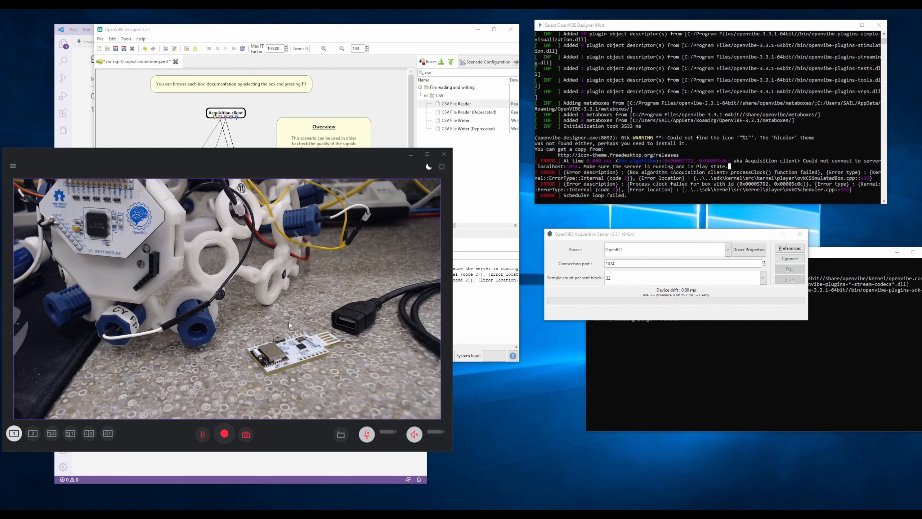
# Rearrange the camera preview and Acquisition Server windows, and open the OpenBCI driver properties
pyautogui.moveTo(233, 157); pyautogui.dragTo(292, 155)
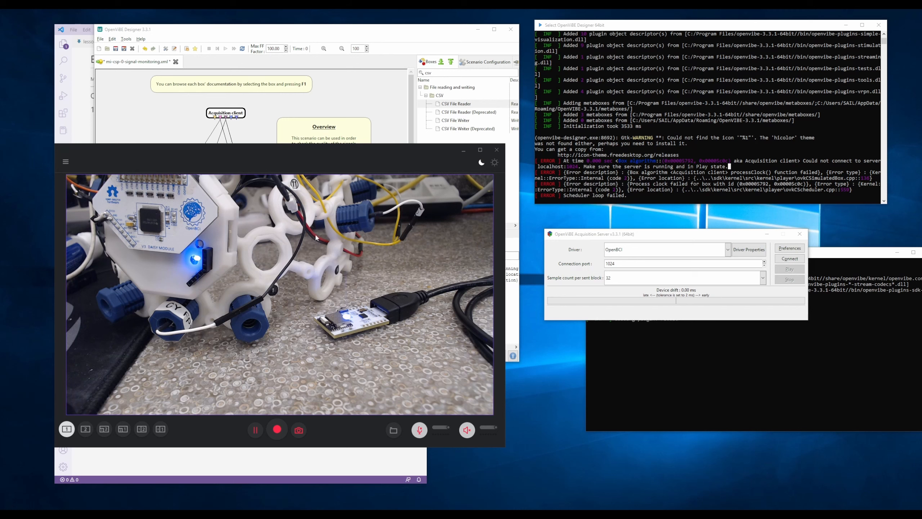
pyautogui.moveTo(706, 234); pyautogui.dragTo(651, 222)
pyautogui.click(702, 241)
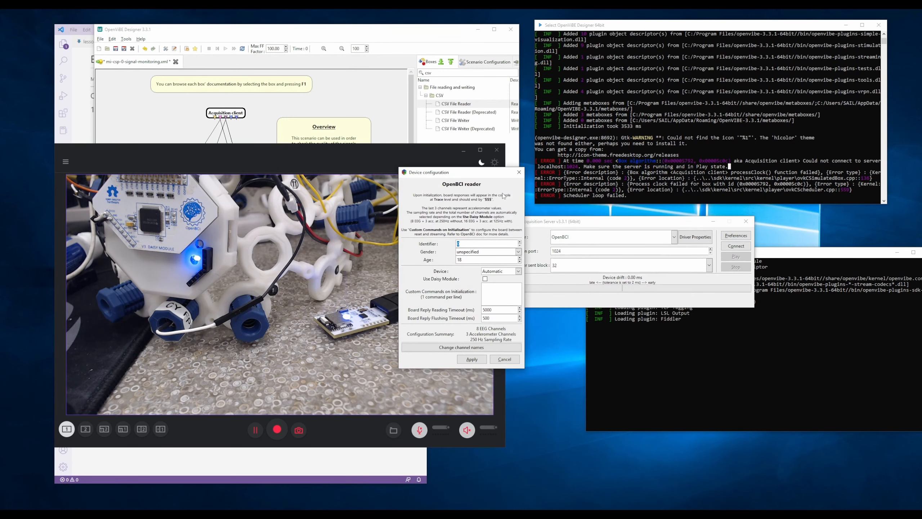
pyautogui.moveTo(462, 175); pyautogui.dragTo(570, 188)
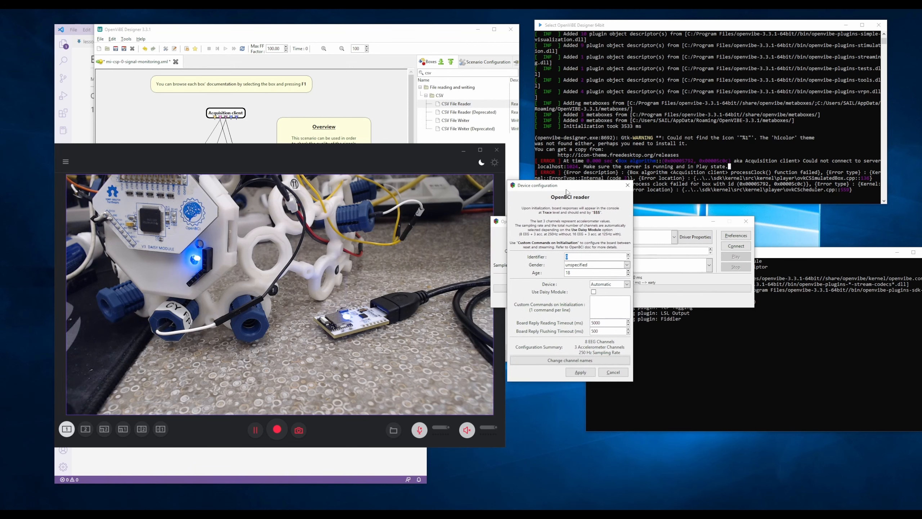
# Look up the USB serial port's COM number under Ports (COM & LPT) in Device Manager, closing it when done
pyautogui.rightClick(7, 516)
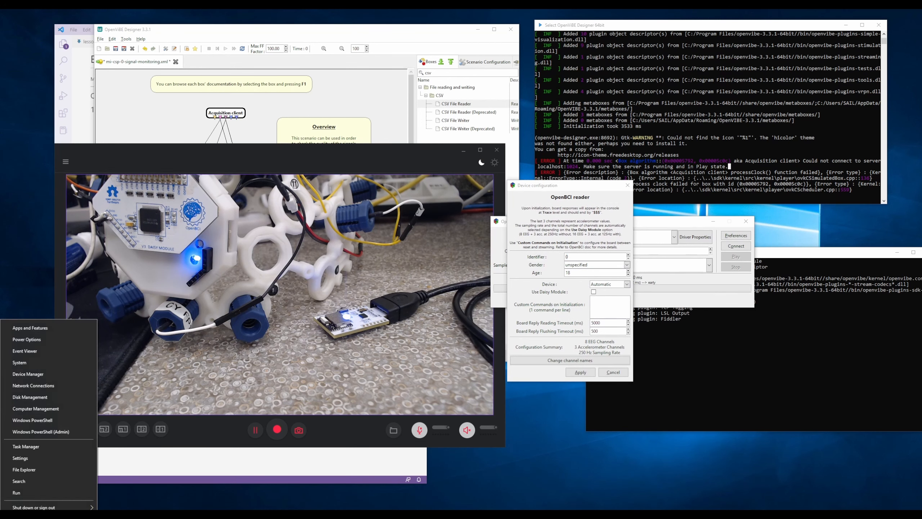
pyautogui.click(31, 378)
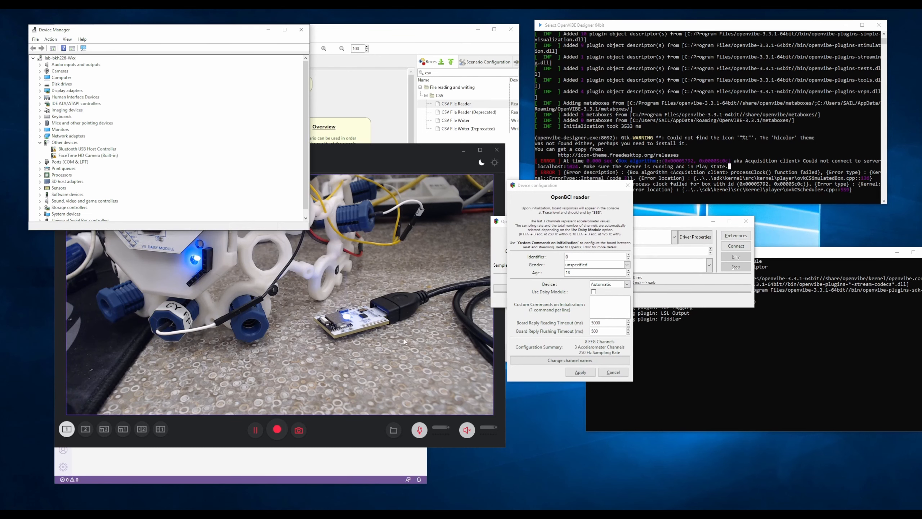
pyautogui.scroll(-1, 133, 175)
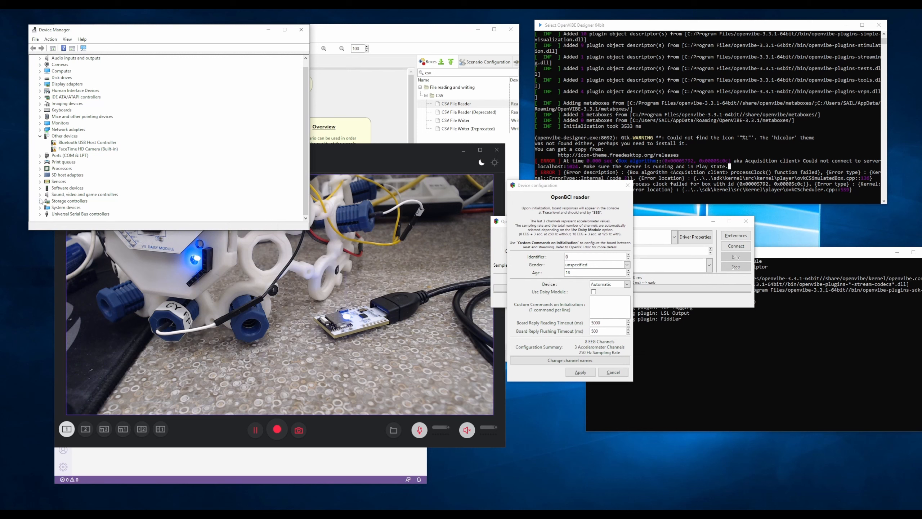
pyautogui.click(40, 156)
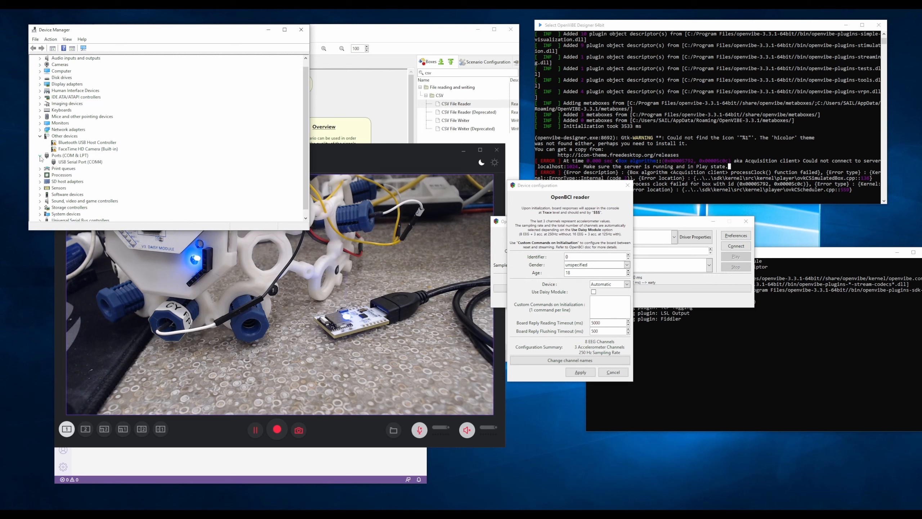
pyautogui.click(92, 163)
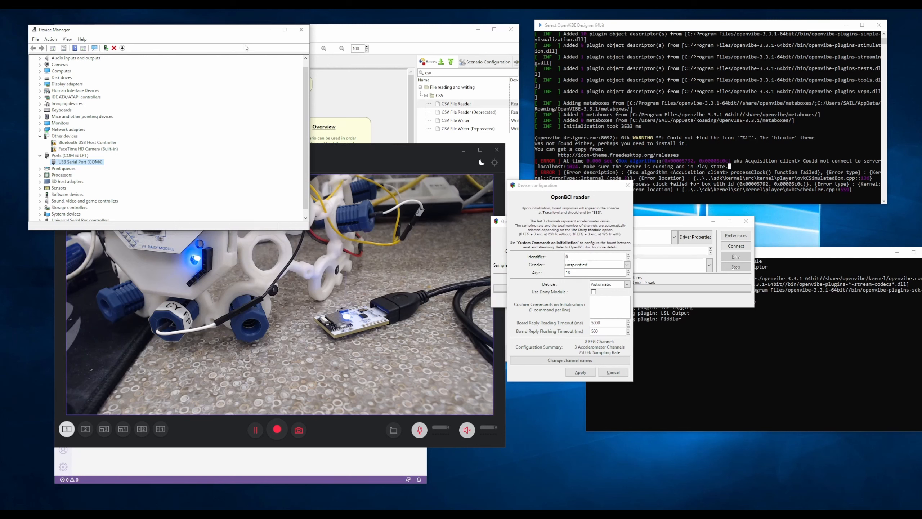
pyautogui.click(300, 31)
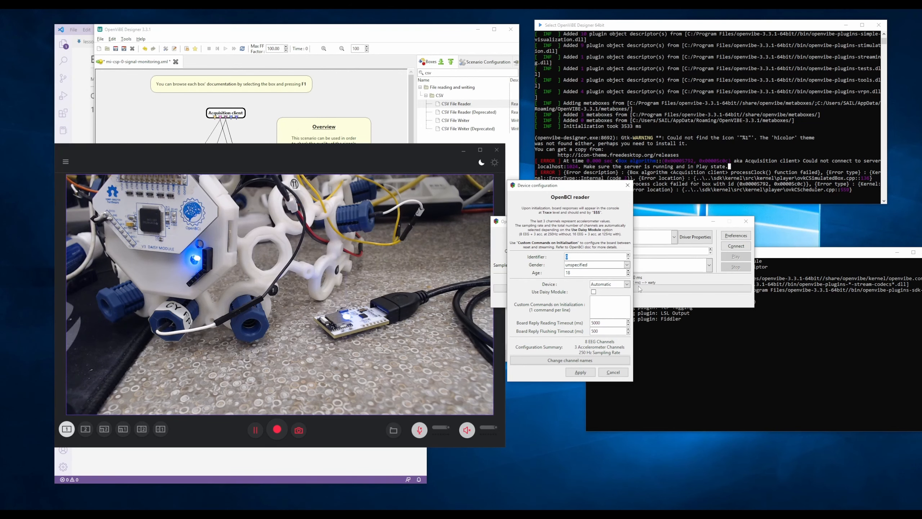
# Set the OpenBCI driver's device to COM4, enable Use Daisy Module and apply the configuration
pyautogui.click(628, 285)
pyautogui.click(608, 303)
pyautogui.click(594, 293)
pyautogui.click(580, 372)
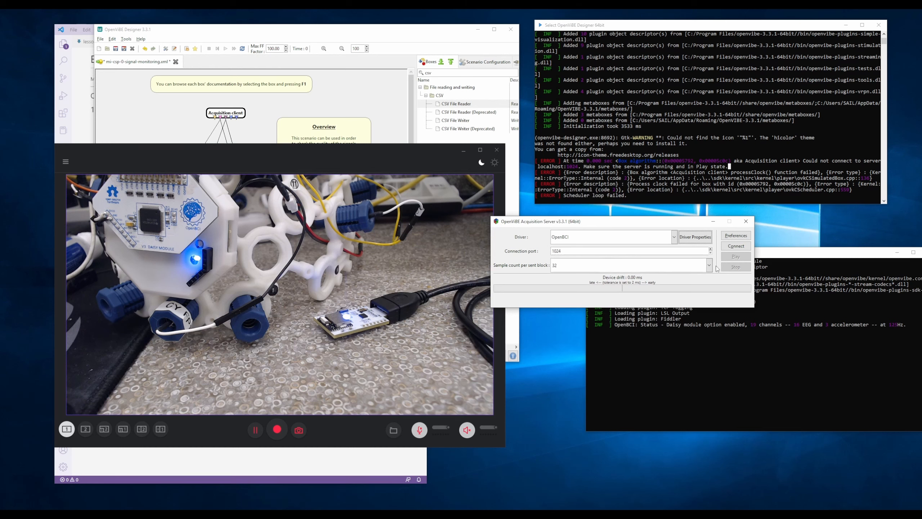
# Connect the Acquisition Server to the OpenBCI board on port 1024 and highlight the connection status line in the console
pyautogui.doubleClick(566, 252)
pyautogui.click(562, 264)
pyautogui.click(731, 249)
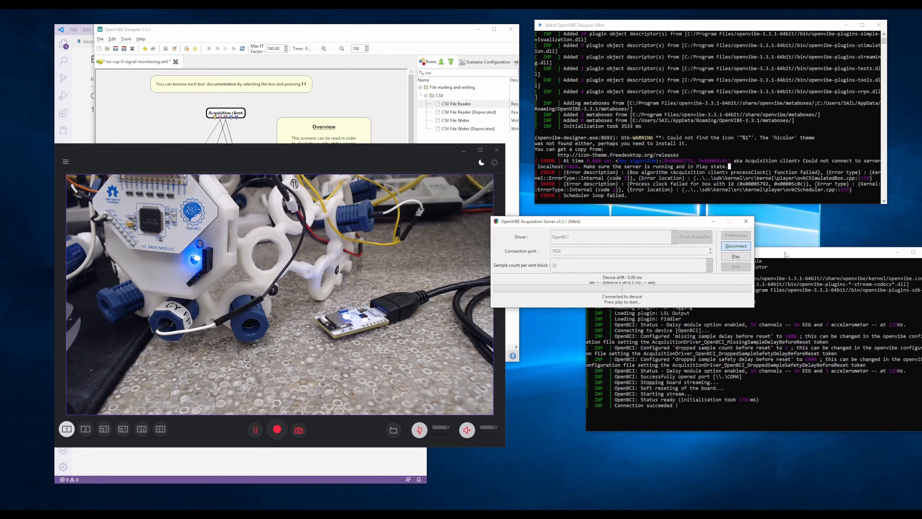
pyautogui.moveTo(785, 255); pyautogui.dragTo(750, 317)
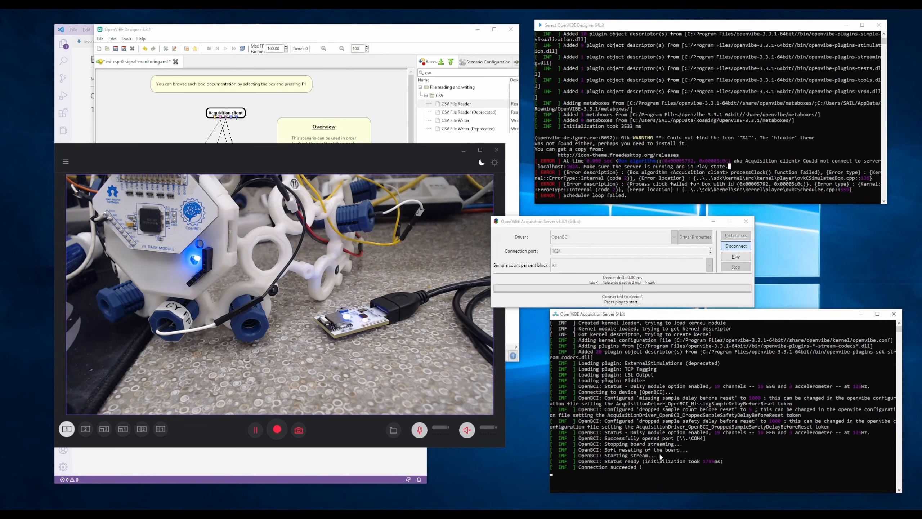
pyautogui.moveTo(645, 468); pyautogui.dragTo(566, 469)
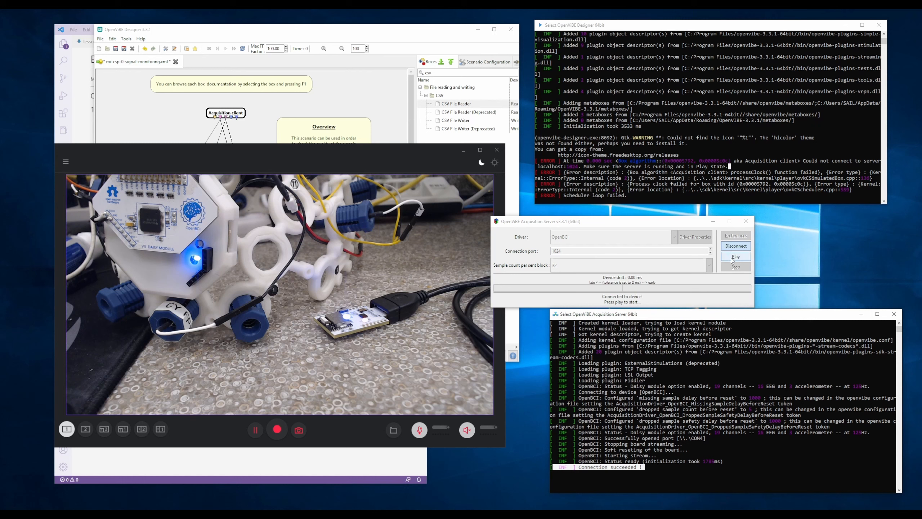
# Try running the mi-csp-0-signal-monitoring scenario in OpenViBE Designer and close its signal display window
pyautogui.click(336, 35)
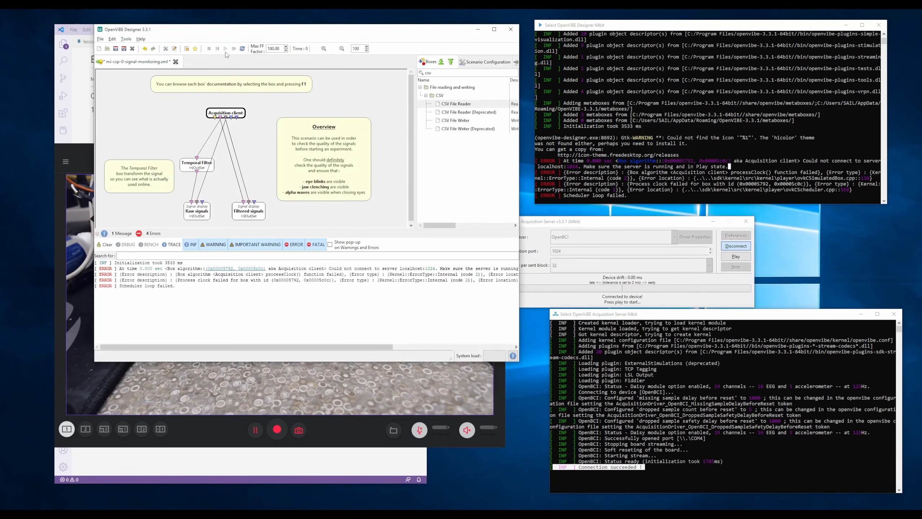
pyautogui.click(225, 50)
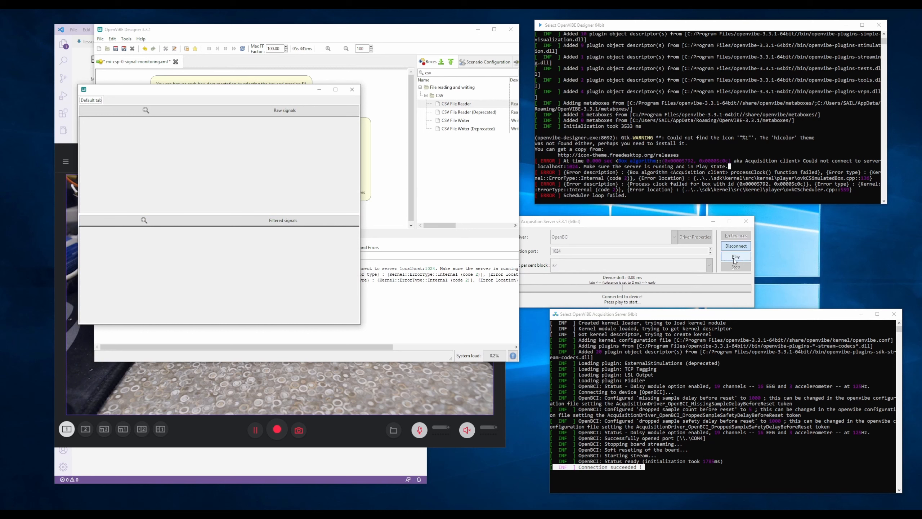
pyautogui.click(352, 90)
pyautogui.click(229, 228)
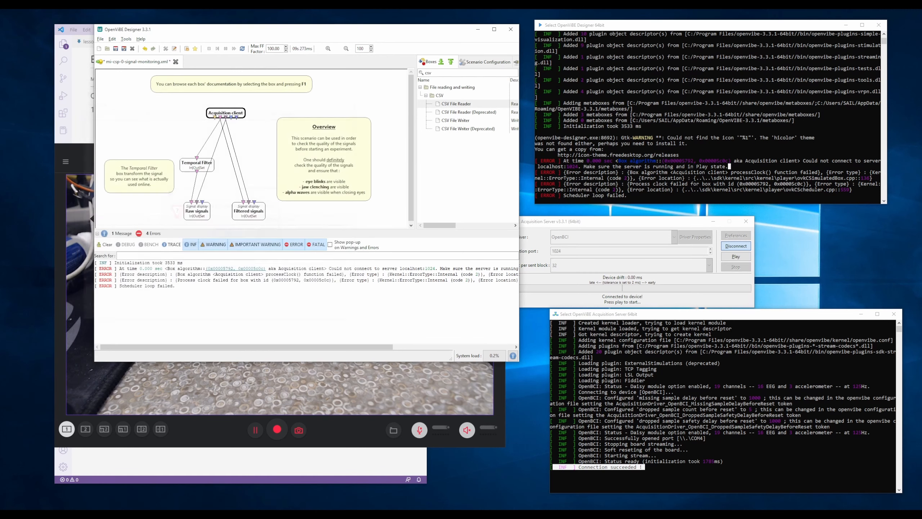
# Try to start the acquisition, and force-close the unresponsive Acquisition Server together with its console
pyautogui.click(736, 256)
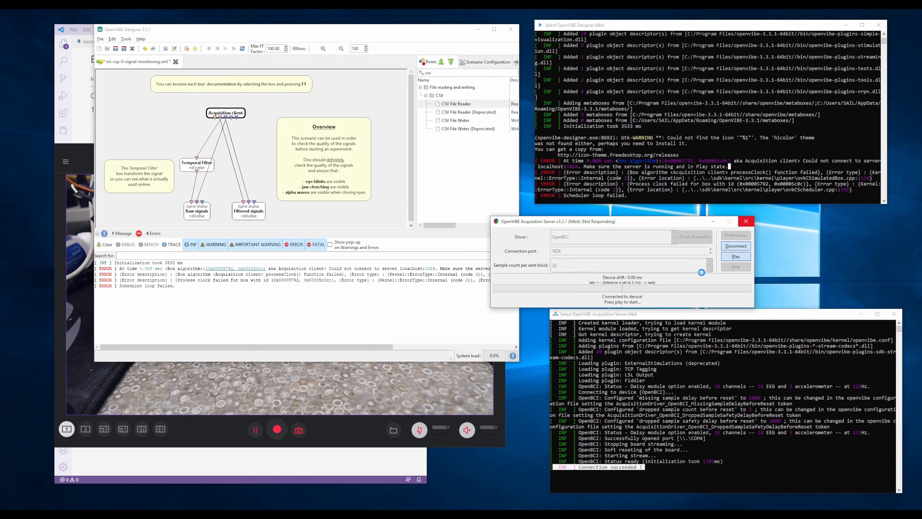
pyautogui.moveTo(701, 272); pyautogui.dragTo(766, 270)
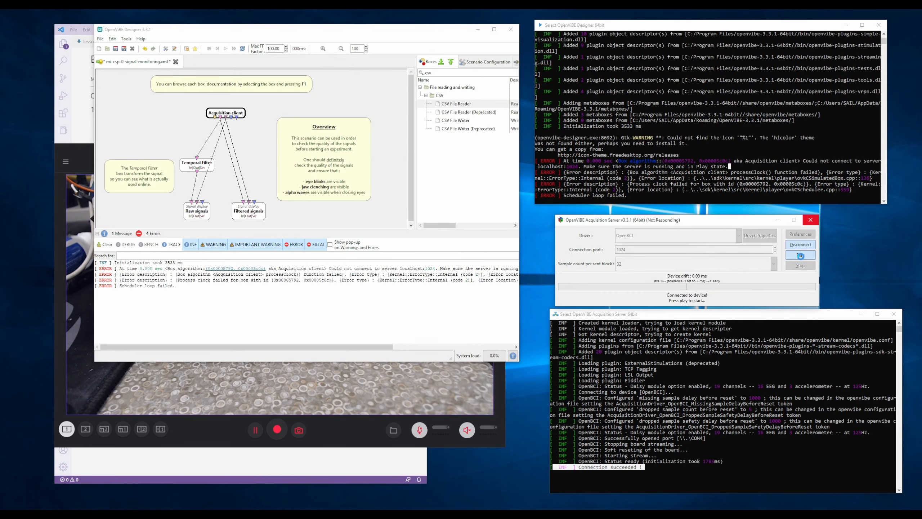
pyautogui.click(811, 220)
pyautogui.click(689, 287)
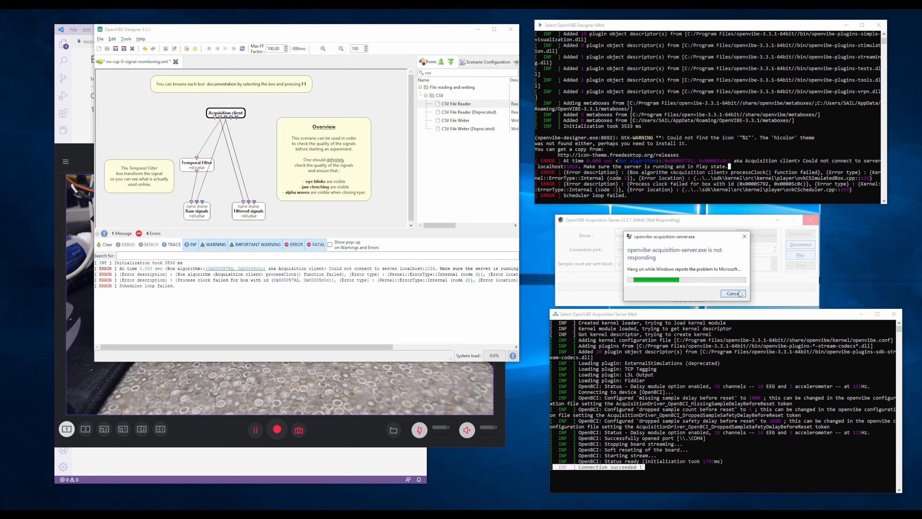
pyautogui.moveTo(740, 317); pyautogui.dragTo(704, 269)
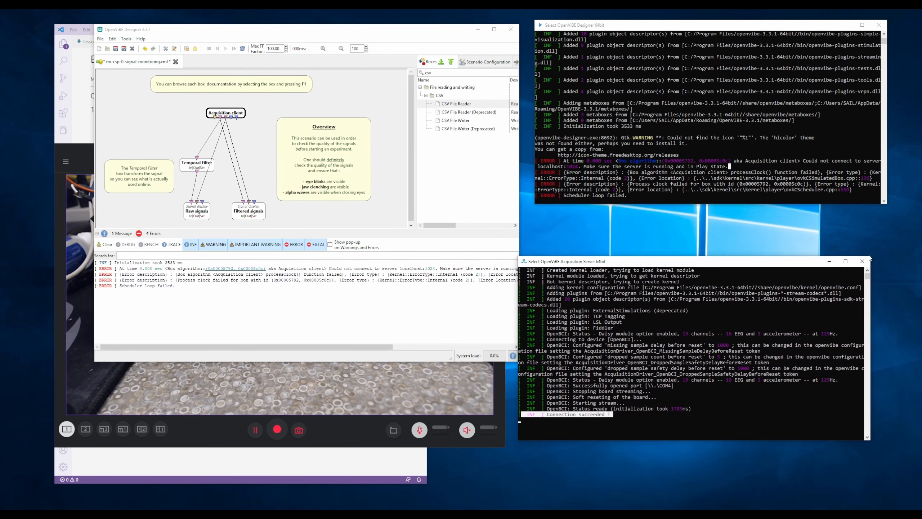
pyautogui.click(860, 265)
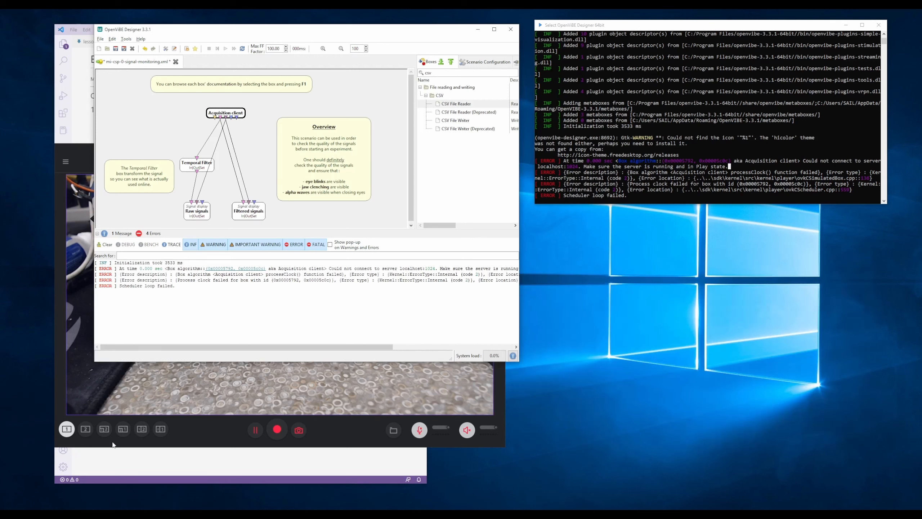
# Find the OpenViBE Acquisition Server 64bit app by searching for "acq" and launch it
pyautogui.press('super')
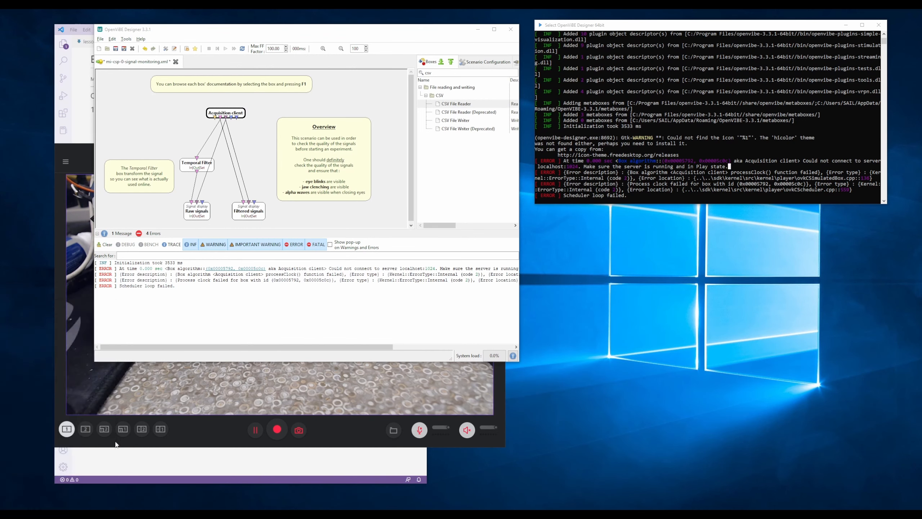
pyautogui.write('acq')
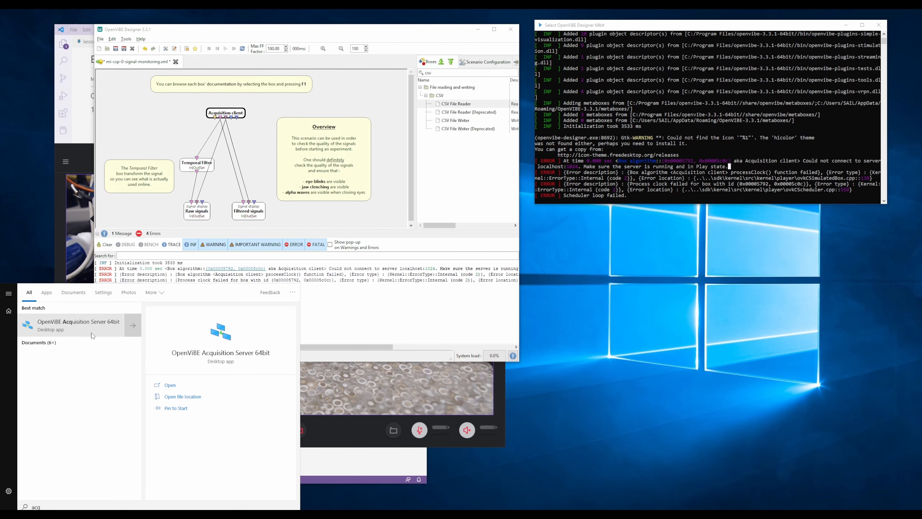
pyautogui.click(170, 385)
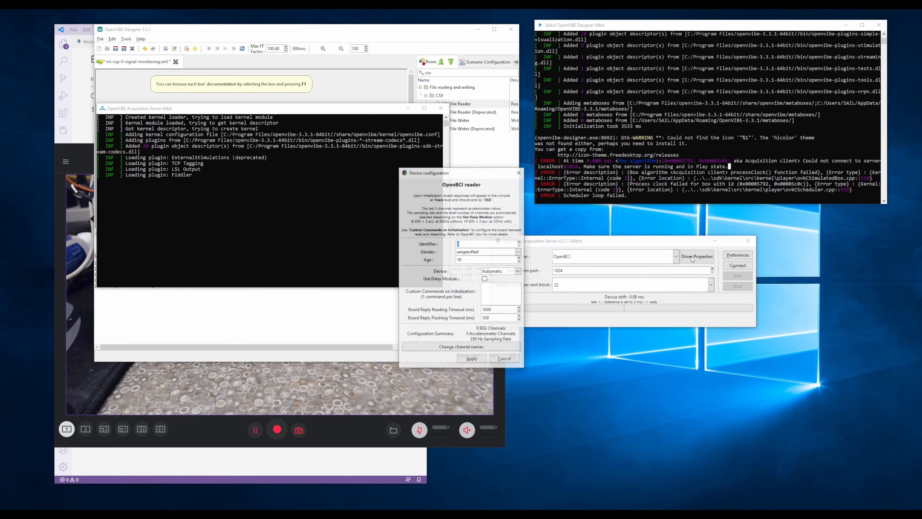
# Set the OpenBCI driver's device to COM4 in the device configuration and apply it
pyautogui.click(515, 273)
pyautogui.click(493, 289)
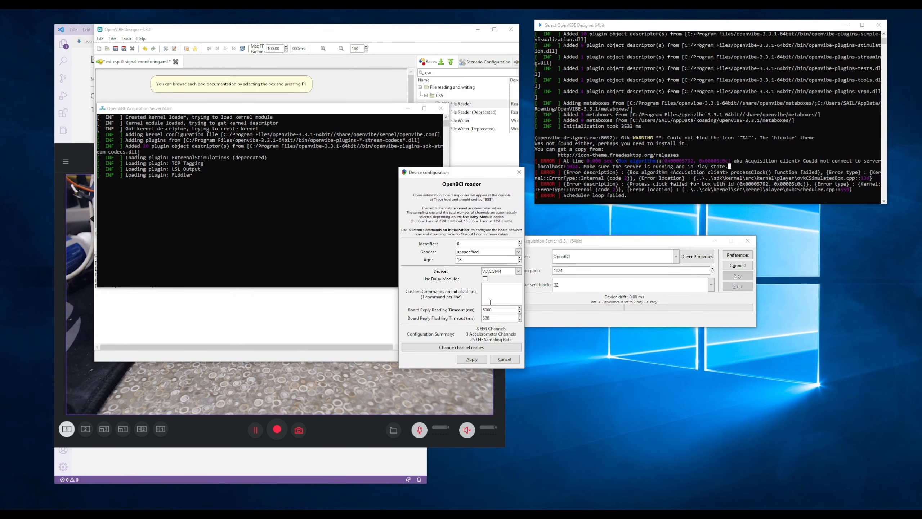
pyautogui.click(471, 359)
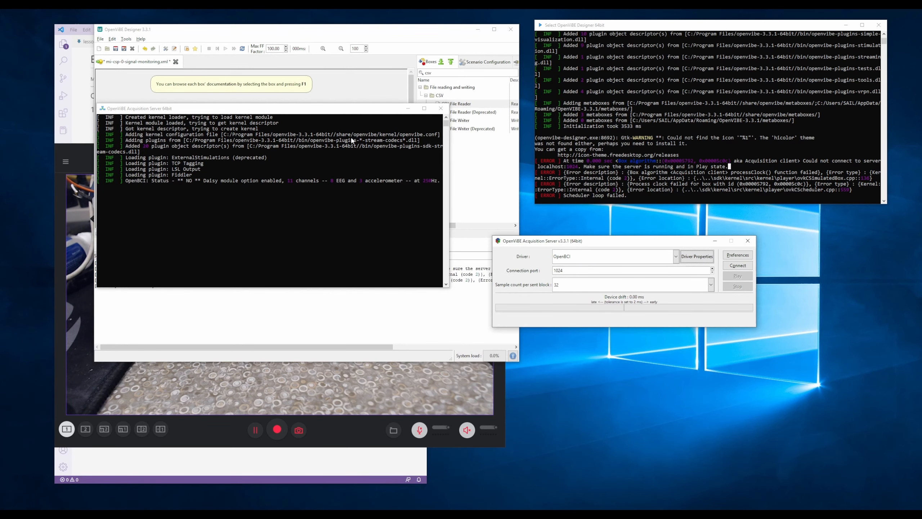
# Shrink the camera preview window and move it clear of the Designer and server console windows
pyautogui.click(342, 380)
pyautogui.moveTo(361, 156); pyautogui.dragTo(360, 285)
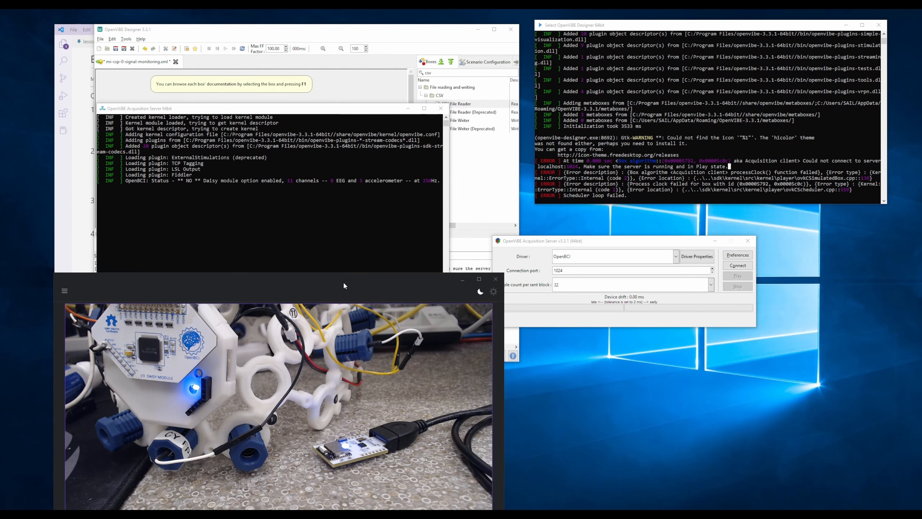
pyautogui.moveTo(343, 281); pyautogui.dragTo(369, 228)
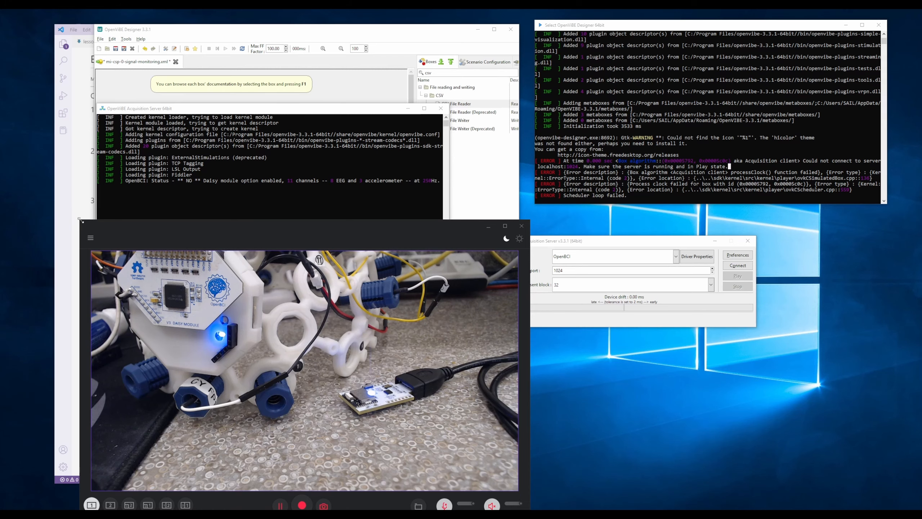
pyautogui.moveTo(80, 219)
pyautogui.mouseDown()
pyautogui.moveTo(158, 281)
pyautogui.moveTo(152, 240)
pyautogui.moveTo(80, 237)
pyautogui.mouseUp()
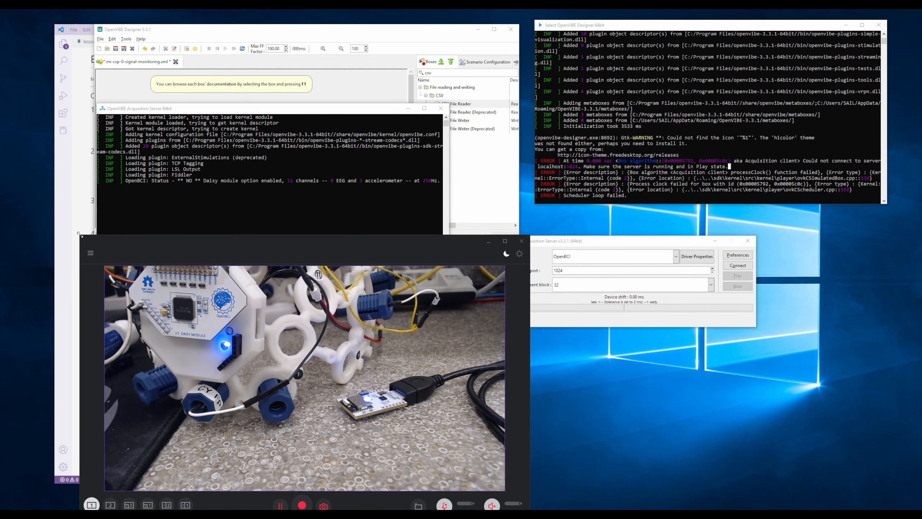
pyautogui.moveTo(80, 236); pyautogui.dragTo(122, 266)
pyautogui.moveTo(203, 274); pyautogui.dragTo(185, 222)
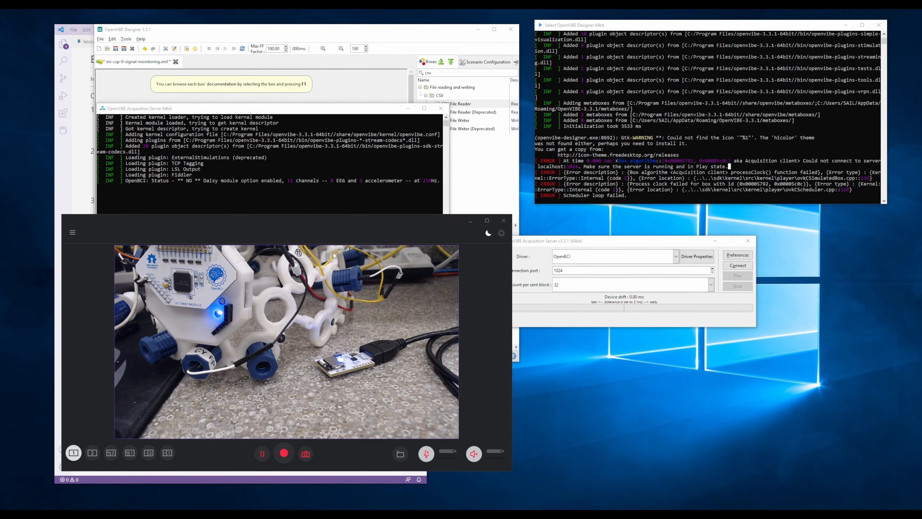
pyautogui.moveTo(310, 222); pyautogui.dragTo(678, 362)
pyautogui.moveTo(736, 335); pyautogui.dragTo(730, 321)
# Move the Acquisition Server window clear of the camera preview and connect it to the OpenBCI board
pyautogui.moveTo(666, 244); pyautogui.dragTo(682, 217)
pyautogui.moveTo(722, 306); pyautogui.dragTo(698, 304)
pyautogui.click(748, 239)
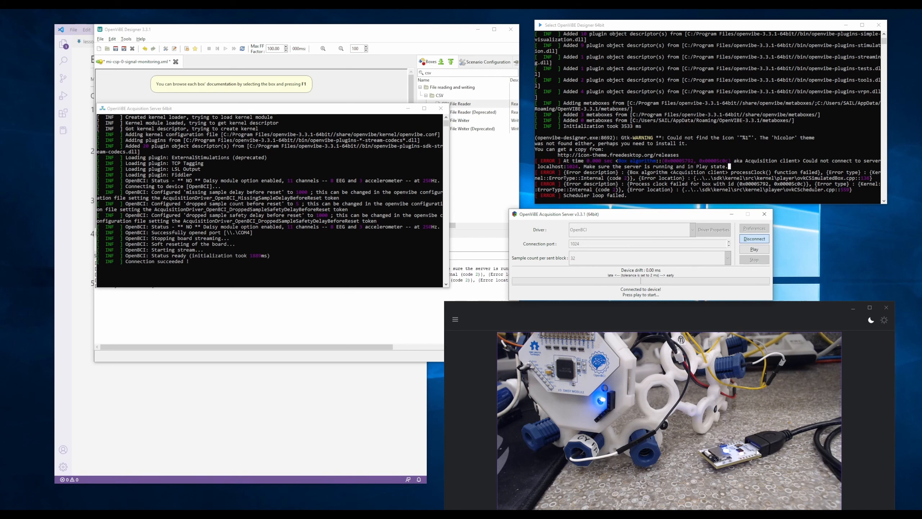
pyautogui.moveTo(640, 214); pyautogui.dragTo(655, 205)
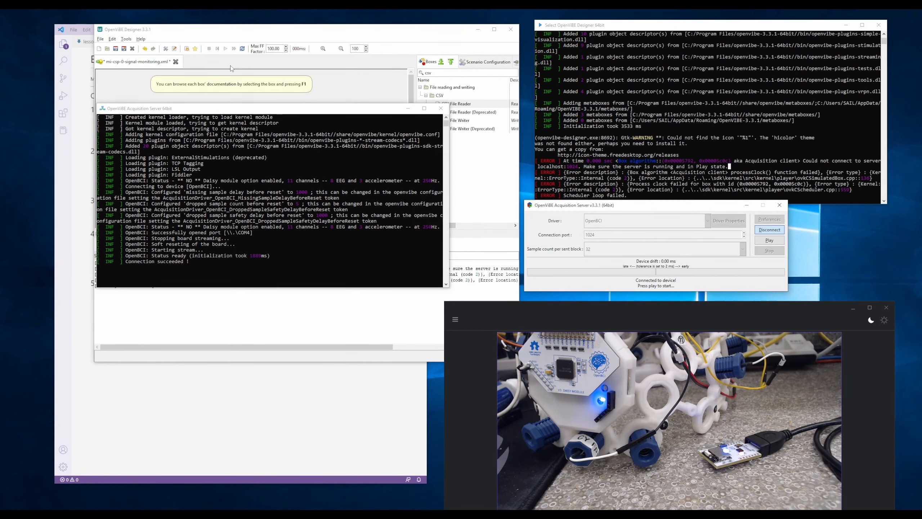
# Arrange the Designer and server console windows so they do not overlap, and start the acquisition in the Acquisition Server
pyautogui.moveTo(232, 32); pyautogui.dragTo(191, 155)
pyautogui.moveTo(231, 113); pyautogui.dragTo(691, 24)
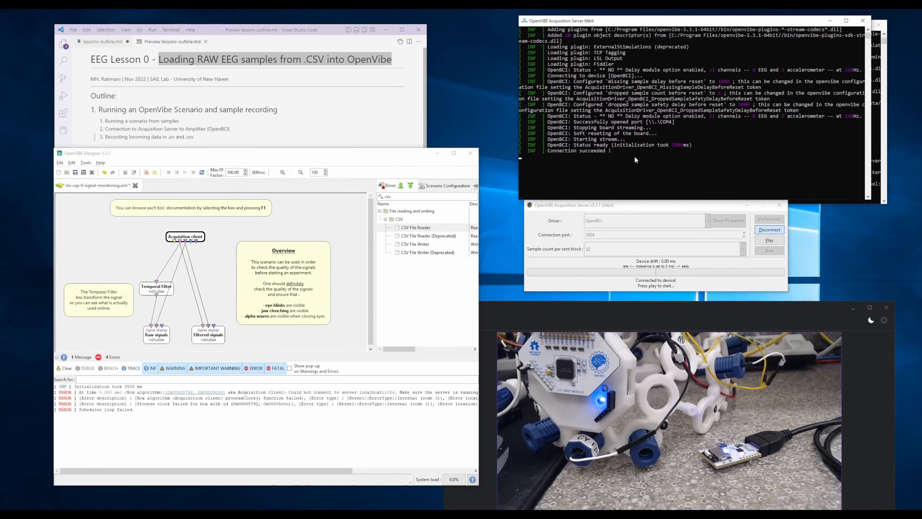
pyautogui.click(625, 208)
pyautogui.click(757, 241)
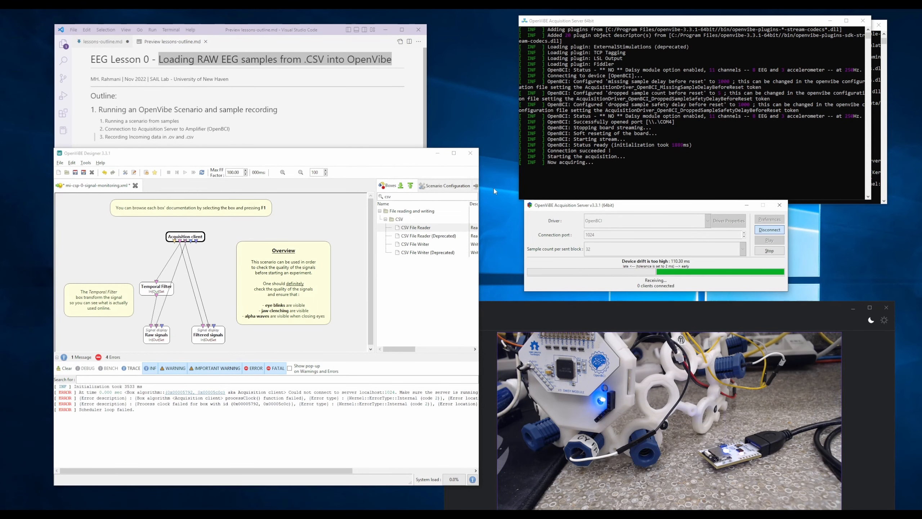
pyautogui.moveTo(339, 158); pyautogui.dragTo(383, 82)
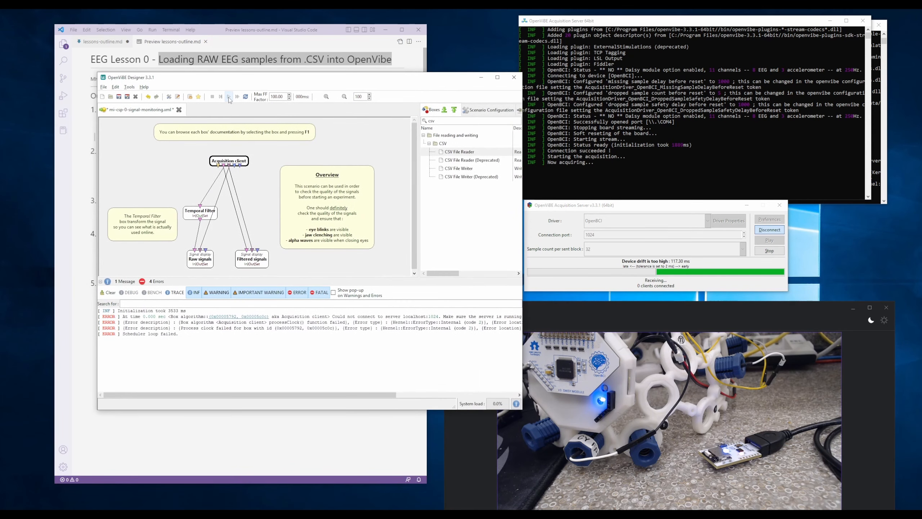
# Run the signal-monitoring scenario in Designer and move the signal display window clear of the scenario diagram
pyautogui.click(229, 97)
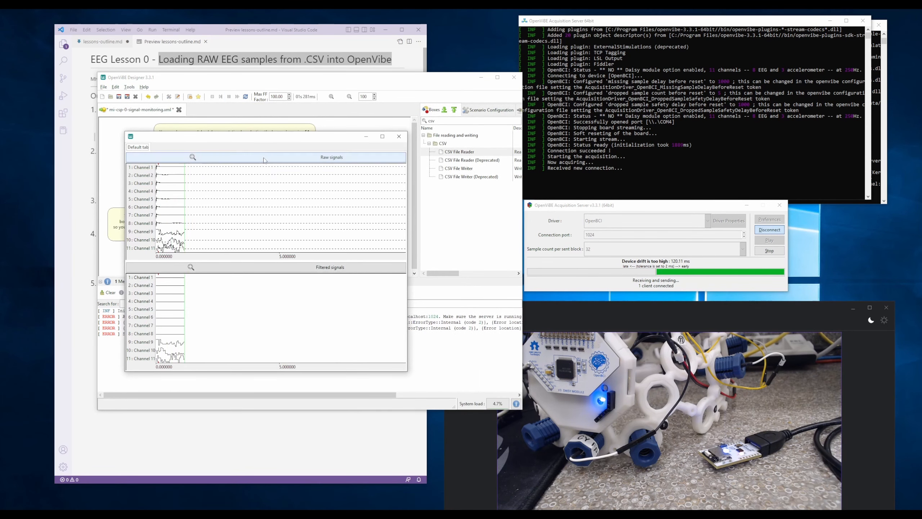
pyautogui.moveTo(259, 138); pyautogui.dragTo(554, 140)
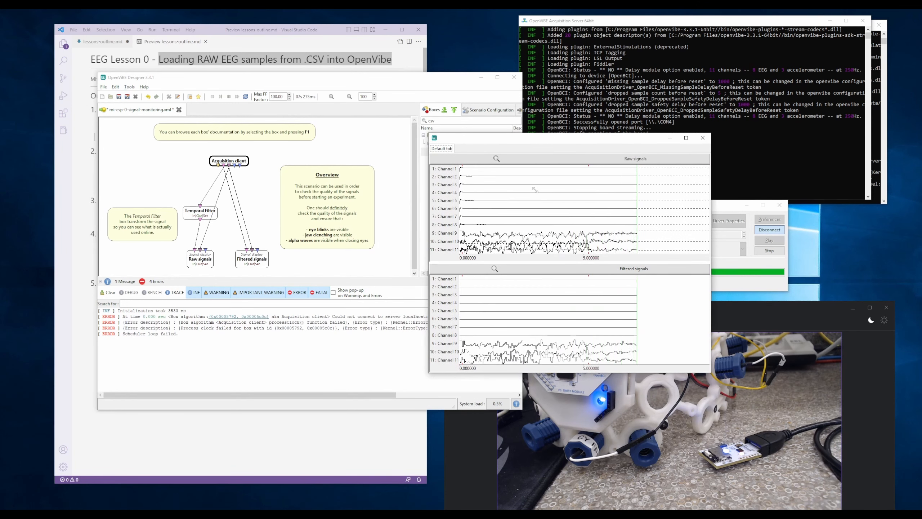
pyautogui.click(270, 261)
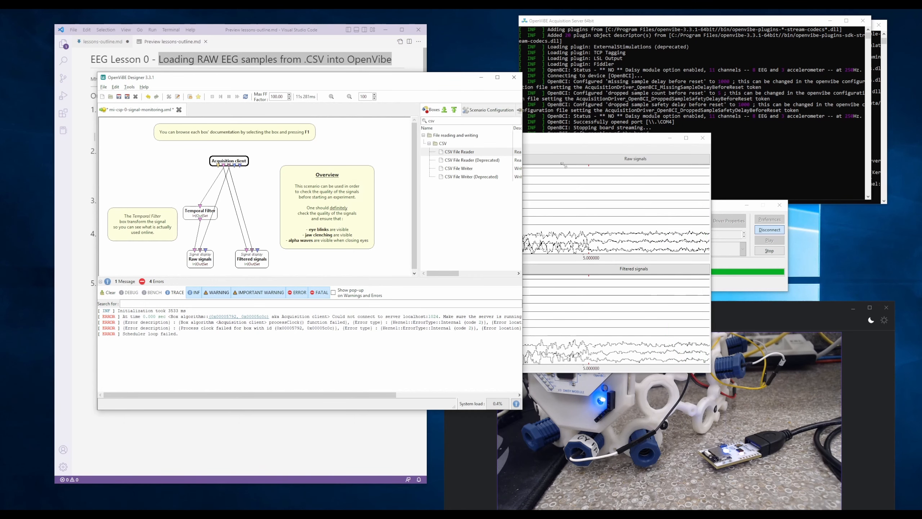
pyautogui.moveTo(573, 139); pyautogui.dragTo(648, 138)
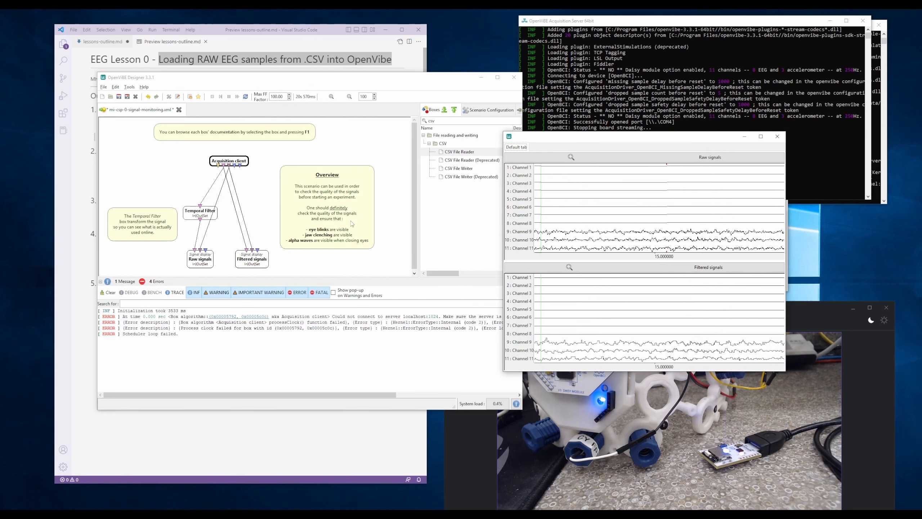
pyautogui.click(254, 260)
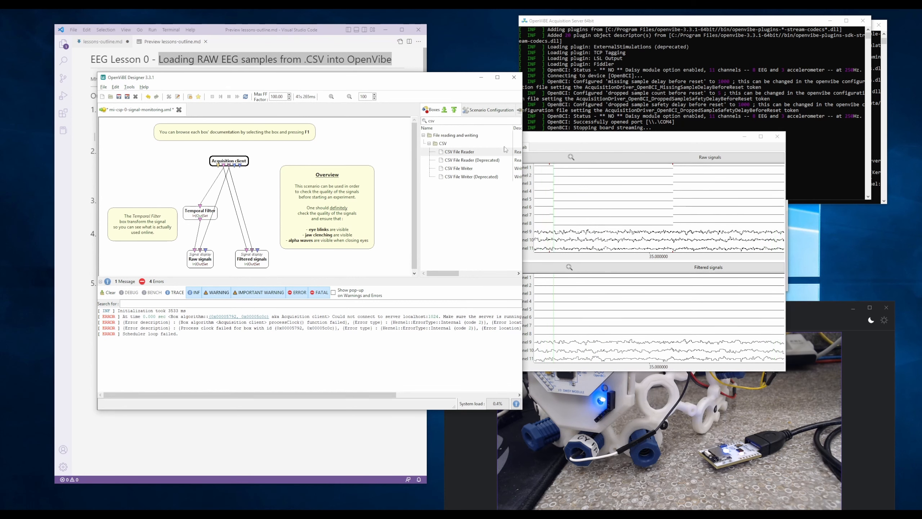
# Stop the scenario and swap the positions of the Raw signals and Filtered signals boxes in the diagram
pyautogui.click(212, 96)
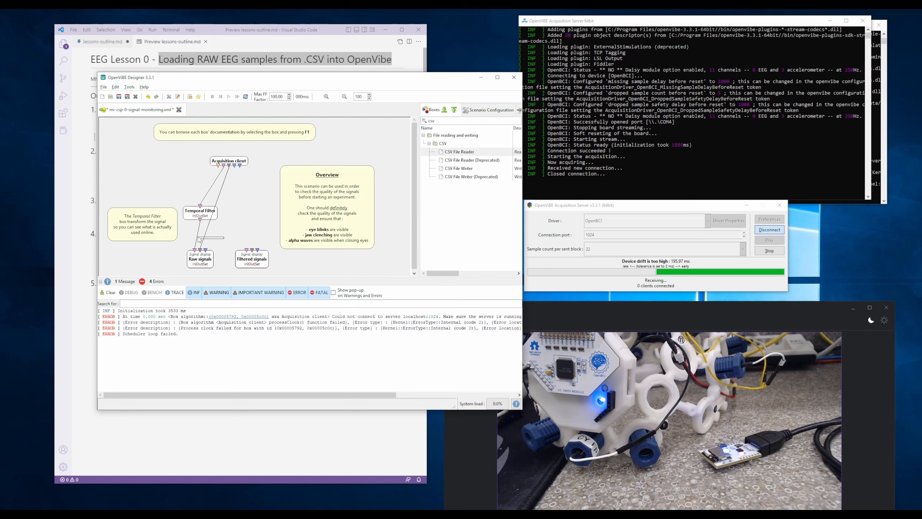
pyautogui.moveTo(202, 266); pyautogui.dragTo(260, 243)
pyautogui.moveTo(254, 261); pyautogui.dragTo(213, 260)
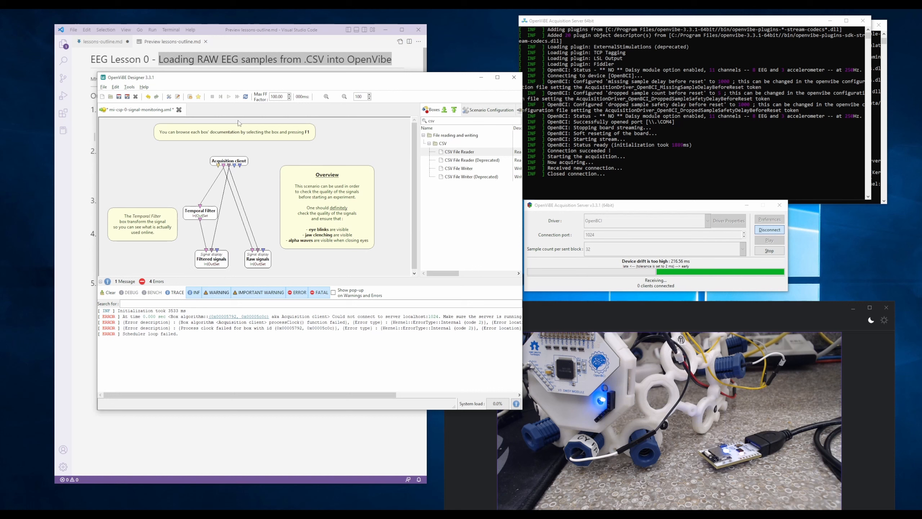
# Rerun the scenario to watch the raw and filtered signals beside the diagram, and stop its execution
pyautogui.click(230, 97)
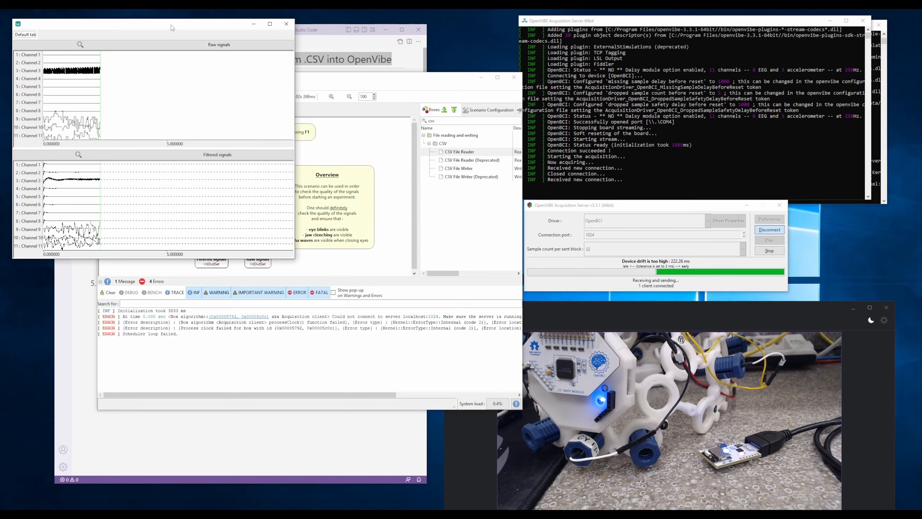
pyautogui.moveTo(171, 25); pyautogui.dragTo(571, 111)
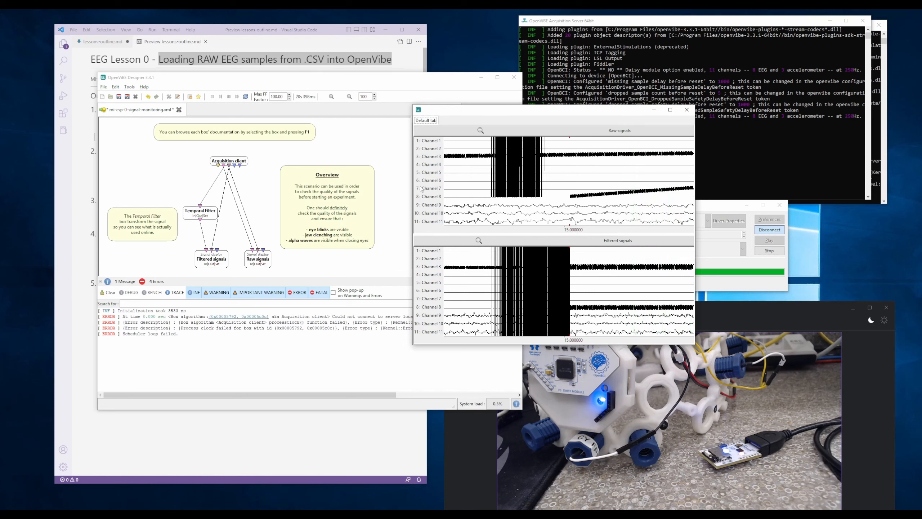
pyautogui.click(687, 110)
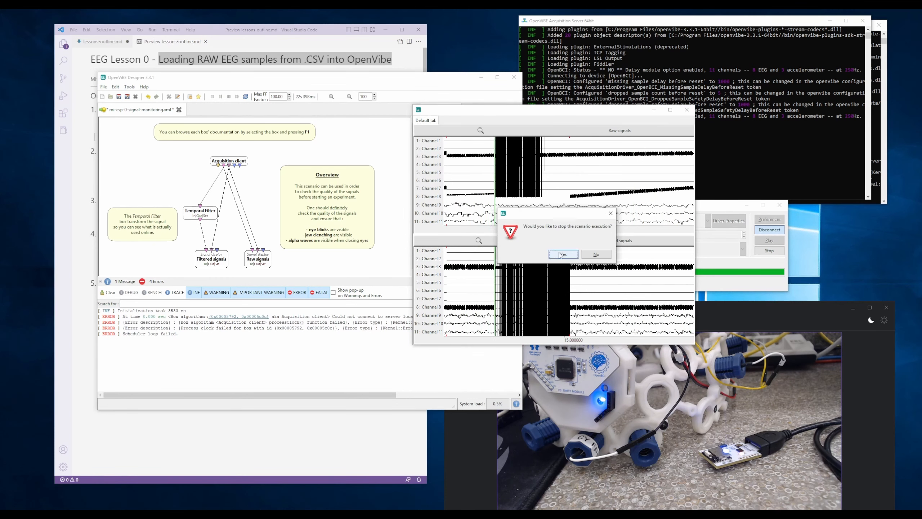
pyautogui.press('Return')
# Review the Temporal Filter box's settings and apply them without changes
pyautogui.click(200, 216)
pyautogui.doubleClick(200, 216)
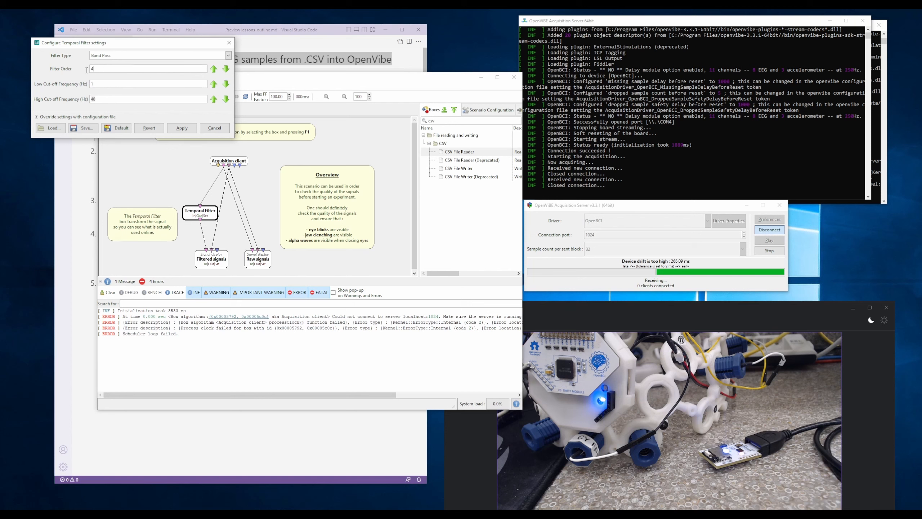
pyautogui.click(182, 128)
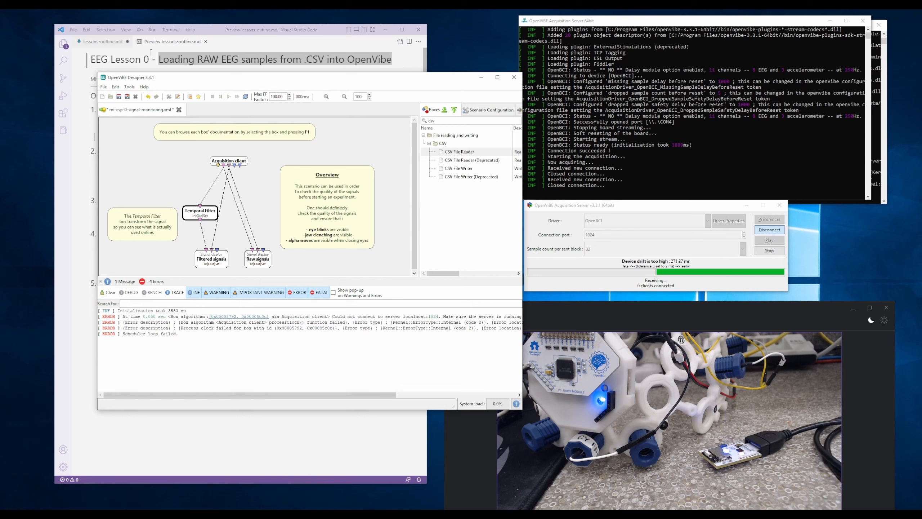
# Run the scenario again and arrange the signal display and Designer windows side by side
pyautogui.click(229, 96)
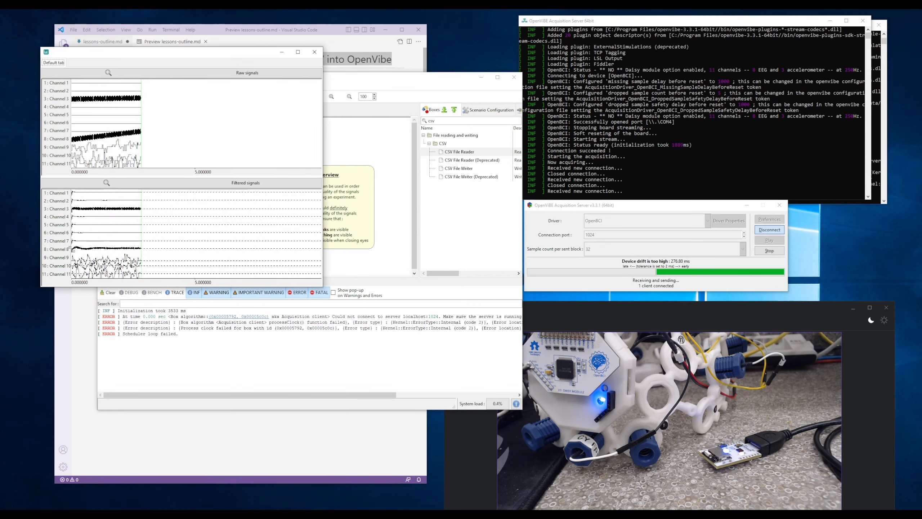
pyautogui.moveTo(113, 56); pyautogui.dragTo(350, 72)
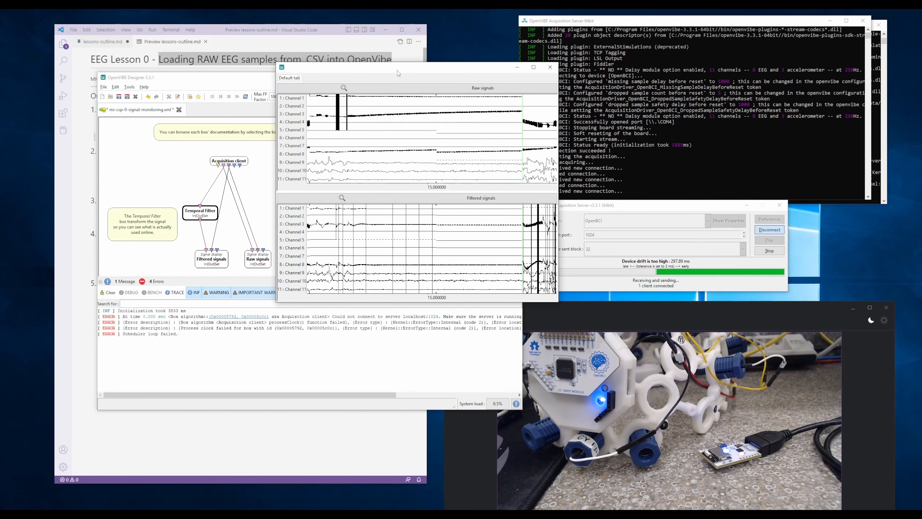
pyautogui.moveTo(397, 69); pyautogui.dragTo(625, 77)
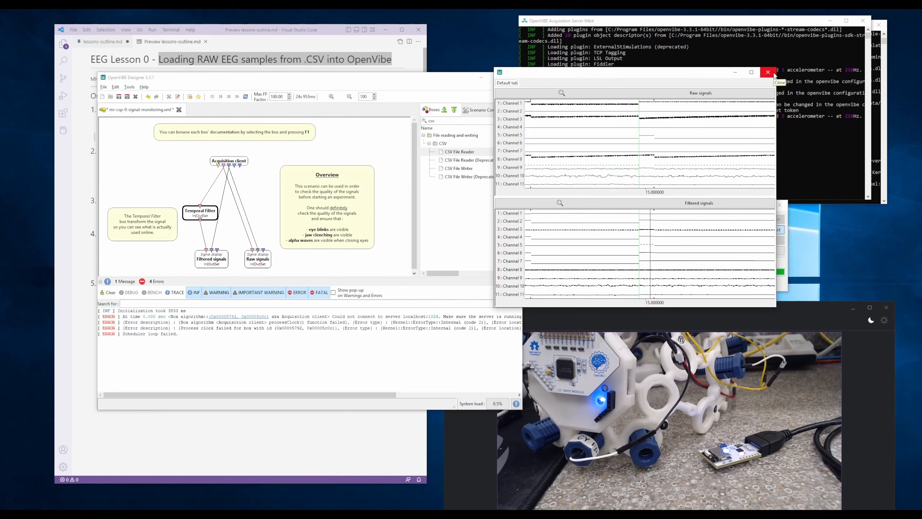
pyautogui.moveTo(438, 77); pyautogui.dragTo(401, 60)
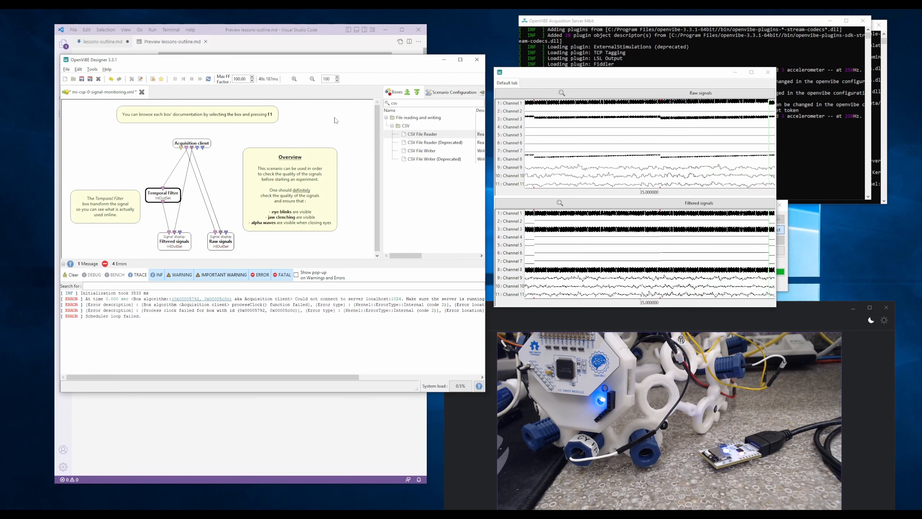
# Stop the scenario execution and shut down the Acquisition Server's acquisition and its connection to the board
pyautogui.click(768, 72)
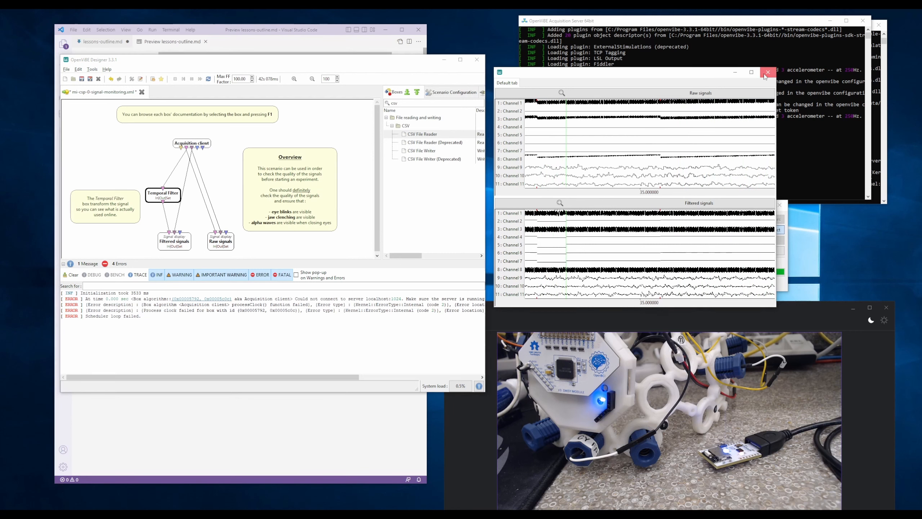
pyautogui.click(646, 217)
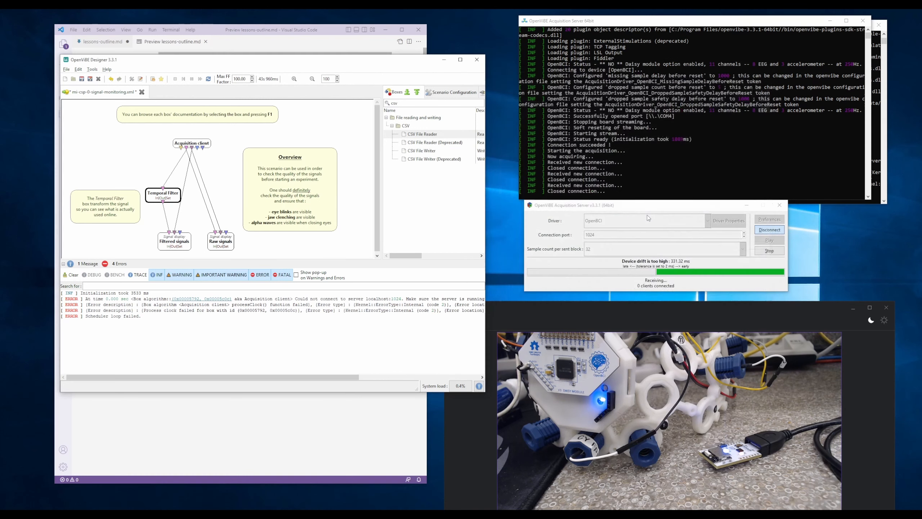
pyautogui.click(369, 178)
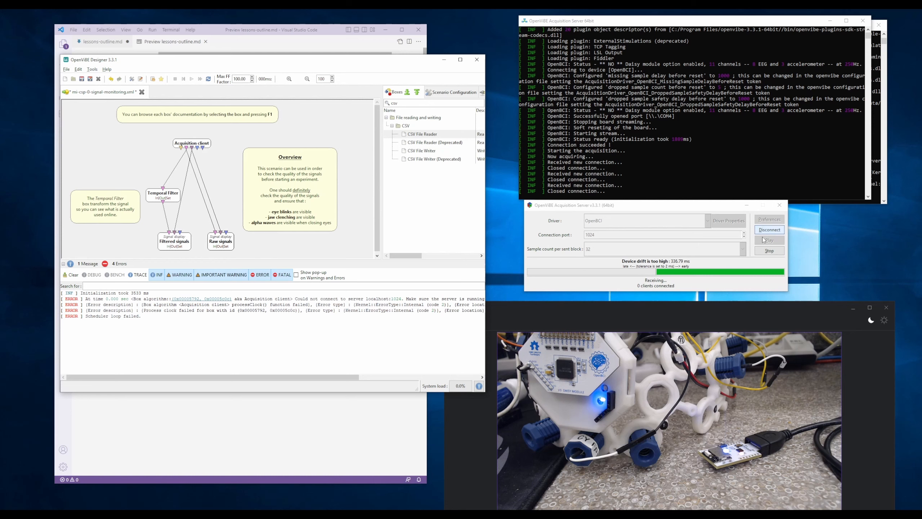
pyautogui.click(776, 252)
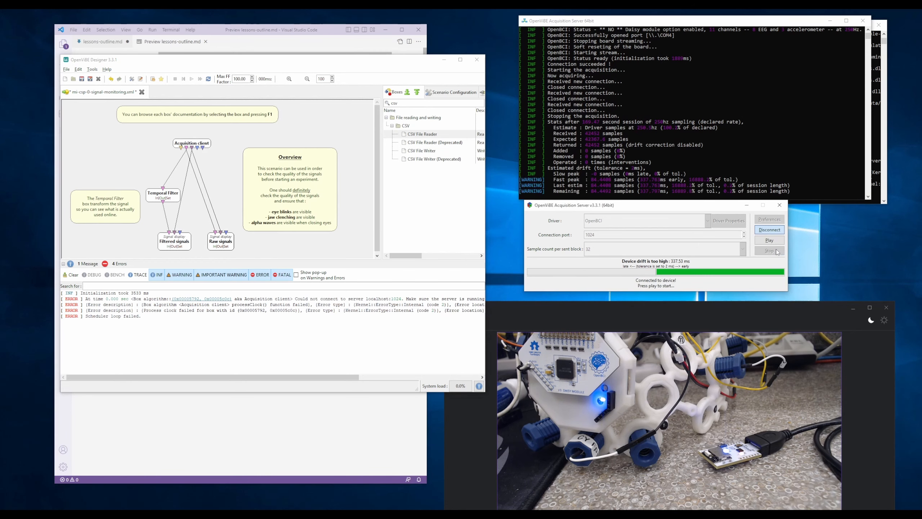
pyautogui.click(770, 230)
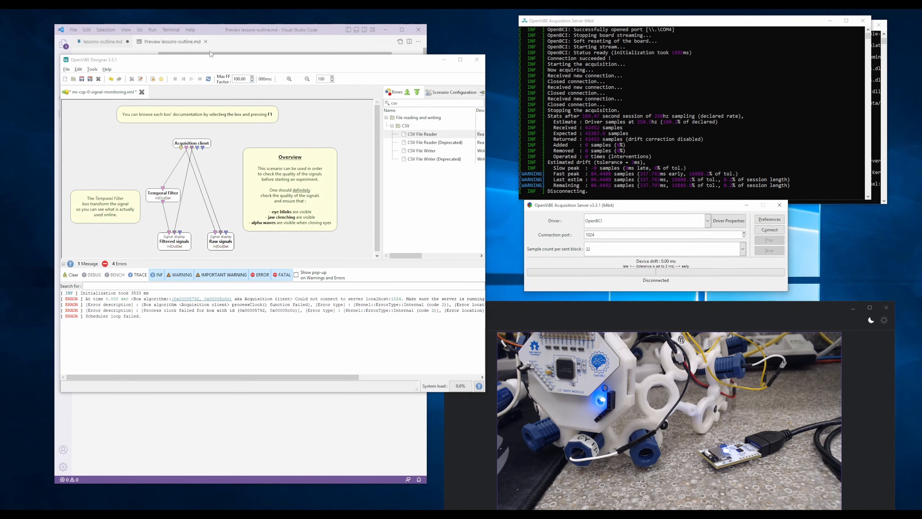
# Add a CSV File Reader box to the scenario, just above and beside the Acquisition client box
pyautogui.moveTo(205, 60)
pyautogui.mouseDown()
pyautogui.moveTo(463, 92)
pyautogui.moveTo(315, 113)
pyautogui.moveTo(198, 66)
pyautogui.mouseUp()
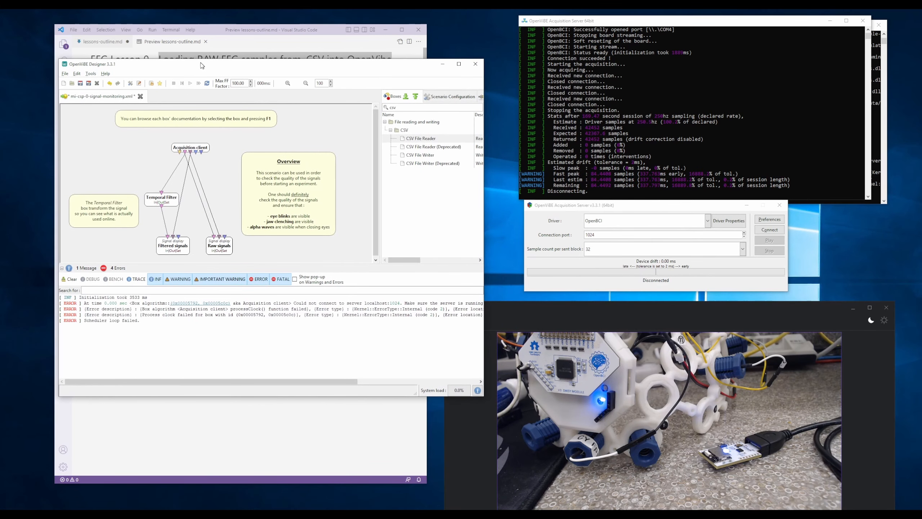
pyautogui.click(406, 142)
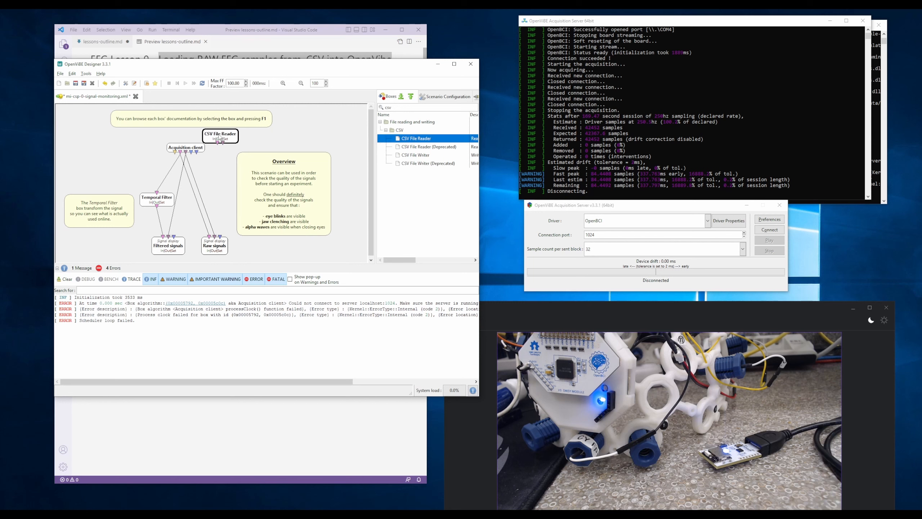
pyautogui.moveTo(225, 137)
pyautogui.mouseDown()
pyautogui.moveTo(242, 144)
pyautogui.moveTo(236, 136)
pyautogui.mouseUp()
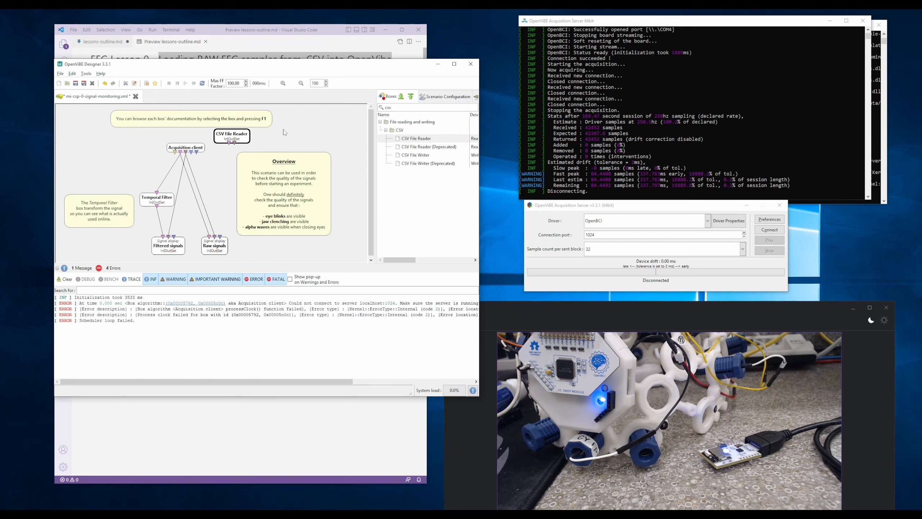
# Open the CSV File Reader box's documentation in the Vivaldi browser
pyautogui.rightClick(240, 138)
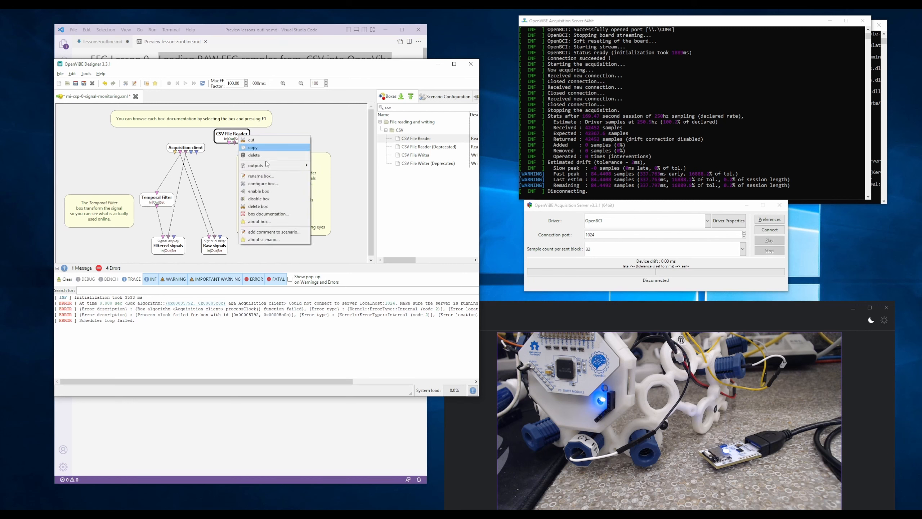
pyautogui.click(268, 214)
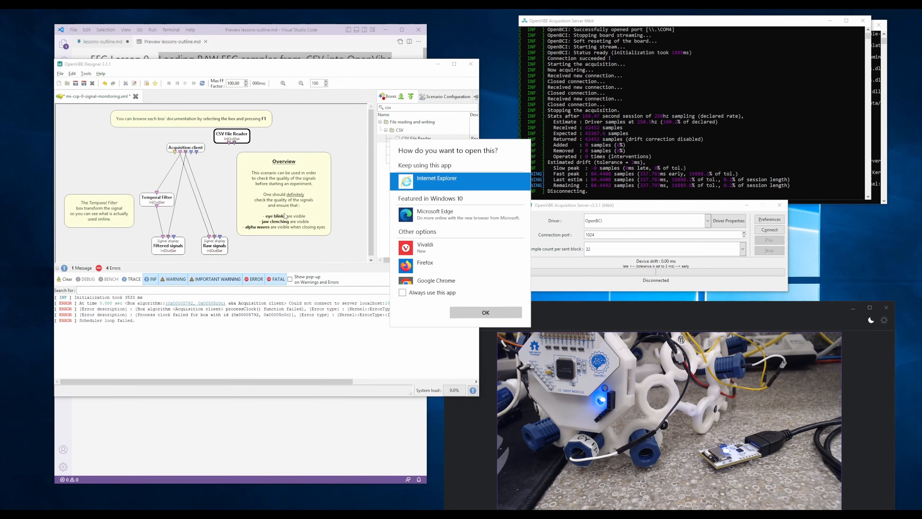
pyautogui.click(436, 247)
pyautogui.click(489, 311)
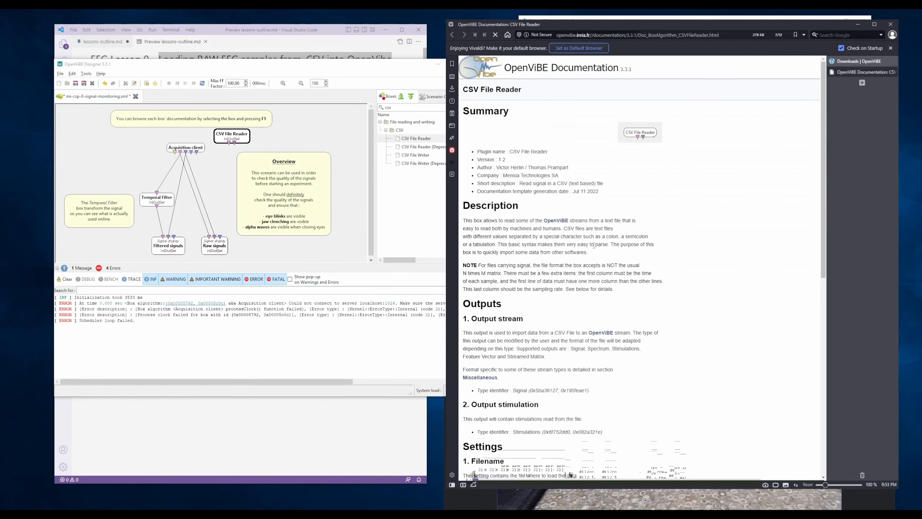
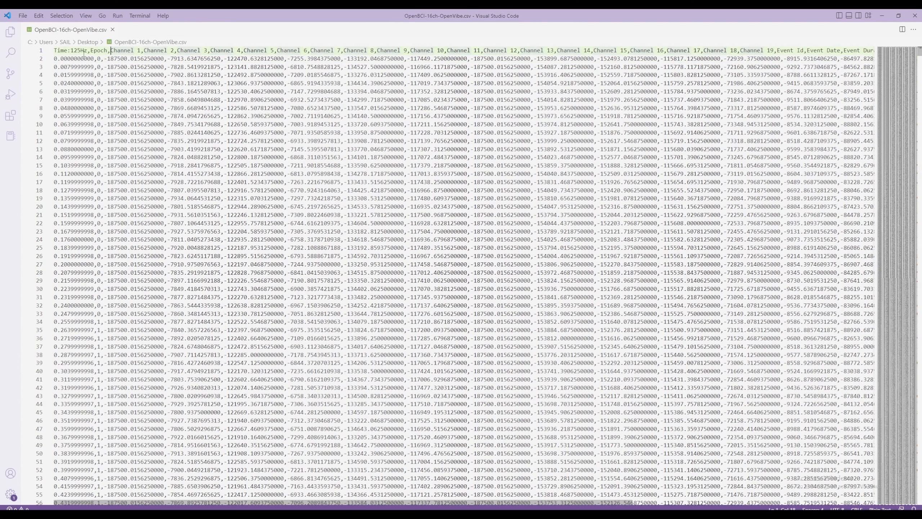
# Examine the time, epoch and channel columns in the header and first data row of OpenBCI-16ch-OpenVibe.csv
pyautogui.moveTo(59, 50); pyautogui.dragTo(207, 50)
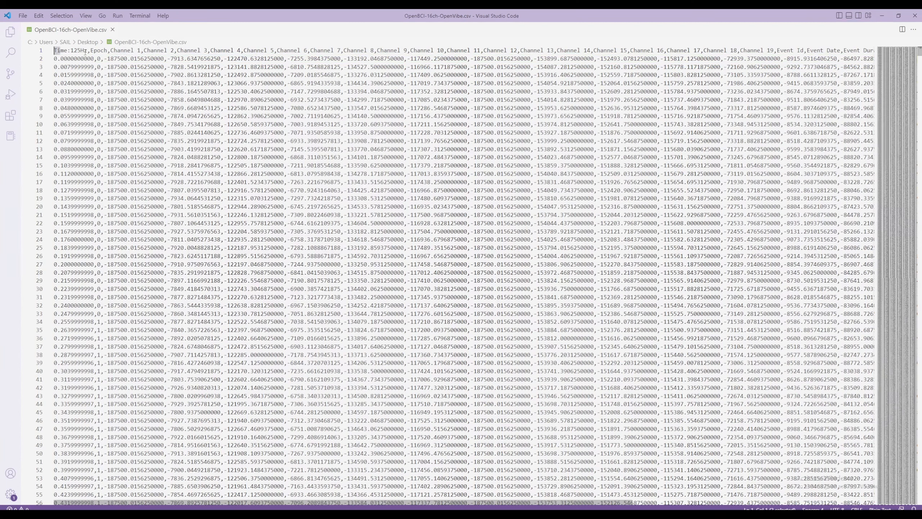
pyautogui.moveTo(88, 52); pyautogui.dragTo(351, 51)
pyautogui.click(135, 51)
pyautogui.click(55, 58)
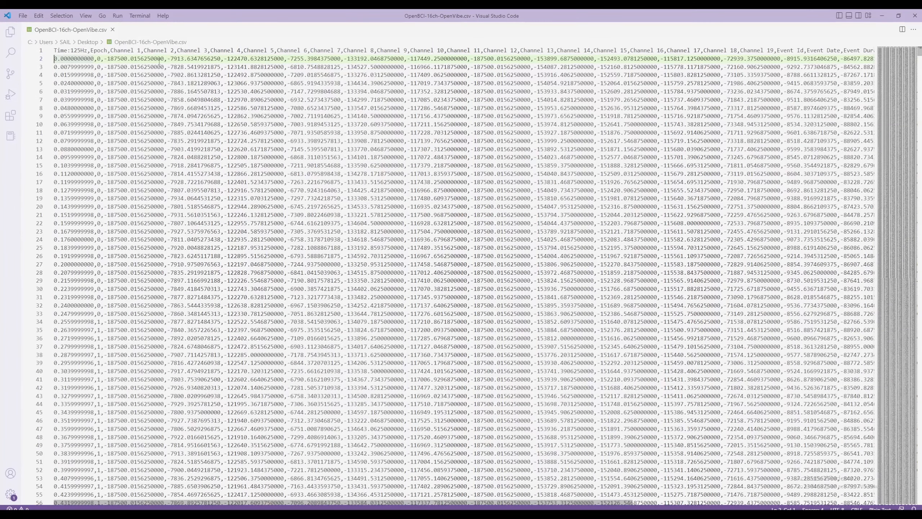
pyautogui.click(59, 52)
# Switch to OpenViBE Designer, search the boxes for "csv" and add a CSV File Reader box beside the Acquisition client
pyautogui.hotkey('alt', 'Tab')
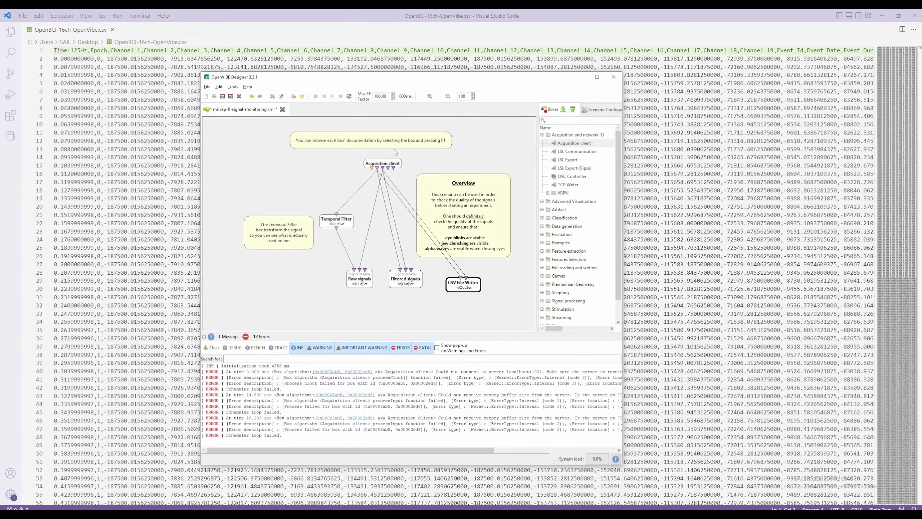
pyautogui.moveTo(386, 164)
pyautogui.mouseDown()
pyautogui.moveTo(403, 152)
pyautogui.moveTo(400, 164)
pyautogui.mouseUp()
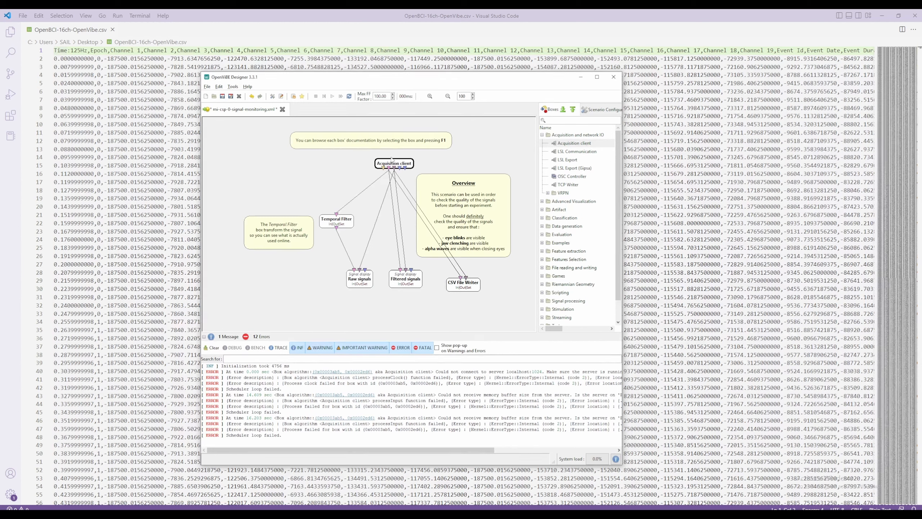
pyautogui.click(467, 154)
pyautogui.write('csv')
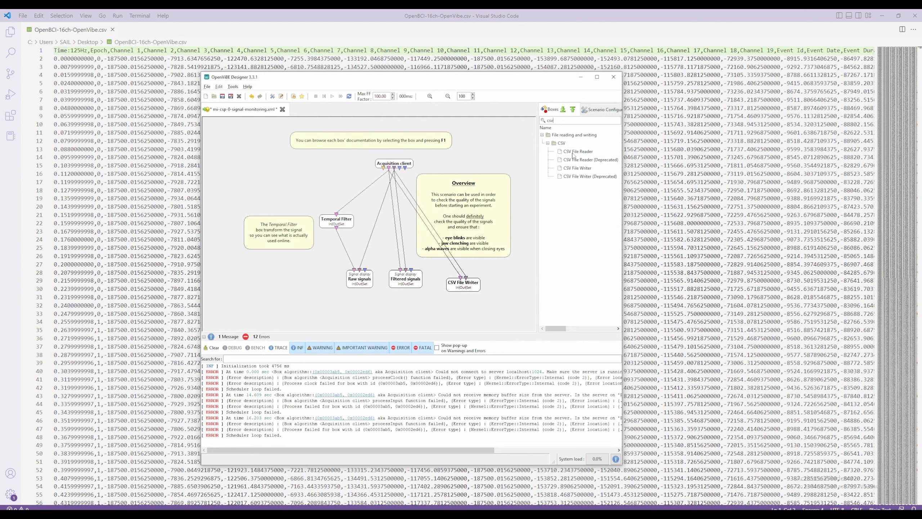
pyautogui.moveTo(576, 153); pyautogui.dragTo(406, 270)
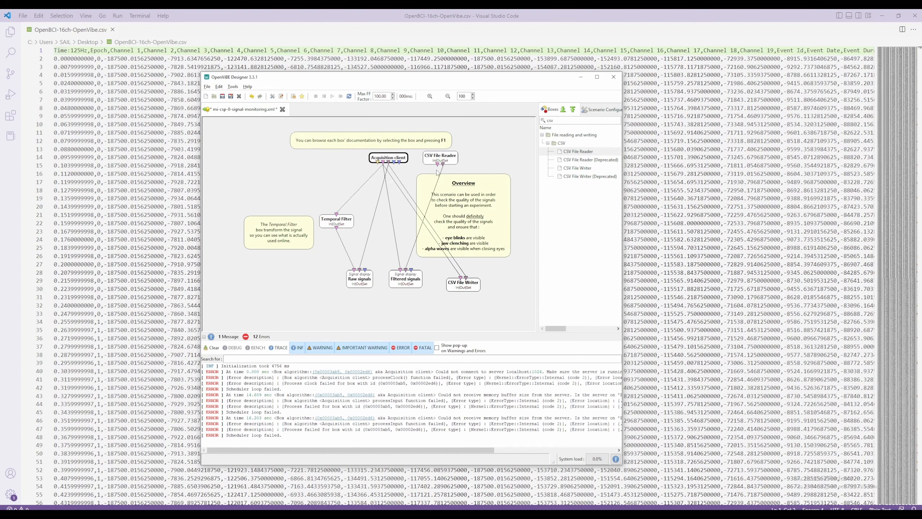
# Connect the CSV File Reader's outputs to the Filtered signals inputs and its signal output to the Temporal Filter
pyautogui.moveTo(443, 165); pyautogui.dragTo(401, 271)
pyautogui.moveTo(439, 165); pyautogui.dragTo(337, 215)
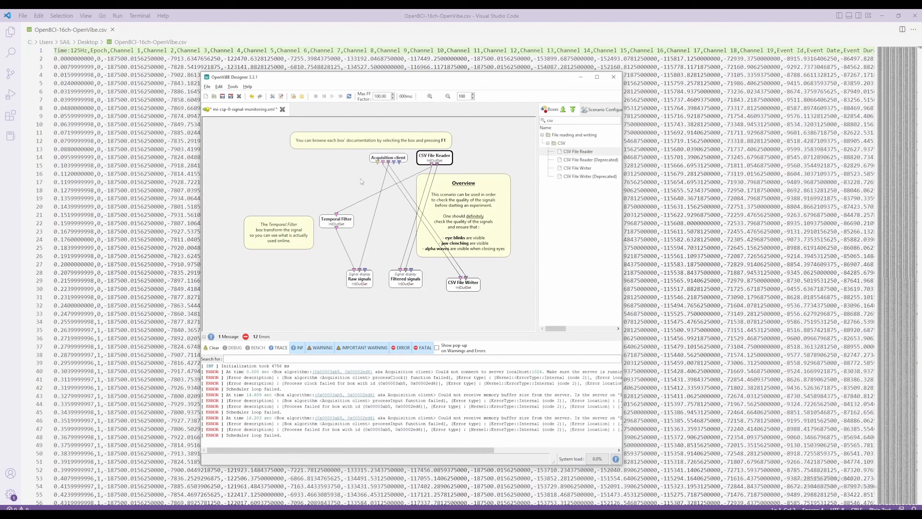
# Connect the CSV File Reader's second output to the Raw signals display and move the Acquisition client box above the Overview note
pyautogui.moveTo(398, 158); pyautogui.dragTo(372, 160)
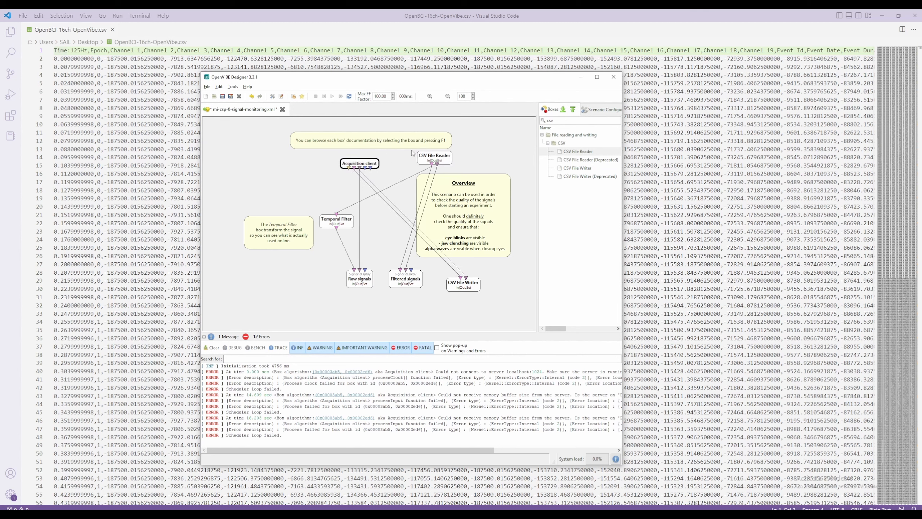
pyautogui.moveTo(437, 164); pyautogui.dragTo(362, 273)
pyautogui.moveTo(364, 163); pyautogui.dragTo(504, 149)
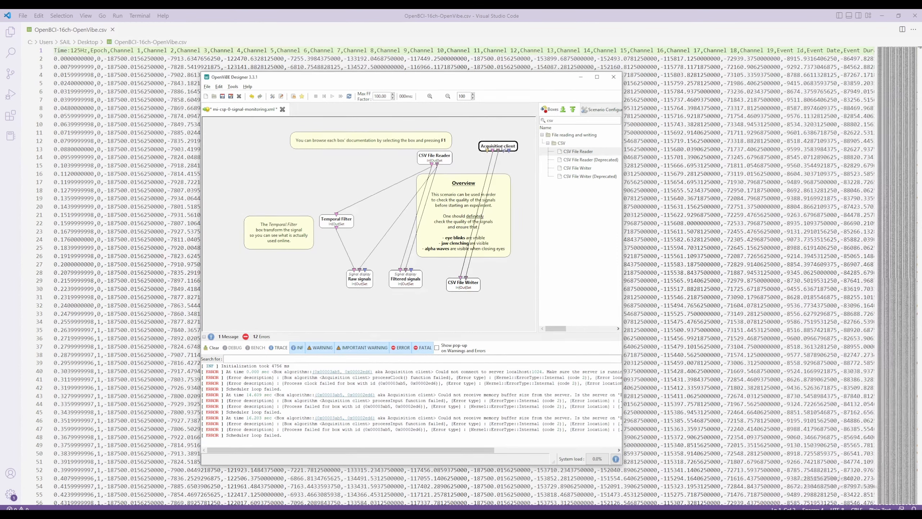
# Disable the Acquisition client and CSV File Writer boxes
pyautogui.rightClick(502, 144)
pyautogui.click(523, 206)
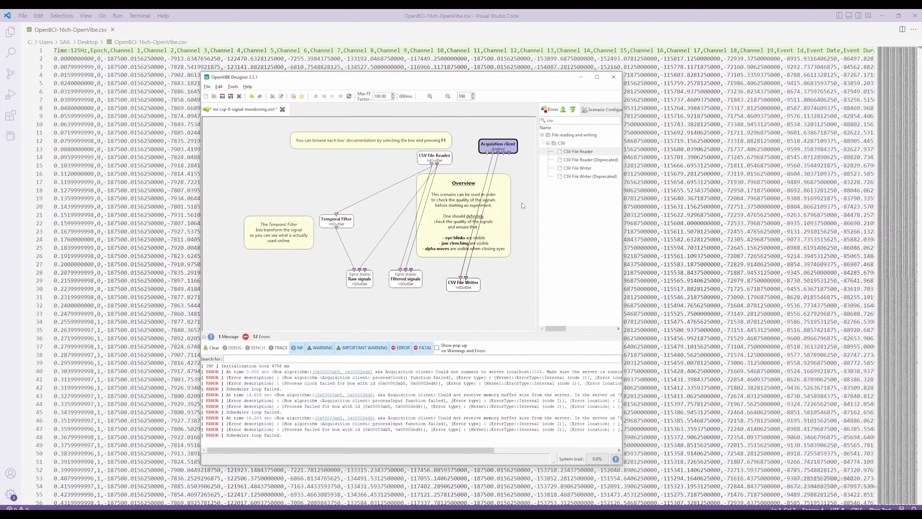
pyautogui.rightClick(468, 285)
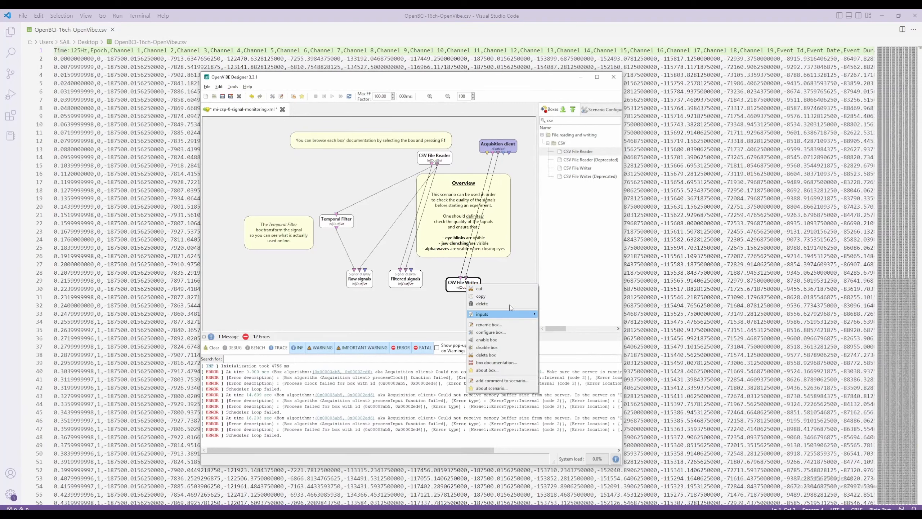
pyautogui.click(486, 347)
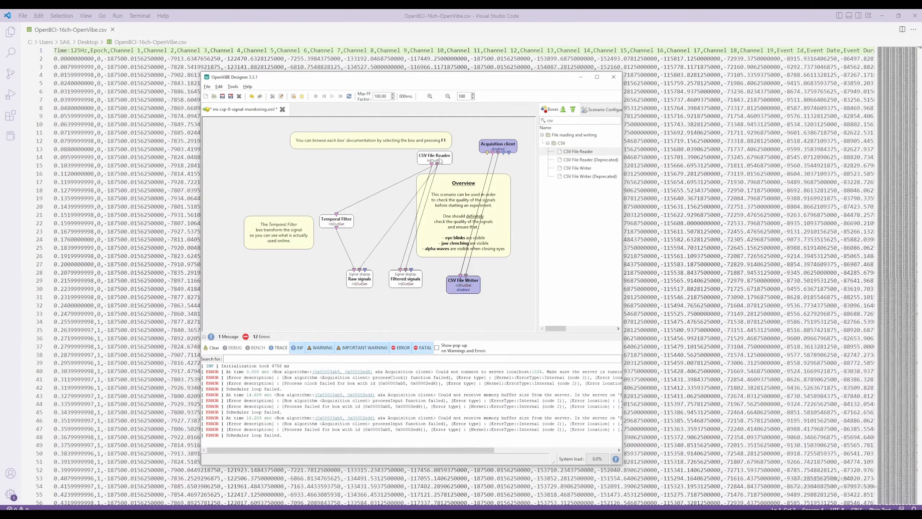
# Move the CSV File Reader box above the displays and set its file to OpenBCI-16ch-OpenVibe.csv from the Desktop
pyautogui.moveTo(440, 159); pyautogui.dragTo(380, 154)
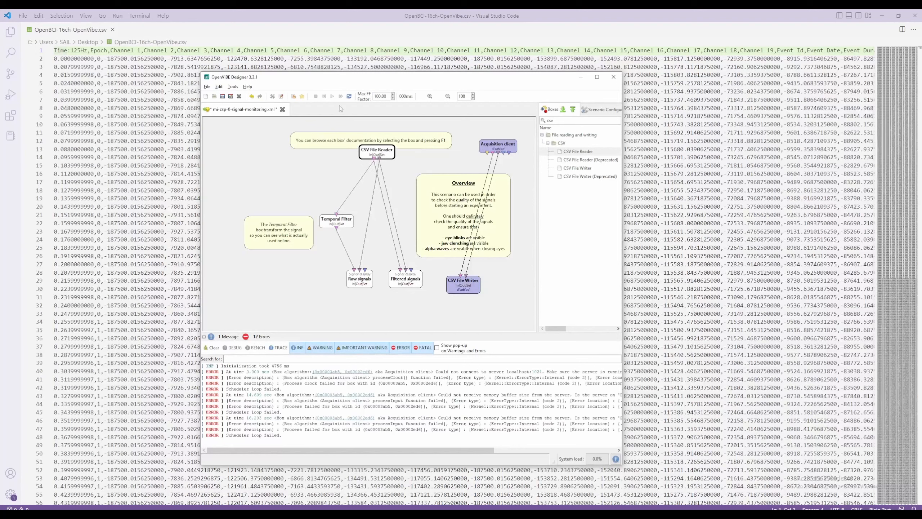
pyautogui.doubleClick(379, 154)
pyautogui.click(320, 149)
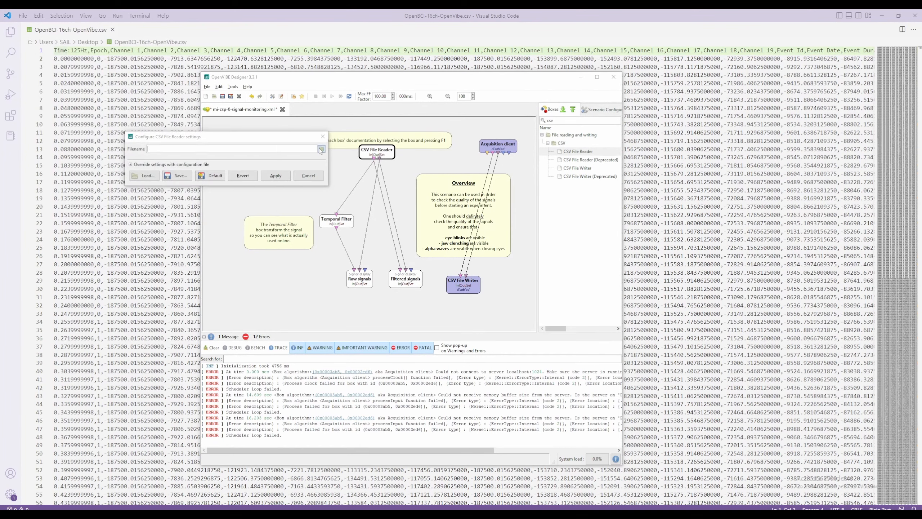
pyautogui.click(36, 113)
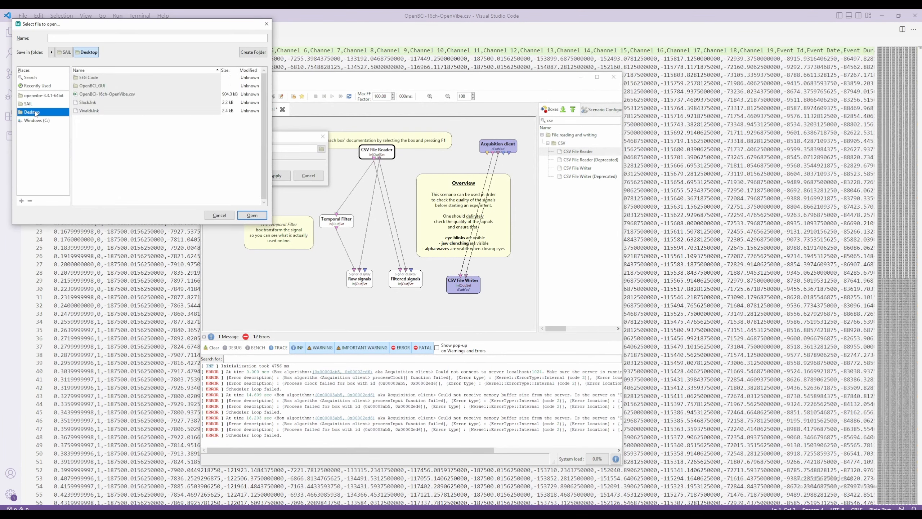
pyautogui.doubleClick(121, 94)
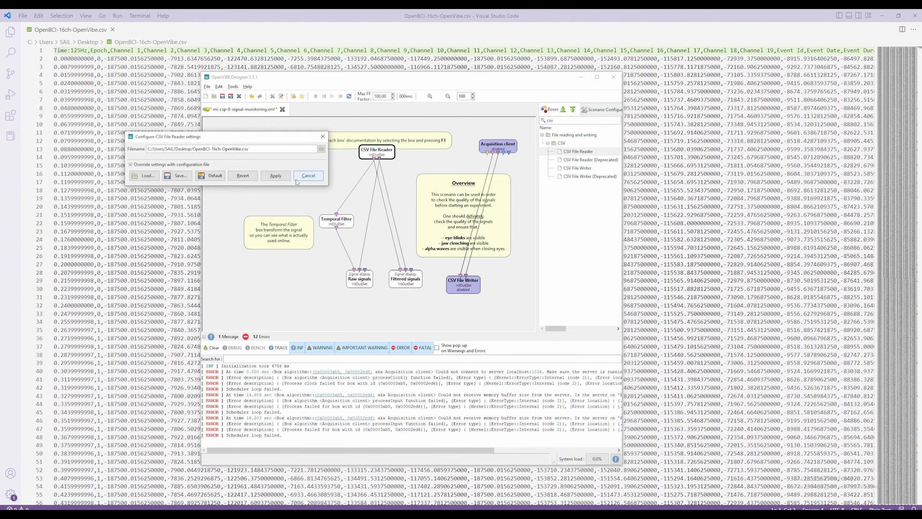
pyautogui.click(283, 180)
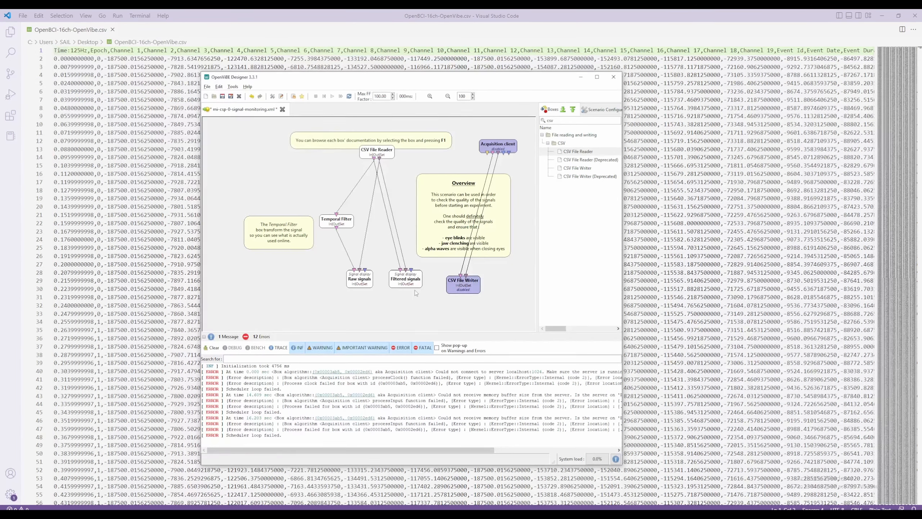
# Play the scenario on the recorded data, fast-forward it, and stop its execution
pyautogui.click(332, 96)
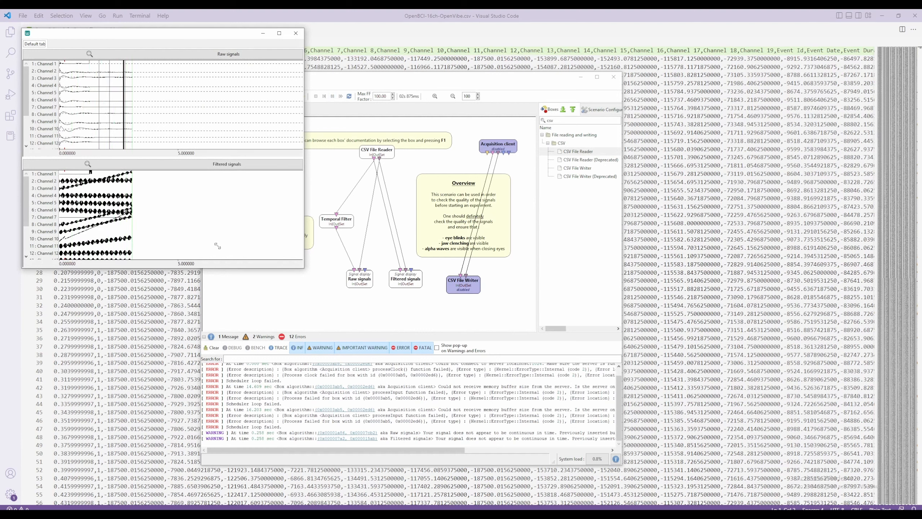
pyautogui.click(341, 96)
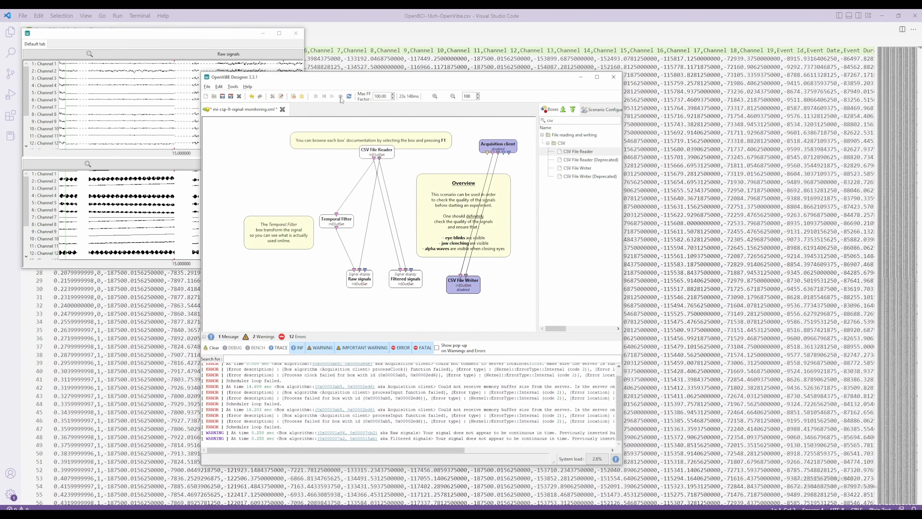
pyautogui.click(294, 34)
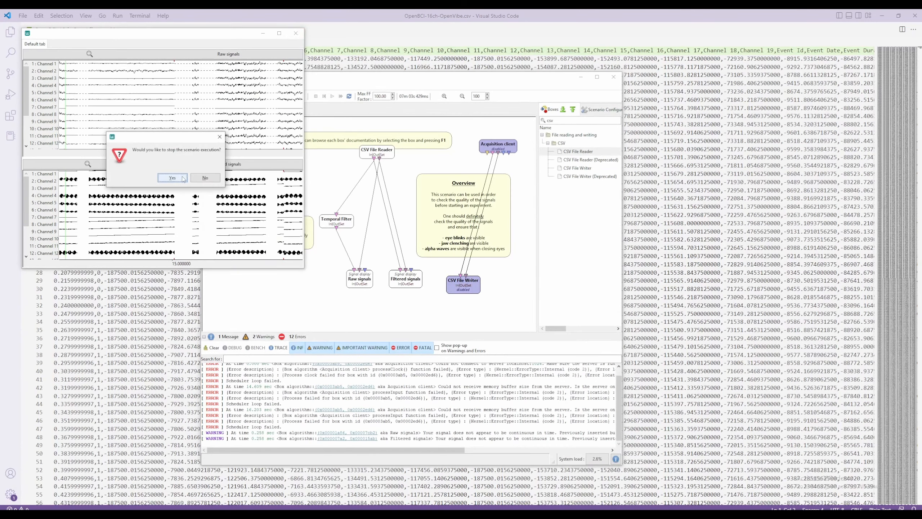
pyautogui.click(183, 178)
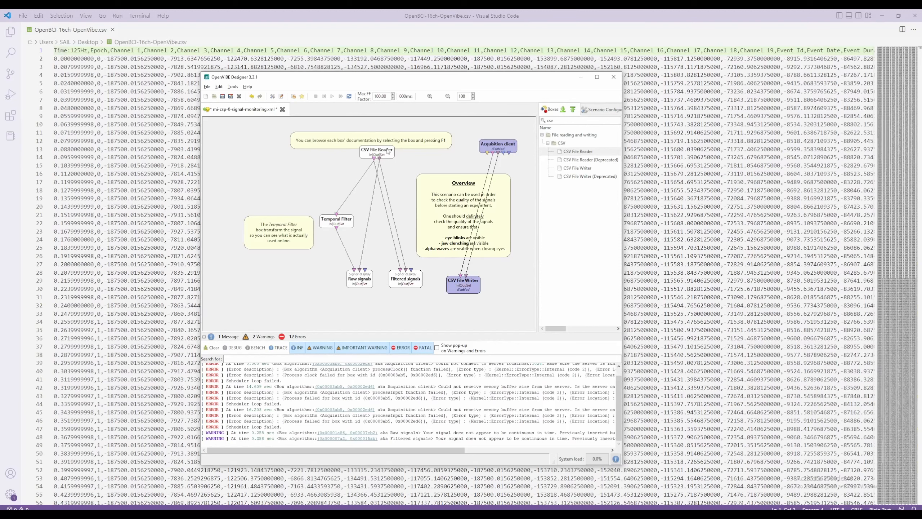
# Open the CSV File Writer box's documentation and find the signal stream format in the Miscellaneous section
pyautogui.moveTo(391, 145); pyautogui.dragTo(393, 157)
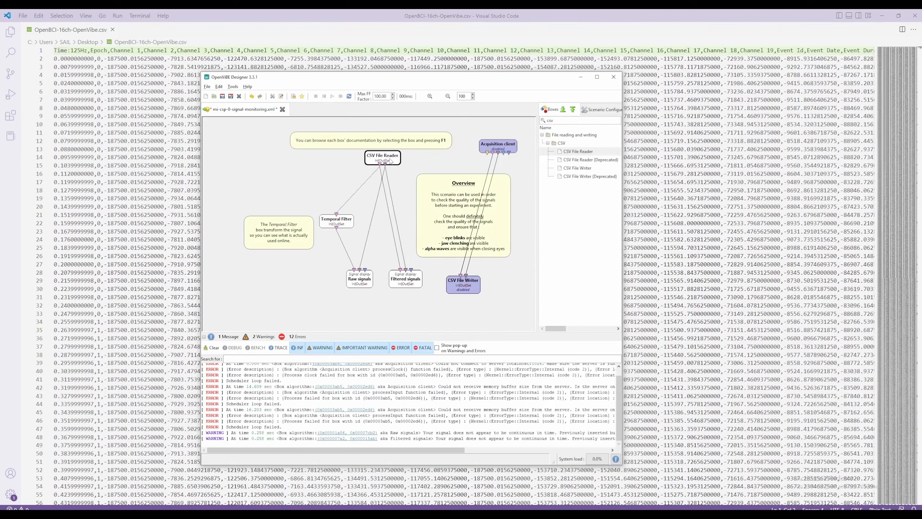
pyautogui.rightClick(452, 284)
pyautogui.click(482, 360)
pyautogui.scroll(-15, 642, 226)
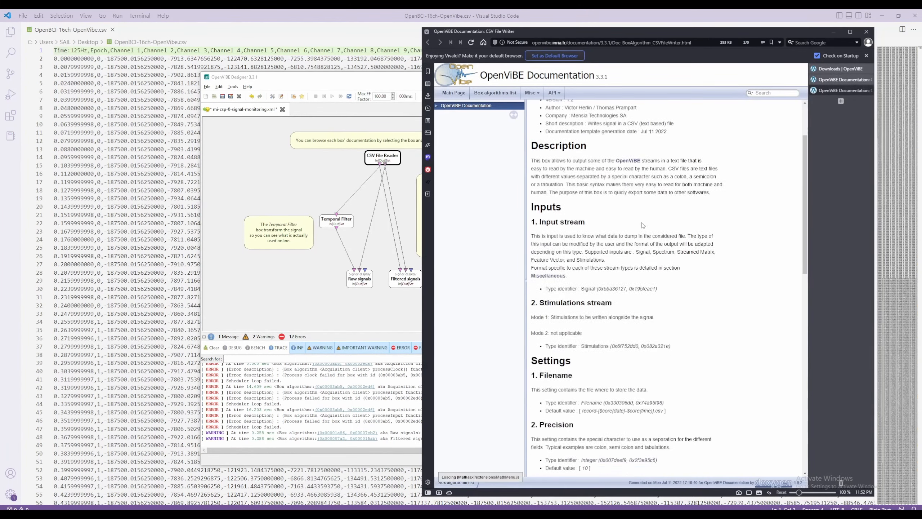
pyautogui.scroll(-5, 643, 225)
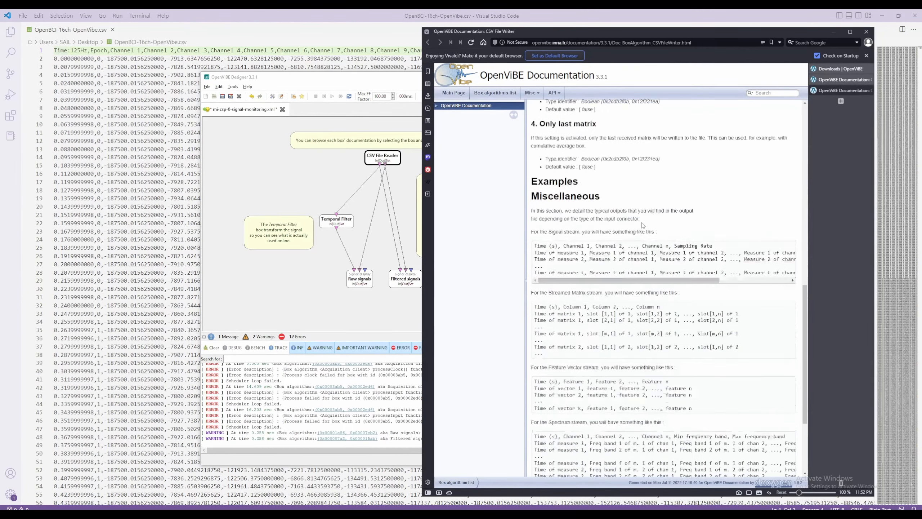
pyautogui.scroll(3, 583, 233)
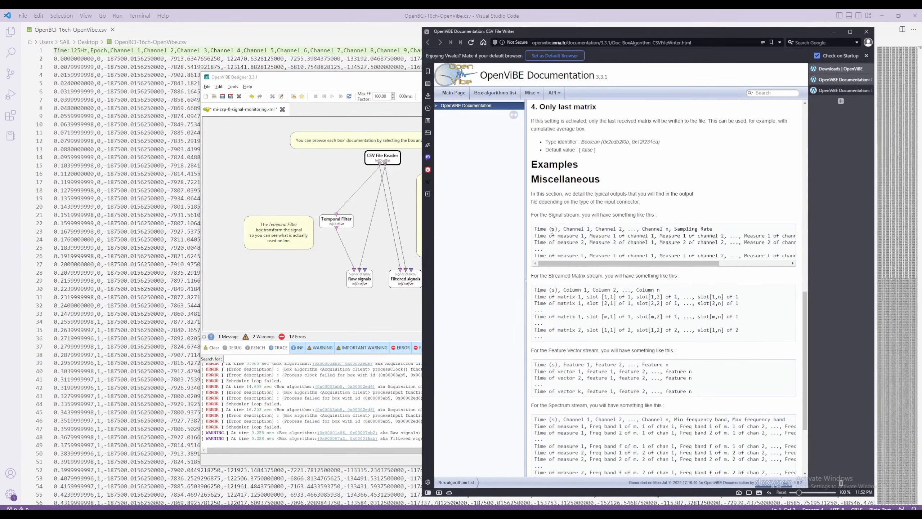
pyautogui.moveTo(552, 230); pyautogui.dragTo(565, 230)
# Minimize OpenViBE Designer and examine the documented signal stream header, including its Sampling Rate column, over the CSV file
pyautogui.moveTo(398, 78); pyautogui.dragTo(334, 88)
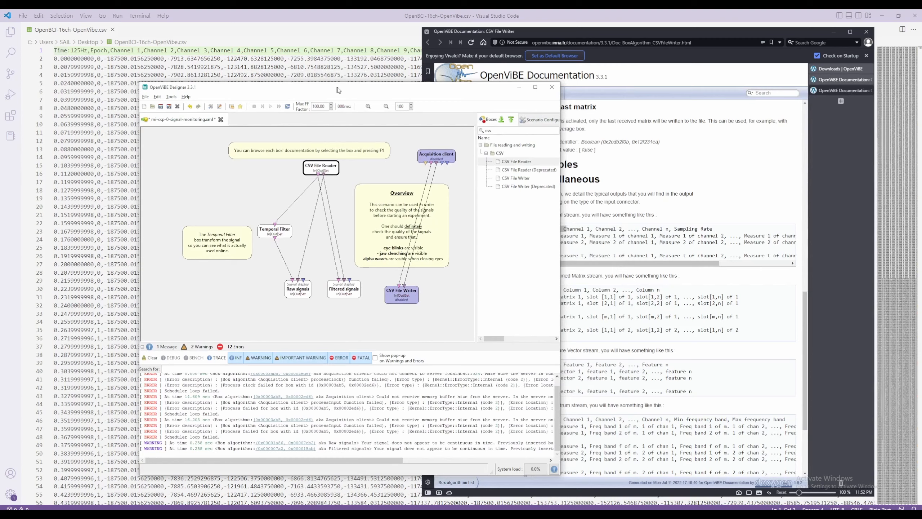
pyautogui.click(519, 88)
pyautogui.click(540, 235)
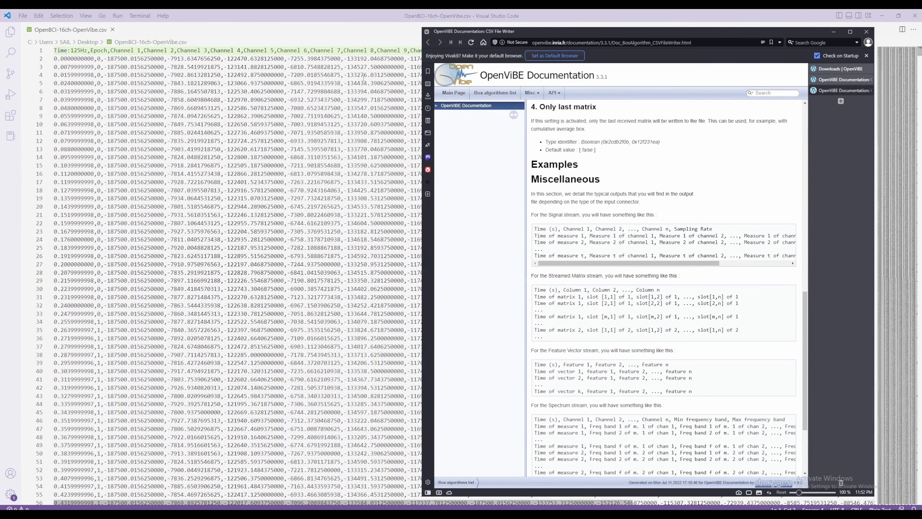
pyautogui.moveTo(524, 32); pyautogui.dragTo(485, 55)
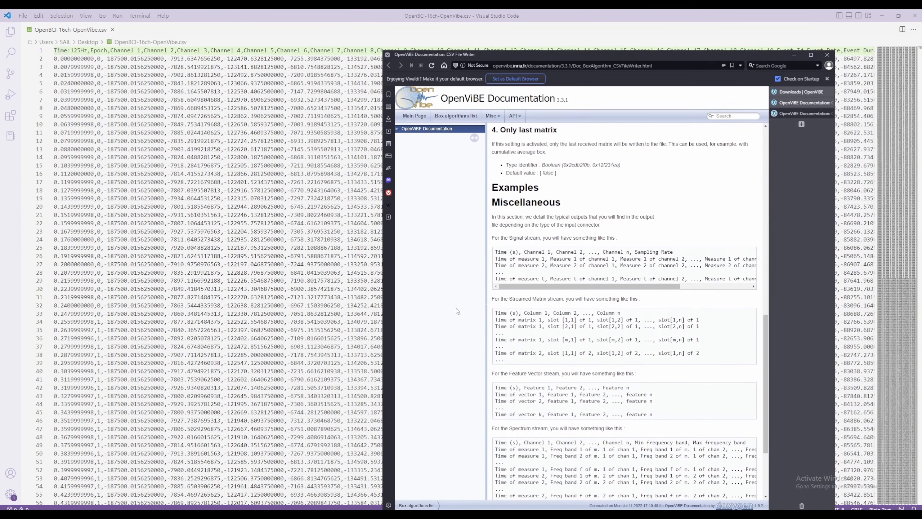
pyautogui.moveTo(496, 254); pyautogui.dragTo(678, 252)
pyautogui.click(516, 252)
pyautogui.click(632, 249)
pyautogui.click(551, 65)
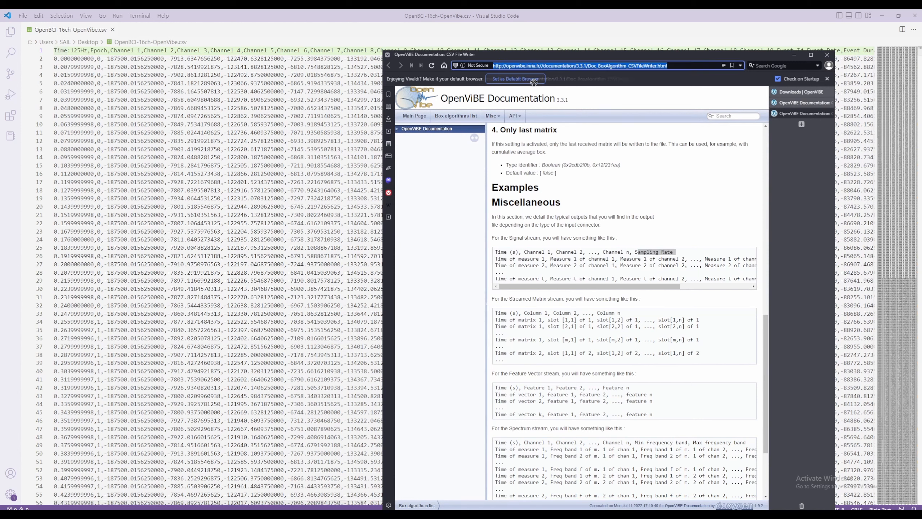
pyautogui.hotkey('ctrl', 't')
pyautogui.moveTo(539, 56); pyautogui.dragTo(445, 102)
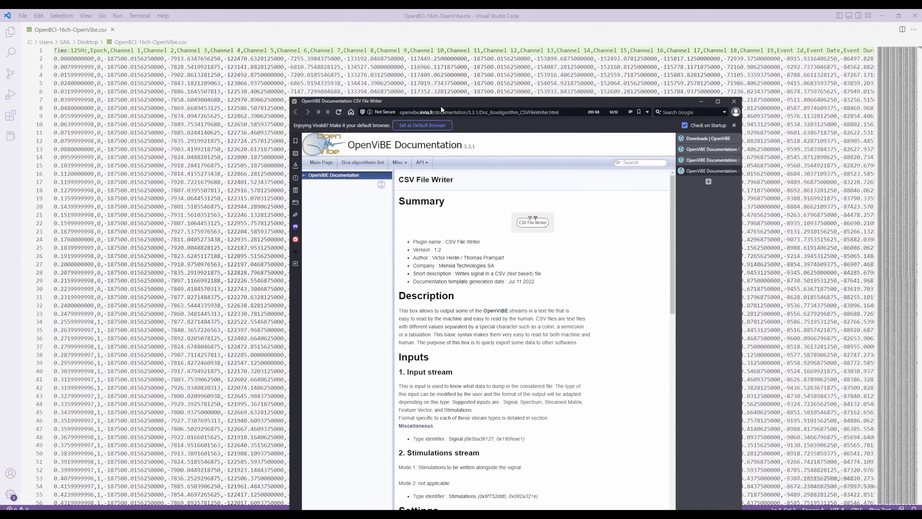
pyautogui.click(736, 172)
# Switch to Visual Studio Code and examine the sampling rate and Epoch entries in the CSV header
pyautogui.click(624, 67)
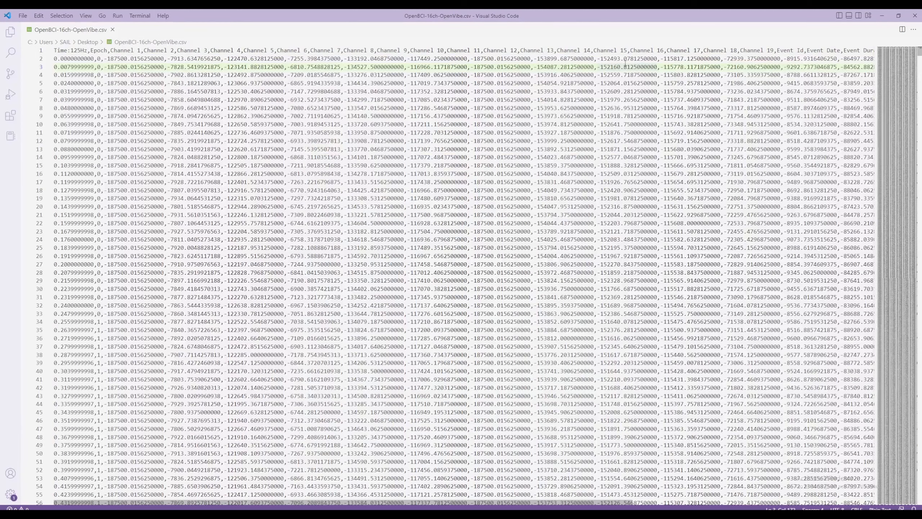
pyautogui.hotkey('ctrl', '-')
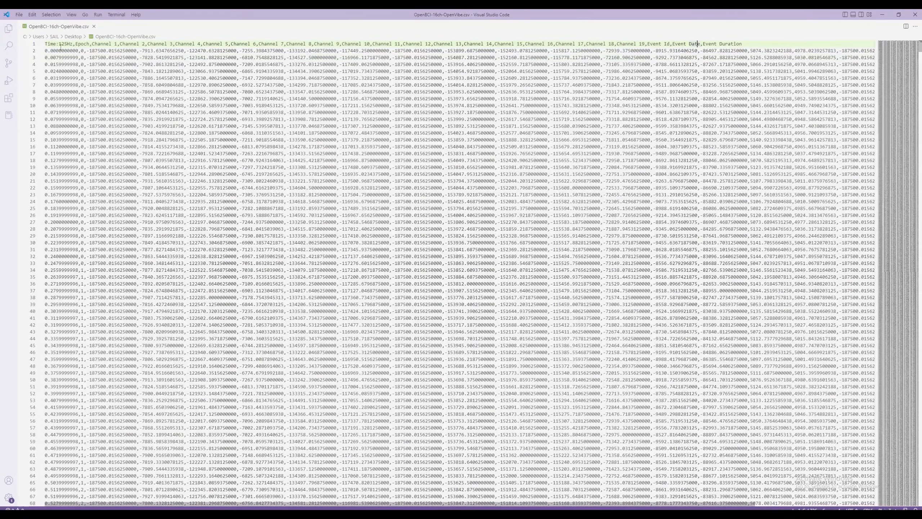
pyautogui.moveTo(57, 44); pyautogui.dragTo(73, 44)
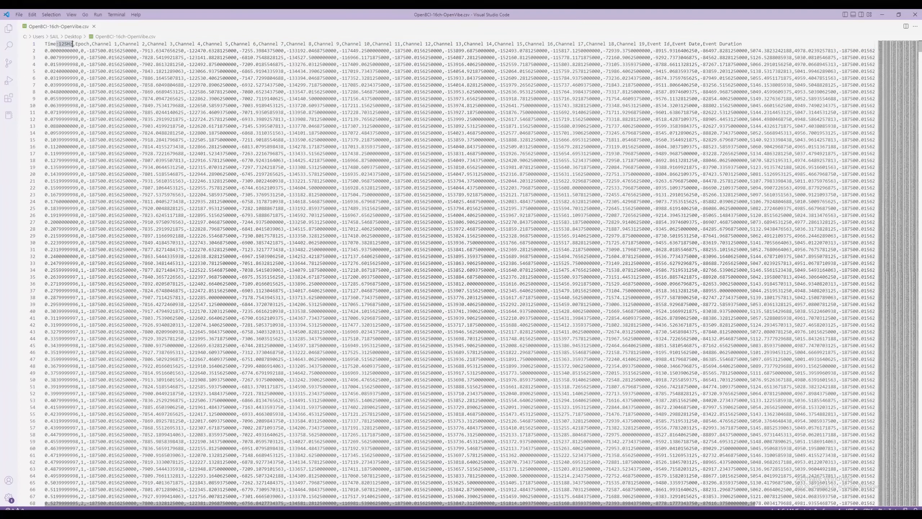
pyautogui.click(87, 44)
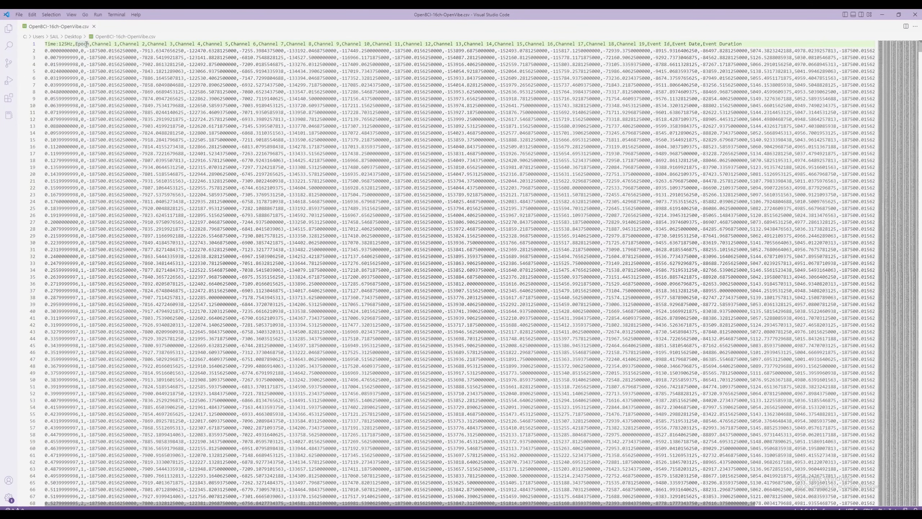
# Return to the CSV File Writer documentation in Vivaldi and review the stream format examples against the CSV file
pyautogui.hotkey('alt', 'Tab')
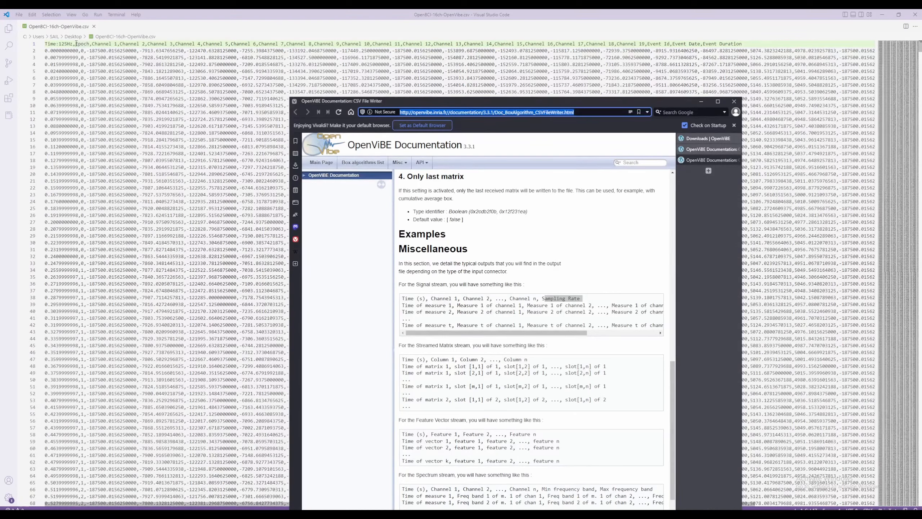
pyautogui.scroll(-3, 565, 438)
pyautogui.scroll(2, 564, 438)
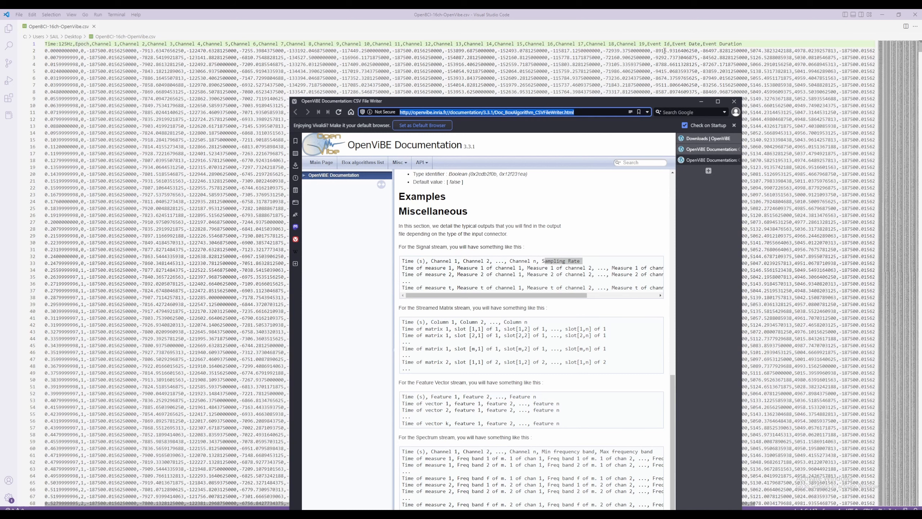
pyautogui.click(543, 289)
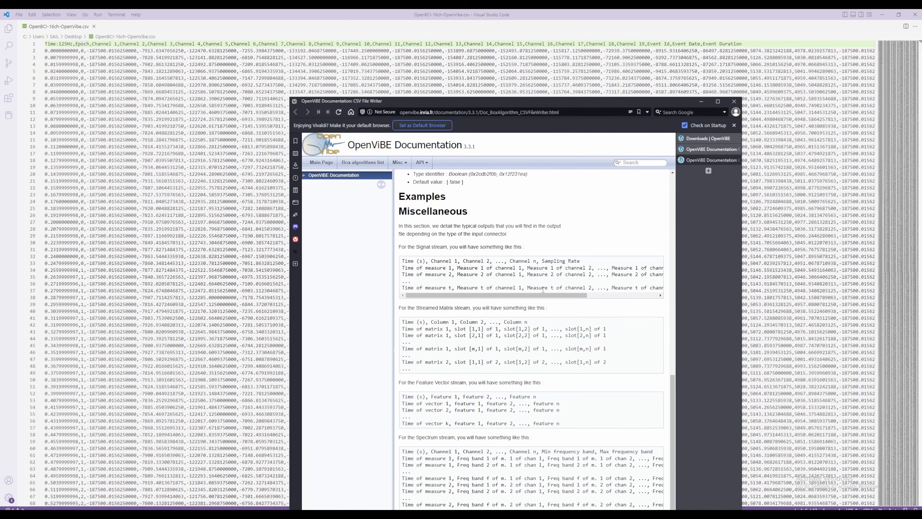
# Search the web for "openvibe csv file format description" in a new browser tab
pyautogui.click(708, 171)
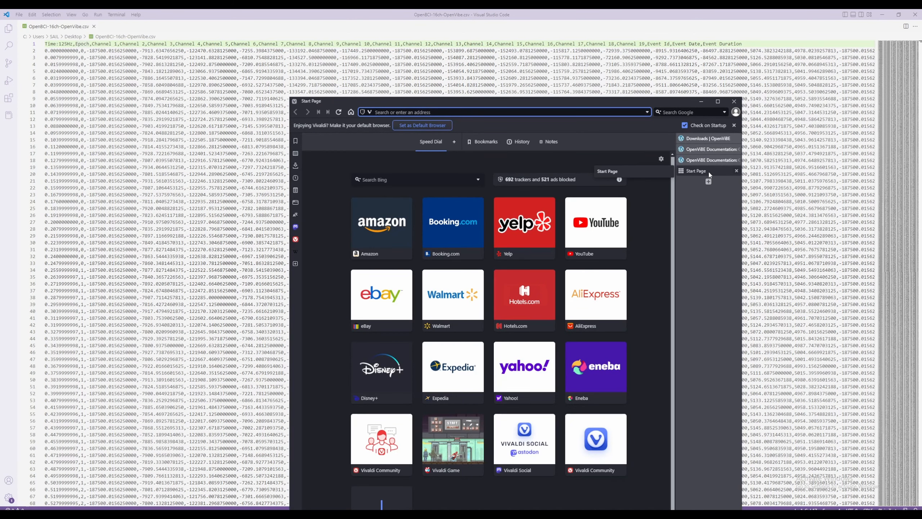
pyautogui.write('openv')
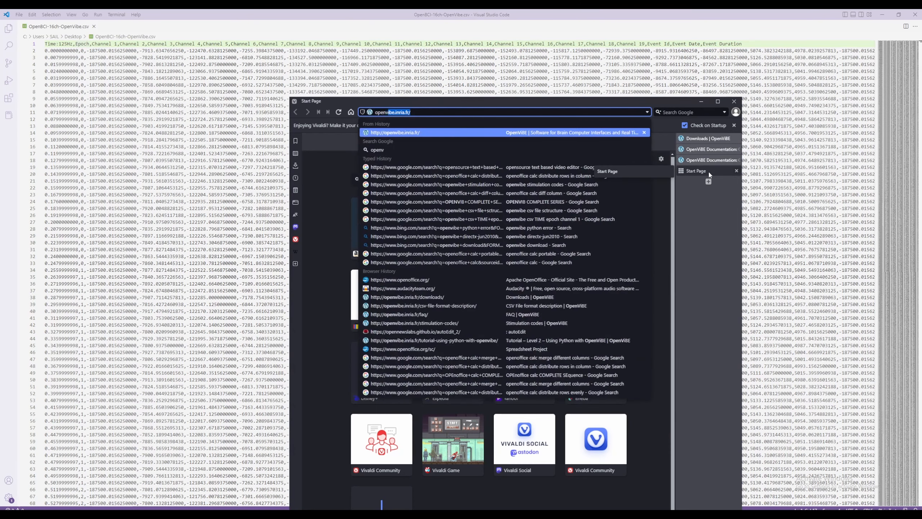
pyautogui.write('ibe csv fi')
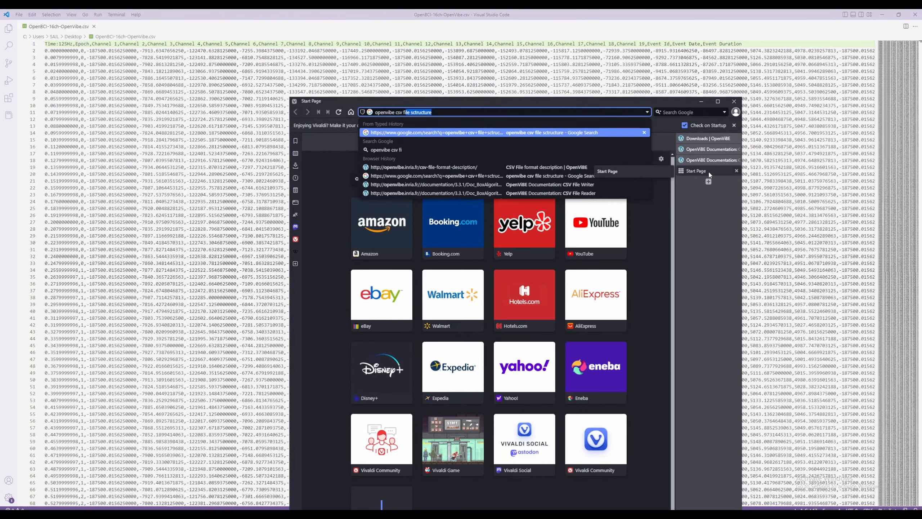
pyautogui.write('le format de')
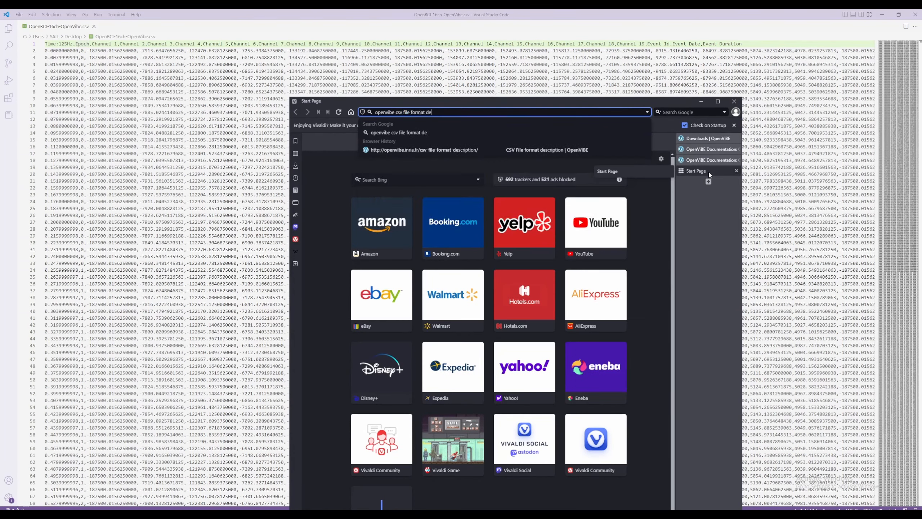
pyautogui.write('scription')
pyautogui.press('Return')
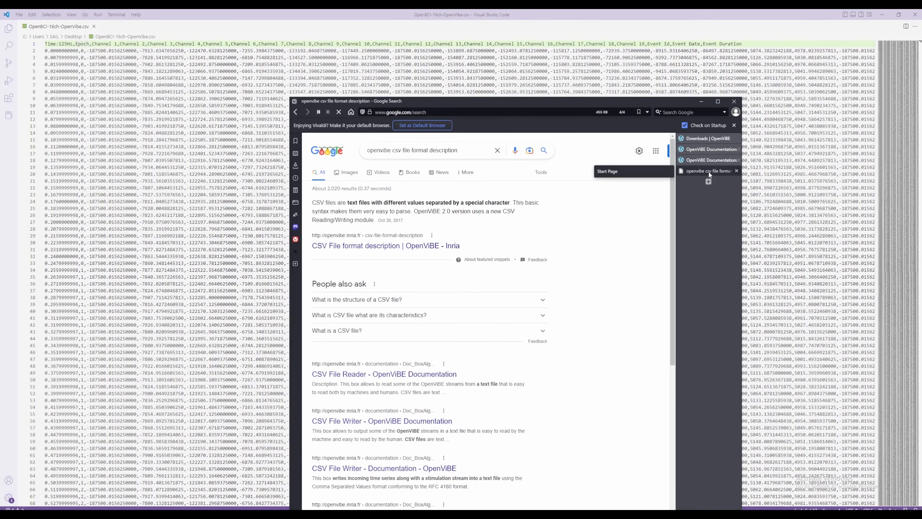
# Open the CSV File format description page from the search results and examine its last-update note for OpenViBE 2.0
pyautogui.click(410, 248)
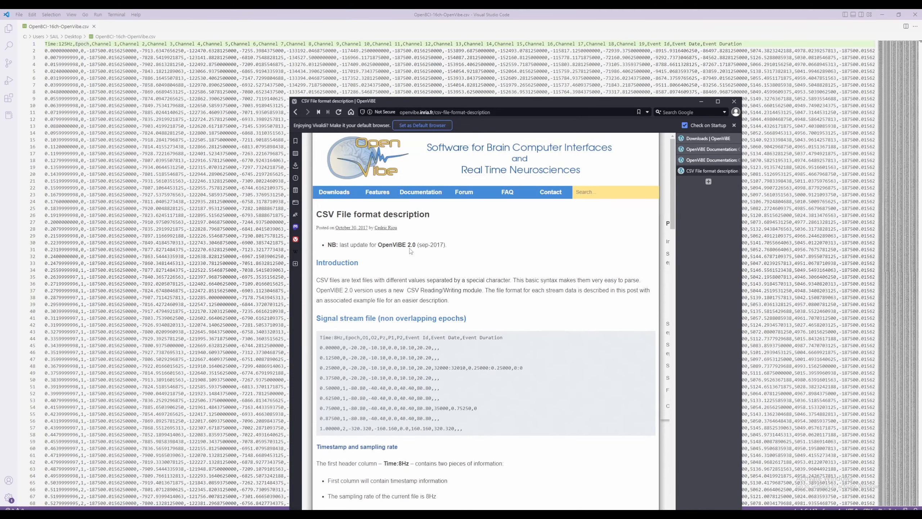
pyautogui.scroll(-10, 442, 242)
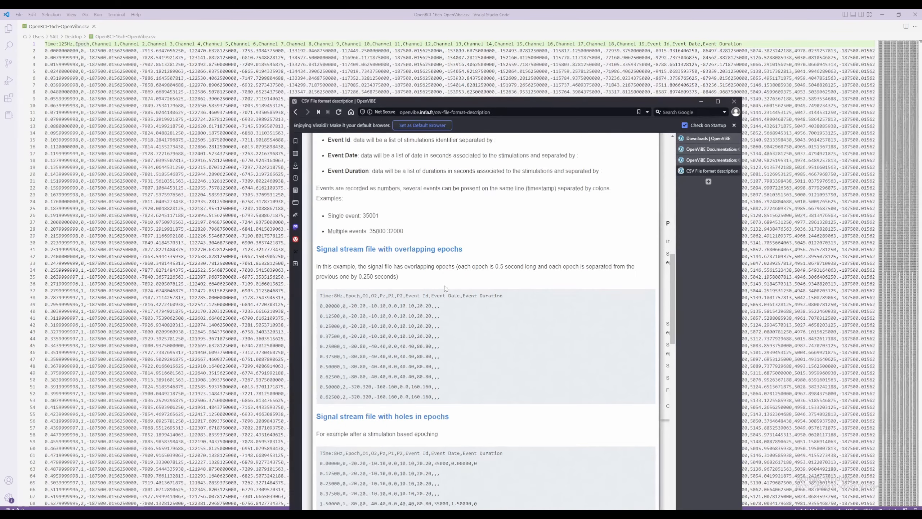
pyautogui.scroll(10, 447, 258)
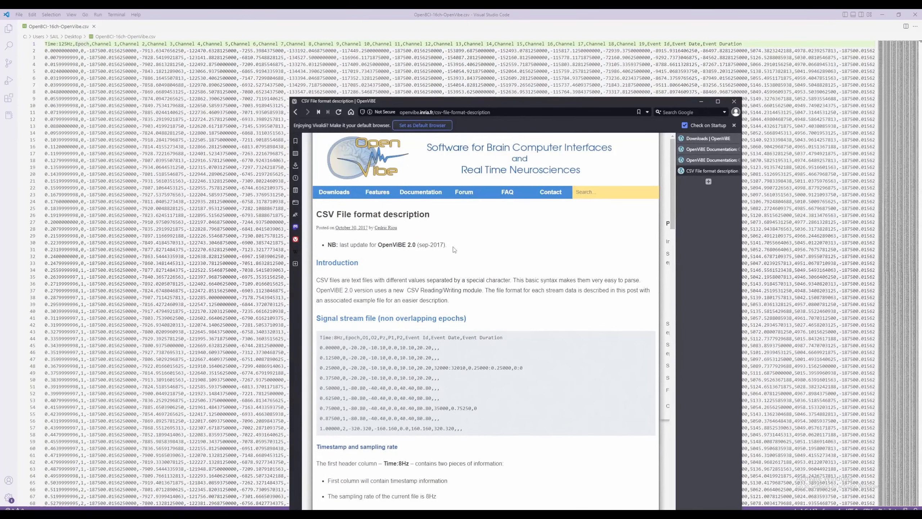
pyautogui.moveTo(450, 249); pyautogui.dragTo(363, 251)
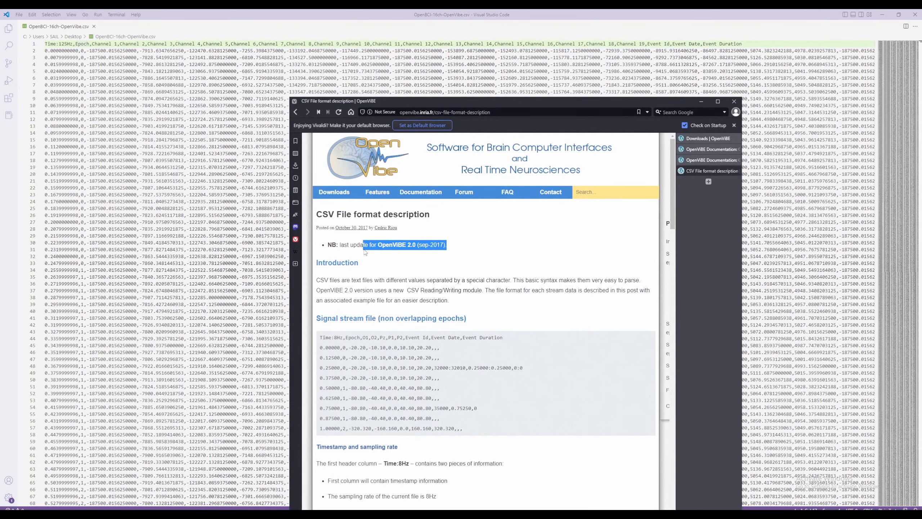
pyautogui.click(559, 267)
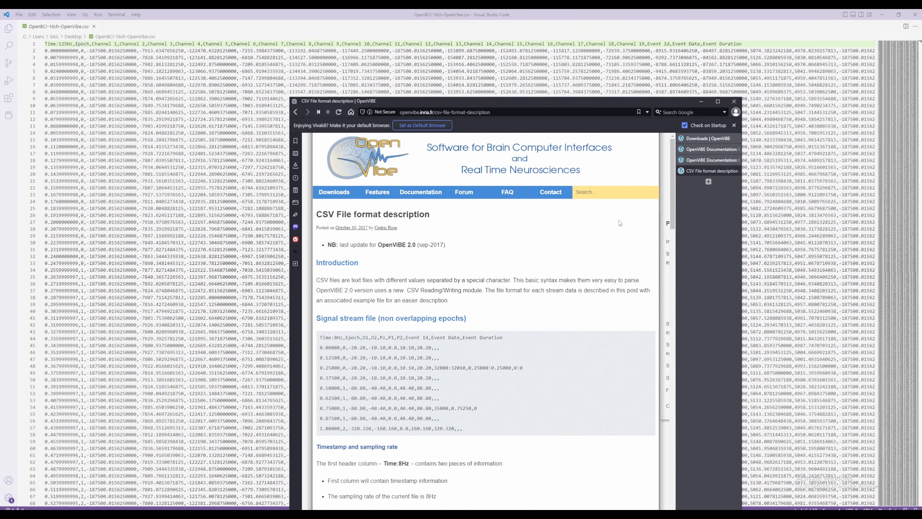
# Check the documentation template generation date on the CSV File Writer documentation page
pyautogui.click(705, 161)
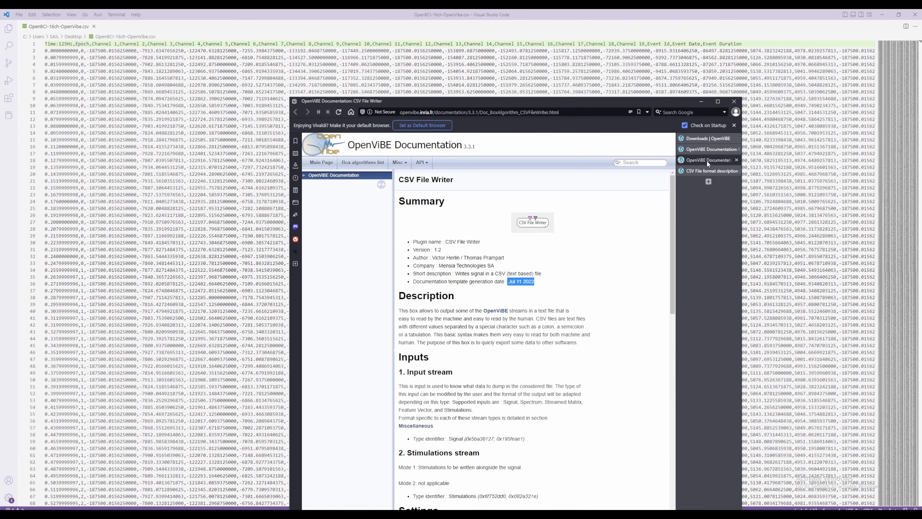
pyautogui.click(542, 282)
pyautogui.moveTo(540, 284); pyautogui.dragTo(506, 279)
pyautogui.click(595, 267)
# Return to the CSV File format description and examine the Time and Epoch entries in the non-overlapping signal stream header
pyautogui.click(712, 171)
pyautogui.scroll(-1, 421, 322)
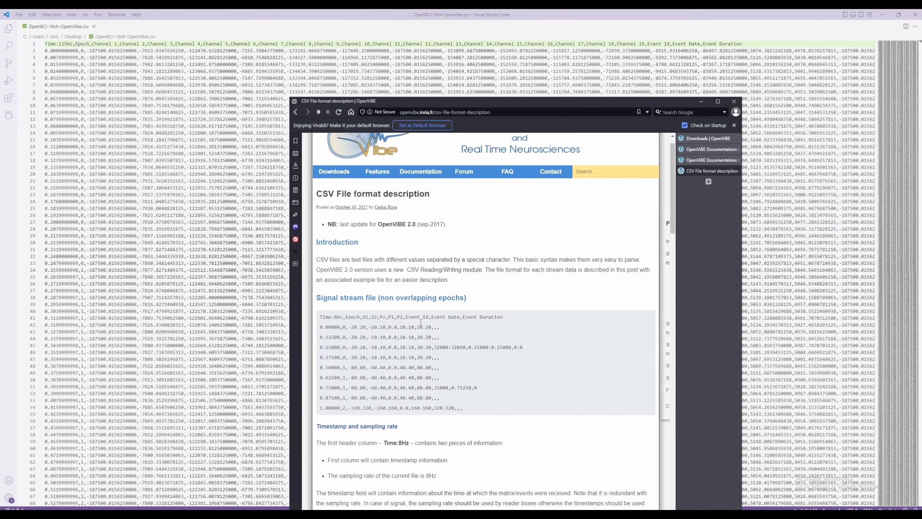
pyautogui.scroll(-1, 421, 322)
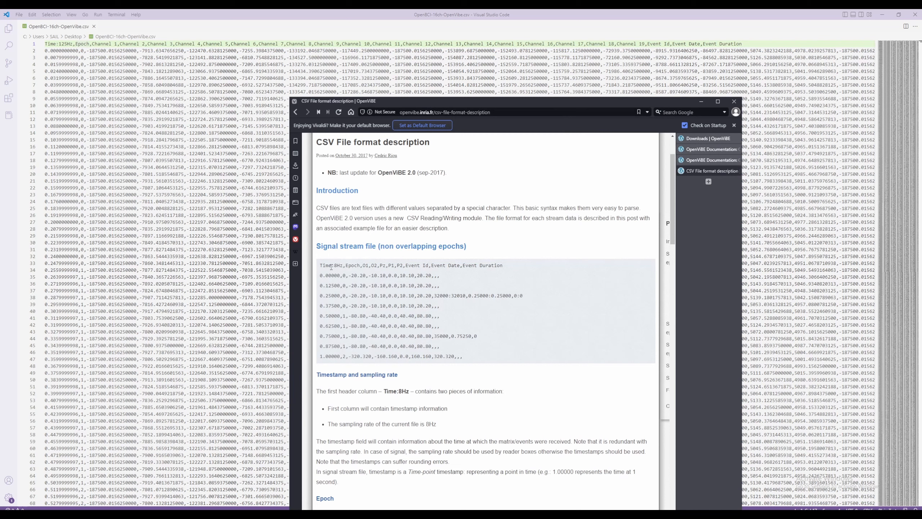
pyautogui.moveTo(323, 264); pyautogui.dragTo(363, 265)
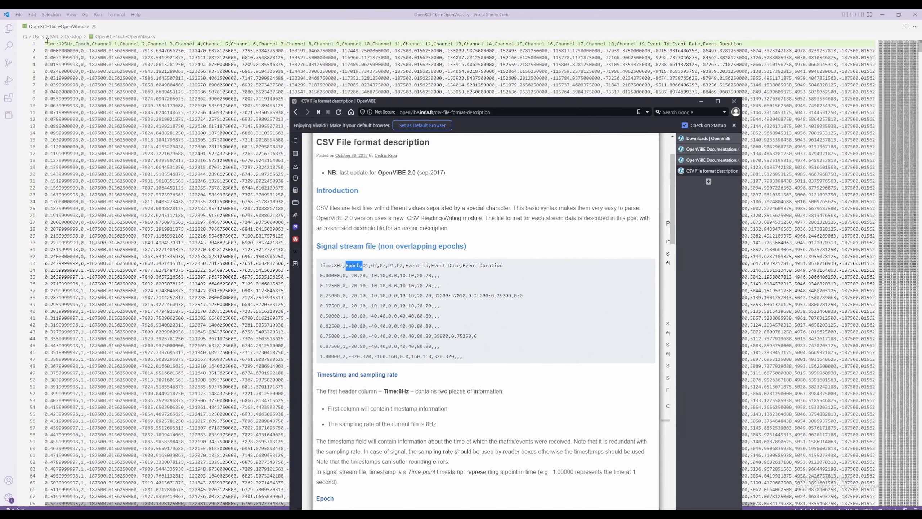
# Arrange the Visual Studio Code window side by side with the browser and enlarge the editor's display
pyautogui.click(58, 39)
pyautogui.moveTo(342, 18); pyautogui.dragTo(2, 32)
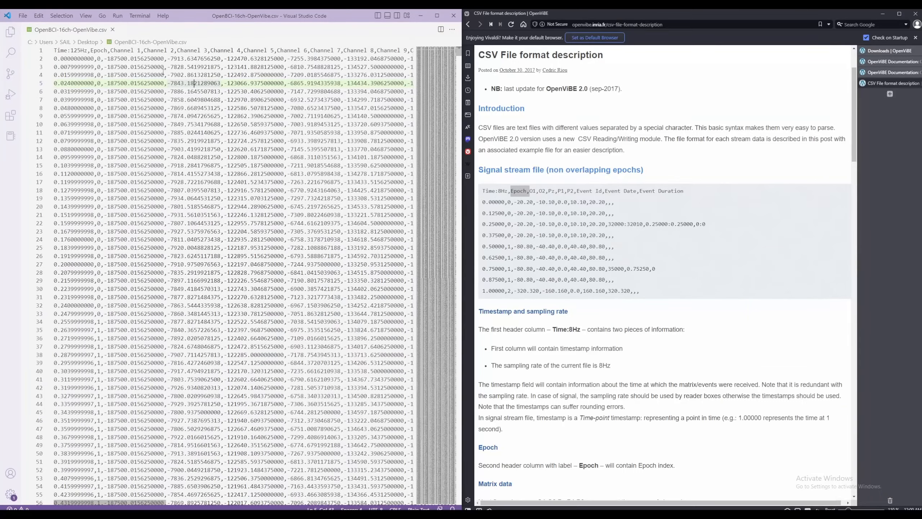
pyautogui.hotkey('ctrl', '=')
# Examine the channel and event columns in the example signal stream header and skim the field descriptions below it
pyautogui.click(533, 191)
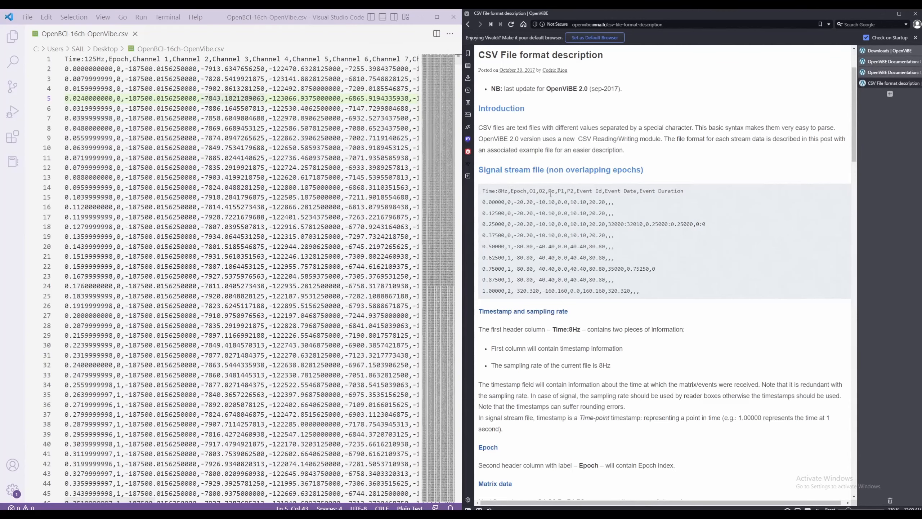
pyautogui.moveTo(533, 190); pyautogui.dragTo(646, 193)
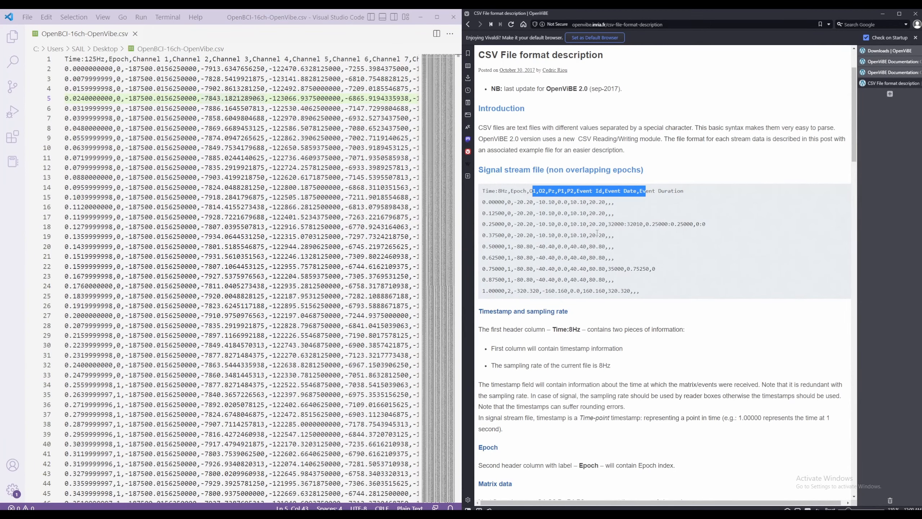
pyautogui.scroll(-15, 597, 233)
pyautogui.scroll(15, 597, 233)
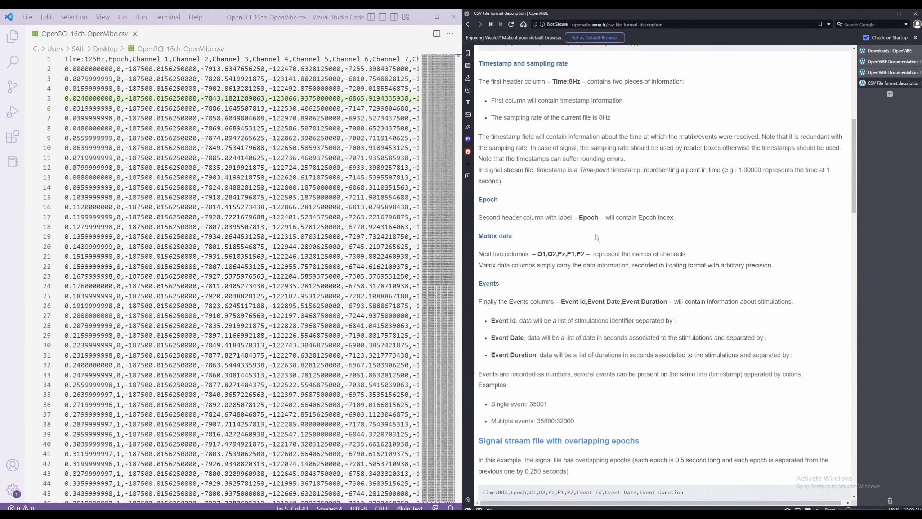
# Examine the channel names in the CSV file's header row, focusing on Channel 17 through Channel 19
pyautogui.click(275, 56)
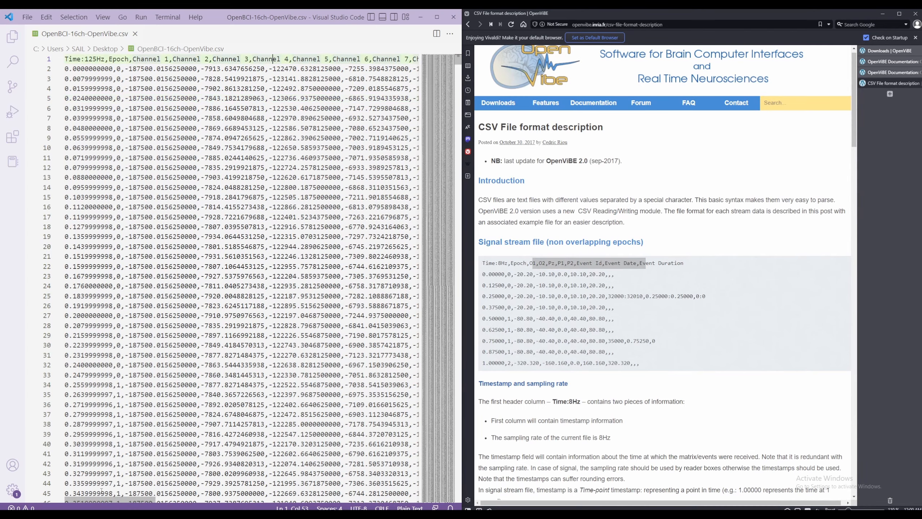
pyautogui.moveTo(135, 501); pyautogui.dragTo(137, 502)
pyautogui.hscroll(5, 264, 499)
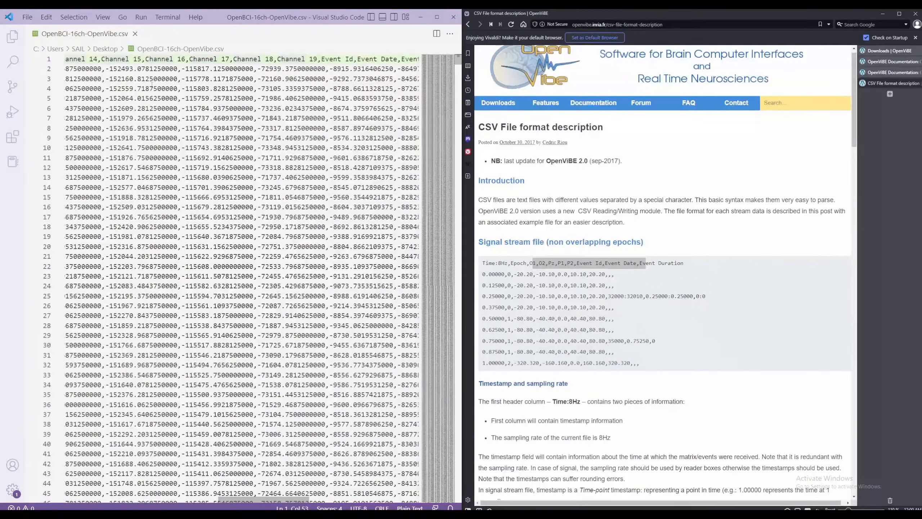
pyautogui.click(190, 59)
pyautogui.moveTo(190, 61); pyautogui.dragTo(318, 61)
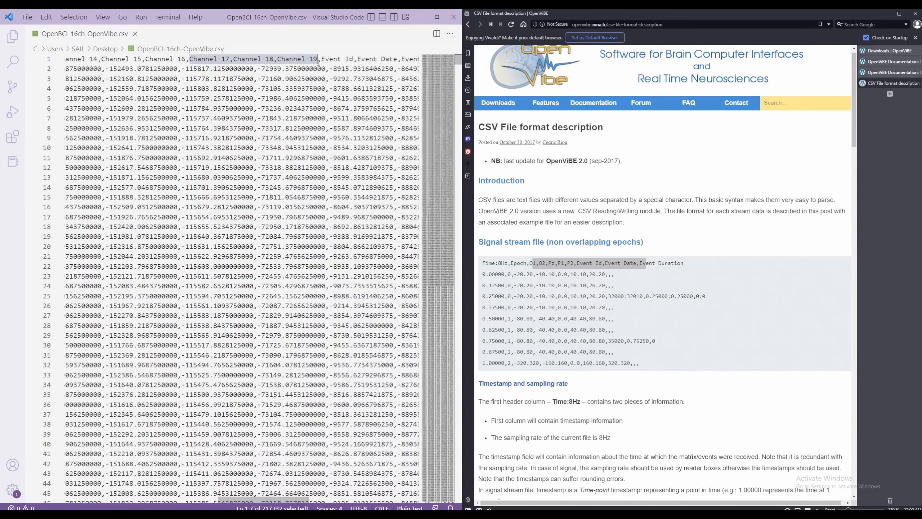
pyautogui.hscroll(10, 294, 493)
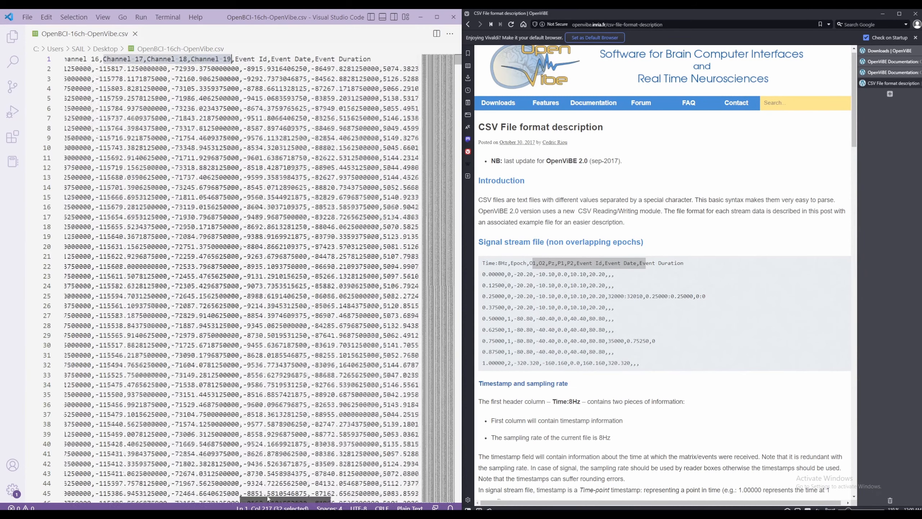
# Compare the Event Id, Event Date and Event Duration columns in the CSV header with the documented example header
pyautogui.hscroll(-1, 192, 171)
pyautogui.moveTo(121, 61); pyautogui.dragTo(214, 62)
pyautogui.click(232, 62)
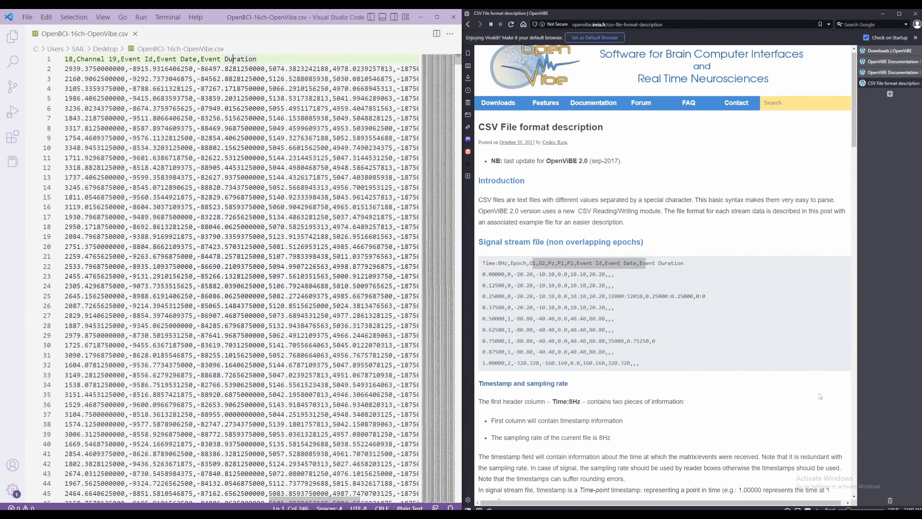
pyautogui.click(682, 264)
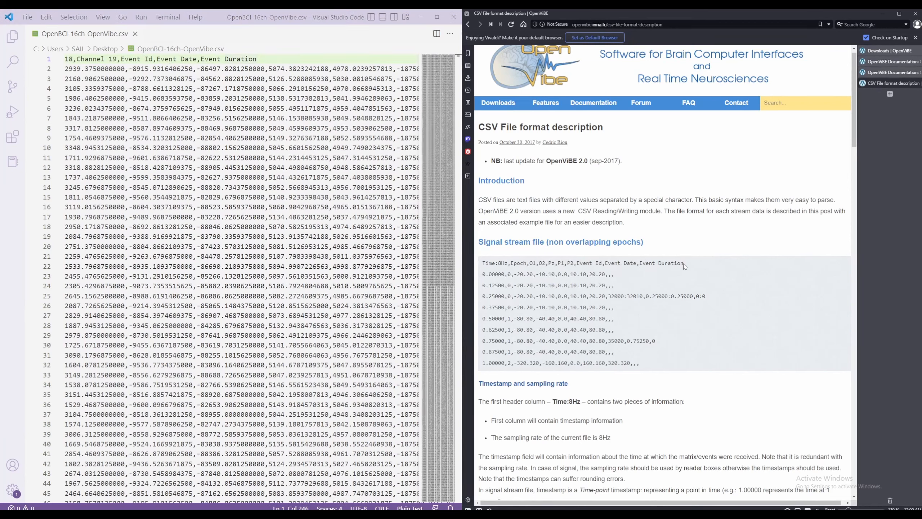
pyautogui.moveTo(683, 264); pyautogui.dragTo(579, 270)
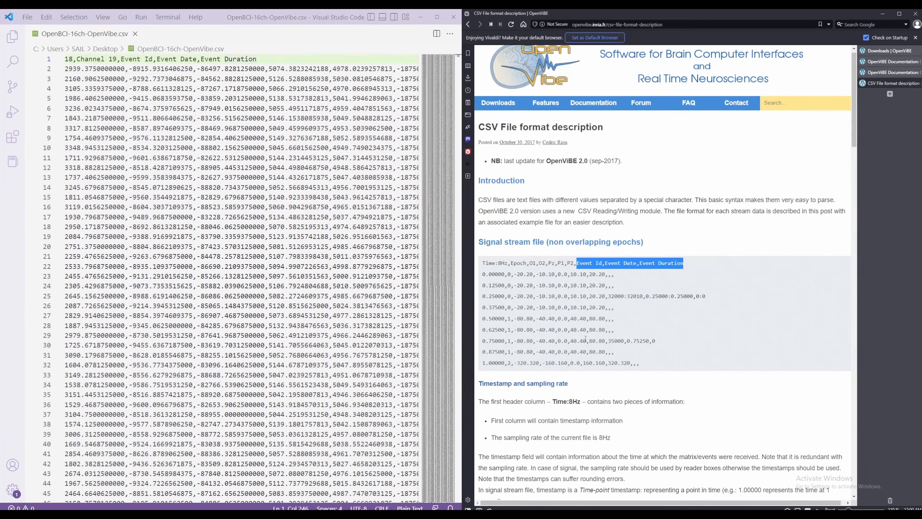
# Review the other documented stream formats, from overlapping epochs through Streamed Matrix and Feature Vector, and return to the Events description
pyautogui.scroll(-5, 586, 338)
pyautogui.scroll(-13, 586, 342)
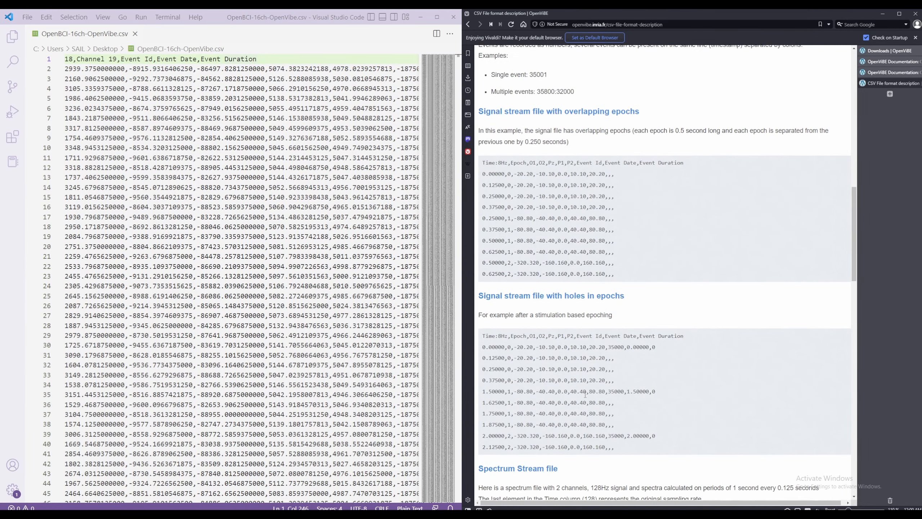
pyautogui.scroll(-18, 586, 395)
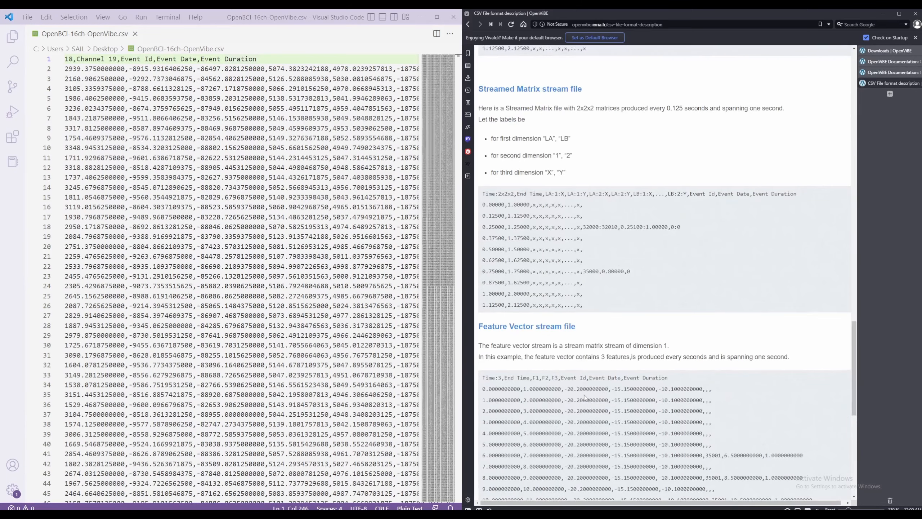
pyautogui.scroll(-6, 586, 398)
pyautogui.scroll(9, 591, 402)
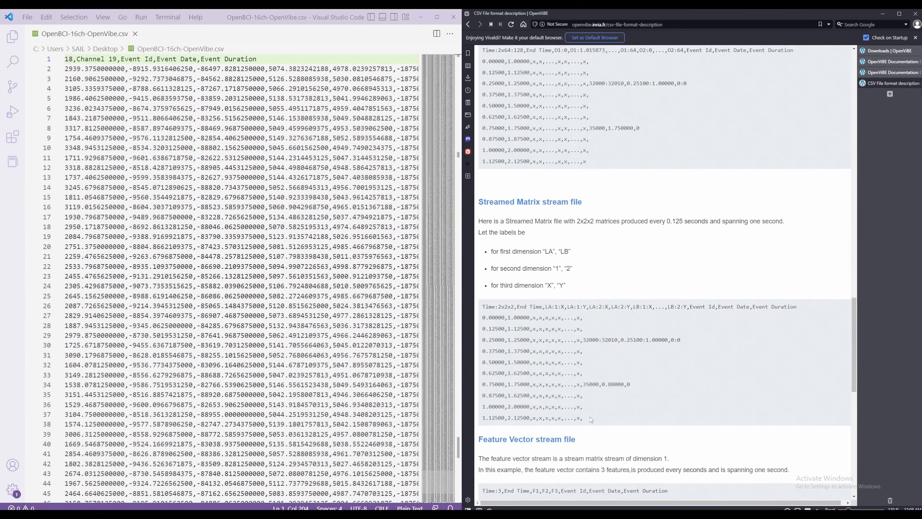
pyautogui.scroll(16, 588, 419)
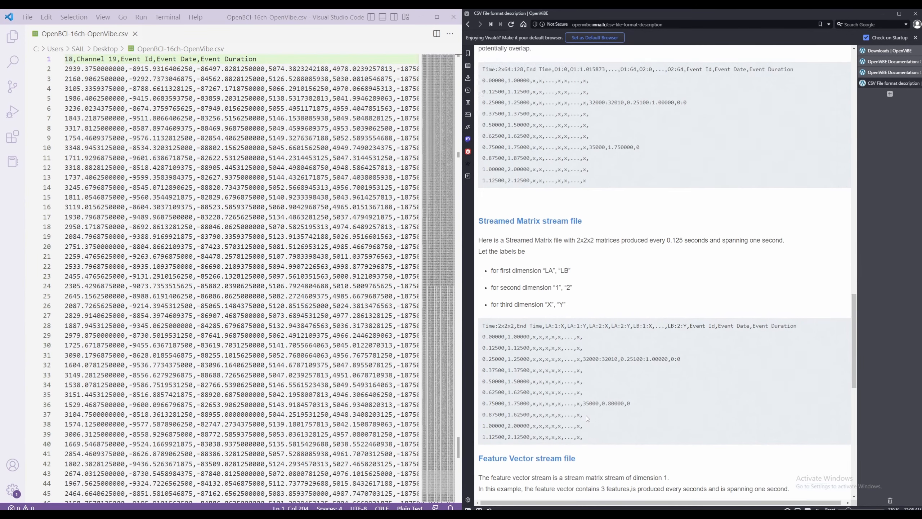
pyautogui.scroll(6, 588, 416)
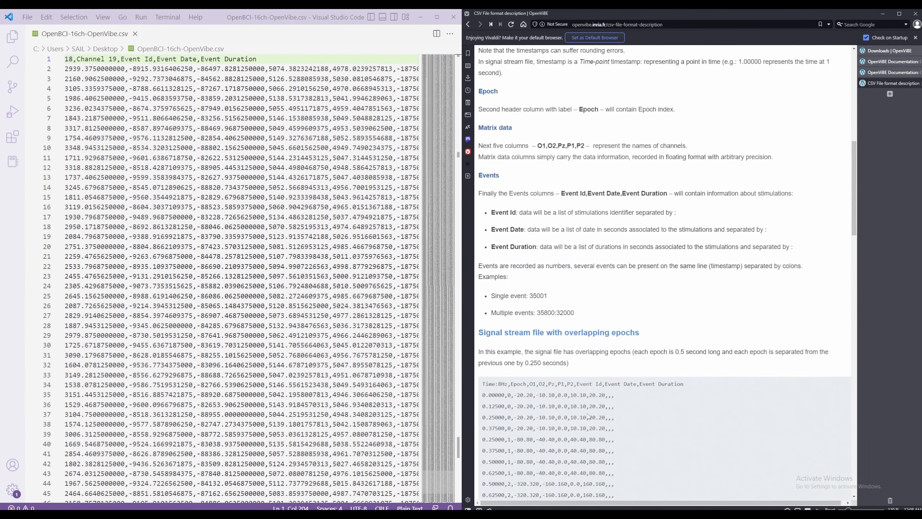
# Examine the time and Epoch entries in the CSV file's header row and the first row of sample data
pyautogui.click(86, 59)
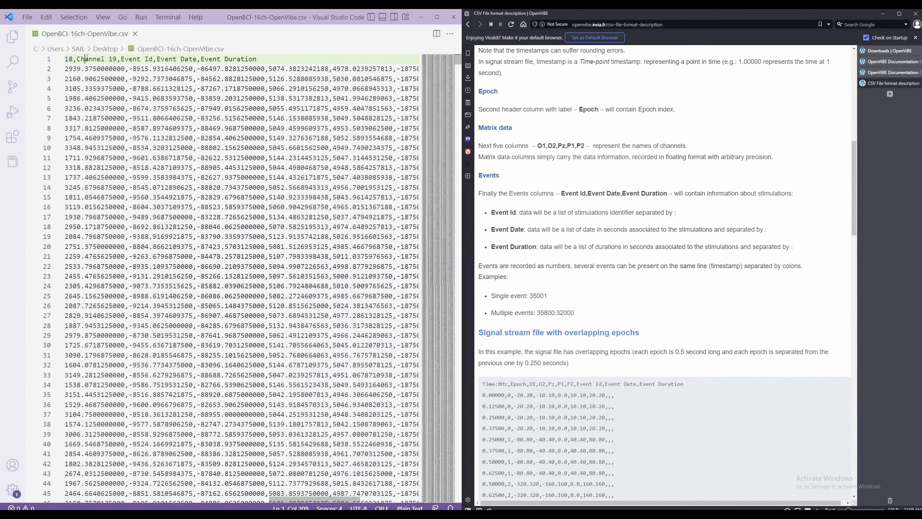
pyautogui.click(104, 59)
pyautogui.hotkey('shift', 'Home')
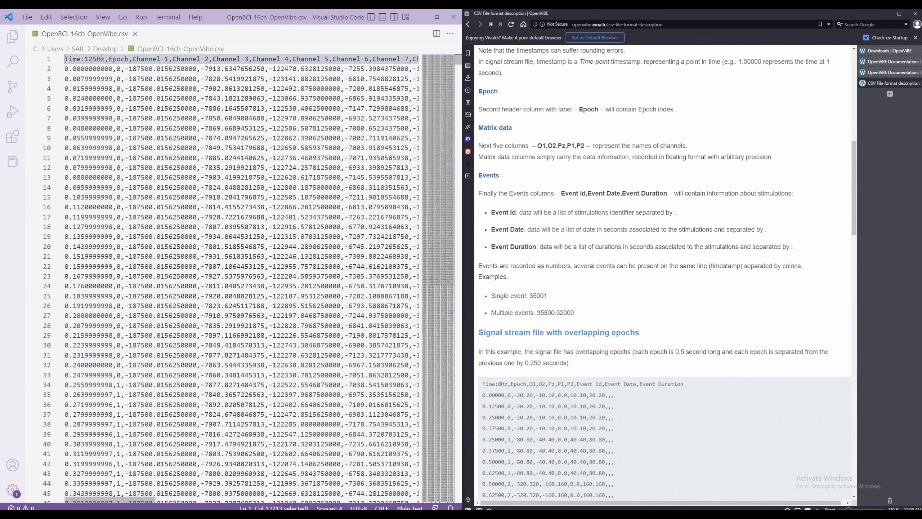
pyautogui.click(113, 58)
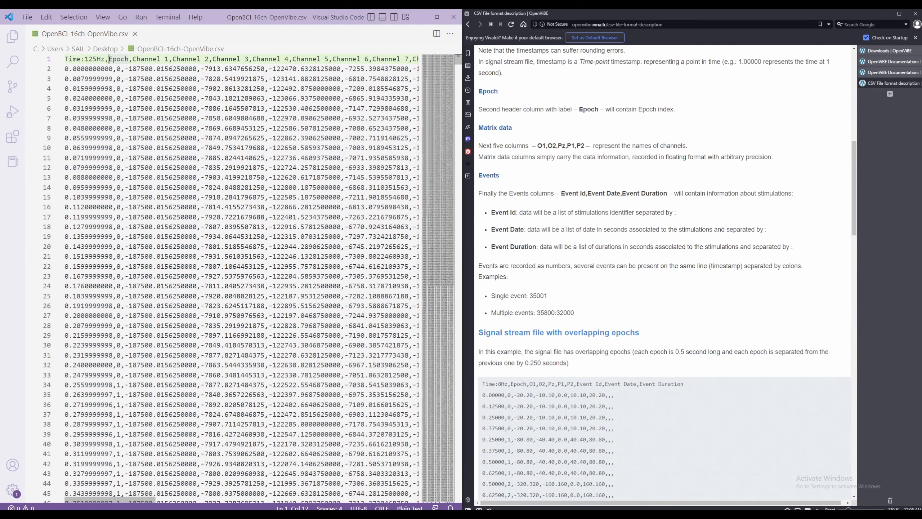
pyautogui.moveTo(109, 58); pyautogui.dragTo(130, 59)
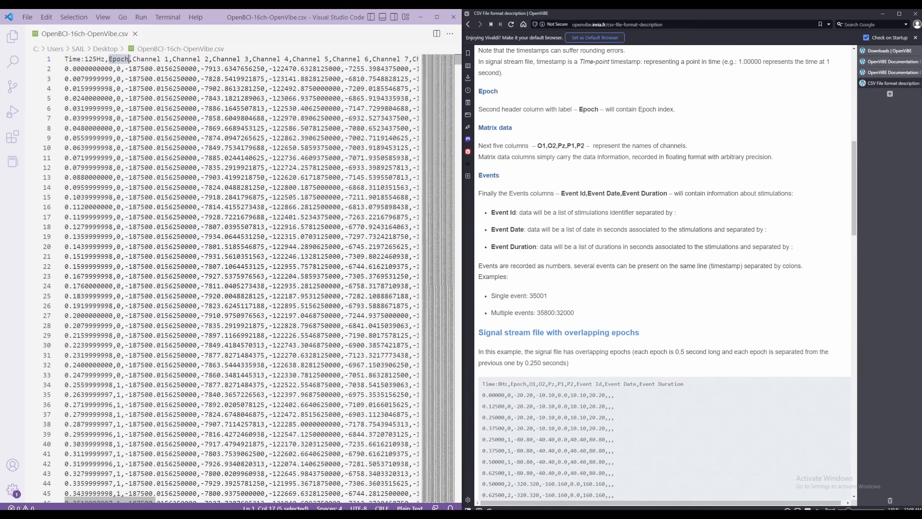
pyautogui.click(189, 69)
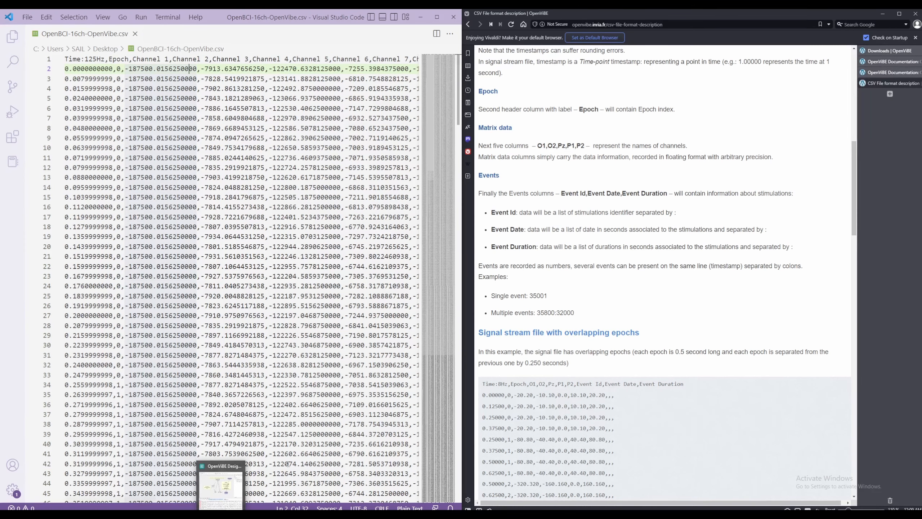
# Switch to OpenViBE Designer and reposition its window over the editor and browser
pyautogui.click(221, 490)
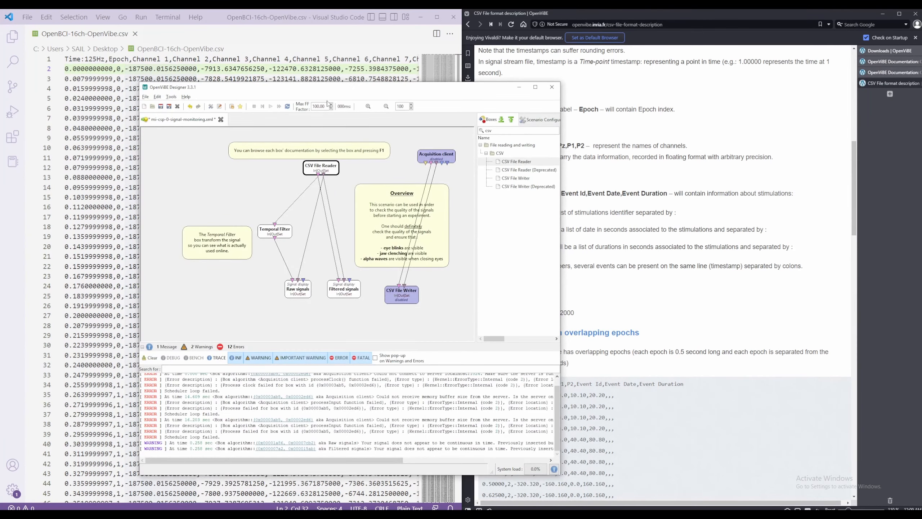
pyautogui.moveTo(315, 93); pyautogui.dragTo(517, 96)
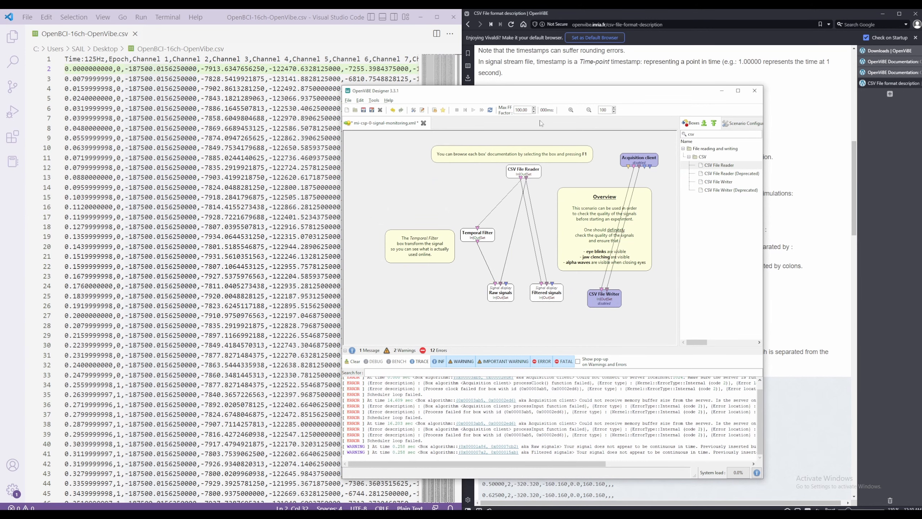
pyautogui.moveTo(534, 96); pyautogui.dragTo(501, 91)
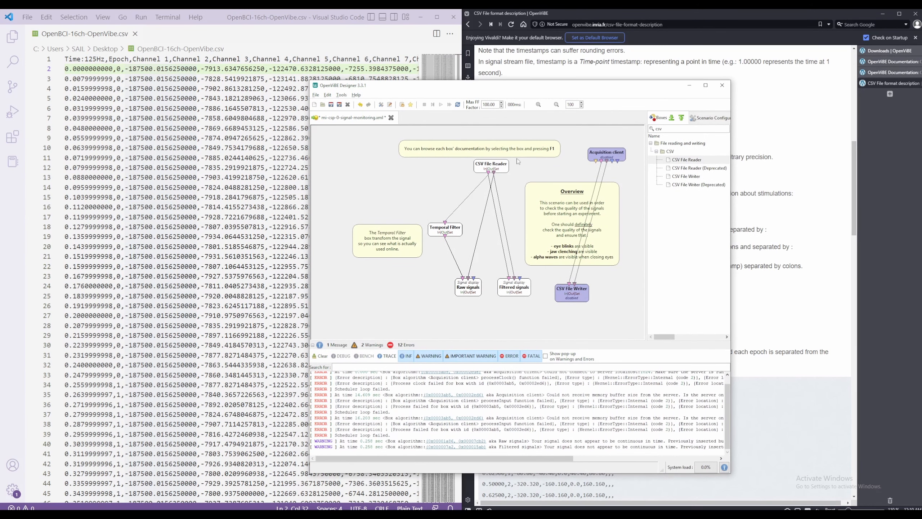
# Try moving the CSV File Reader and Acquisition client boxes in the scenario, and undo the moves
pyautogui.moveTo(508, 168); pyautogui.dragTo(497, 144)
pyautogui.moveTo(610, 155); pyautogui.dragTo(563, 145)
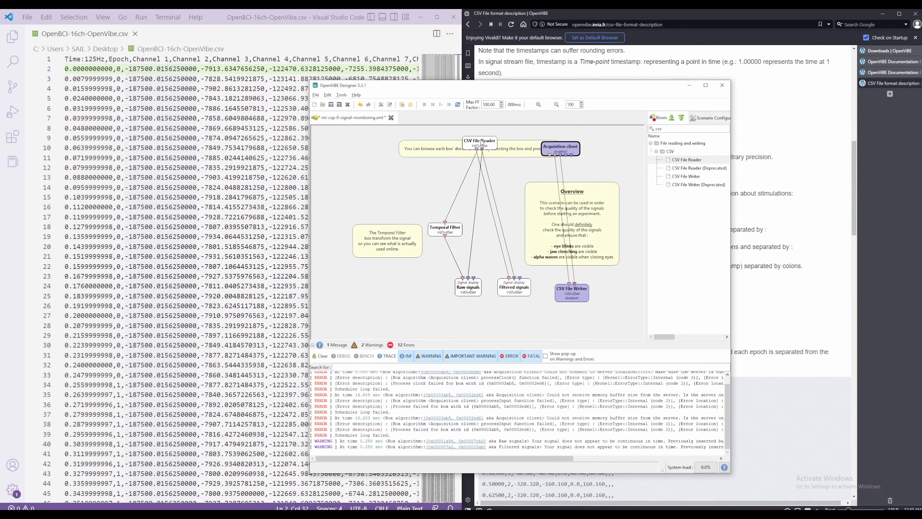
pyautogui.click(587, 159)
pyautogui.hotkey('ctrl', 'z')
pyautogui.hotkey('ctrl', 'z')
pyautogui.hotkey('ctrl', 'z')
pyautogui.hotkey('ctrl', 'z')
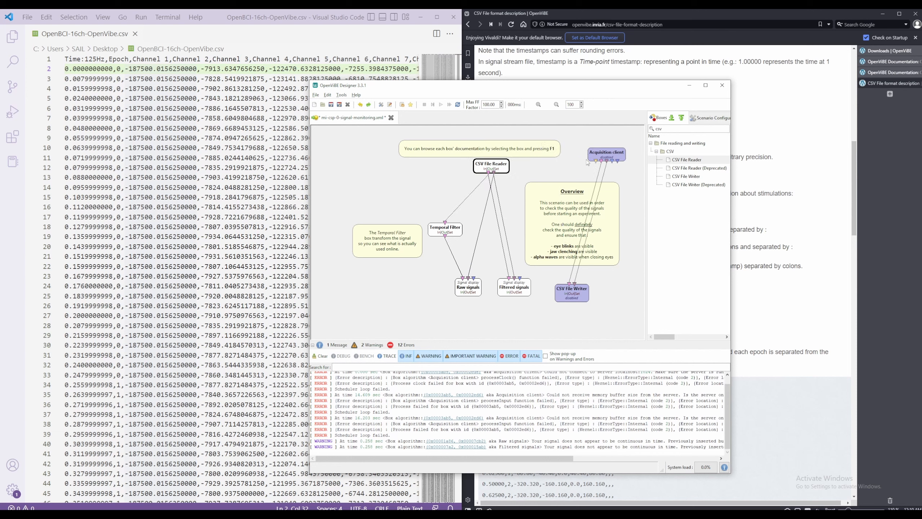
# Undo the scenario edits back to where the Acquisition client feeds the Temporal Filter, both signal displays and the CSV File Writer
pyautogui.hotkey('ctrl', 'z')
pyautogui.hotkey('ctrl', 'z')
pyautogui.hotkey('ctrl', 'z')
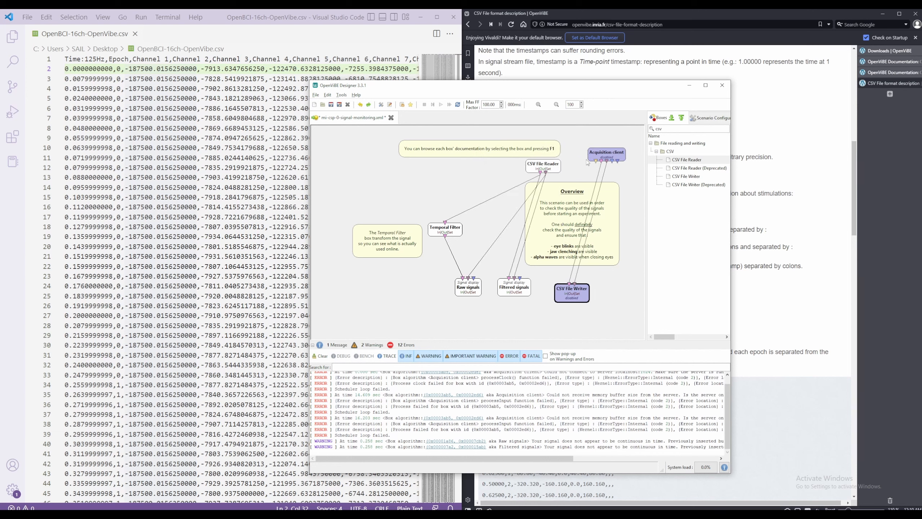
pyautogui.hotkey('ctrl', 'z')
pyautogui.hotkey('ctrl', 'z')
pyautogui.hotkey('ctrl', 'z')
pyautogui.hotkey('ctrl', 'z')
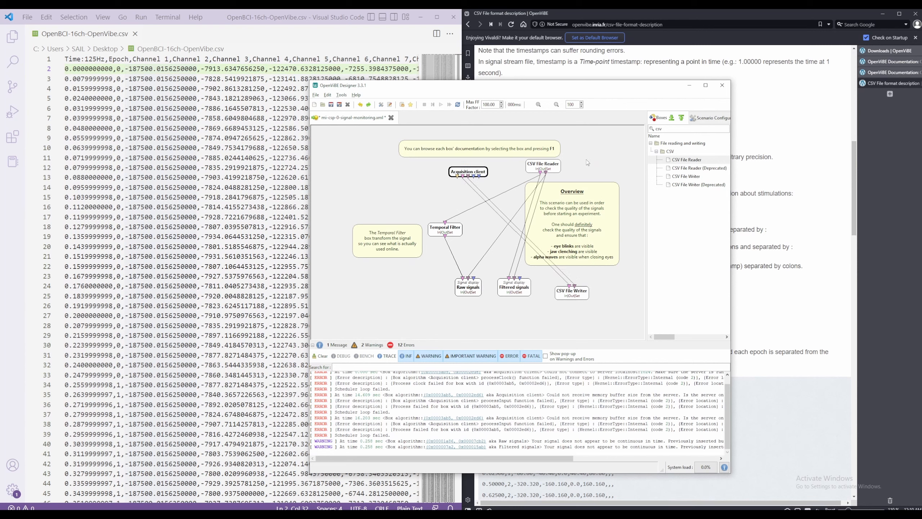
pyautogui.hotkey('ctrl', 'z')
pyautogui.hotkey('ctrl', 'z')
pyautogui.hotkey('ctrl', 'z')
pyautogui.hotkey('ctrl', 'z')
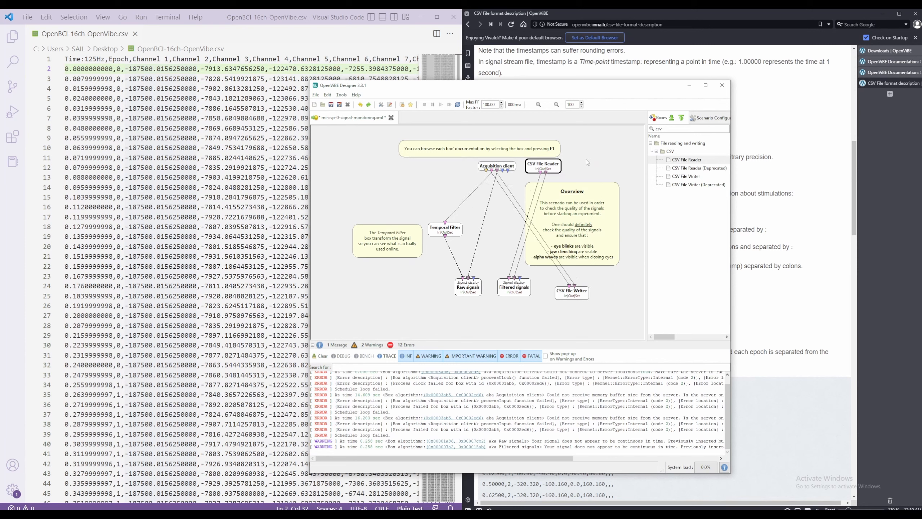
pyautogui.hotkey('ctrl', 'z')
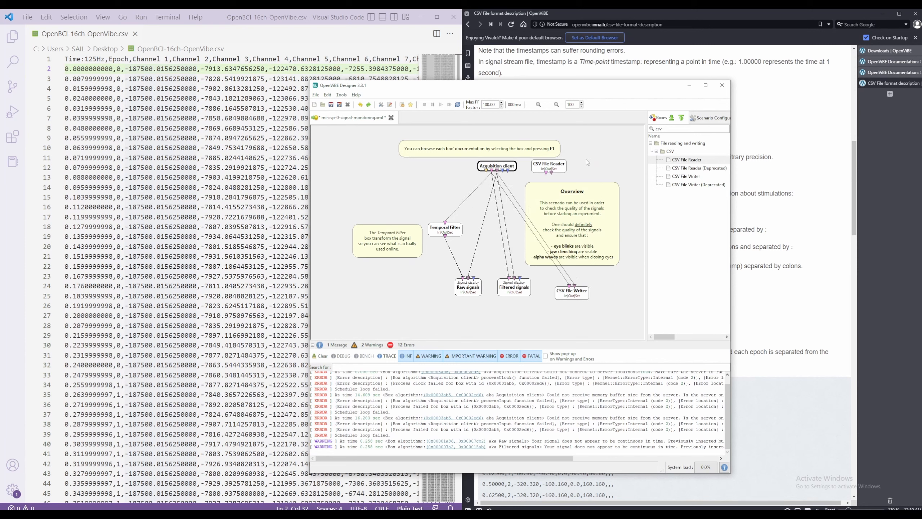
# Try to disable the CSV File Reader box, and set the CSV File Writer's output file to OpenBCI-8ch-OpenVibe.csv on the Desktop
pyautogui.rightClick(558, 168)
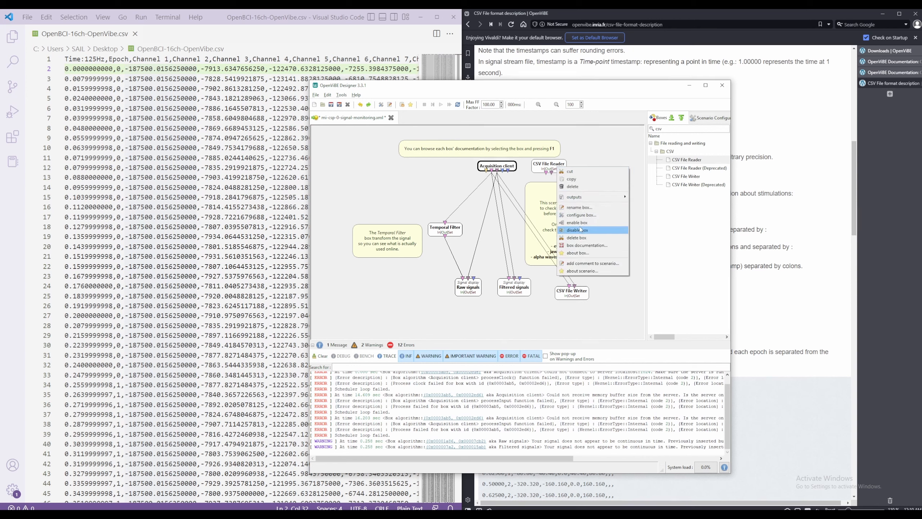
pyautogui.click(570, 229)
pyautogui.doubleClick(559, 290)
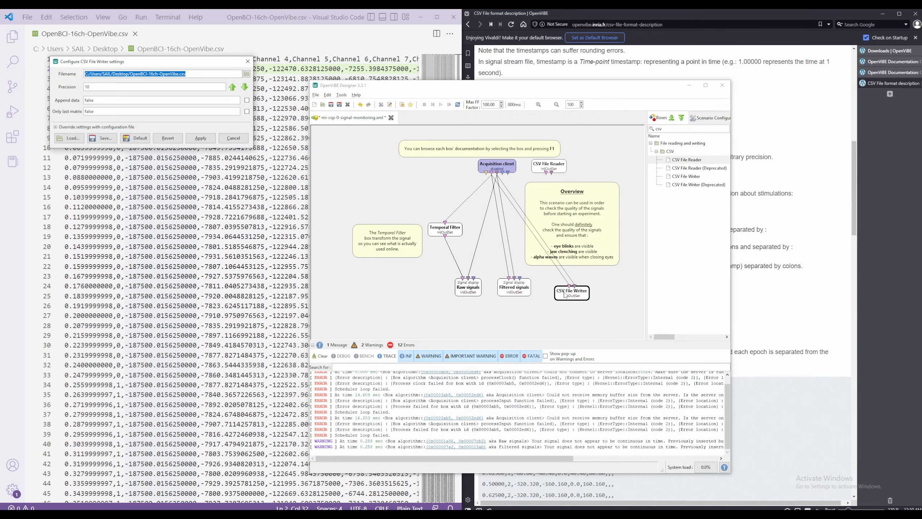
pyautogui.click(155, 73)
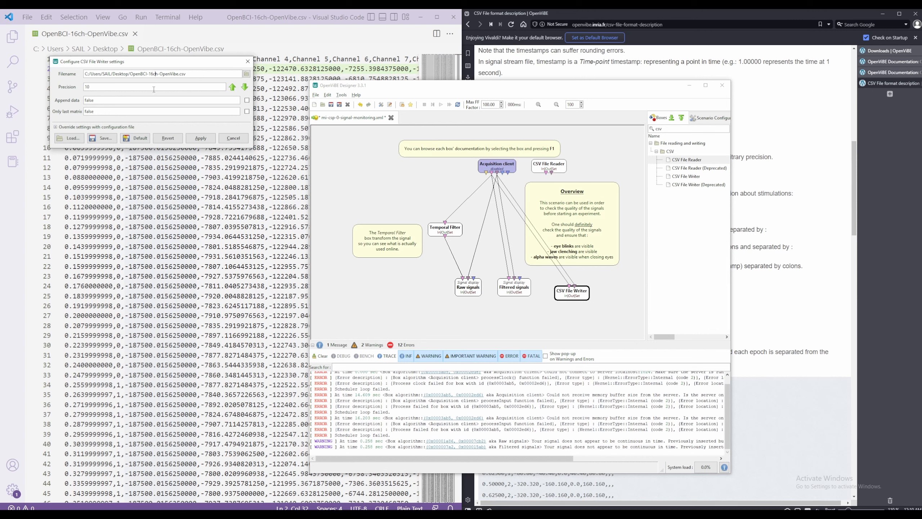
pyautogui.press('BackSpace')
pyautogui.press('BackSpace')
pyautogui.write('8')
pyautogui.click(201, 138)
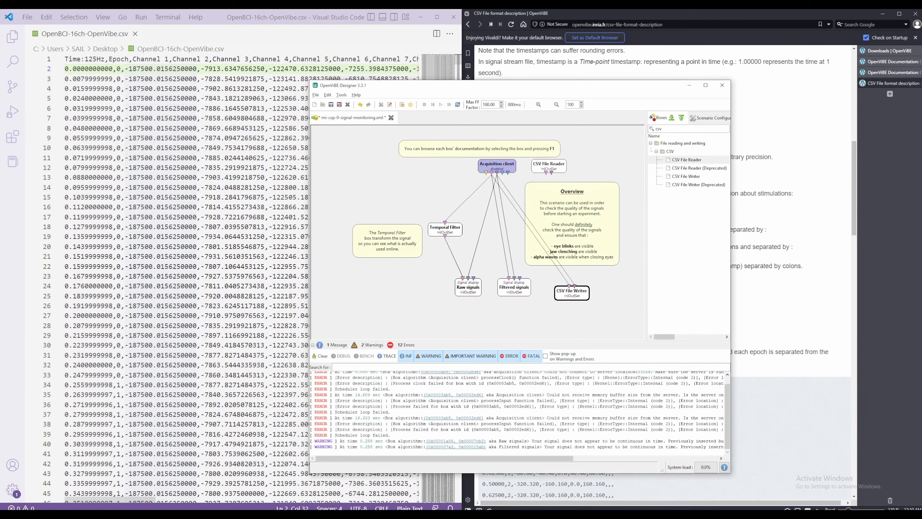
# Switch to OpenViBE Acquisition Server and turn off the Daisy module in the OpenBCI driver properties
pyautogui.click(297, 516)
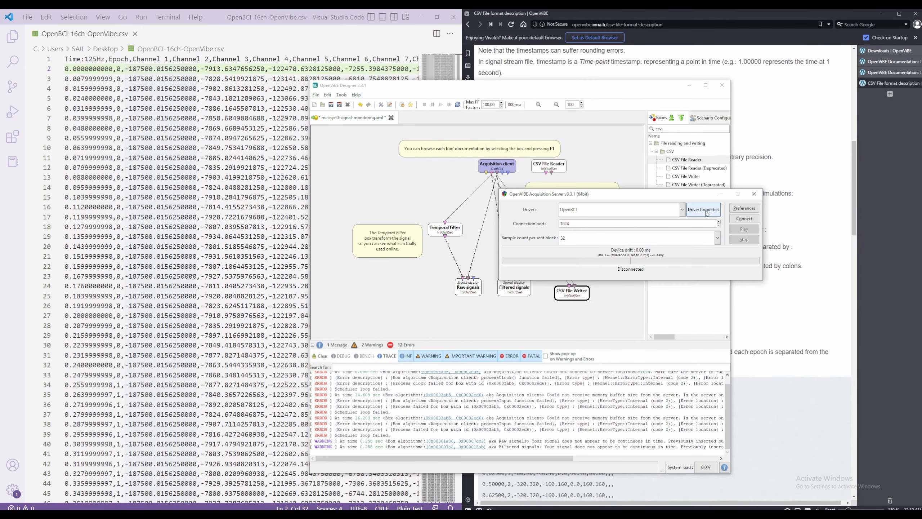
pyautogui.click(704, 210)
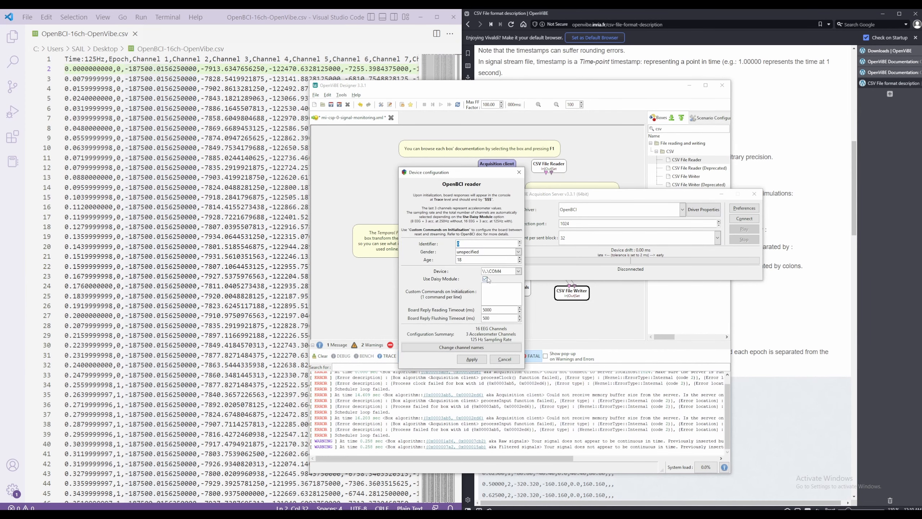
pyautogui.click(486, 279)
pyautogui.click(486, 279)
pyautogui.click(485, 279)
pyautogui.click(470, 358)
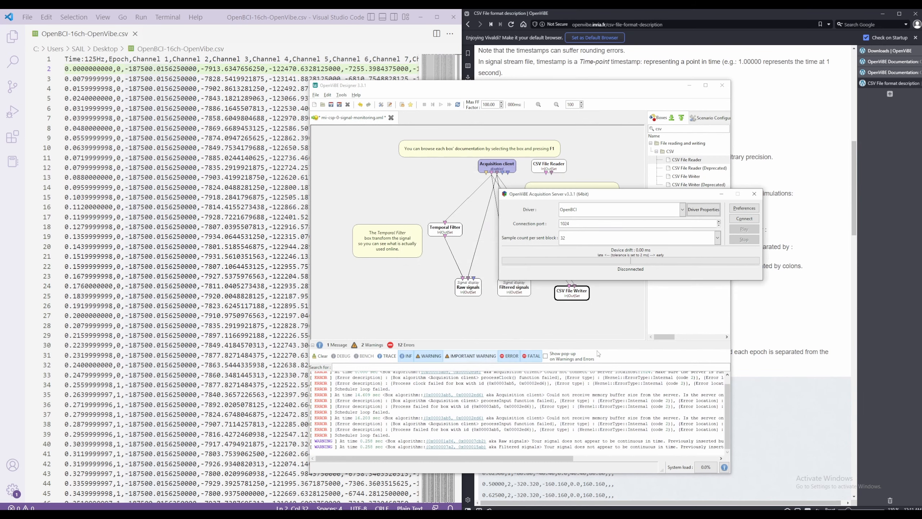
# Connect the Acquisition Server to the OpenBCI board, start streaming, and move its window clear of the scenario
pyautogui.click(739, 220)
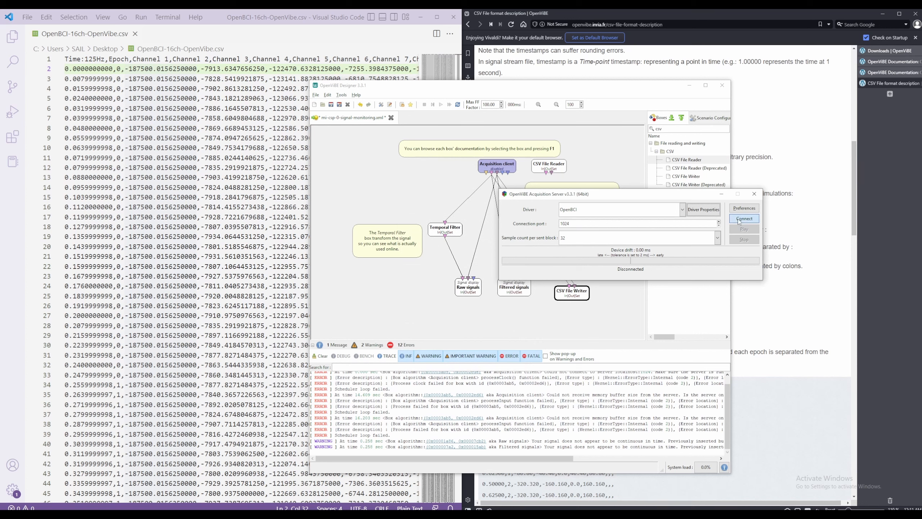
pyautogui.moveTo(665, 198); pyautogui.dragTo(695, 193)
pyautogui.click(774, 224)
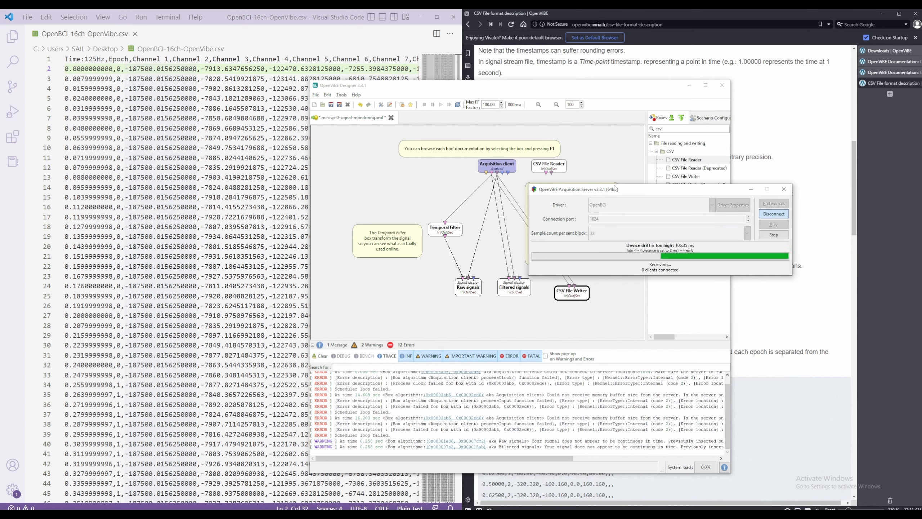
pyautogui.moveTo(615, 188); pyautogui.dragTo(696, 170)
# Enable the Acquisition client box and disable the CSV File Reader box in the Designer scenario
pyautogui.click(508, 170)
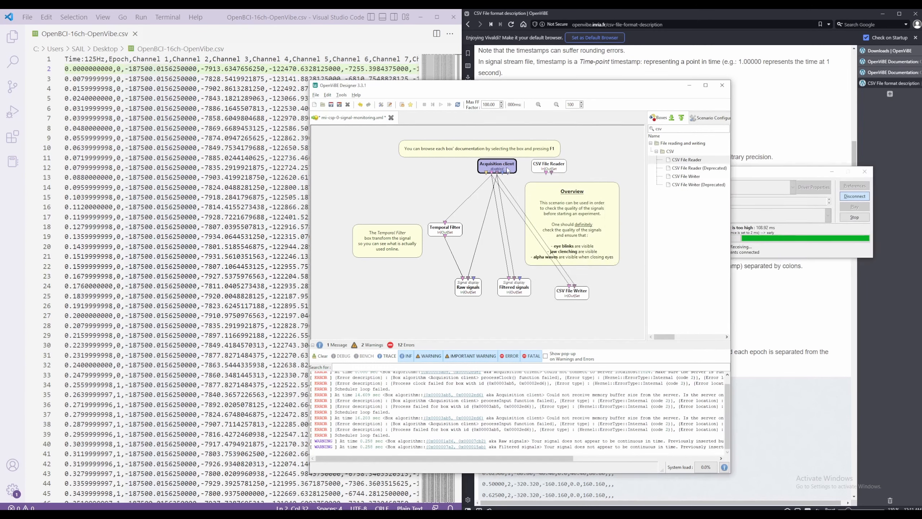
pyautogui.rightClick(508, 170)
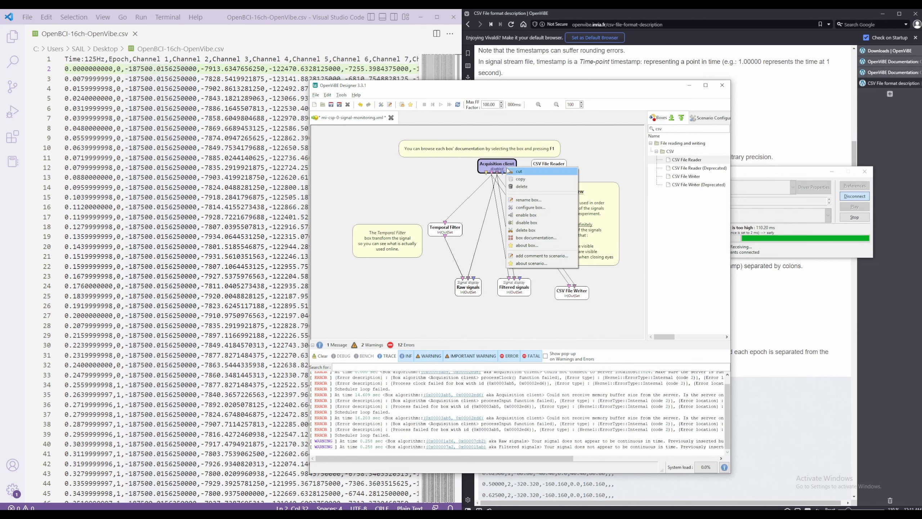
pyautogui.click(527, 218)
pyautogui.rightClick(550, 165)
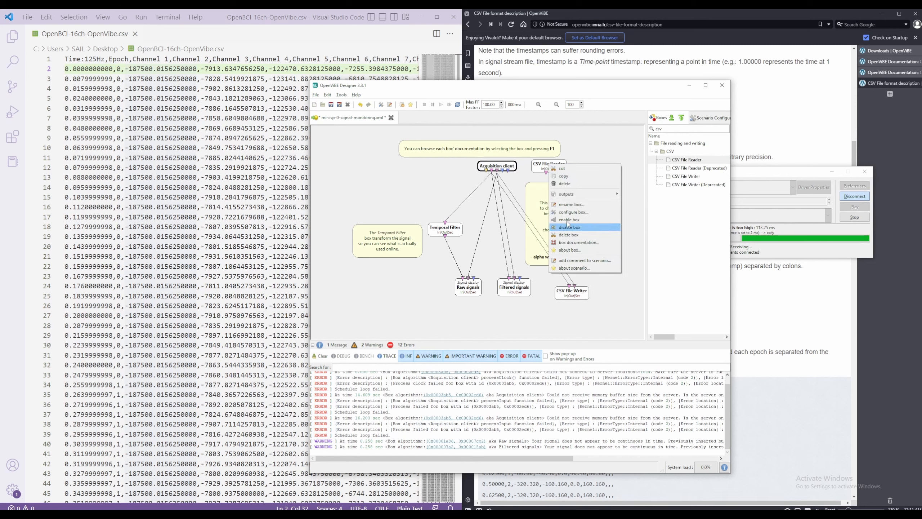
pyautogui.click(569, 227)
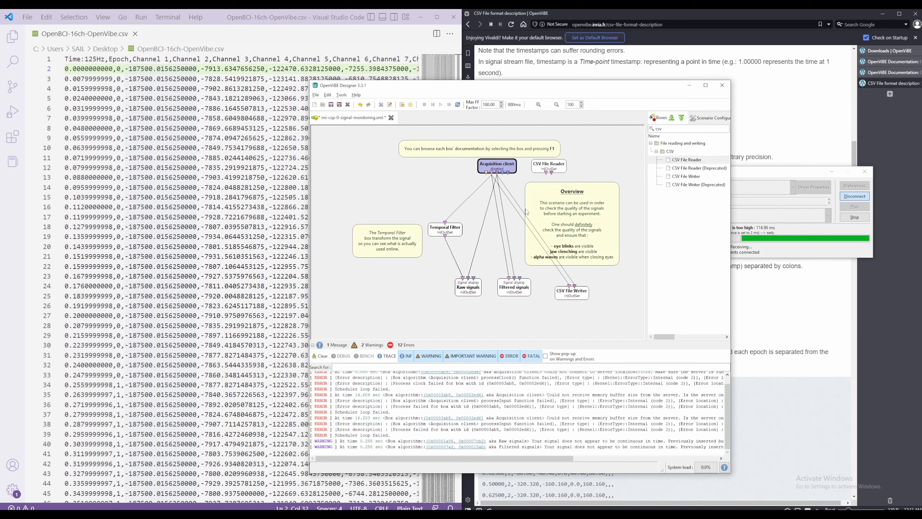
pyautogui.click(524, 181)
pyautogui.hotkey('ctrl', 'z')
pyautogui.rightClick(548, 164)
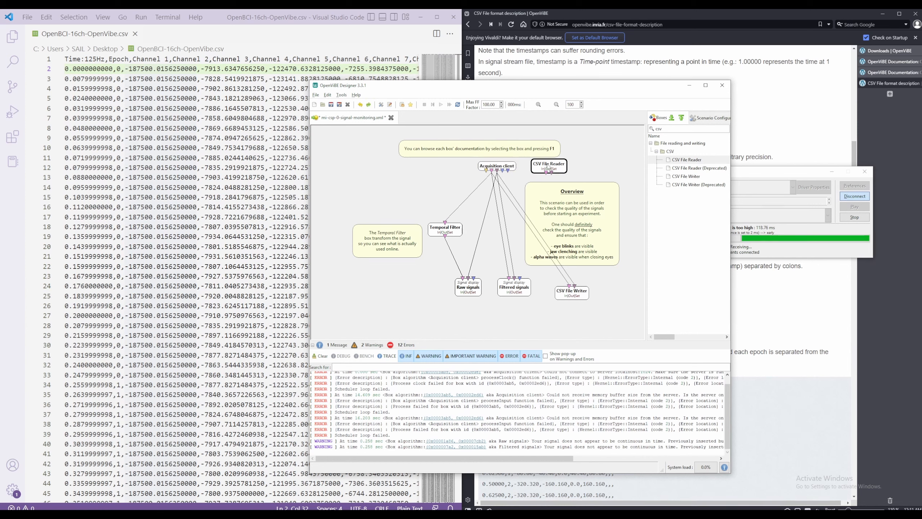
pyautogui.click(558, 227)
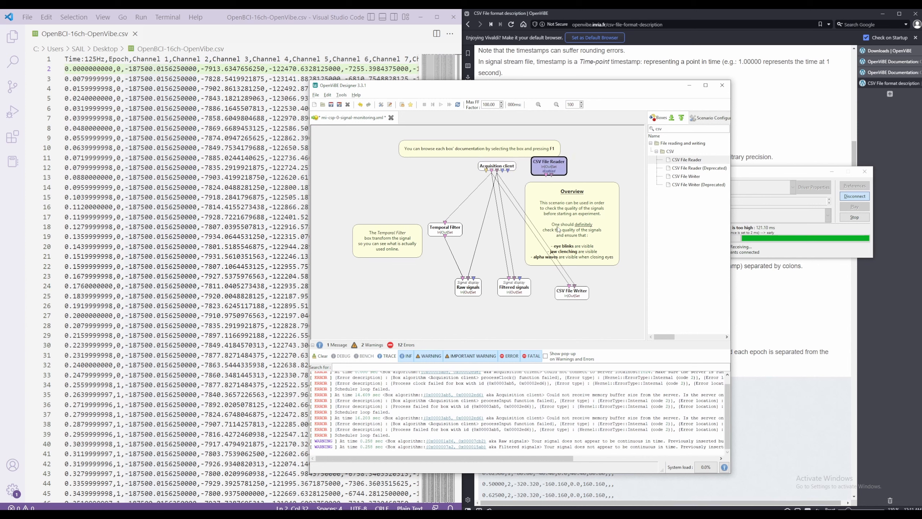
# Run the signal-monitoring scenario for about 11 seconds to record the 8-channel data, and stop it
pyautogui.click(448, 181)
pyautogui.click(442, 105)
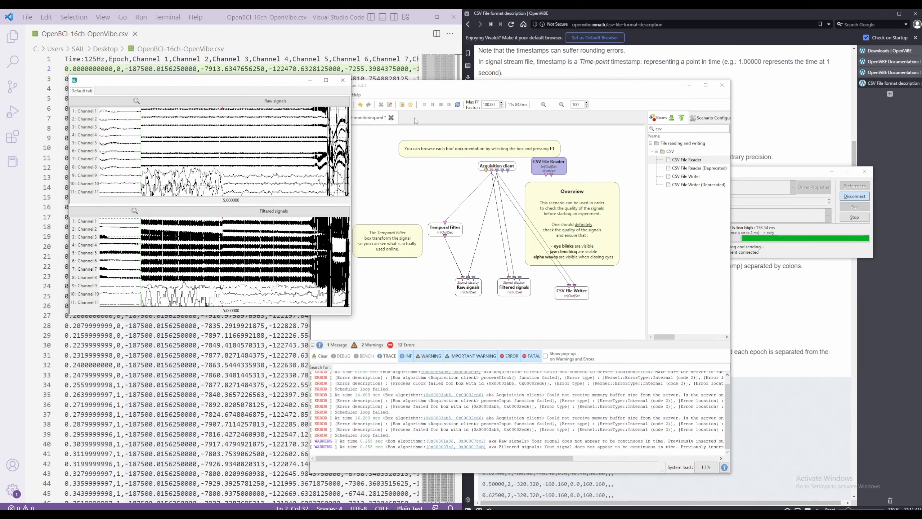
pyautogui.click(423, 104)
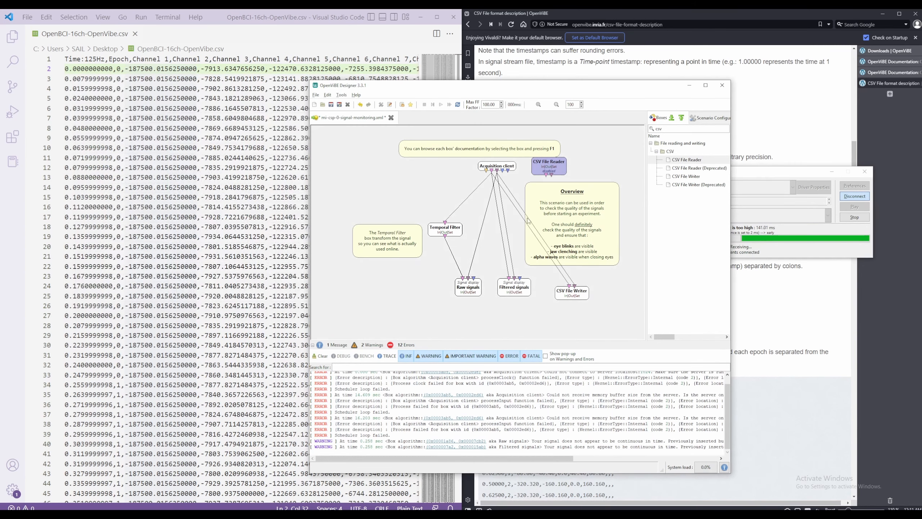
# Stop and disconnect the Acquisition Server, and minimize its window and the Designer window
pyautogui.click(854, 217)
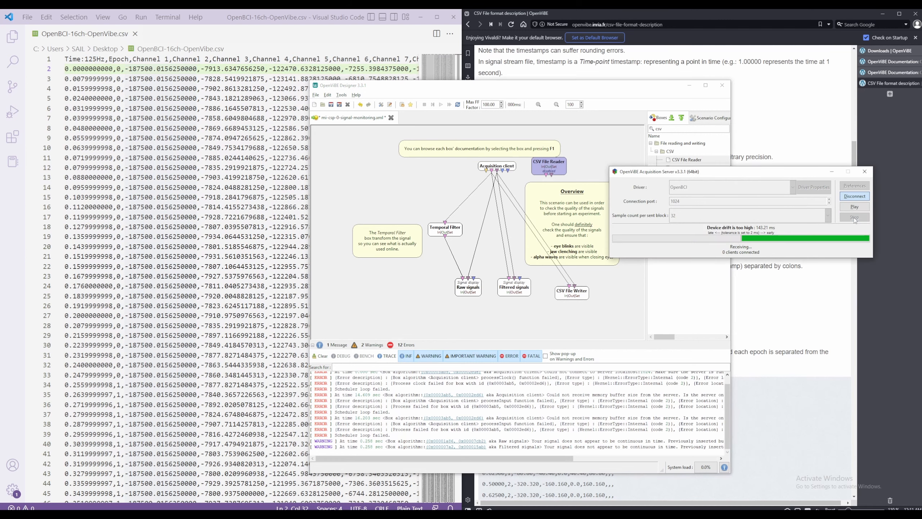
pyautogui.click(860, 199)
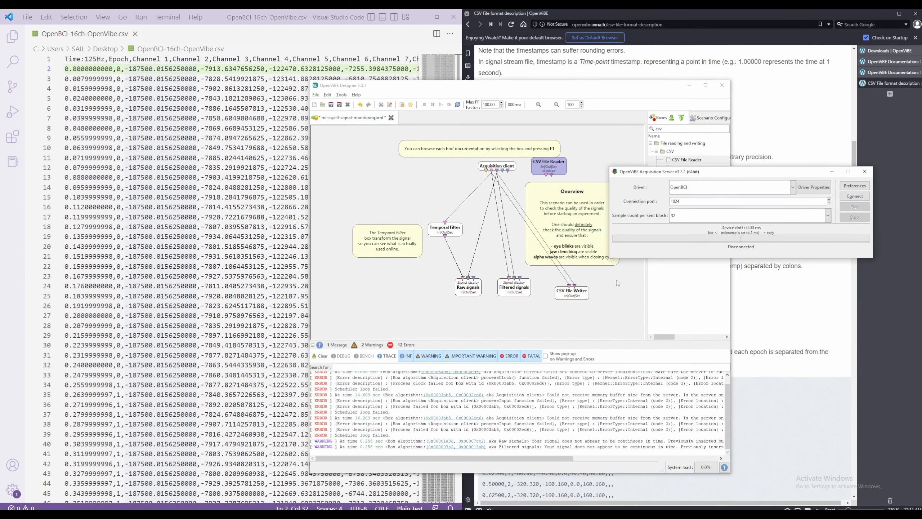
pyautogui.click(831, 172)
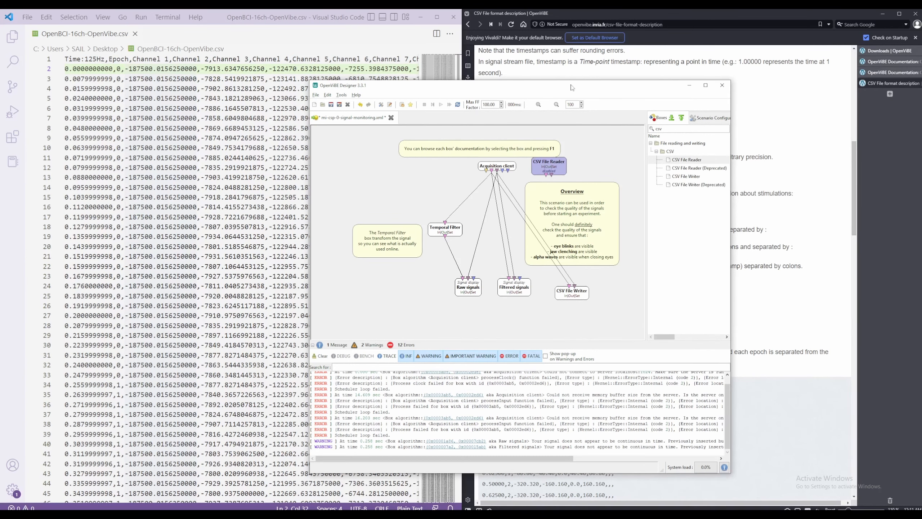
pyautogui.moveTo(573, 87); pyautogui.dragTo(469, 84)
pyautogui.click(586, 83)
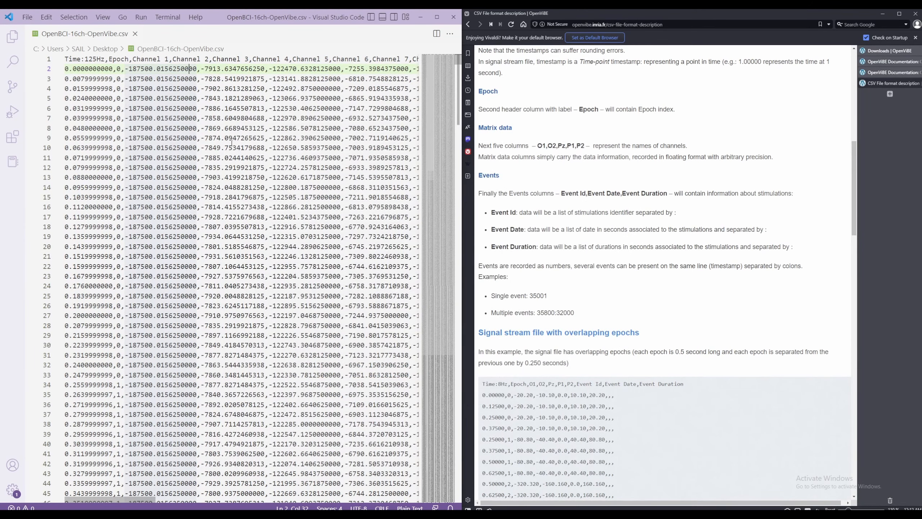
# Open OpenBCI-8ch-OpenVibe.csv from the Desktop folder in Visual Studio Code
pyautogui.rightClick(80, 516)
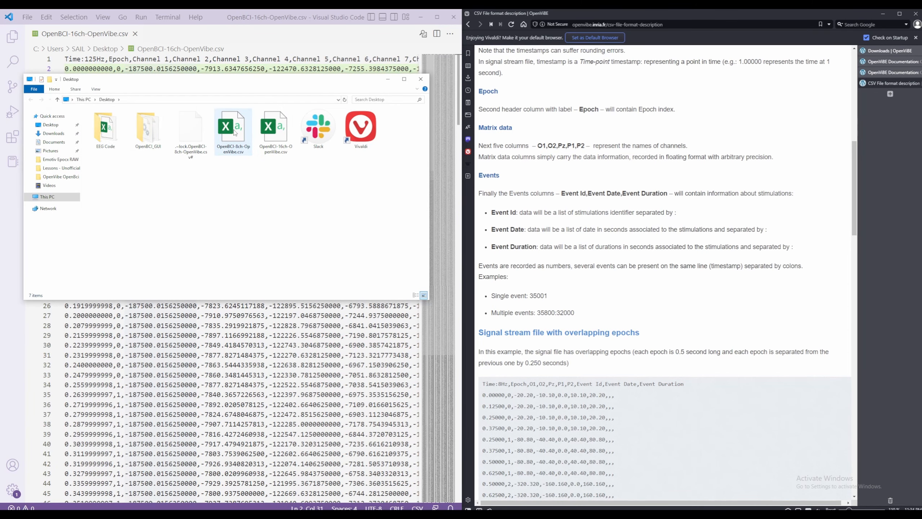
pyautogui.rightClick(234, 133)
pyautogui.click(263, 165)
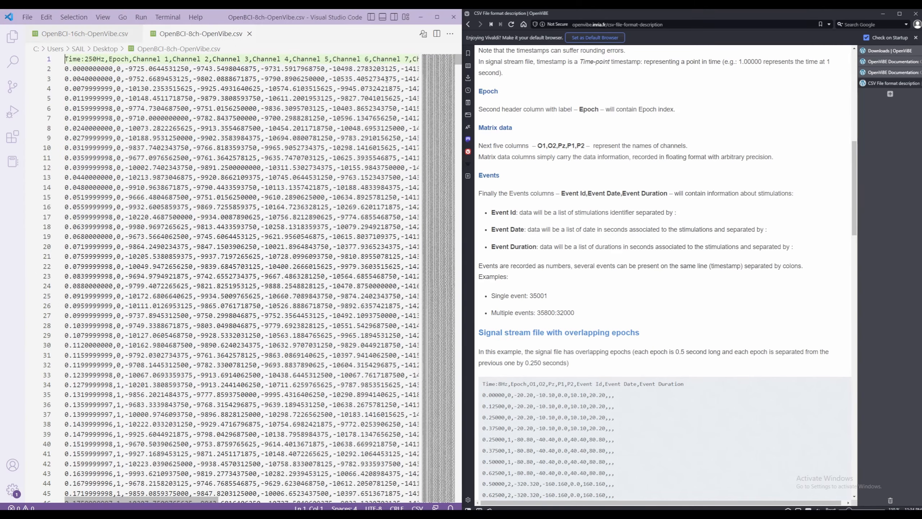
# Maximize the Visual Studio Code window and split the editor to show the 16-channel and 8-channel CSV files side by side
pyautogui.moveTo(280, 17); pyautogui.dragTo(387, 10)
pyautogui.rightClick(185, 35)
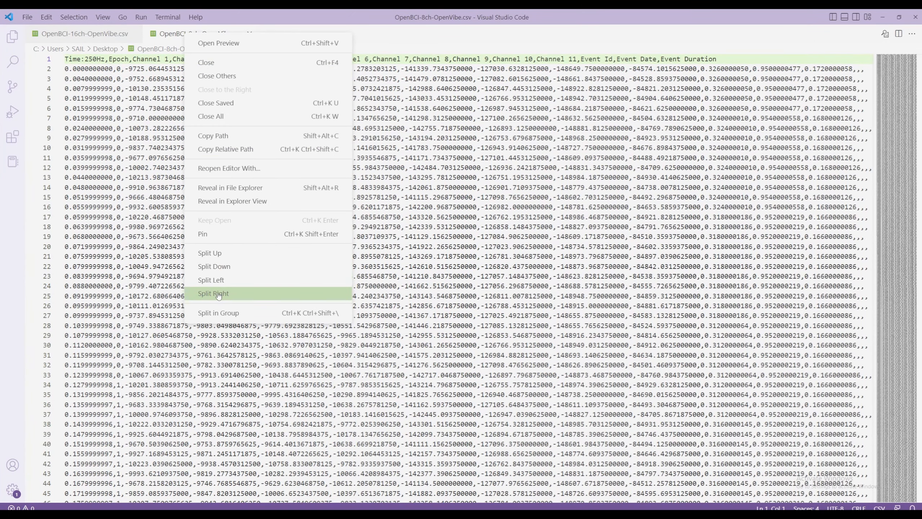
pyautogui.click(218, 296)
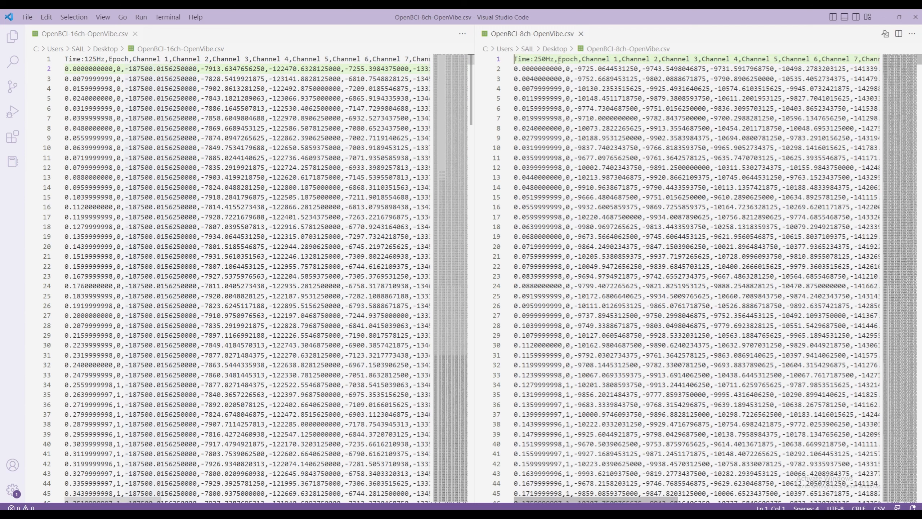
# Compare the sampling-rate entries in the Time header of the 8-channel and 16-channel CSV files
pyautogui.moveTo(555, 58); pyautogui.dragTo(522, 60)
pyautogui.click(129, 60)
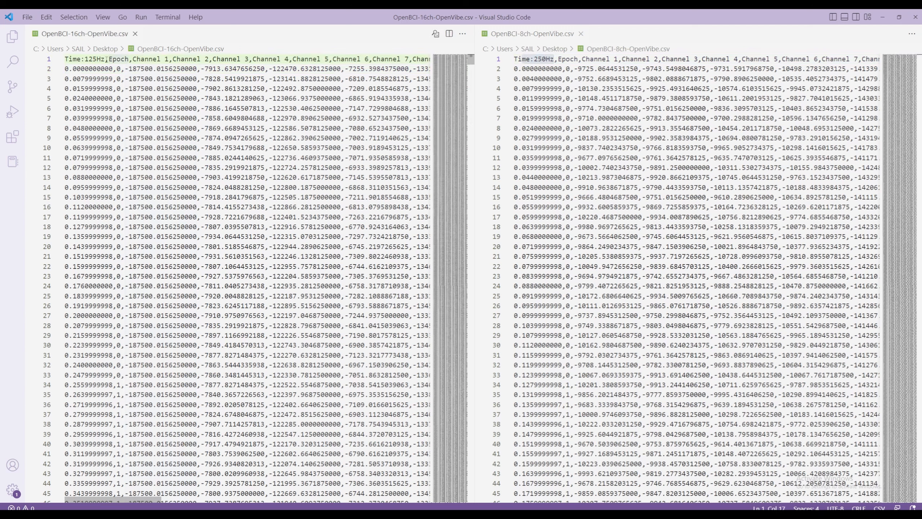
pyautogui.moveTo(97, 59); pyautogui.dragTo(79, 60)
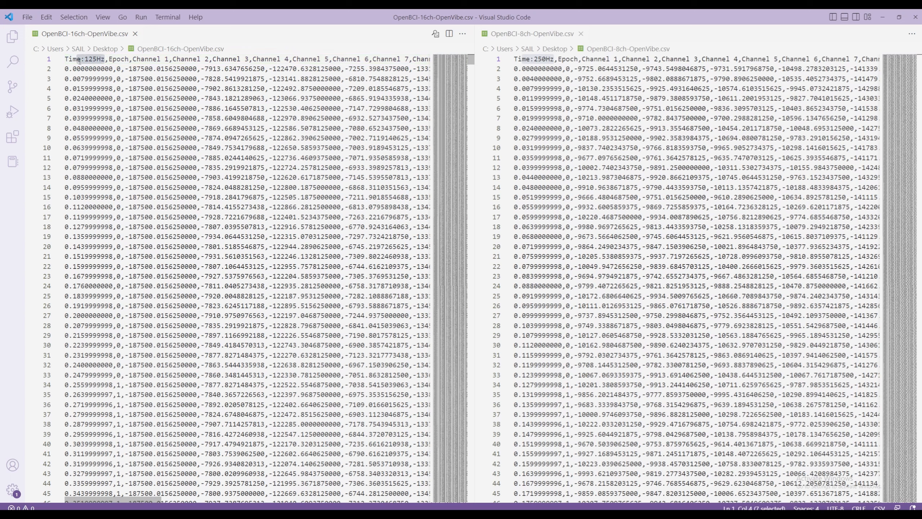
pyautogui.click(153, 79)
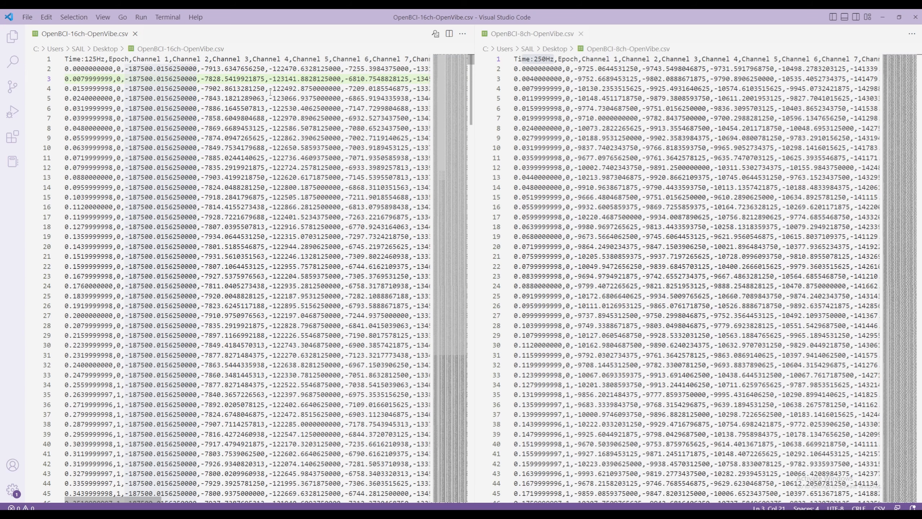
# Compare the channel and event columns in the header rows of both CSV files at a smaller text size
pyautogui.scroll(-3, 276, 99)
pyautogui.scroll(3, 283, 103)
pyautogui.hotkey('ctrl', '-')
pyautogui.hotkey('ctrl', '-')
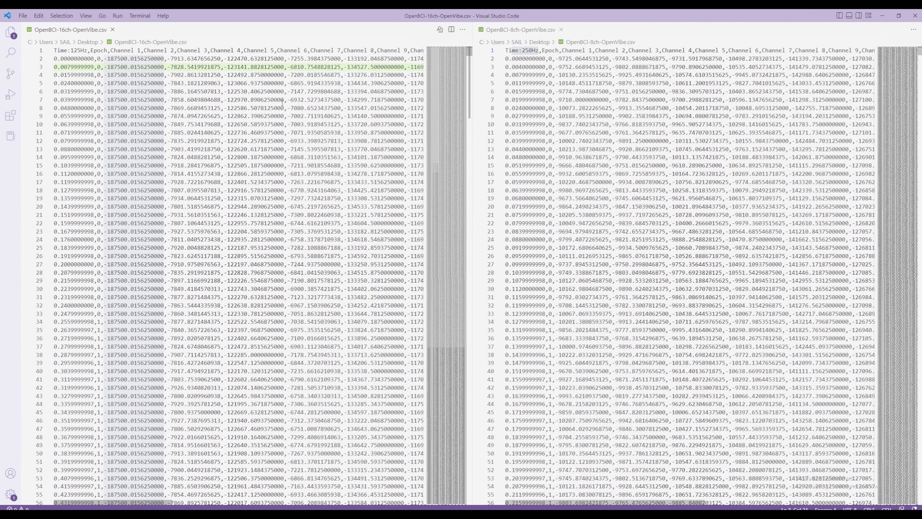
pyautogui.hotkey('ctrl', '-')
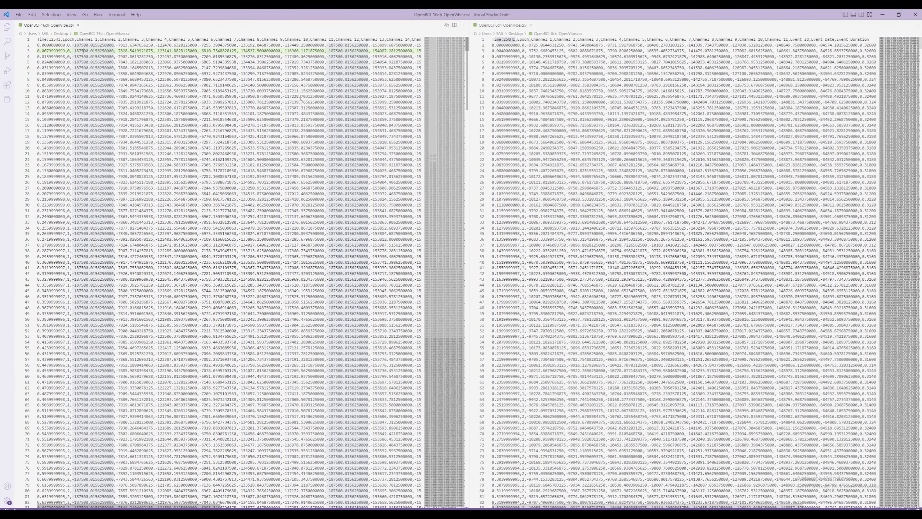
pyautogui.click(612, 38)
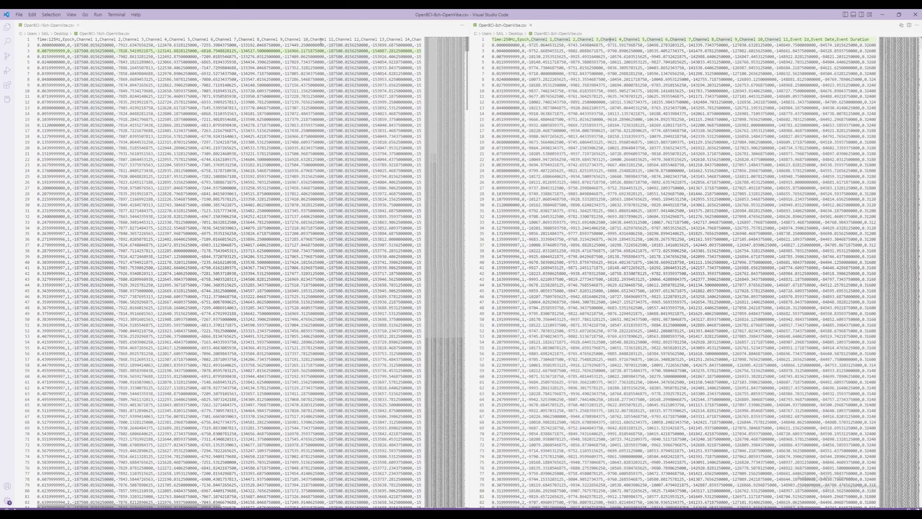
# Check the OpenViBE CSV file format description against the CSV header rows, and minimize the browser window
pyautogui.click(322, 39)
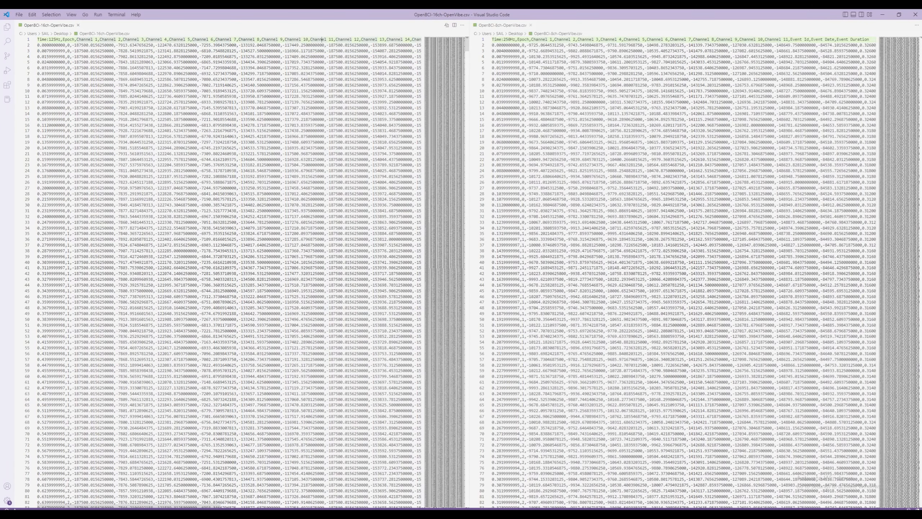
pyautogui.hotkey('alt', 'Tab')
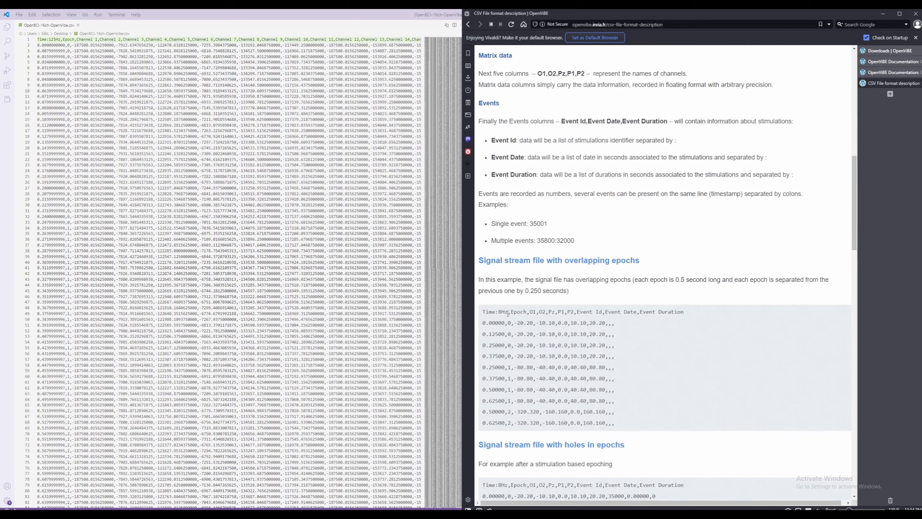
pyautogui.moveTo(585, 15); pyautogui.dragTo(67, 54)
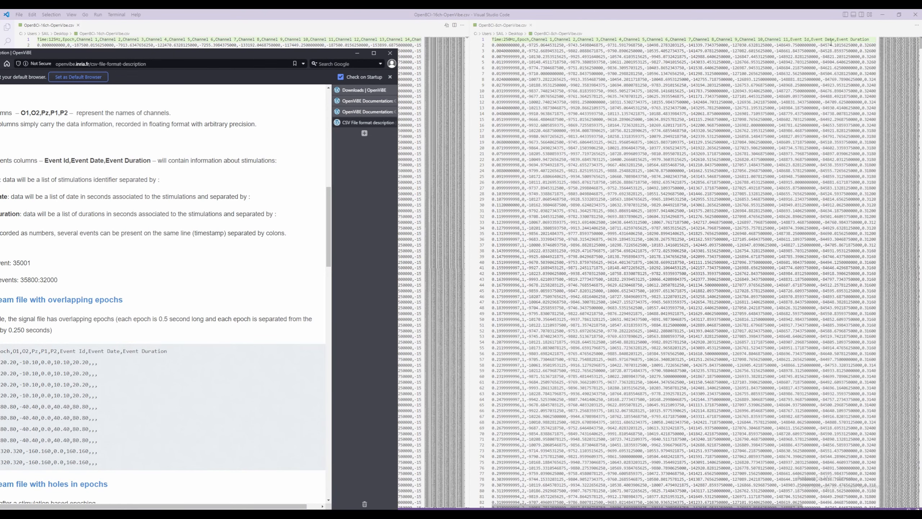
pyautogui.moveTo(263, 52); pyautogui.dragTo(724, 63)
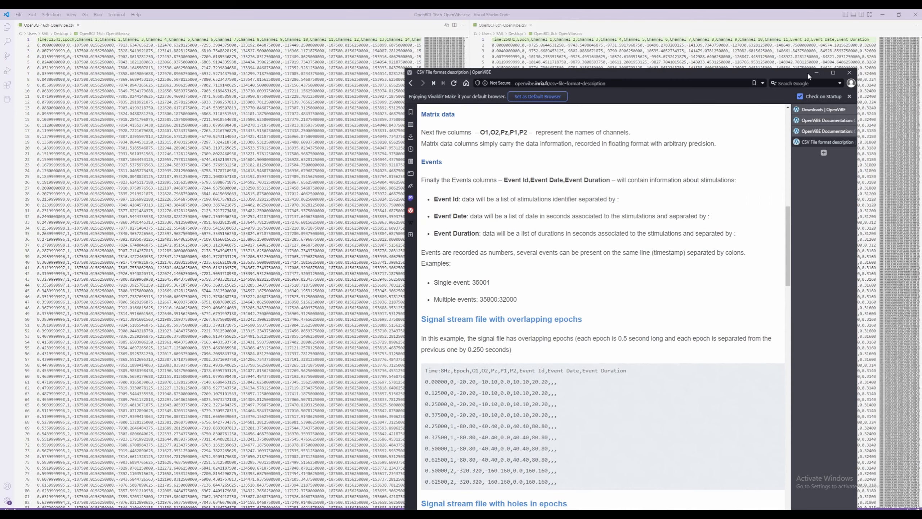
pyautogui.click(818, 64)
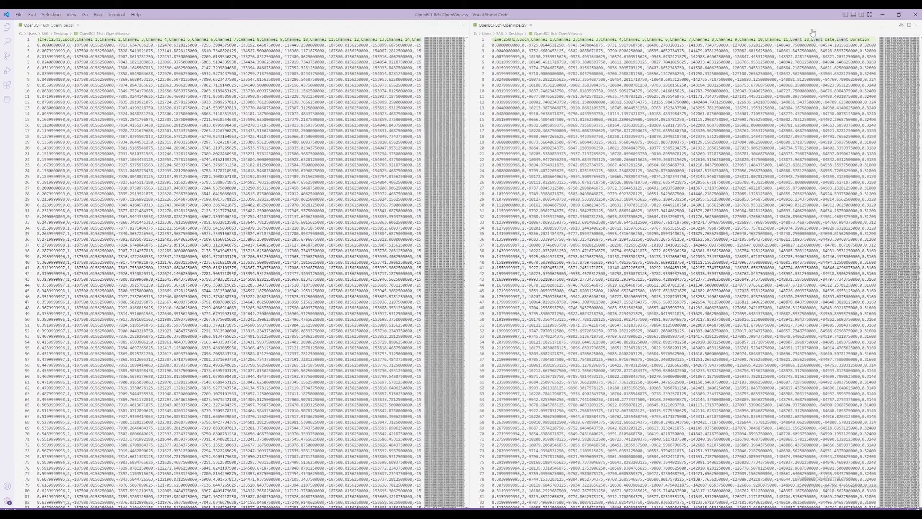
# Enlarge the text of the two side-by-side CSV files
pyautogui.click(554, 73)
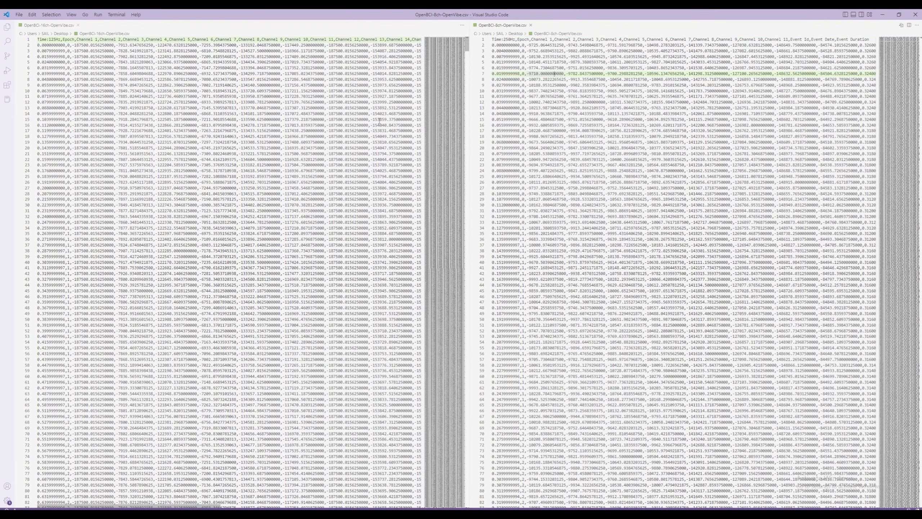
pyautogui.hotkey('ctrl', '=')
pyautogui.hotkey('ctrl', '=')
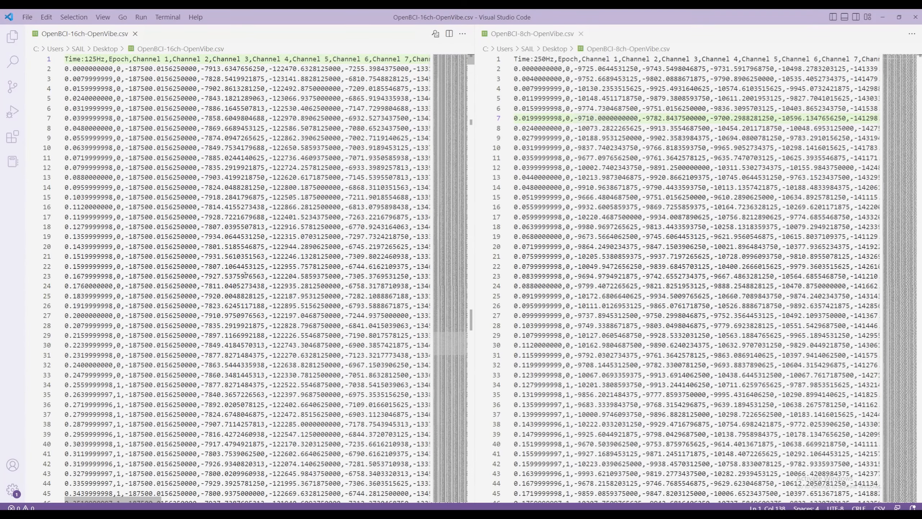
# Launch Modern CSV, open OpenBCI-8ch-OpenVibe.csv and move its window to the right half of the screen
pyautogui.press('super')
pyautogui.write('moder')
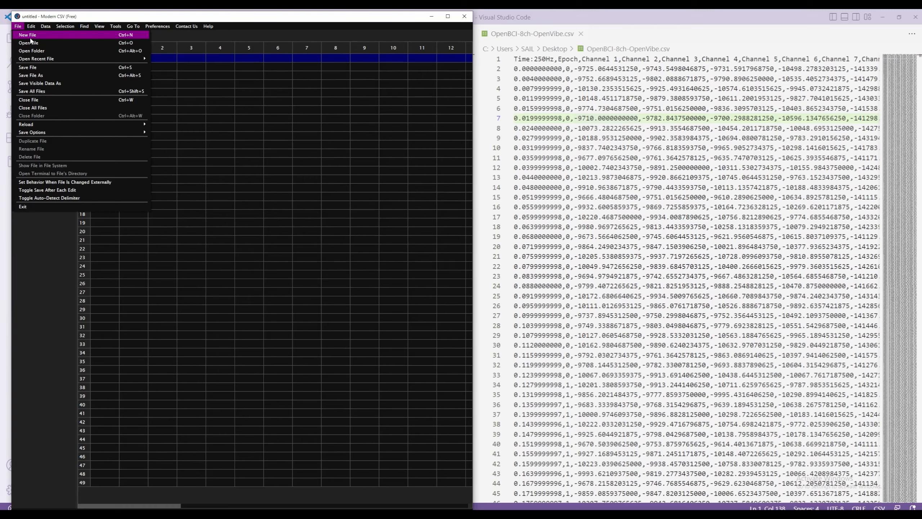
pyautogui.click(32, 43)
pyautogui.doubleClick(112, 91)
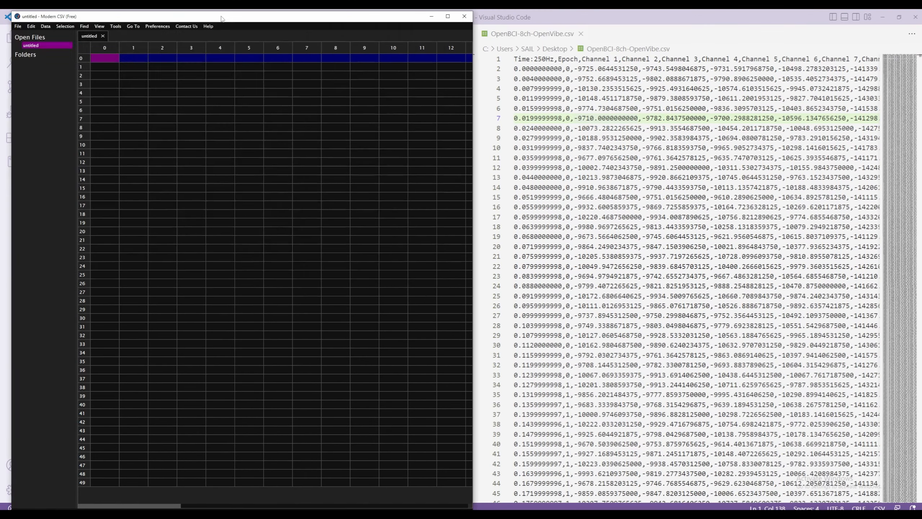
pyautogui.moveTo(215, 19); pyautogui.dragTo(658, 38)
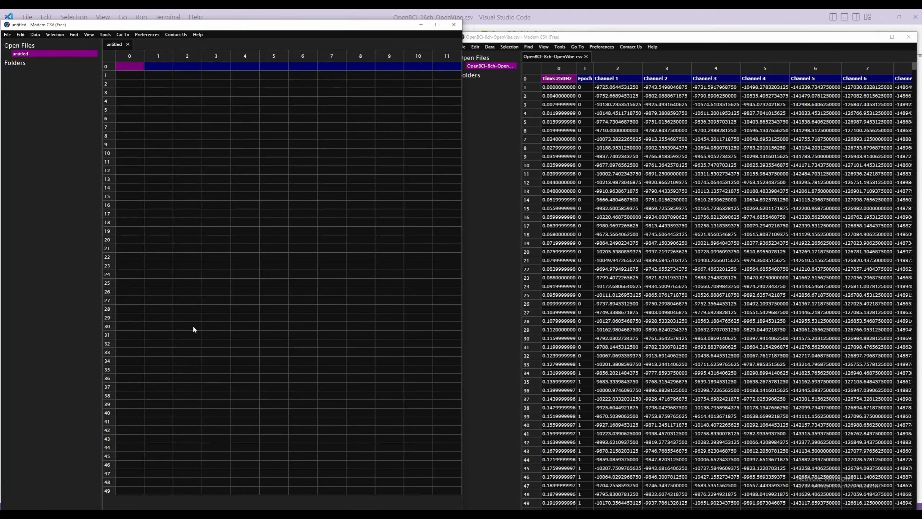
# Open OpenBCI-16ch-OpenVibe.csv in the second, empty Modern CSV window
pyautogui.click(7, 34)
pyautogui.click(31, 43)
pyautogui.doubleClick(97, 104)
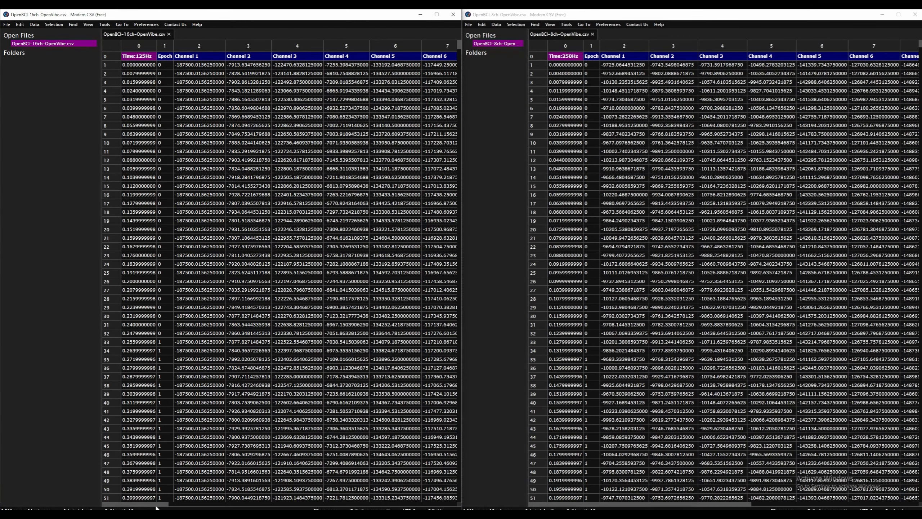
# Hide the side bar of the 16-channel Modern CSV window and maximize the window
pyautogui.moveTo(156, 505); pyautogui.dragTo(96, 504)
pyautogui.moveTo(138, 16); pyautogui.dragTo(143, 182)
pyautogui.click(114, 89)
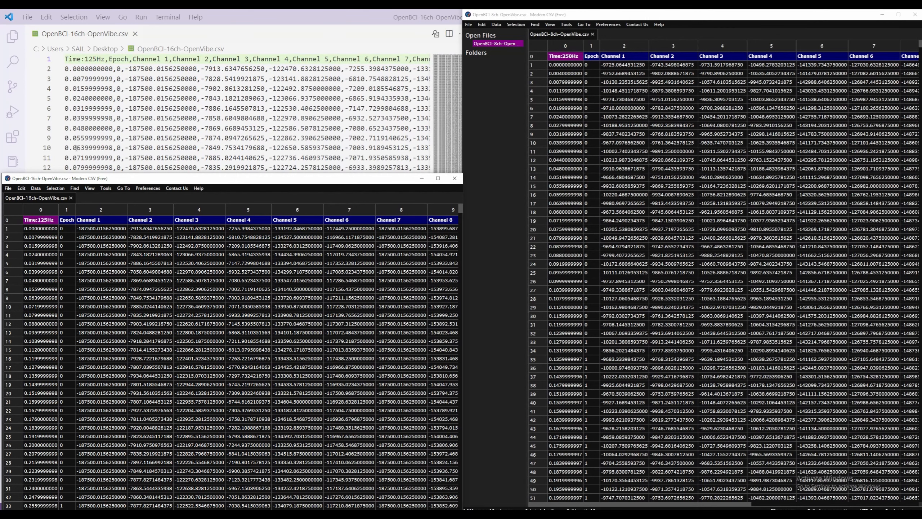
pyautogui.moveTo(124, 181); pyautogui.dragTo(126, 171)
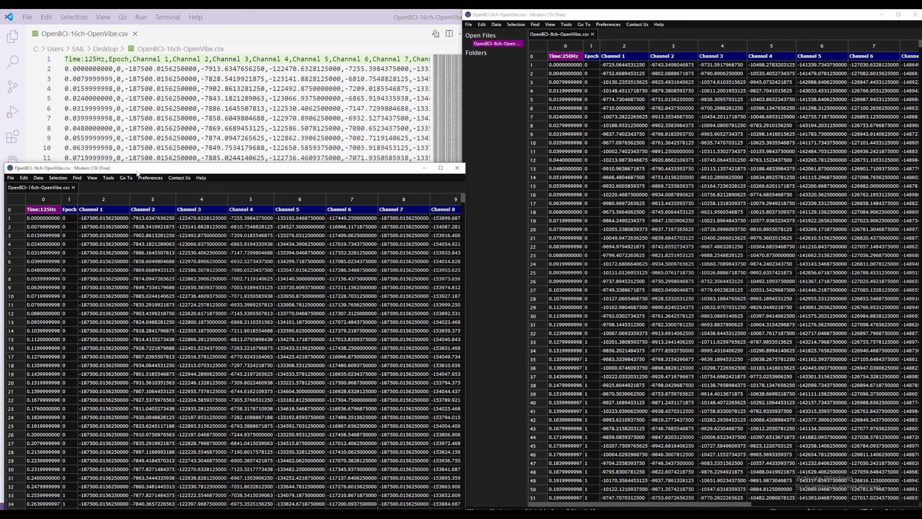
pyautogui.moveTo(135, 173); pyautogui.dragTo(123, 153)
pyautogui.moveTo(207, 152); pyautogui.dragTo(203, 154)
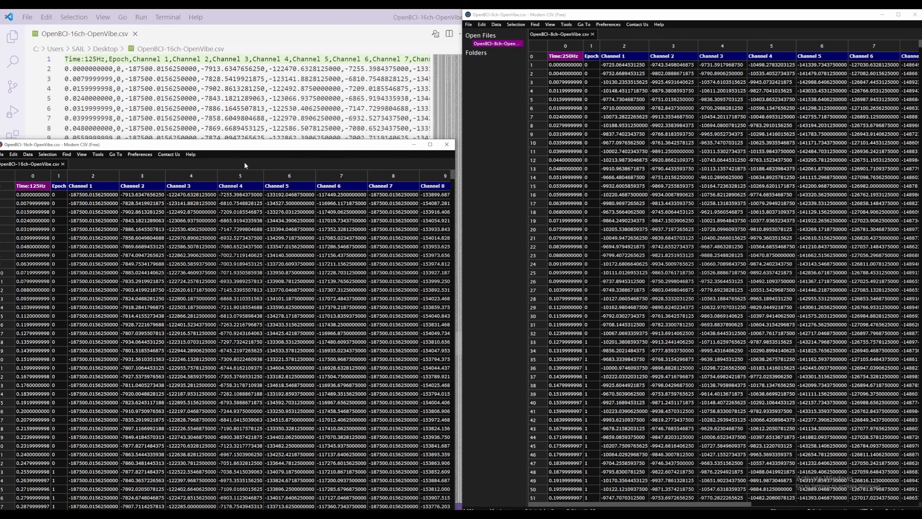
pyautogui.doubleClick(221, 144)
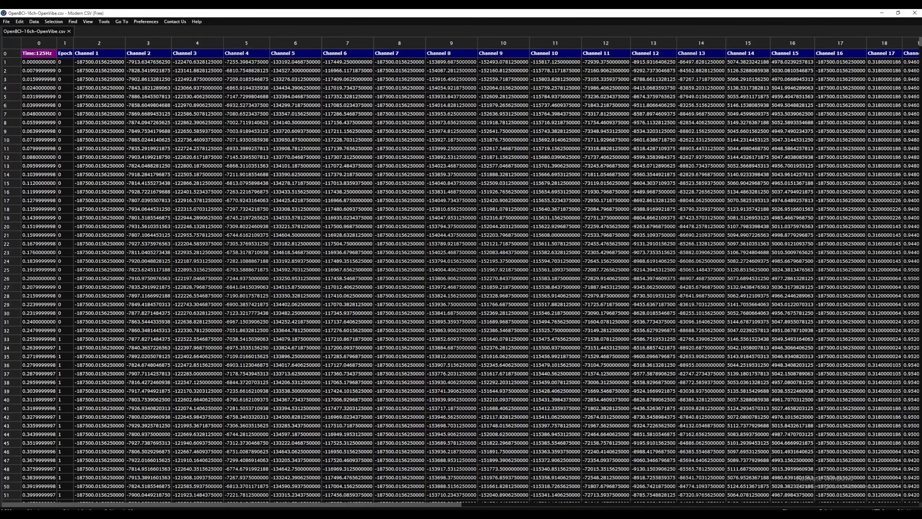
# Add the header HELLO in the empty column after Event Duration of the 16-channel file and save it
pyautogui.moveTo(331, 505); pyautogui.dragTo(645, 505)
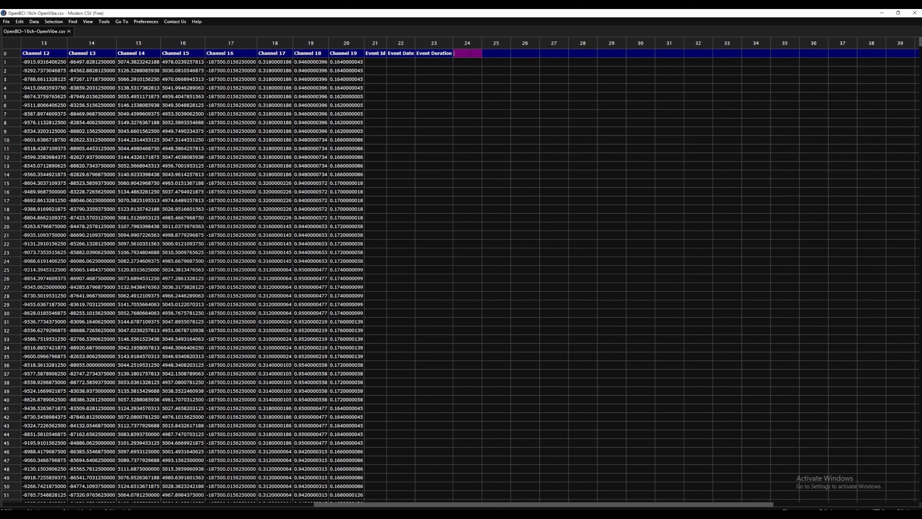
pyautogui.write('HELLO')
pyautogui.click(470, 72)
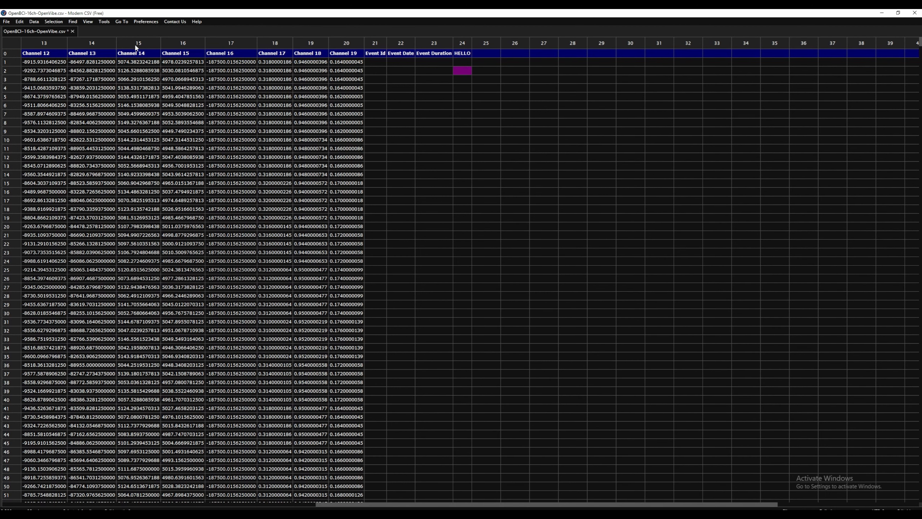
pyautogui.click(7, 22)
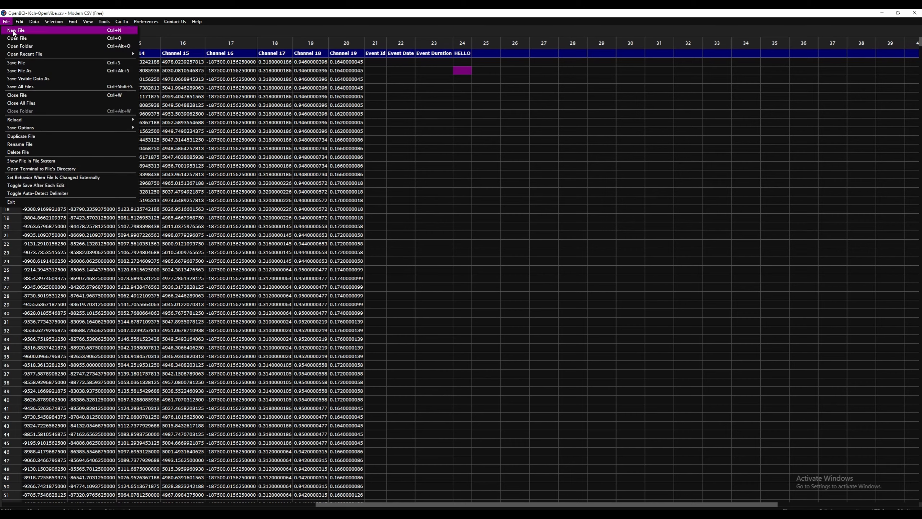
pyautogui.click(42, 62)
# Switch to Visual Studio Code, append ",hoLA" to the 16-channel file's header row after HELLO, and save
pyautogui.hotkey('alt', 'Tab')
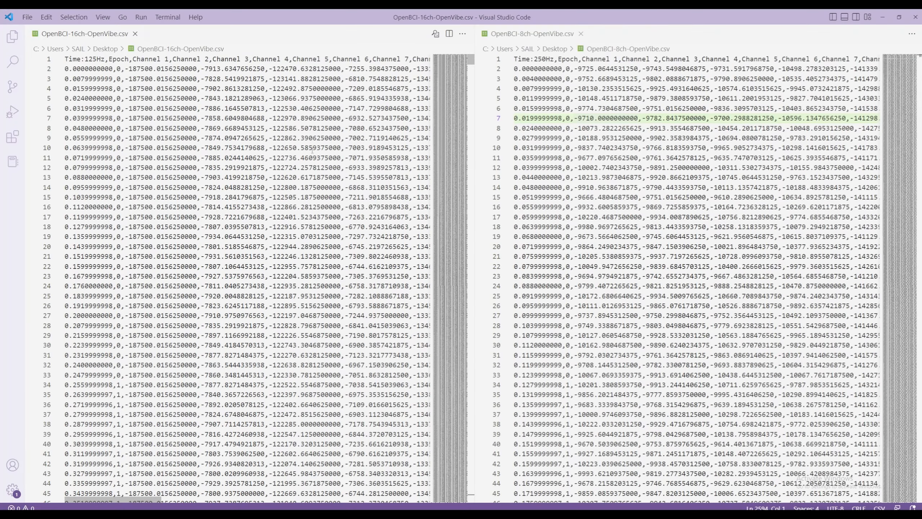
pyautogui.moveTo(152, 500); pyautogui.dragTo(379, 453)
pyautogui.click(224, 57)
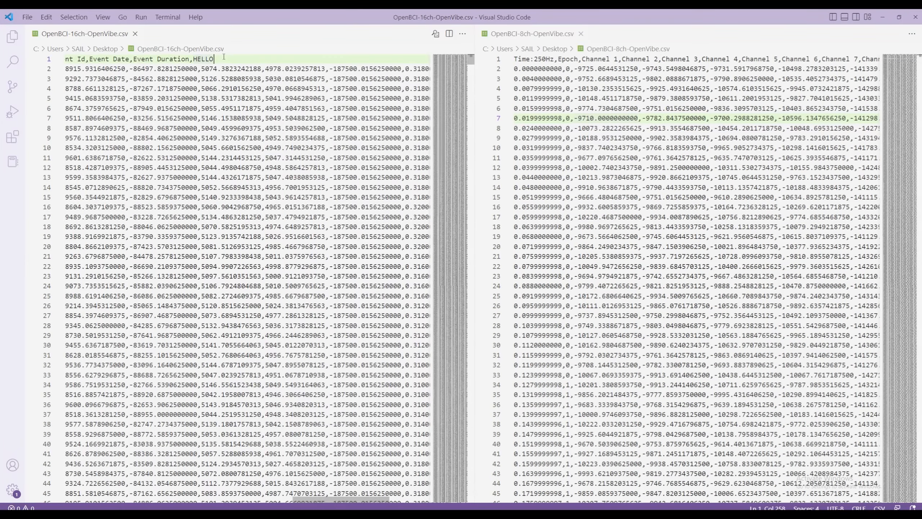
pyautogui.write(',hoLA')
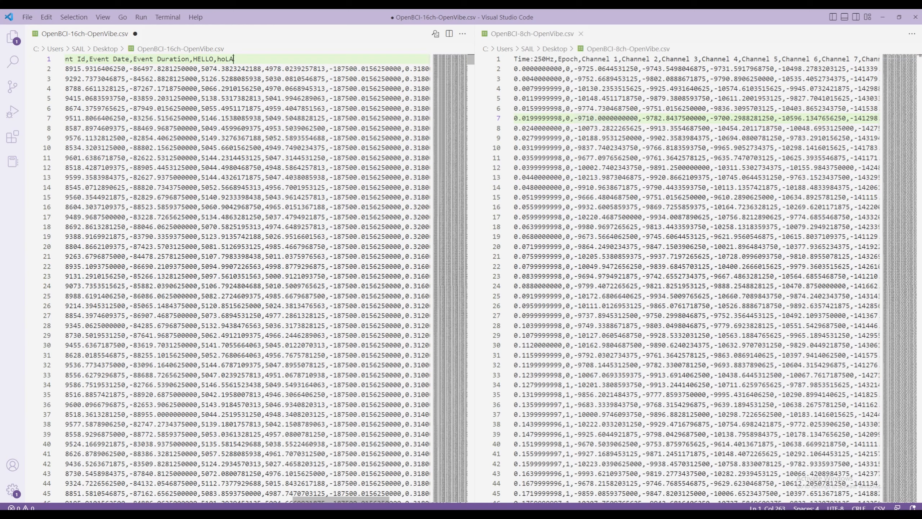
pyautogui.hotkey('ctrl', 's')
# Switch back to Modern CSV and clear the hoLA and HELLO header cells of the 16-channel file
pyautogui.hotkey('alt', 'Tab')
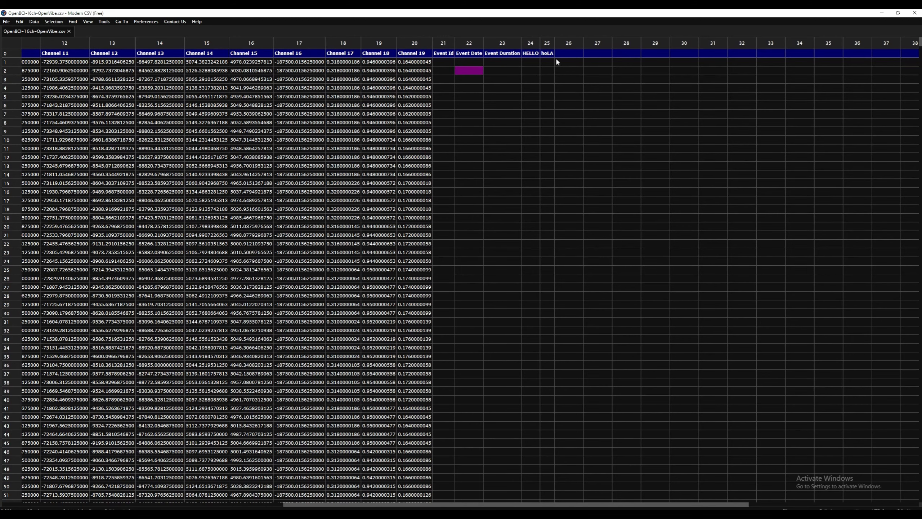
pyautogui.click(550, 54)
pyautogui.press('Delete')
pyautogui.click(533, 53)
pyautogui.press('Delete')
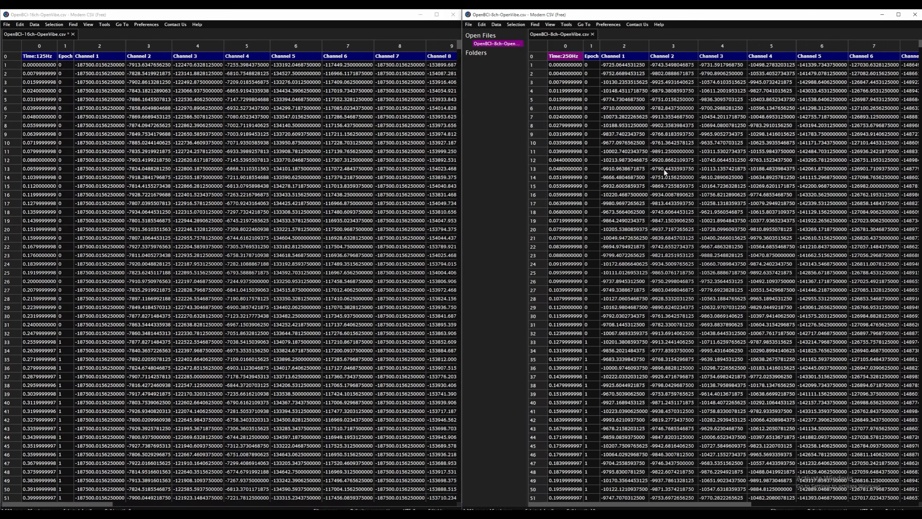
# Compare the last channel columns and the event columns of the 8-channel and 16-channel files side by side
pyautogui.moveTo(659, 505); pyautogui.dragTo(836, 499)
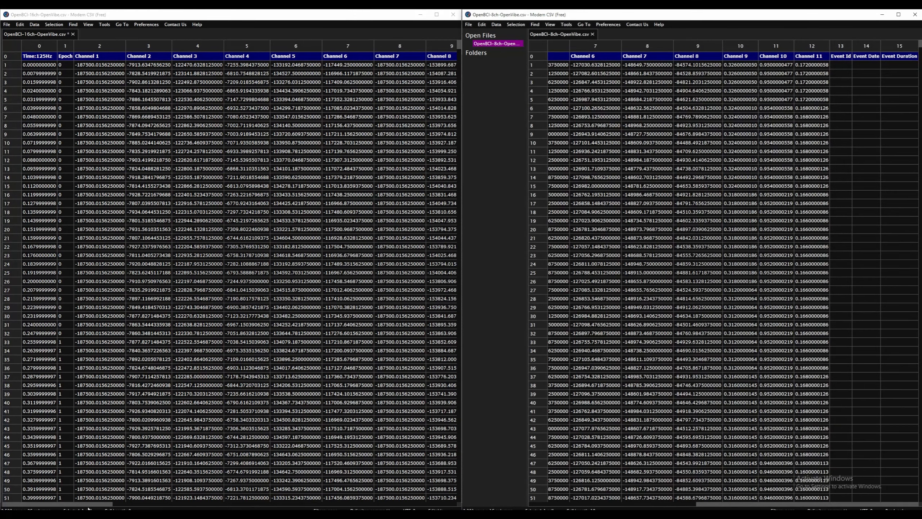
pyautogui.moveTo(88, 506); pyautogui.dragTo(268, 505)
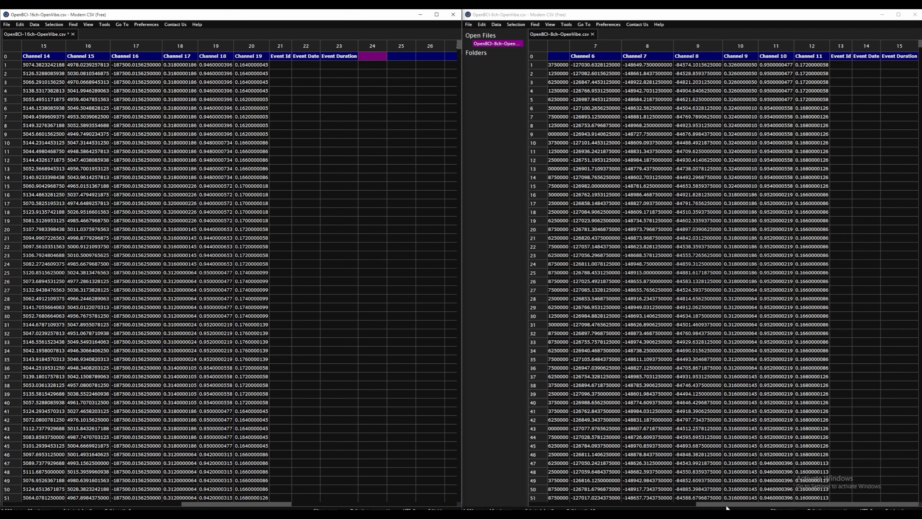
pyautogui.moveTo(726, 506); pyautogui.dragTo(558, 507)
pyautogui.moveTo(311, 501); pyautogui.dragTo(28, 484)
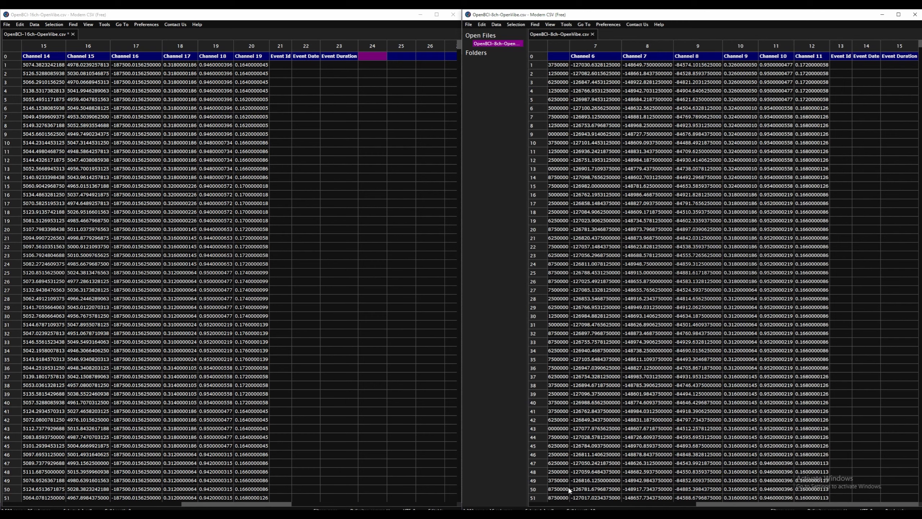
# Hide the side bar in the 8-channel Modern CSV window
pyautogui.moveTo(728, 505); pyautogui.dragTo(561, 505)
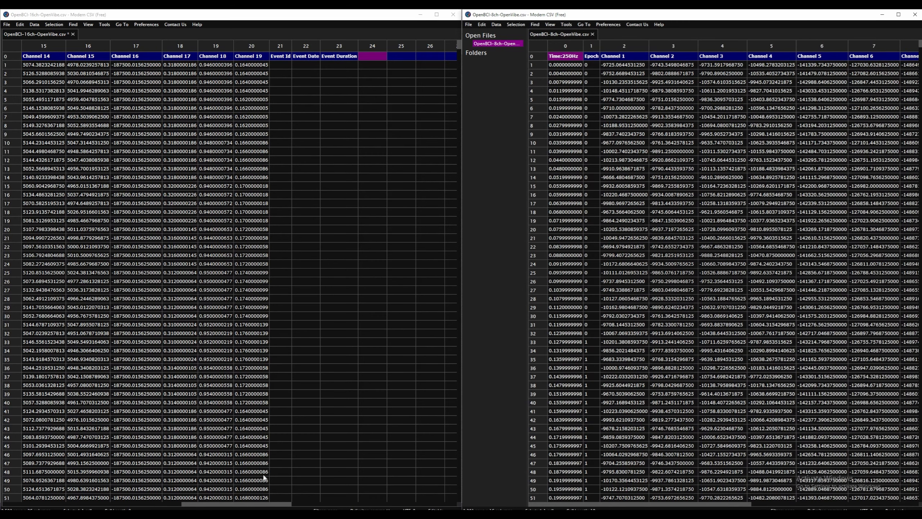
pyautogui.moveTo(186, 504); pyautogui.dragTo(7, 504)
pyautogui.click(551, 26)
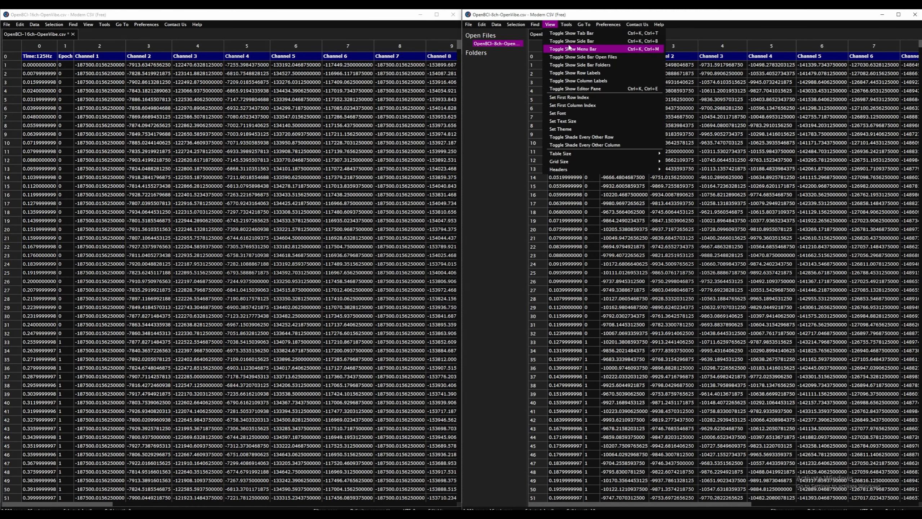
pyautogui.click(568, 42)
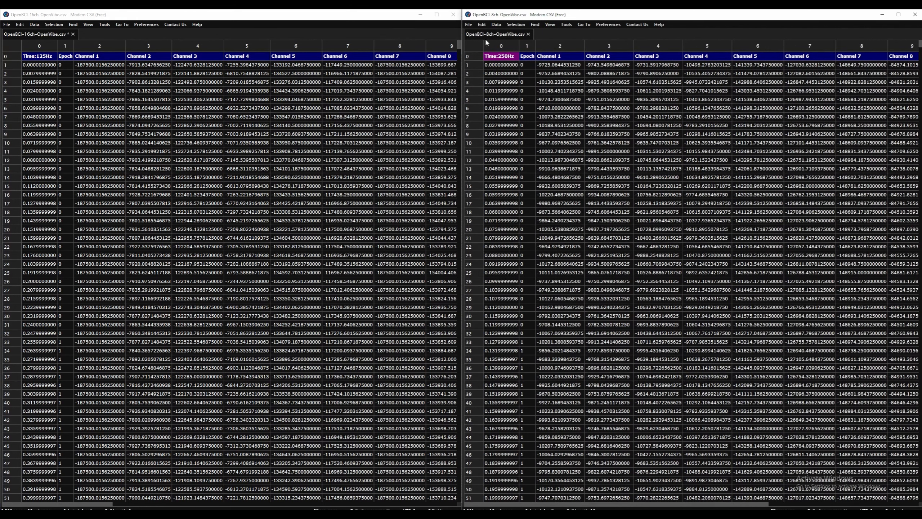
# Highlight the Time columns of the 8-channel and 16-channel files to compare their sampling rates
pyautogui.click(527, 46)
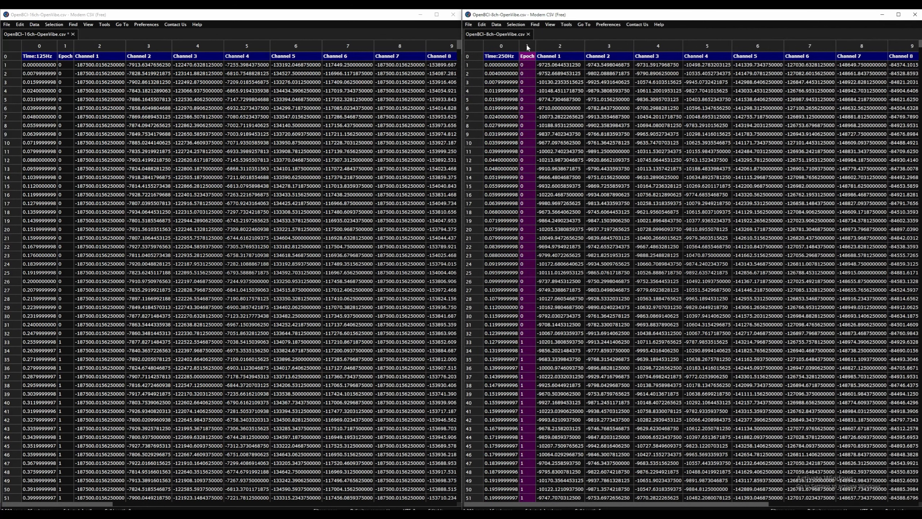
pyautogui.click(503, 46)
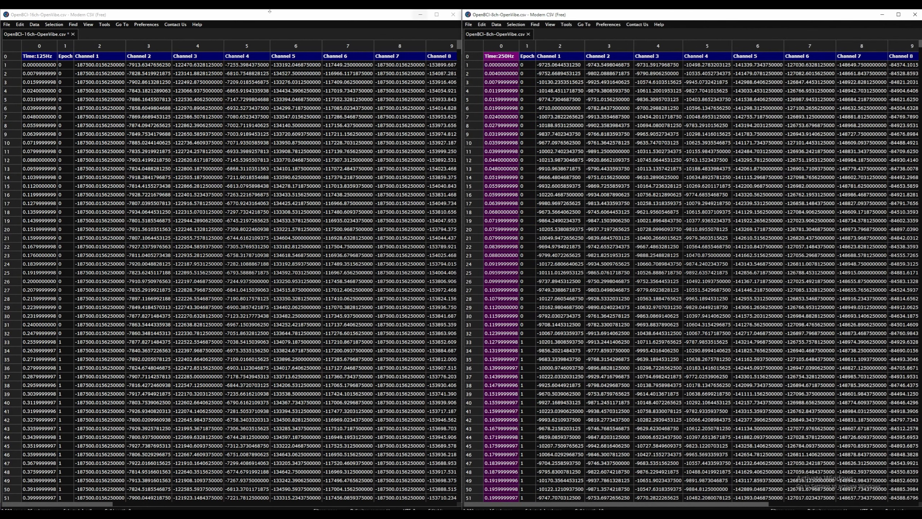
pyautogui.click(40, 49)
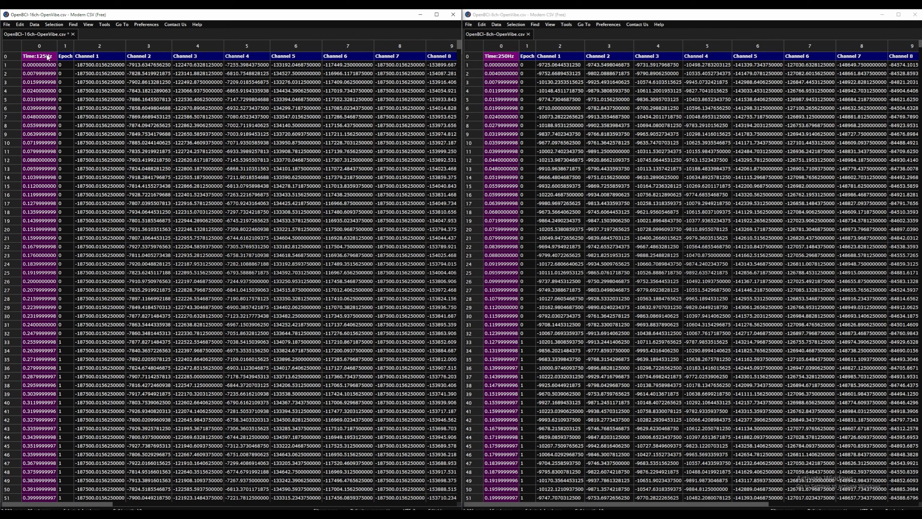
# Examine the successive timestamps in rows 1 to 10 of the 16-channel file's Time column
pyautogui.click(34, 67)
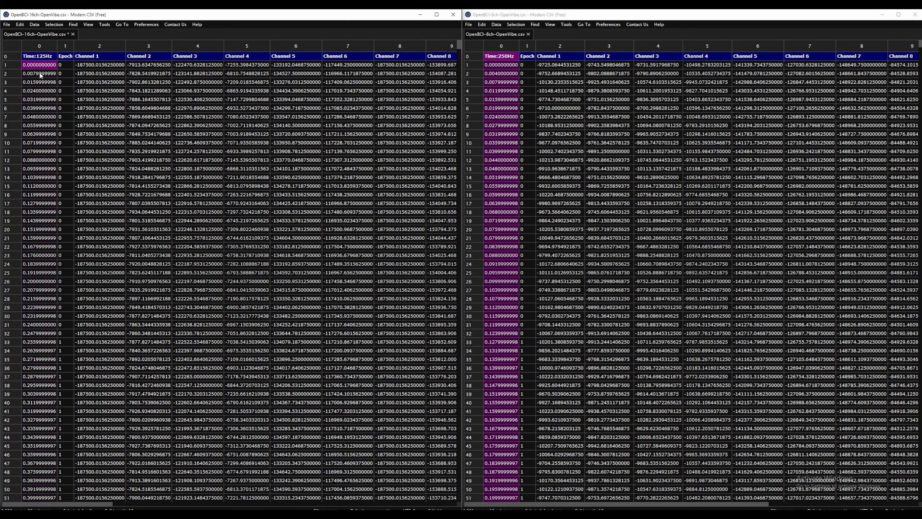
pyautogui.click(41, 75)
pyautogui.click(39, 82)
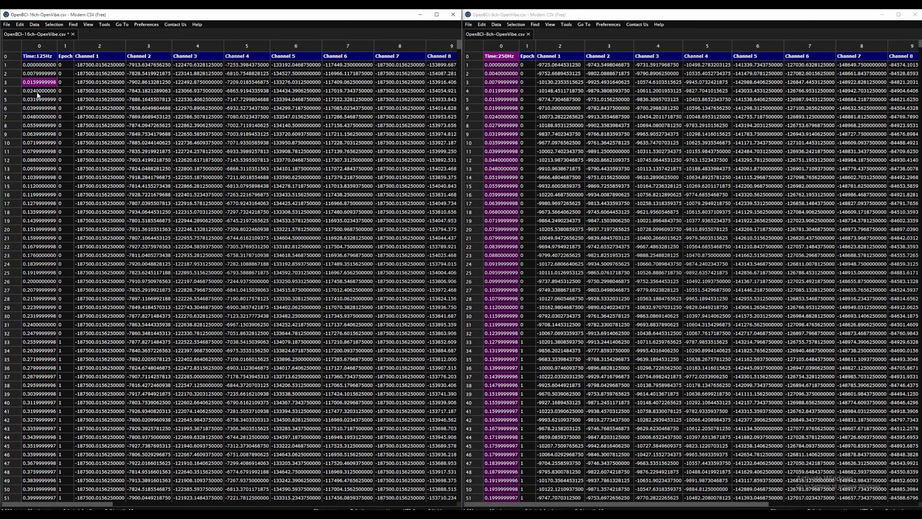
pyautogui.click(38, 91)
pyautogui.click(39, 108)
pyautogui.click(38, 126)
pyautogui.click(39, 143)
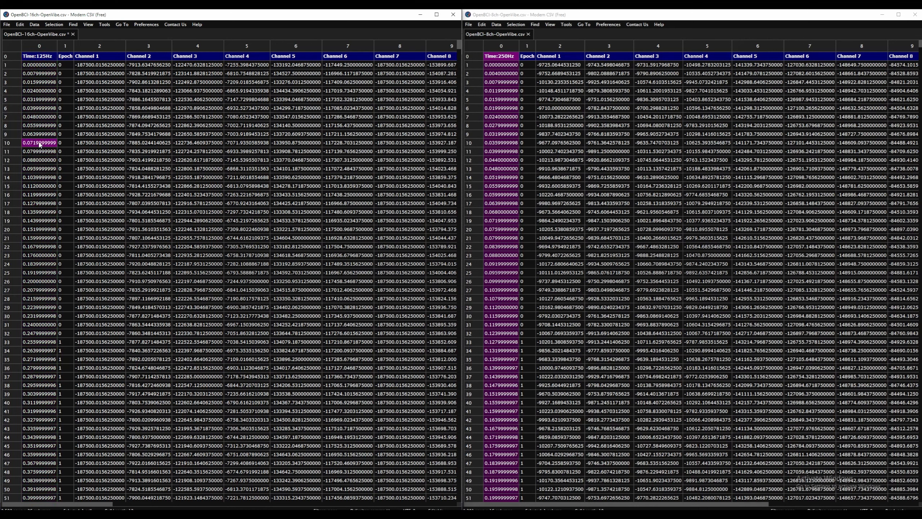
# Examine the timestamps from row 12 to row 27 of the 16-channel file's Time column
pyautogui.click(40, 160)
pyautogui.click(39, 169)
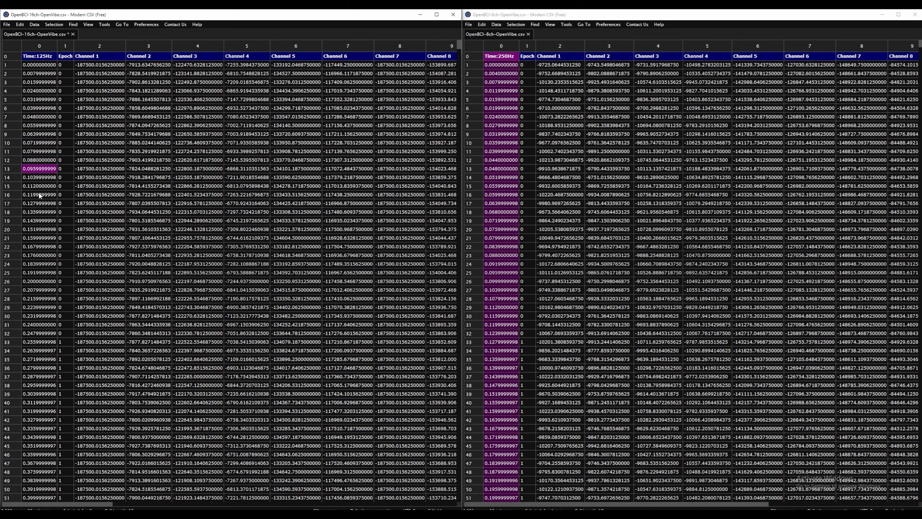
pyautogui.click(39, 212)
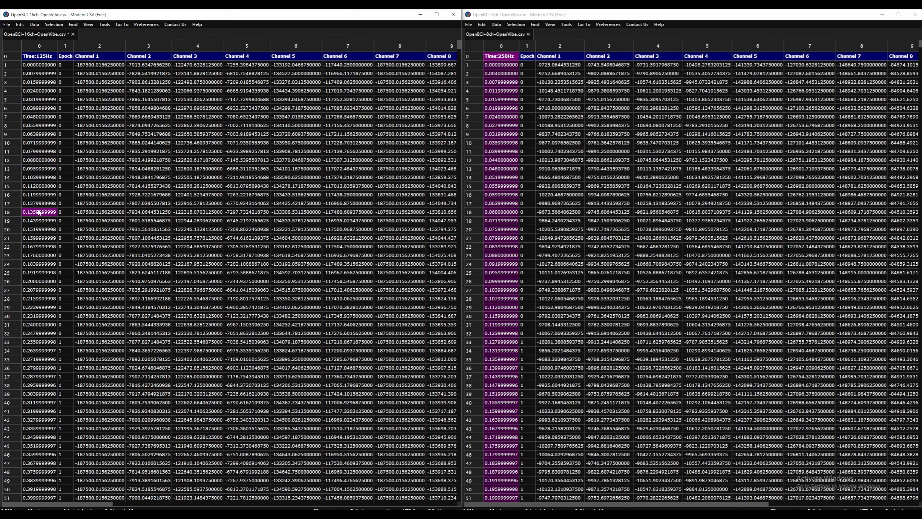
pyautogui.click(38, 273)
pyautogui.click(35, 291)
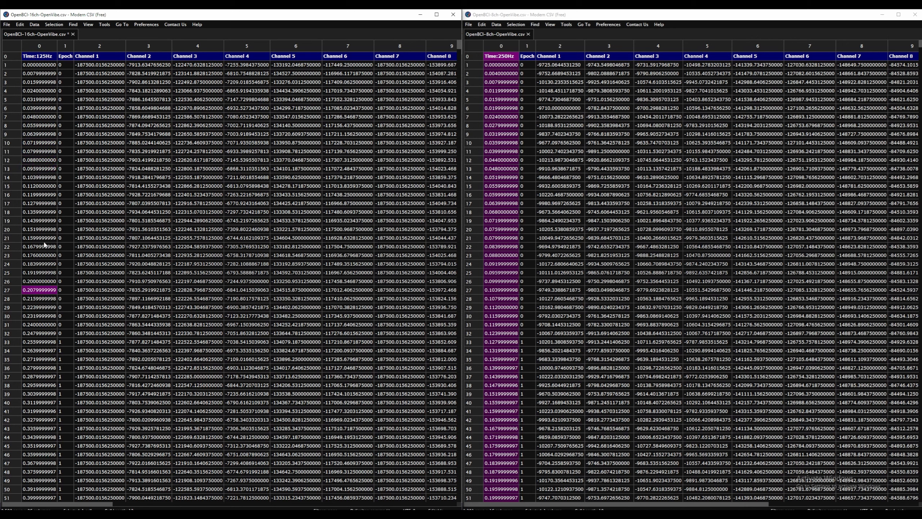
# Examine how the timestamps advance from sample to sample within rows 1 to 11 of the 16-channel Time column
pyautogui.click(36, 66)
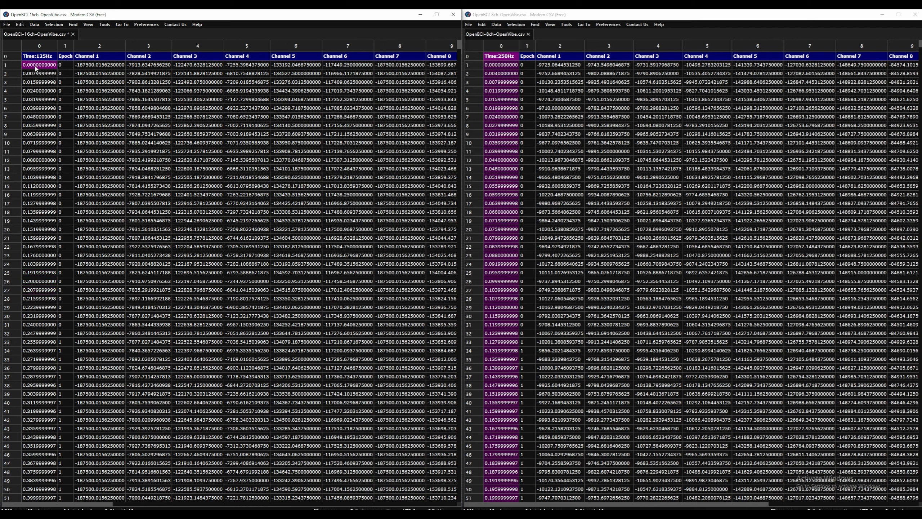
pyautogui.click(33, 74)
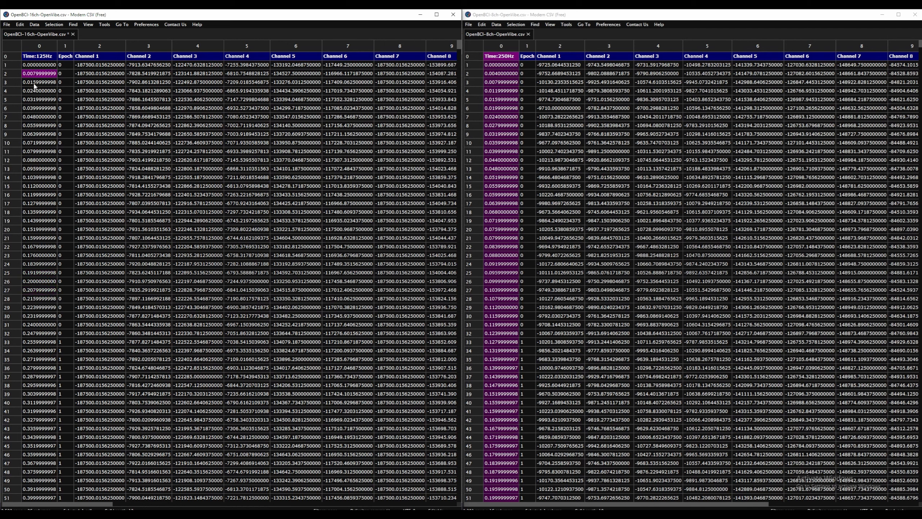
pyautogui.click(37, 83)
pyautogui.click(35, 91)
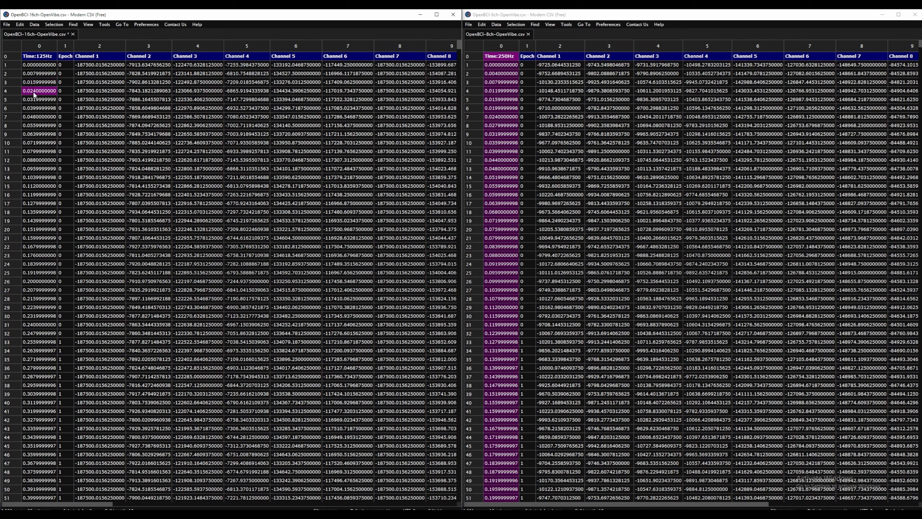
pyautogui.click(38, 117)
pyautogui.click(40, 152)
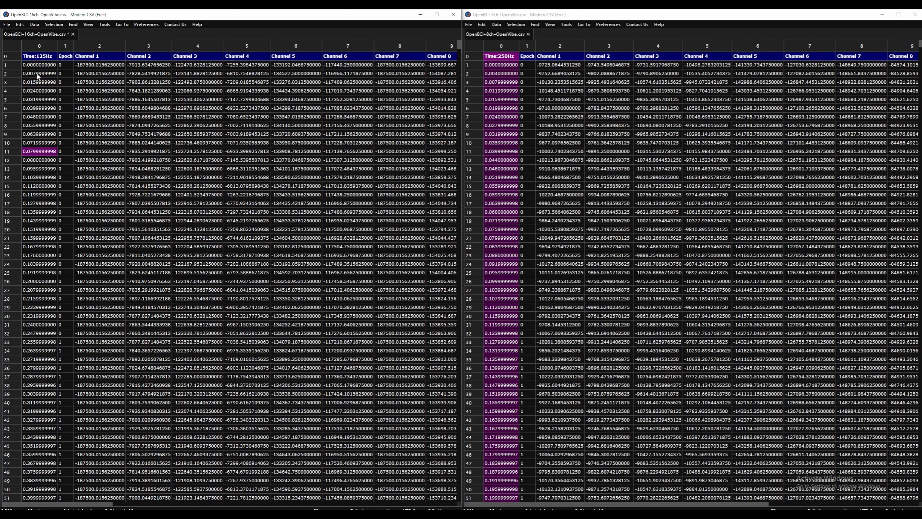
pyautogui.click(38, 75)
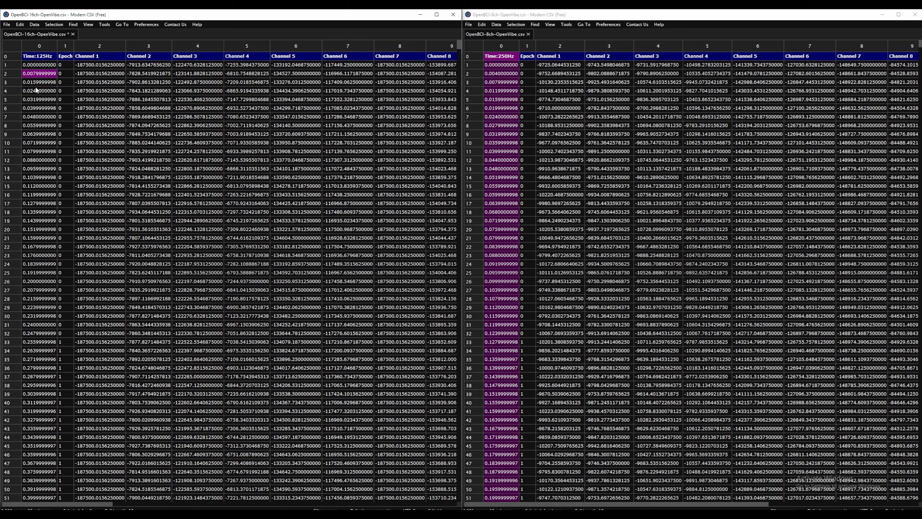
pyautogui.click(36, 66)
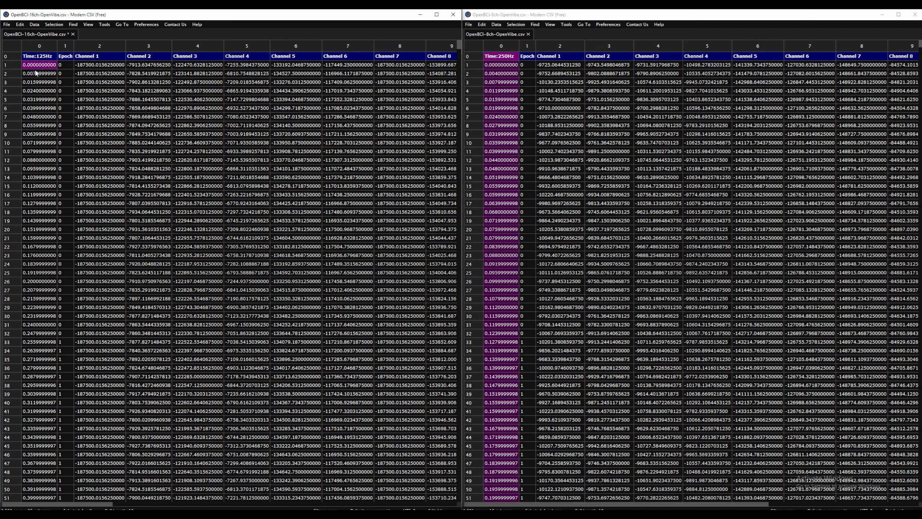
pyautogui.click(31, 94)
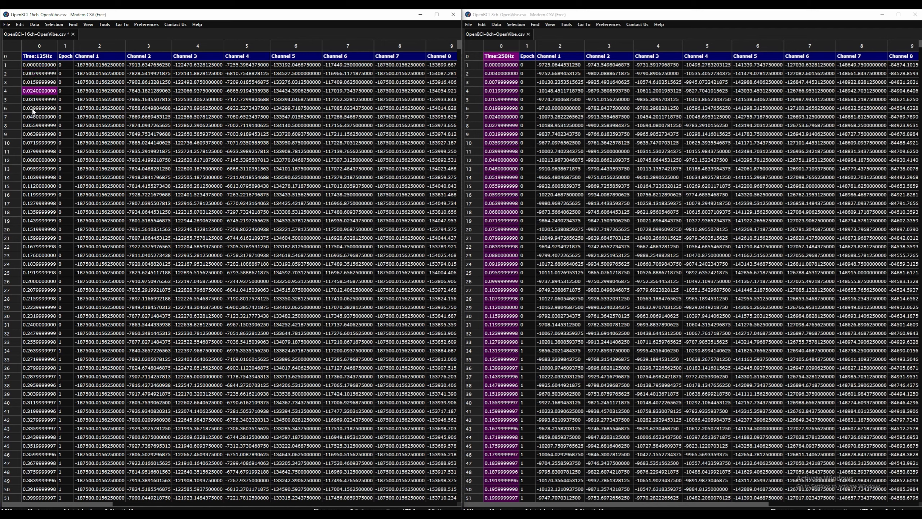
pyautogui.click(32, 109)
# Compare the 125Hz rate in the 16-channel Time header with the interval between its first two timestamps
pyautogui.click(40, 74)
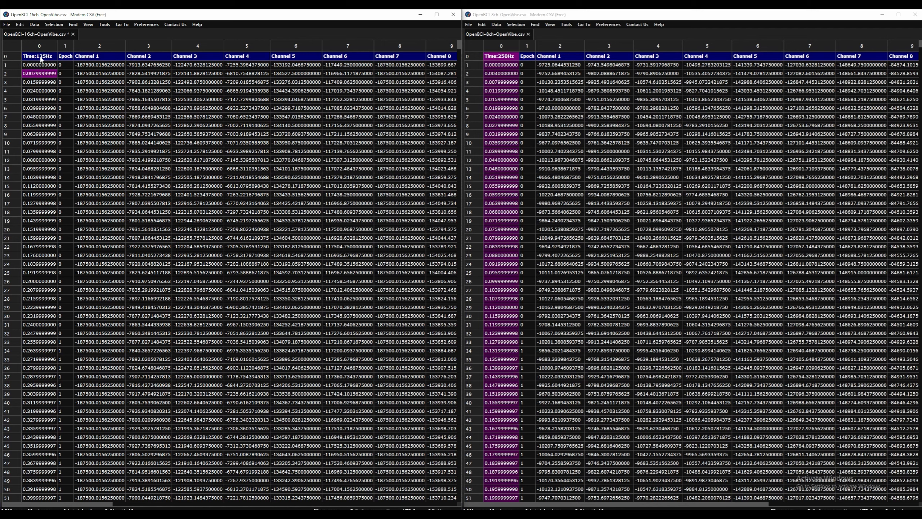
pyautogui.click(39, 57)
pyautogui.click(40, 70)
pyautogui.click(38, 66)
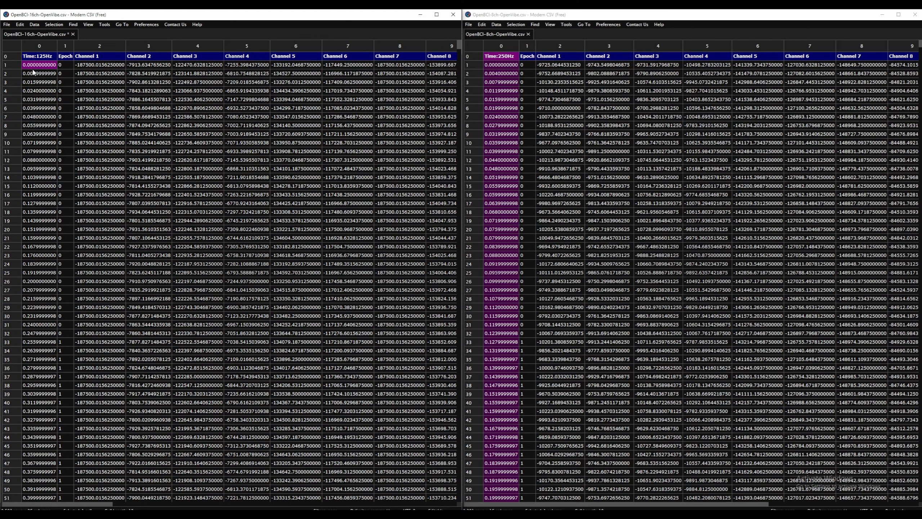
pyautogui.click(44, 76)
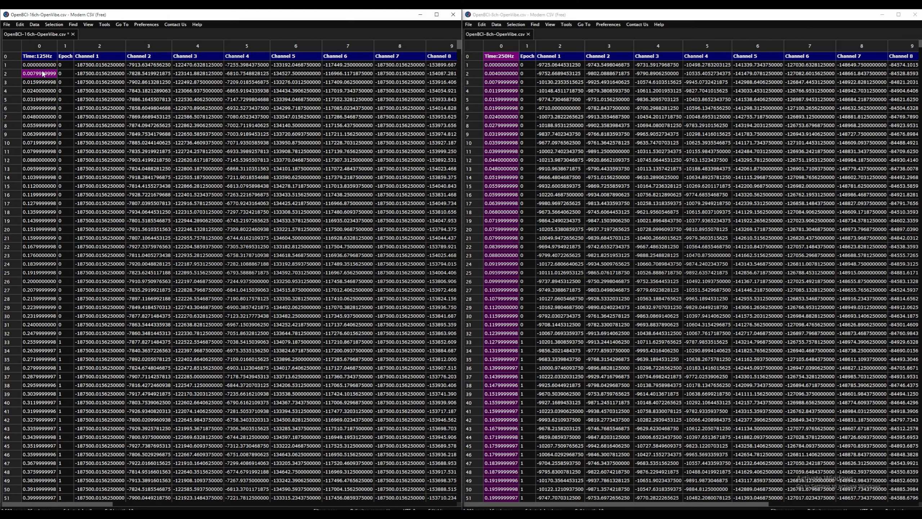
# Select the Epoch column in the 16-channel file and widen it slightly
pyautogui.hotkey('alt', 'Tab')
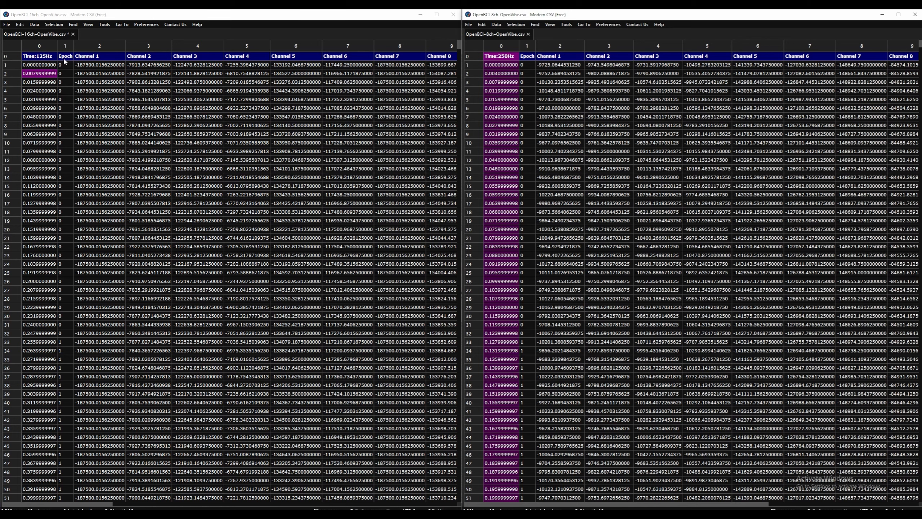
pyautogui.click(70, 45)
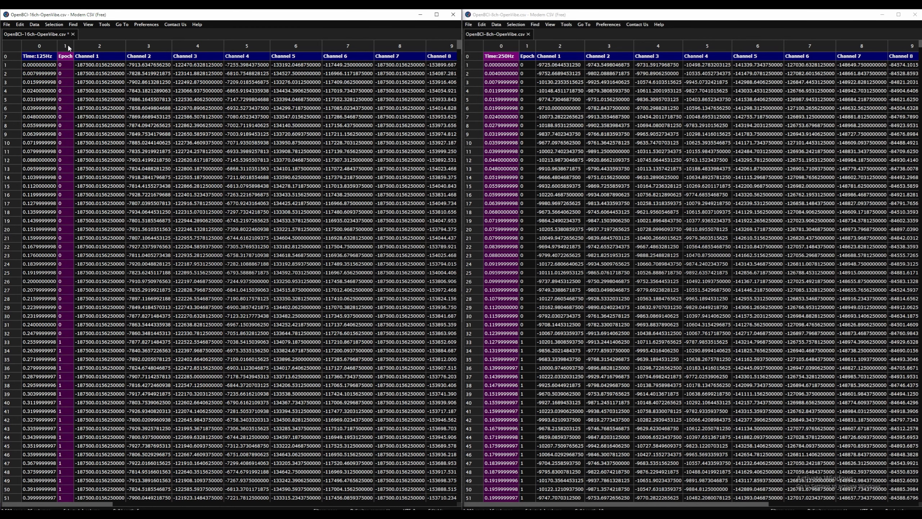
pyautogui.moveTo(75, 45); pyautogui.dragTo(84, 45)
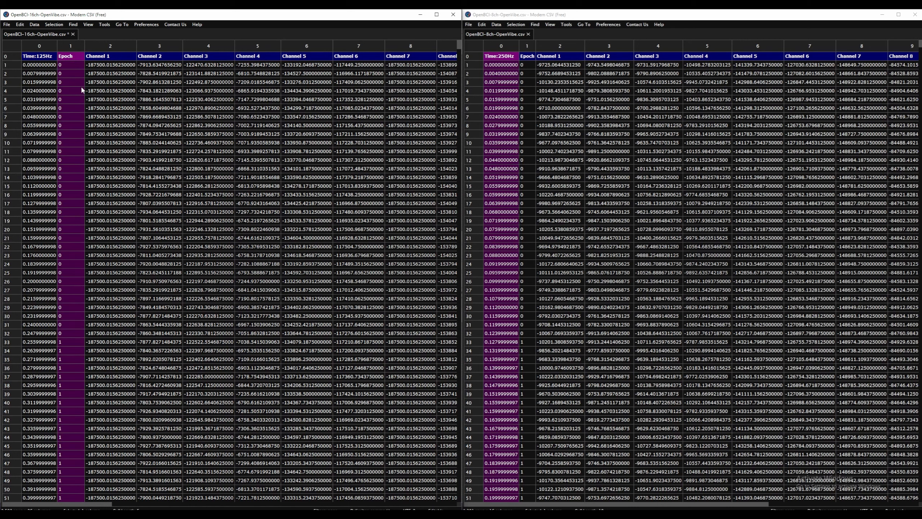
# Highlight the Epoch 0 block in rows 1 to 32 and the Epoch 1 block in rows 33 to 64 of the 16-channel file
pyautogui.click(72, 64)
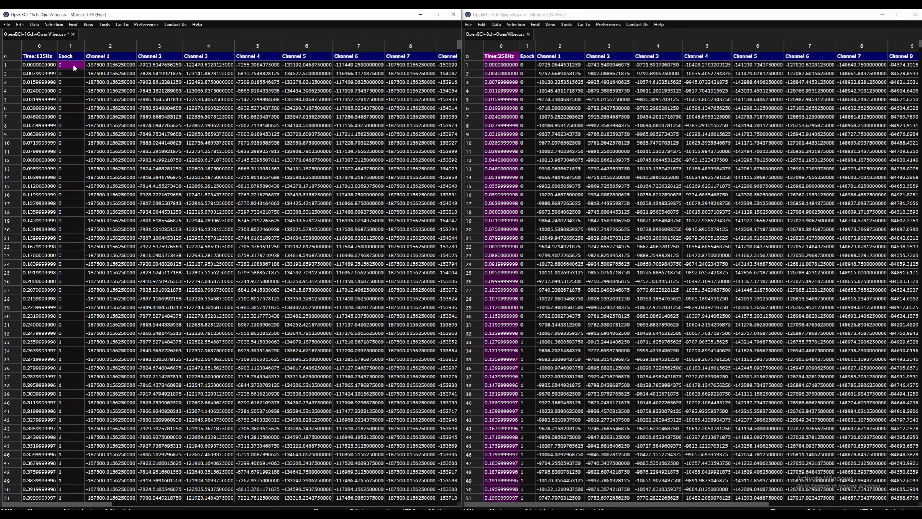
pyautogui.keyDown('shift'); pyautogui.click(68, 332); pyautogui.keyUp('shift')
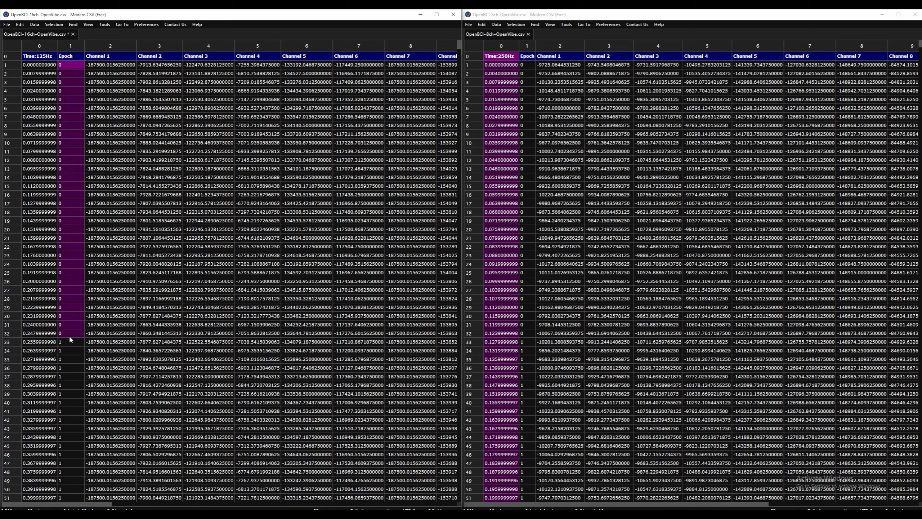
pyautogui.click(69, 339)
pyautogui.scroll(-7, 69, 339)
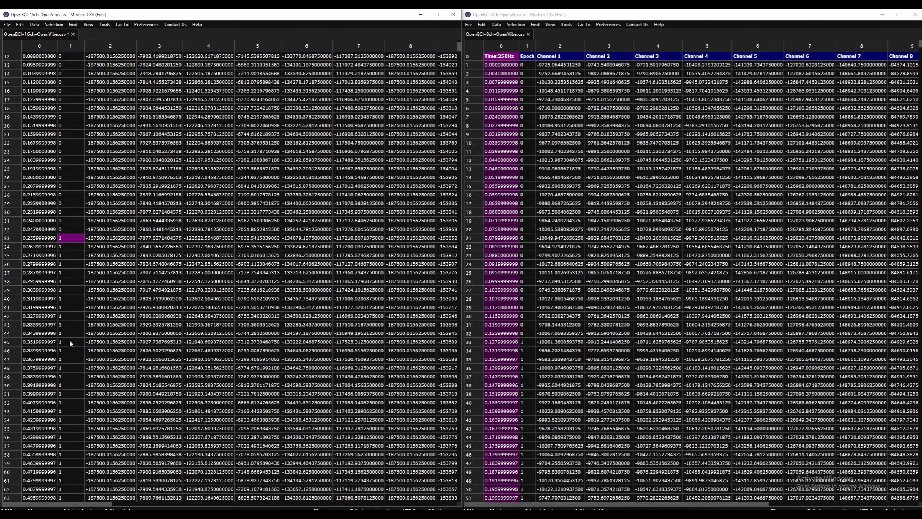
pyautogui.scroll(-3, 70, 342)
pyautogui.keyDown('shift'); pyautogui.click(68, 349); pyautogui.keyUp('shift')
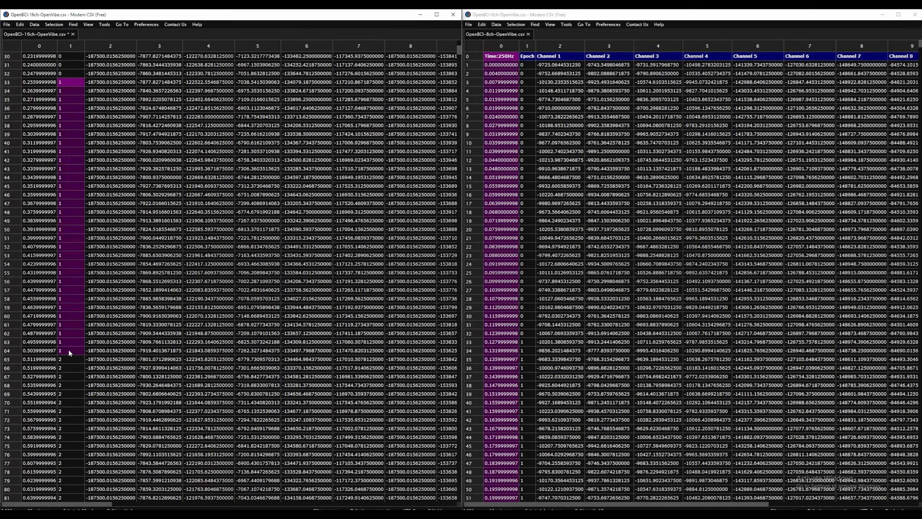
pyautogui.click(11, 351)
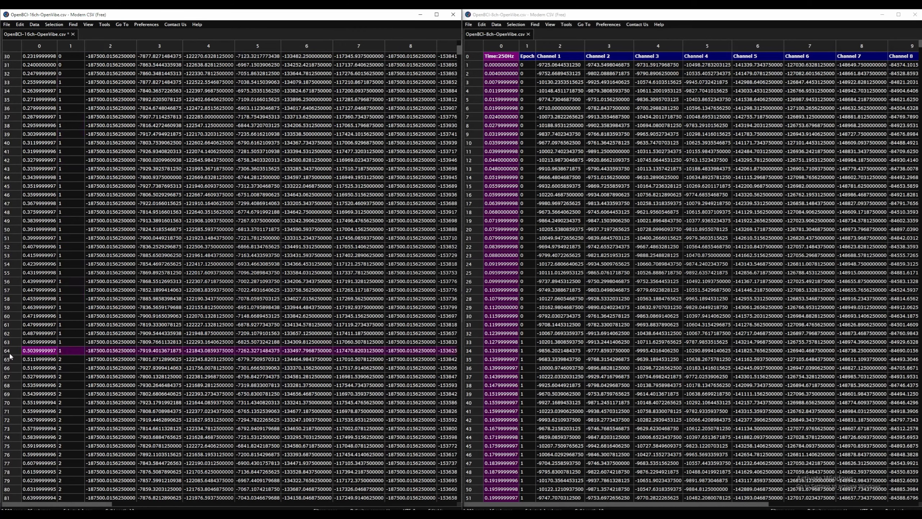
pyautogui.click(69, 358)
pyautogui.scroll(-8, 69, 357)
pyautogui.scroll(-3, 70, 361)
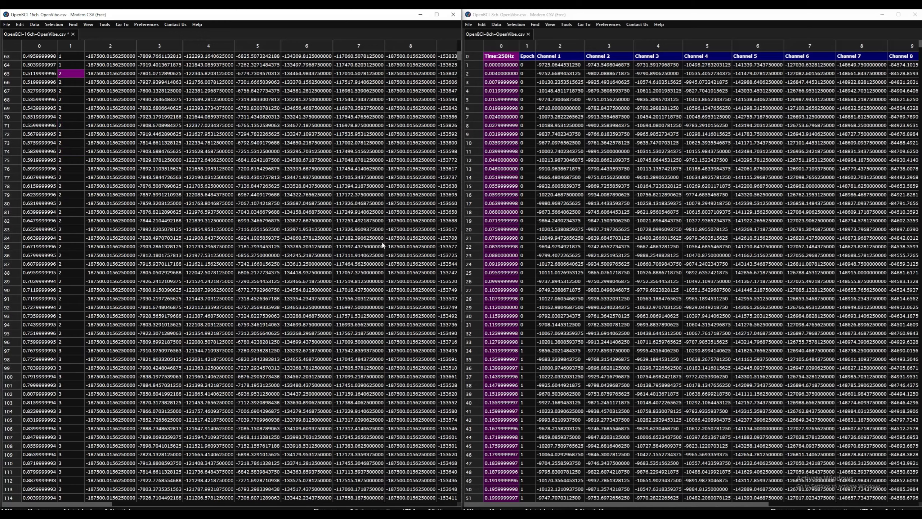
pyautogui.moveTo(460, 56); pyautogui.dragTo(445, 26)
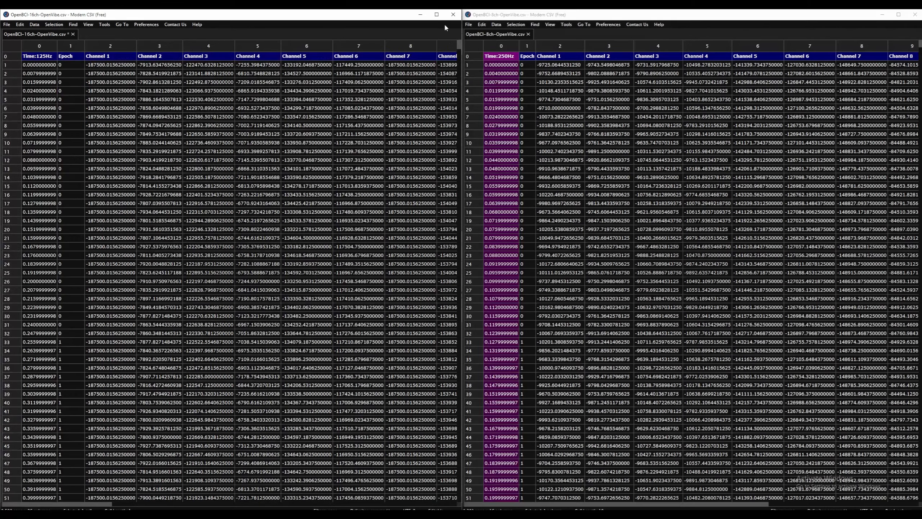
# Look through the Epoch numbering further down the 8-channel file and return to its first row
pyautogui.click(921, 45)
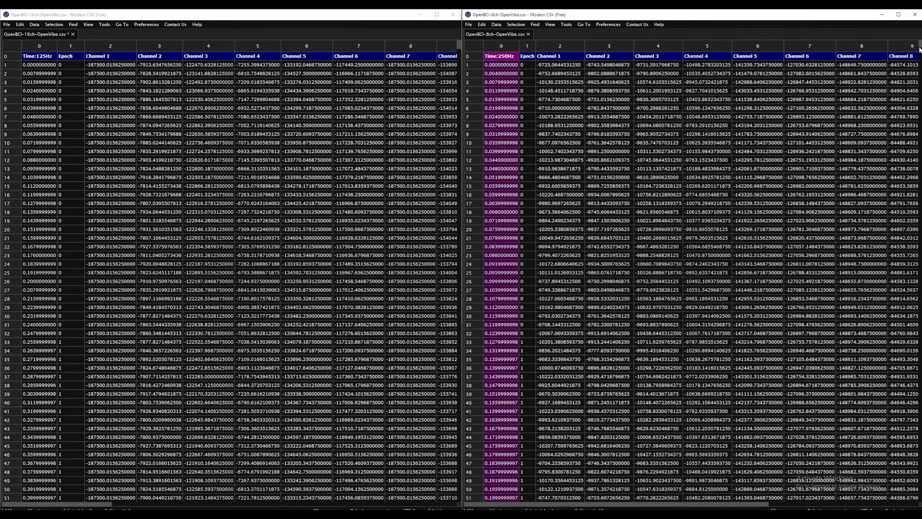
pyautogui.moveTo(920, 49); pyautogui.dragTo(920, 97)
pyautogui.scroll(-20, 894, 88)
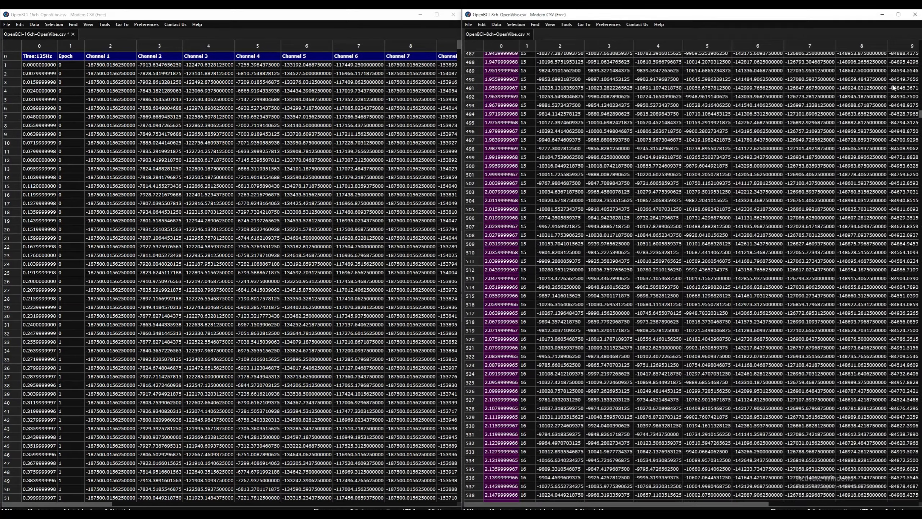
pyautogui.moveTo(920, 114); pyautogui.dragTo(920, 45)
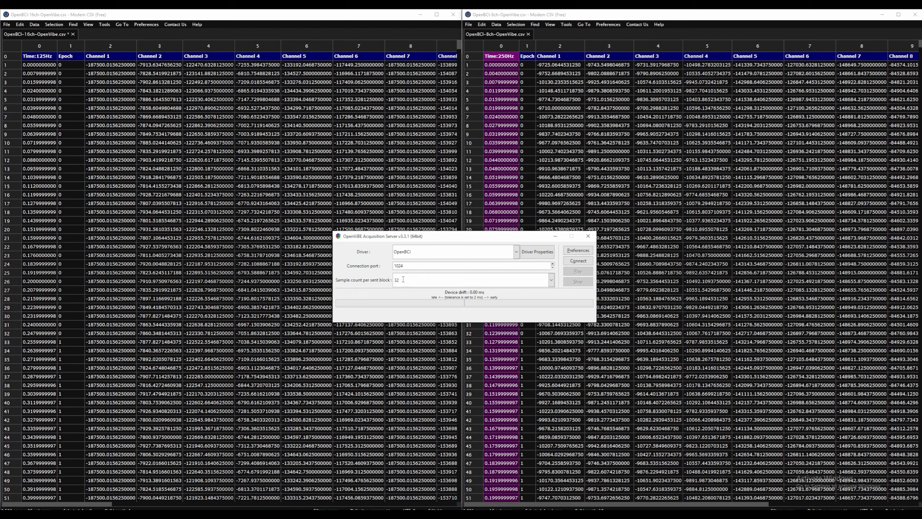
# Review the sample count per sent block choices in OpenViBE Acquisition Server, keeping 32 selected
pyautogui.moveTo(499, 236); pyautogui.dragTo(509, 226)
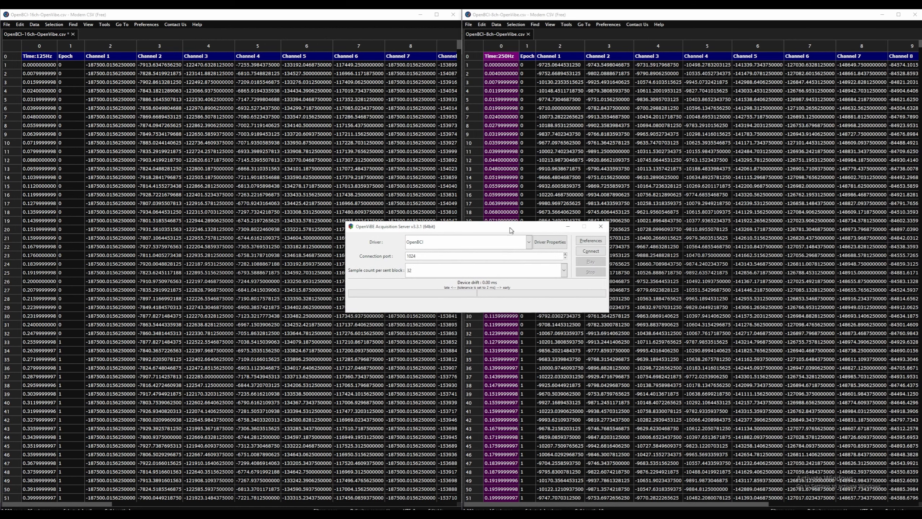
pyautogui.click(561, 270)
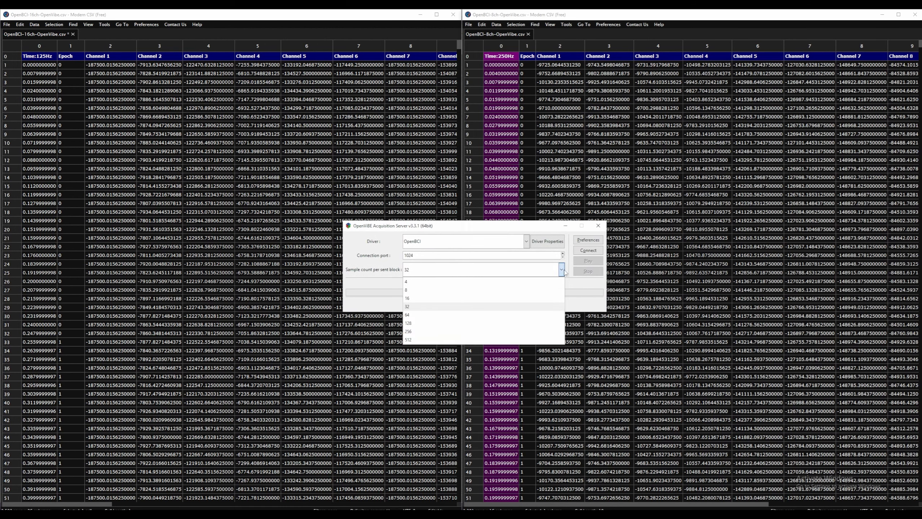
pyautogui.click(436, 309)
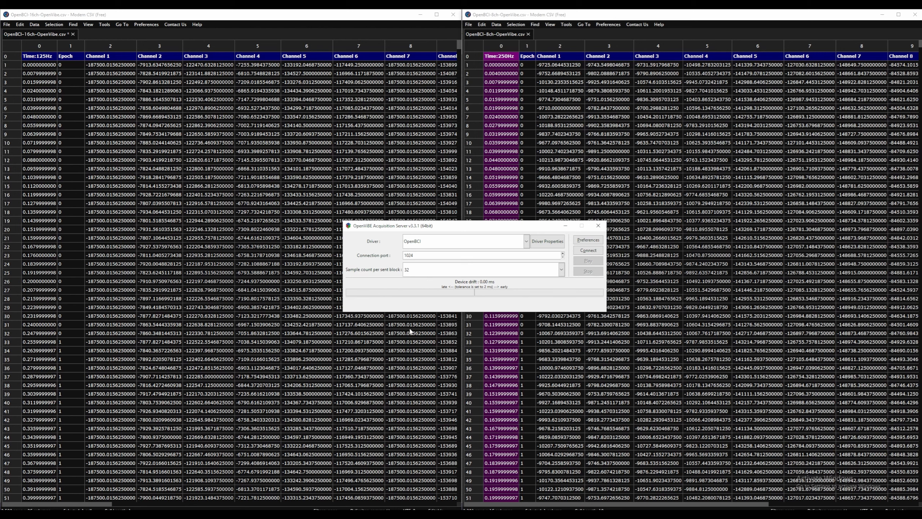
# Place the Acquisition Server beside OpenViBE Designer, connect it to the OpenBCI device and start streaming
pyautogui.moveTo(472, 226); pyautogui.dragTo(459, 213)
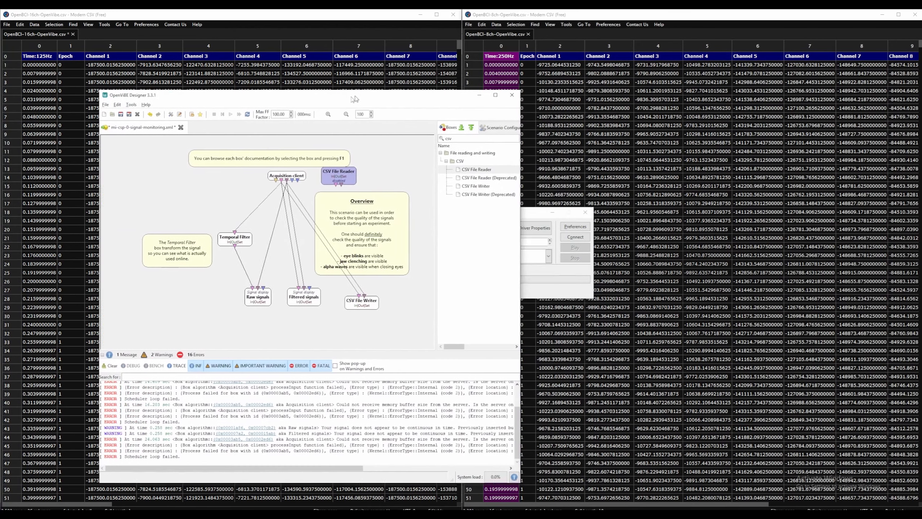
pyautogui.moveTo(507, 210); pyautogui.dragTo(688, 199)
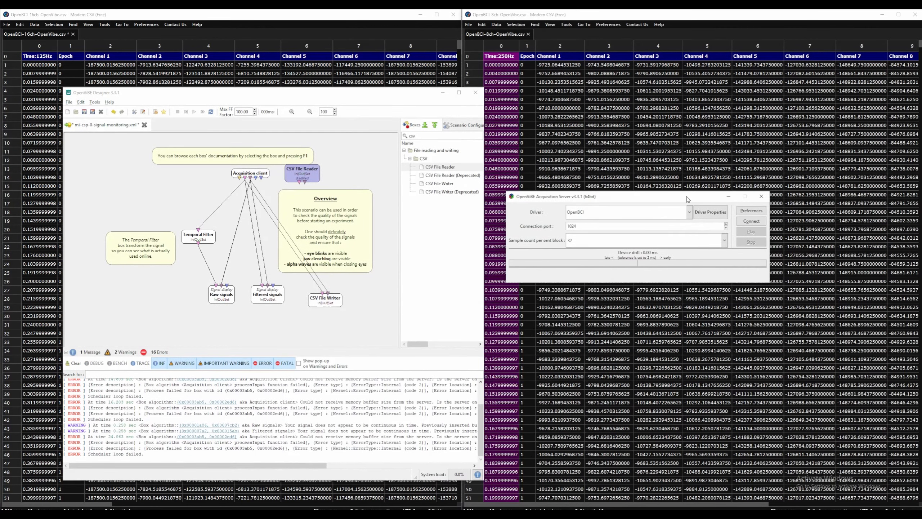
pyautogui.click(753, 222)
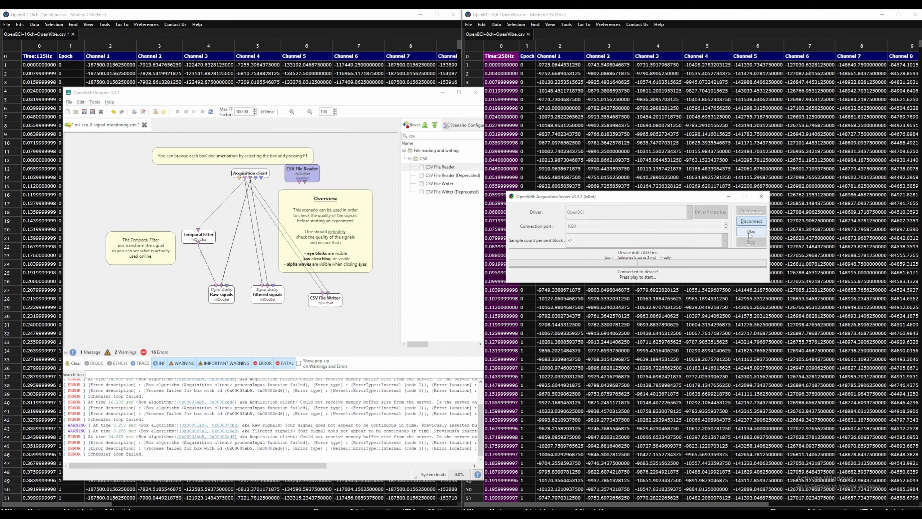
pyautogui.click(751, 231)
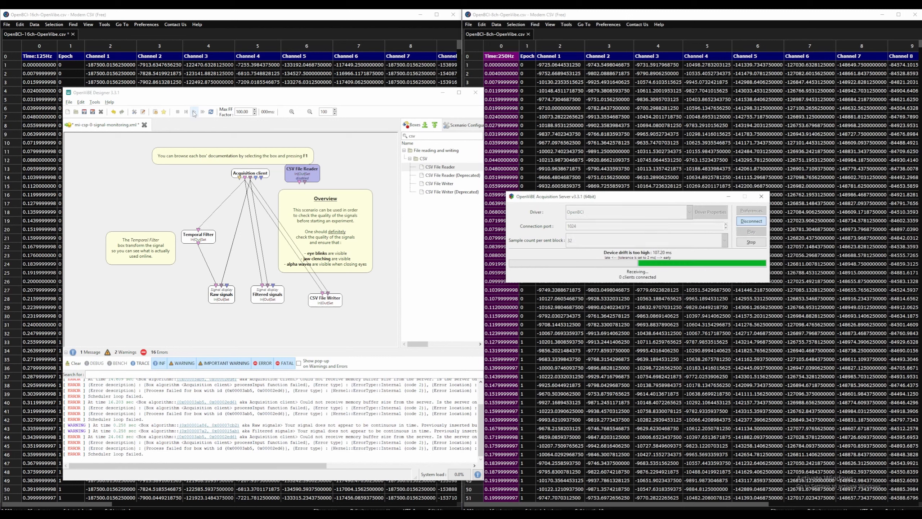
# Disable the CSV File Writer box in the scenario and run the scenario to display the raw and filtered signals
pyautogui.click(194, 113)
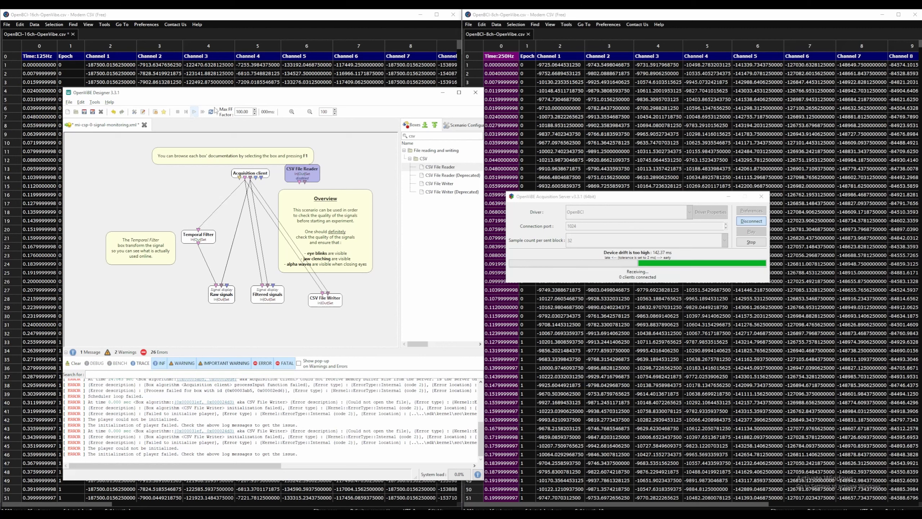
pyautogui.click(334, 304)
pyautogui.rightClick(334, 305)
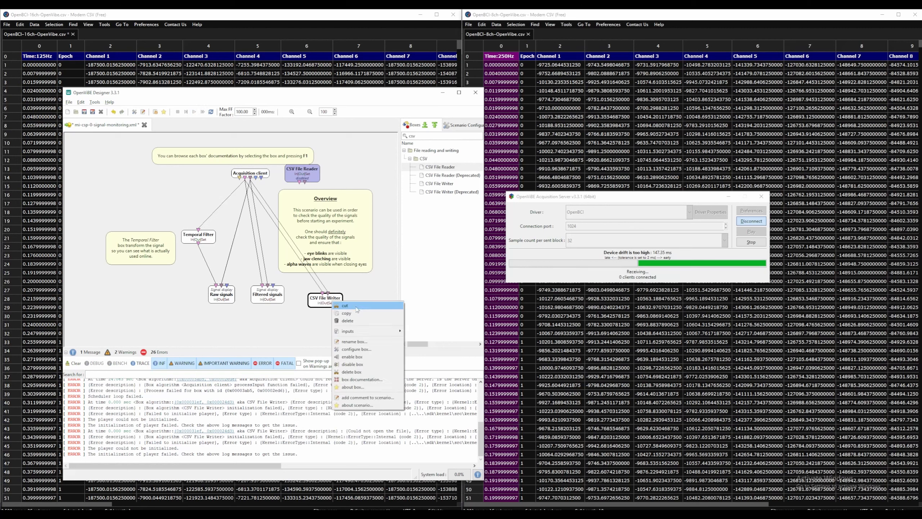
pyautogui.click(358, 364)
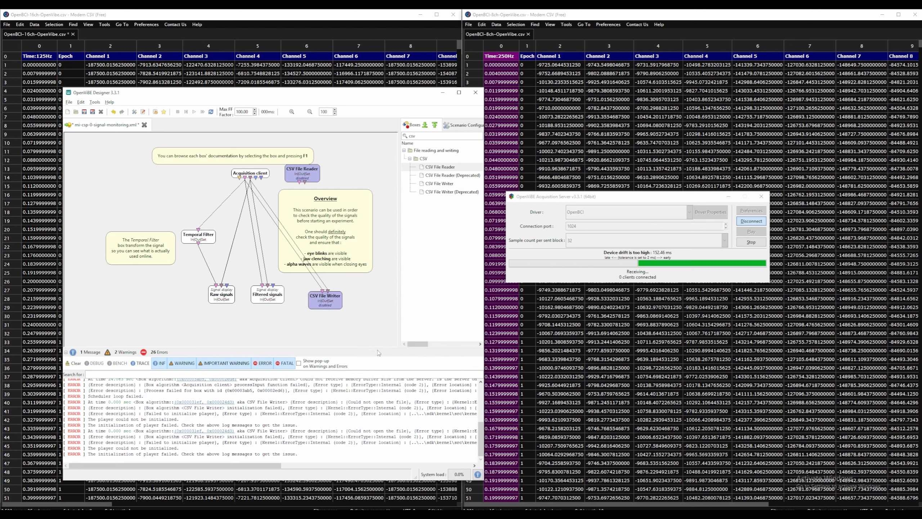
pyautogui.click(195, 112)
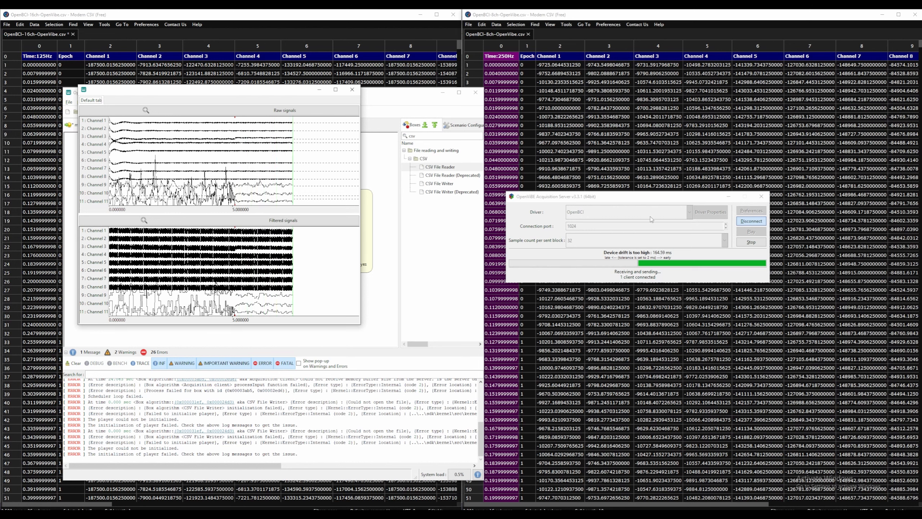
# Stop and disconnect the Acquisition Server, and set its sample count per sent block to 256
pyautogui.click(751, 242)
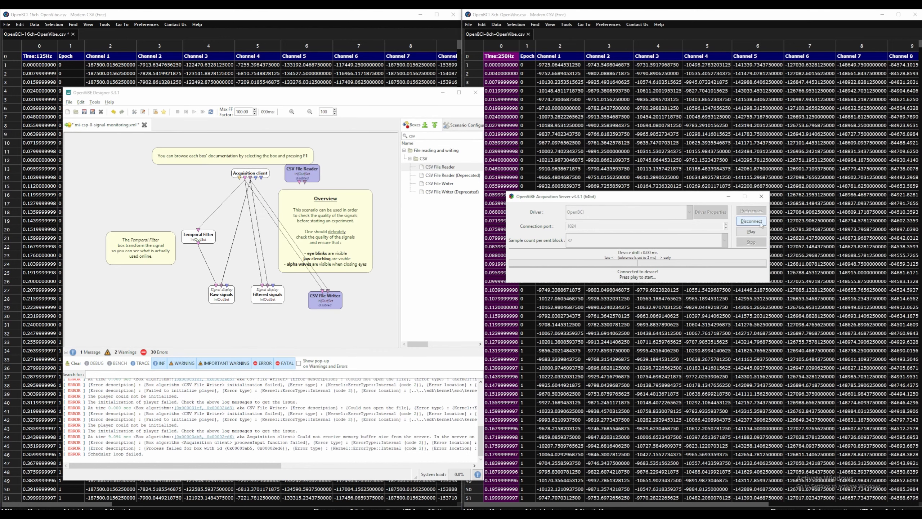
pyautogui.click(759, 223)
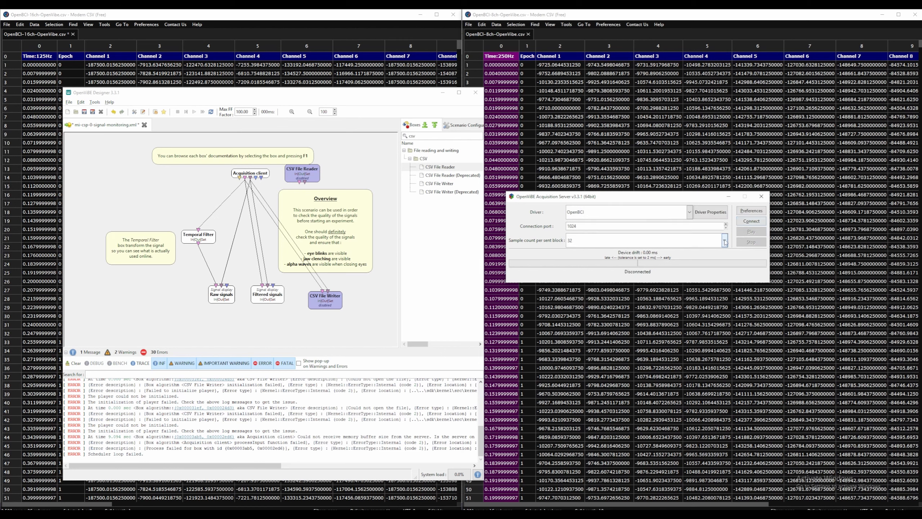
pyautogui.click(725, 242)
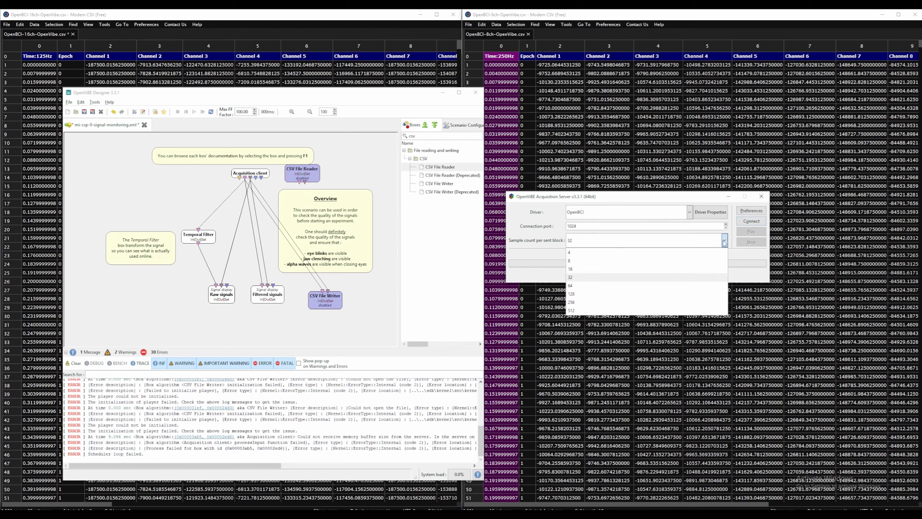
pyautogui.click(573, 305)
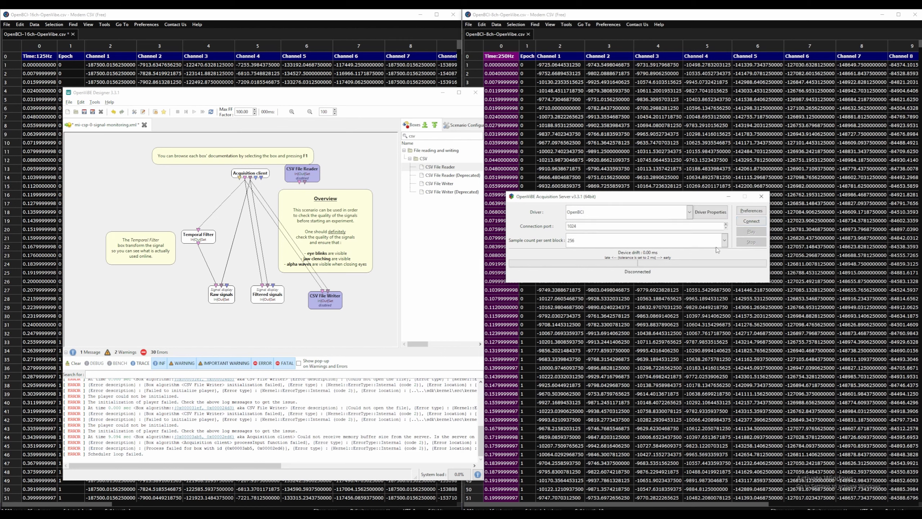
# Reconnect the server to the OpenBCI device, start streaming and run the scenario to watch how the signals update
pyautogui.click(754, 222)
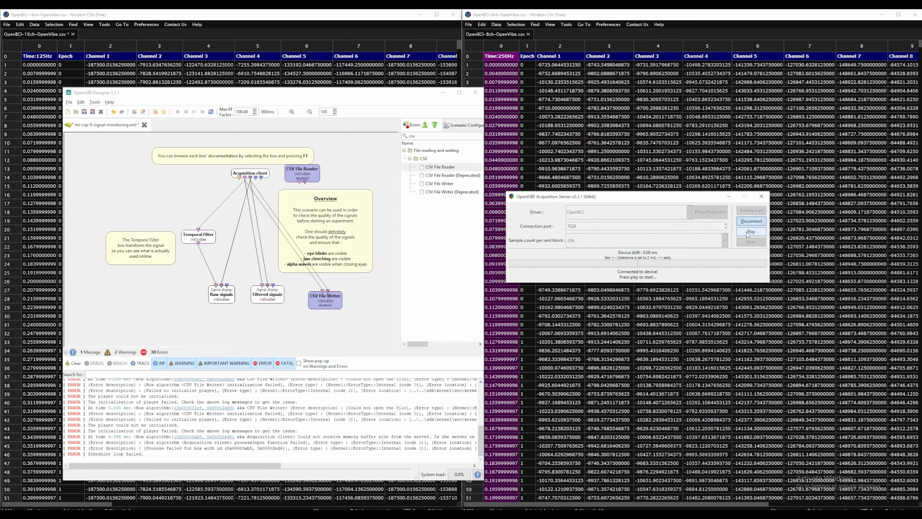
pyautogui.click(750, 231)
pyautogui.click(194, 111)
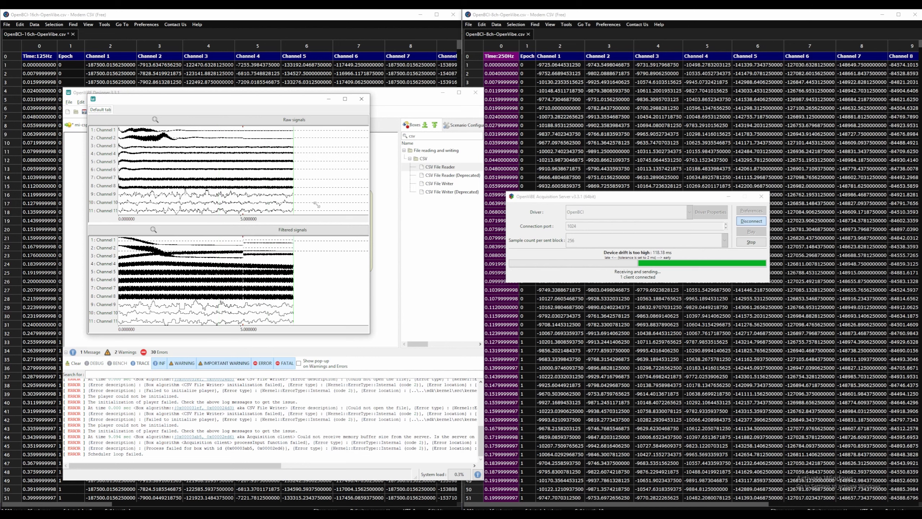
# Stop the scenario, disconnect the Acquisition Server and set its sample count per sent block to 32
pyautogui.click(361, 99)
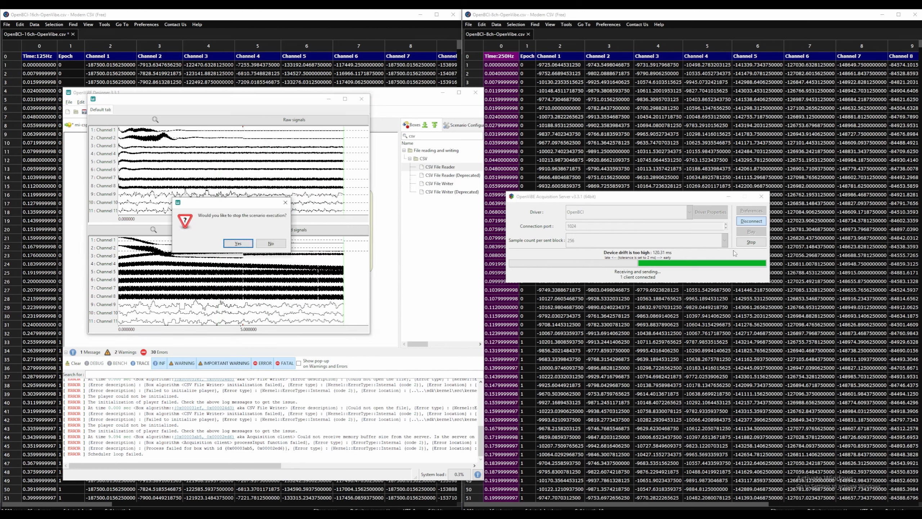
pyautogui.press('Return')
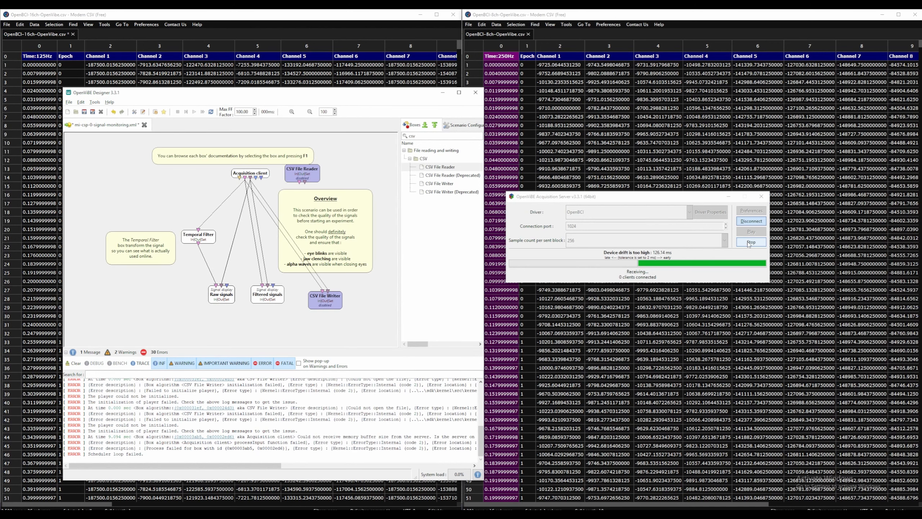
pyautogui.click(750, 243)
pyautogui.click(751, 221)
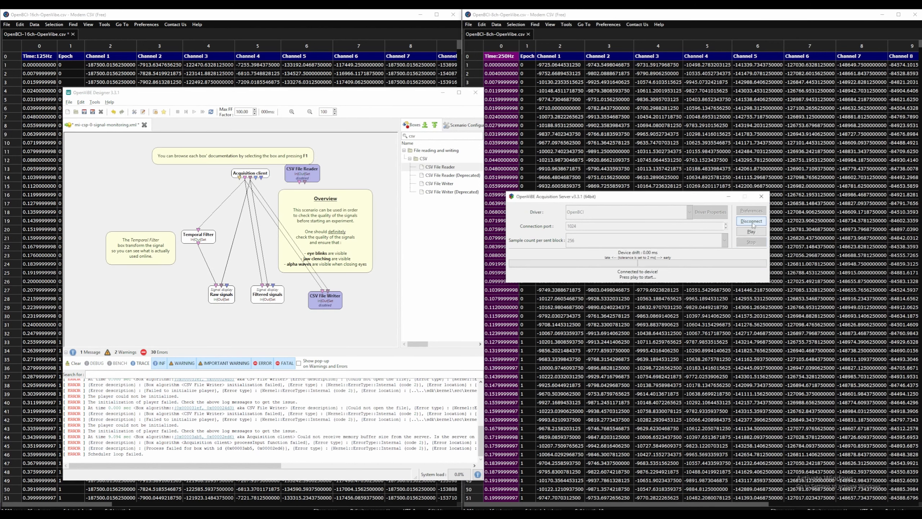
pyautogui.click(725, 243)
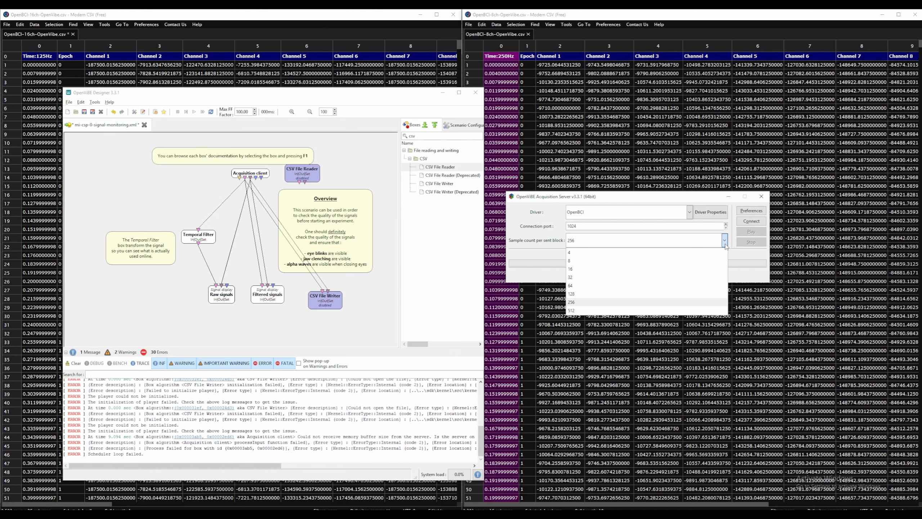
pyautogui.click(646, 278)
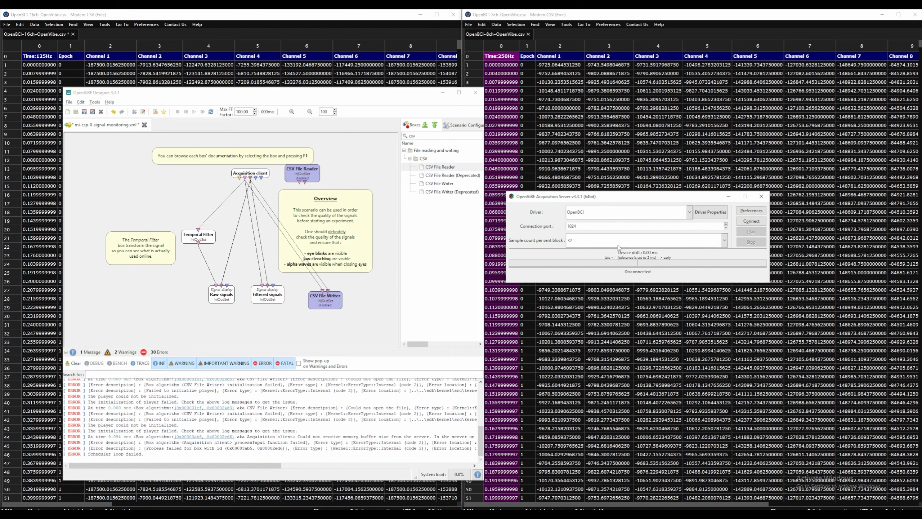
# Minimize the OpenViBE windows and highlight the Epoch column in the 16-channel file and in the 8-channel file
pyautogui.click(761, 196)
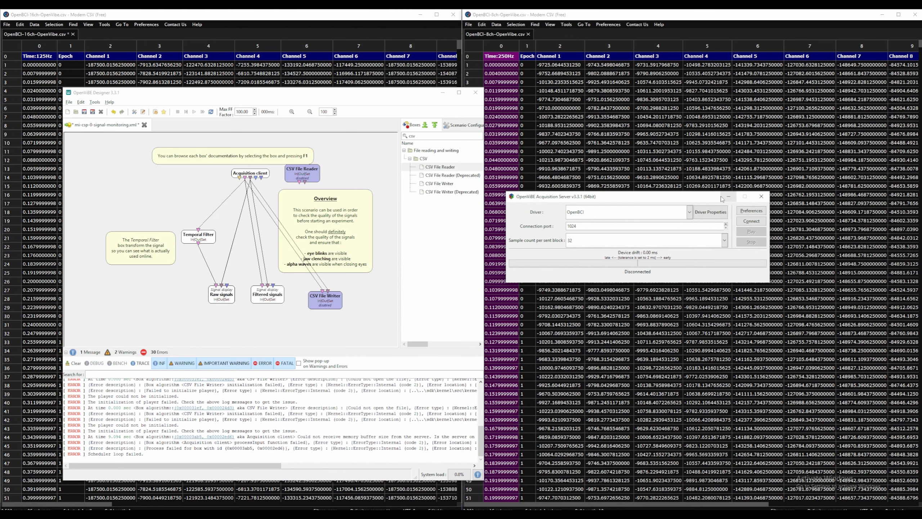
pyautogui.click(440, 92)
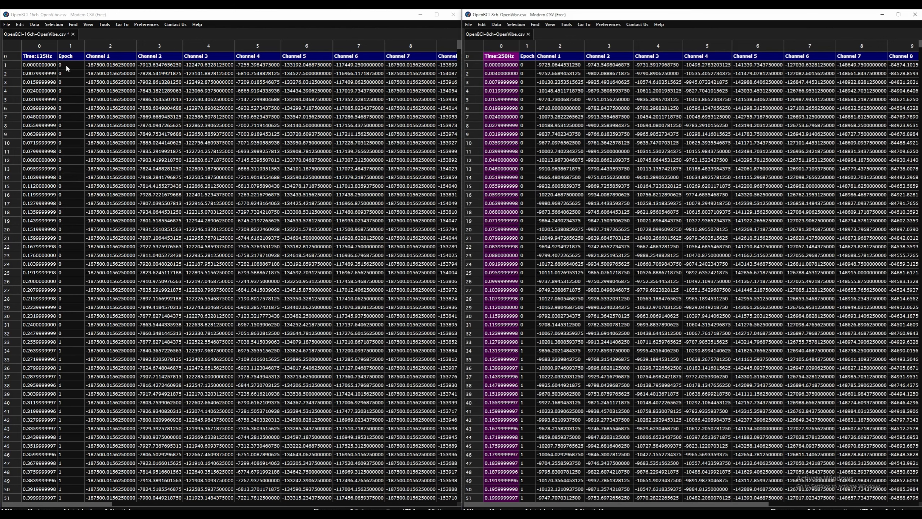
pyautogui.click(71, 46)
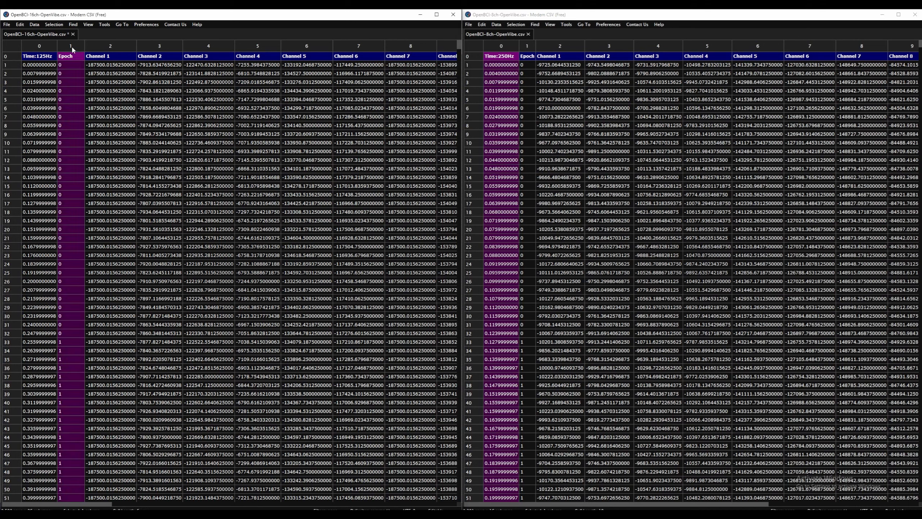
pyautogui.click(508, 46)
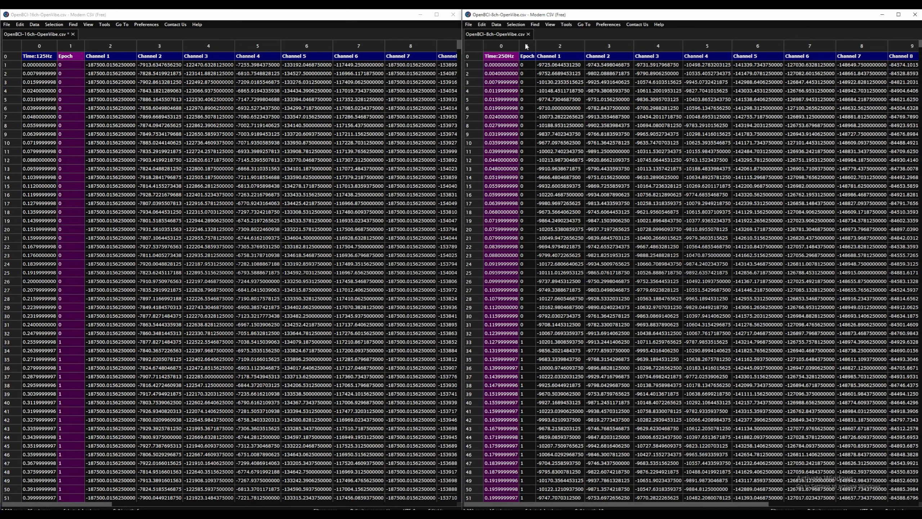
pyautogui.moveTo(526, 46); pyautogui.dragTo(503, 46)
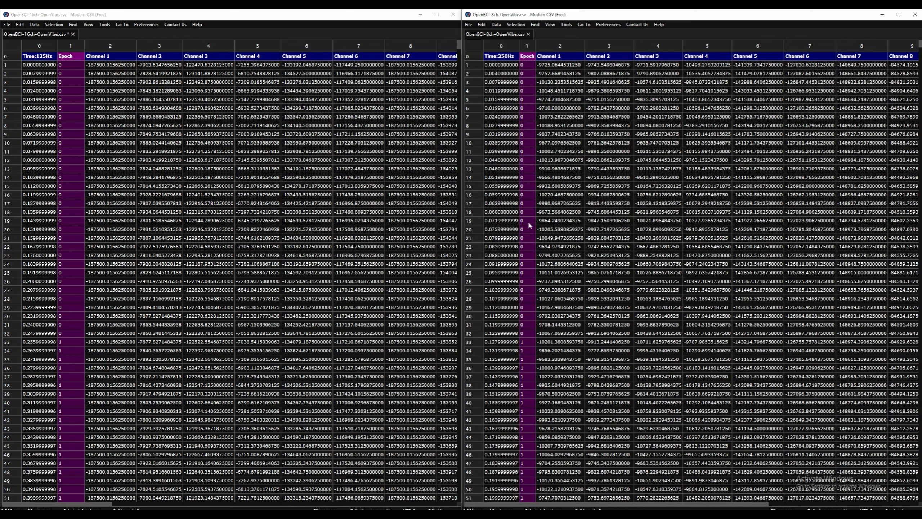
# Highlight the Epoch 0 block in rows 1 to 32 of the 8-channel file and compare it with the server's block size
pyautogui.click(529, 334)
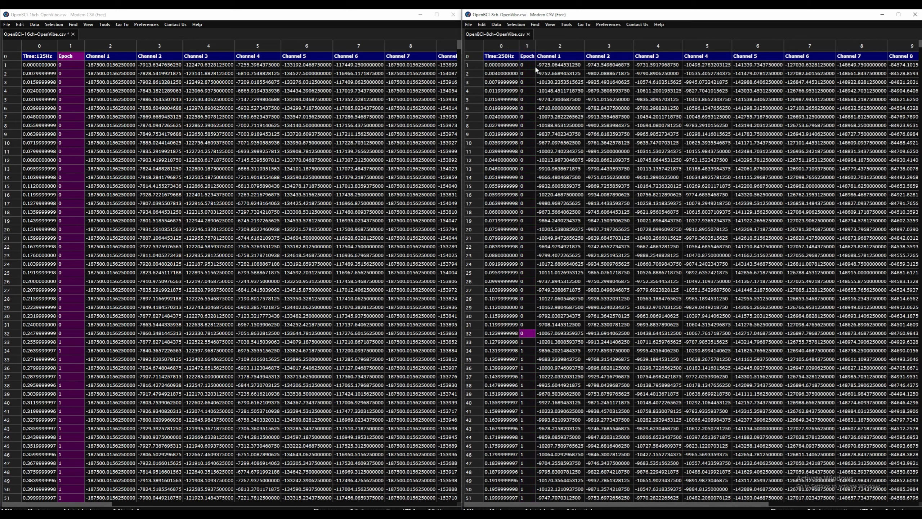
pyautogui.keyDown('shift'); pyautogui.click(529, 68); pyautogui.keyUp('shift')
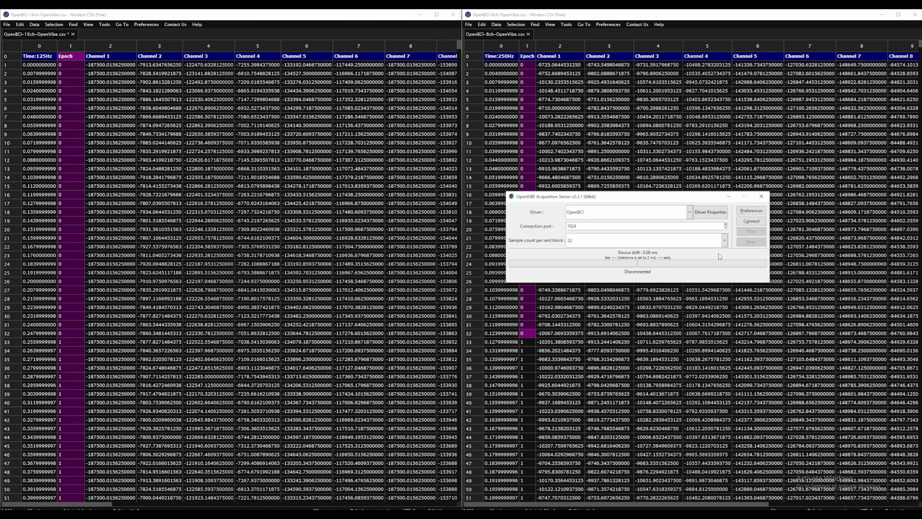
pyautogui.click(732, 198)
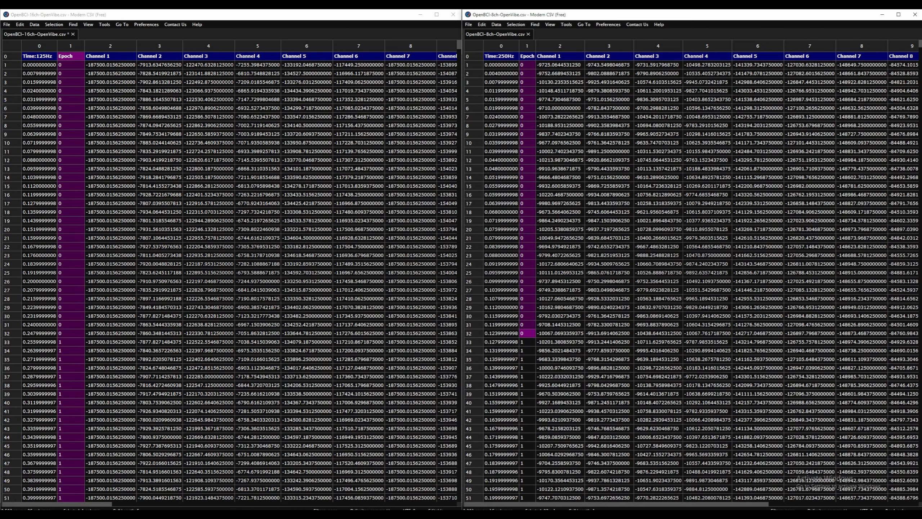
# Highlight the Epoch 99 block in rows 3169 to 3200 at the end of the 8-channel file and check its timestamps
pyautogui.moveTo(920, 44); pyautogui.dragTo(920, 498)
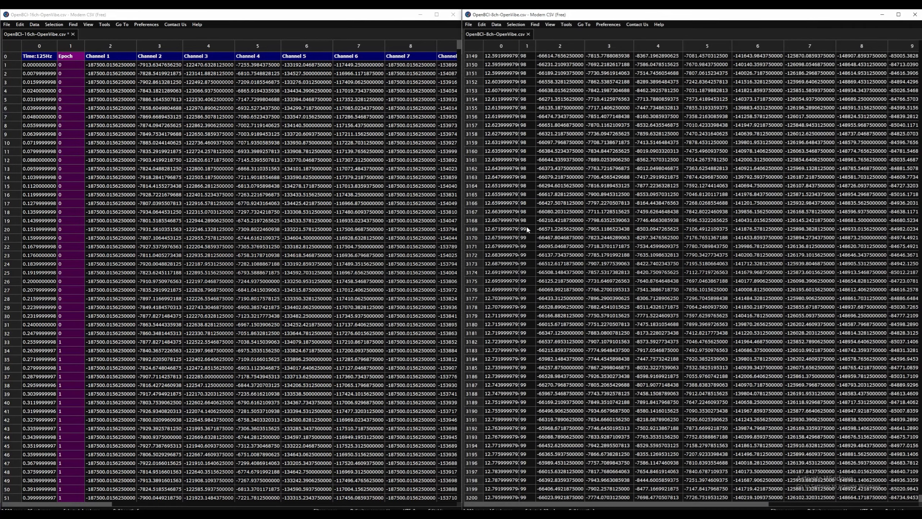
pyautogui.click(522, 230)
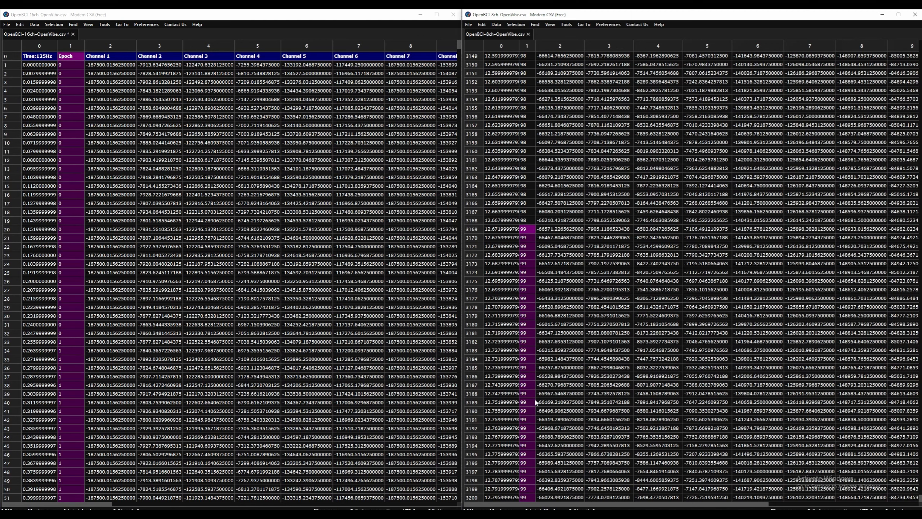
pyautogui.click(511, 489)
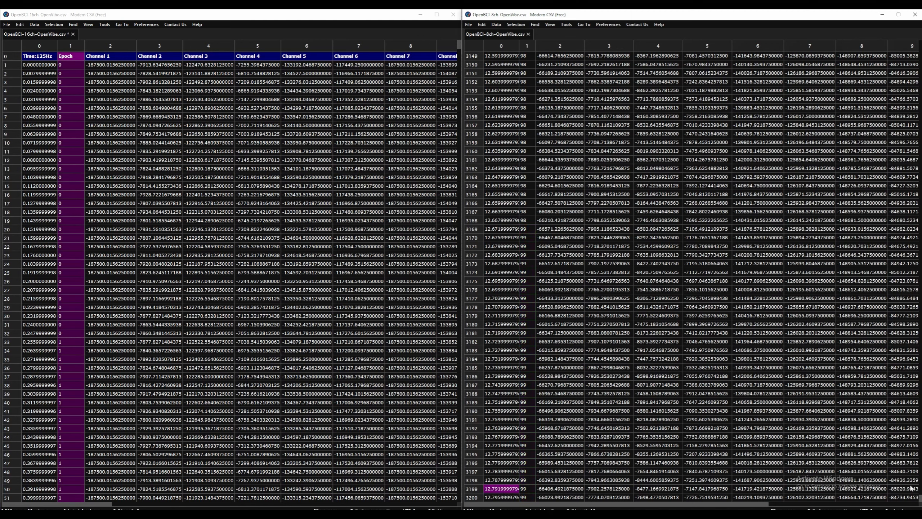
# Return to the start of the 8-channel file and locate the one-second timestamp, selecting it in row 251
pyautogui.moveTo(919, 496); pyautogui.dragTo(912, 21)
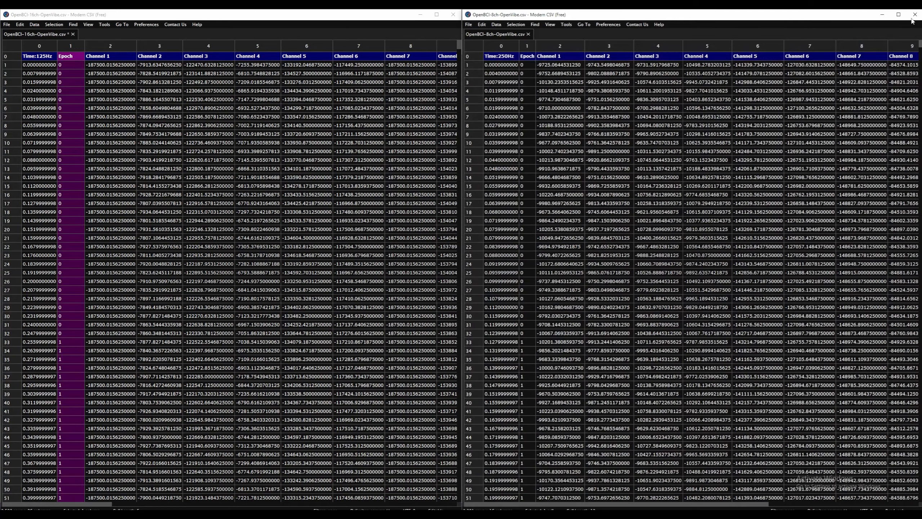
pyautogui.scroll(-4, 485, 295)
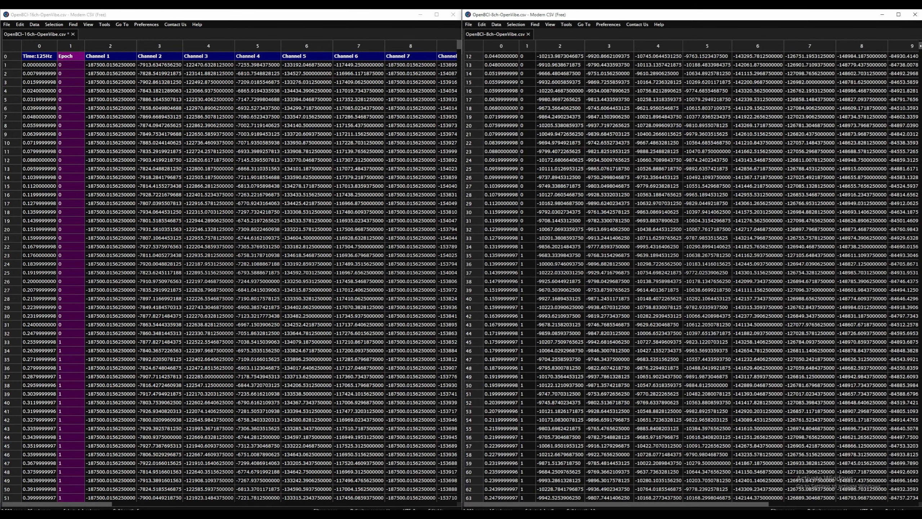
pyautogui.scroll(-20, 693, 278)
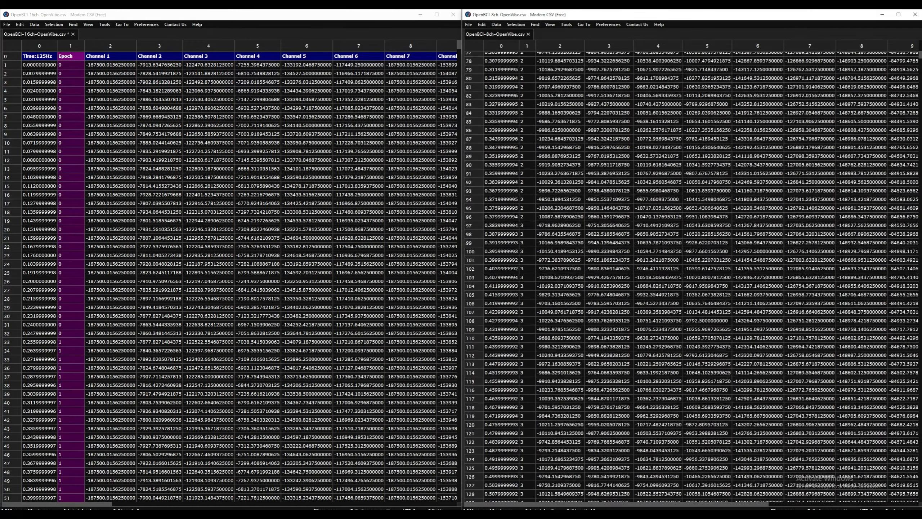
pyautogui.scroll(-20, 647, 175)
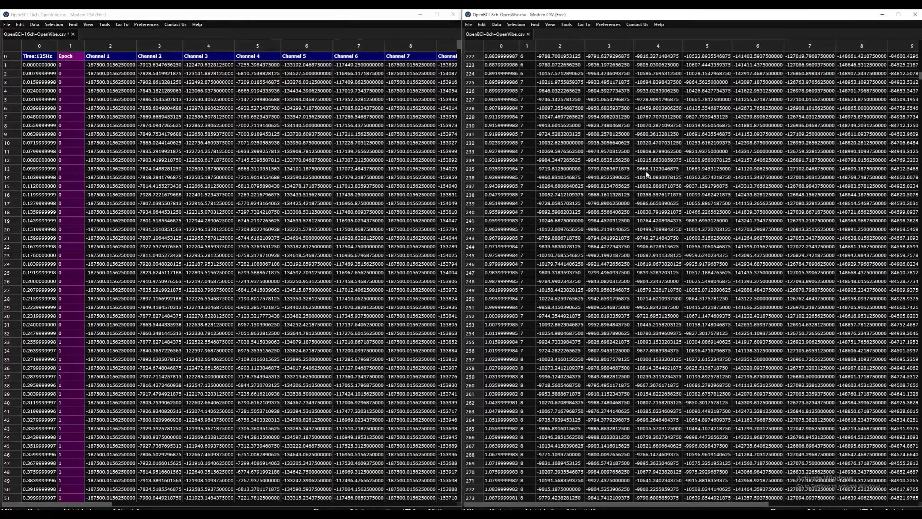
pyautogui.click(495, 302)
pyautogui.click(509, 310)
# Locate the one-second timestamp in the 16-channel file and select it in row 126
pyautogui.click(38, 283)
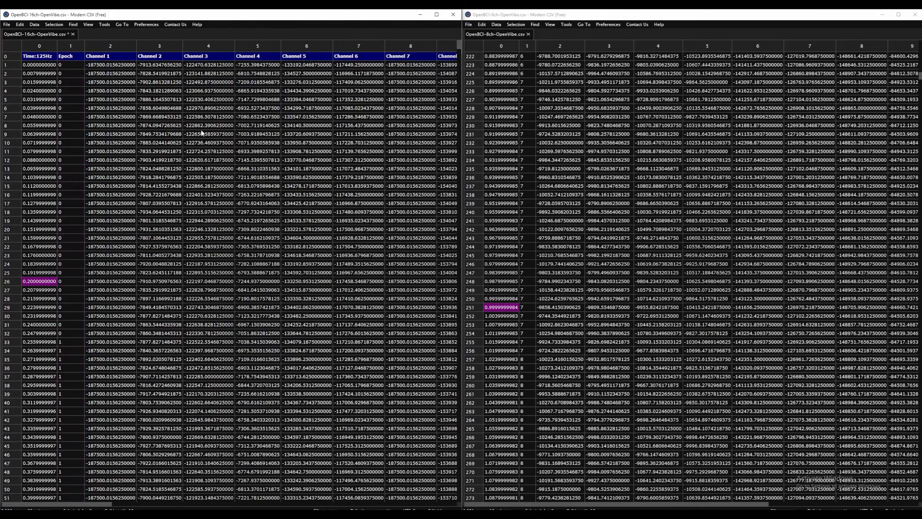
pyautogui.scroll(-9, 66, 291)
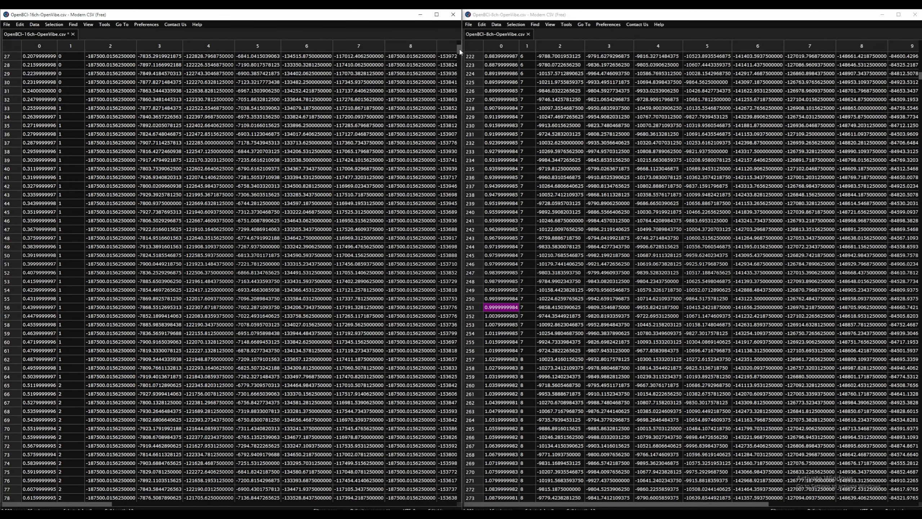
pyautogui.moveTo(459, 49); pyautogui.dragTo(461, 65)
pyautogui.scroll(4, 32, 255)
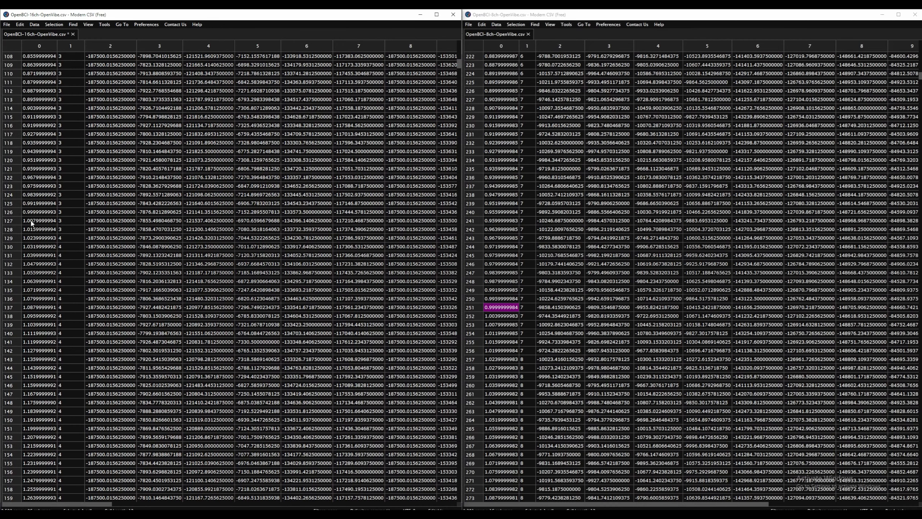
pyautogui.click(12, 230)
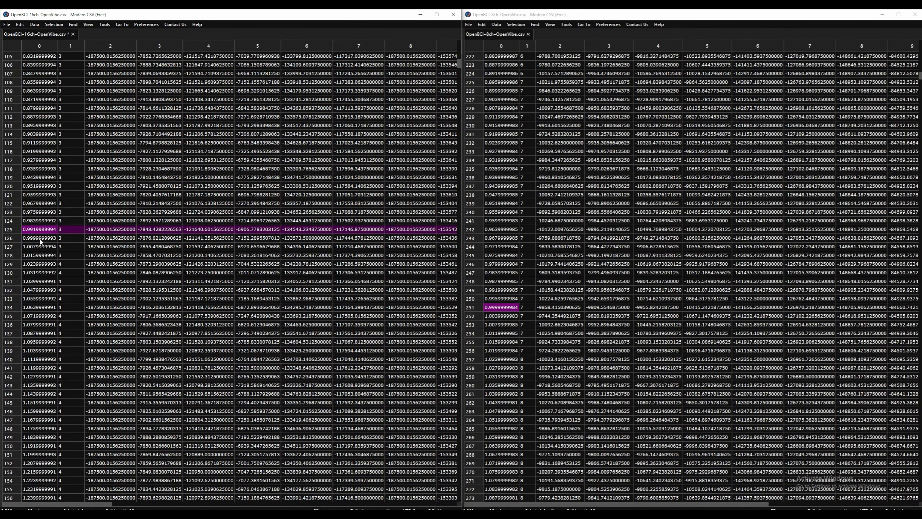
pyautogui.click(40, 239)
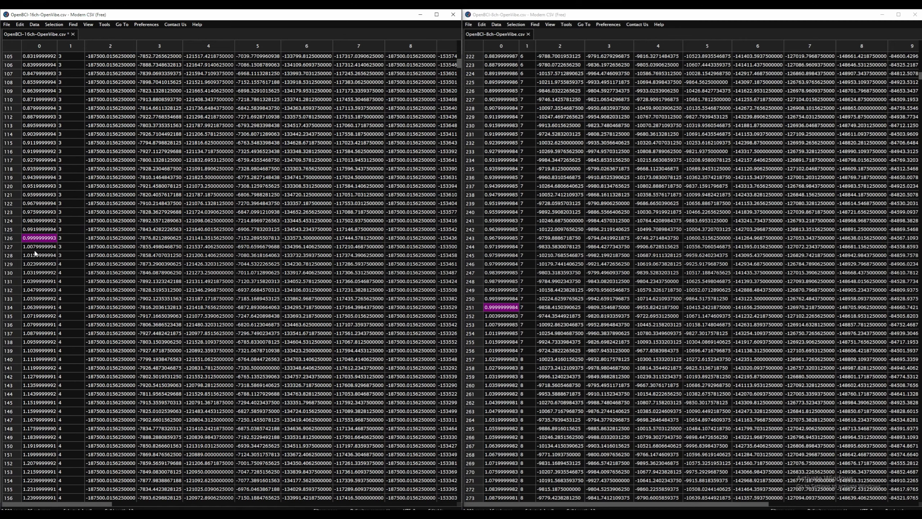
# Select the timestamp in row 127 of the 16-channel file, and return both files to their first rows
pyautogui.click(35, 249)
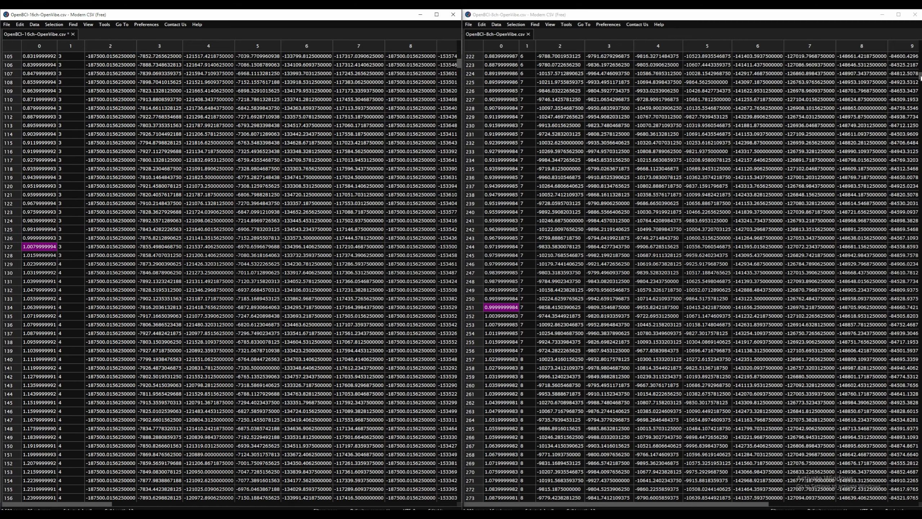
pyautogui.moveTo(921, 78); pyautogui.dragTo(921, 42)
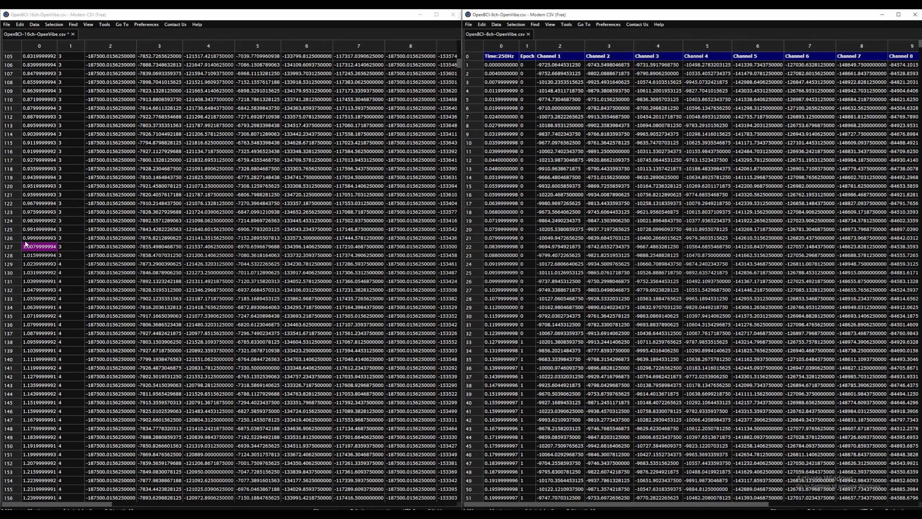
pyautogui.moveTo(459, 63); pyautogui.dragTo(460, 44)
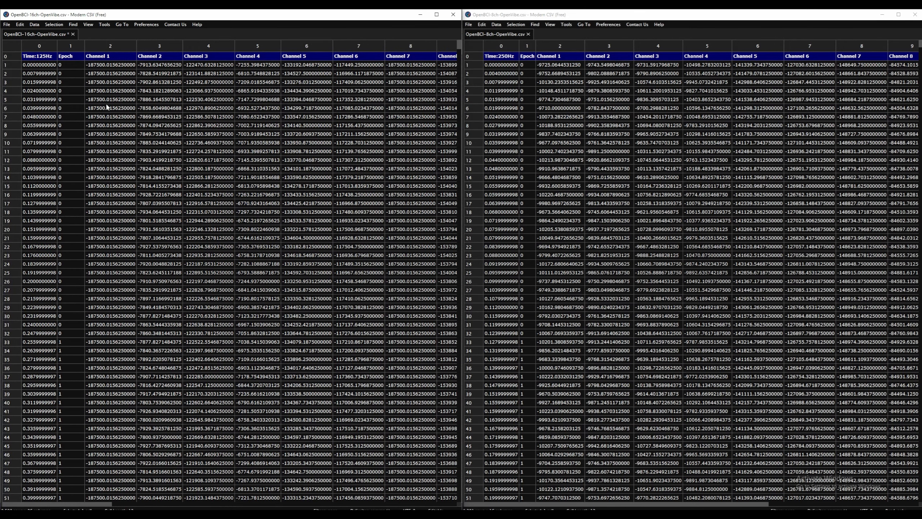
# Calculate 1/125 in Calculator and compare the result with the timestamps in rows 2 and 3 of the 16-channel file
pyautogui.hotkey('alt', 'Tab')
pyautogui.press('super')
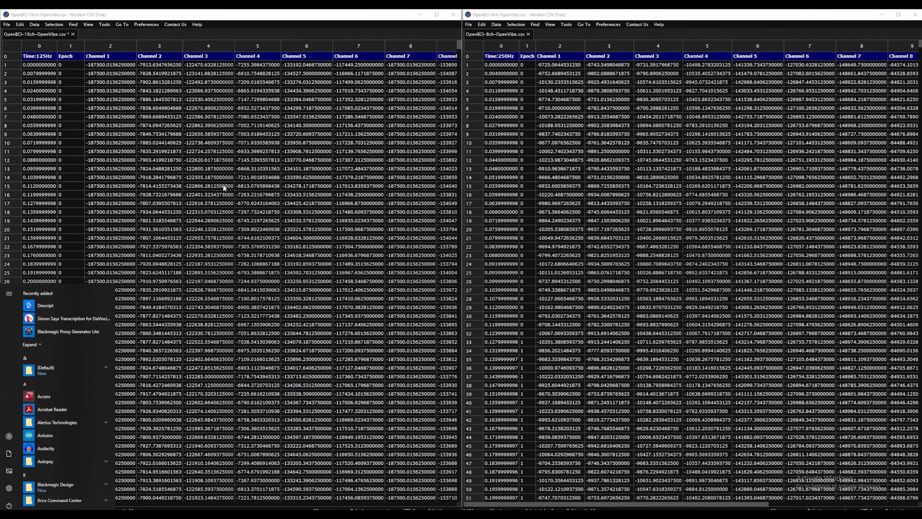
pyautogui.write('CA')
pyautogui.click(78, 335)
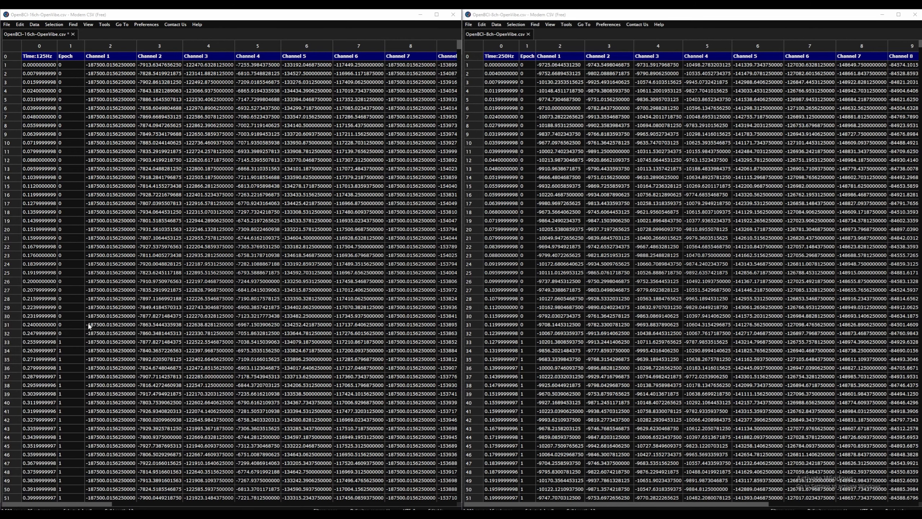
pyautogui.moveTo(311, 142); pyautogui.dragTo(127, 82)
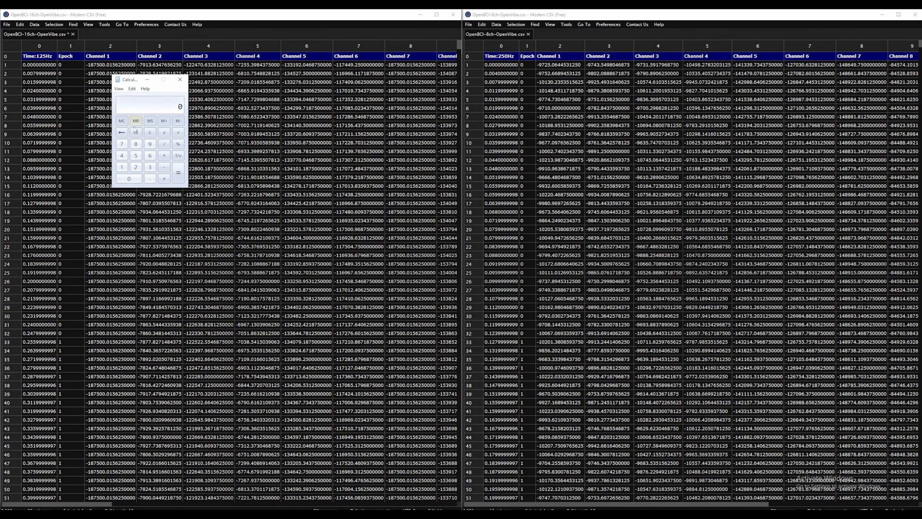
pyautogui.click(122, 166)
pyautogui.write('/125')
pyautogui.click(178, 176)
pyautogui.click(31, 77)
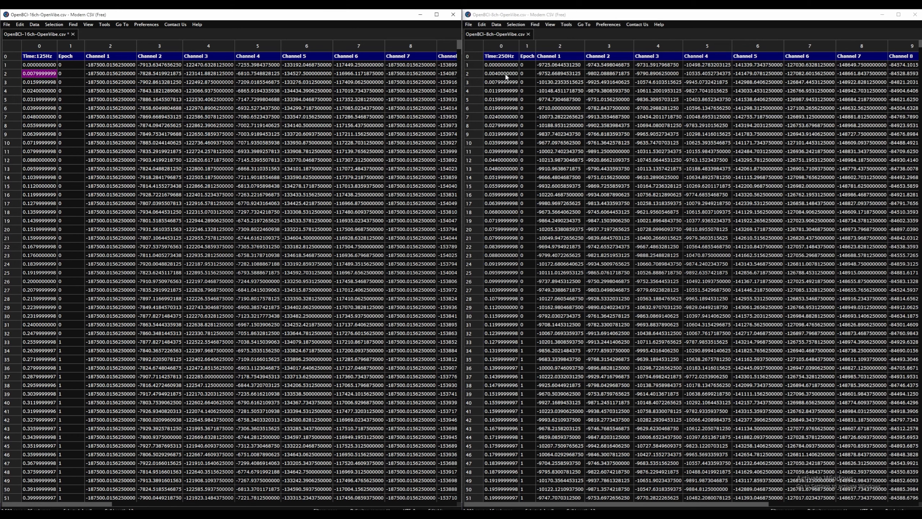
pyautogui.click(38, 82)
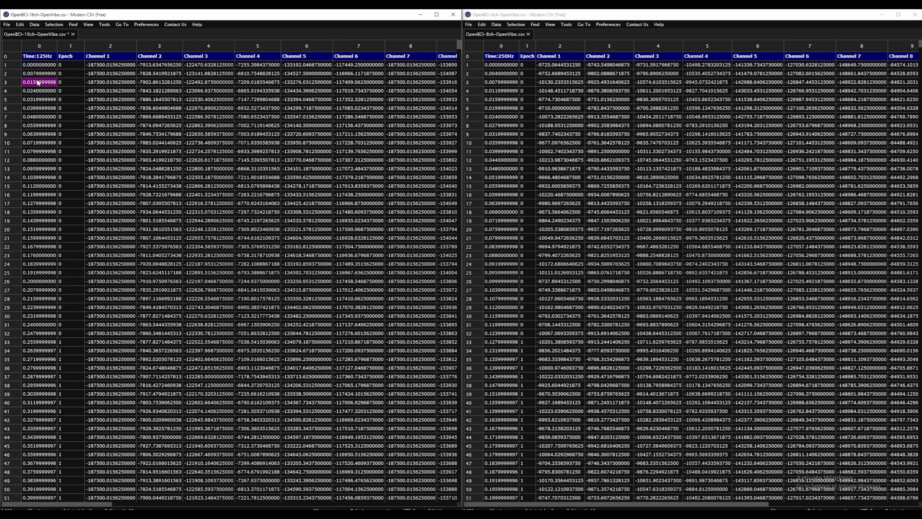
# Calculate 1/250 in Calculator and compare the result with the timestamp in row 2 of the 8-channel file
pyautogui.hotkey('alt', 'Tab')
pyautogui.click(136, 167)
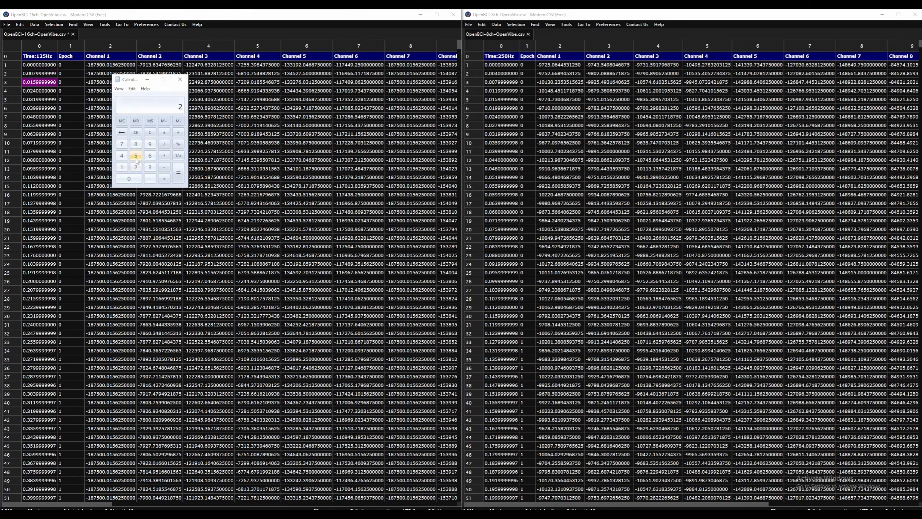
pyautogui.click(136, 157)
pyautogui.click(134, 178)
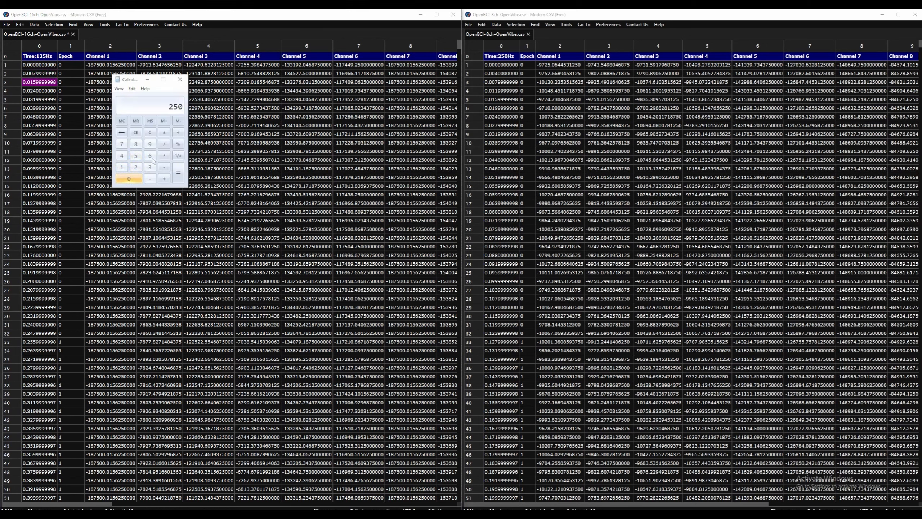
pyautogui.click(165, 144)
pyautogui.click(122, 167)
pyautogui.click(164, 143)
pyautogui.click(136, 167)
pyautogui.click(136, 156)
pyautogui.click(129, 179)
pyautogui.click(178, 172)
pyautogui.click(498, 75)
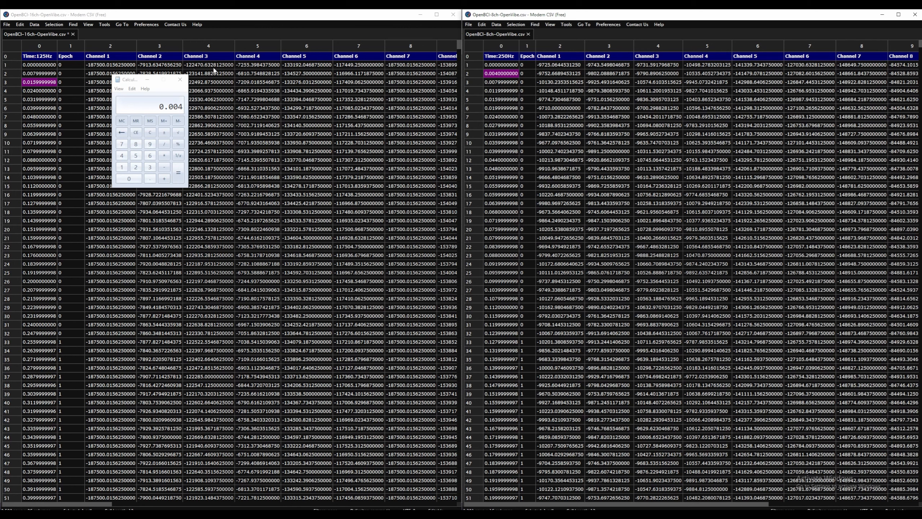
pyautogui.click(152, 81)
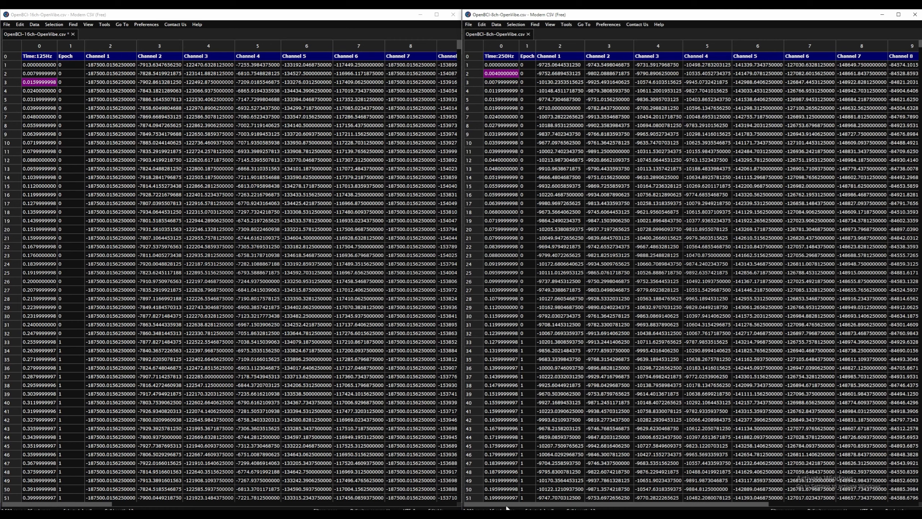
# Check the last columns of both files and highlight the channel columns of the 16-channel file from Channel 19 back to Channel 1
pyautogui.moveTo(510, 505); pyautogui.dragTo(698, 505)
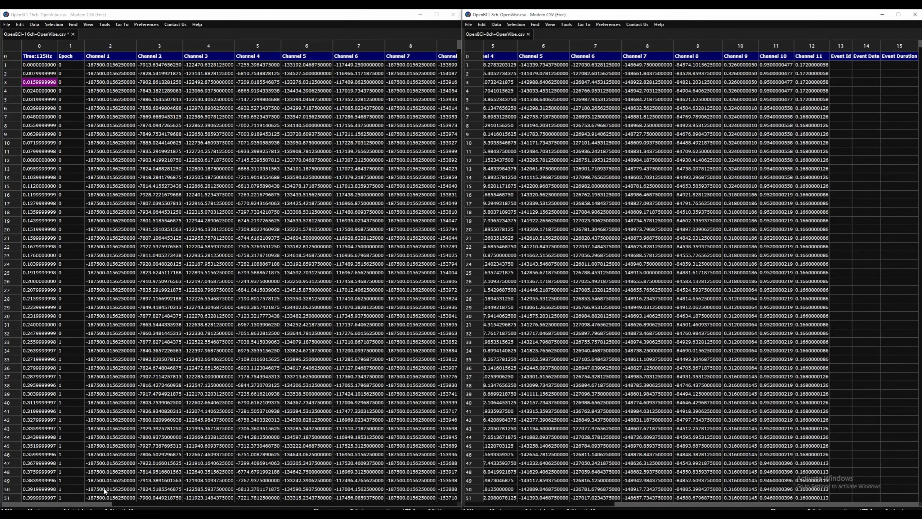
pyautogui.moveTo(103, 504); pyautogui.dragTo(303, 486)
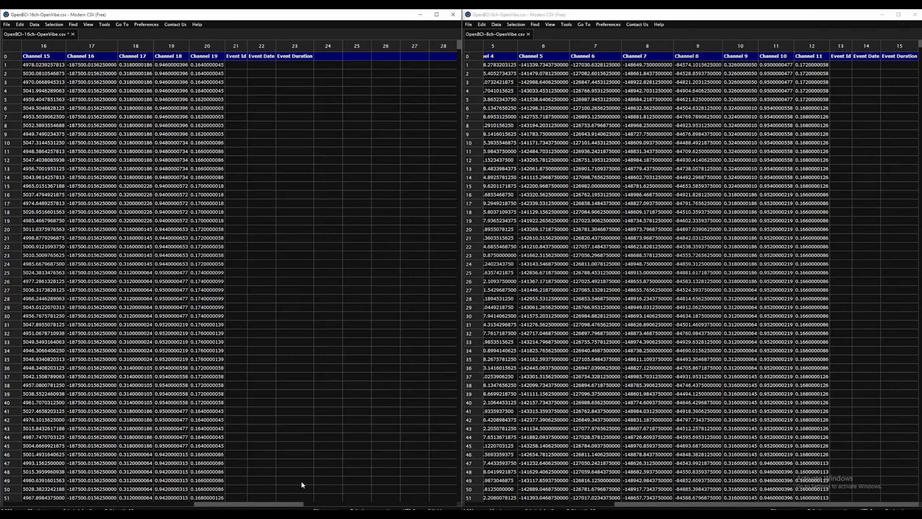
pyautogui.click(213, 46)
pyautogui.moveTo(117, 50); pyautogui.dragTo(55, 58)
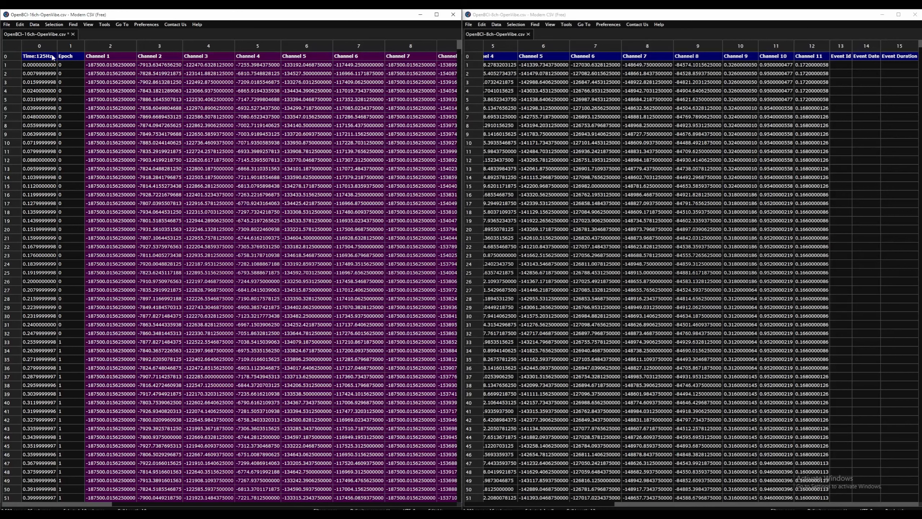
# Highlight the Time:125Hz header in the 16-channel file and the Time:250Hz header in the 8-channel file
pyautogui.click(43, 59)
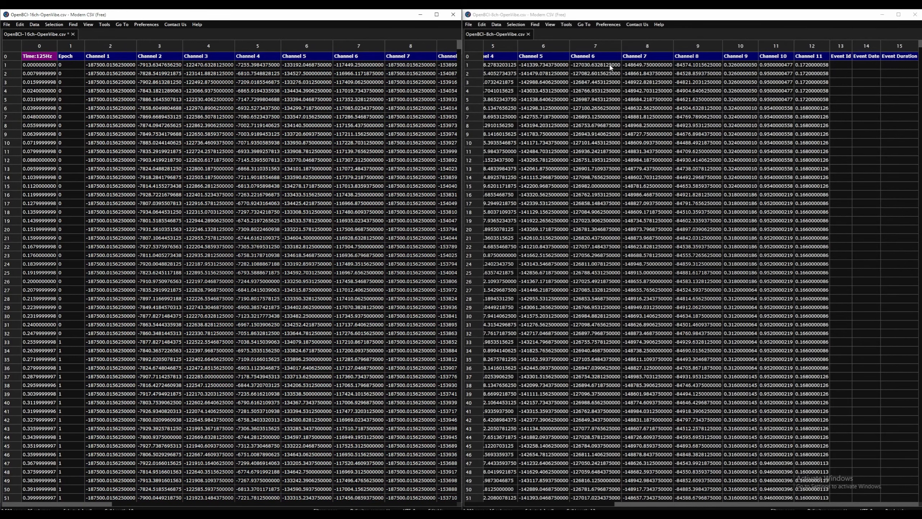
pyautogui.moveTo(662, 504); pyautogui.dragTo(503, 504)
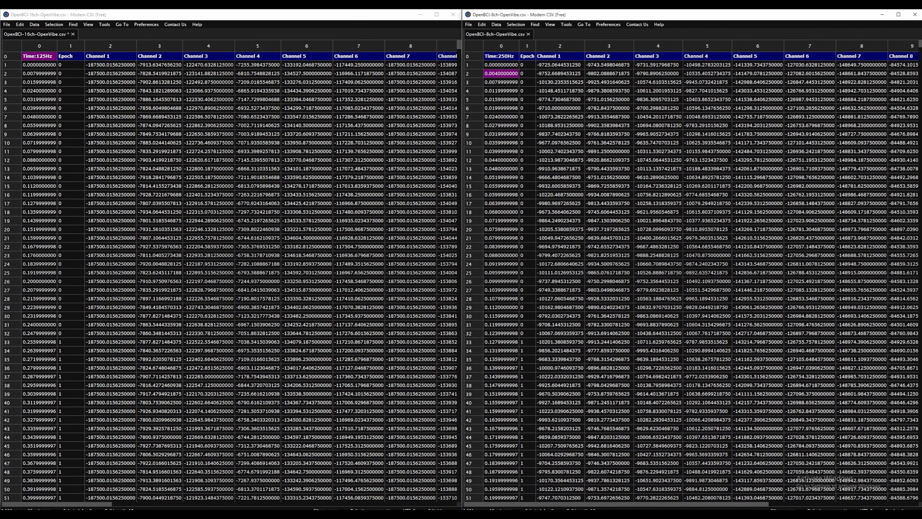
pyautogui.click(502, 57)
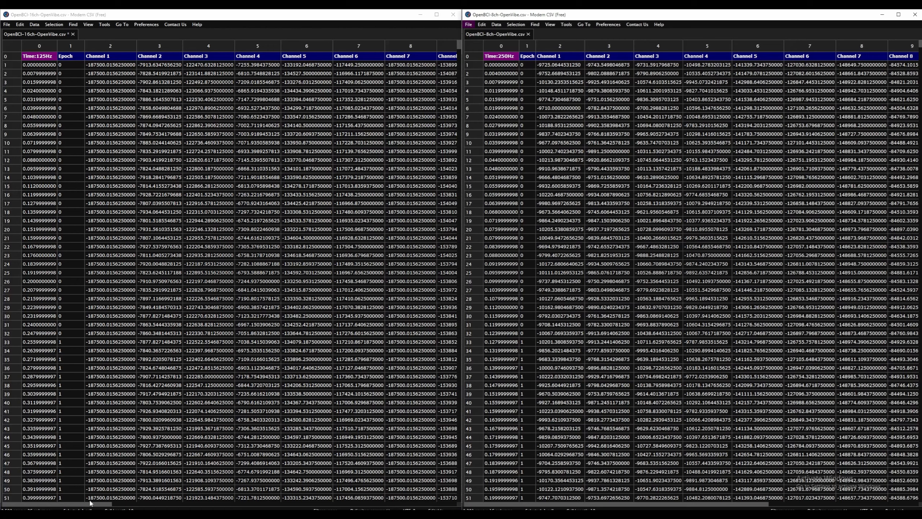
# Switch to File Explorer and open OpenBCI-RAW-2022-07-28_17-47-43.txt from the OpenBCI Cyton RAW folder in Notepad
pyautogui.click(273, 485)
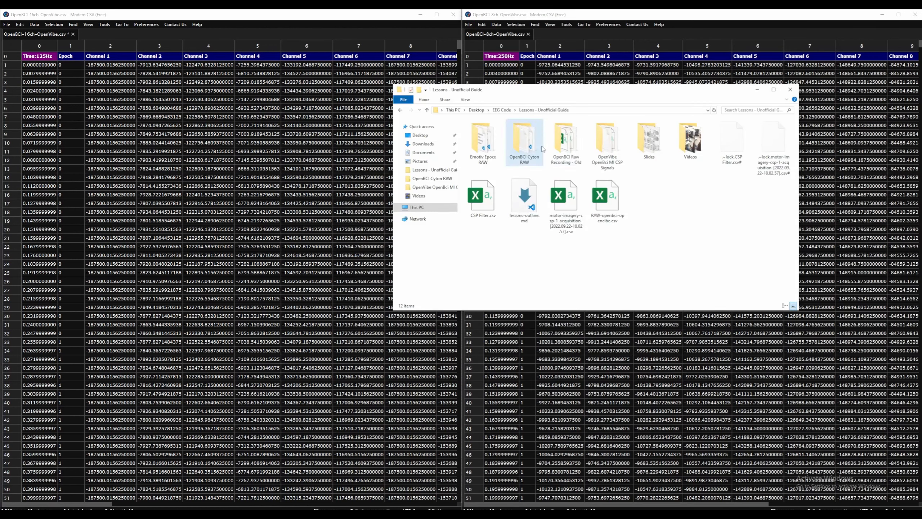
pyautogui.doubleClick(534, 142)
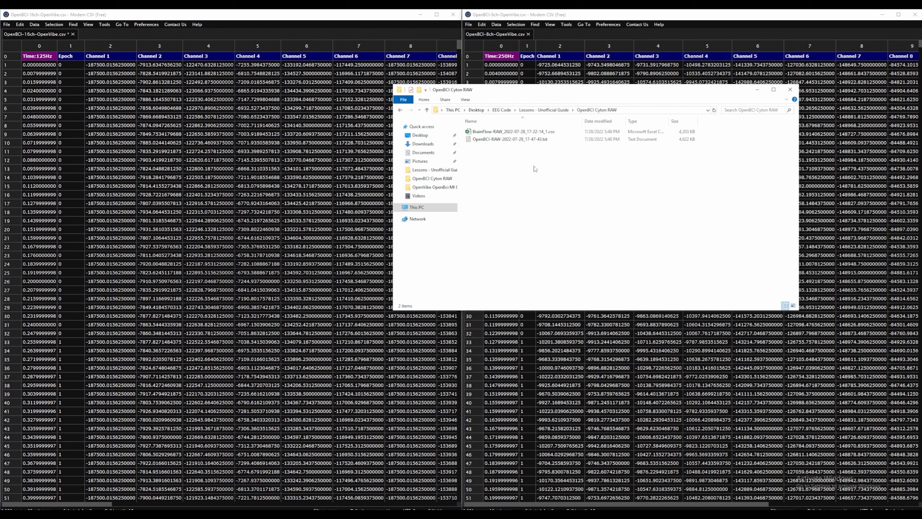
pyautogui.doubleClick(522, 140)
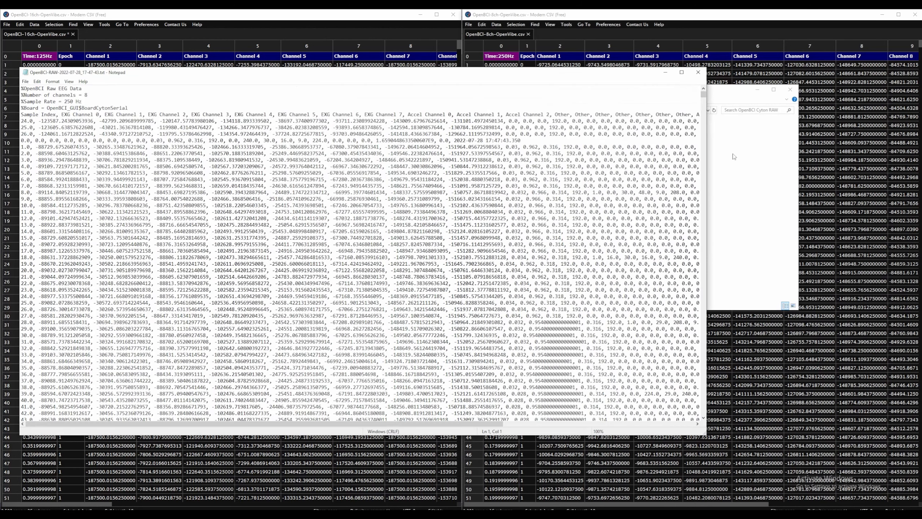
pyautogui.click(757, 90)
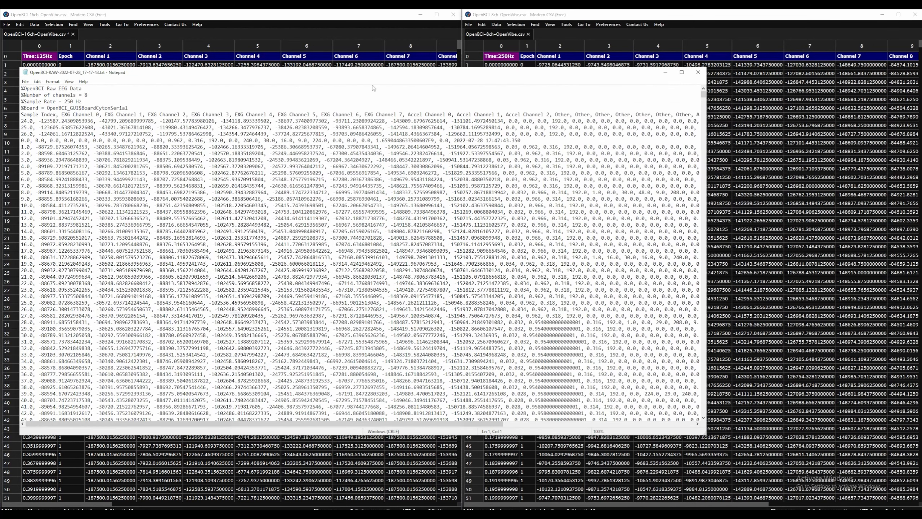
# Highlight the four metadata lines at the start of the raw text file and examine its sample rate entry
pyautogui.moveTo(340, 76); pyautogui.dragTo(413, 76)
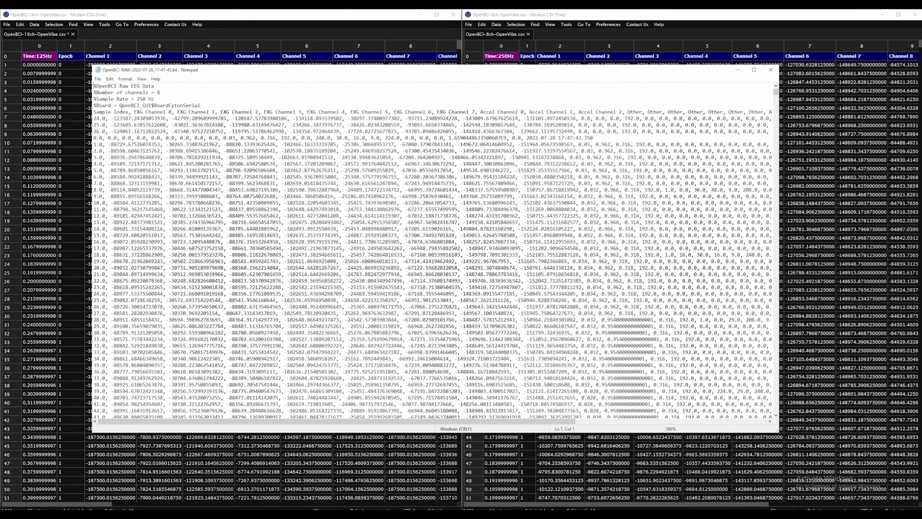
pyautogui.moveTo(203, 105); pyautogui.dragTo(93, 78)
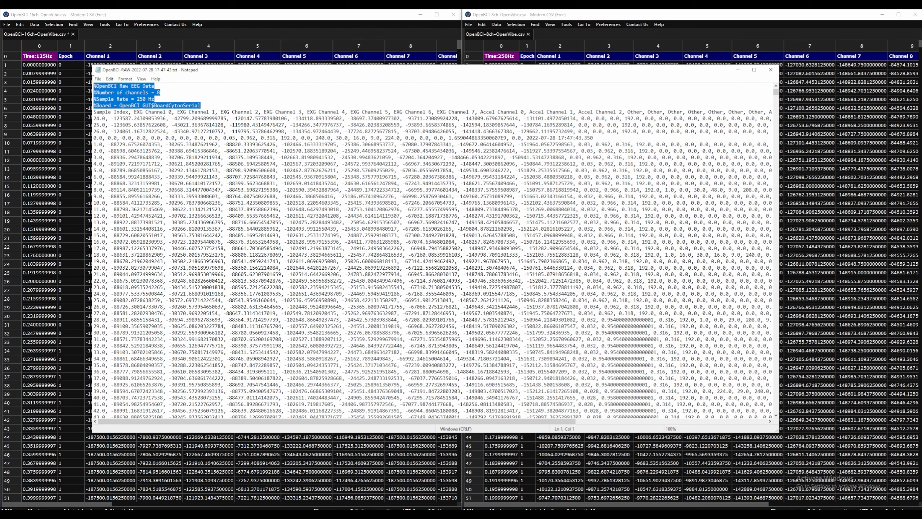
pyautogui.click(129, 98)
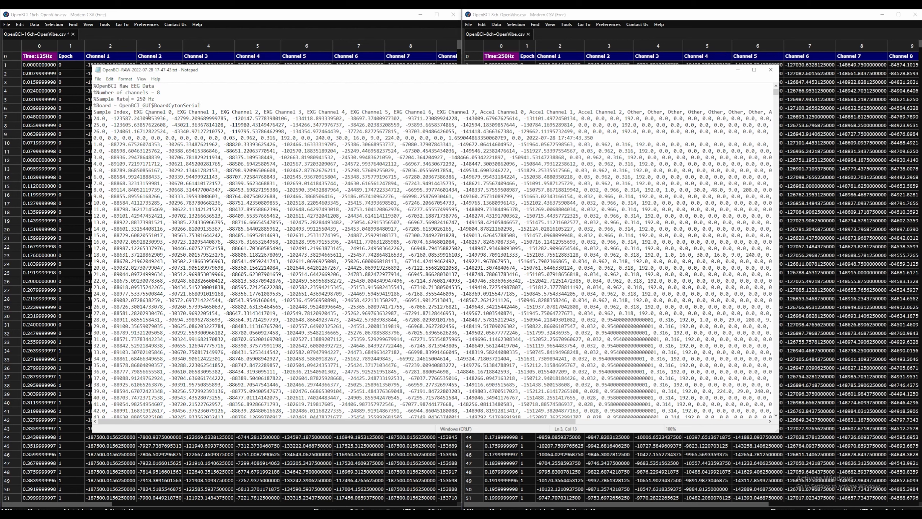
# Open OpenBCI-RAW-2022-07-28_17-47-43.txt in Modern CSV alongside the 16-channel file, and clear the Explorer and Notepad windows away
pyautogui.click(105, 17)
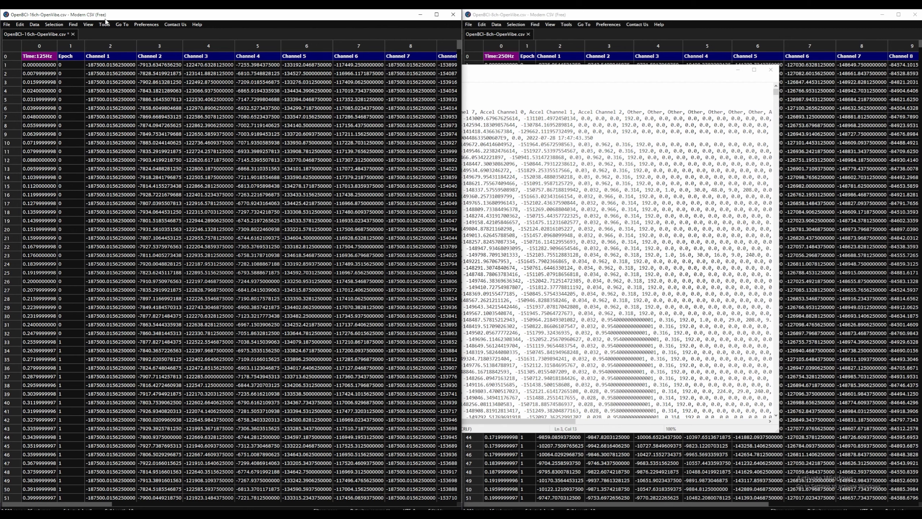
pyautogui.click(5, 25)
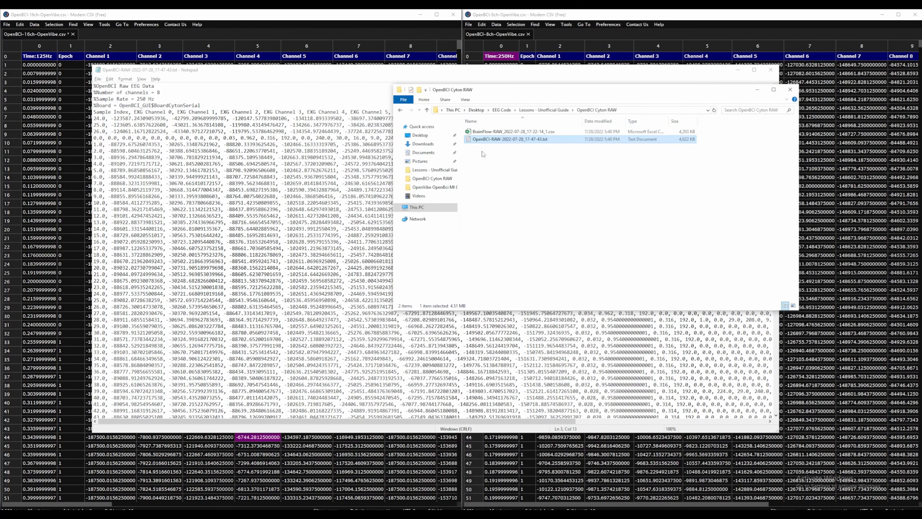
pyautogui.moveTo(100, 34); pyautogui.dragTo(100, 35)
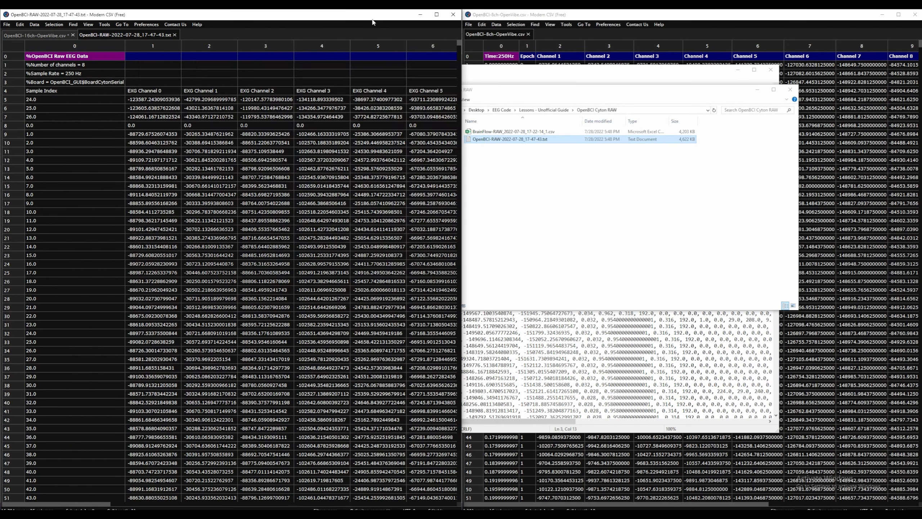
pyautogui.click(758, 89)
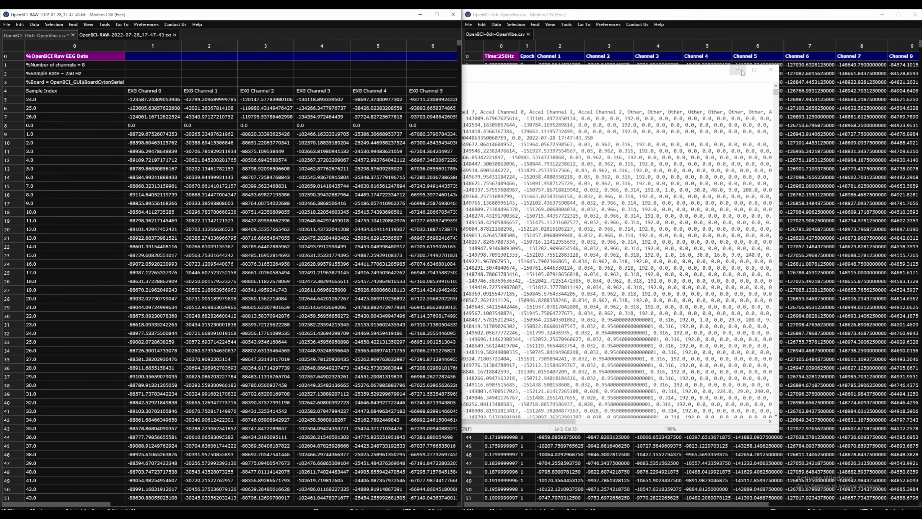
pyautogui.click(738, 70)
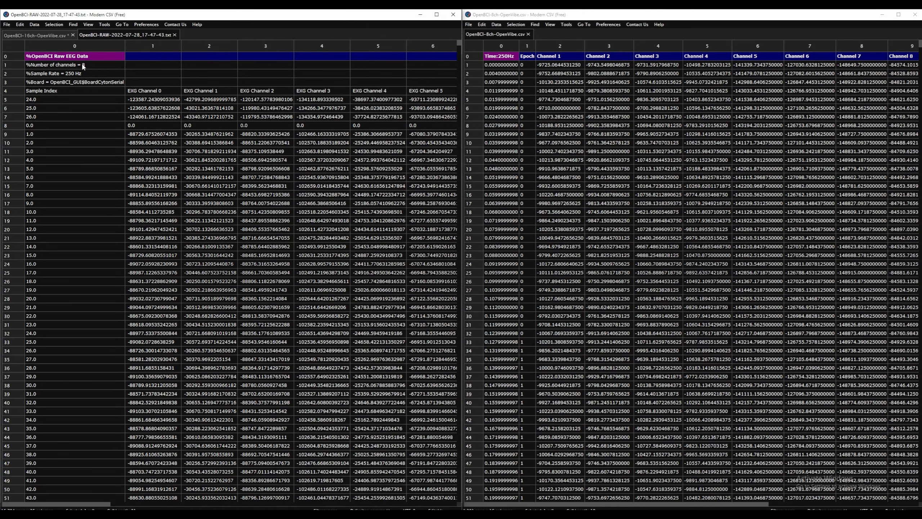
# Select the Sample Index header in row 4 of the raw file and examine the index values below it
pyautogui.click(75, 44)
pyautogui.click(74, 91)
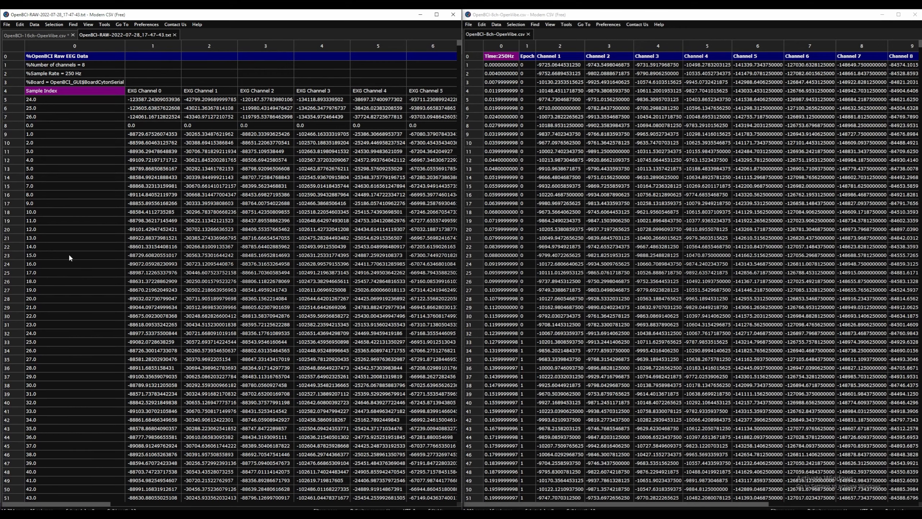
pyautogui.scroll(-1, 66, 261)
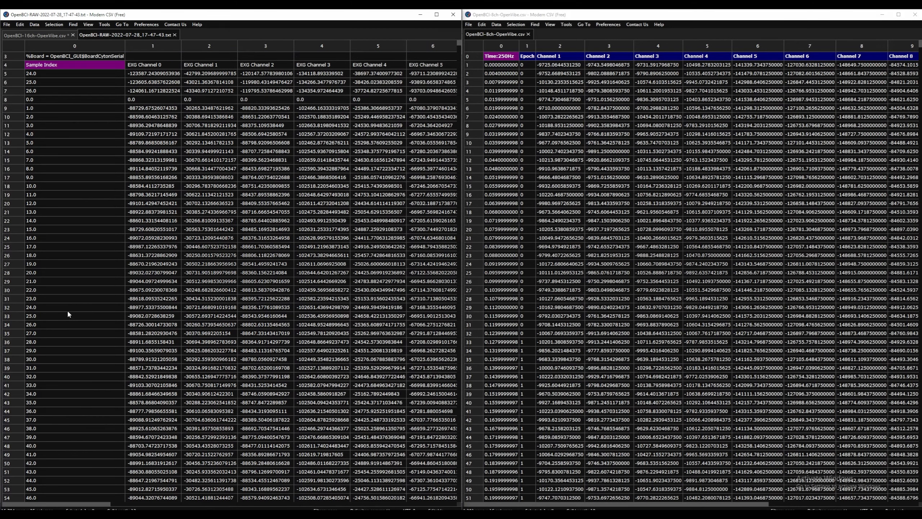
pyautogui.scroll(1, 67, 310)
# Highlight the EXG Channel 0 column and review the raw file's remaining EXG, Accel, Analog and Timestamp columns
pyautogui.click(146, 42)
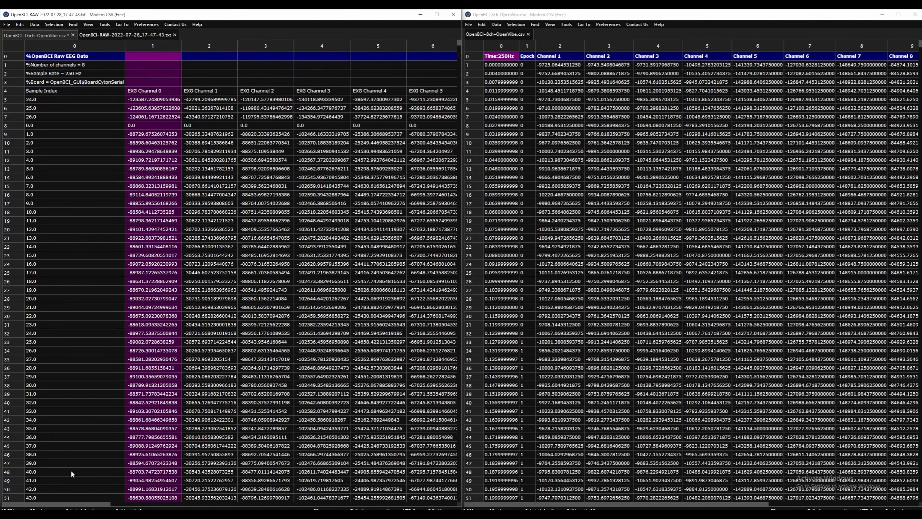
pyautogui.moveTo(81, 506); pyautogui.dragTo(171, 506)
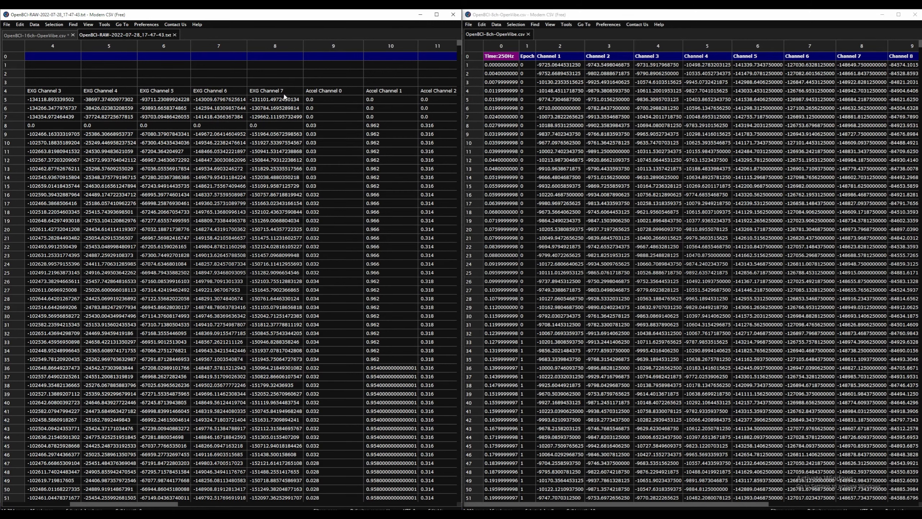
pyautogui.moveTo(159, 507); pyautogui.dragTo(280, 506)
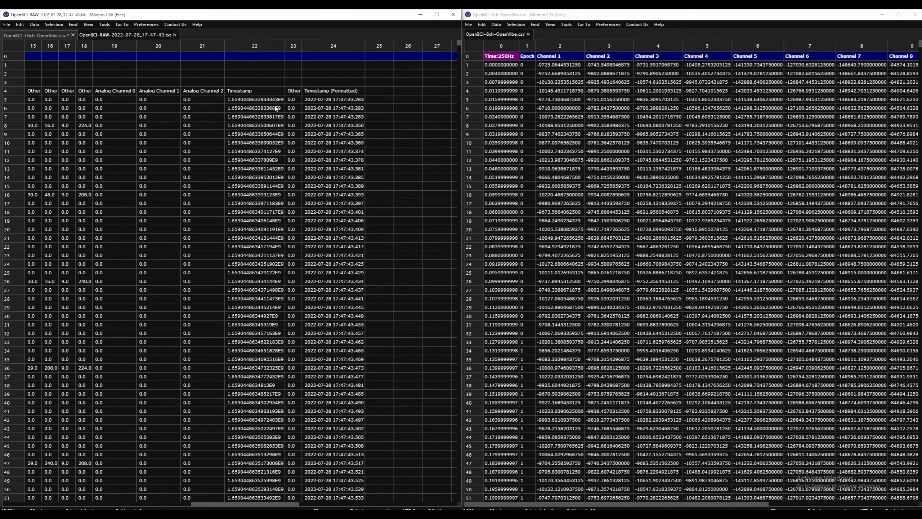
# Highlight the raw file's Timestamp column and examine the format of its values, starting from the first entry in row 5
pyautogui.click(250, 56)
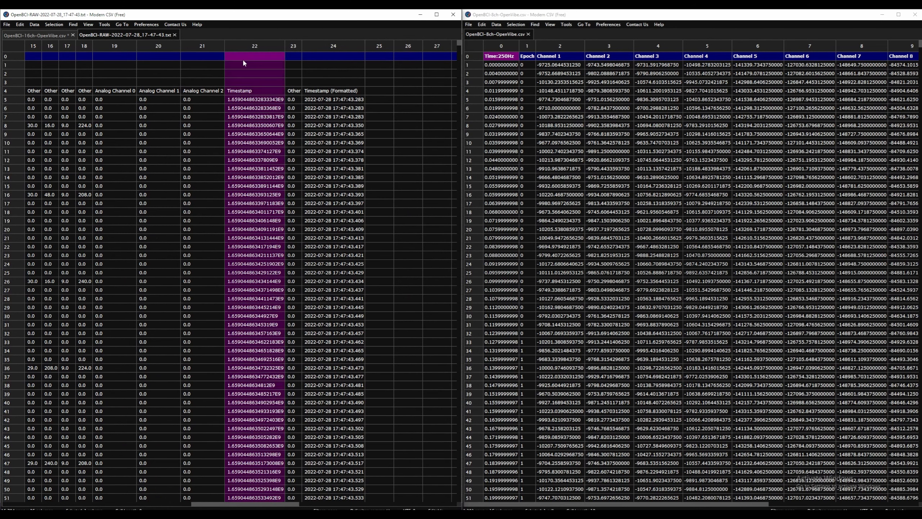
pyautogui.click(256, 102)
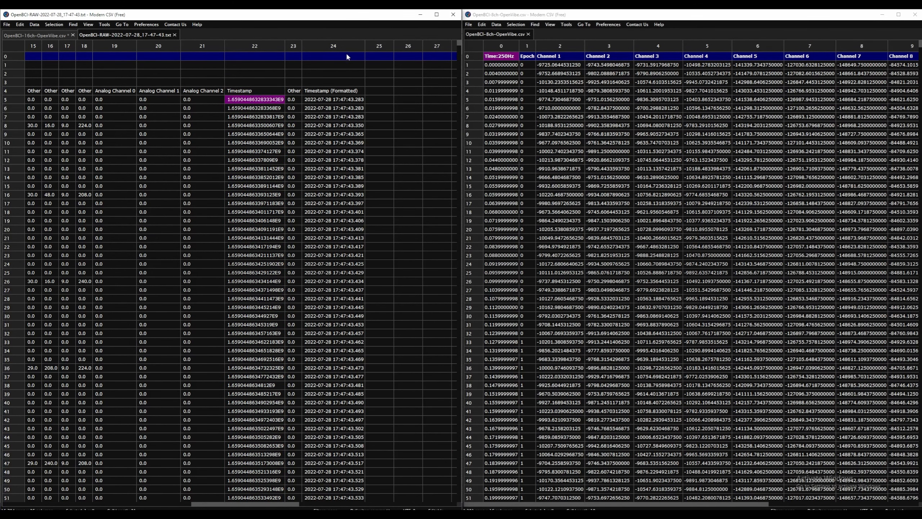
pyautogui.click(328, 44)
pyautogui.click(248, 46)
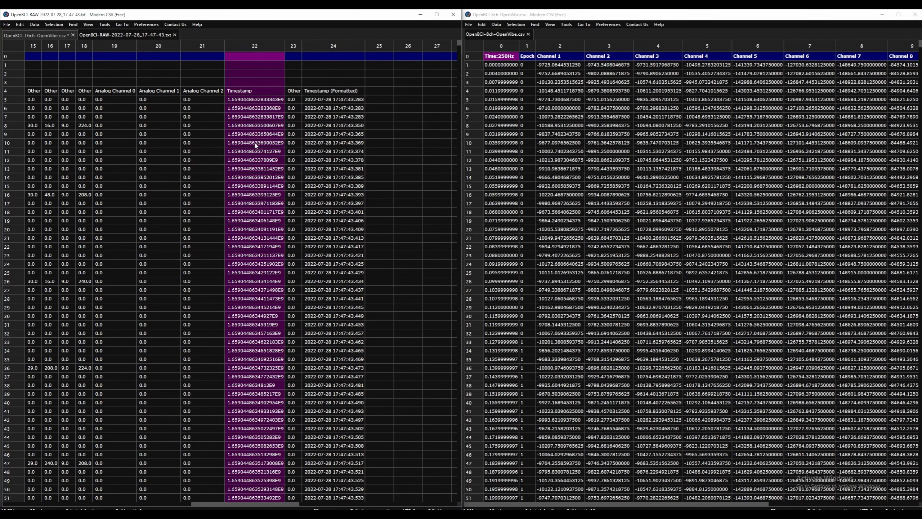
# Select entries in the Timestamp (Formatted) column, including rows 5 and 23, and examine how the recorded date and time progress
pyautogui.click(328, 152)
pyautogui.scroll(-2, 337, 161)
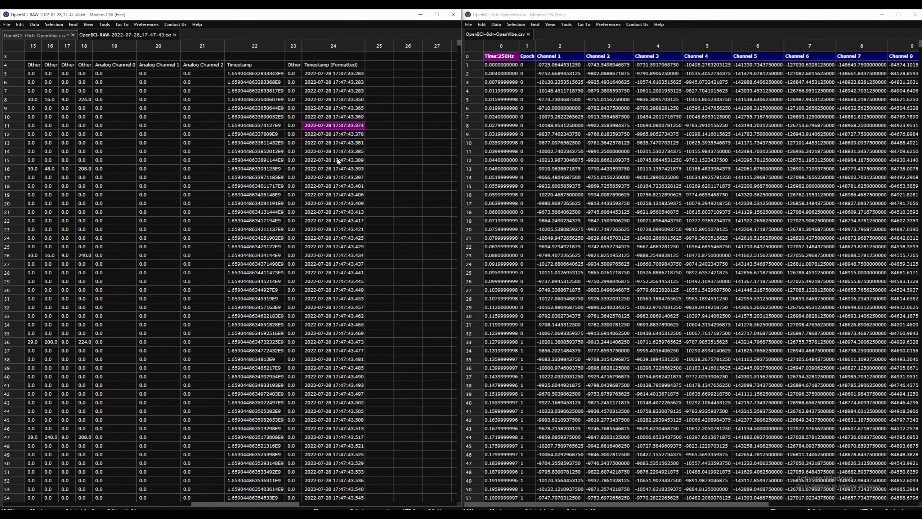
pyautogui.scroll(1, 337, 162)
pyautogui.scroll(1, 337, 161)
pyautogui.click(330, 100)
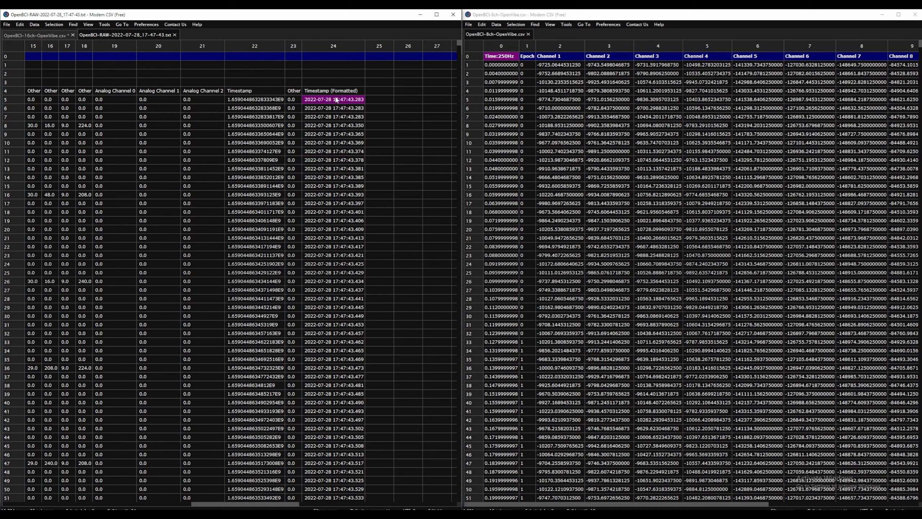
pyautogui.click(334, 257)
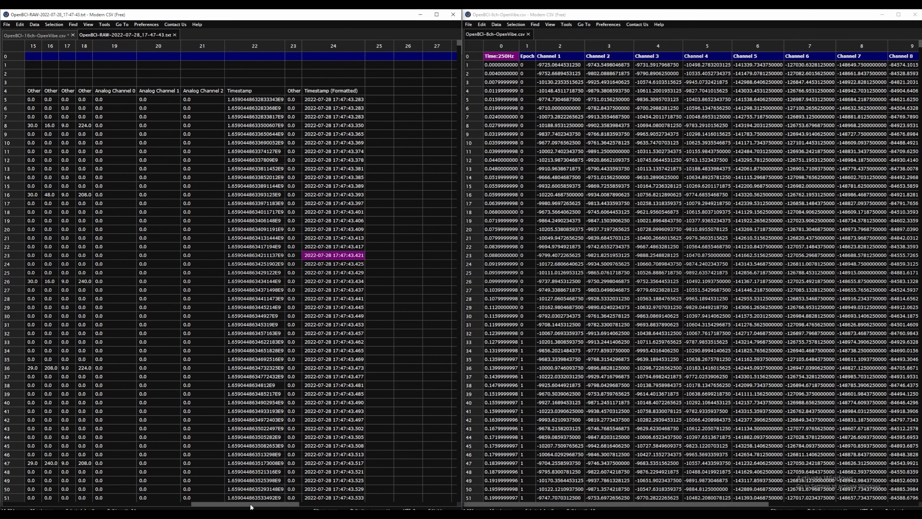
# Review the raw file's EXG channel columns, selecting the EXG Channel 7 header and the first EXG Channel 0 value
pyautogui.hscroll(-10, 312, 259)
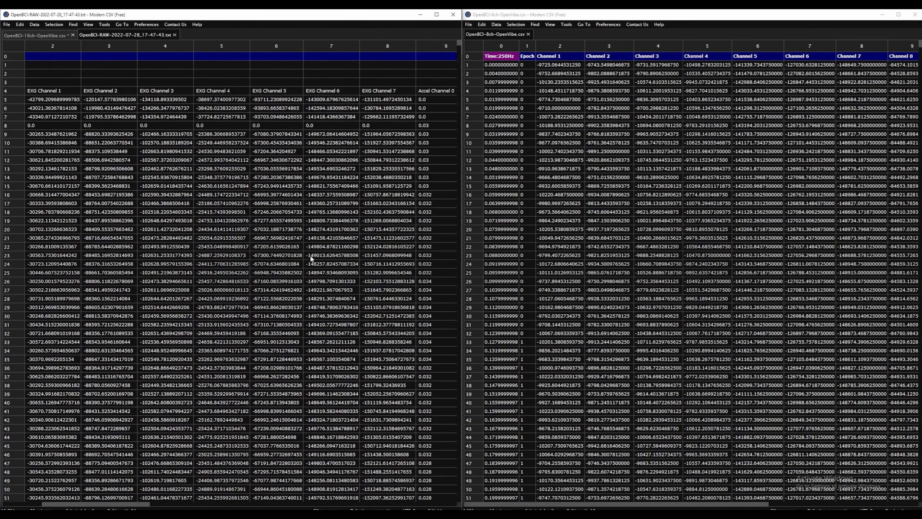
pyautogui.click(384, 92)
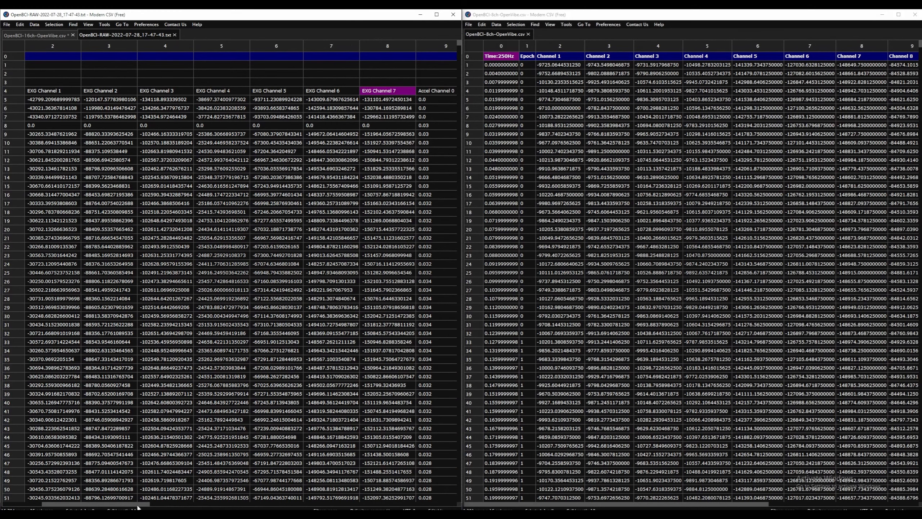
pyautogui.hscroll(3, 137, 503)
pyautogui.moveTo(137, 503); pyautogui.dragTo(96, 507)
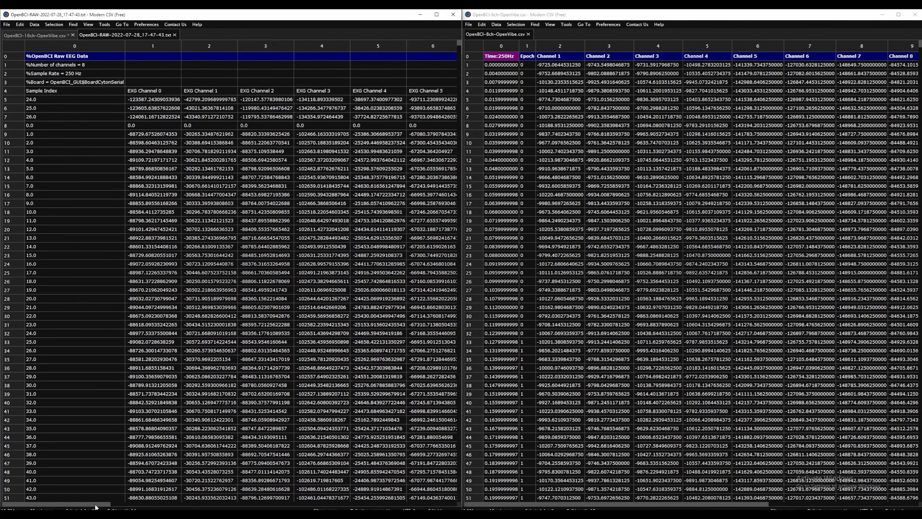
pyautogui.click(157, 91)
pyautogui.click(160, 101)
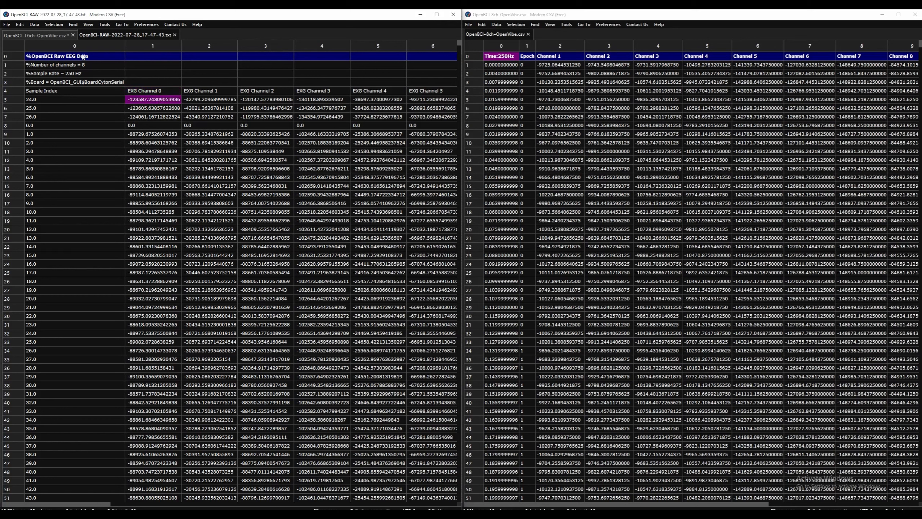
# Clear the contents of the Sample Index column and remove rows 0 to 3 above the EXG channel headers in the raw file
pyautogui.click(96, 46)
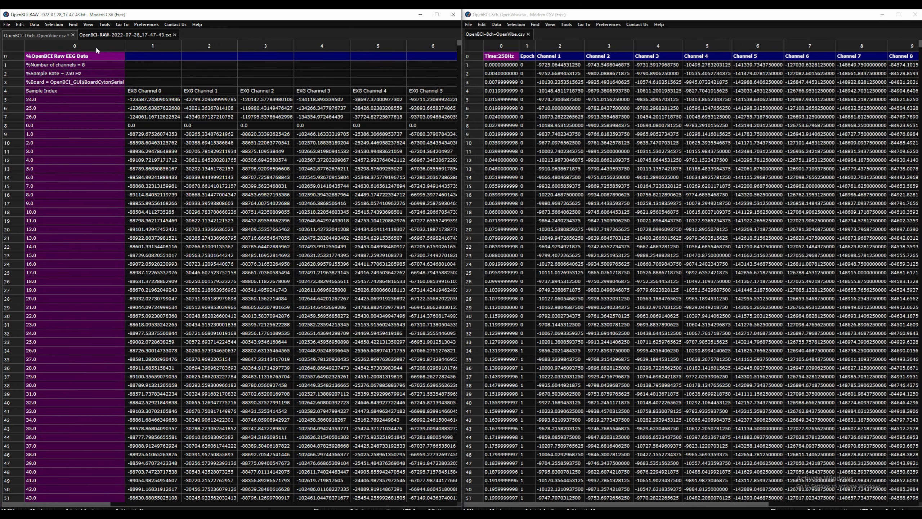
pyautogui.press('Delete')
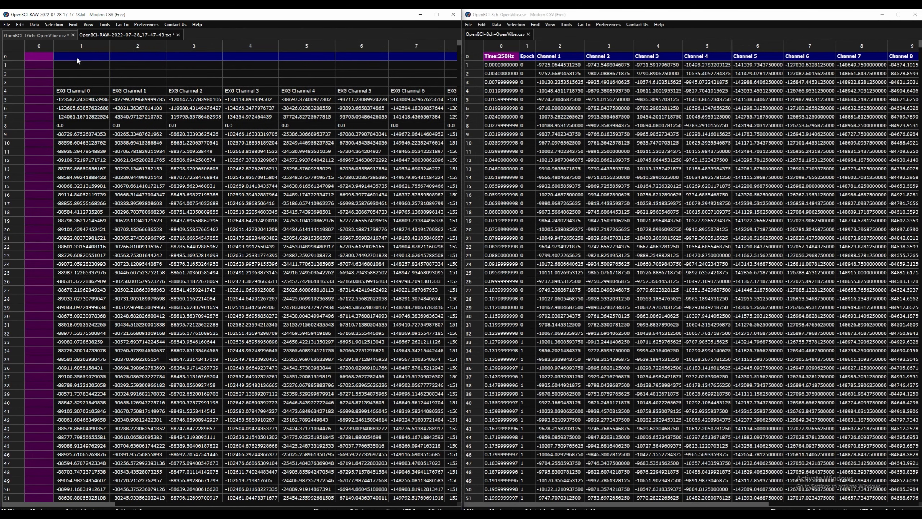
pyautogui.click(16, 82)
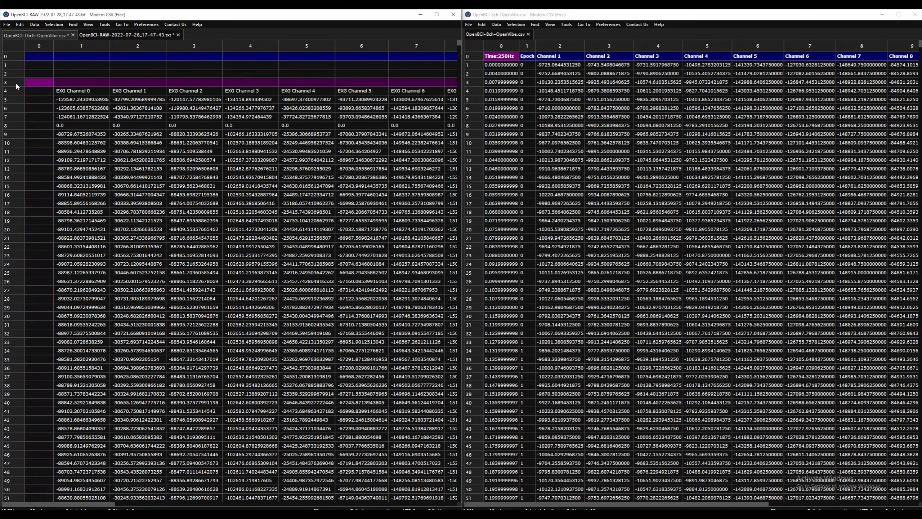
pyautogui.keyDown('shift'); pyautogui.click(19, 66); pyautogui.keyUp('shift')
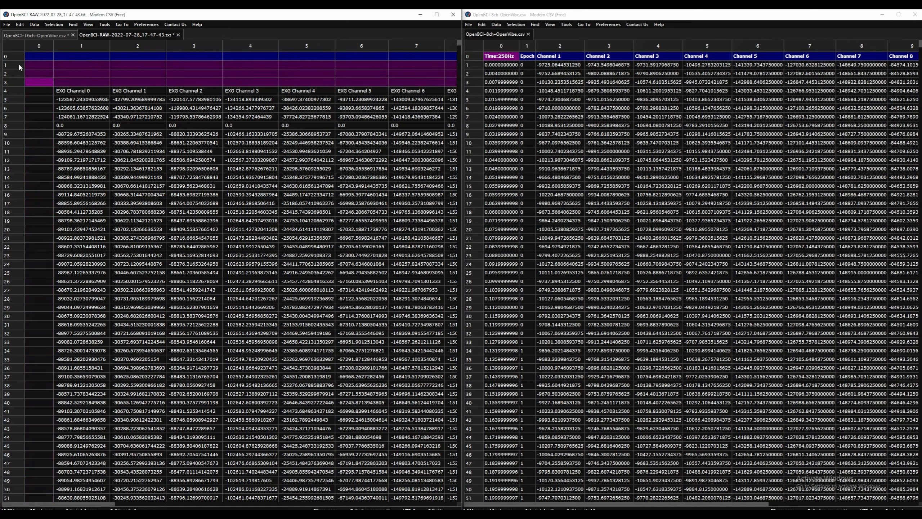
pyautogui.rightClick(19, 64)
pyautogui.keyDown('shift'); pyautogui.click(21, 54); pyautogui.keyUp('shift')
pyautogui.rightClick(21, 54)
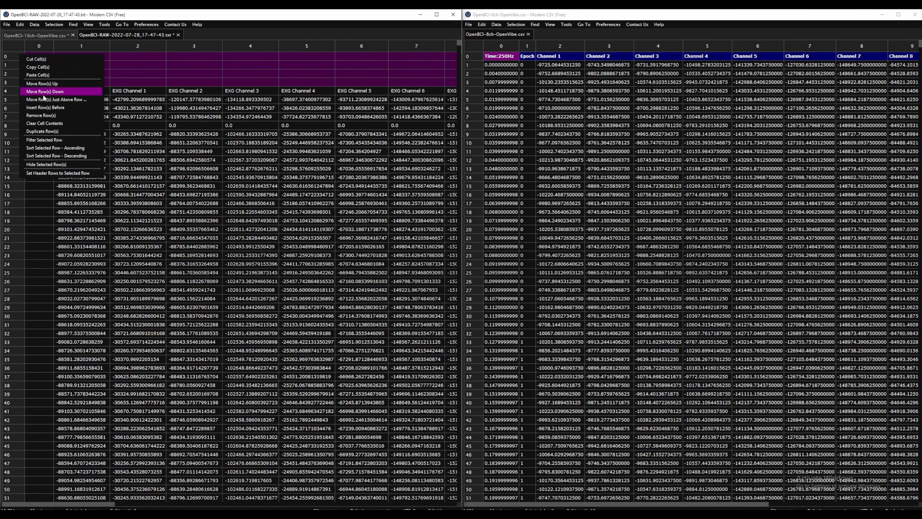
pyautogui.click(49, 115)
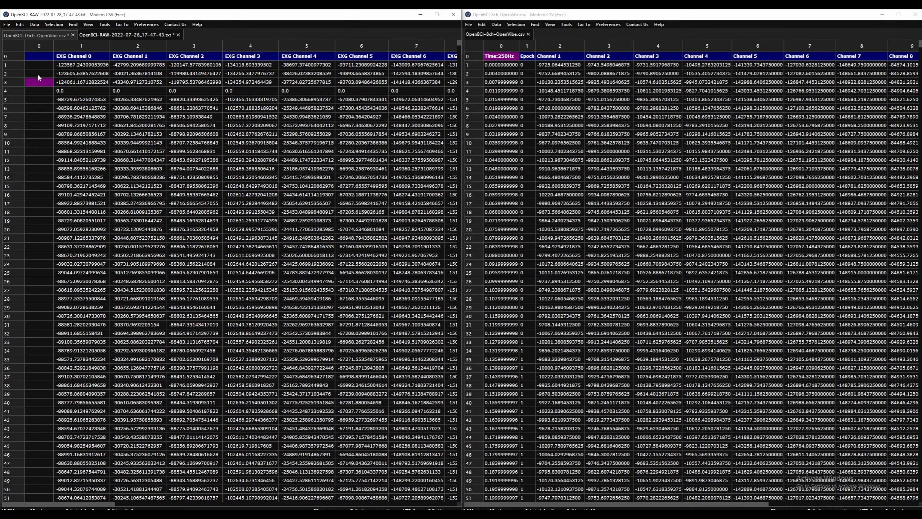
# Insert an extra blank column before column 0 in the OpenBCI RAW file
pyautogui.click(51, 44)
pyautogui.rightClick(50, 45)
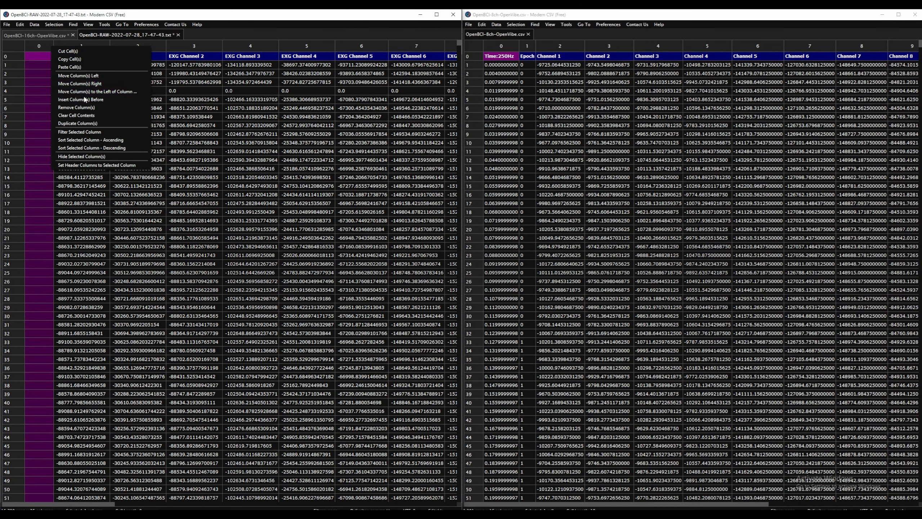
pyautogui.click(104, 100)
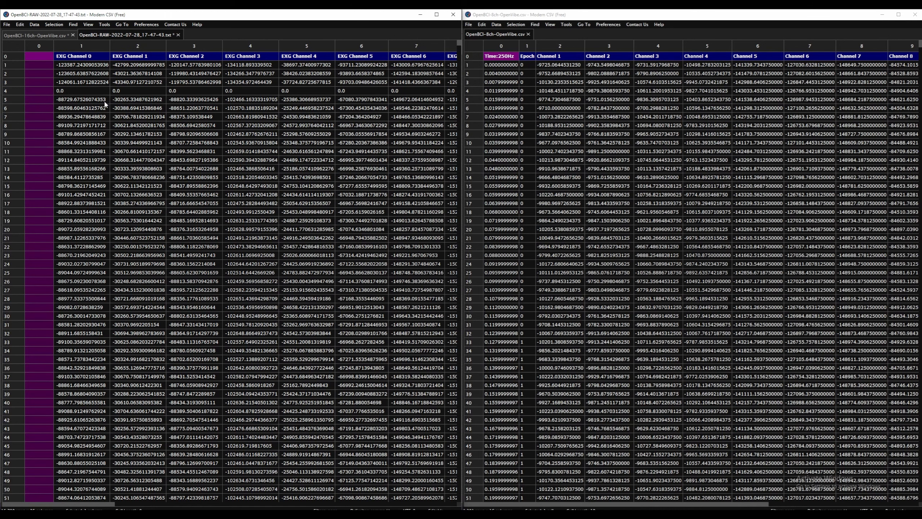
# Copy the header row from OpenBCI-8ch-OpenVibe.csv and paste it over row 0 of the OpenBCI RAW file
pyautogui.click(475, 54)
pyautogui.hotkey('ctrl', 'c')
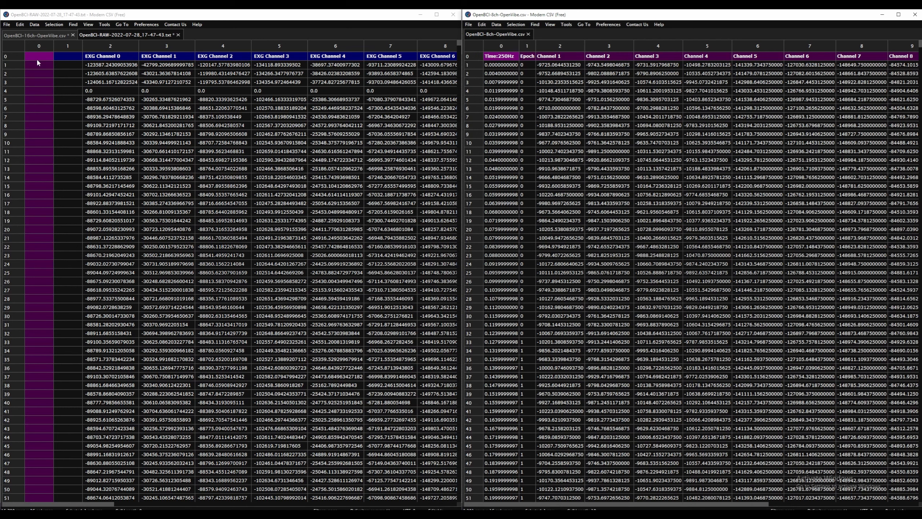
pyautogui.click(16, 57)
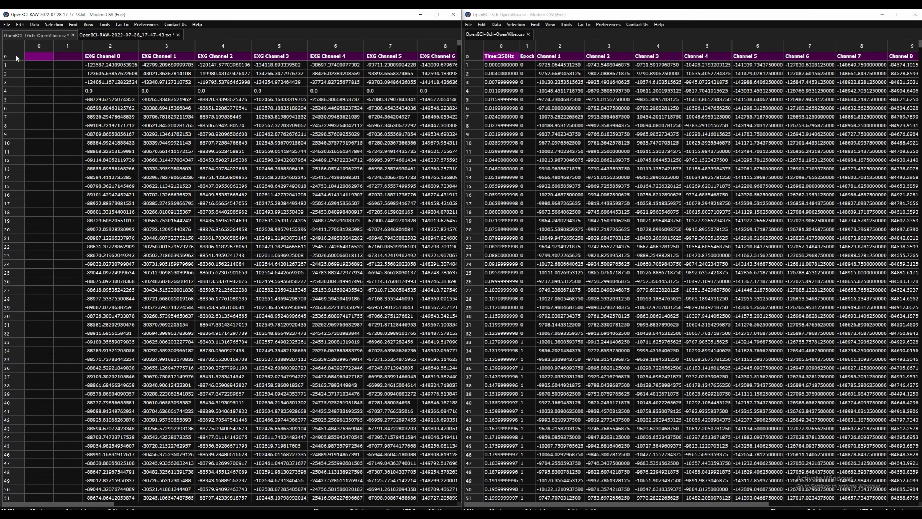
pyautogui.hotkey('ctrl', 'v')
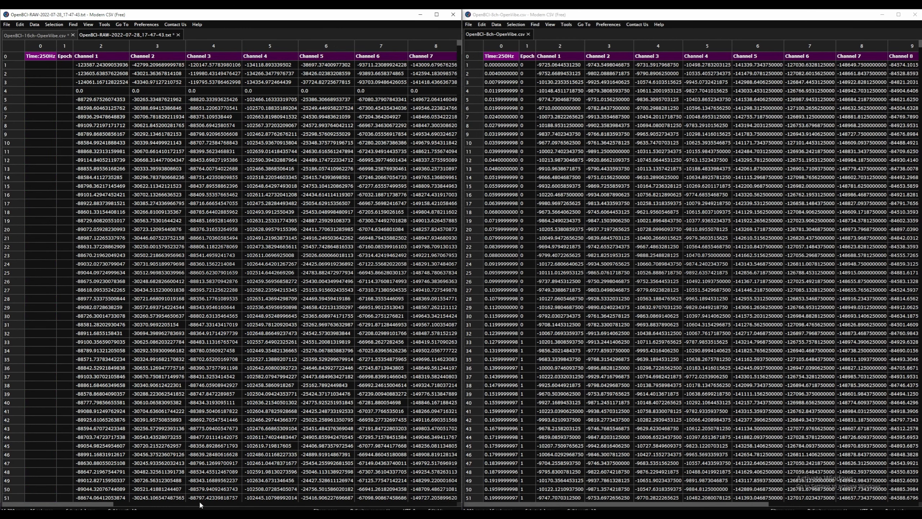
# Clear all columns in the RAW file from Channel 9 through Timestamp (Formatted), including their headers
pyautogui.click(801, 256)
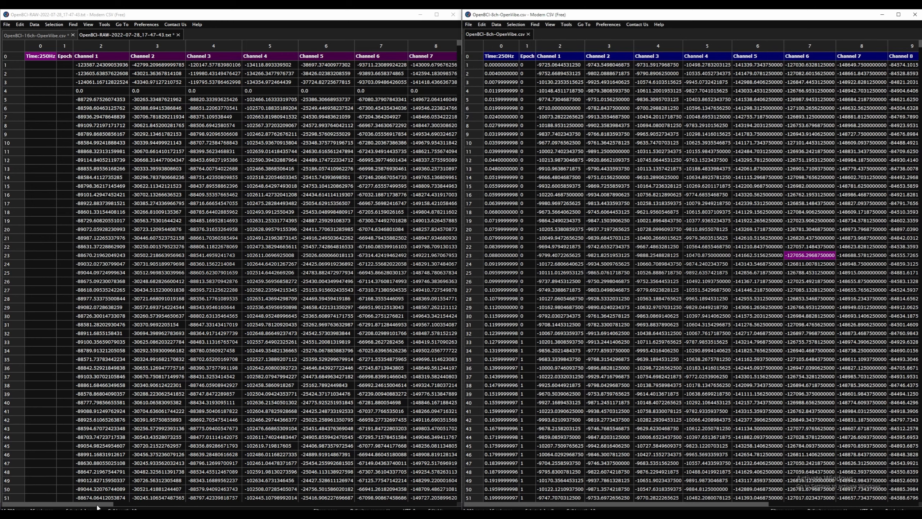
pyautogui.moveTo(117, 505); pyautogui.dragTo(154, 507)
pyautogui.click(260, 47)
pyautogui.click(284, 47)
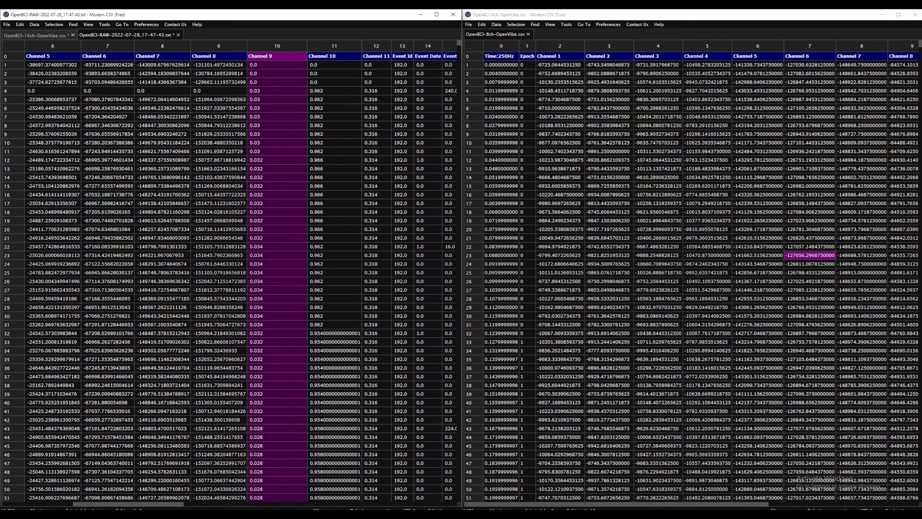
pyautogui.moveTo(173, 505); pyautogui.dragTo(313, 500)
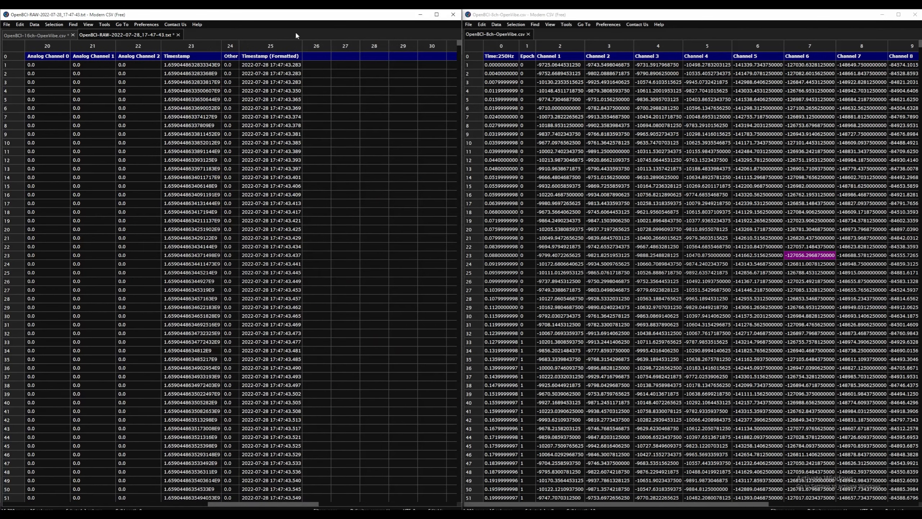
pyautogui.keyDown('shift'); pyautogui.click(274, 51); pyautogui.keyUp('shift')
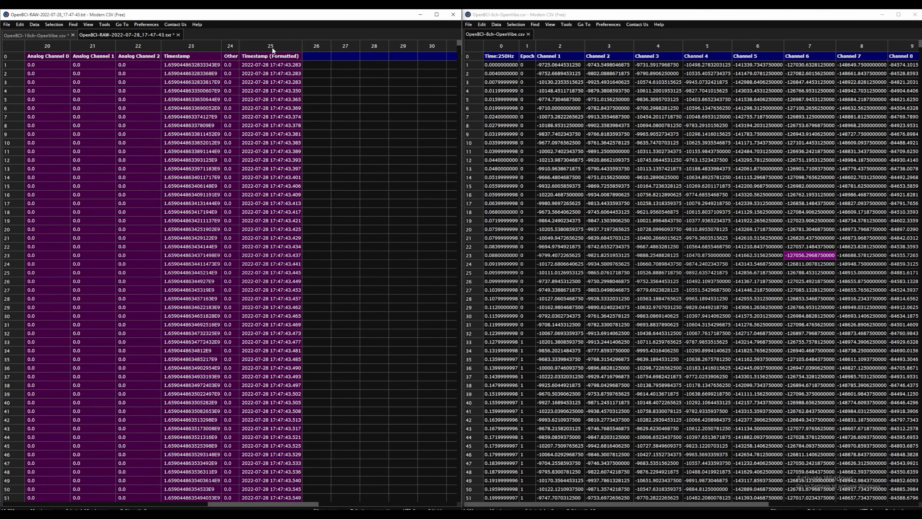
pyautogui.press('Delete')
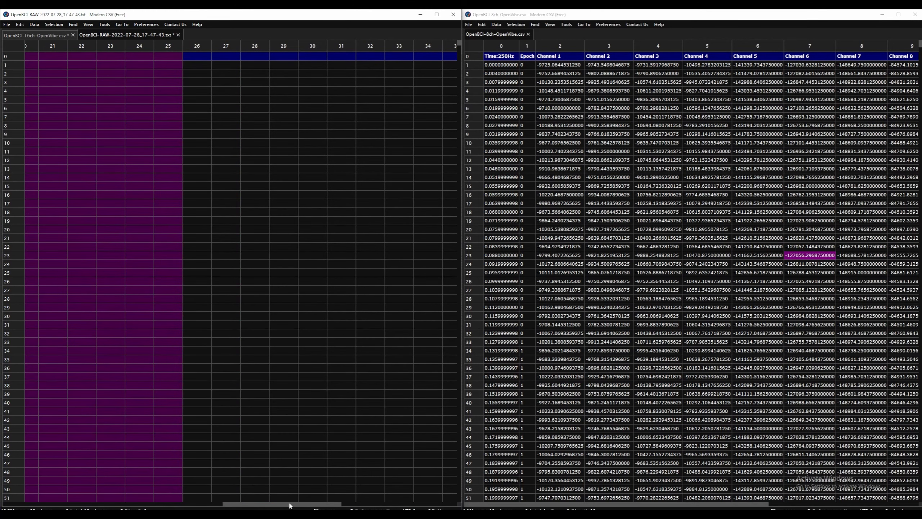
pyautogui.moveTo(289, 502); pyautogui.dragTo(109, 504)
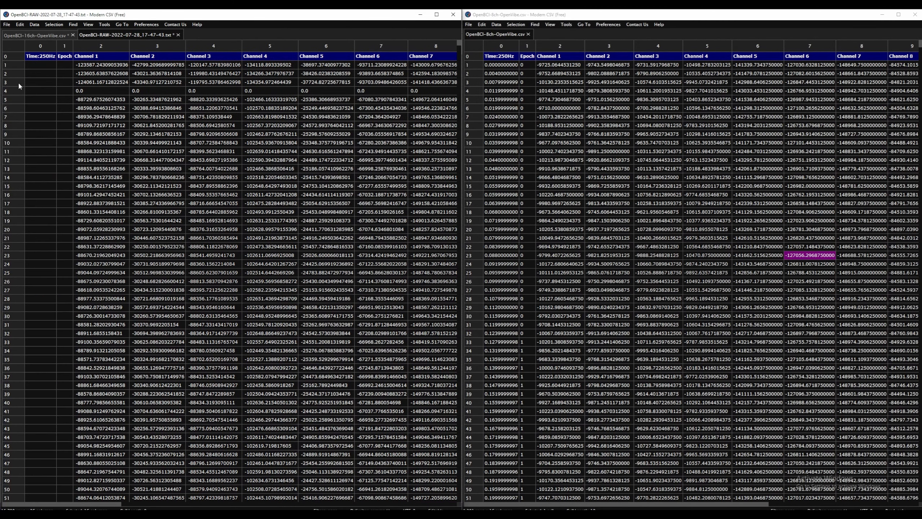
# Copy the Time:250Hz and Epoch columns from OpenBCI-8ch-OpenVibe.csv into columns 0 and 1 of the RAW file
pyautogui.click(14, 55)
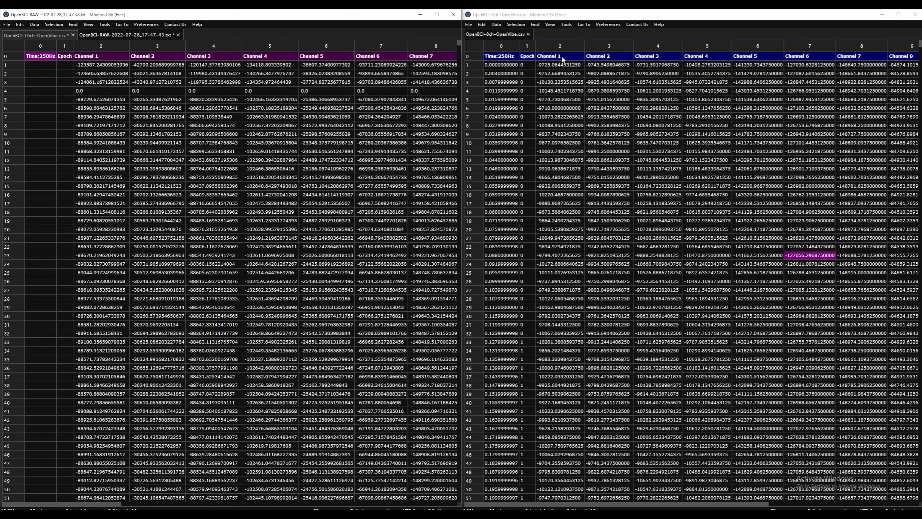
pyautogui.click(500, 48)
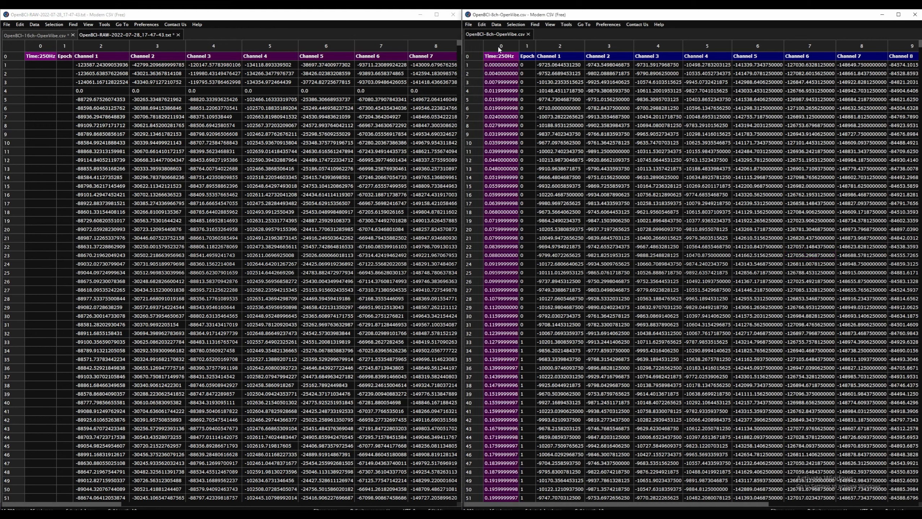
pyautogui.keyDown('shift'); pyautogui.click(529, 43); pyautogui.keyUp('shift')
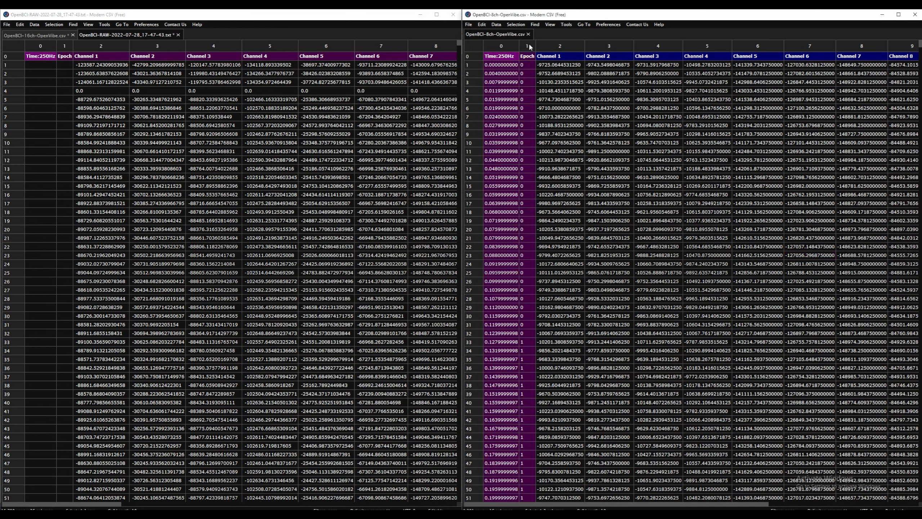
pyautogui.click(31, 58)
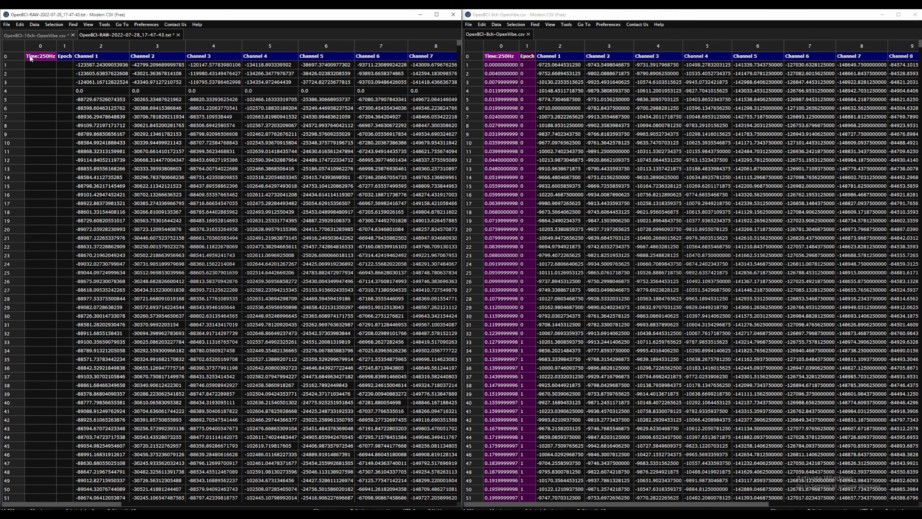
pyautogui.hotkey('ctrl', 'v')
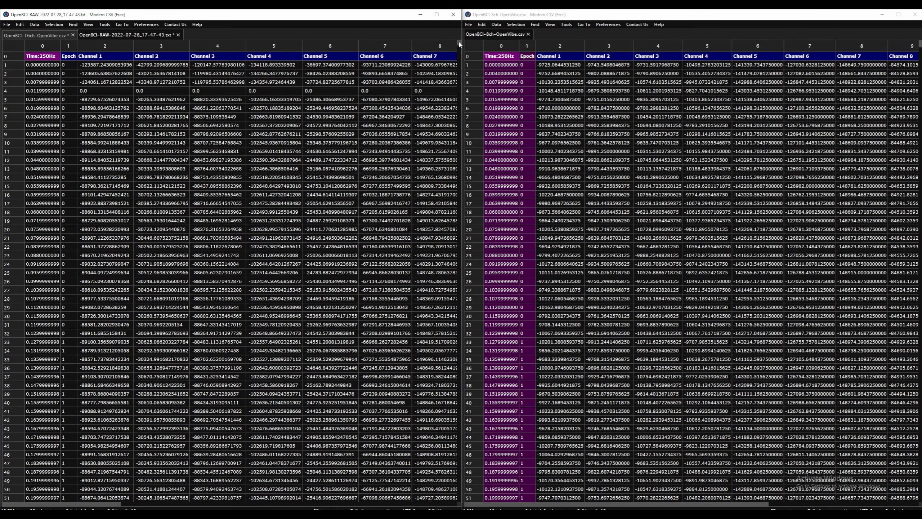
# Clear rows 3201 through 15789 of the RAW file, which have no time and epoch values
pyautogui.moveTo(458, 40); pyautogui.dragTo(417, 135)
pyautogui.click(9, 412)
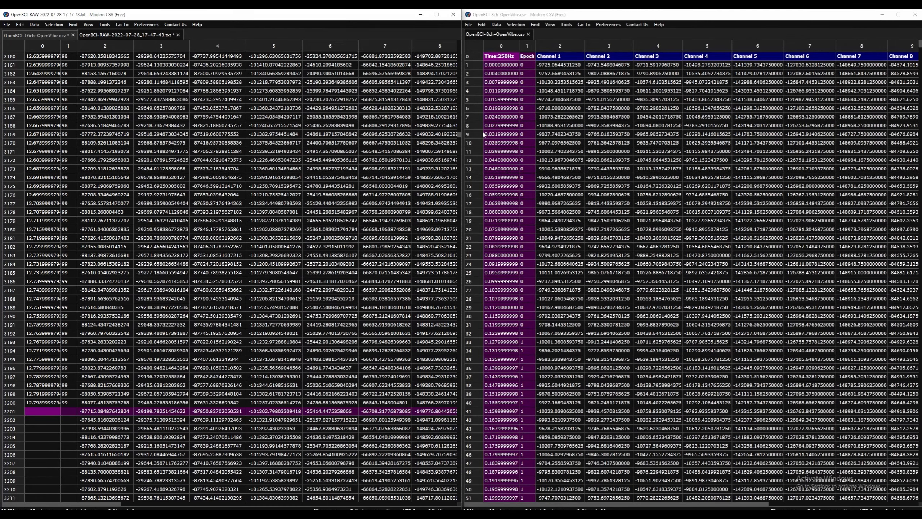
pyautogui.moveTo(459, 499); pyautogui.dragTo(457, 506)
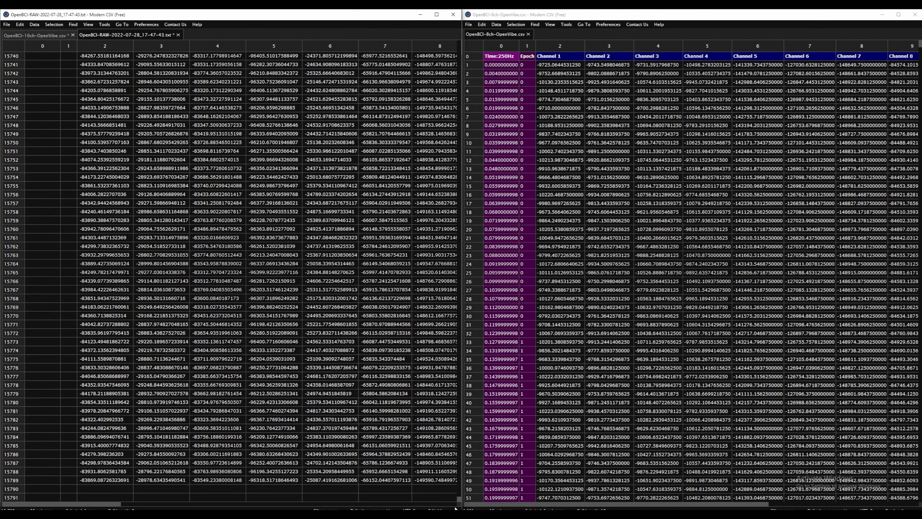
pyautogui.keyDown('shift'); pyautogui.click(9, 482); pyautogui.keyUp('shift')
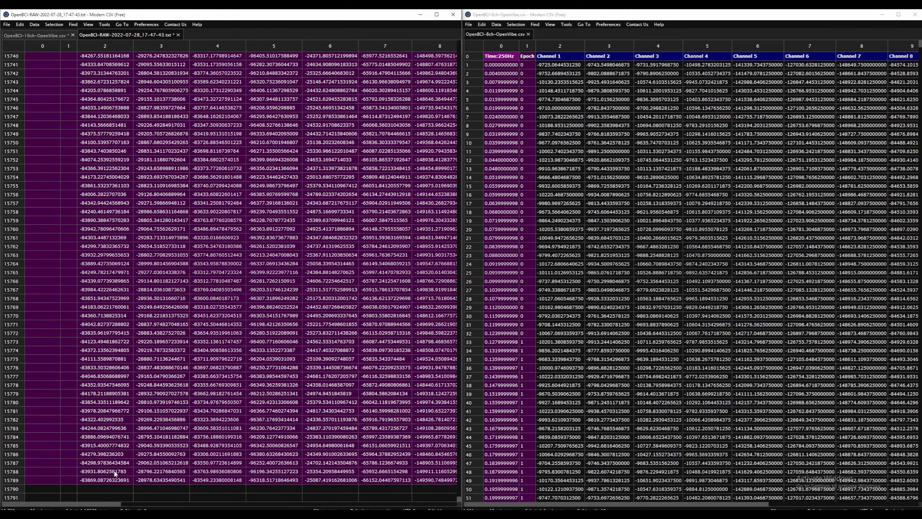
pyautogui.press('Delete')
pyautogui.rightClick(21, 479)
pyautogui.click(155, 294)
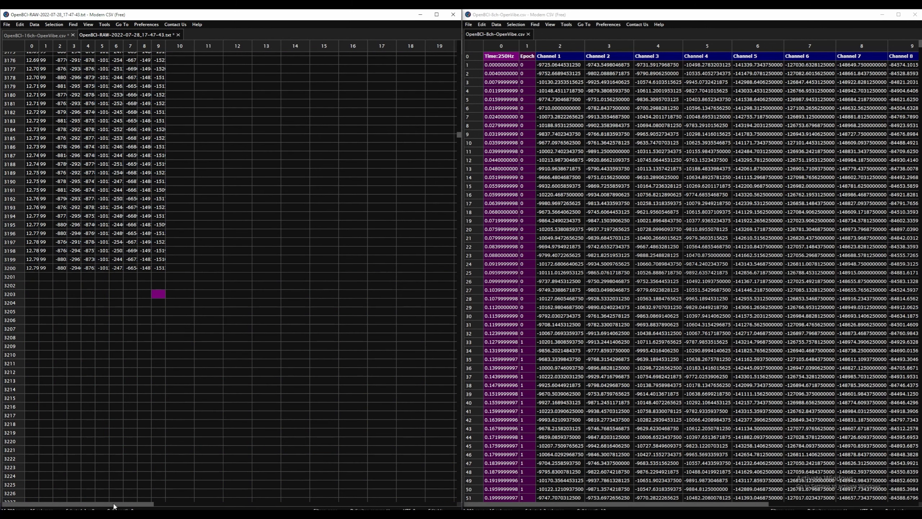
pyautogui.click(144, 441)
# Widen columns 0 through 9 of the RAW file so that their headers and values are readable
pyautogui.scroll(4, 233, 354)
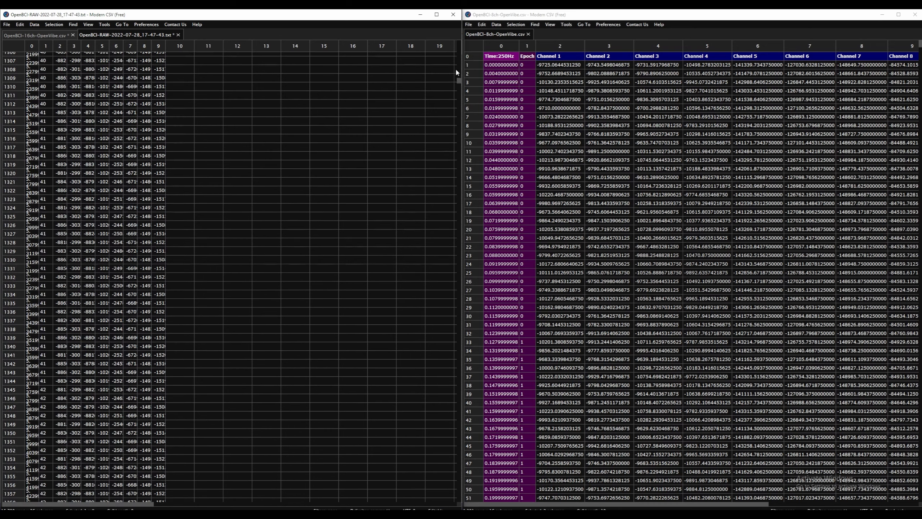
pyautogui.click(32, 46)
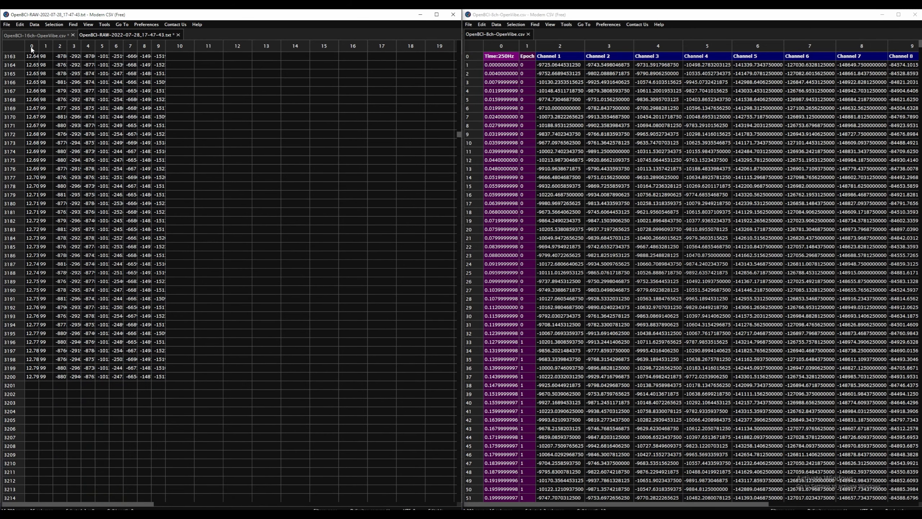
pyautogui.keyDown('shift'); pyautogui.click(160, 47); pyautogui.keyUp('shift')
pyautogui.moveTo(165, 46); pyautogui.dragTo(179, 68)
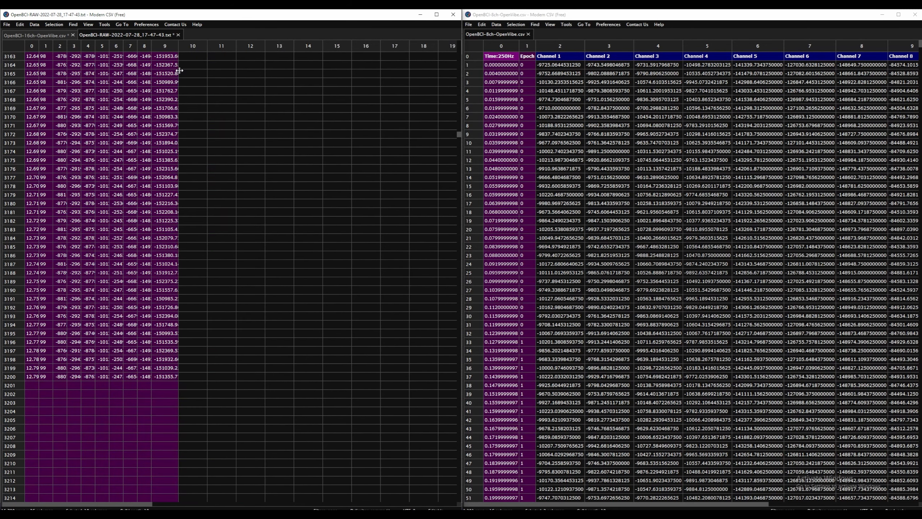
pyautogui.click(87, 431)
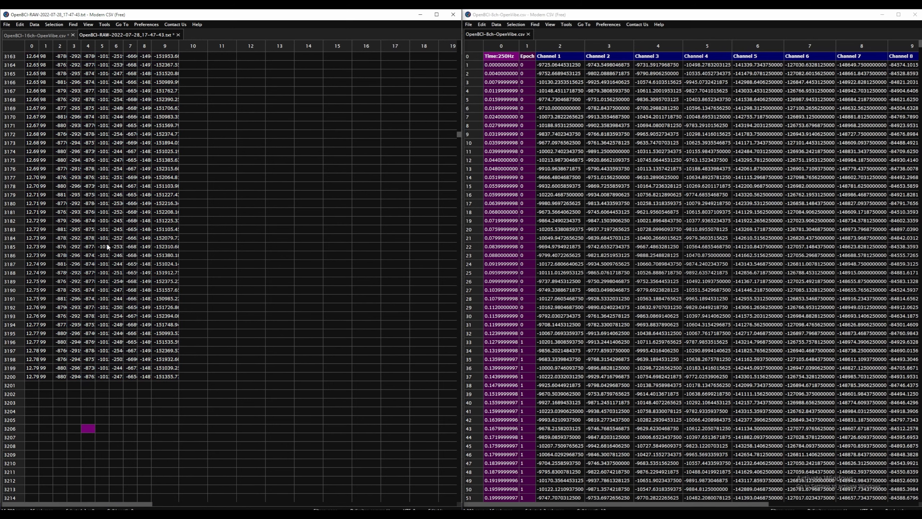
pyautogui.moveTo(459, 134); pyautogui.dragTo(471, 11)
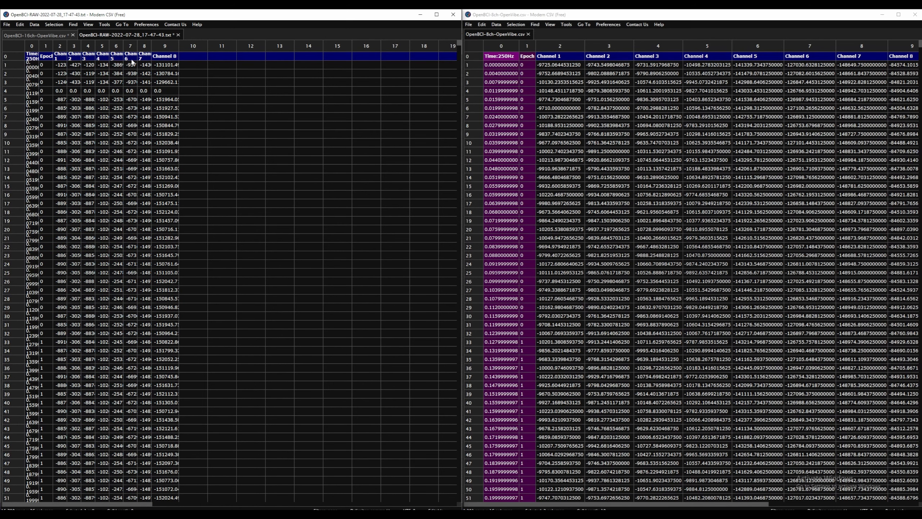
pyautogui.click(159, 44)
pyautogui.keyDown('shift'); pyautogui.click(28, 47); pyautogui.keyUp('shift')
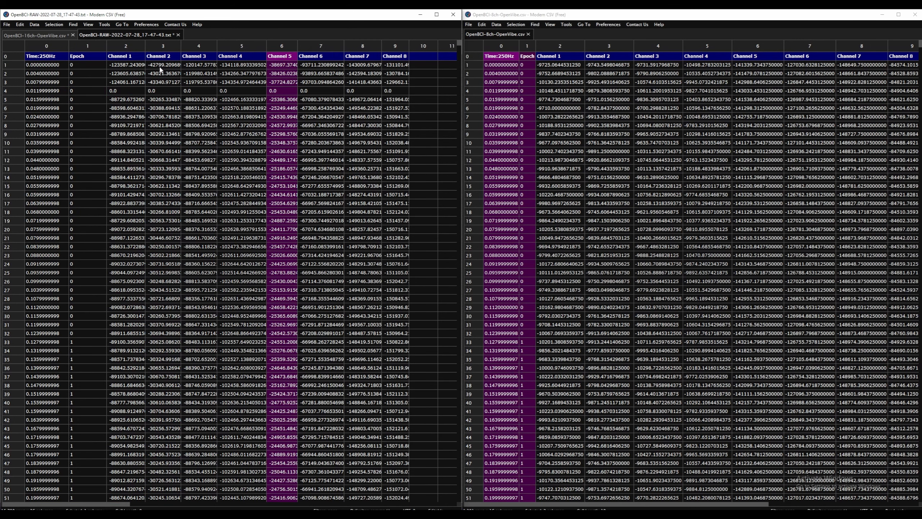
# Copy the Event Id, Event Date and Event Duration headers from the 8-channel file into the RAW file, starting at column 10
pyautogui.moveTo(624, 506); pyautogui.dragTo(775, 505)
pyautogui.moveTo(842, 56); pyautogui.dragTo(907, 59)
pyautogui.hotkey('ctrl', 'c')
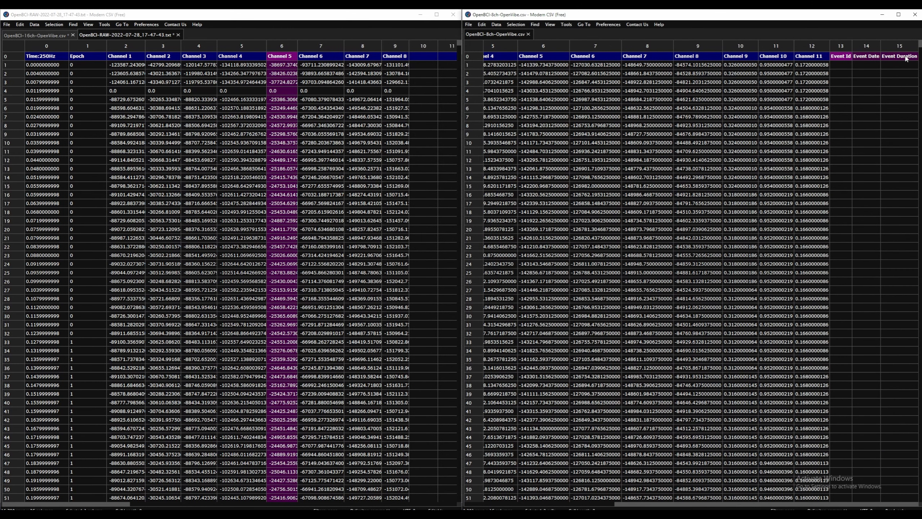
pyautogui.click(422, 46)
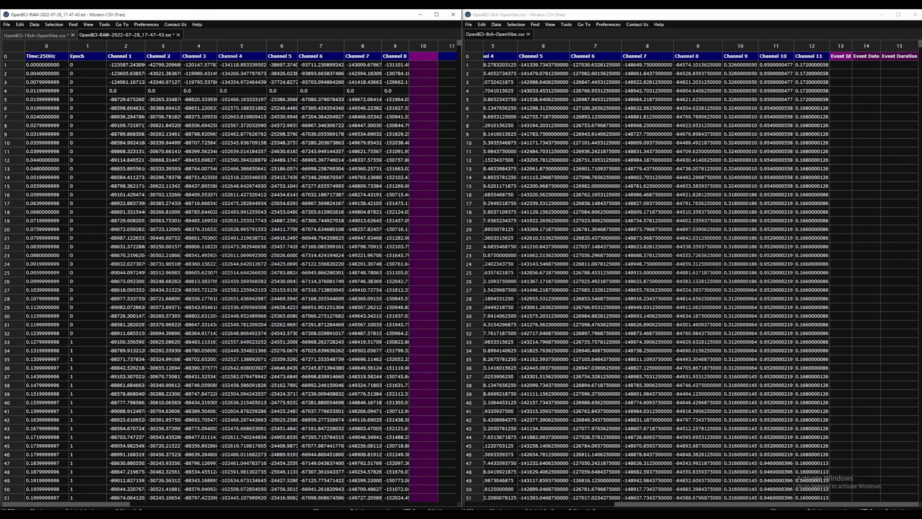
pyautogui.moveTo(105, 505); pyautogui.dragTo(137, 499)
pyautogui.hotkey('ctrl', 'v')
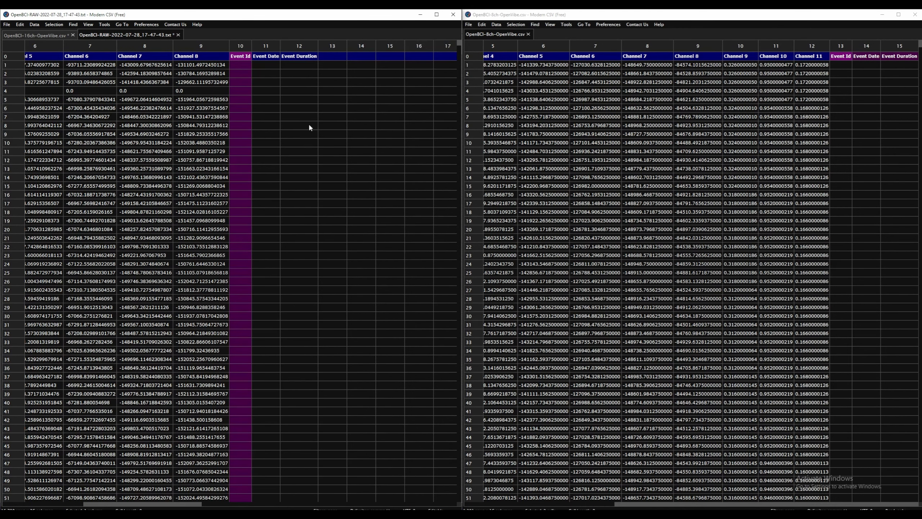
# Save the edited RAW file to the Desktop as OpenBCI-RAW-2022-07-28_17-47-43-converted.txt
pyautogui.click(327, 48)
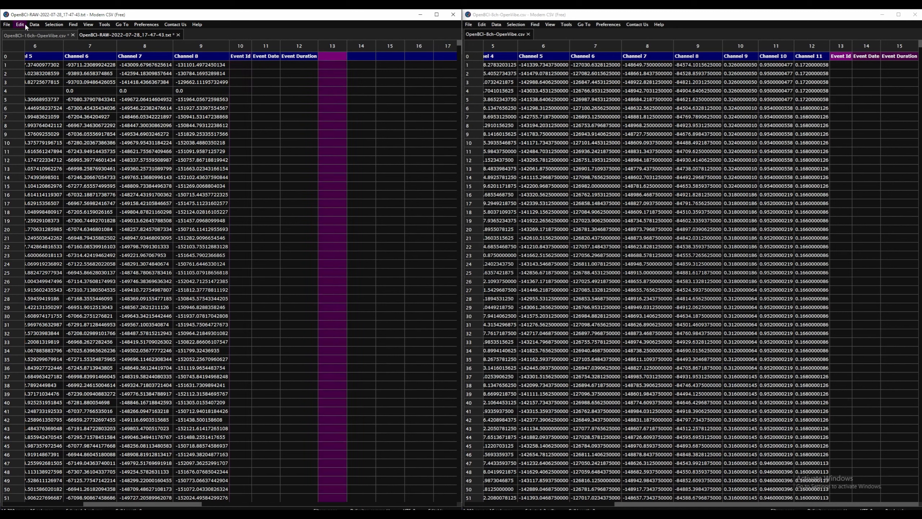
pyautogui.click(7, 25)
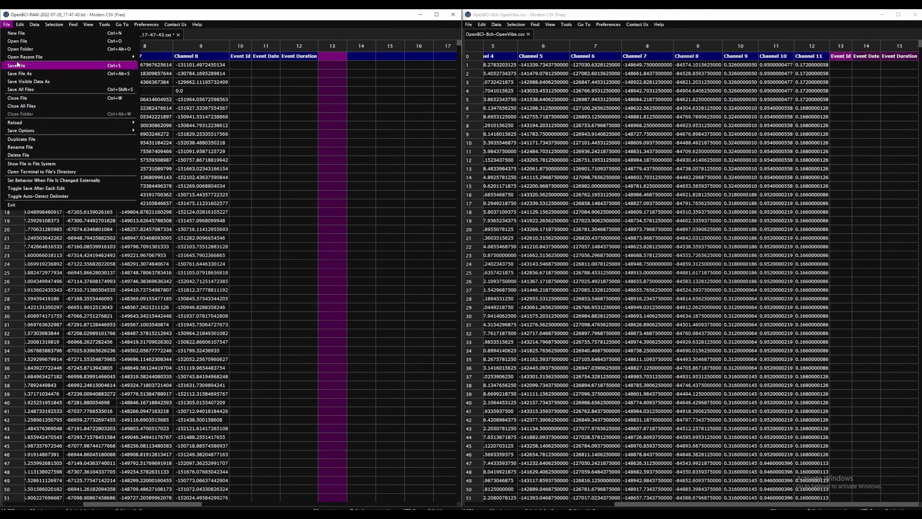
pyautogui.click(26, 73)
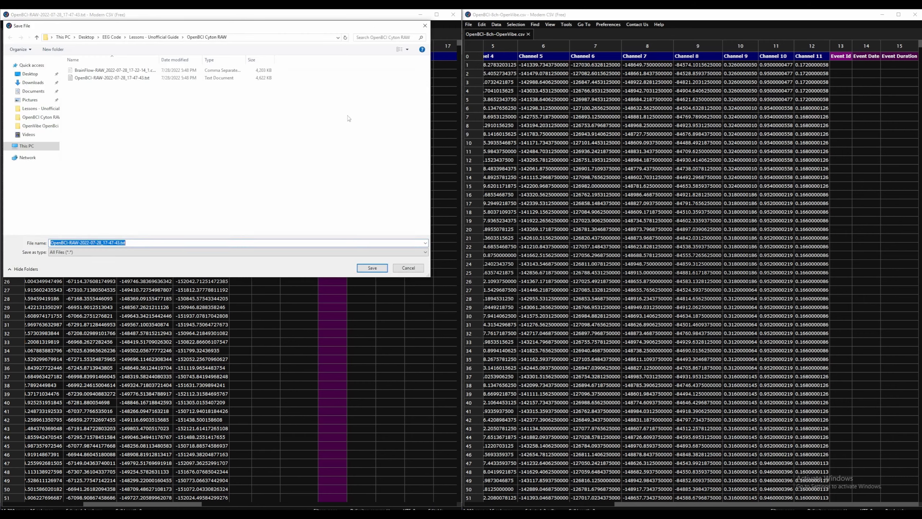
pyautogui.click(30, 74)
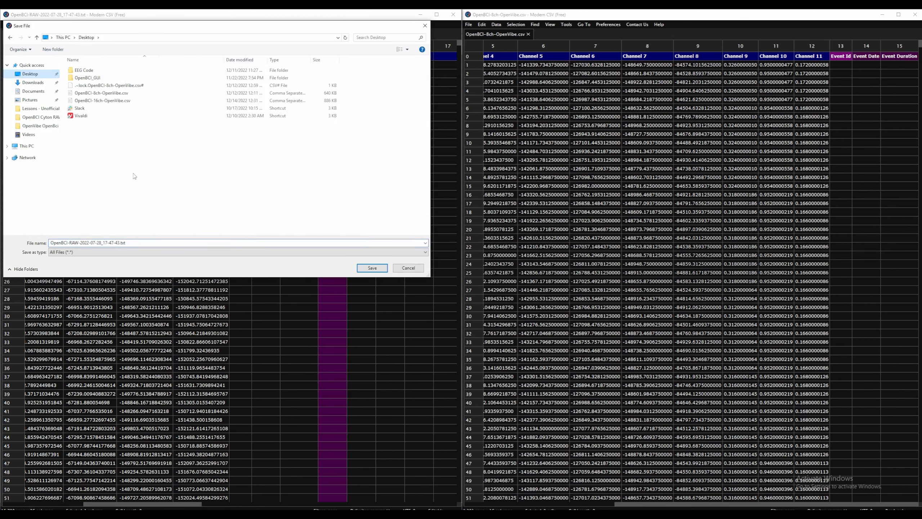
pyautogui.doubleClick(113, 246)
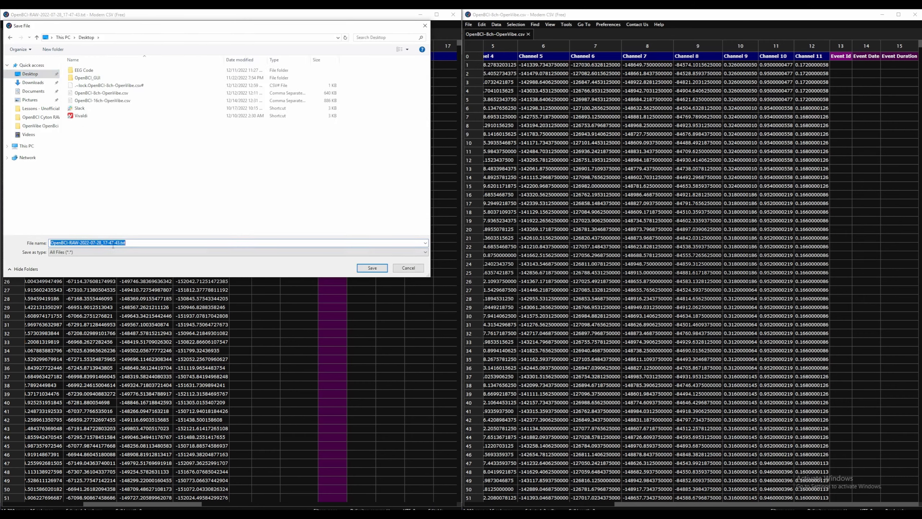
pyautogui.click(120, 243)
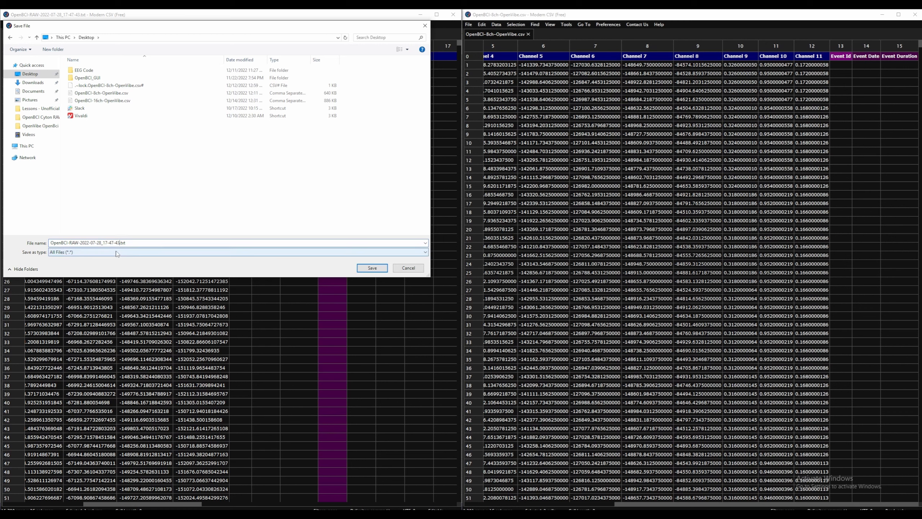
pyautogui.write('-converted')
pyautogui.click(372, 267)
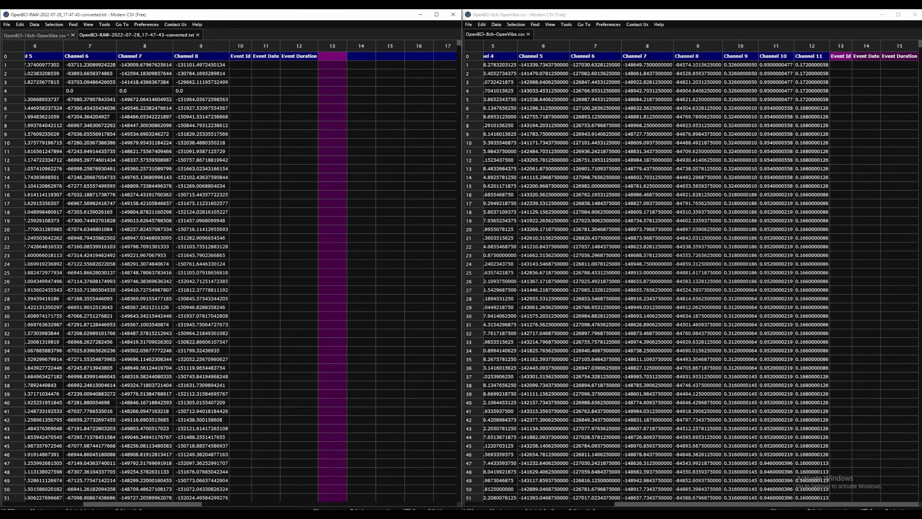
# Switch to OpenViBE Designer, place the CSV File Reader box beside the Acquisition client, and enable it
pyautogui.hotkey('alt', 'Tab')
pyautogui.moveTo(291, 91); pyautogui.dragTo(403, 83)
pyautogui.moveTo(374, 164); pyautogui.dragTo(345, 164)
pyautogui.moveTo(413, 168); pyautogui.dragTo(383, 167)
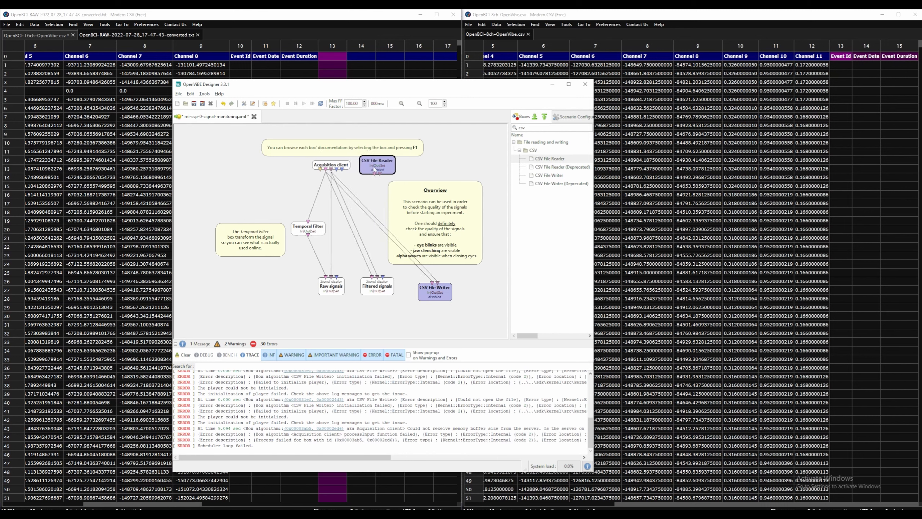
pyautogui.rightClick(383, 167)
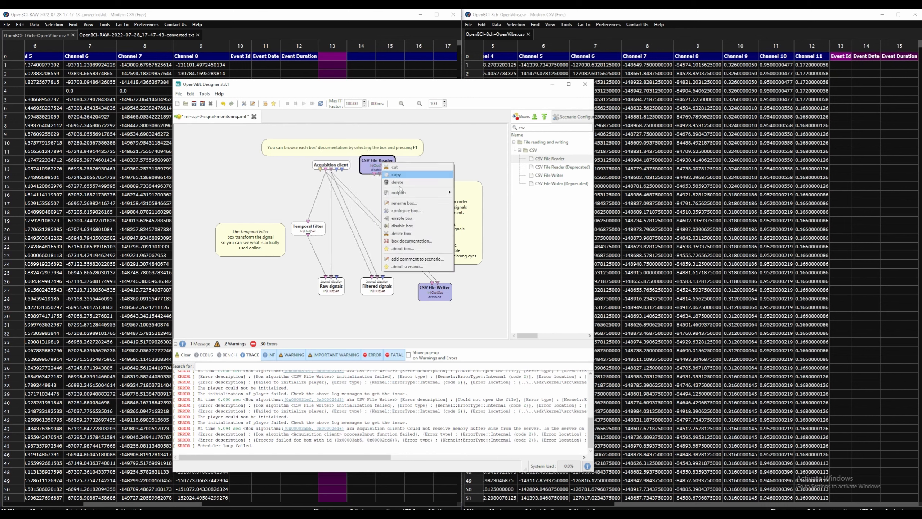
pyautogui.click(405, 222)
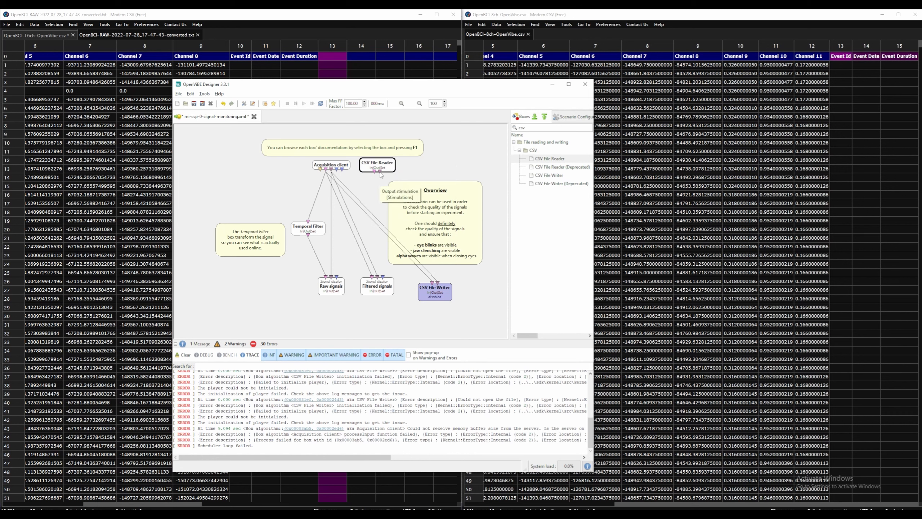
# Connect the CSV File Reader outputs to the Temporal Filter, Raw signals and Filtered signals boxes in place of the Acquisition client
pyautogui.moveTo(380, 171); pyautogui.dragTo(376, 278)
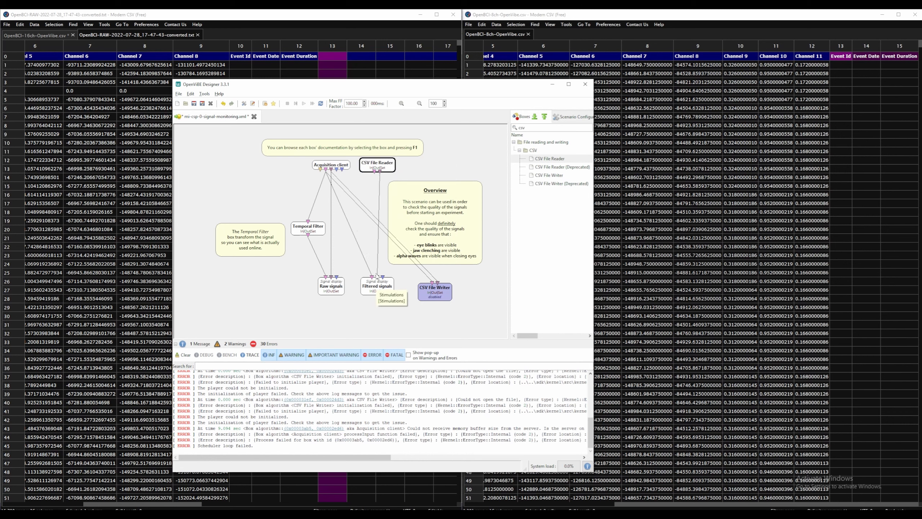
pyautogui.moveTo(375, 171); pyautogui.dragTo(371, 277)
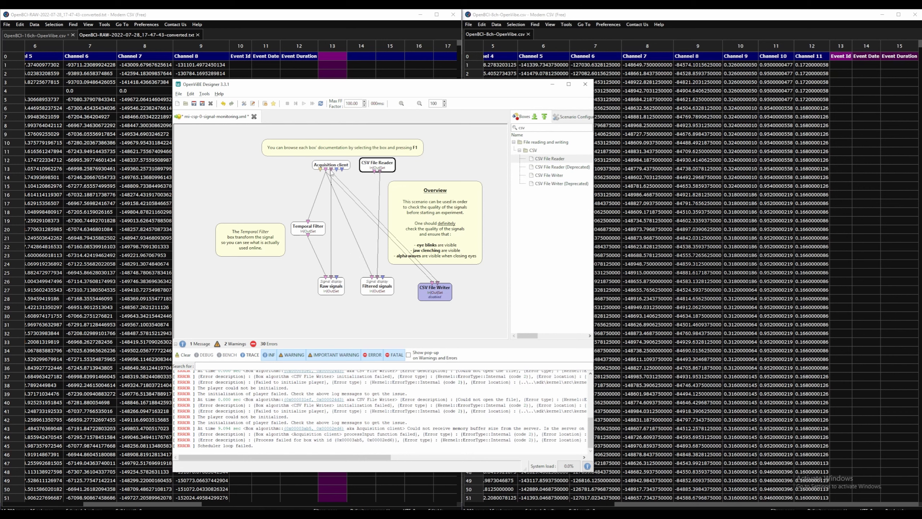
pyautogui.moveTo(374, 171); pyautogui.dragTo(371, 277)
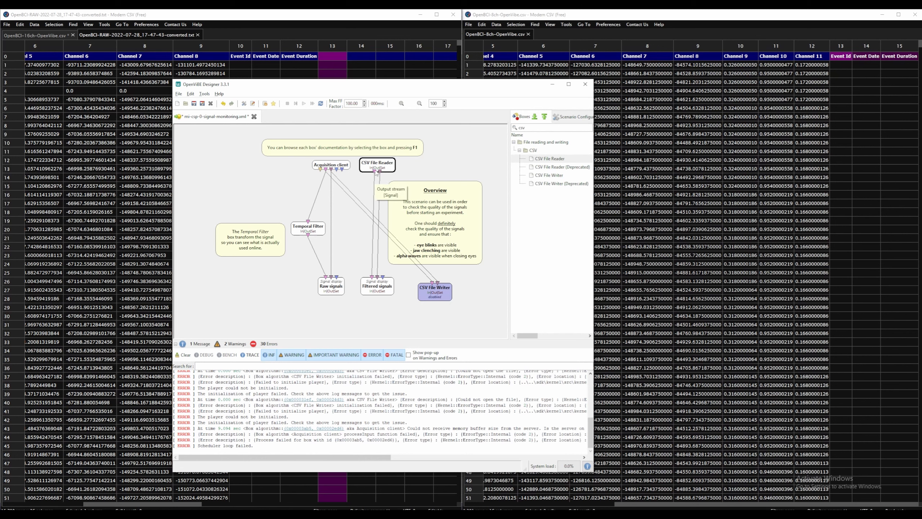
pyautogui.moveTo(376, 173); pyautogui.dragTo(308, 220)
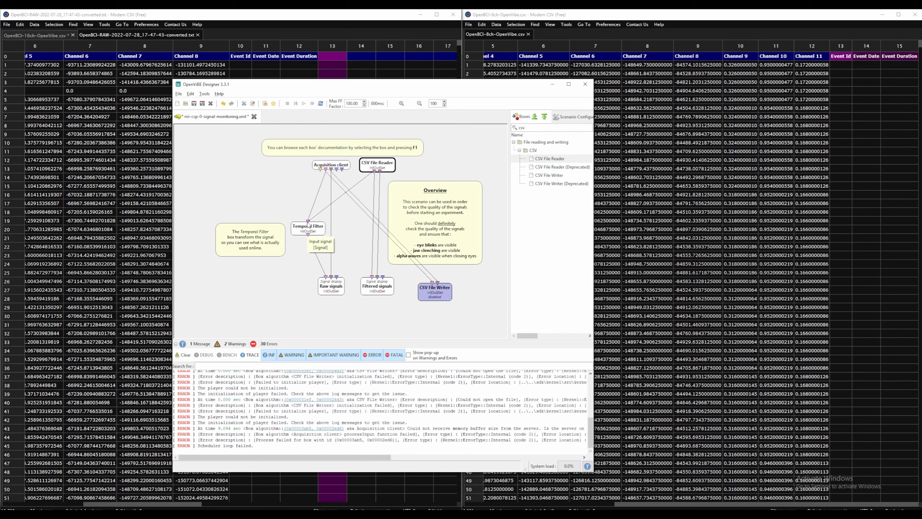
pyautogui.moveTo(375, 172); pyautogui.dragTo(331, 279)
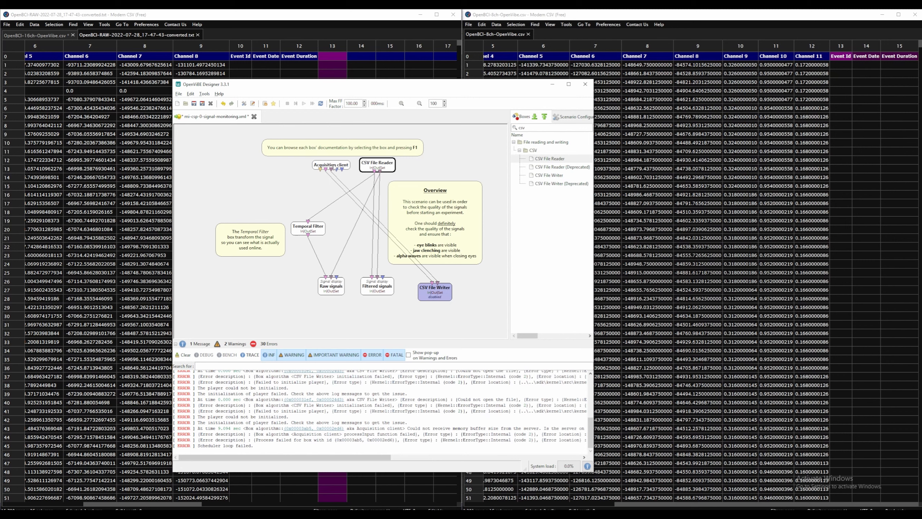
# Move the Acquisition client box above the Overview note and disable it
pyautogui.moveTo(334, 165); pyautogui.dragTo(455, 154)
pyautogui.rightClick(452, 153)
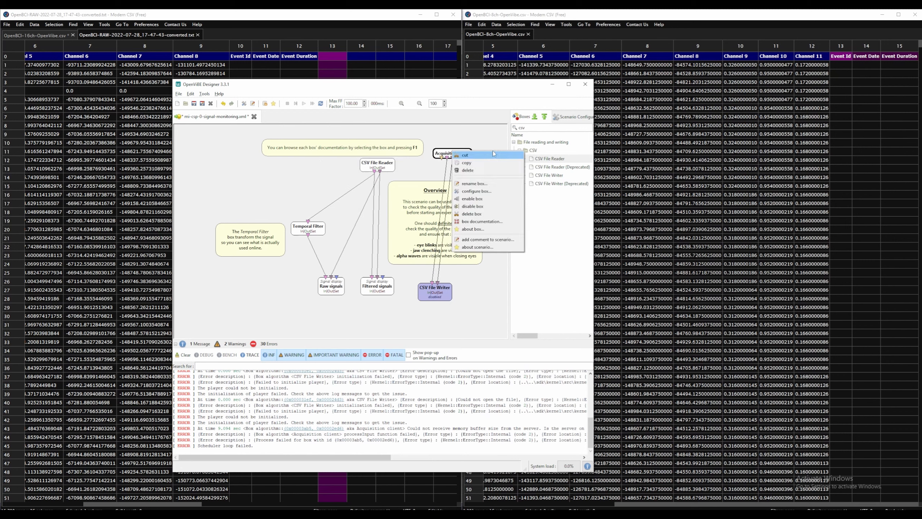
pyautogui.click(471, 206)
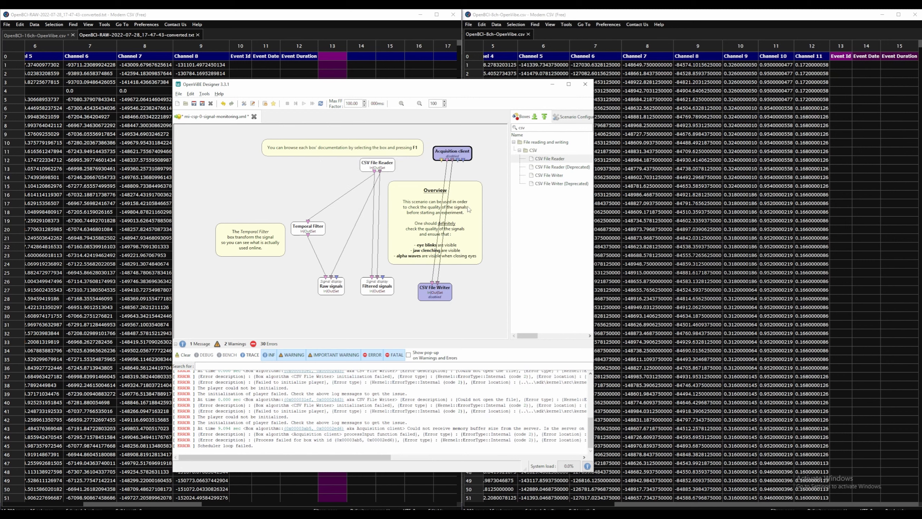
# Set the CSV File Reader's filename to OpenBCI-RAW-2022-07-28_17-47-43-converted.txt from the Desktop and apply the settings
pyautogui.doubleClick(388, 170)
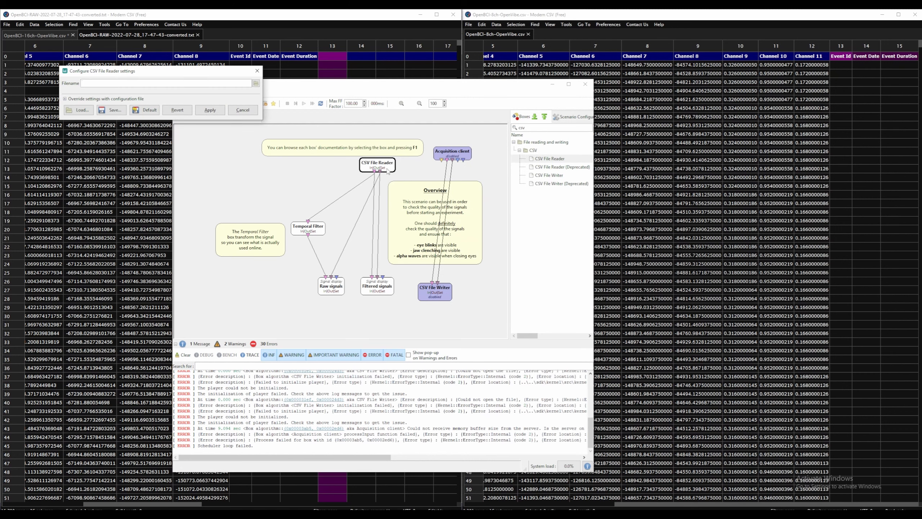
pyautogui.click(257, 70)
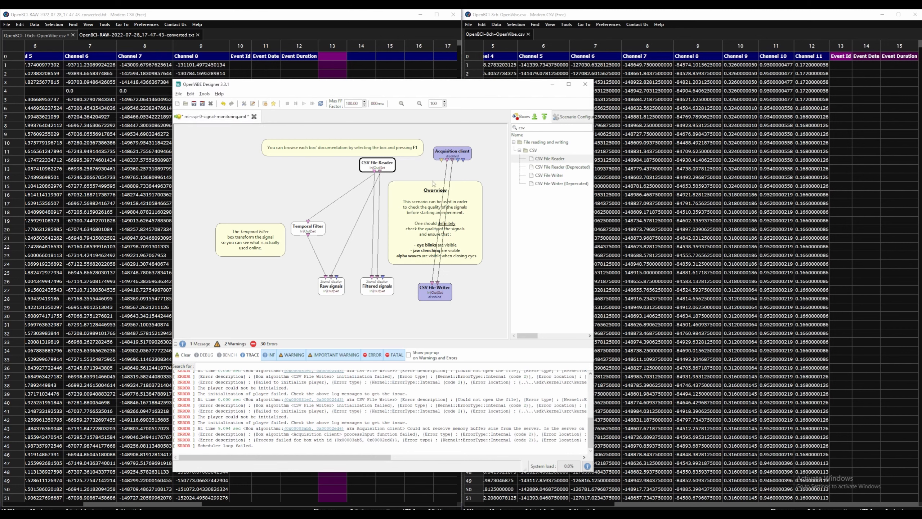
pyautogui.doubleClick(389, 167)
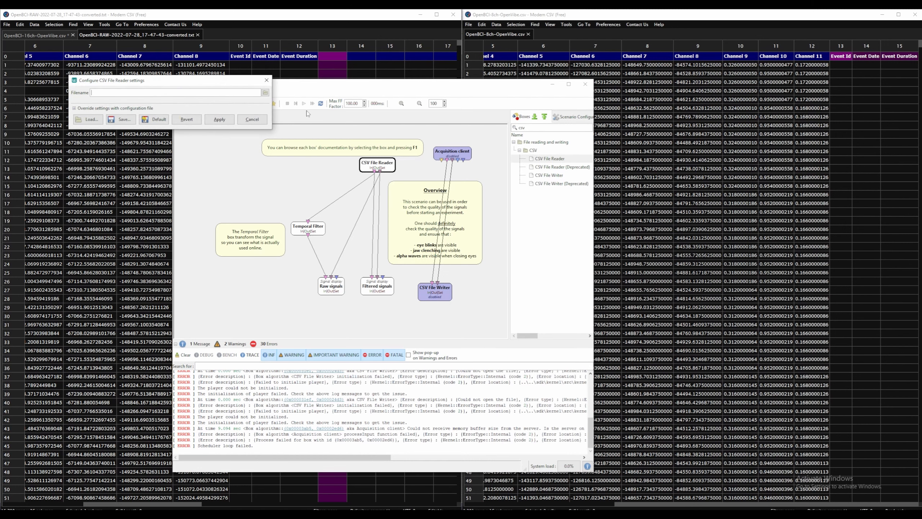
pyautogui.click(266, 93)
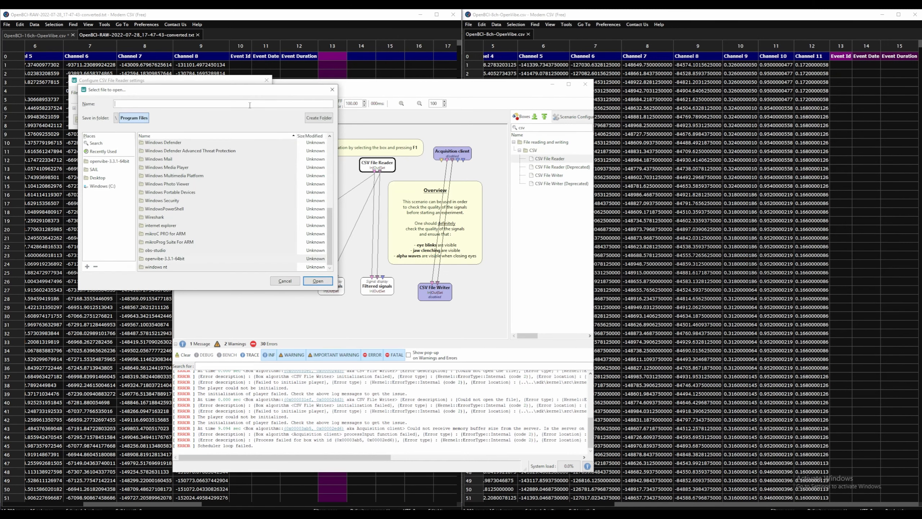
pyautogui.click(97, 178)
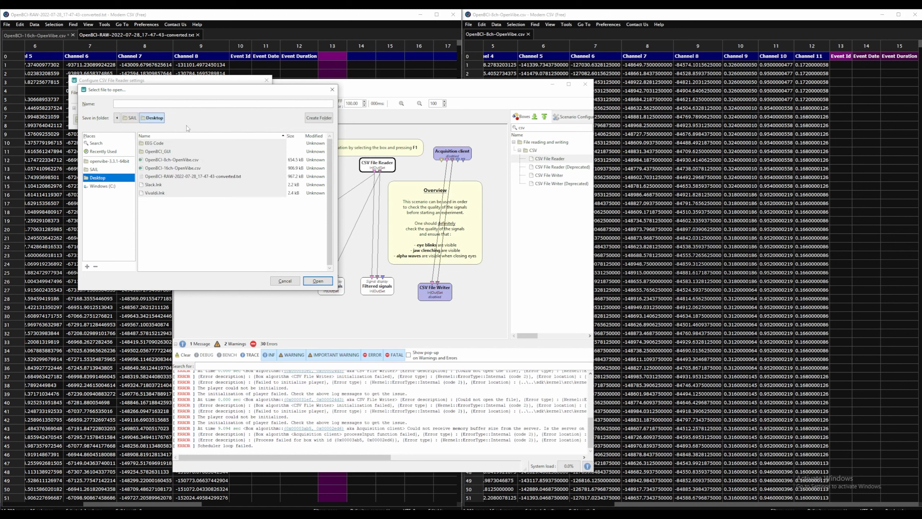
pyautogui.click(175, 177)
pyautogui.click(318, 280)
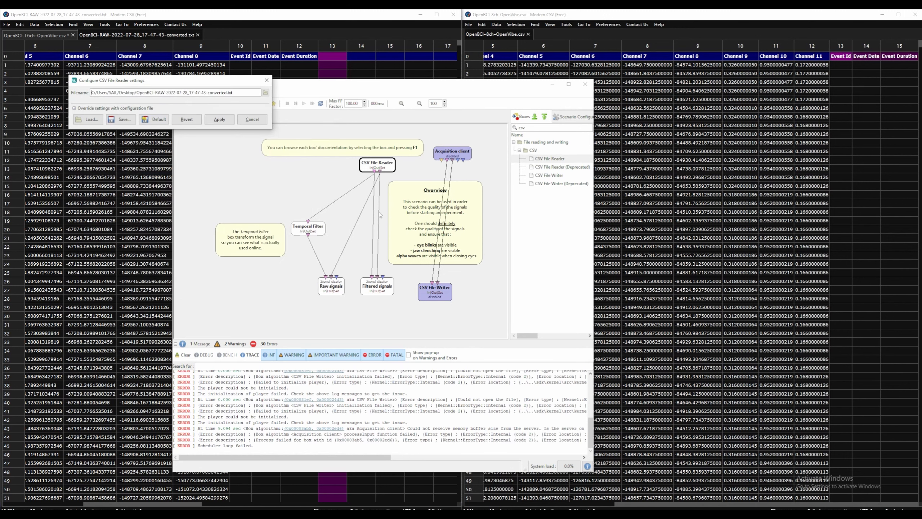
pyautogui.click(220, 121)
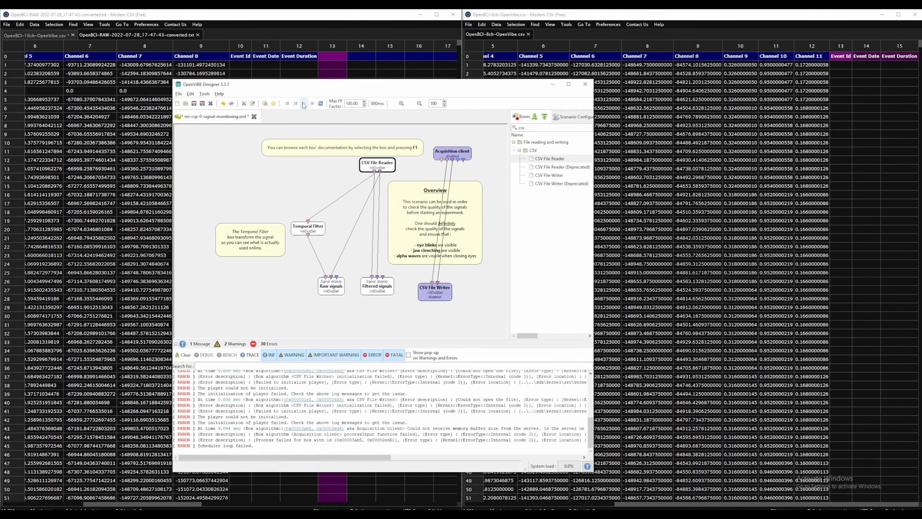
# Try to run the scenario and read the CSV File Reader's error entries in the log
pyautogui.click(304, 103)
pyautogui.click(304, 104)
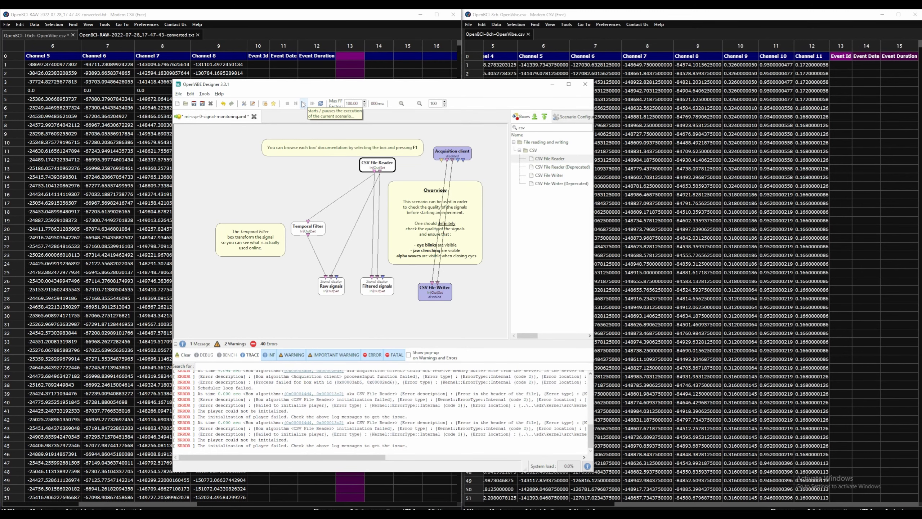
pyautogui.hscroll(5, 451, 441)
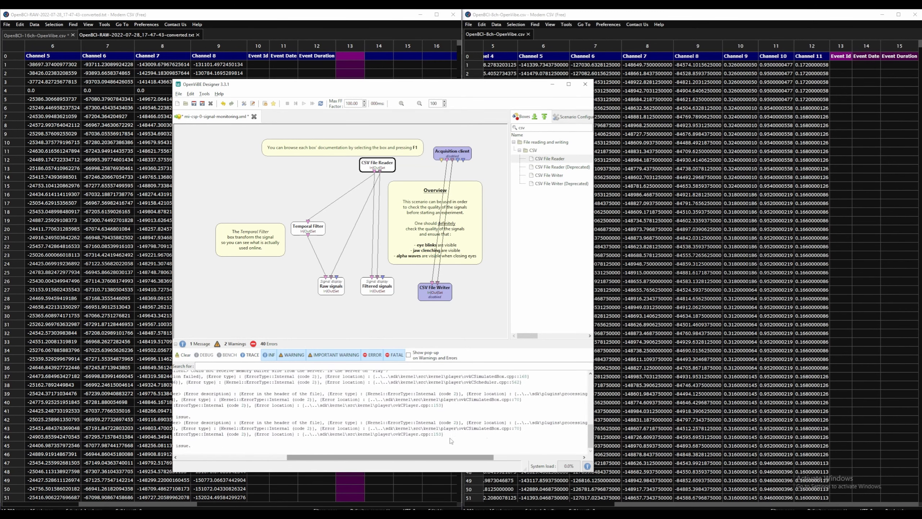
pyautogui.hscroll(-5, 450, 440)
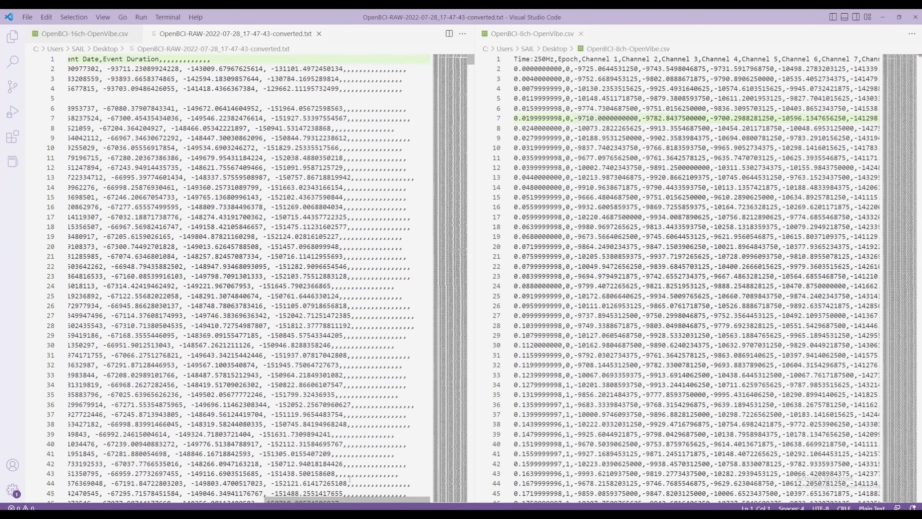
# Close the OpenBCI-8ch-OpenVibe.csv side view and search the converted file for the run of 13 surplus commas ending the header
pyautogui.click(581, 33)
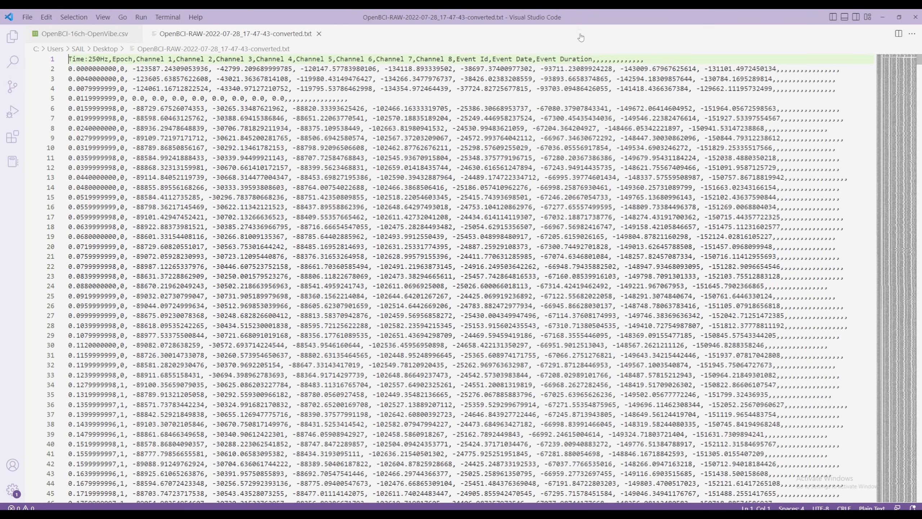
pyautogui.moveTo(840, 69); pyautogui.dragTo(781, 69)
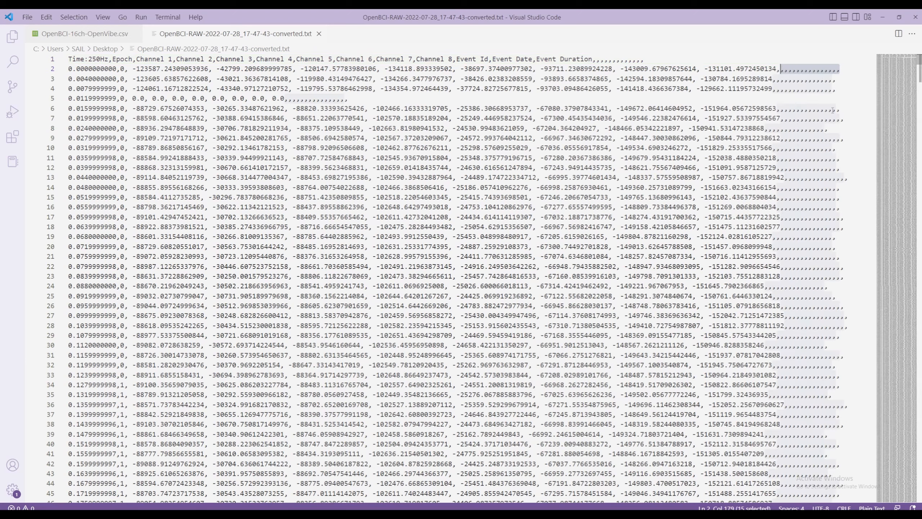
pyautogui.click(649, 62)
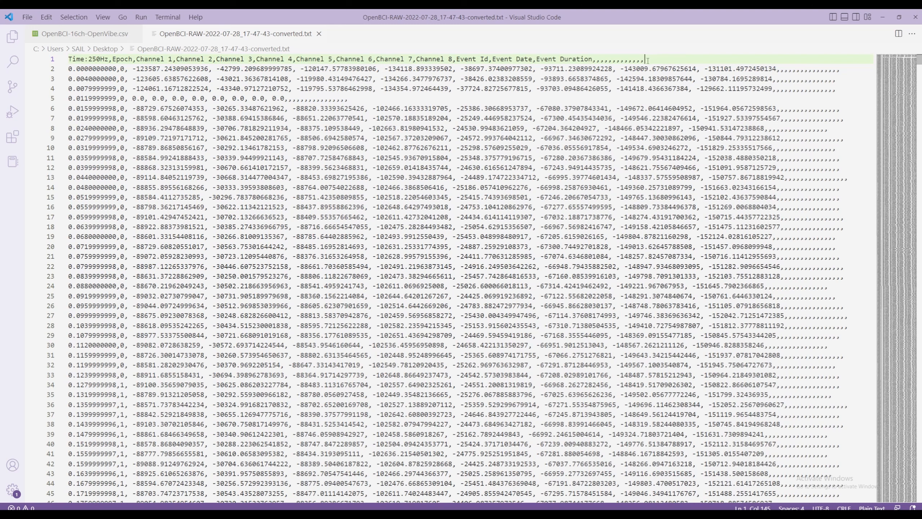
pyautogui.moveTo(643, 61); pyautogui.dragTo(594, 60)
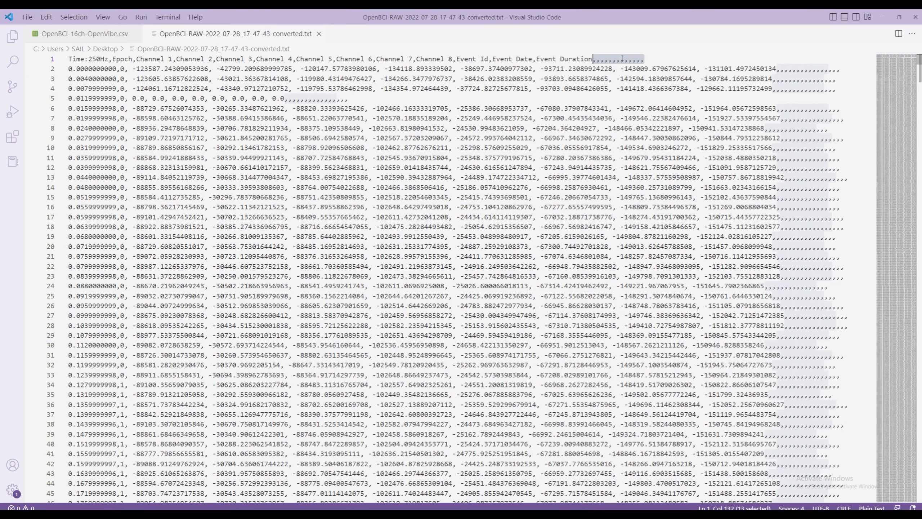
pyautogui.hotkey('ctrl', 'f')
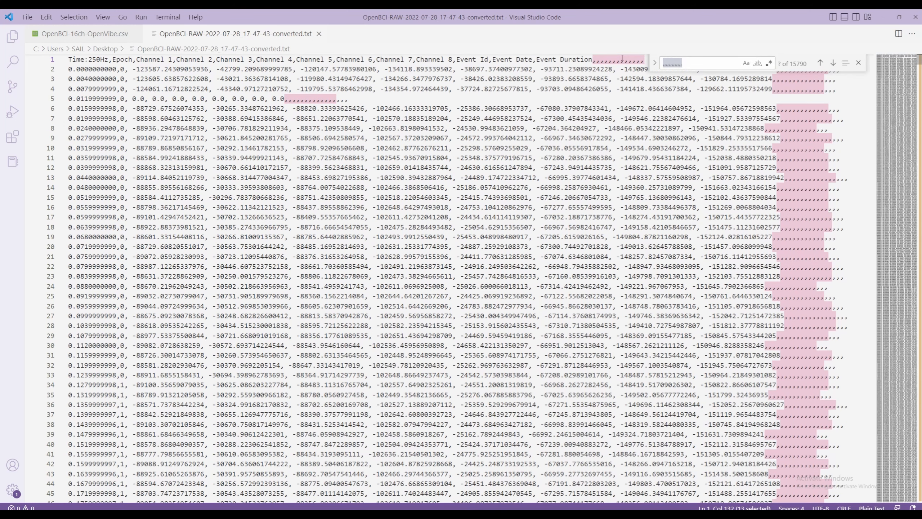
pyautogui.click(833, 63)
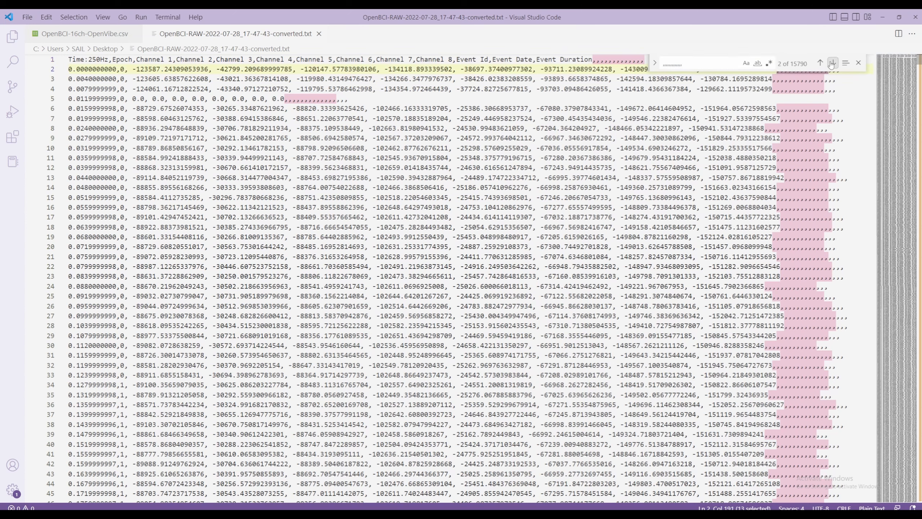
pyautogui.click(820, 63)
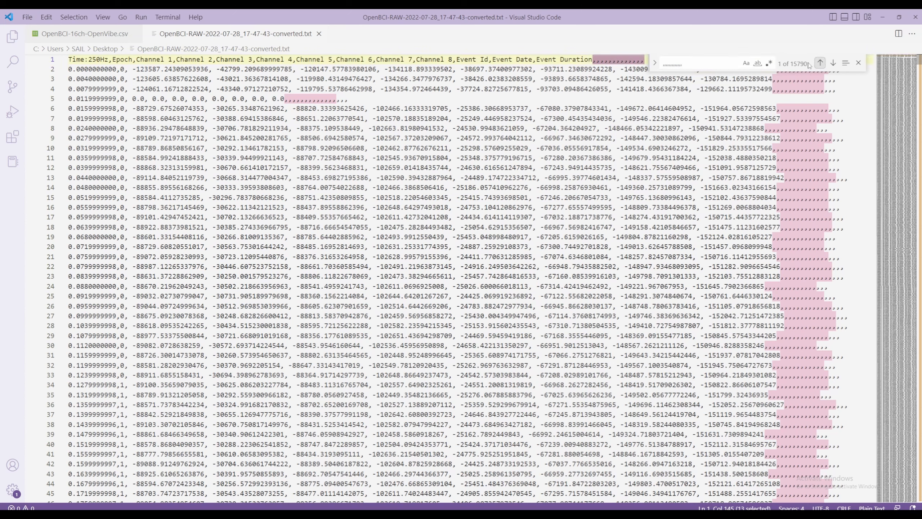
# Replace every run of 13 commas in the converted file with nothing and close the search
pyautogui.click(654, 63)
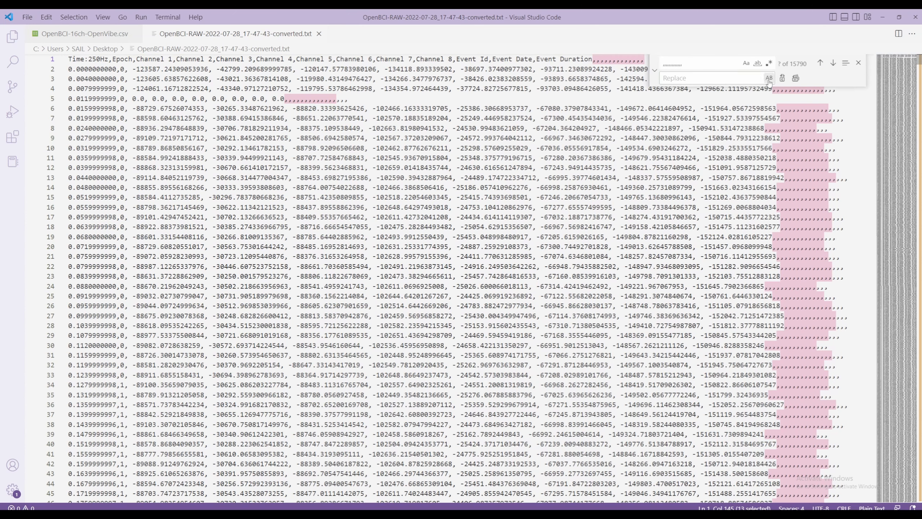
pyautogui.press('Return')
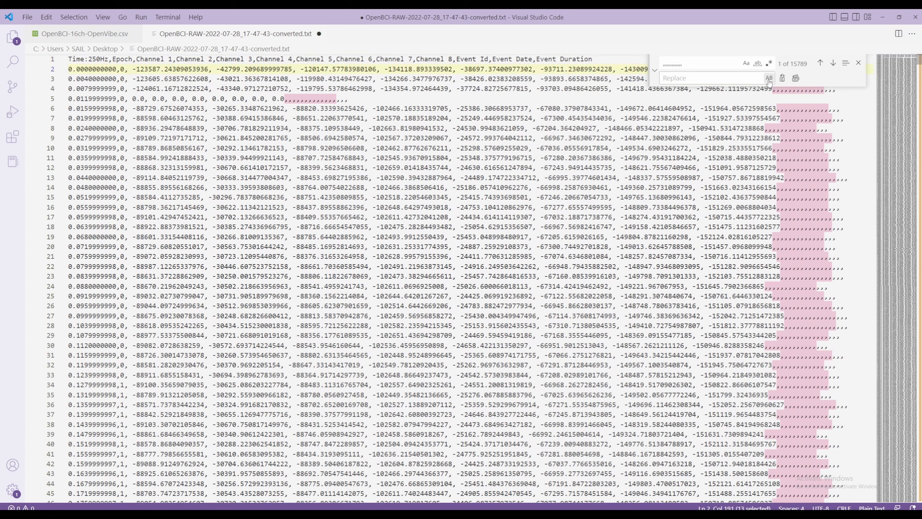
pyautogui.click(794, 79)
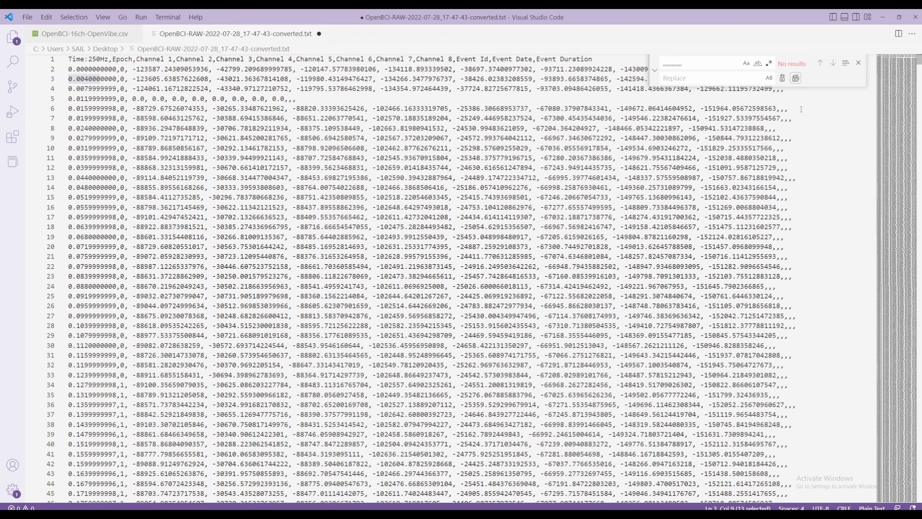
pyautogui.click(801, 109)
pyautogui.click(859, 62)
# Check the trailing commas of the first data row against the Event Id, Date and Duration headers, and save the converted file
pyautogui.click(792, 72)
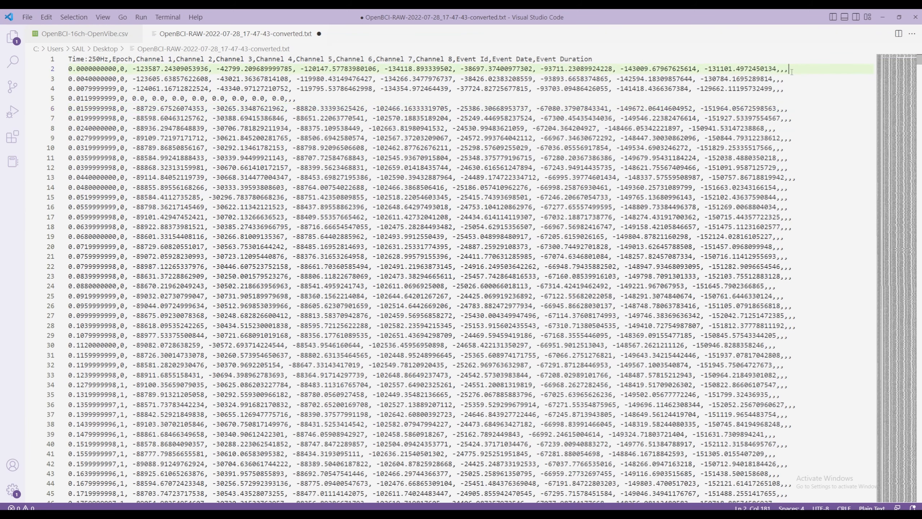
pyautogui.hotkey('shift', 'Left')
pyautogui.hotkey('shift', 'Left')
pyautogui.hotkey('shift', 'Left')
pyautogui.hotkey('shift', 'Left')
pyautogui.moveTo(602, 59); pyautogui.dragTo(457, 59)
pyautogui.click(476, 80)
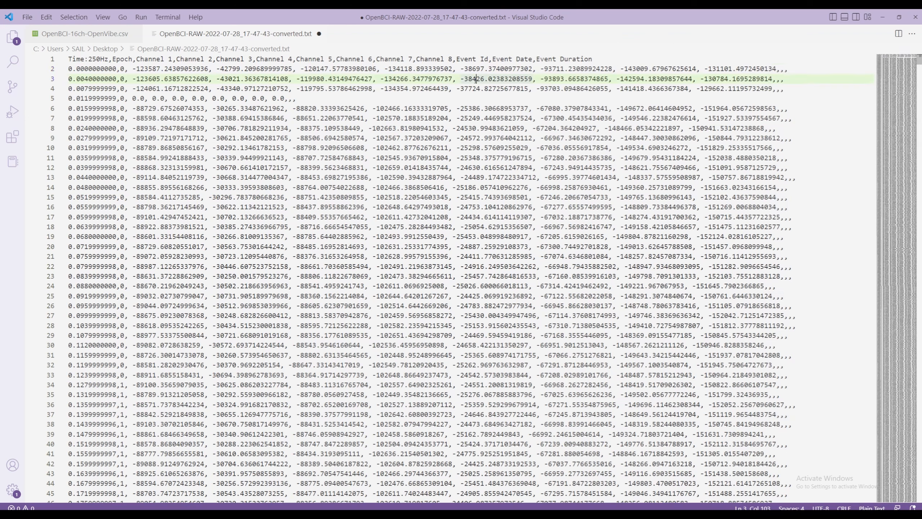
pyautogui.hotkey('ctrl', 's')
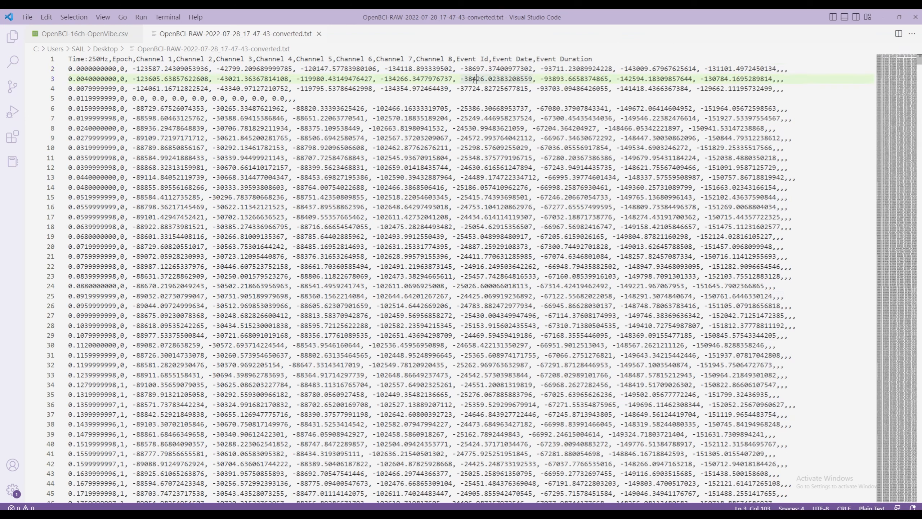
# Switch to OpenViBE Designer, run the scenario on the cleaned file and move the signal display window aside
pyautogui.hotkey('alt', 'Tab')
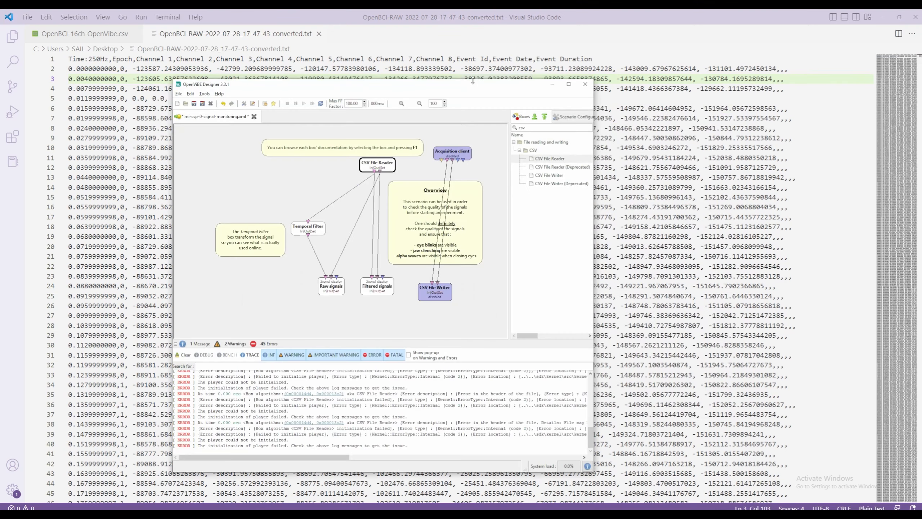
pyautogui.click(304, 103)
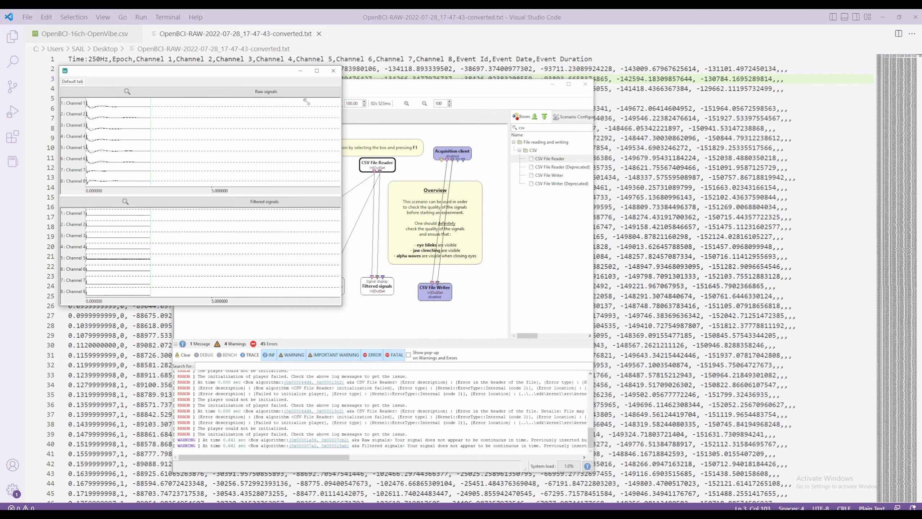
pyautogui.moveTo(295, 71); pyautogui.dragTo(489, 96)
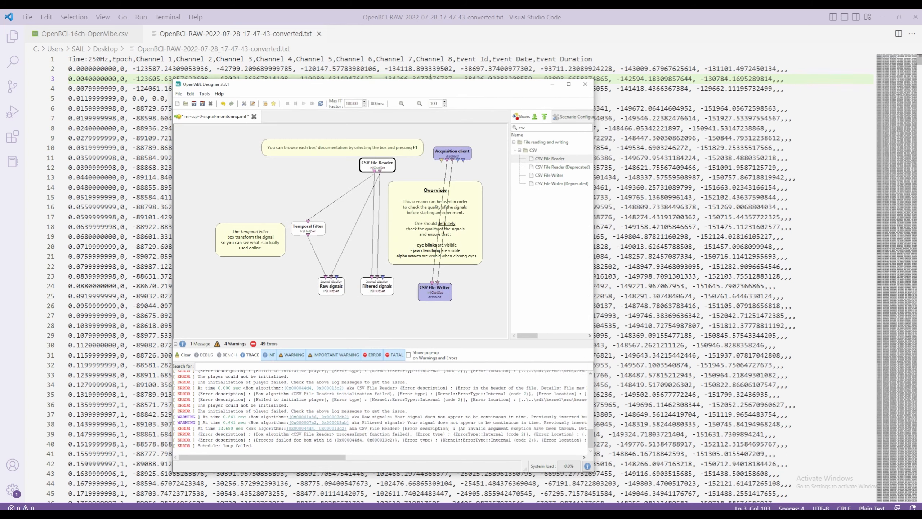
# Return to the converted file in Visual Studio Code and review its header row and first data rows
pyautogui.click(463, 61)
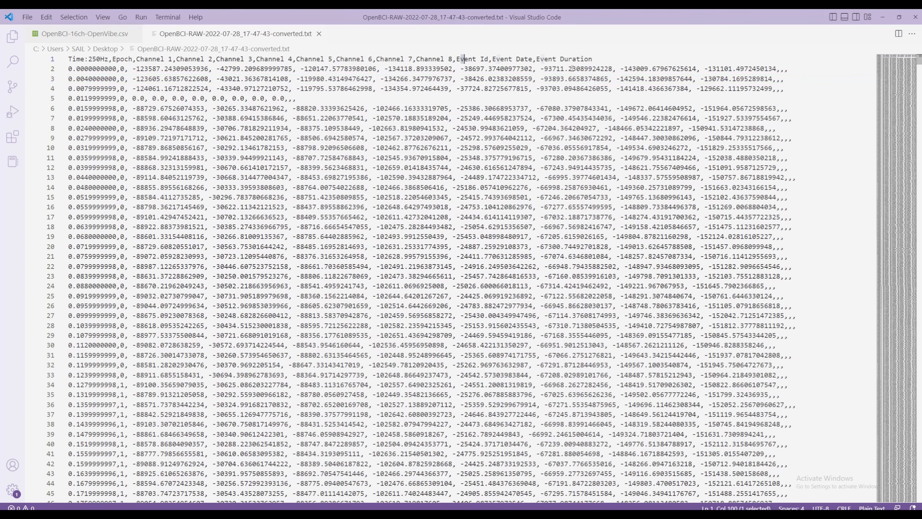
pyautogui.moveTo(596, 58); pyautogui.dragTo(64, 59)
pyautogui.click(142, 88)
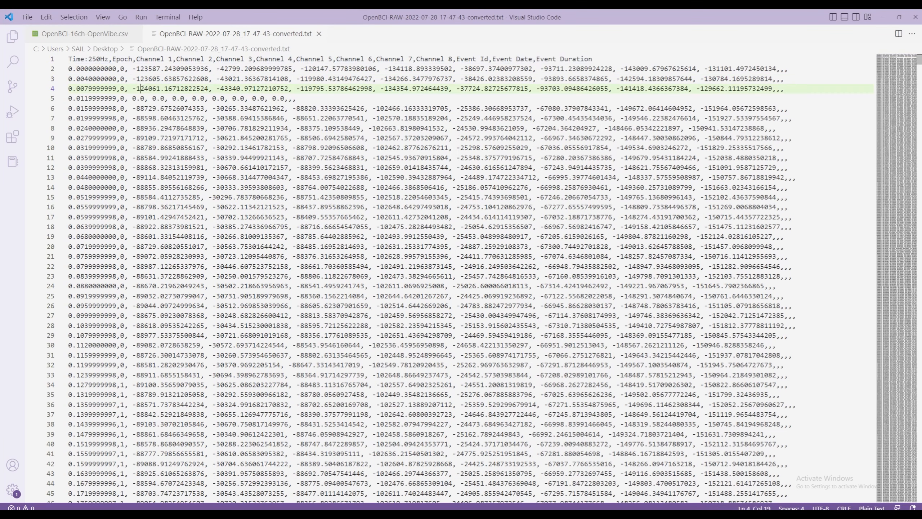
pyautogui.click(129, 68)
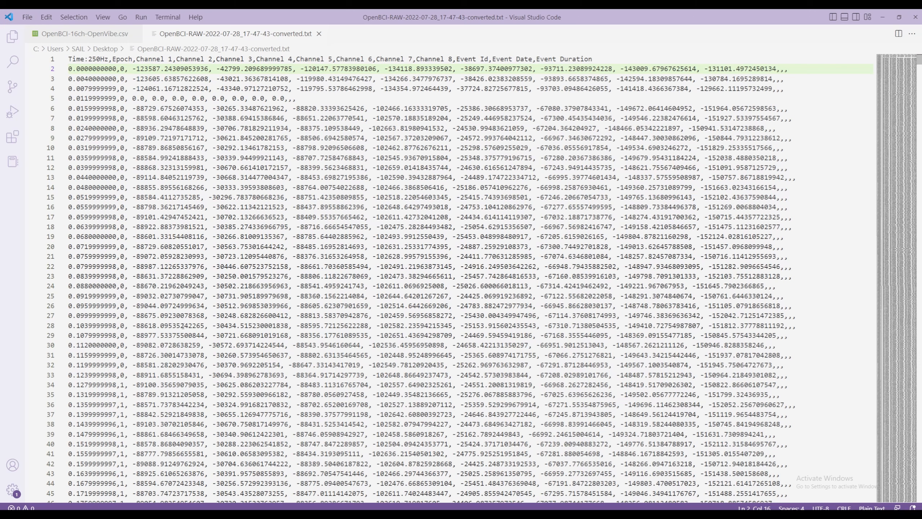
# Open Emotiv Epocx RAW.csv from the Emotiv Epocx RAW folder under Lessons - Unofficial Guide in Visual Studio Code
pyautogui.click(120, 514)
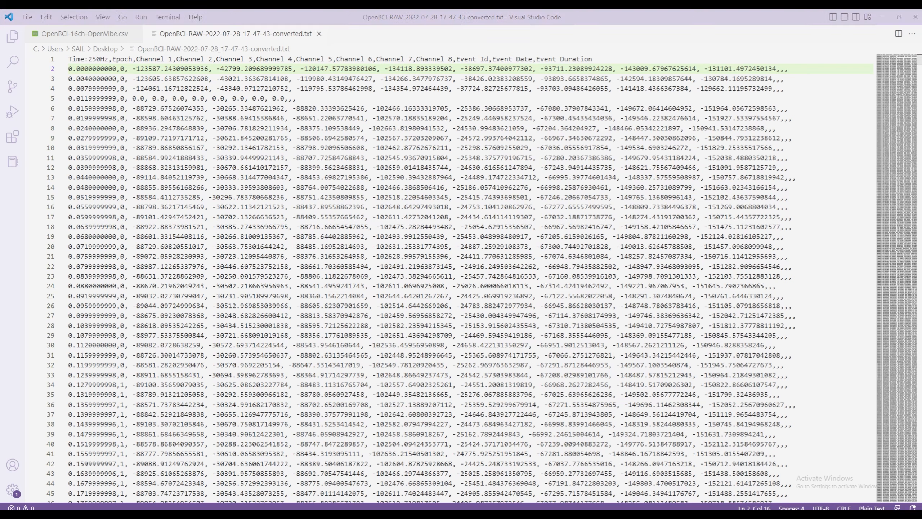
pyautogui.click(265, 489)
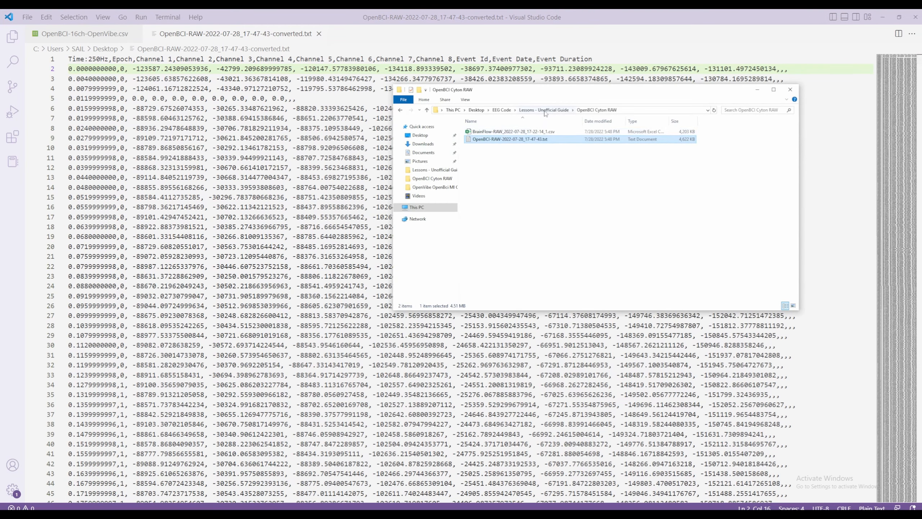
pyautogui.click(544, 110)
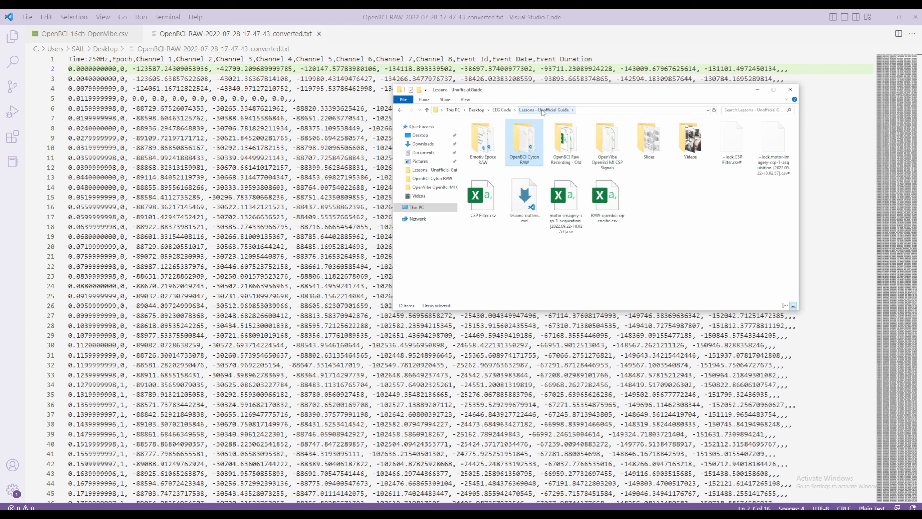
pyautogui.doubleClick(488, 138)
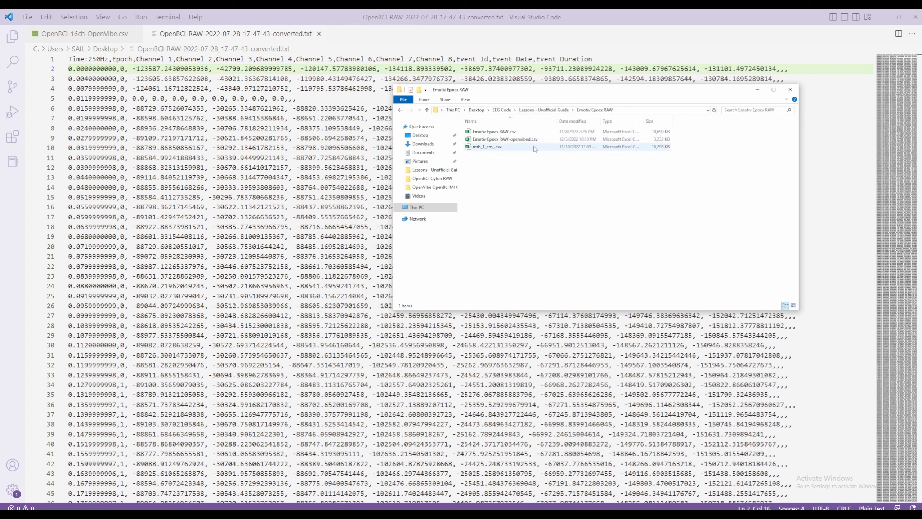
pyautogui.click(507, 133)
pyautogui.rightClick(507, 134)
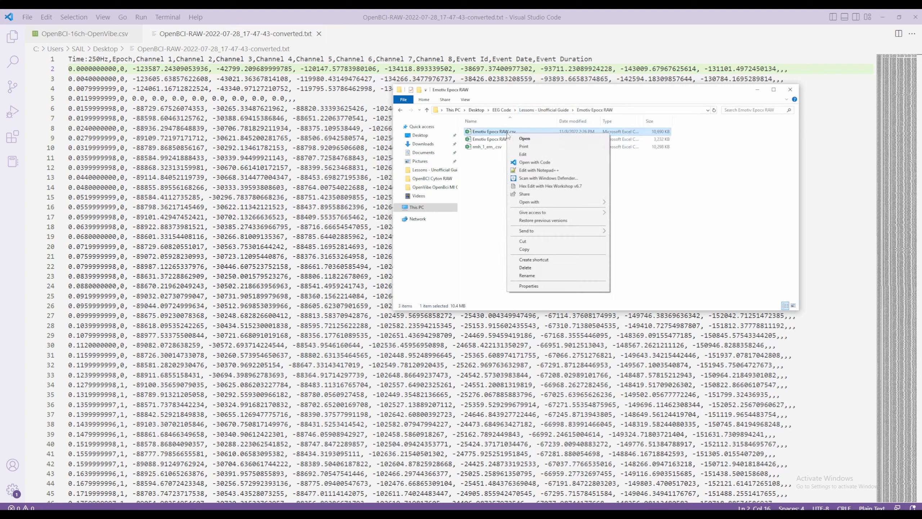
pyautogui.click(560, 166)
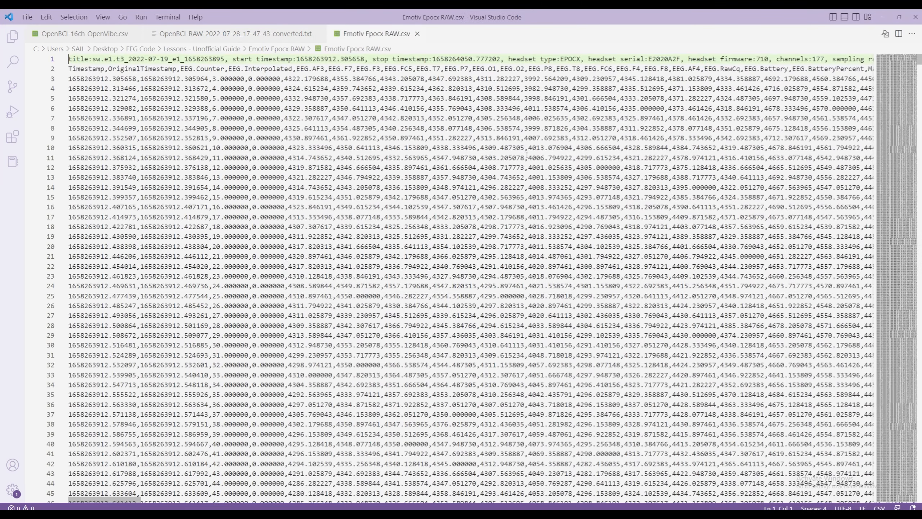
# Switch to Modern CSV and examine the timestamp, counter and first EEG channel columns of Emotiv Epocx RAW.csv
pyautogui.click(660, 128)
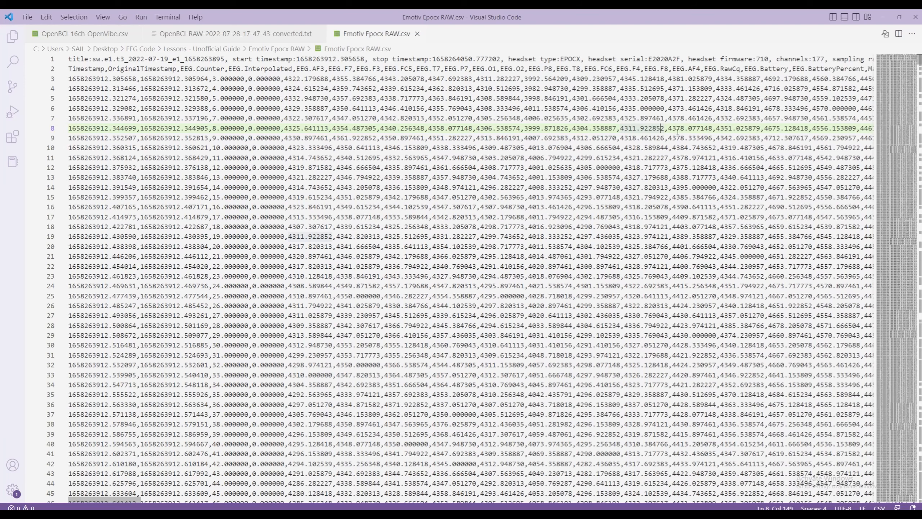
pyautogui.click(186, 515)
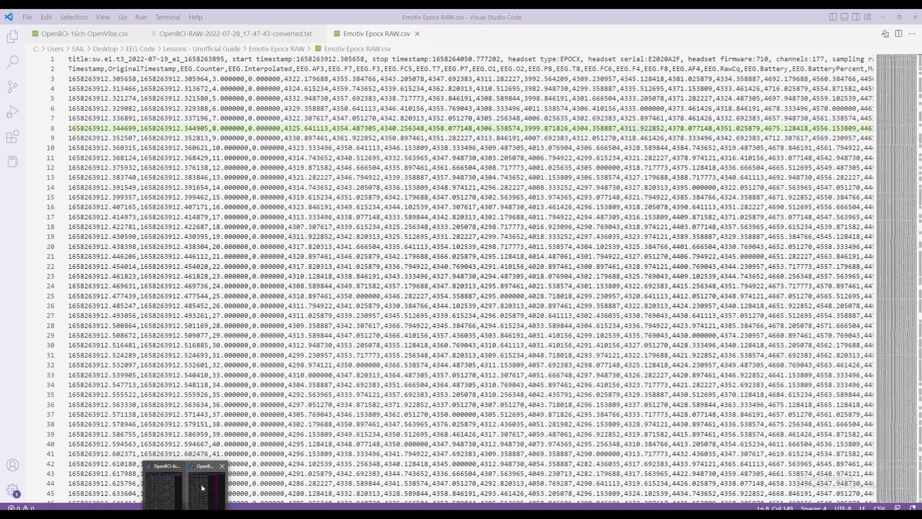
pyautogui.click(201, 484)
pyautogui.moveTo(19, 507); pyautogui.dragTo(94, 507)
pyautogui.click(192, 45)
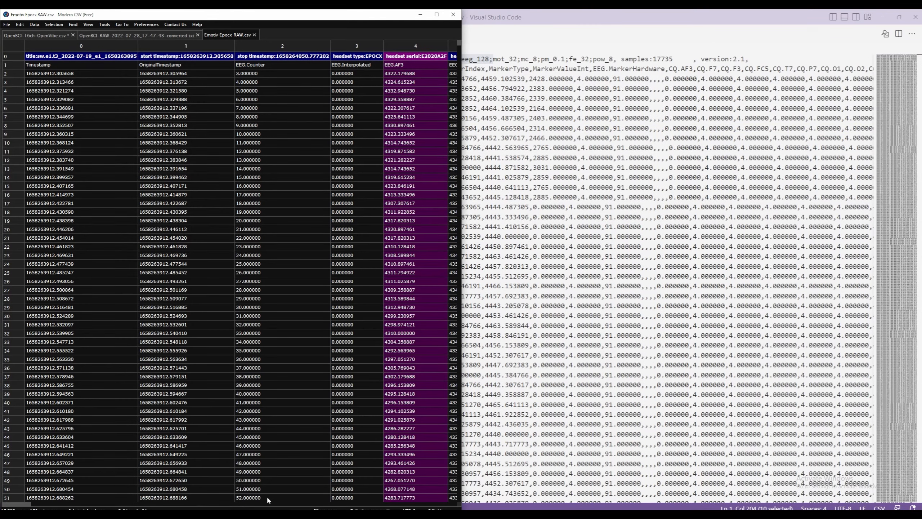
pyautogui.moveTo(27, 506); pyautogui.dragTo(42, 506)
pyautogui.click(312, 73)
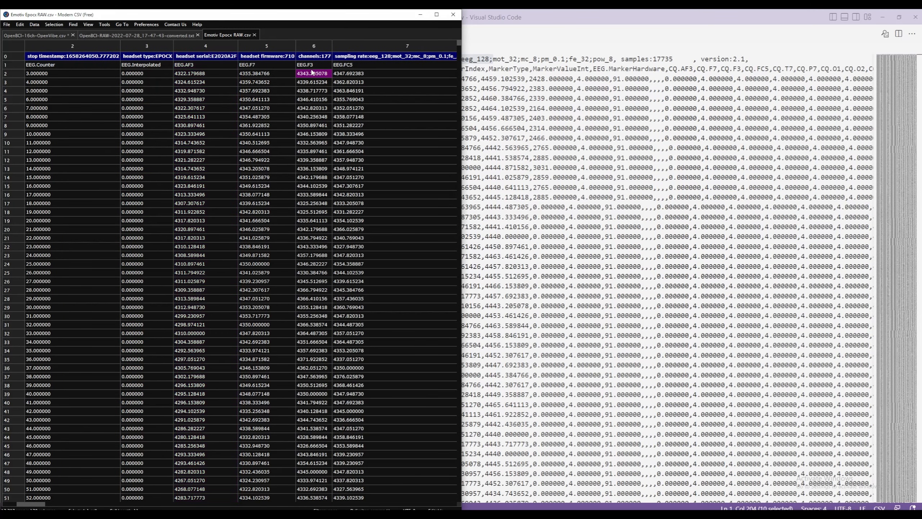
pyautogui.click(323, 75)
# Compare the converted OpenBCI file with Emotiv Epocx RAW.csv and count off eight EEG channel columns starting at EEG.FC5
pyautogui.click(165, 36)
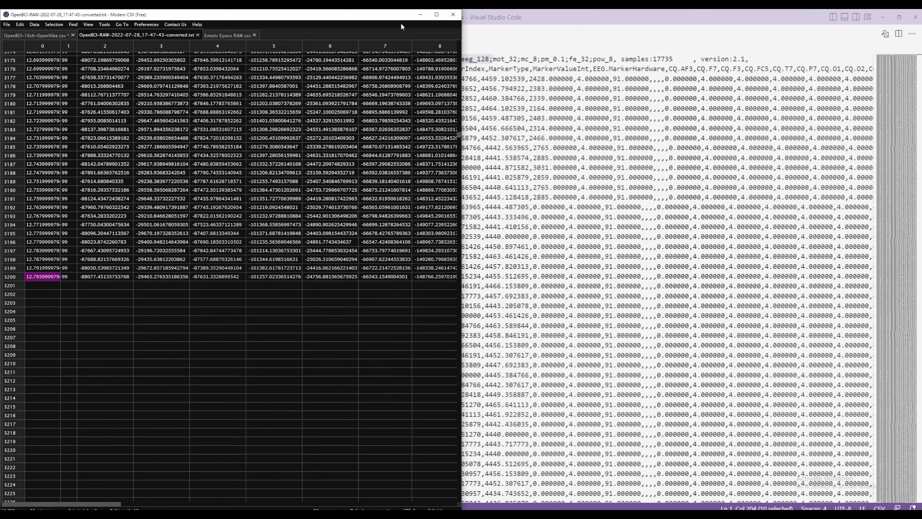
pyautogui.click(223, 36)
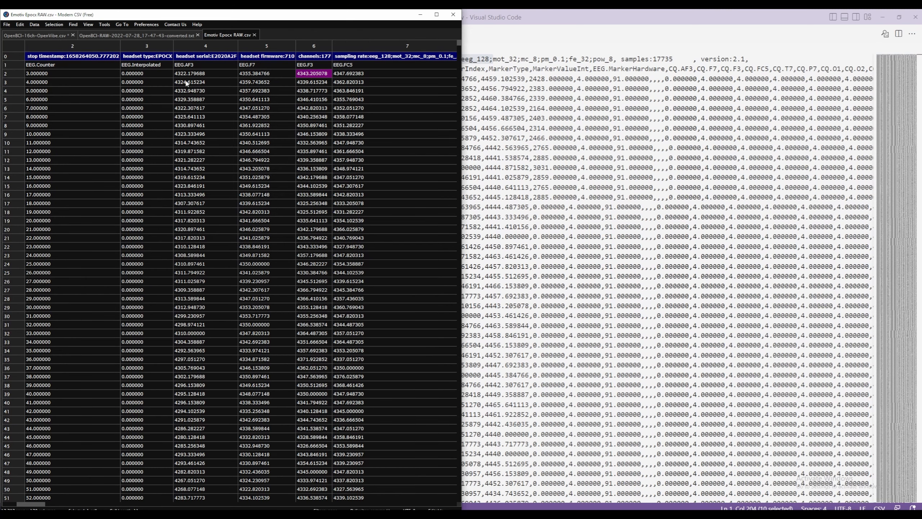
pyautogui.moveTo(36, 506); pyautogui.dragTo(40, 505)
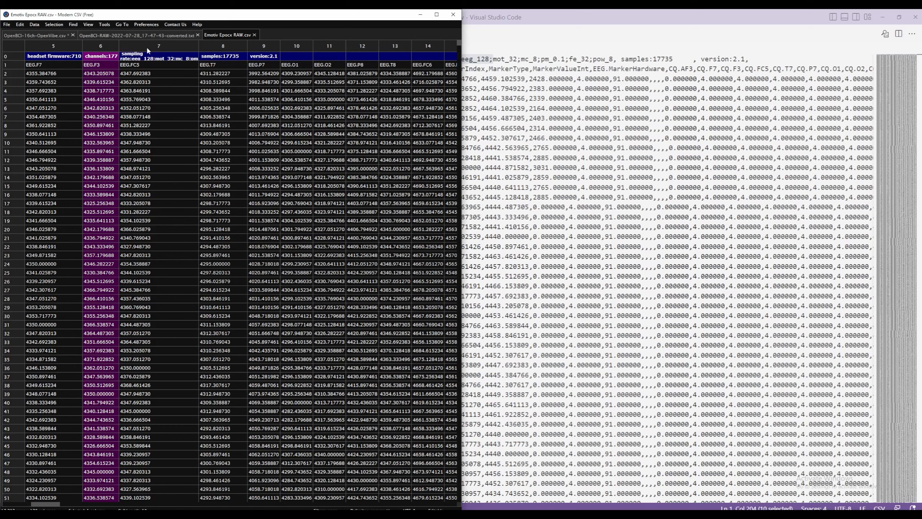
pyautogui.click(146, 46)
pyautogui.keyDown('shift'); pyautogui.click(217, 50); pyautogui.keyUp('shift')
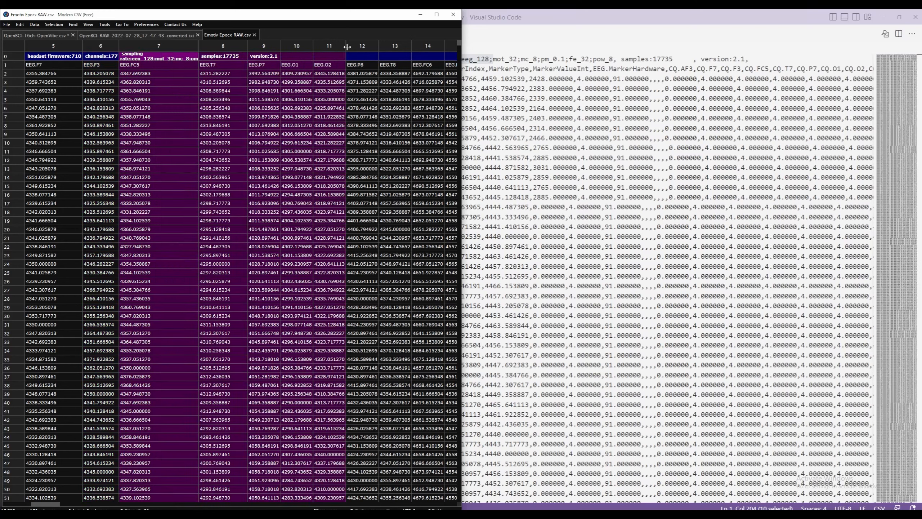
pyautogui.click(368, 56)
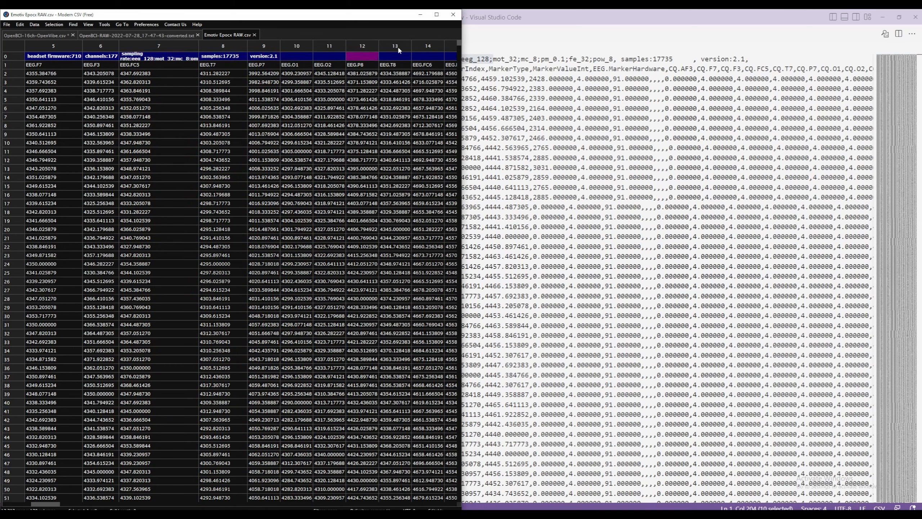
pyautogui.press('Right')
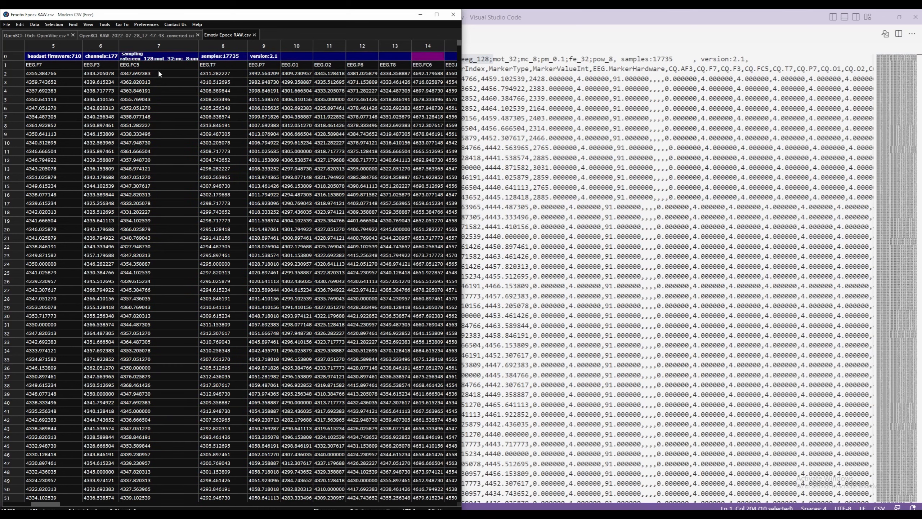
# Copy the data of the eight channels EEG.FC5 through EEG.FC6, rows 2 to 3221, from Emotiv Epocx RAW.csv
pyautogui.click(429, 75)
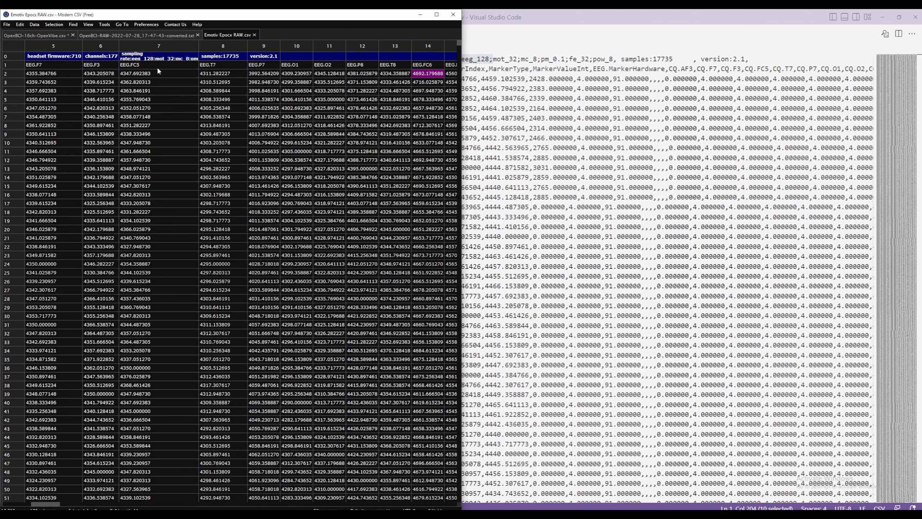
pyautogui.keyDown('shift'); pyautogui.click(137, 74); pyautogui.keyUp('shift')
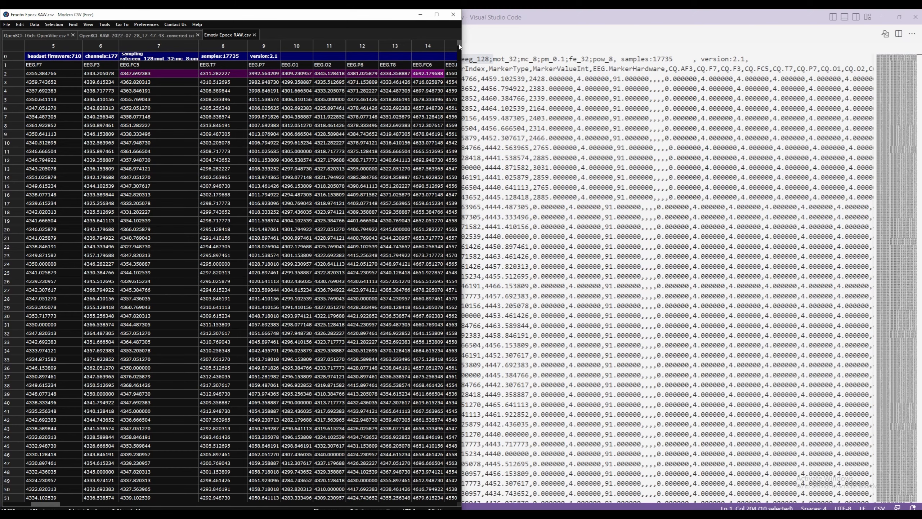
pyautogui.moveTo(459, 47); pyautogui.dragTo(453, 124)
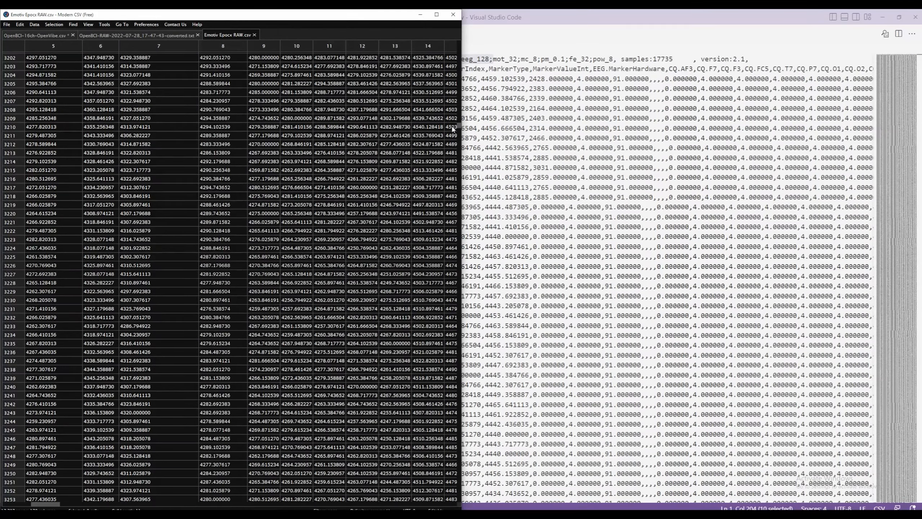
pyautogui.scroll(-6, 130, 203)
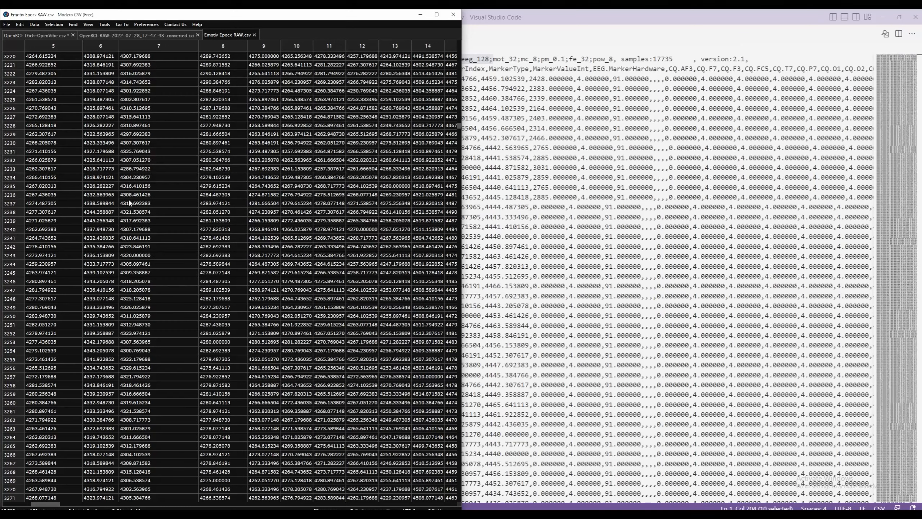
pyautogui.keyDown('shift'); pyautogui.click(145, 66); pyautogui.keyUp('shift')
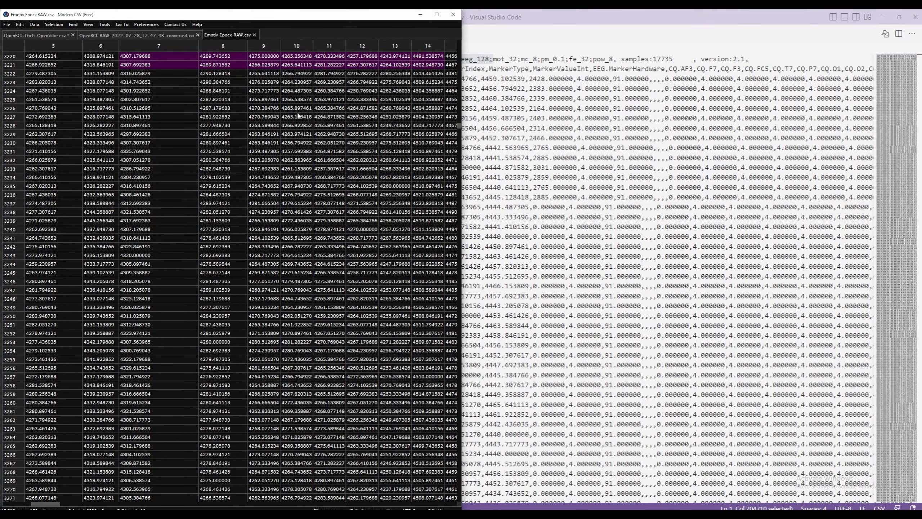
pyautogui.moveTo(459, 127); pyautogui.dragTo(456, 63)
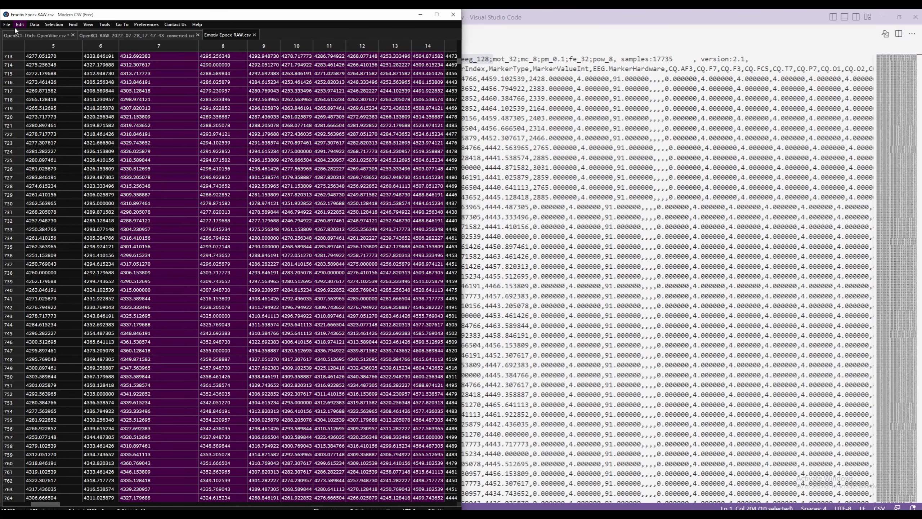
pyautogui.click(20, 25)
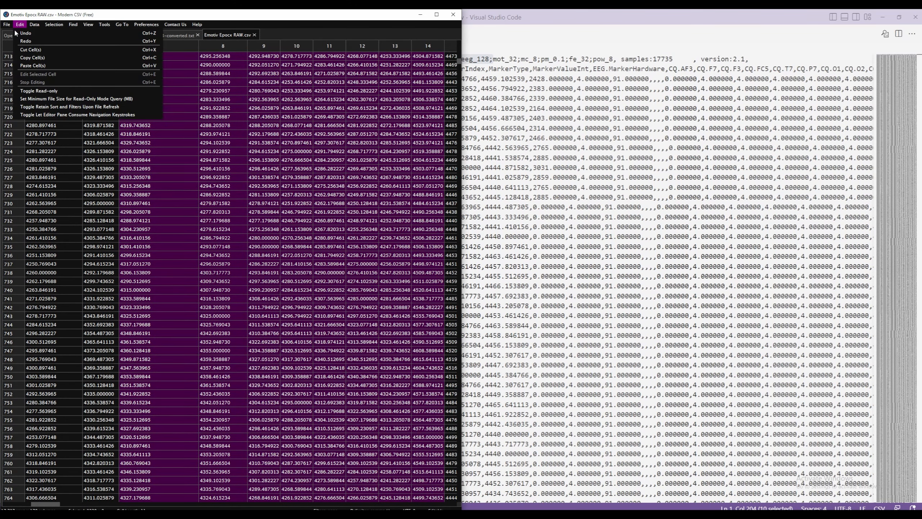
pyautogui.click(30, 60)
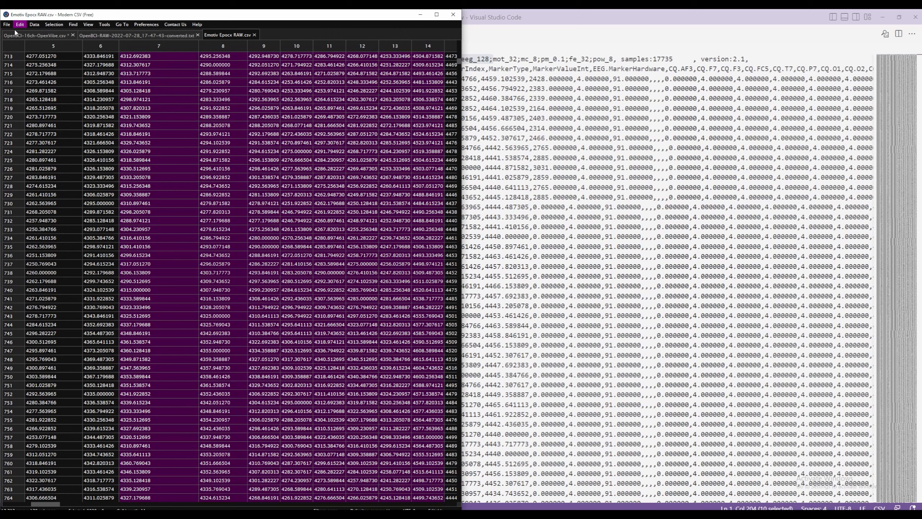
# Paste the copied Emotiv data over the channel values in the converted OpenBCI file, starting at the first Channel 1 data row
pyautogui.click(111, 35)
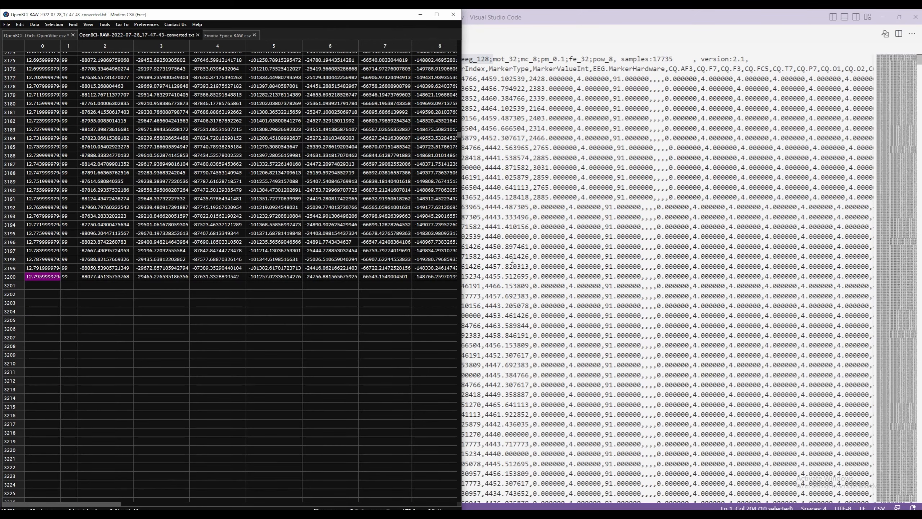
pyautogui.scroll(5, 458, 137)
pyautogui.moveTo(458, 136); pyautogui.dragTo(445, 37)
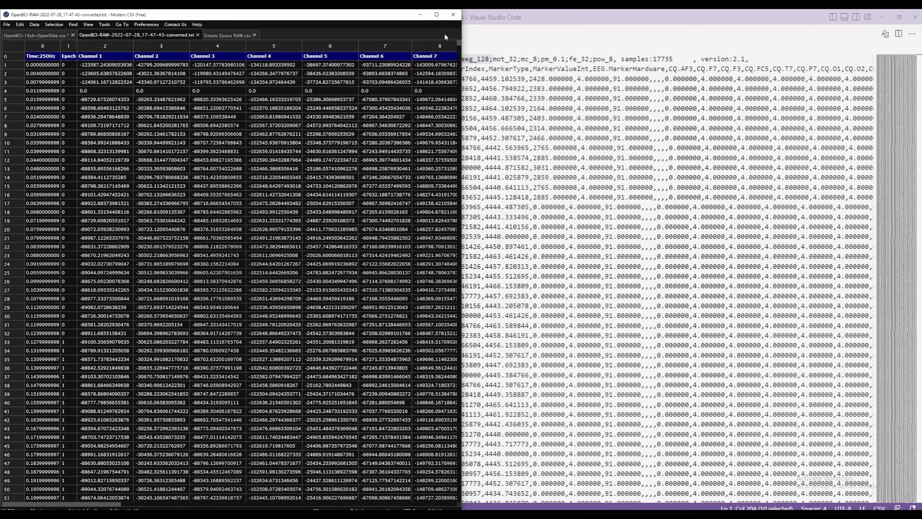
pyautogui.click(101, 68)
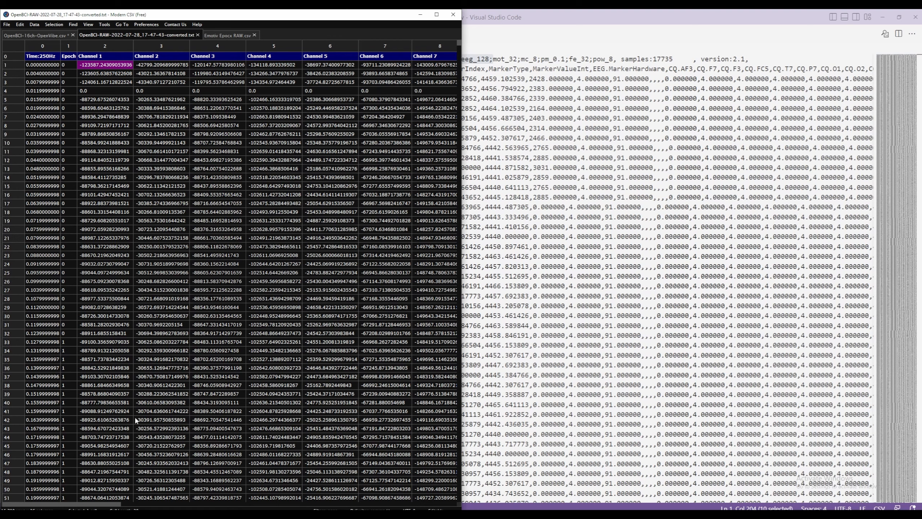
pyautogui.click(22, 26)
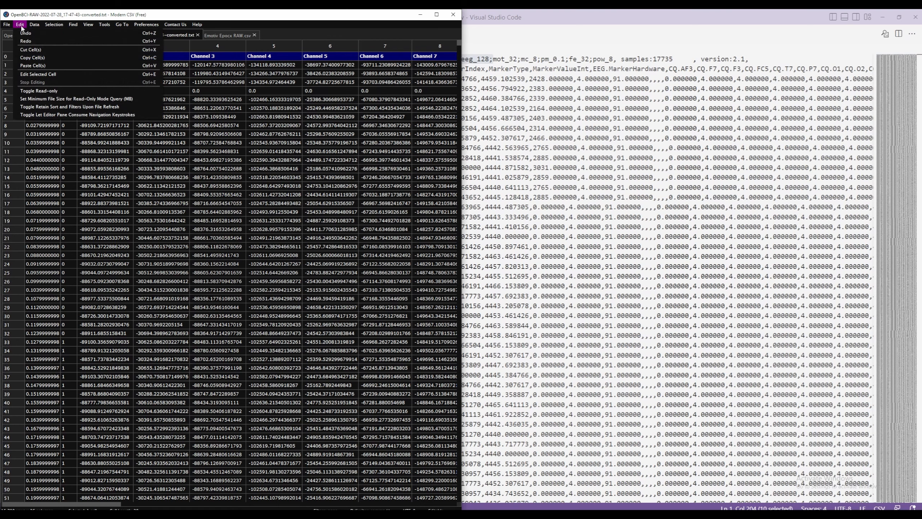
pyautogui.click(31, 64)
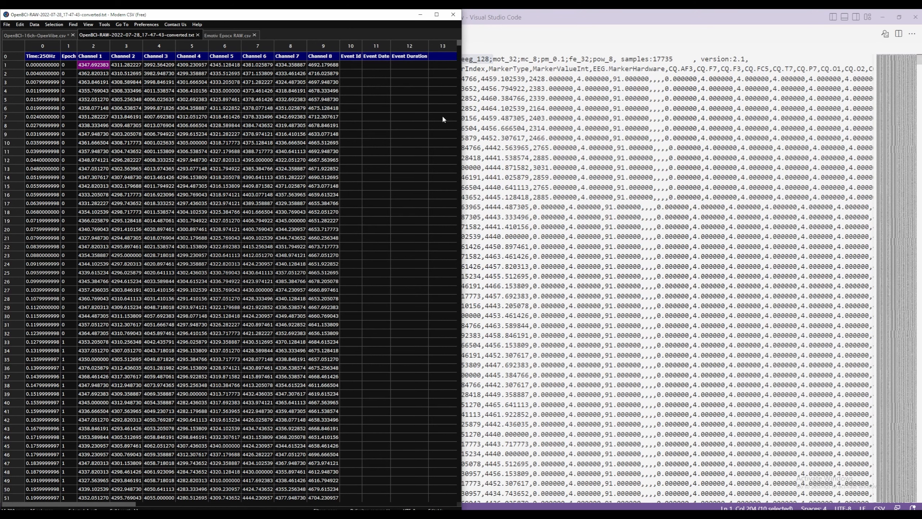
# Remove the surplus rows 3201 to 3220, which have no time or epoch values, from the end of the converted file
pyautogui.click(301, 206)
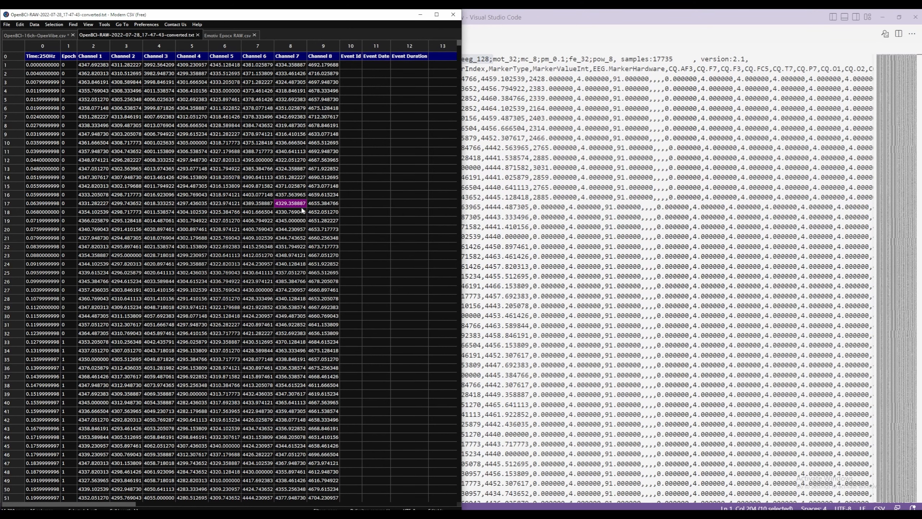
pyautogui.hotkey('ctrl', 'Down')
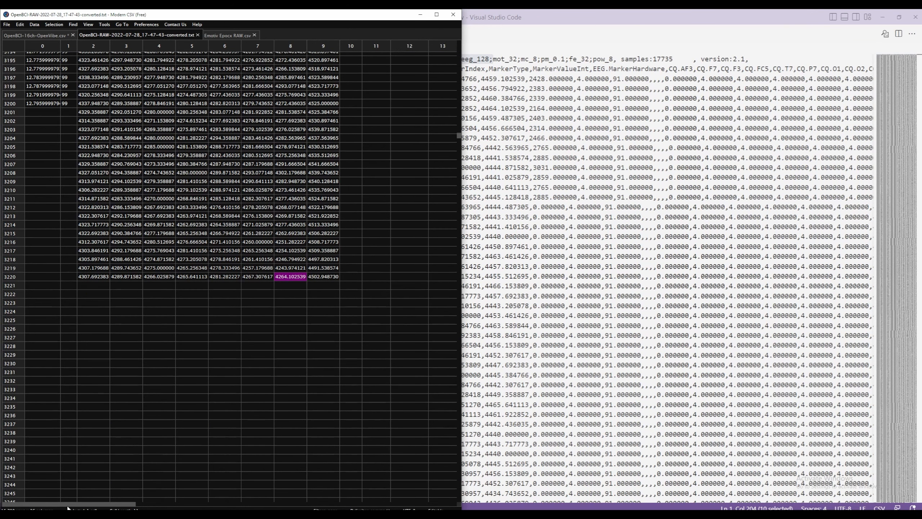
pyautogui.click(89, 112)
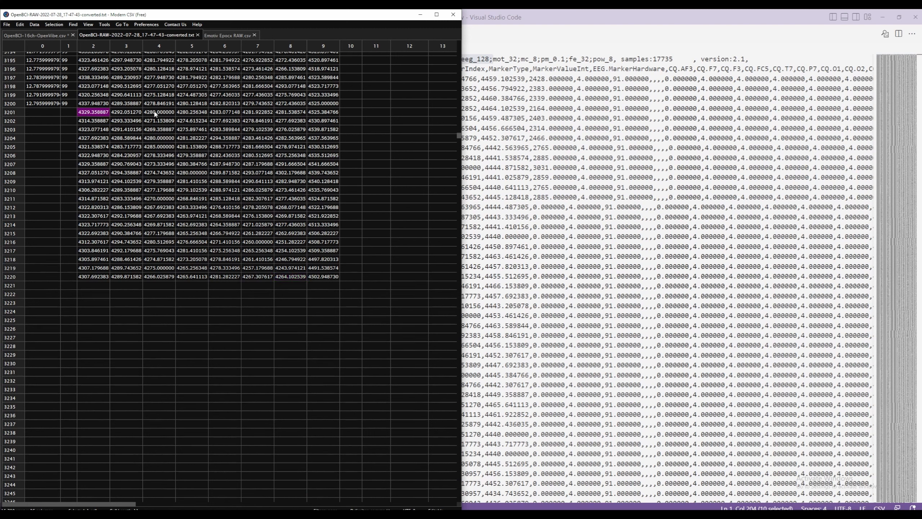
pyautogui.click(10, 114)
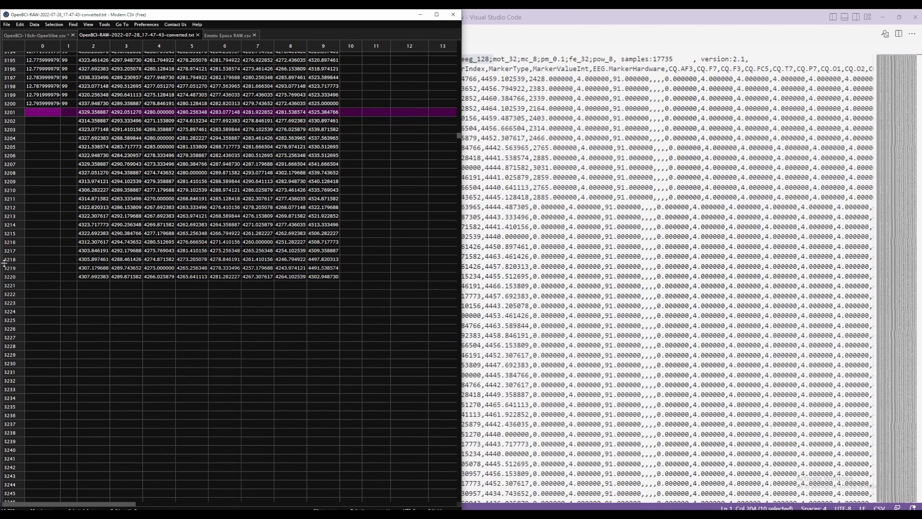
pyautogui.keyDown('shift'); pyautogui.click(11, 278); pyautogui.keyUp('shift')
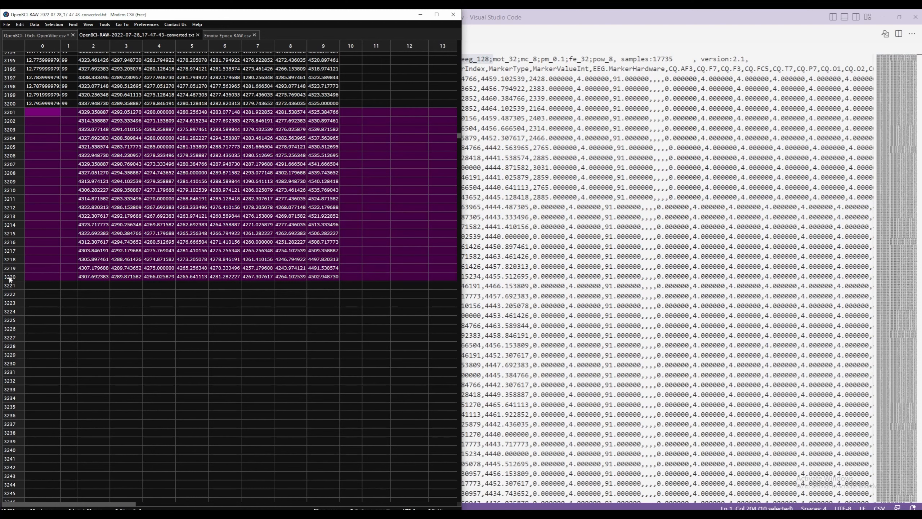
pyautogui.press('Delete')
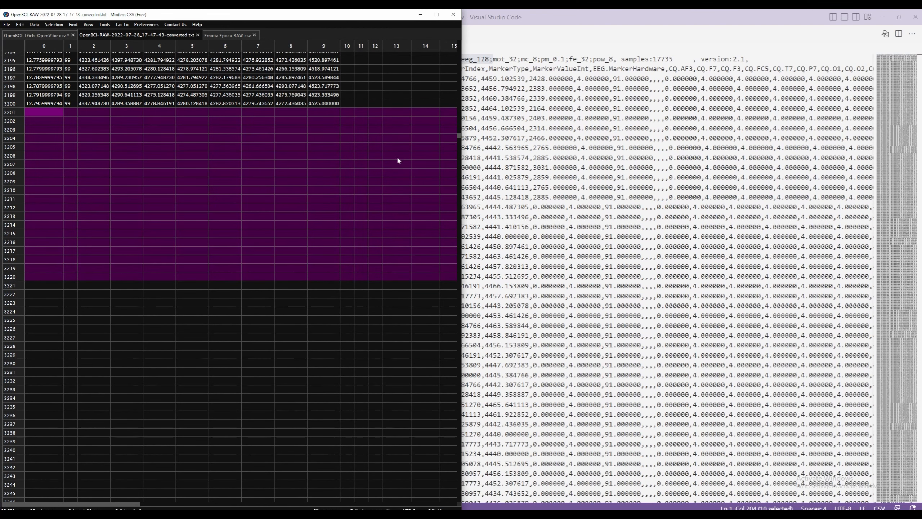
pyautogui.rightClick(15, 114)
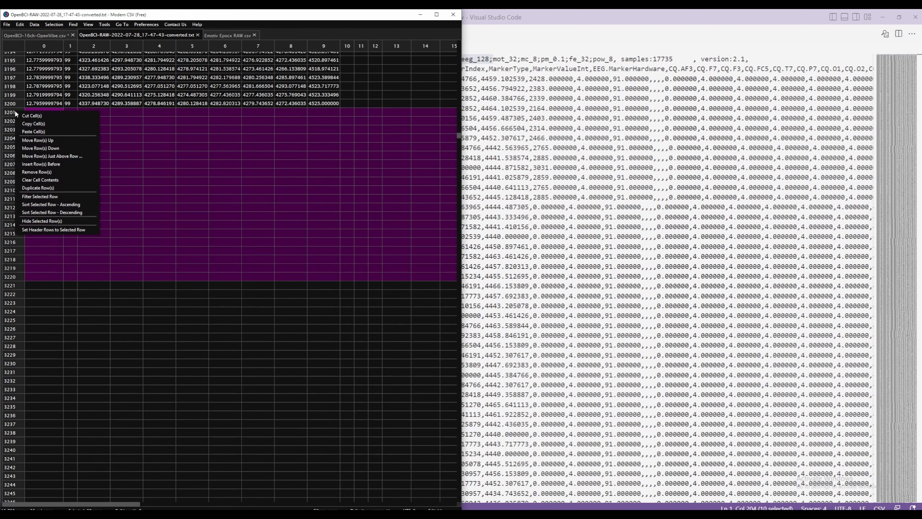
pyautogui.click(49, 172)
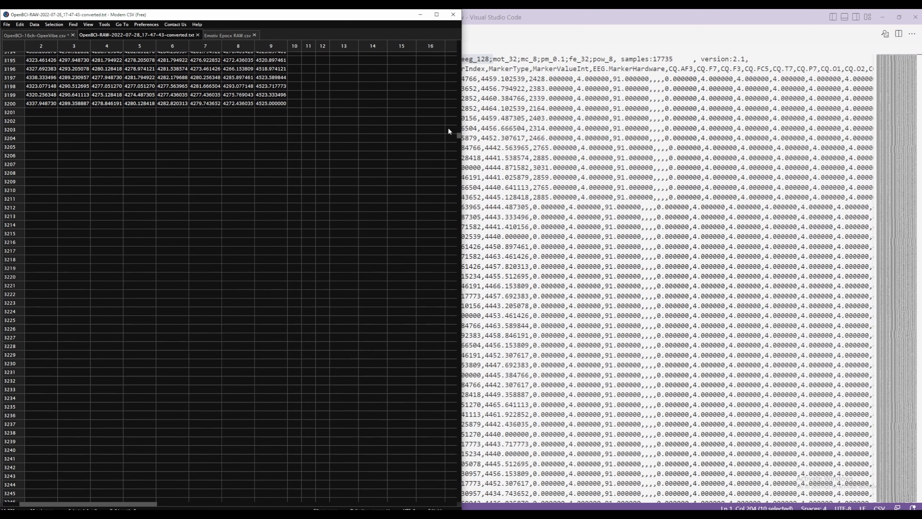
# Save the converted file containing the Emotiv data to the Desktop under the new name epocx-raw-portion.csv
pyautogui.moveTo(459, 136); pyautogui.dragTo(445, 12)
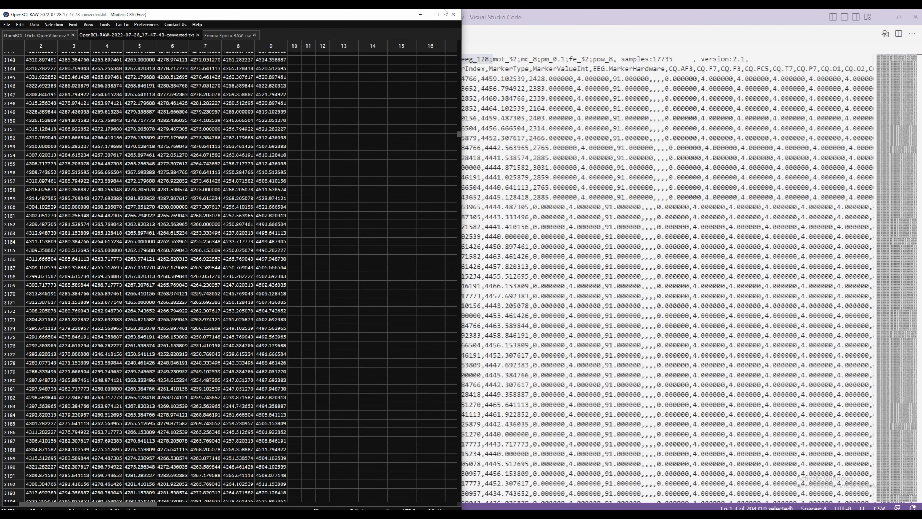
pyautogui.click(455, 47)
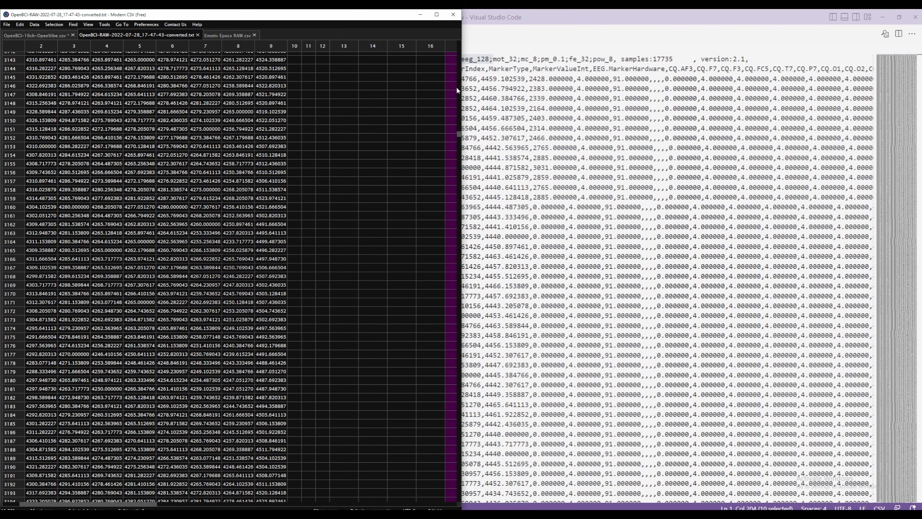
pyautogui.moveTo(459, 111); pyautogui.dragTo(453, 32)
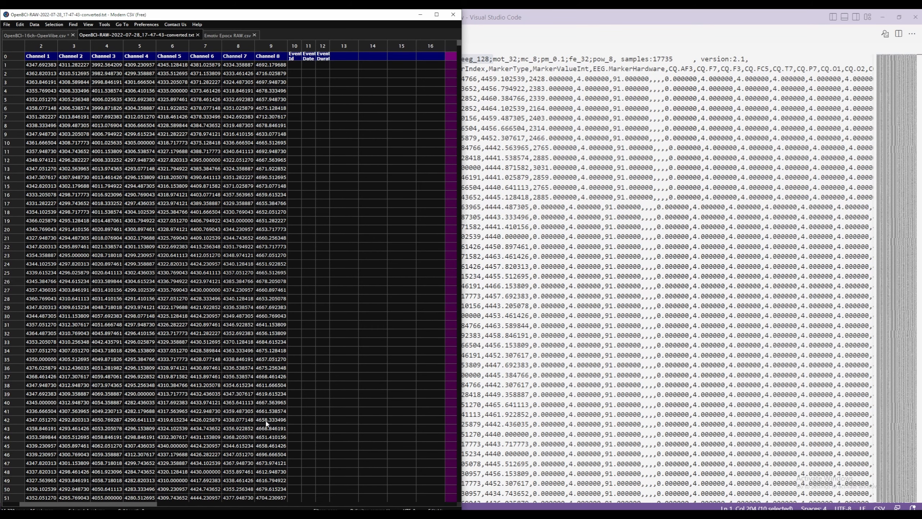
pyautogui.moveTo(123, 507); pyautogui.dragTo(106, 508)
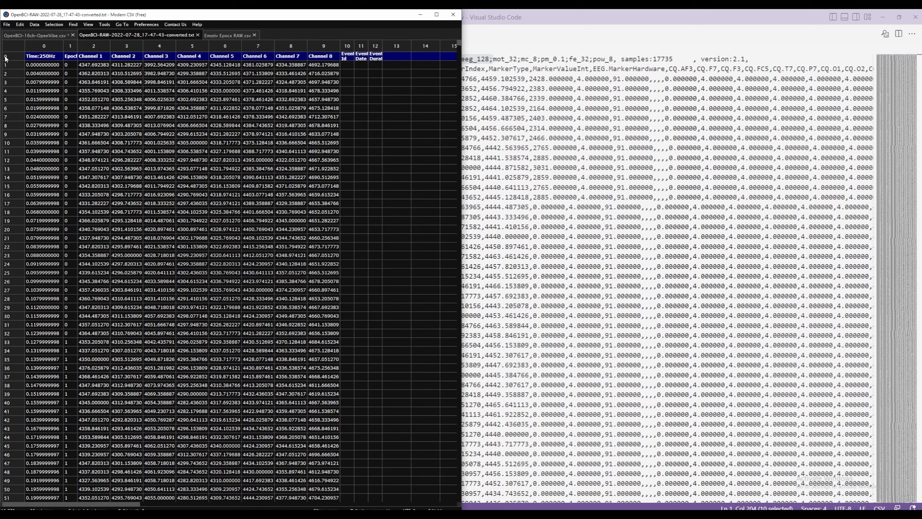
pyautogui.click(7, 25)
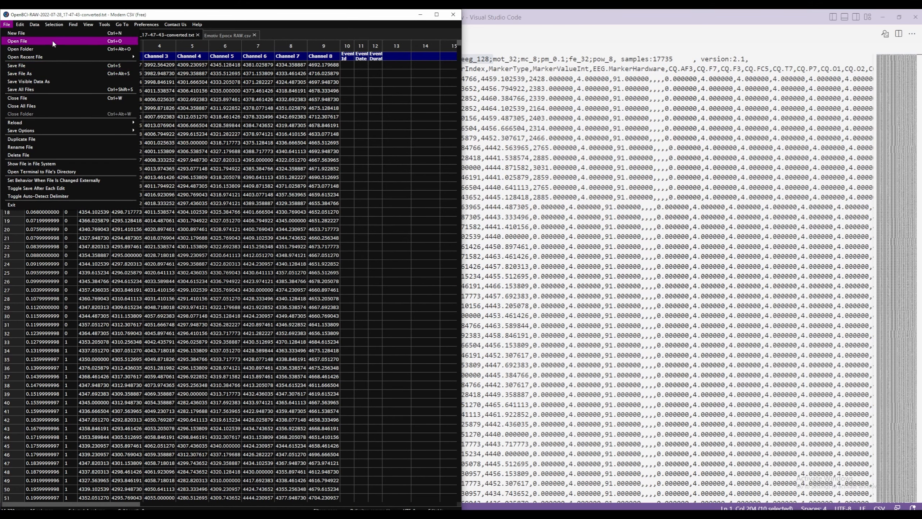
pyautogui.click(50, 73)
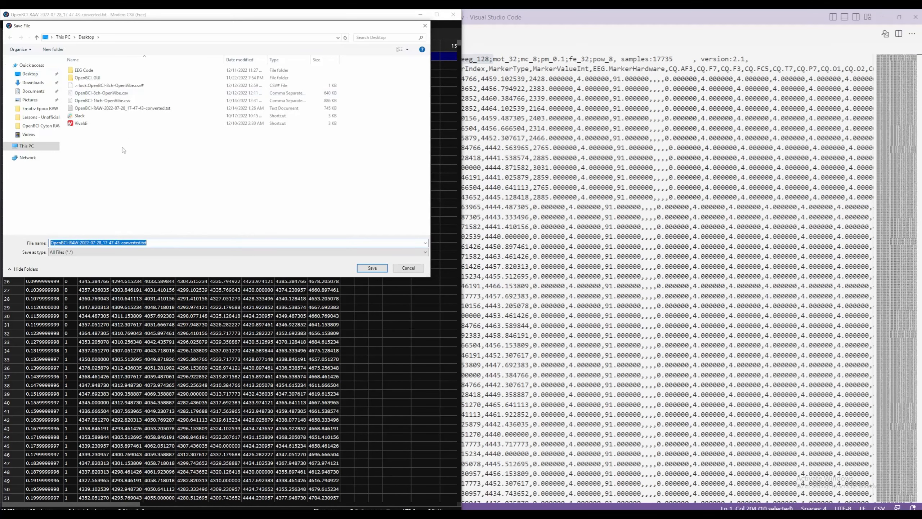
pyautogui.write('e')
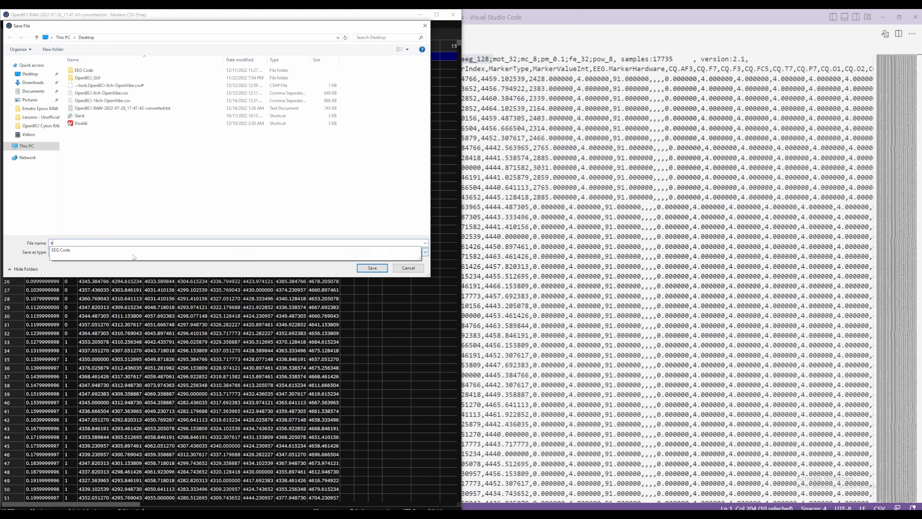
pyautogui.write('pocx')
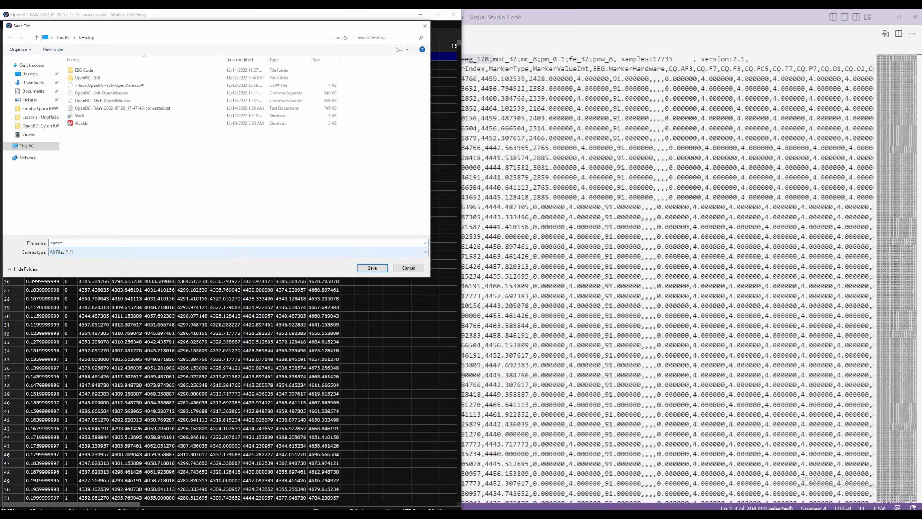
pyautogui.write('-raw-portion.csv')
pyautogui.click(374, 268)
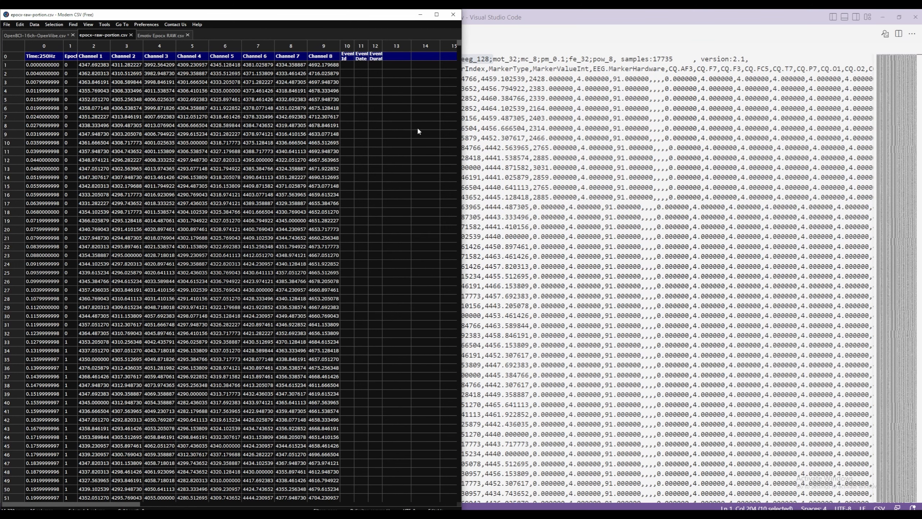
# Switch to OpenViBE Designer, set the CSV File Reader's filename to epocx-raw-portion.csv from the Desktop, and try to play the scenario
pyautogui.click(399, 514)
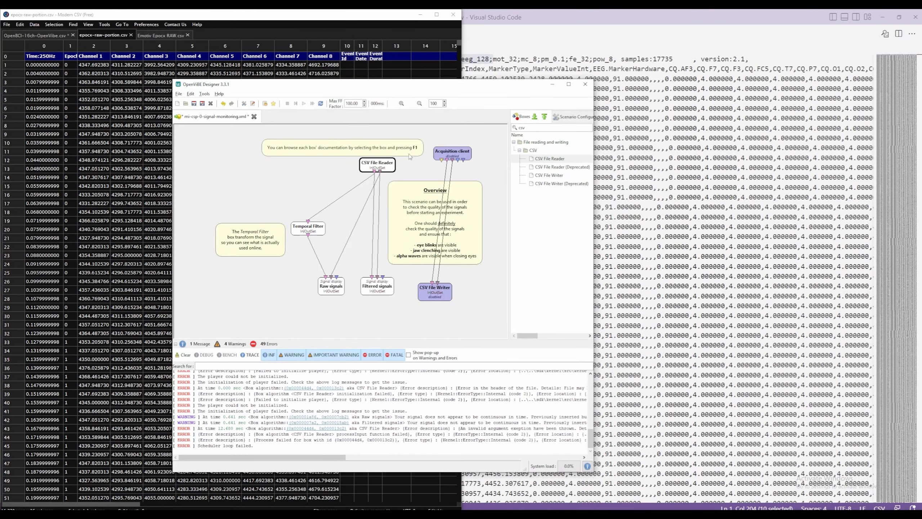
pyautogui.doubleClick(385, 164)
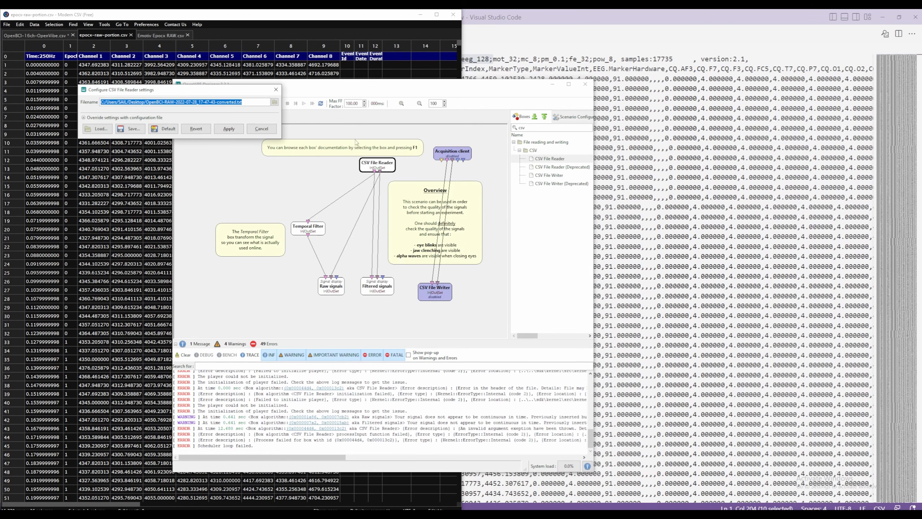
pyautogui.click(275, 102)
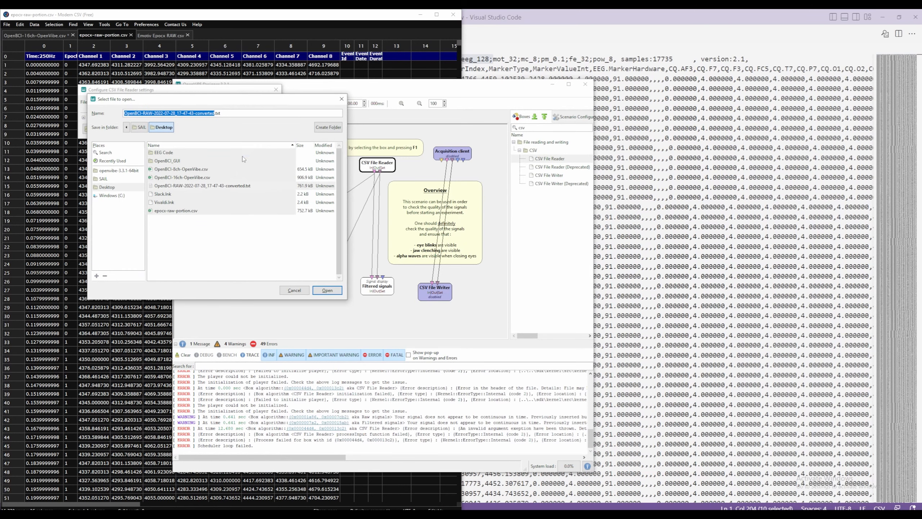
pyautogui.click(198, 210)
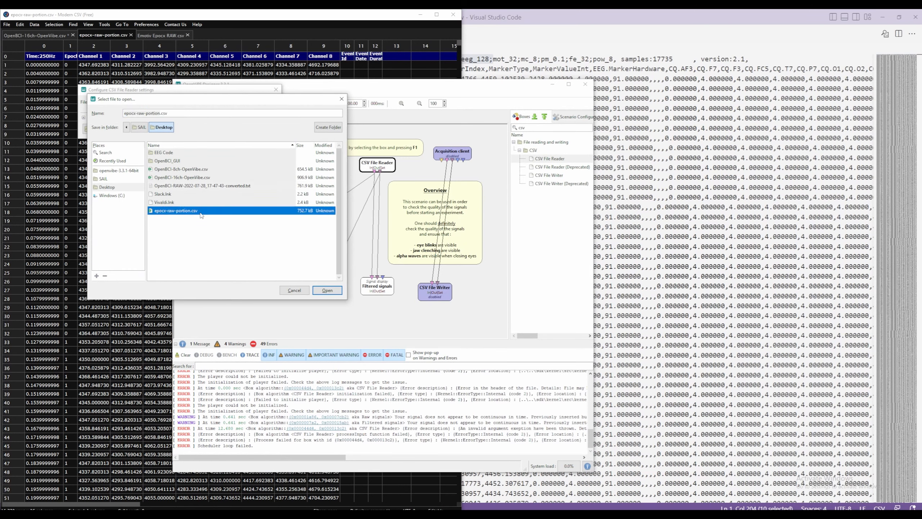
pyautogui.click(327, 290)
pyautogui.click(229, 128)
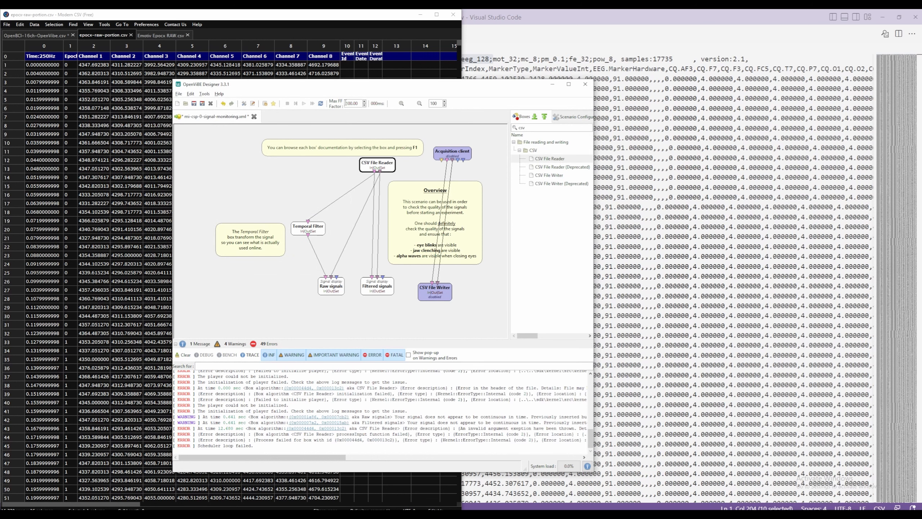
pyautogui.click(303, 105)
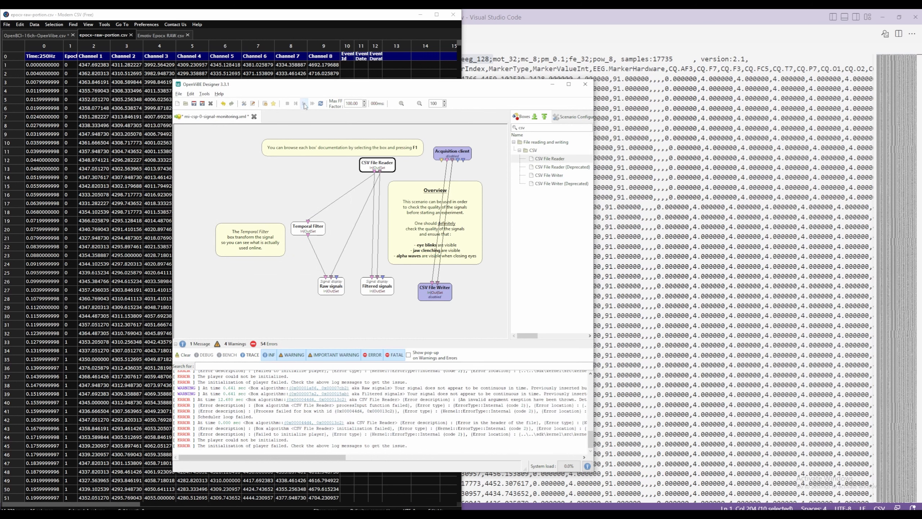
pyautogui.click(304, 105)
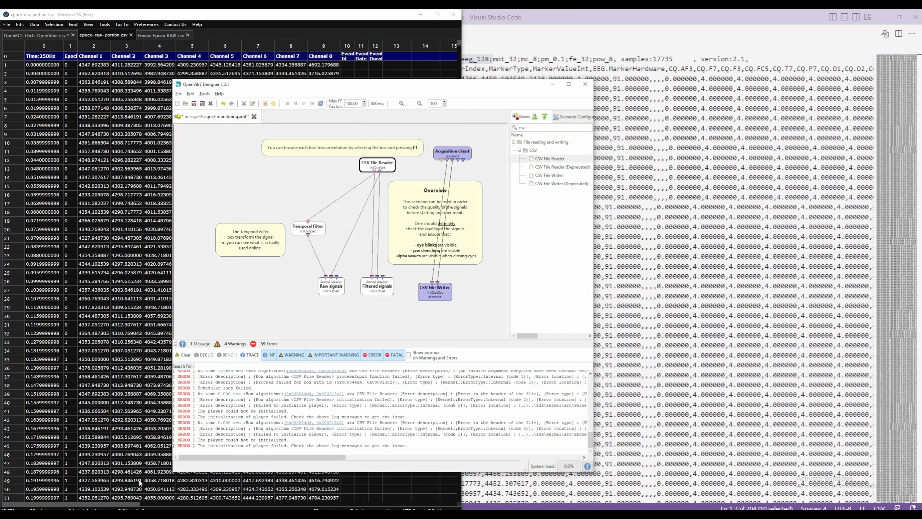
# Open epocx-raw-portion.csv from the Desktop folder in Visual Studio Code
pyautogui.click(109, 515)
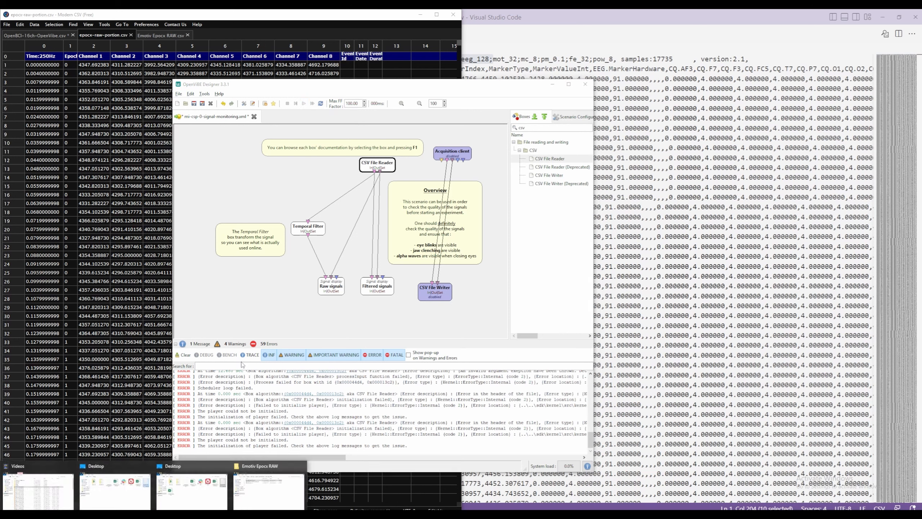
pyautogui.click(191, 491)
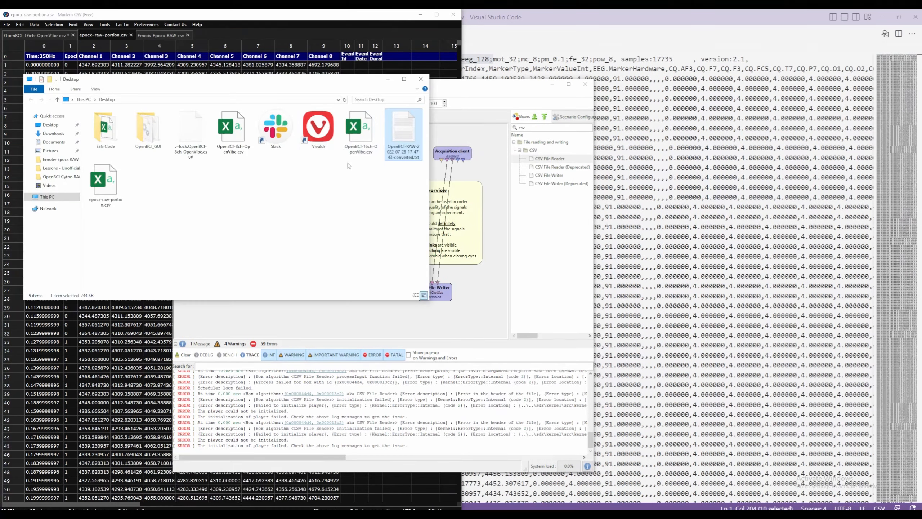
pyautogui.rightClick(107, 182)
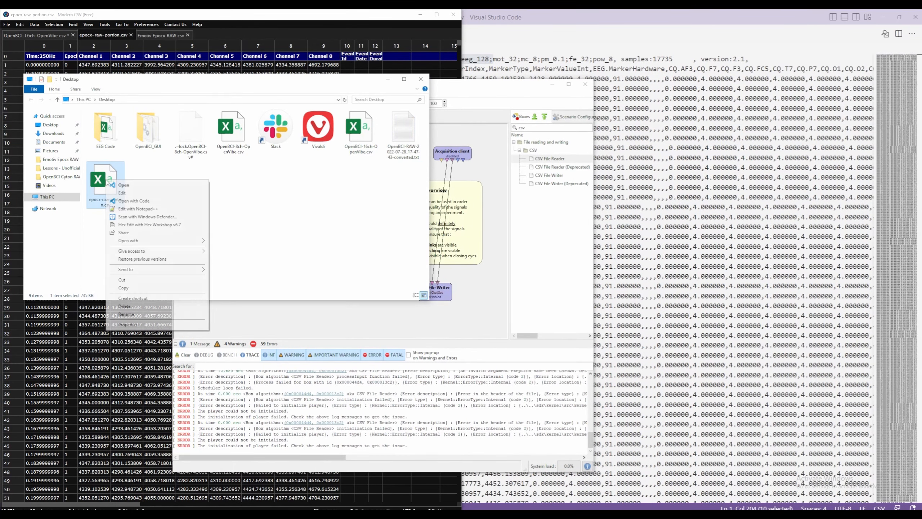
pyautogui.click(171, 201)
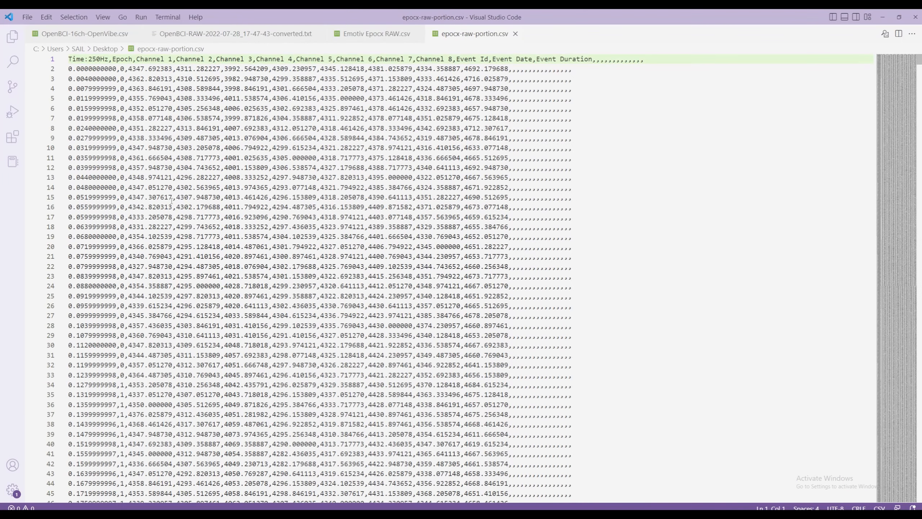
# Remove every run of 13 surplus trailing commas throughout epocx-raw-portion.csv by replacing them with nothing, and save the file
pyautogui.moveTo(658, 60); pyautogui.dragTo(594, 60)
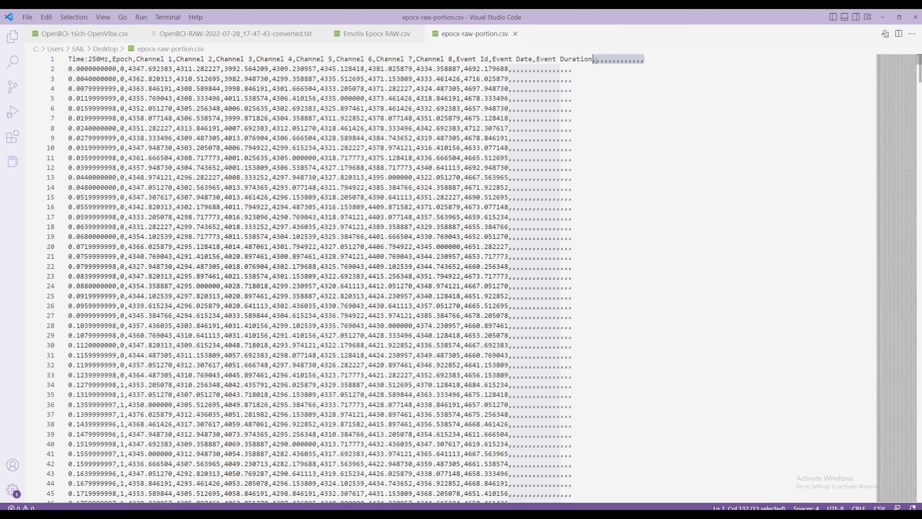
pyautogui.hotkey('ctrl', 'f')
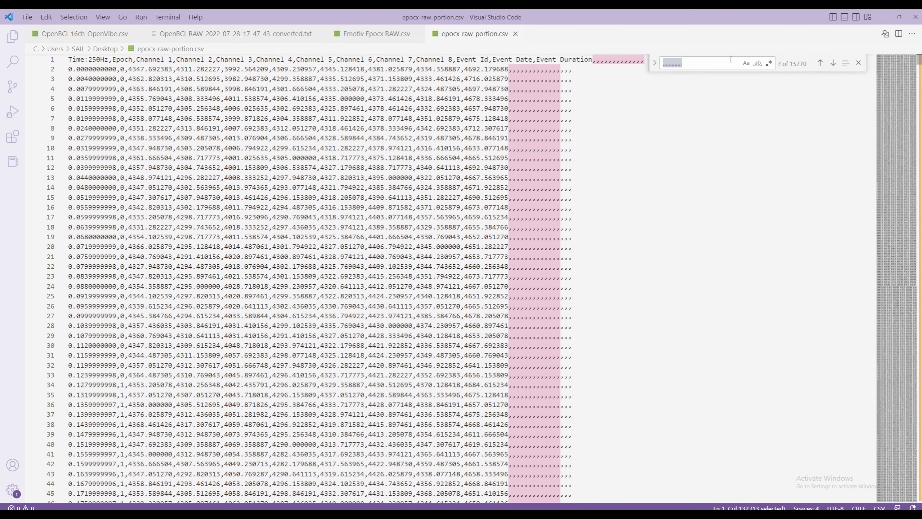
pyautogui.click(654, 63)
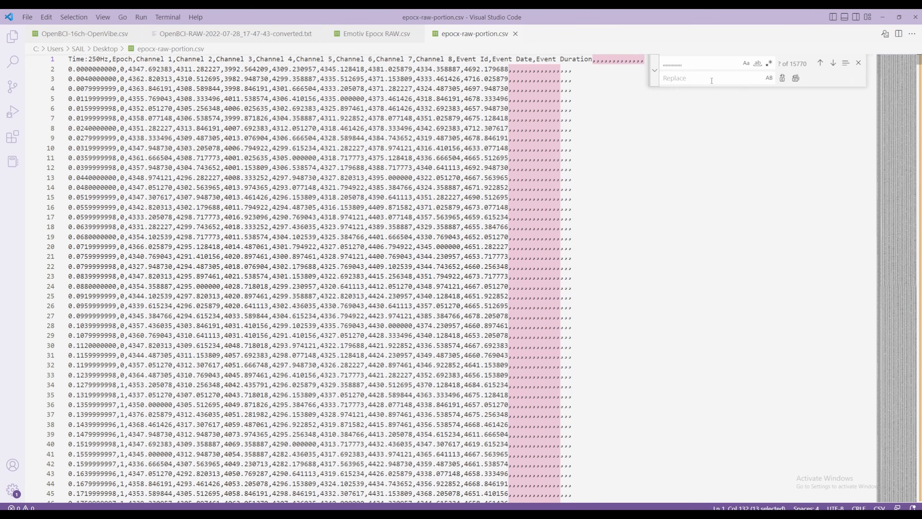
pyautogui.click(795, 79)
pyautogui.click(540, 139)
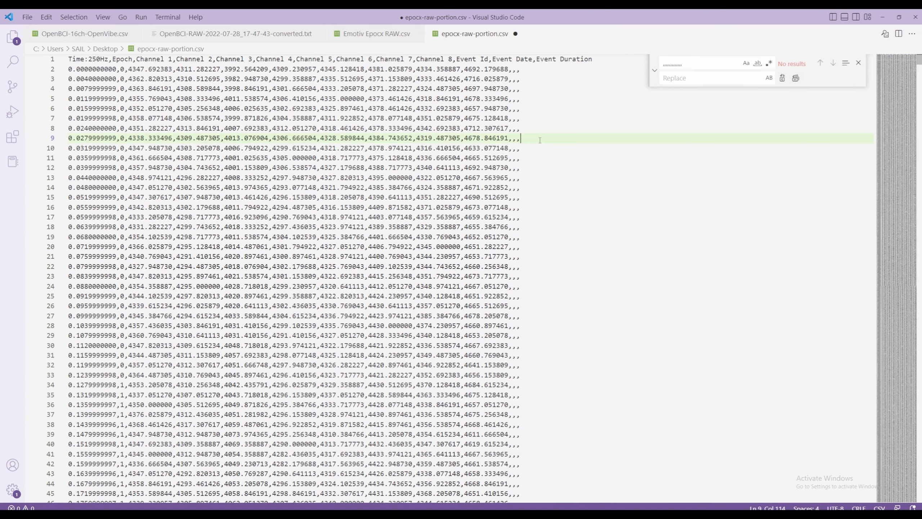
pyautogui.hotkey('ctrl', 's')
# Switch to OpenViBE Designer, play the scenario, and view the raw and filtered signals from epocx-raw-portion.csv
pyautogui.click(233, 516)
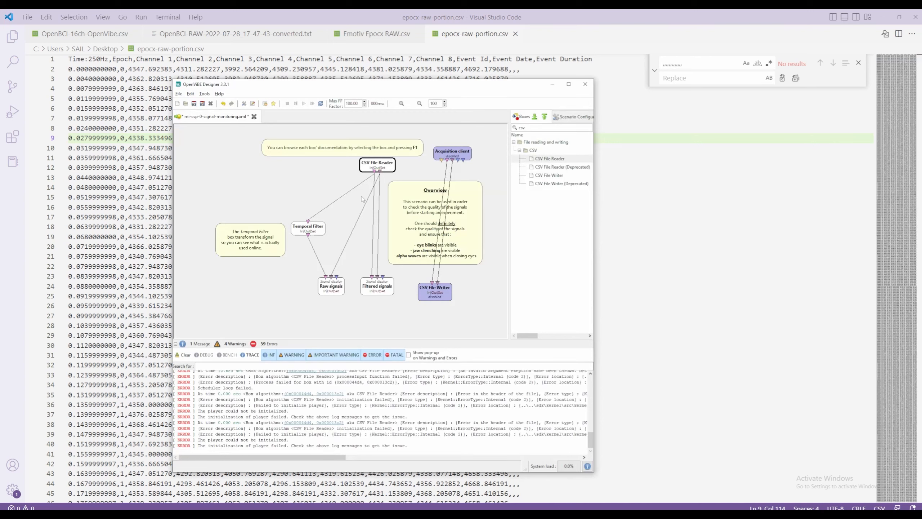
pyautogui.click(305, 104)
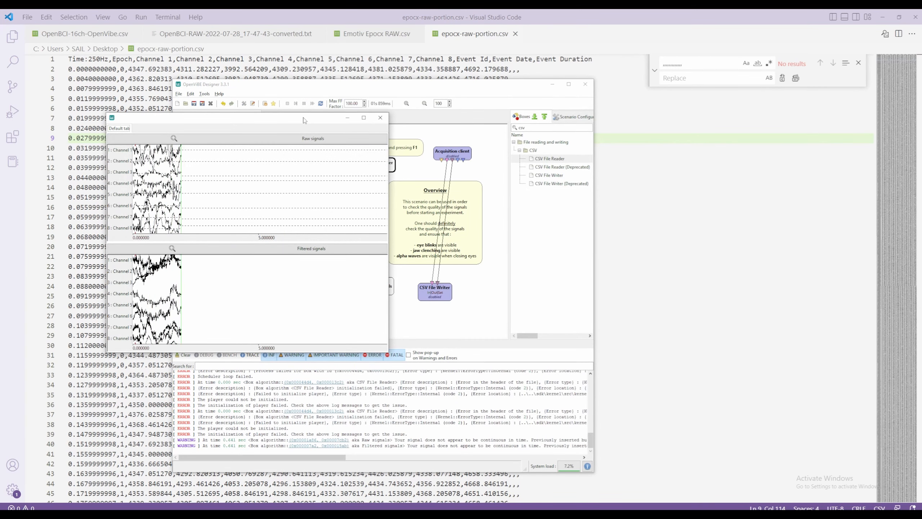
pyautogui.moveTo(296, 118); pyautogui.dragTo(503, 111)
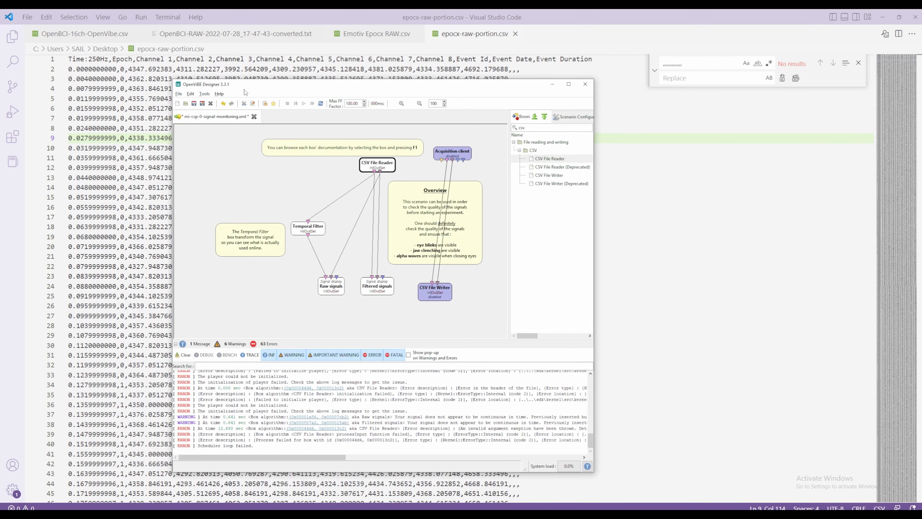
pyautogui.moveTo(261, 83)
pyautogui.mouseDown()
pyautogui.moveTo(262, 97)
pyautogui.moveTo(262, 77)
pyautogui.mouseUp()
pyautogui.moveTo(359, 84); pyautogui.dragTo(383, 84)
# Examine the 250Hz time header, the time values and the eight channel data columns of epocx-raw-portion.csv in Visual Studio Code
pyautogui.click(96, 59)
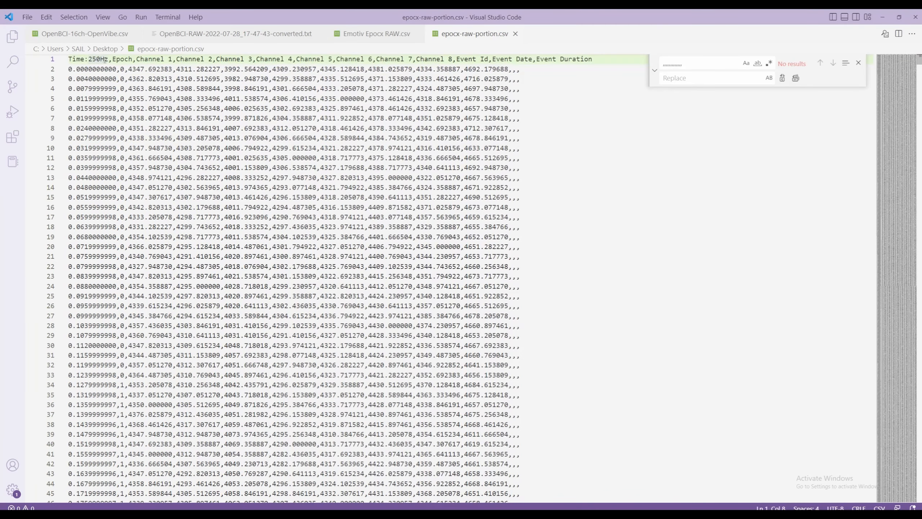
pyautogui.click(100, 79)
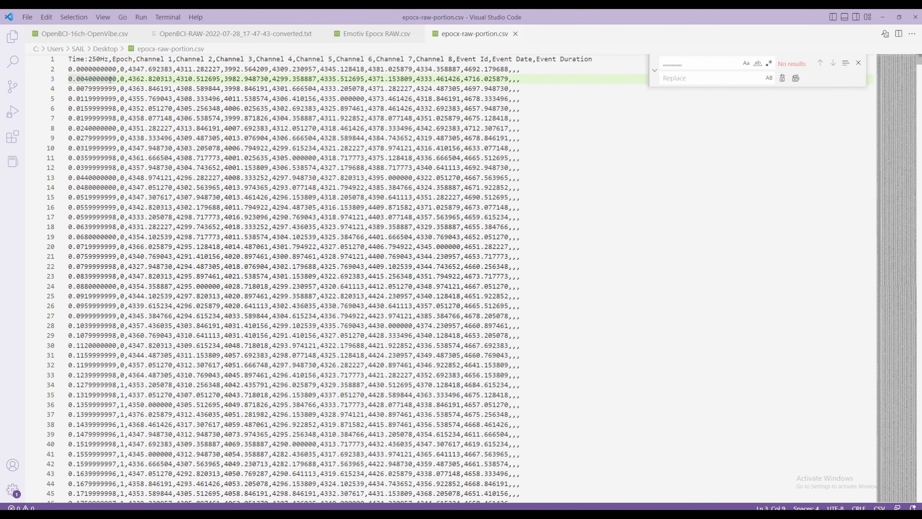
pyautogui.press('Down')
pyautogui.press('Down')
pyautogui.press('Down')
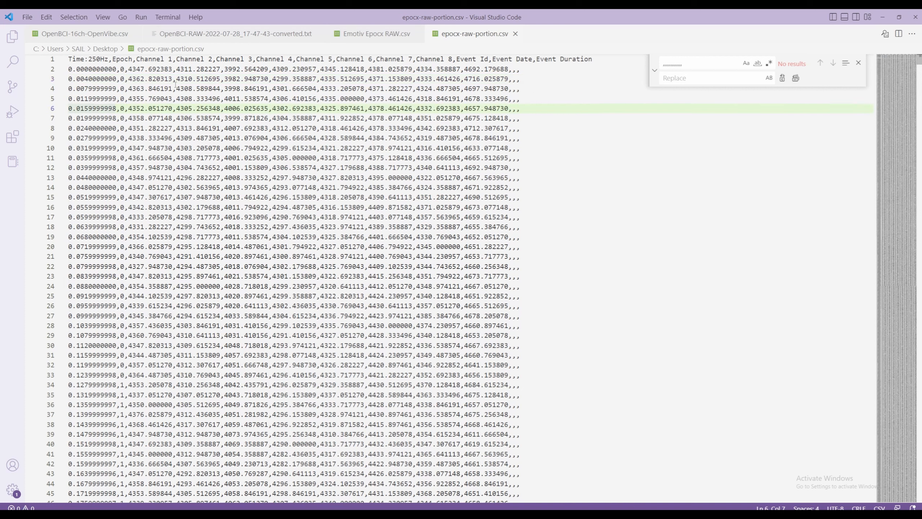
pyautogui.click(194, 87)
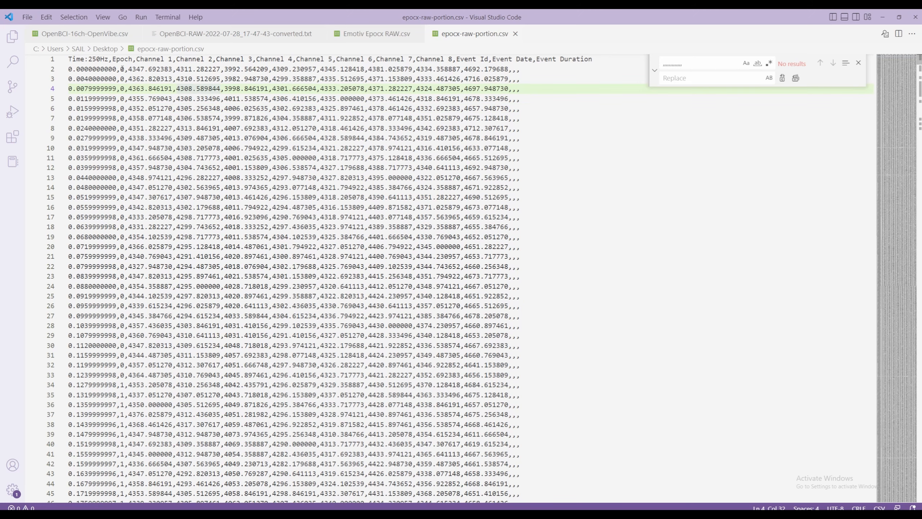
pyautogui.moveTo(130, 69); pyautogui.dragTo(462, 393)
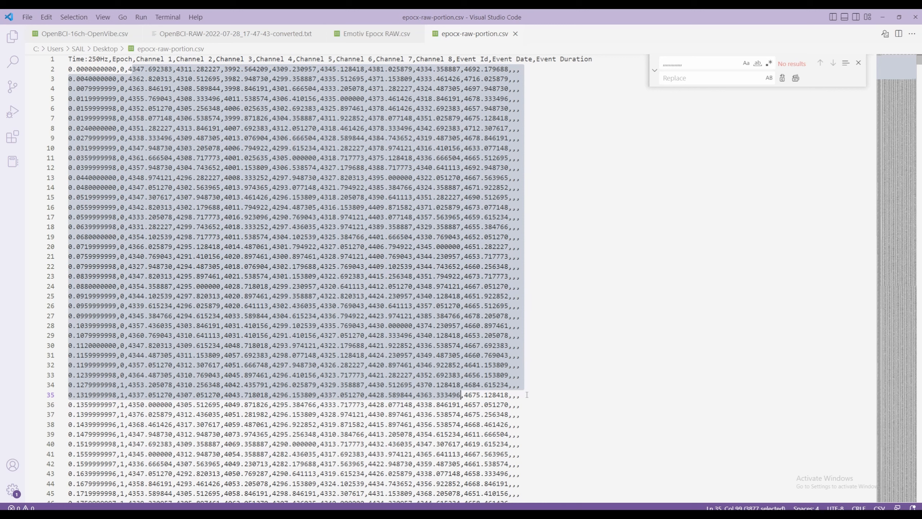
pyautogui.click(327, 69)
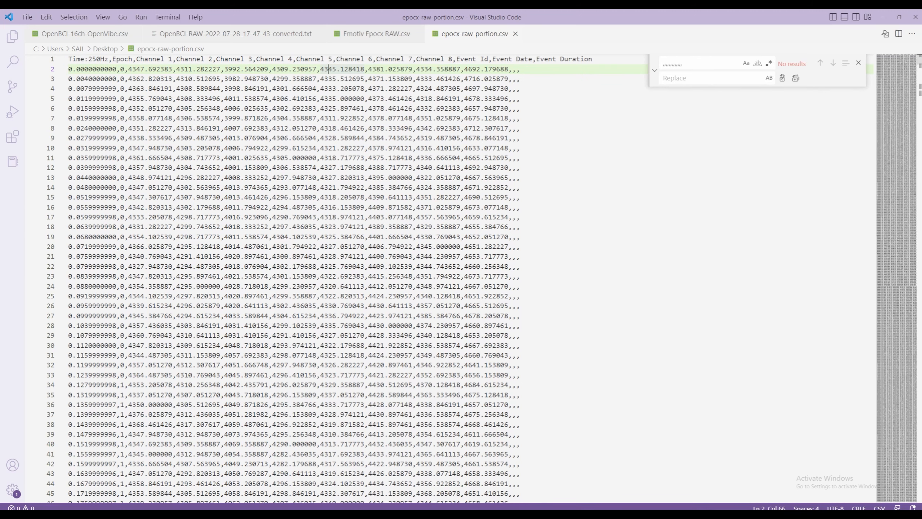
# Return to OpenViBE Designer, play the signal monitoring scenario once more, and show the desktop
pyautogui.hotkey('alt', 'Tab')
pyautogui.click(326, 99)
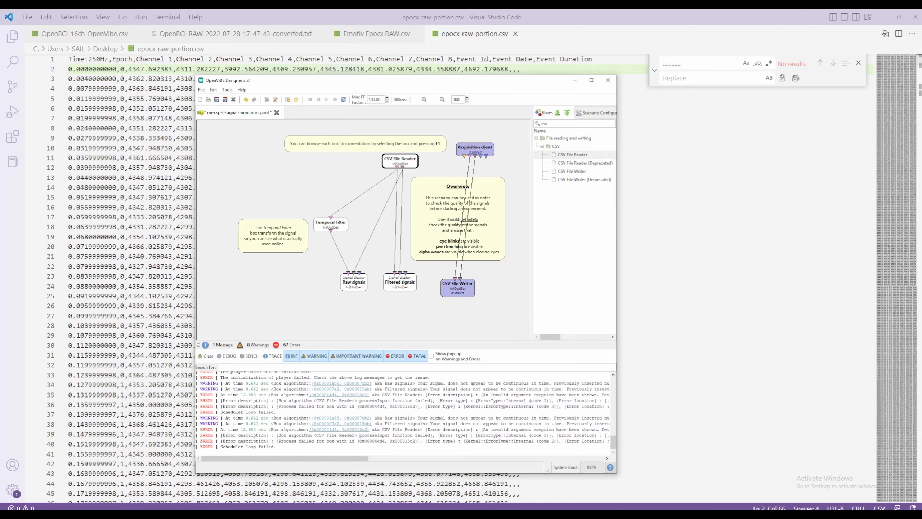
pyautogui.press('super+d')
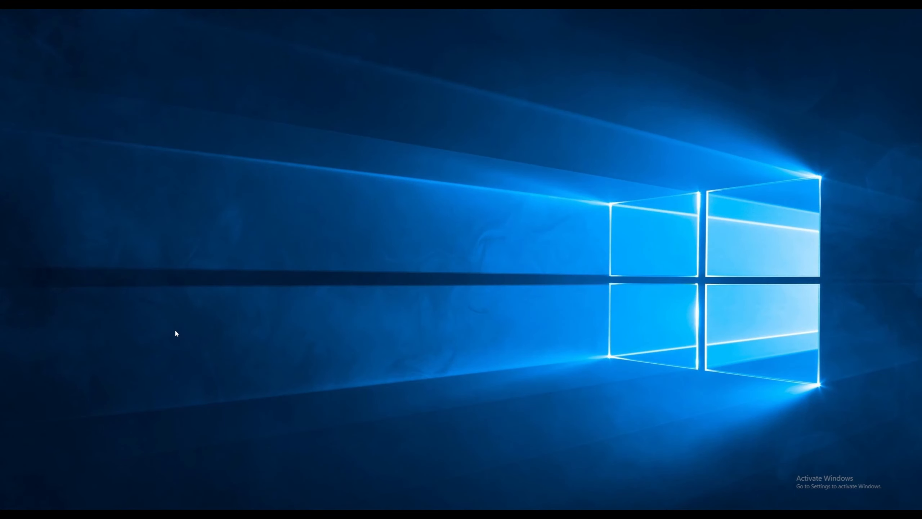
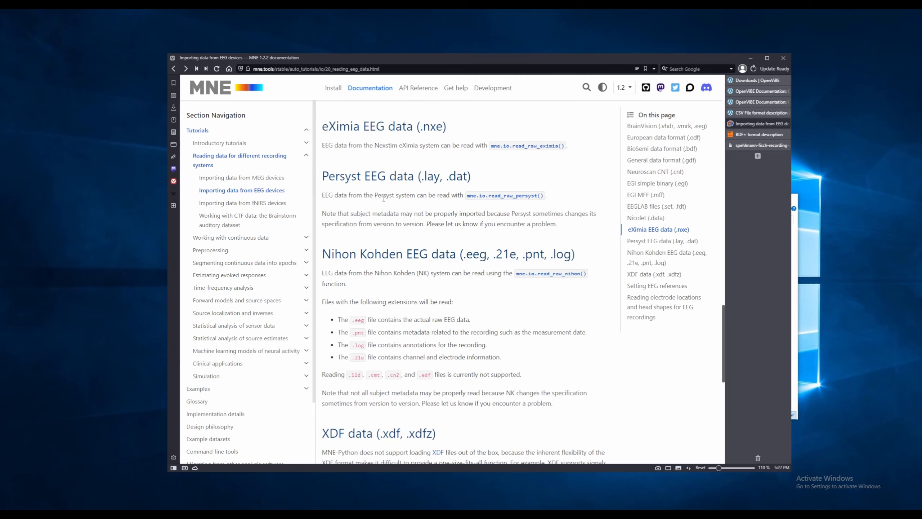
# Examine the EEG file formats listed on MNE's "Importing data from EEG devices" page, from Nihon Kohden back to BrainVision
pyautogui.scroll(2, 384, 199)
pyautogui.scroll(-3, 383, 198)
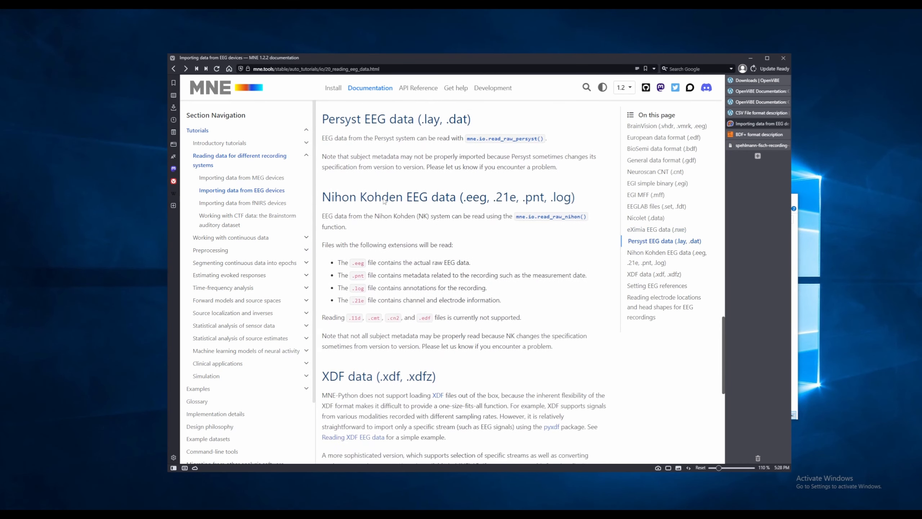
pyautogui.scroll(4, 383, 199)
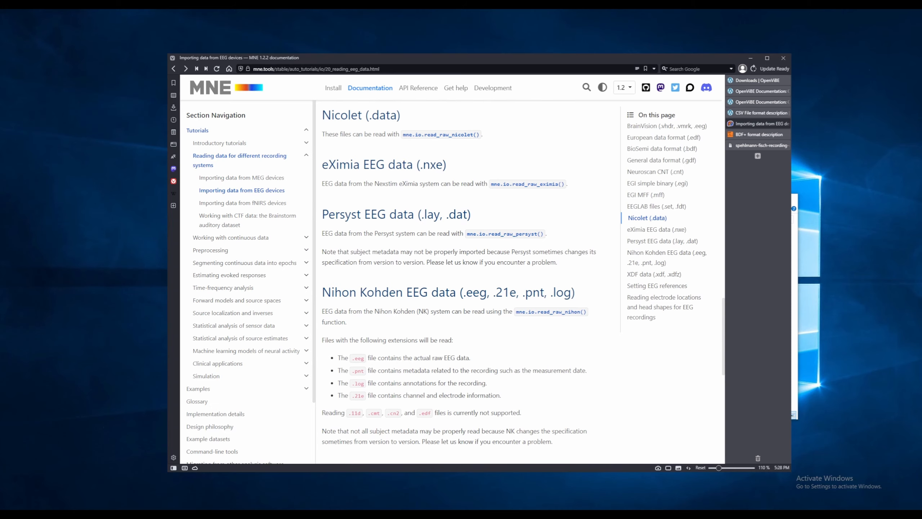
pyautogui.hotkey('alt', 'Tab')
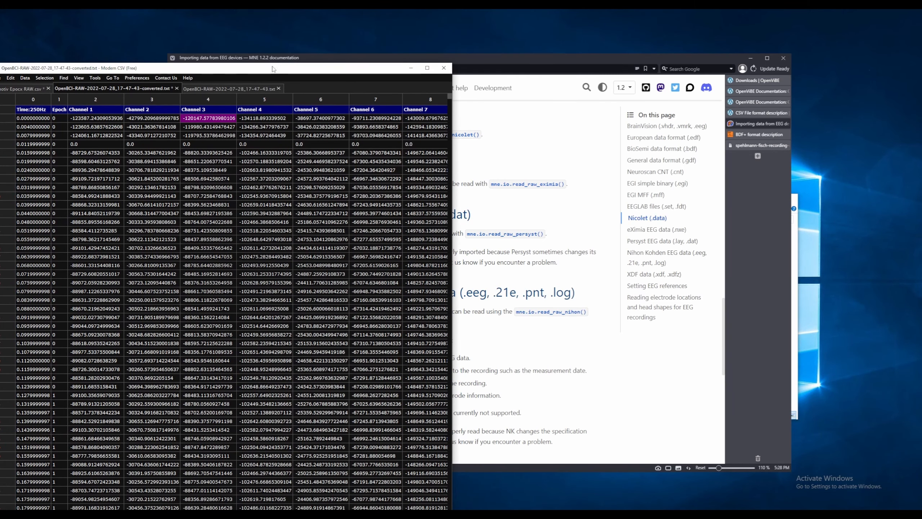
pyautogui.moveTo(270, 65); pyautogui.dragTo(303, 49)
pyautogui.click(442, 53)
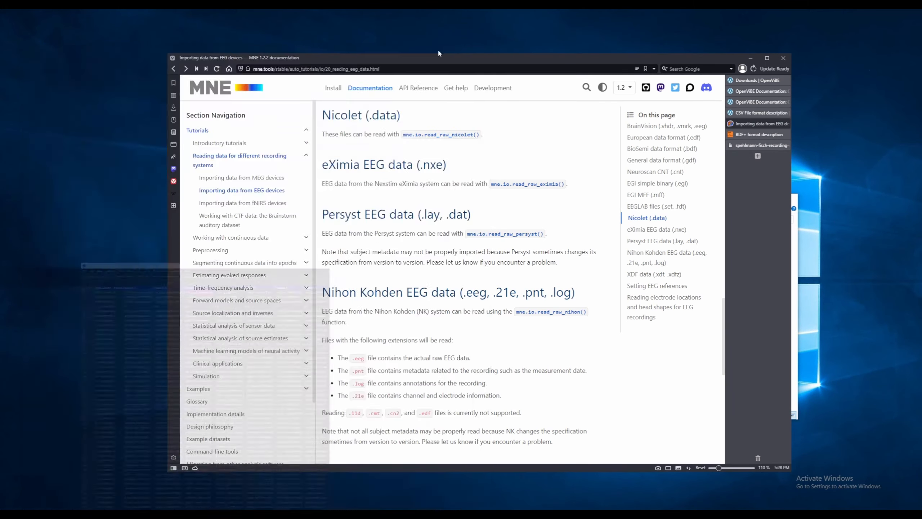
pyautogui.scroll(10, 377, 272)
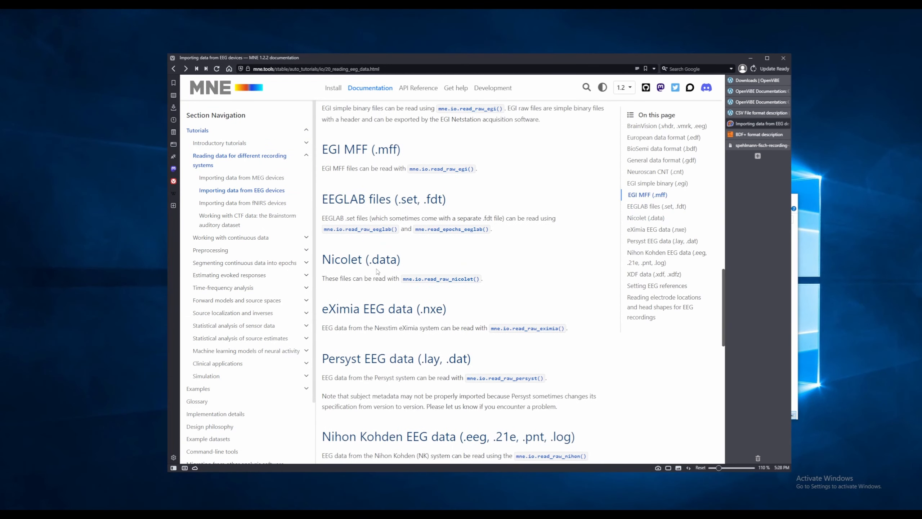
pyautogui.scroll(5, 378, 272)
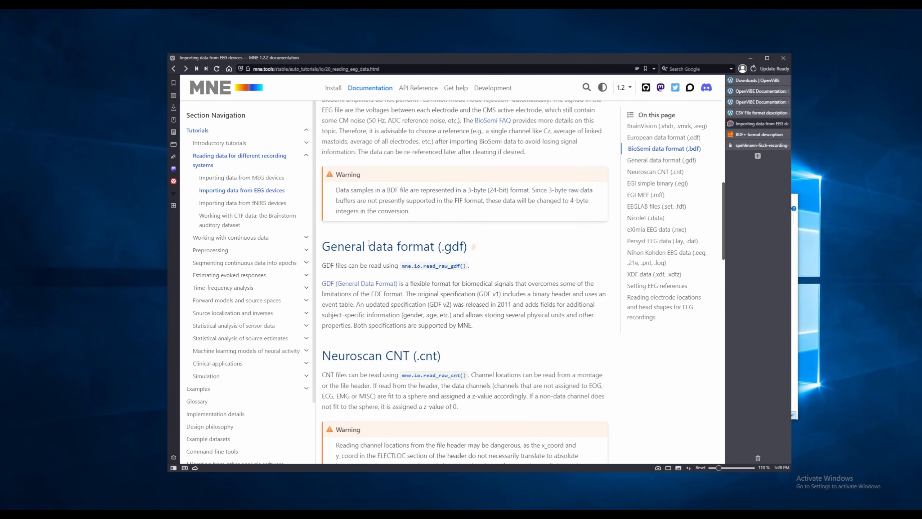
pyautogui.scroll(10, 369, 243)
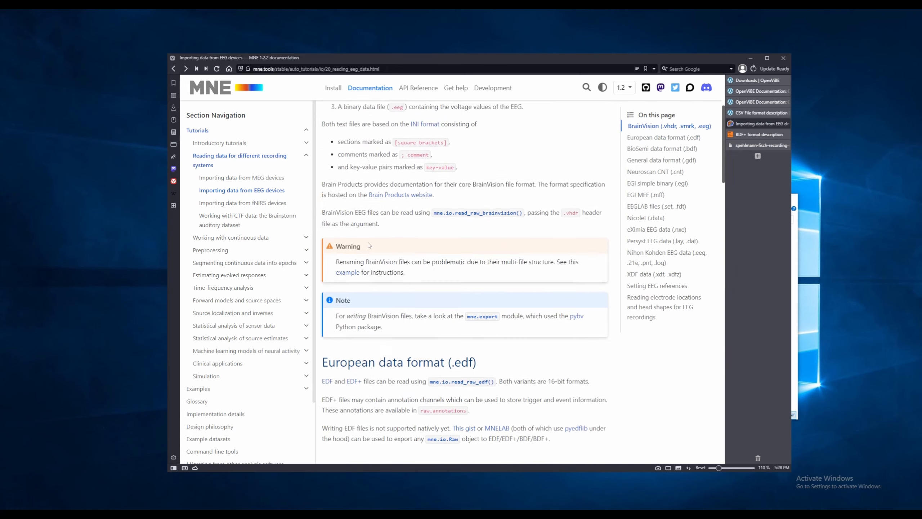
pyautogui.scroll(4, 369, 246)
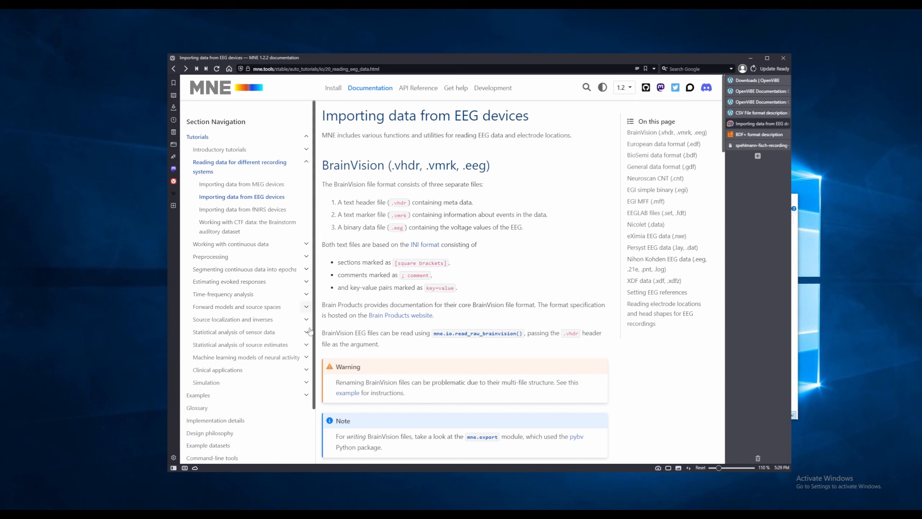
# Expand the documentation's Examples section and open "Examples on open datasets"
pyautogui.click(307, 395)
pyautogui.scroll(-5, 306, 398)
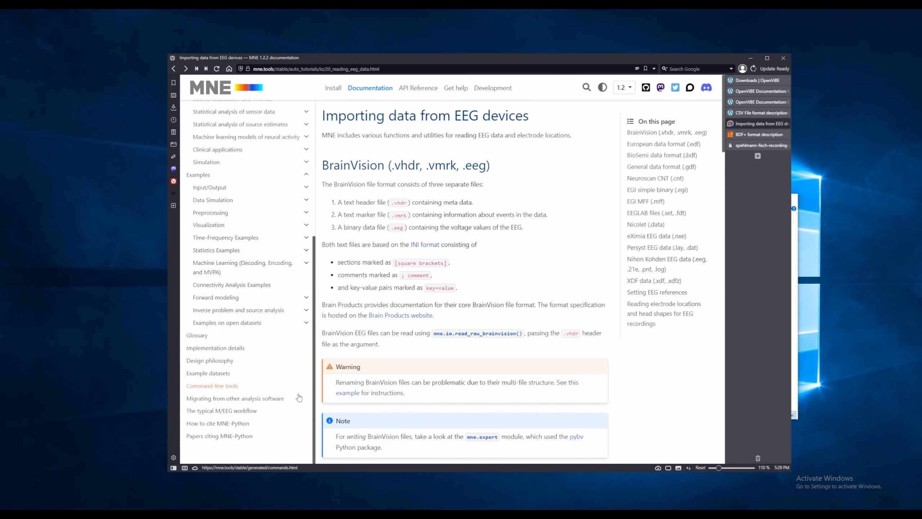
pyautogui.click(298, 324)
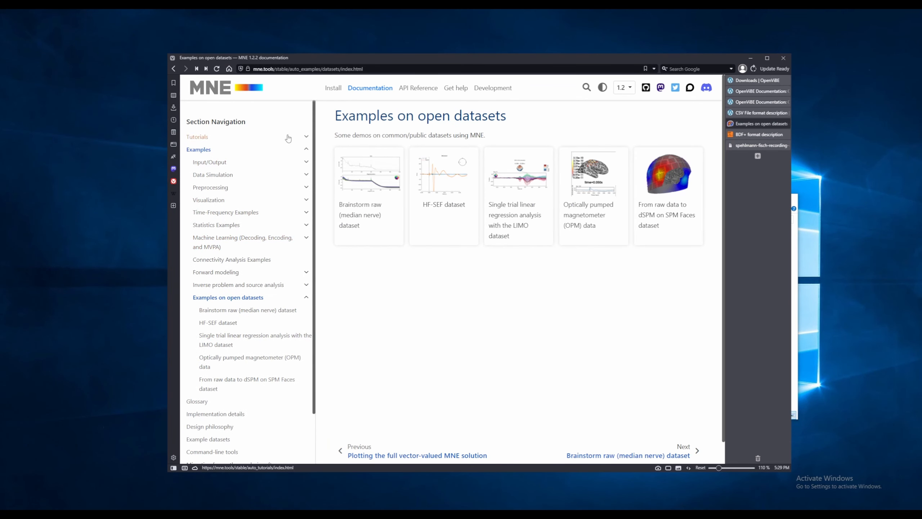
# Search the MNE docs for "raw scratch" and open "Creating MNE-Python data structures from scratch"
pyautogui.click(586, 87)
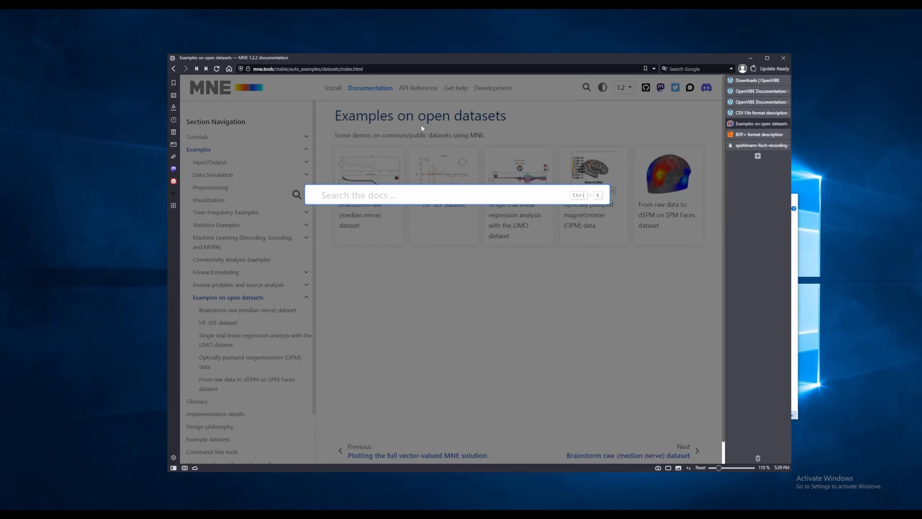
pyautogui.write('raw scratch')
pyautogui.press('Return')
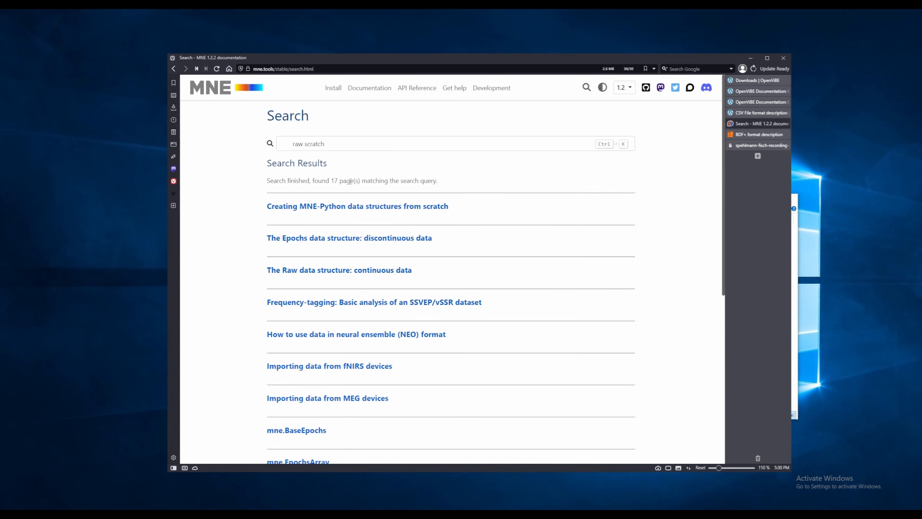
pyautogui.click(343, 207)
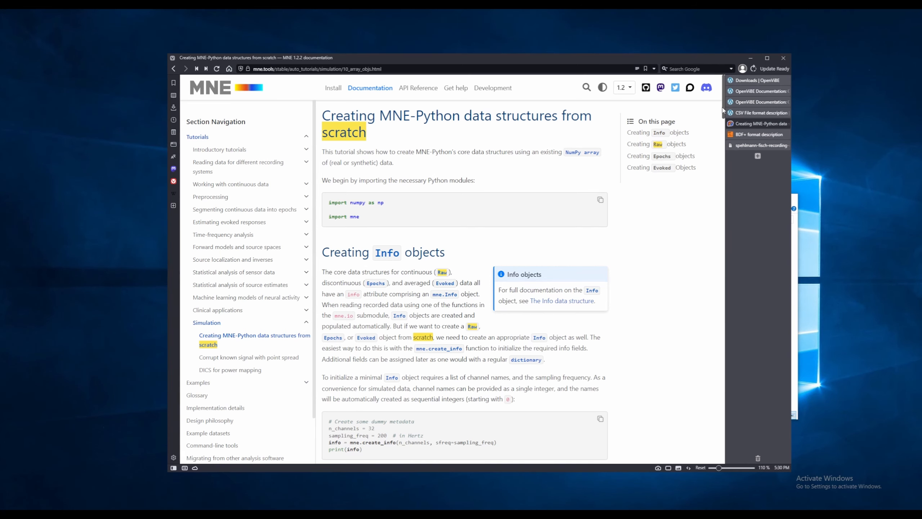
# Read through the Info objects section and the introduction to "Creating Raw objects", including the RawArray constructor and NumPy array shape
pyautogui.scroll(-10, 714, 151)
pyautogui.scroll(-5, 710, 179)
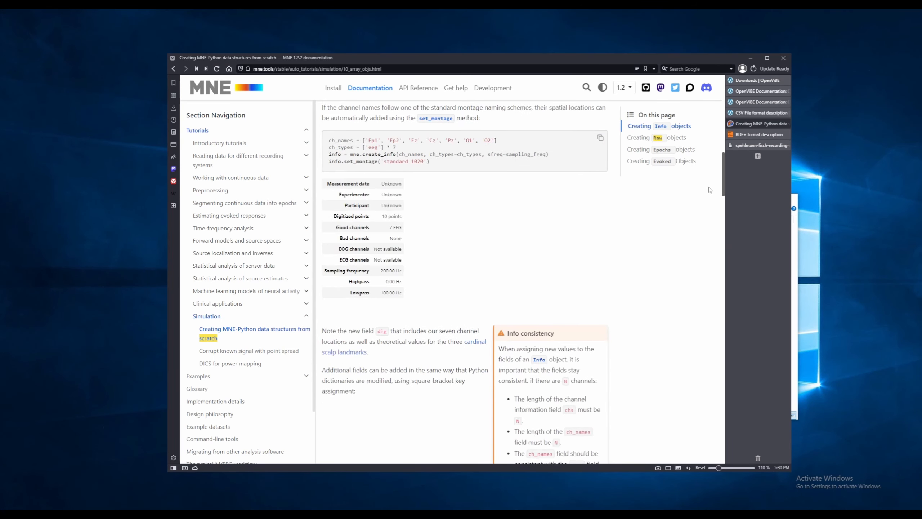
pyautogui.scroll(-8, 404, 187)
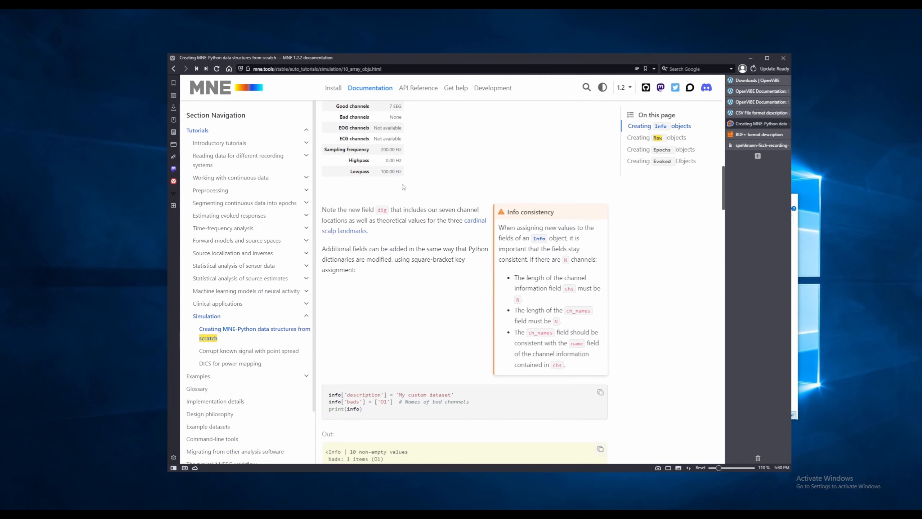
pyautogui.scroll(-4, 401, 185)
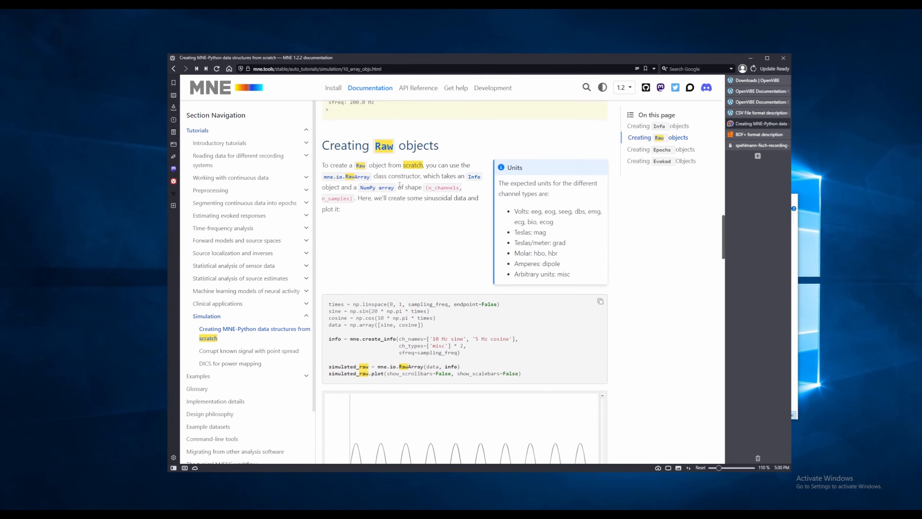
pyautogui.moveTo(322, 145); pyautogui.dragTo(438, 150)
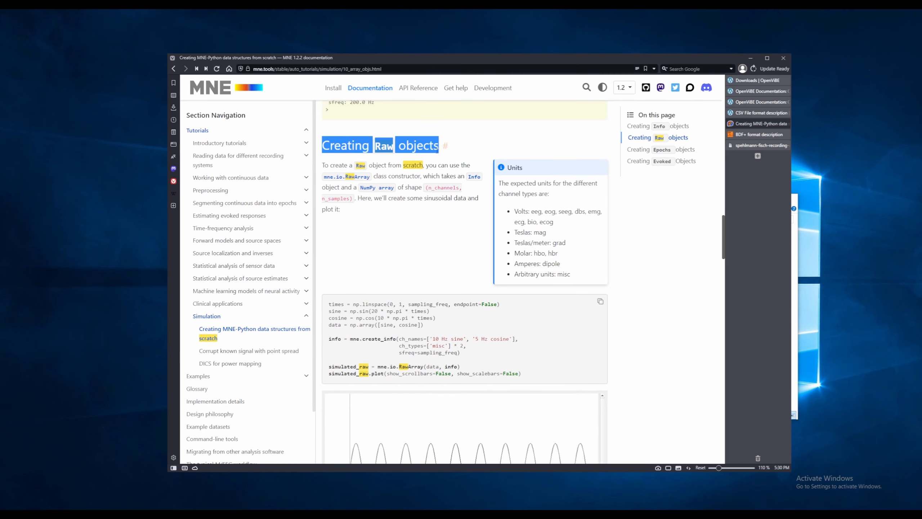
pyautogui.click(393, 177)
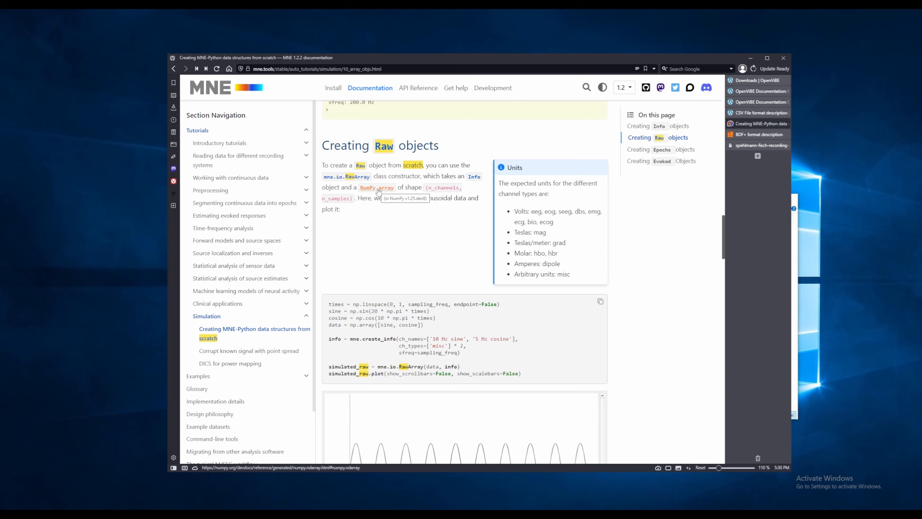
# Examine the simulated sine and cosine RawArray code, its plot and its output, then return to the tutorial's beginning
pyautogui.scroll(-10, 378, 191)
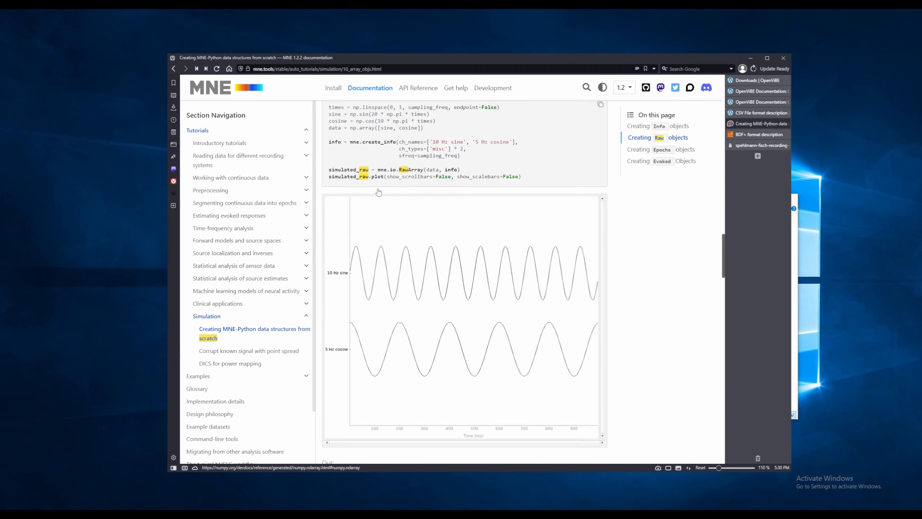
pyautogui.scroll(6, 378, 191)
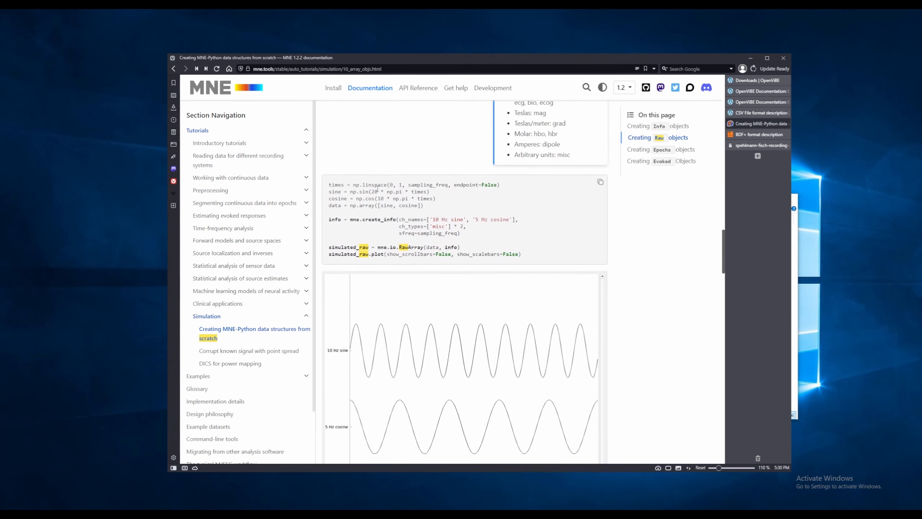
pyautogui.scroll(-6, 377, 191)
pyautogui.moveTo(521, 286); pyautogui.dragTo(327, 281)
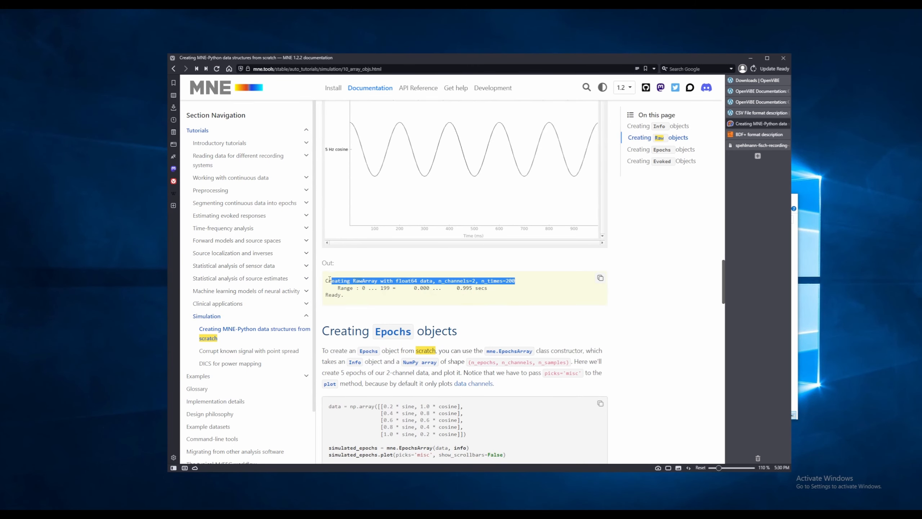
pyautogui.click(335, 295)
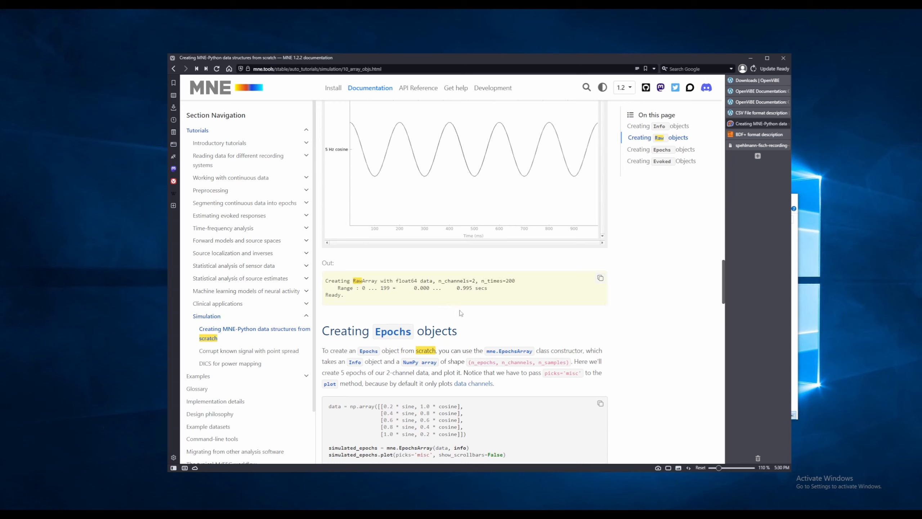
pyautogui.scroll(3, 406, 226)
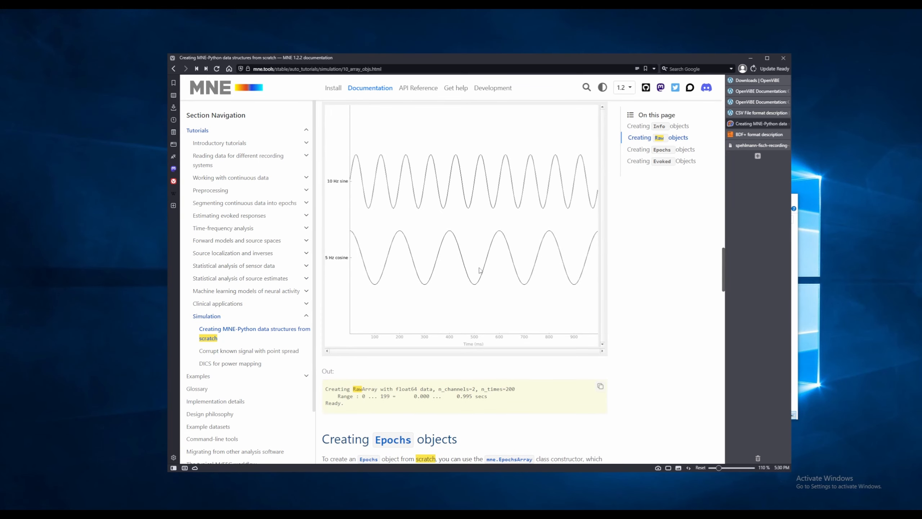
pyautogui.scroll(15, 479, 269)
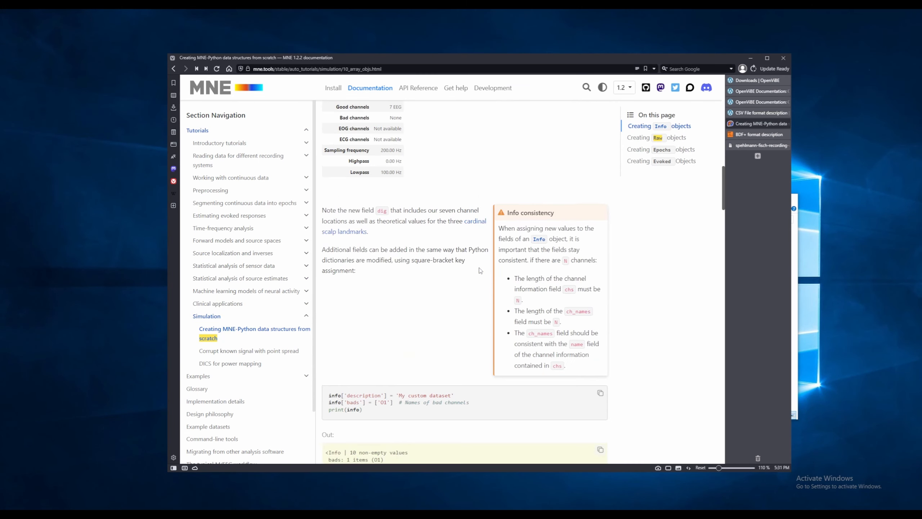
pyautogui.scroll(10, 479, 269)
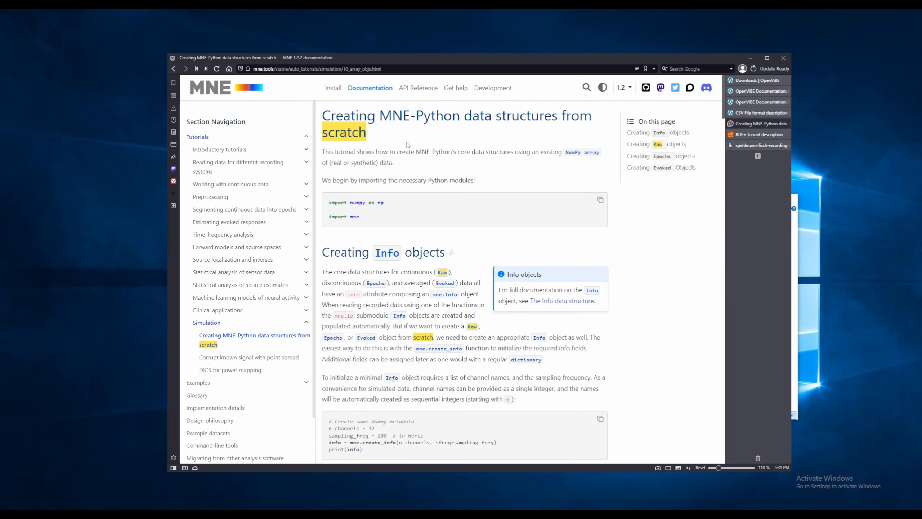
# Go back through the search results to the "Importing data from EEG devices" page
pyautogui.click(174, 69)
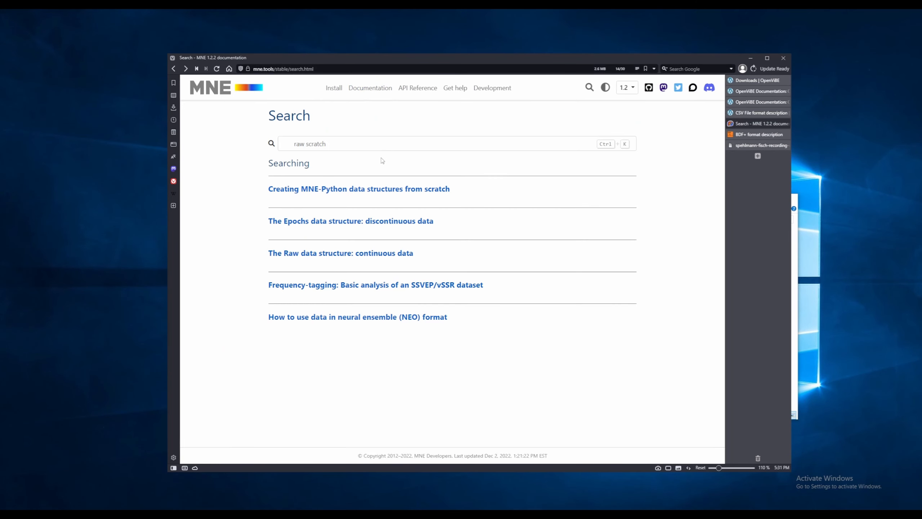
pyautogui.hotkey('alt', 'Left')
pyautogui.hotkey('alt', 'Left')
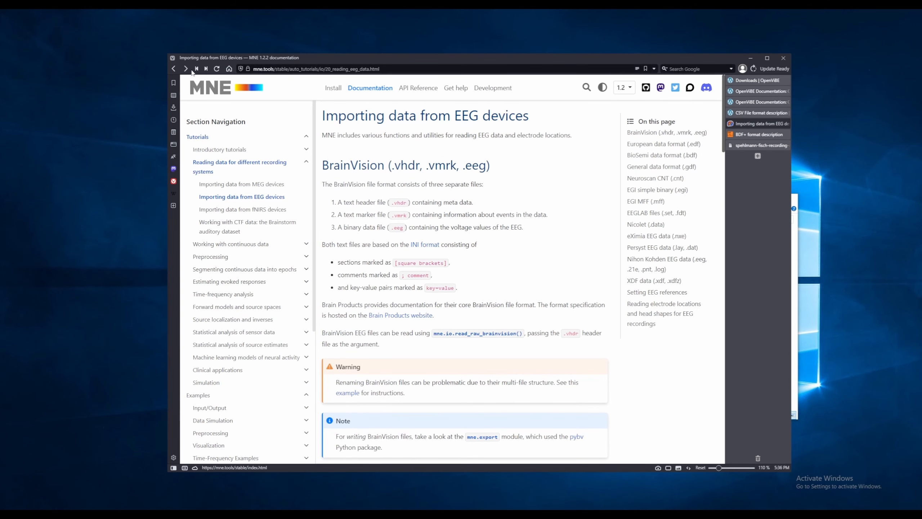
# Return to "Creating MNE-Python data structures from scratch" and examine the expected EEG channel units under "Creating Raw objects"
pyautogui.click(187, 69)
pyautogui.click(186, 71)
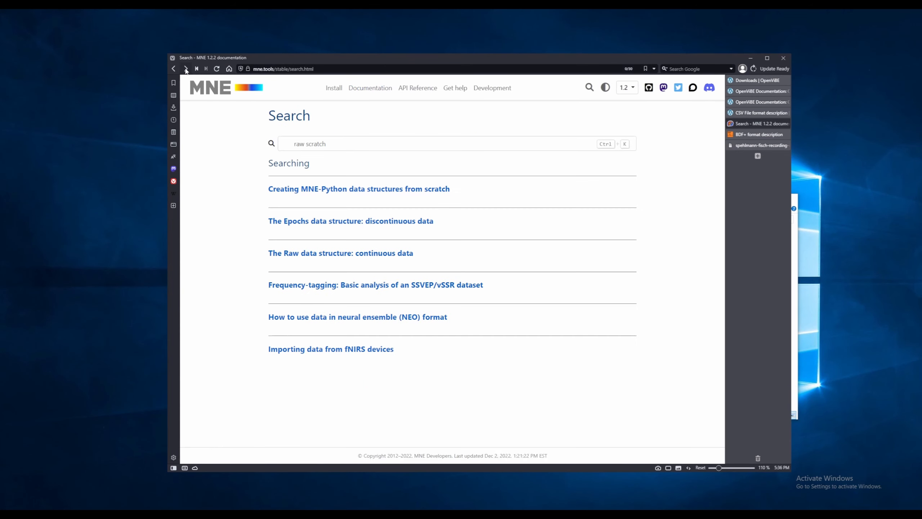
pyautogui.click(186, 70)
pyautogui.scroll(-15, 452, 264)
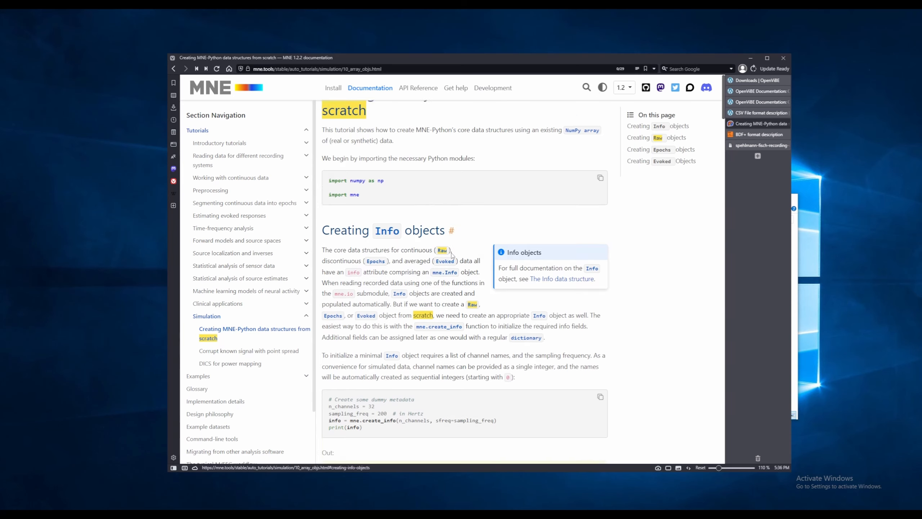
pyautogui.scroll(-10, 453, 264)
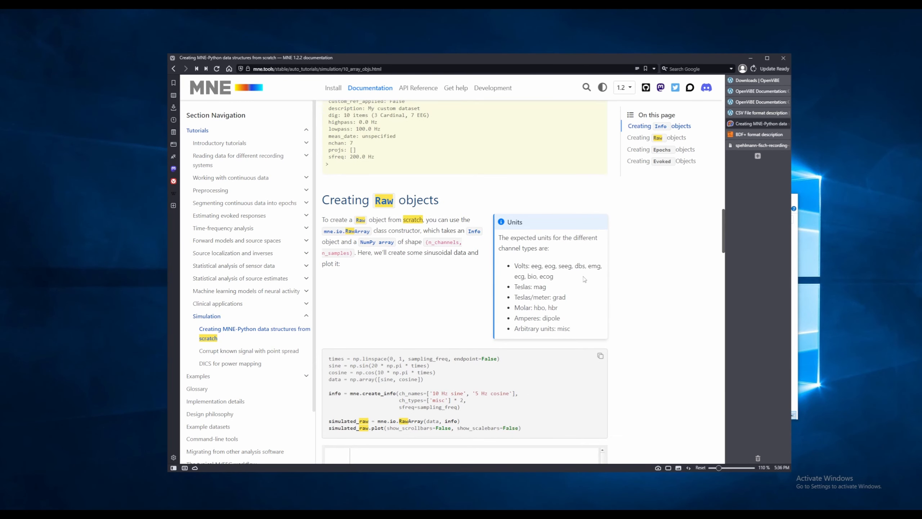
pyautogui.moveTo(559, 282); pyautogui.dragTo(514, 265)
# Bring up OpenViBE Designer, switch to Modern CSV, and inspect the Channel 5 values in rows 16 and 17 of the converted OpenBCI file
pyautogui.click(348, 516)
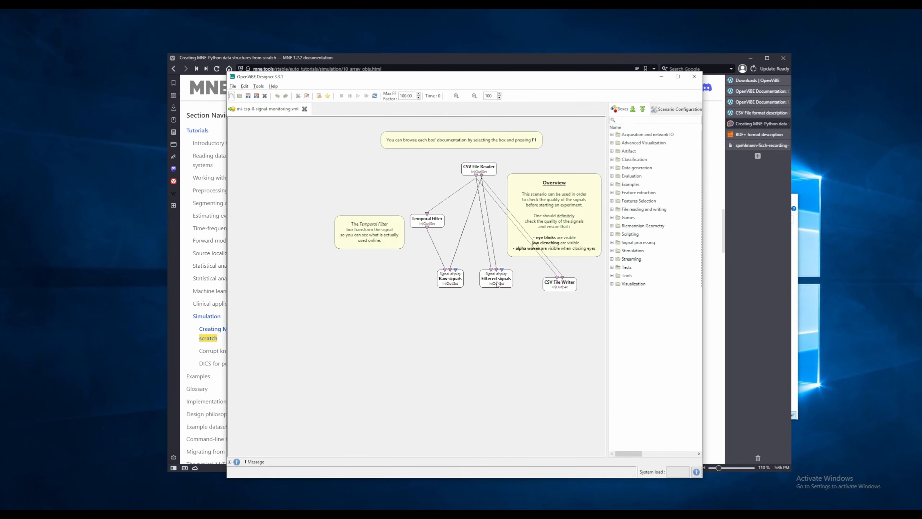
pyautogui.click(221, 515)
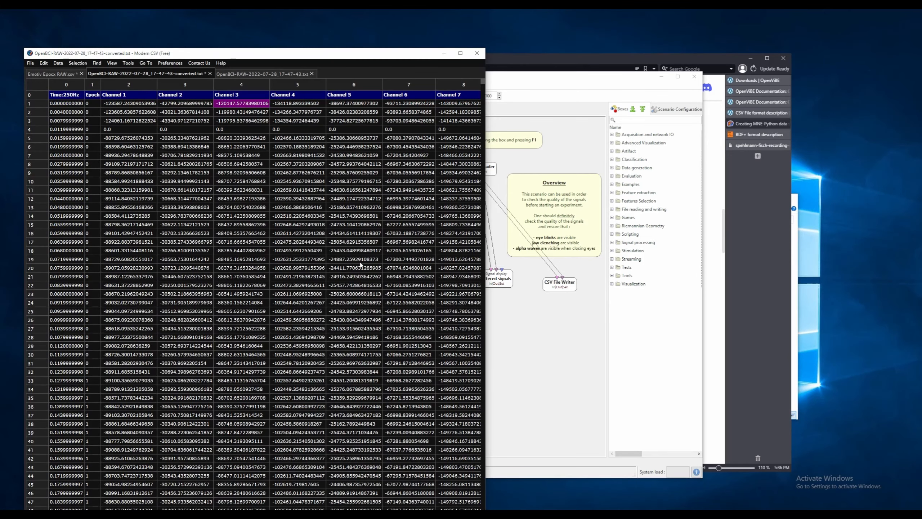
pyautogui.click(354, 235)
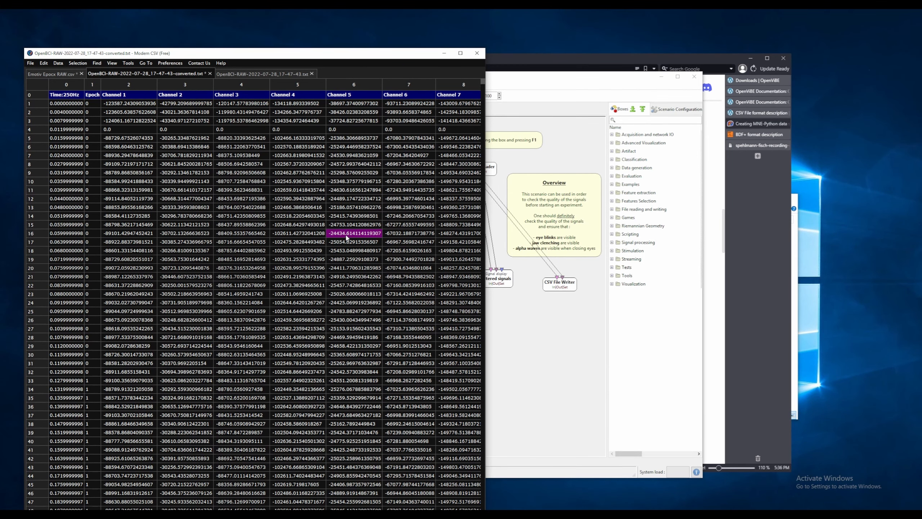
pyautogui.click(346, 241)
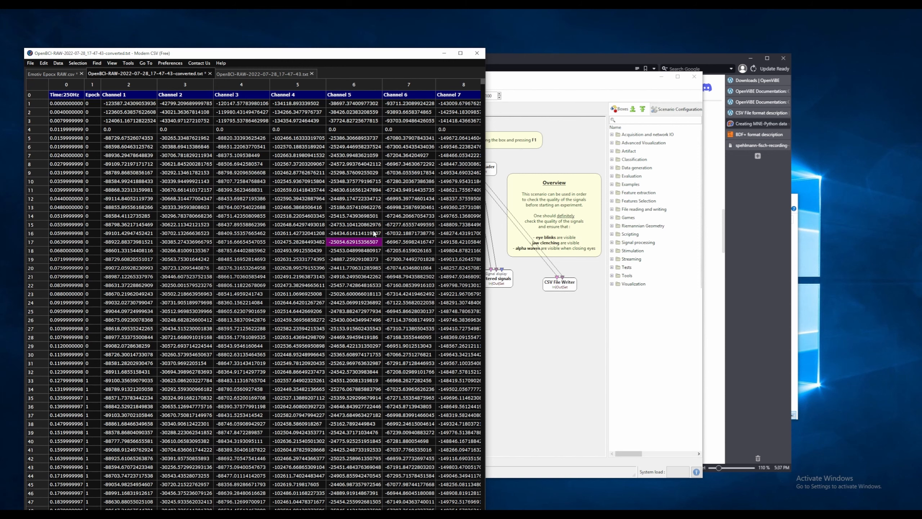
# Clear the desktop by minimizing the OpenViBE Designer, browser, Modern CSV and Slides folder windows
pyautogui.click(494, 70)
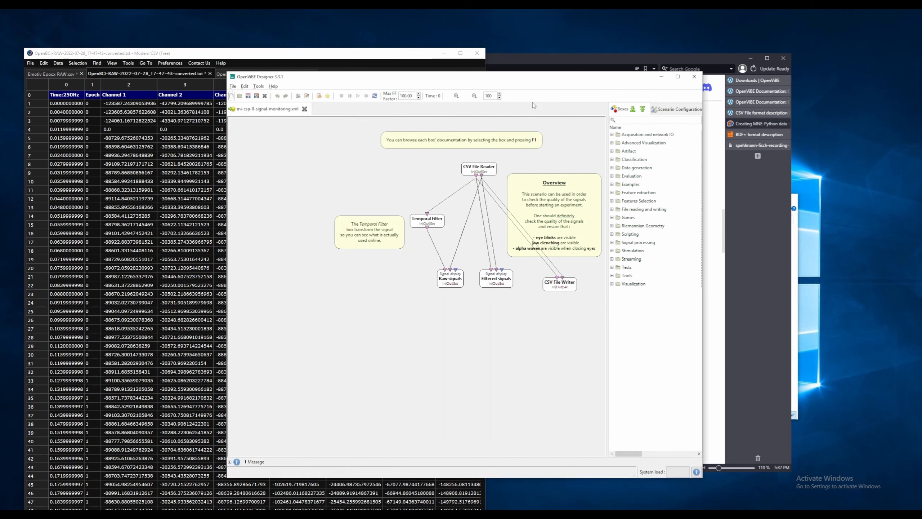
pyautogui.click(672, 61)
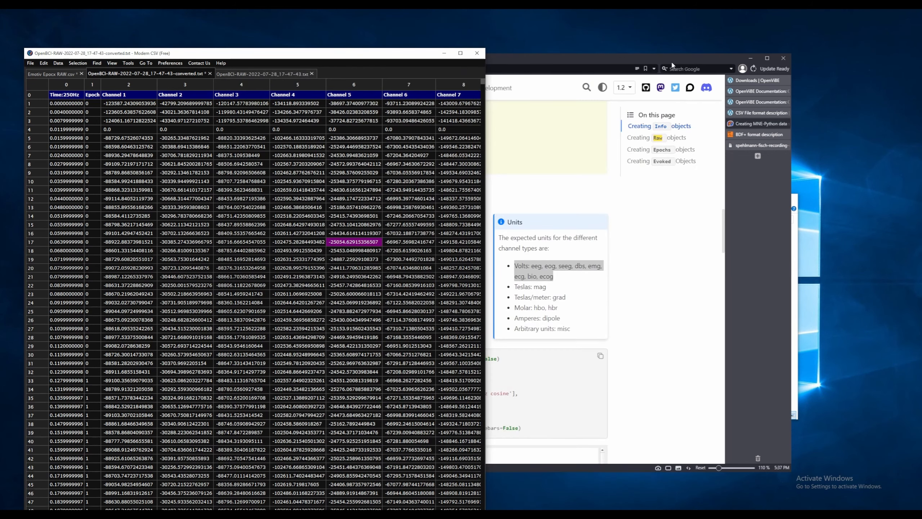
pyautogui.click(750, 58)
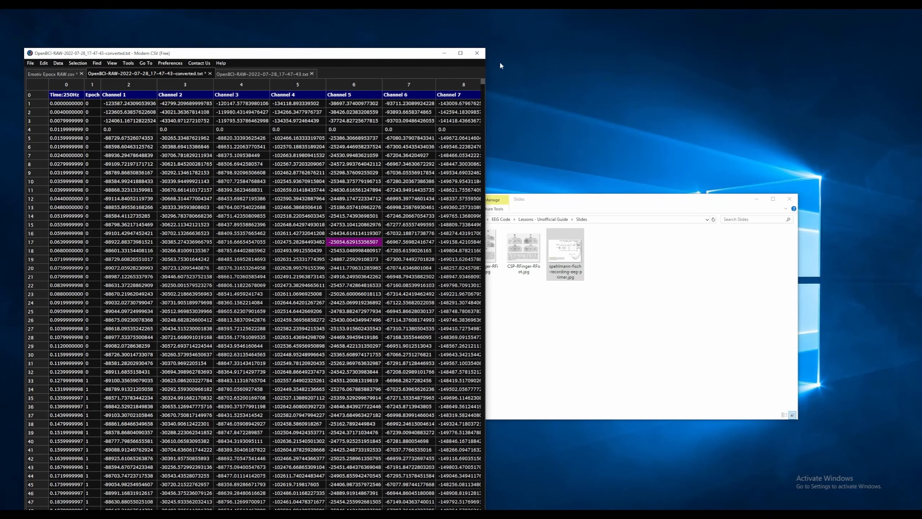
pyautogui.click(444, 53)
pyautogui.click(756, 199)
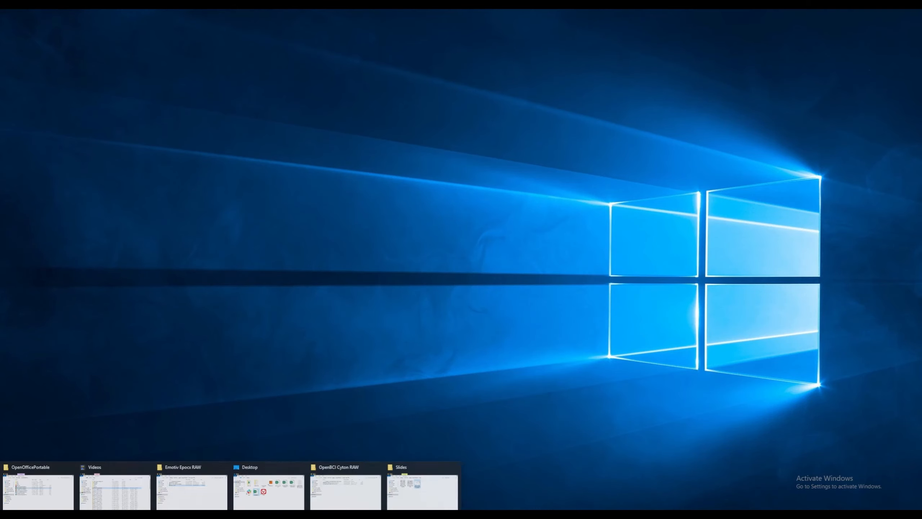
# Copy rmh_1_em_.csv from the Emotiv Epocx RAW folder into the EEG To Be Converted folder
pyautogui.click(214, 498)
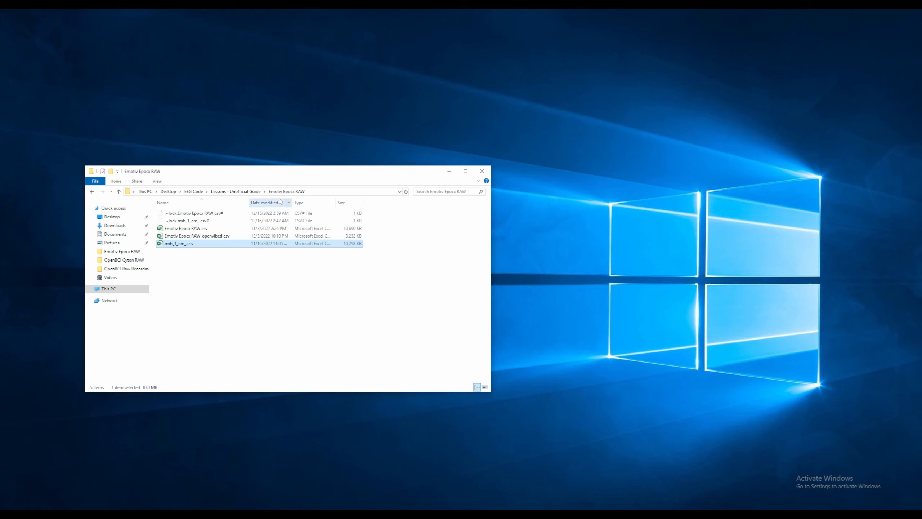
pyautogui.click(209, 244)
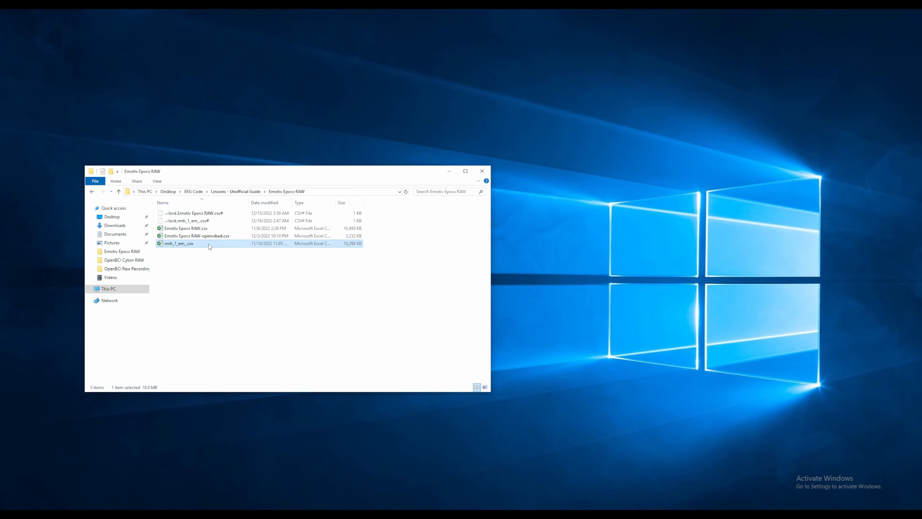
pyautogui.click(204, 287)
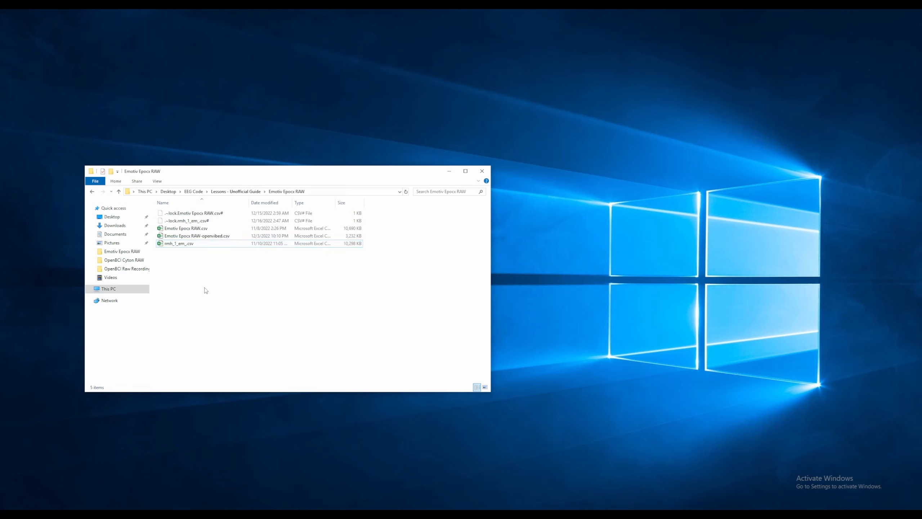
pyautogui.click(236, 192)
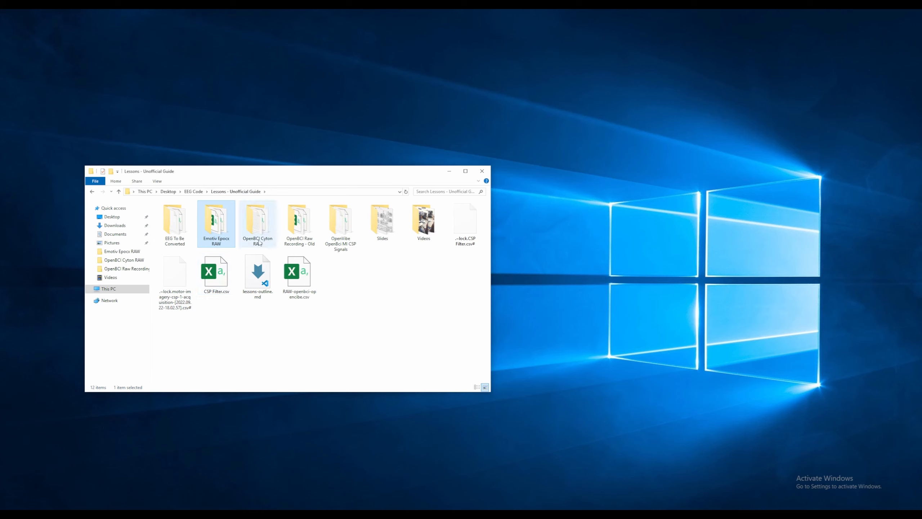
pyautogui.doubleClick(174, 220)
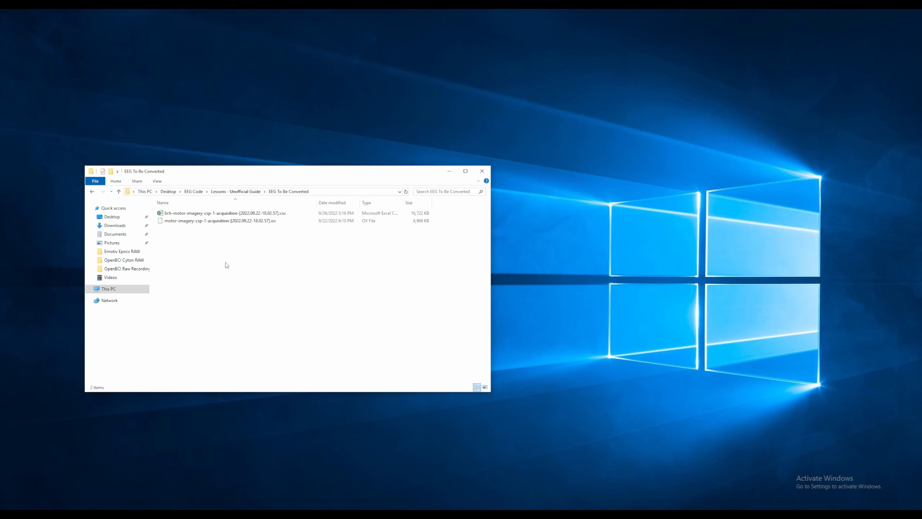
# Open OpenBCI-RAW-2022-07-28_17-47-43.txt from the OpenBCI Cyton RAW folder, look through its header and data, and close it
pyautogui.click(223, 191)
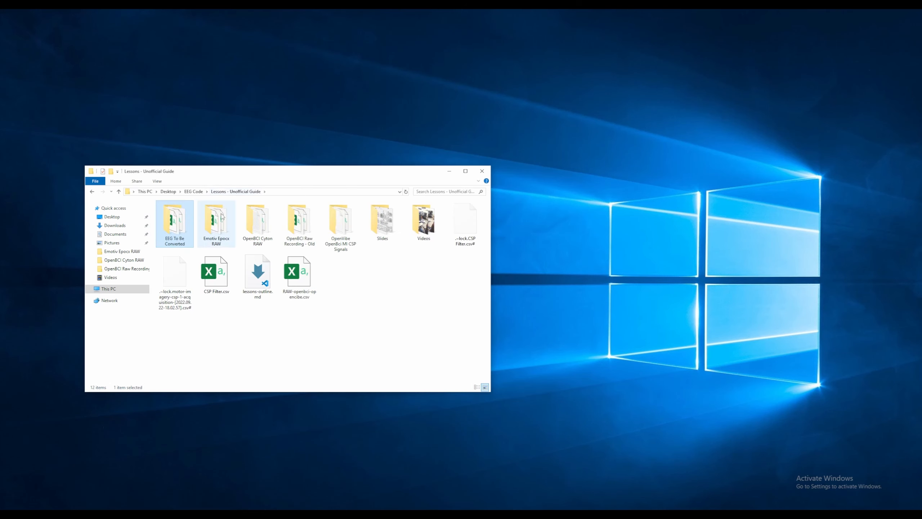
pyautogui.doubleClick(265, 221)
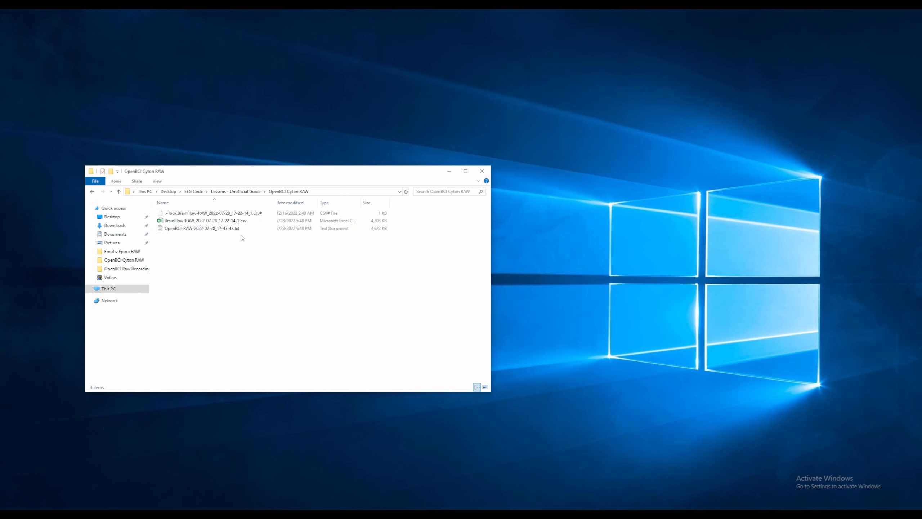
pyautogui.doubleClick(223, 228)
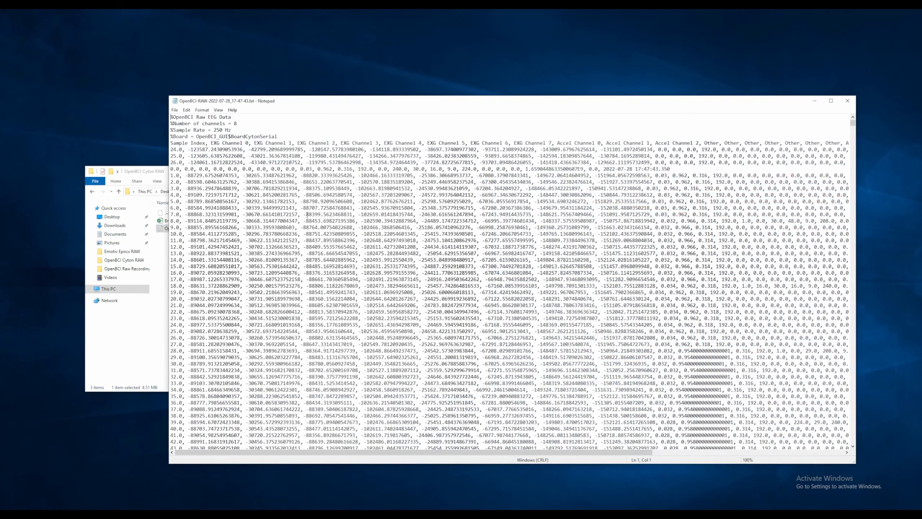
pyautogui.moveTo(492, 452); pyautogui.dragTo(468, 454)
pyautogui.click(338, 266)
pyautogui.click(590, 196)
pyautogui.click(845, 102)
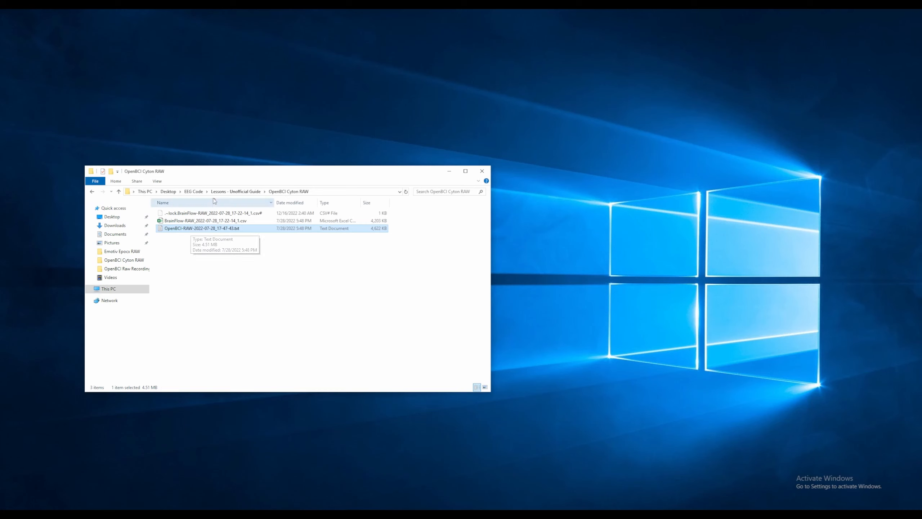
# Copy OpenBCI-RAW-2022-07-28_17-47-43.txt into the EEG To Be Converted folder
pyautogui.click(225, 191)
pyautogui.doubleClick(184, 223)
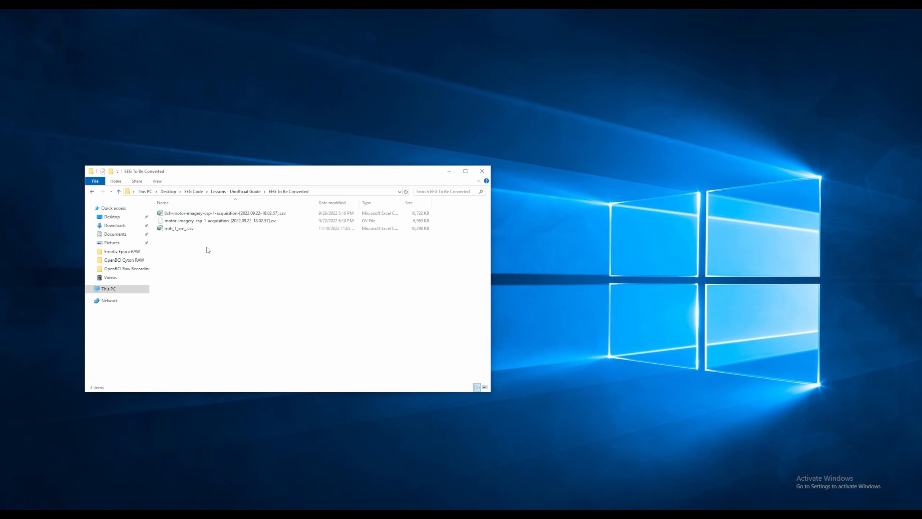
pyautogui.hotkey('ctrl', 'v')
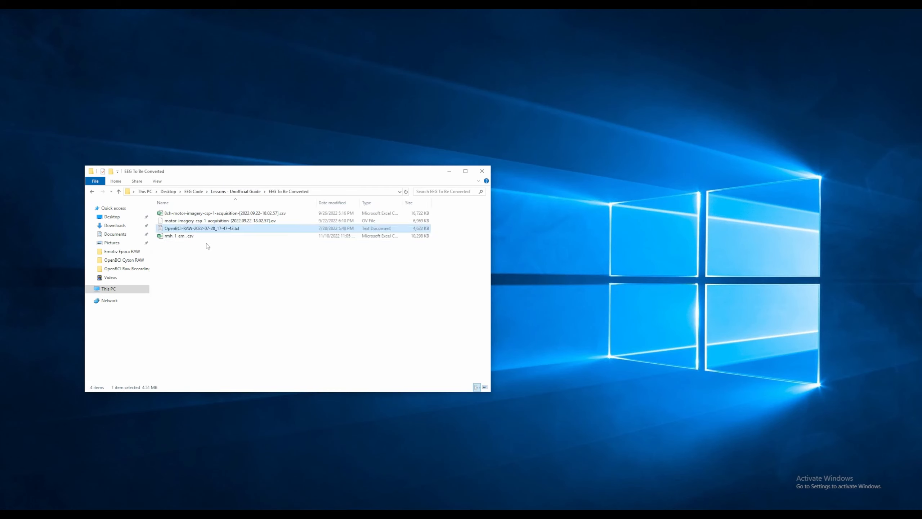
# Open 8ch-motor-imagery-csp-1-acquisition-[2022.09.22-18.02.57].csv in Notepad and place its window so the folder's file list stays visible
pyautogui.click(217, 214)
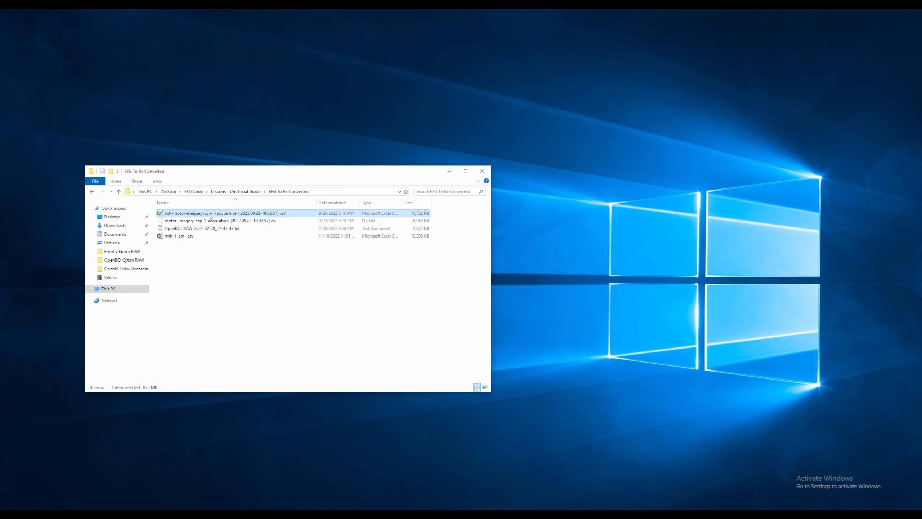
pyautogui.rightClick(210, 216)
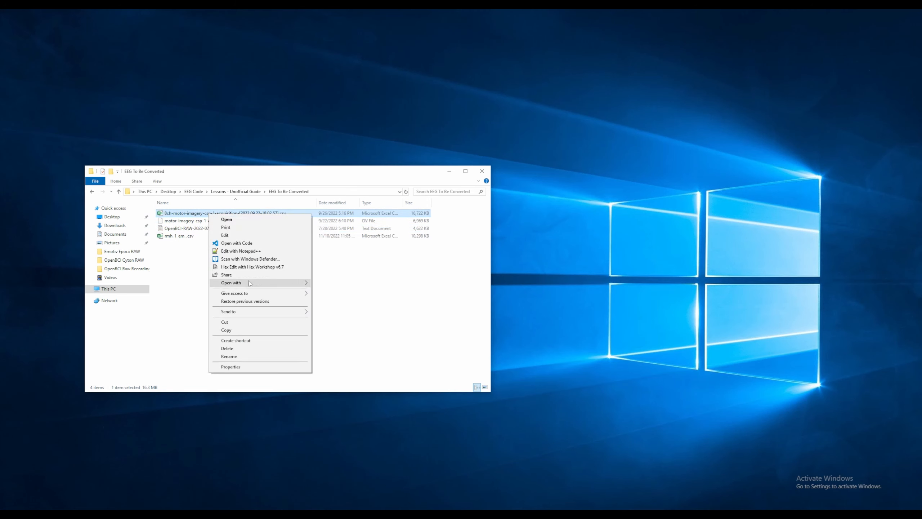
pyautogui.moveTo(250, 284)
pyautogui.click(336, 291)
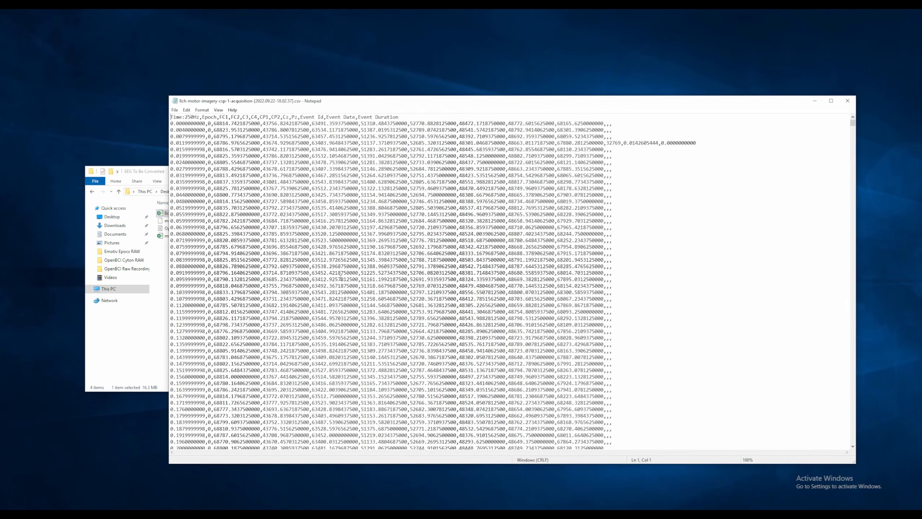
pyautogui.moveTo(458, 106); pyautogui.dragTo(526, 69)
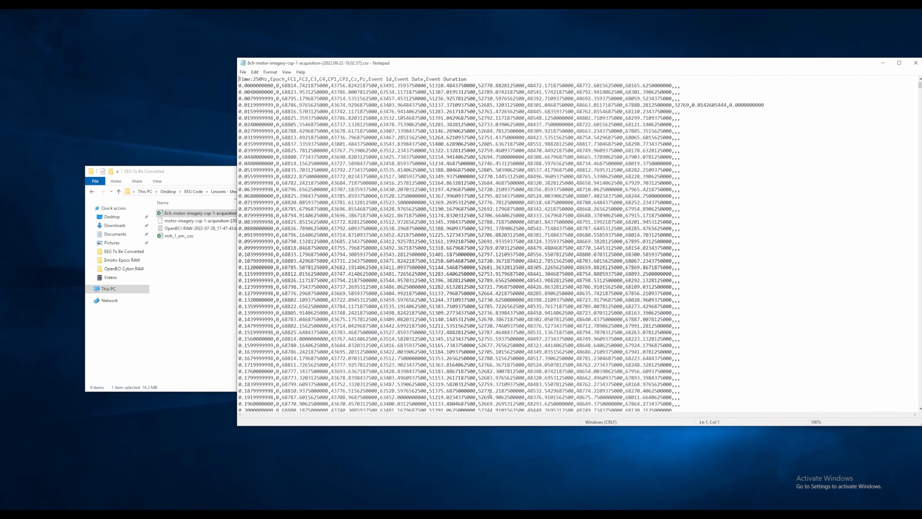
pyautogui.click(203, 228)
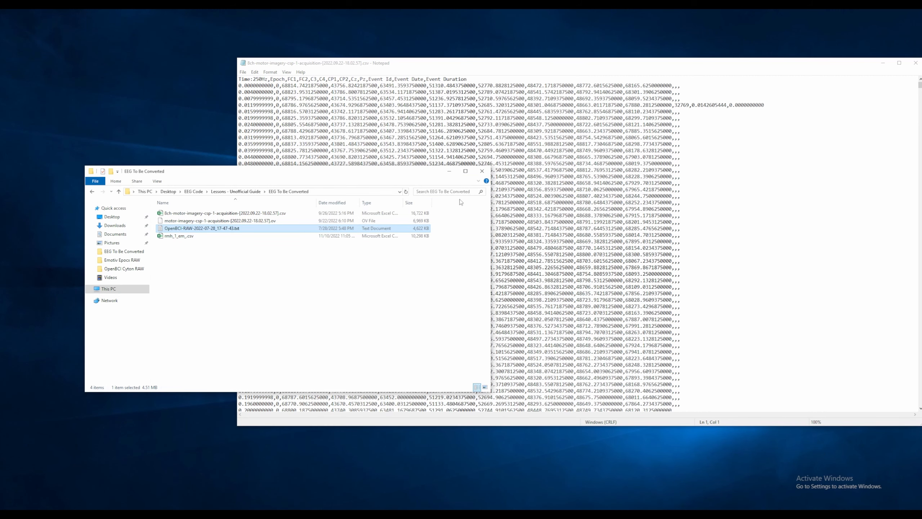
pyautogui.click(492, 67)
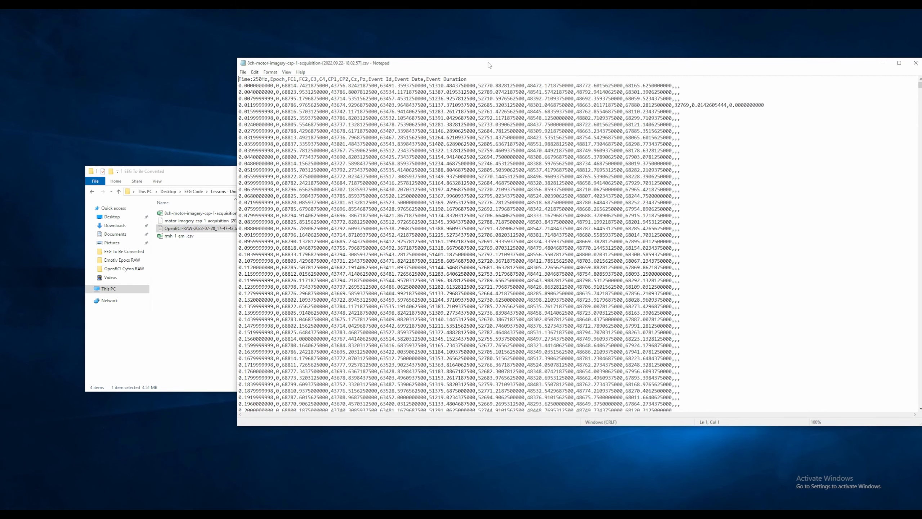
pyautogui.moveTo(489, 66); pyautogui.dragTo(455, 65)
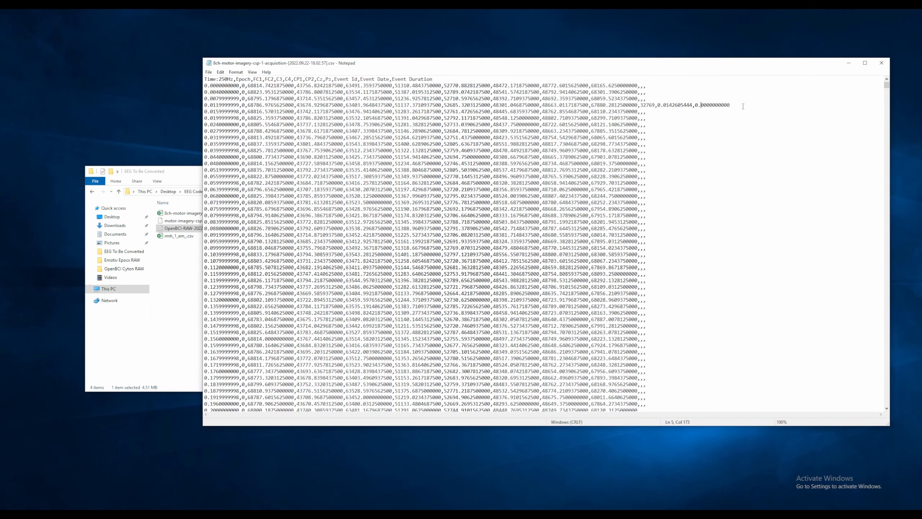
# Examine the event ID, date and duration entries near the start and around 33 seconds in the motor-imagery CSV, and close it
pyautogui.moveTo(743, 106); pyautogui.dragTo(635, 105)
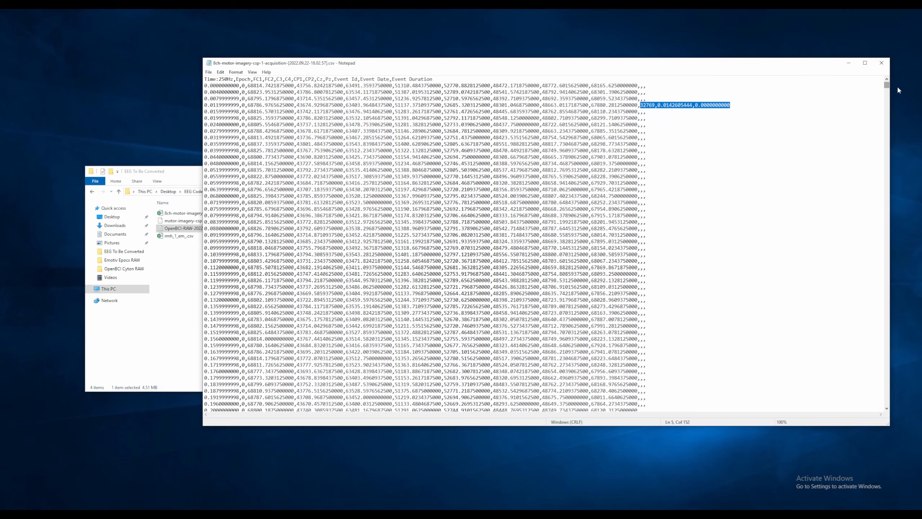
pyautogui.moveTo(890, 87); pyautogui.dragTo(894, 110)
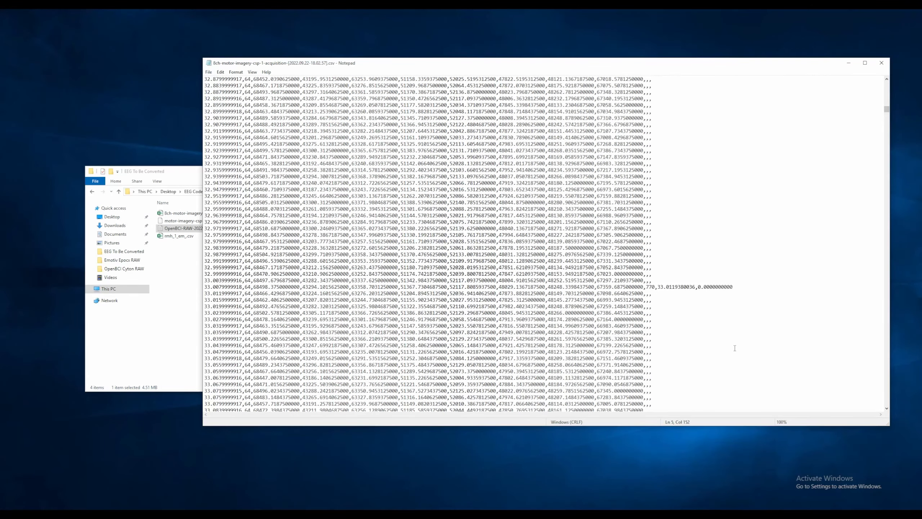
pyautogui.moveTo(743, 281); pyautogui.dragTo(646, 290)
pyautogui.click(653, 287)
pyautogui.moveTo(753, 291); pyautogui.dragTo(646, 289)
pyautogui.click(742, 289)
pyautogui.scroll(-12, 742, 278)
pyautogui.scroll(12, 742, 278)
pyautogui.moveTo(887, 109); pyautogui.dragTo(889, 68)
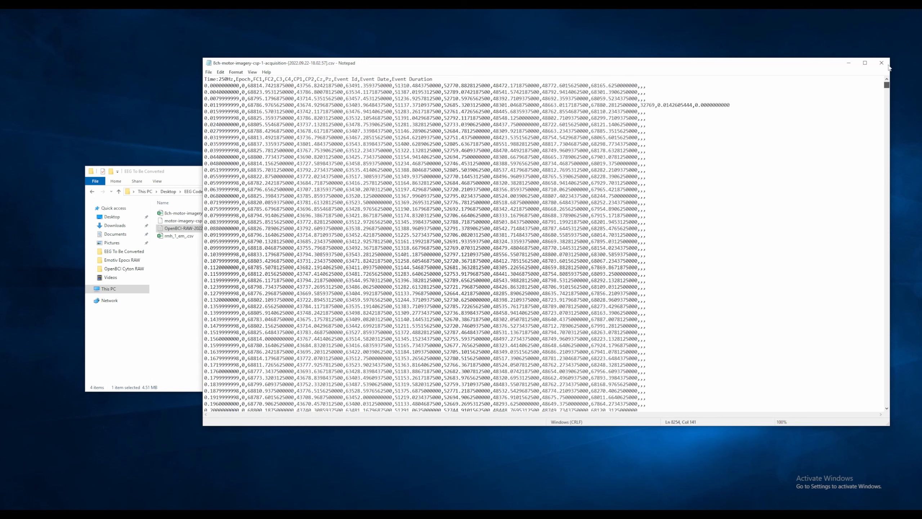
pyautogui.click(364, 157)
pyautogui.click(882, 63)
# Rename the OpenBCI RAW text file in EEG To Be Converted as A.txt
pyautogui.click(177, 237)
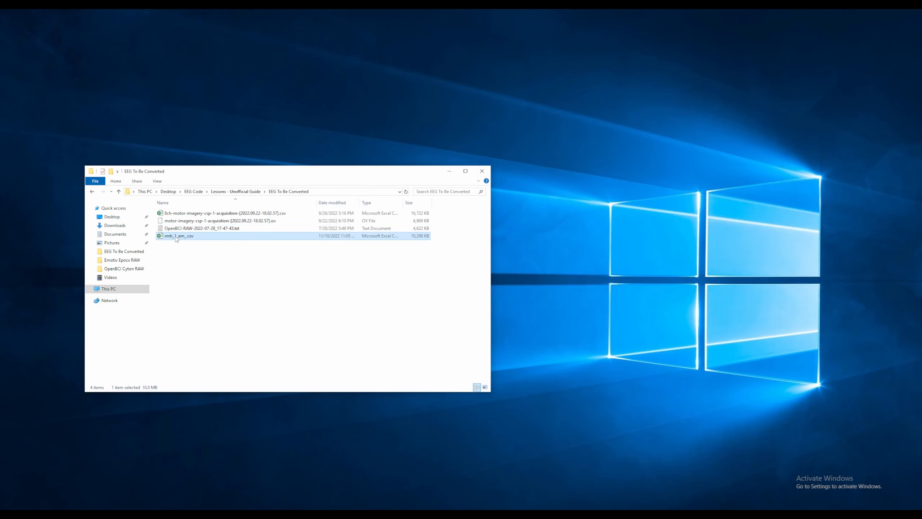
pyautogui.click(177, 237)
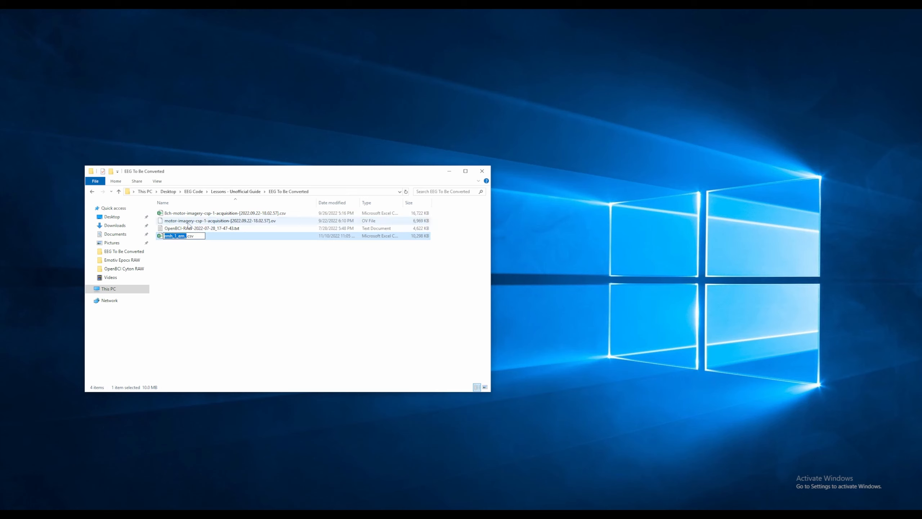
pyautogui.click(183, 229)
pyautogui.click(183, 229)
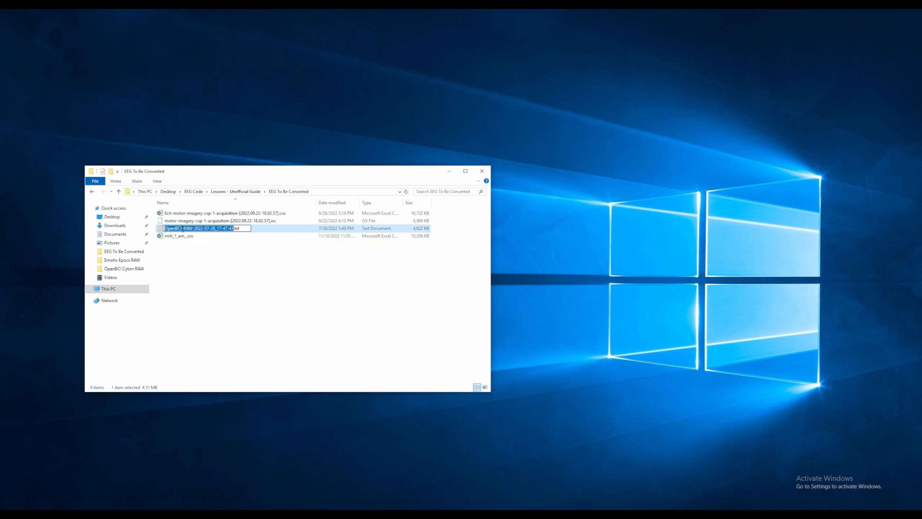
pyautogui.write('A')
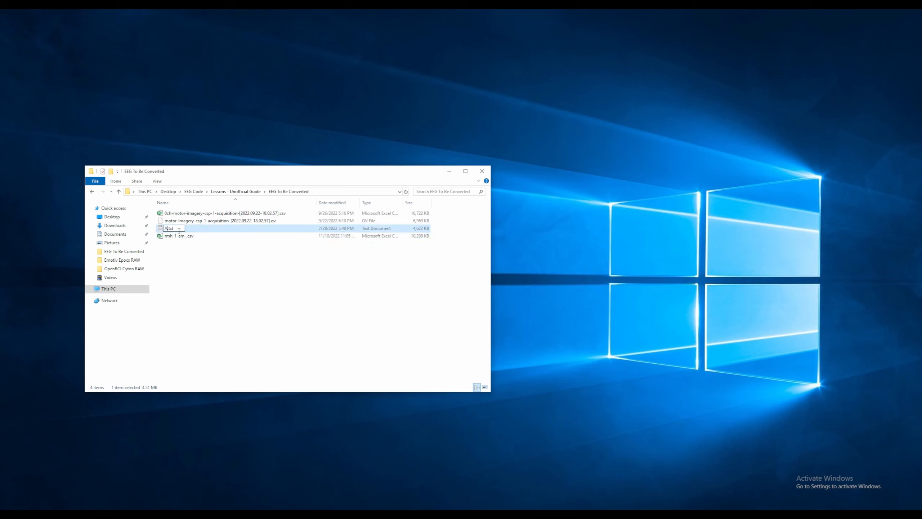
pyautogui.press('Return')
# Rename the 8-channel motor-imagery CSV in EEG To Be Converted as A-Ref.csv
pyautogui.click(180, 215)
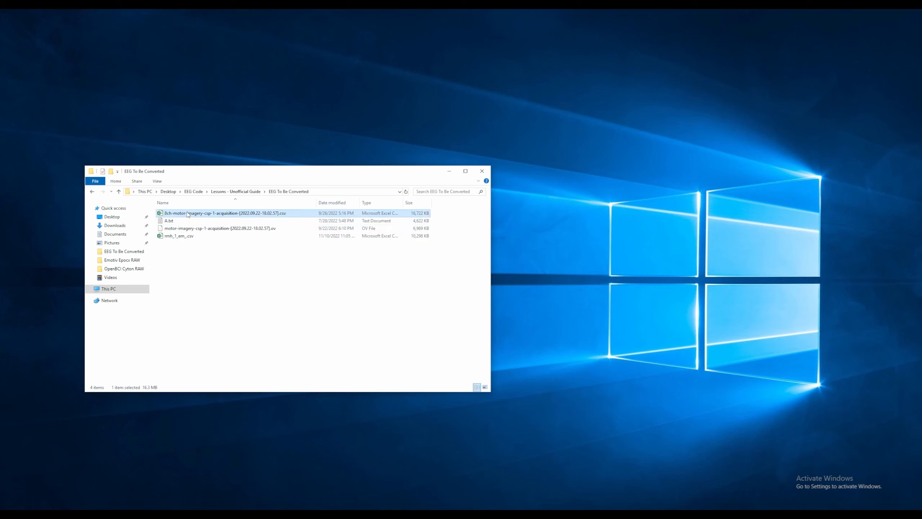
pyautogui.click(188, 215)
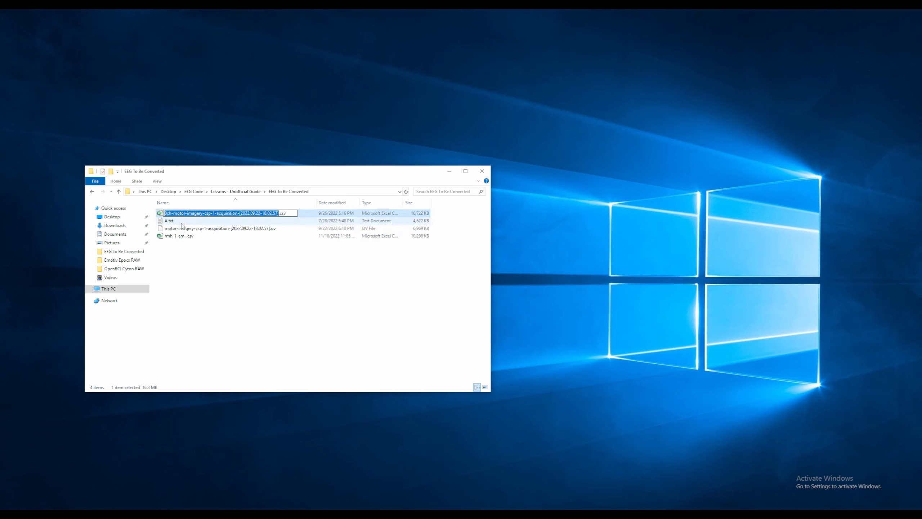
pyautogui.write('A')
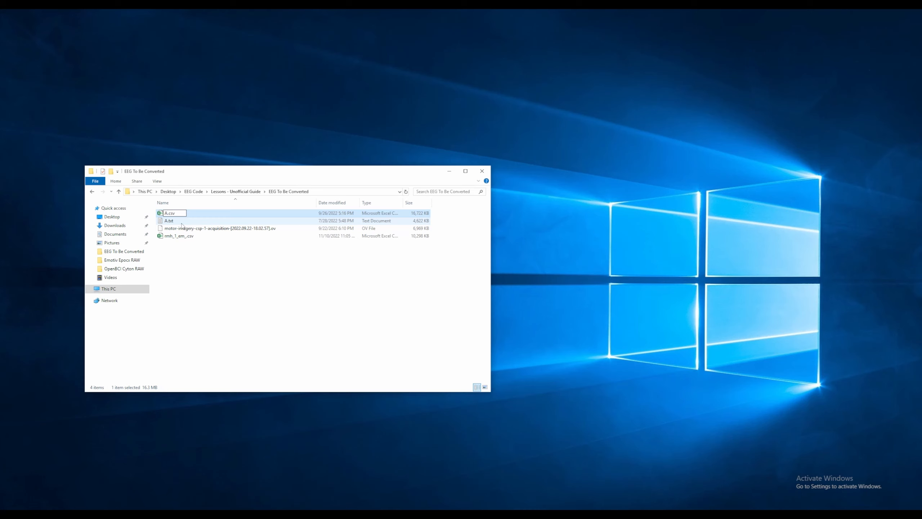
pyautogui.write('-Ref')
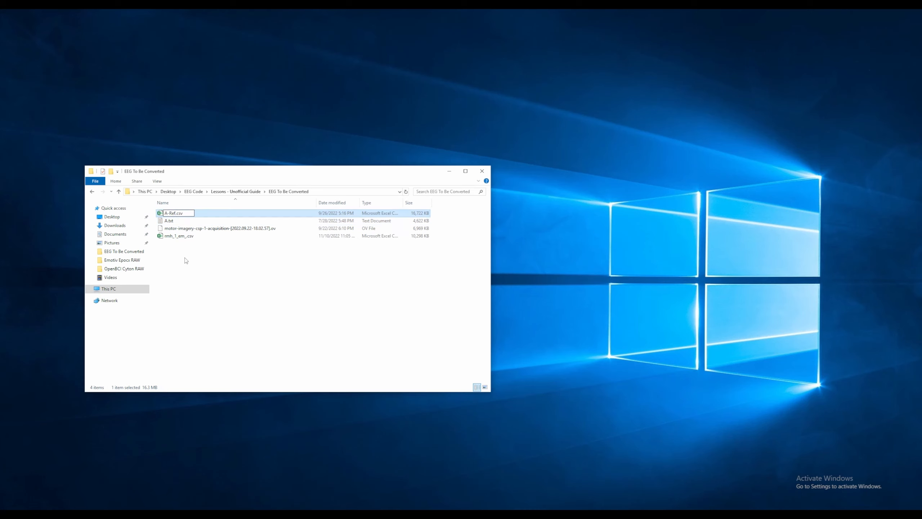
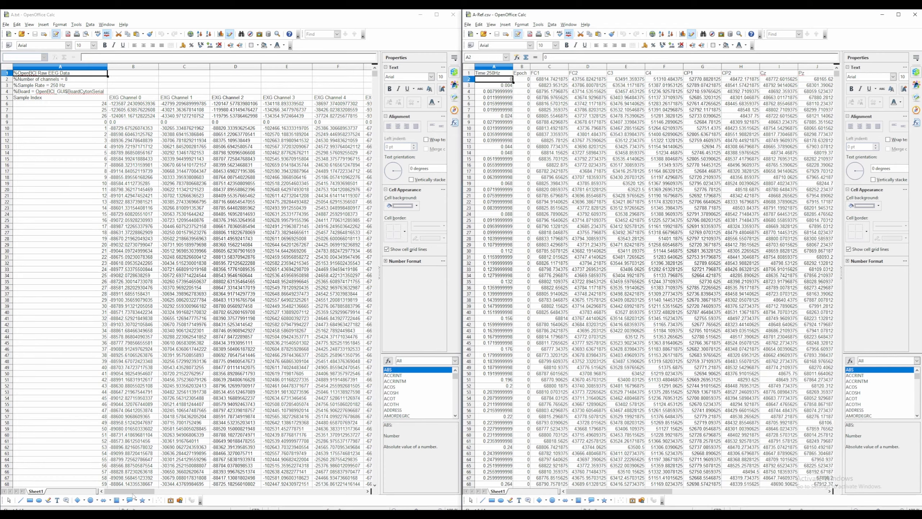
# Open A.txt from the EEG To Be Converted folder in Visual Studio Code and place its window so the A.txt spreadsheet stays visible
pyautogui.moveTo(137, 491)
pyautogui.mouseDown()
pyautogui.moveTo(313, 495)
pyautogui.moveTo(136, 494)
pyautogui.mouseUp()
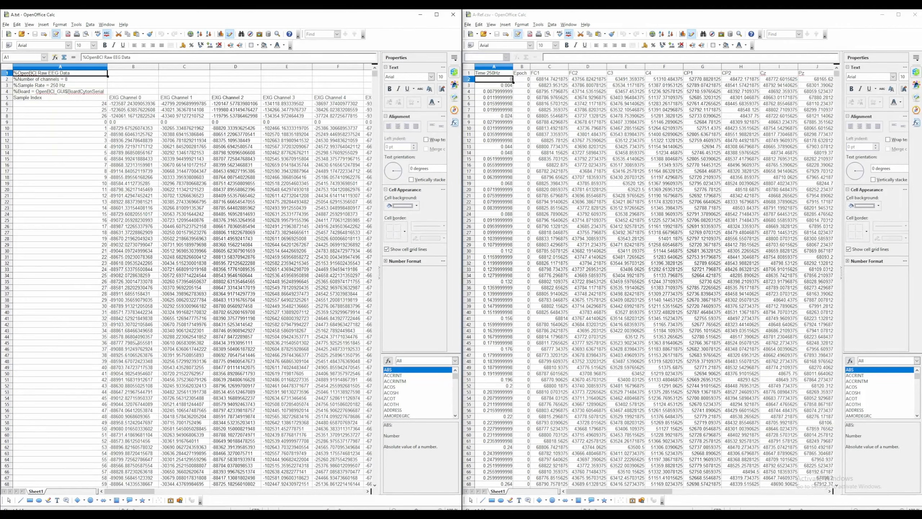
pyautogui.click(118, 515)
pyautogui.click(138, 514)
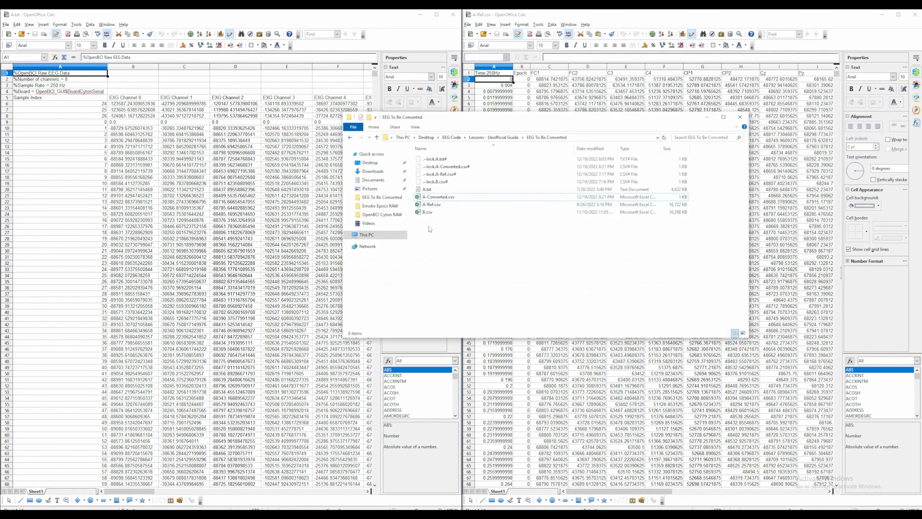
pyautogui.rightClick(430, 189)
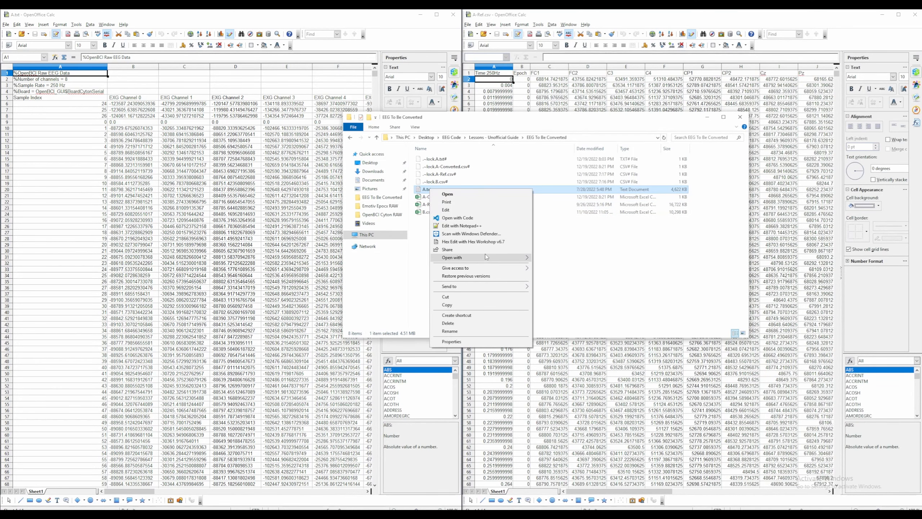
pyautogui.moveTo(472, 258)
pyautogui.click(559, 275)
pyautogui.moveTo(280, 69); pyautogui.dragTo(531, 78)
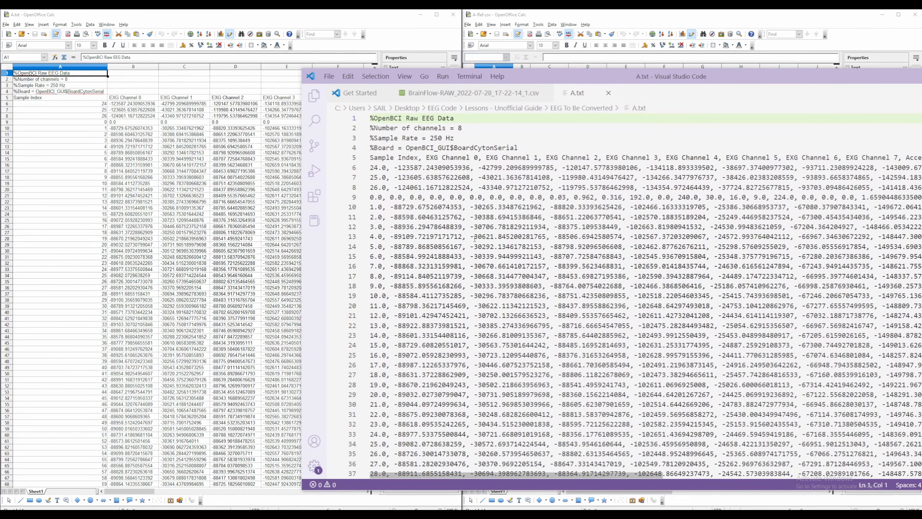
# Compare the decimal notation of the Sample Index on line 12 of the A.txt text with row 12 of the A.txt spreadsheet
pyautogui.click(382, 178)
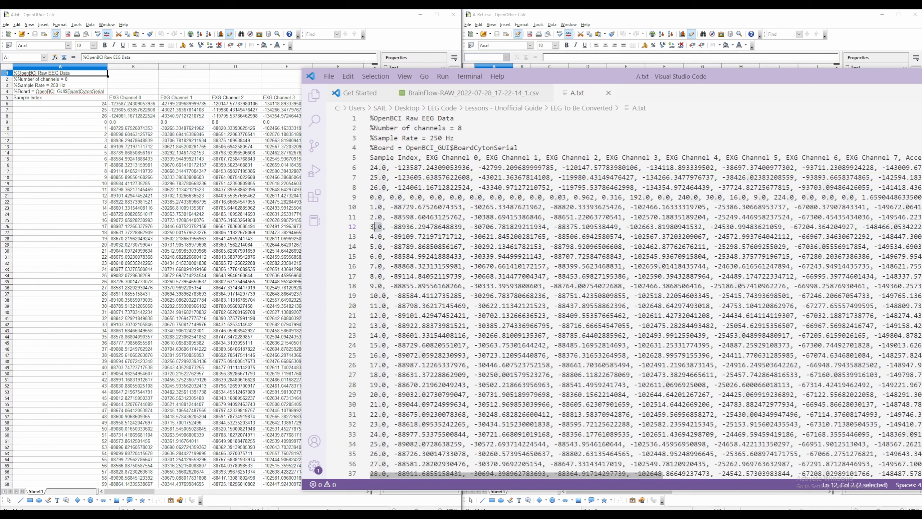
pyautogui.click(383, 227)
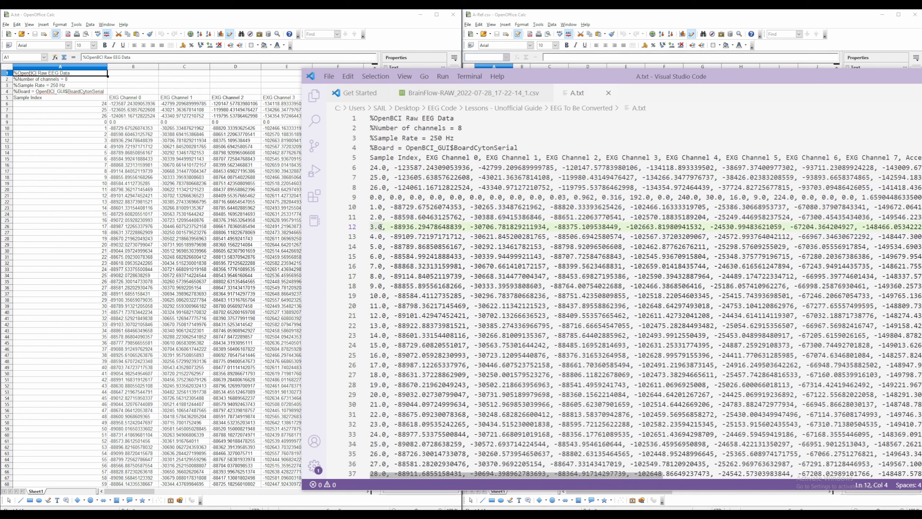
pyautogui.moveTo(382, 227); pyautogui.dragTo(369, 227)
pyautogui.click(378, 227)
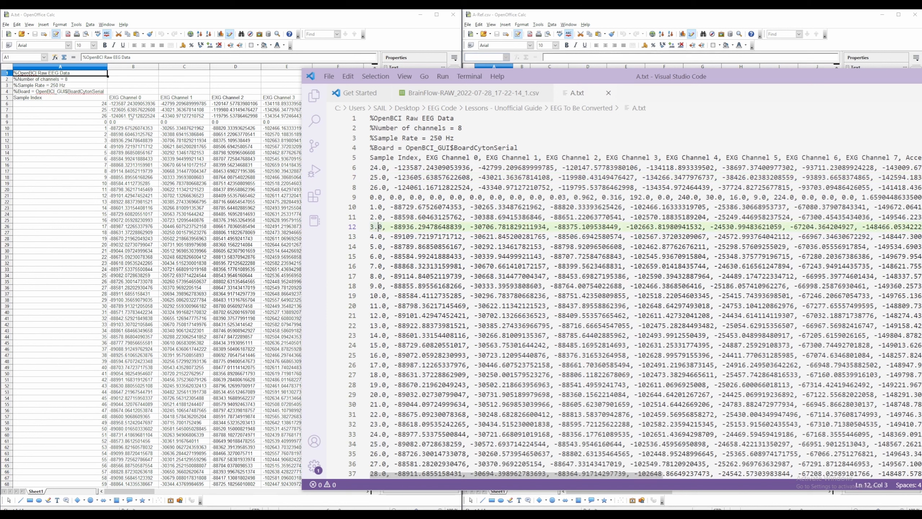
pyautogui.click(98, 129)
pyautogui.click(97, 134)
pyautogui.click(96, 141)
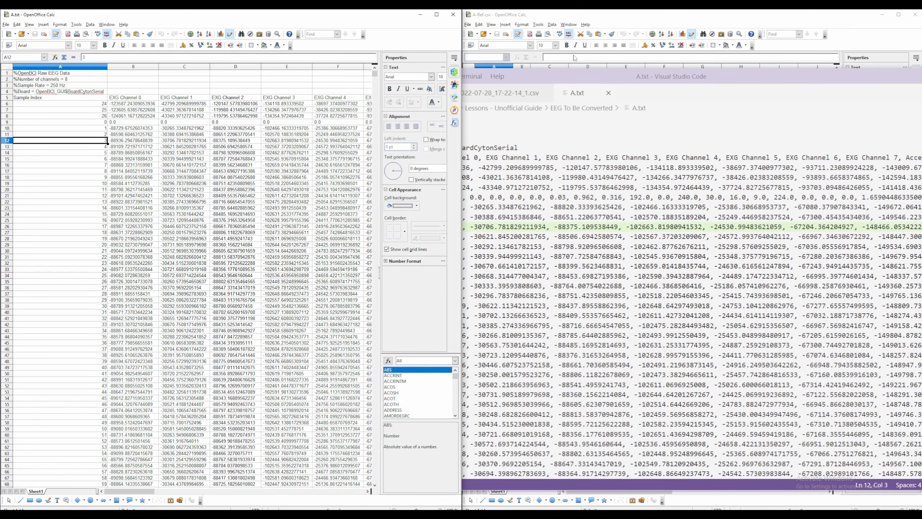
pyautogui.moveTo(537, 73); pyautogui.dragTo(656, 74)
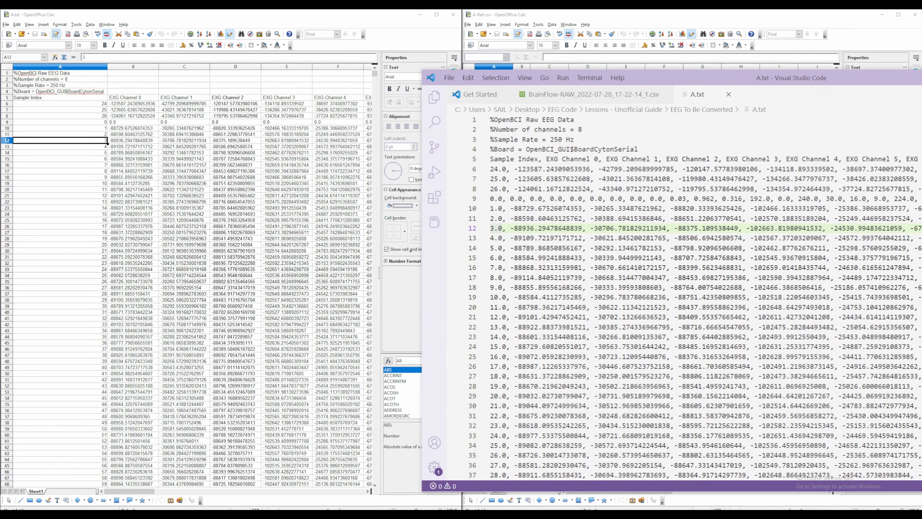
# Open A-Ref.csv from the EEG To Be Converted folder in Visual Studio Code and narrow its window beside the A-Ref spreadsheet
pyautogui.click(197, 499)
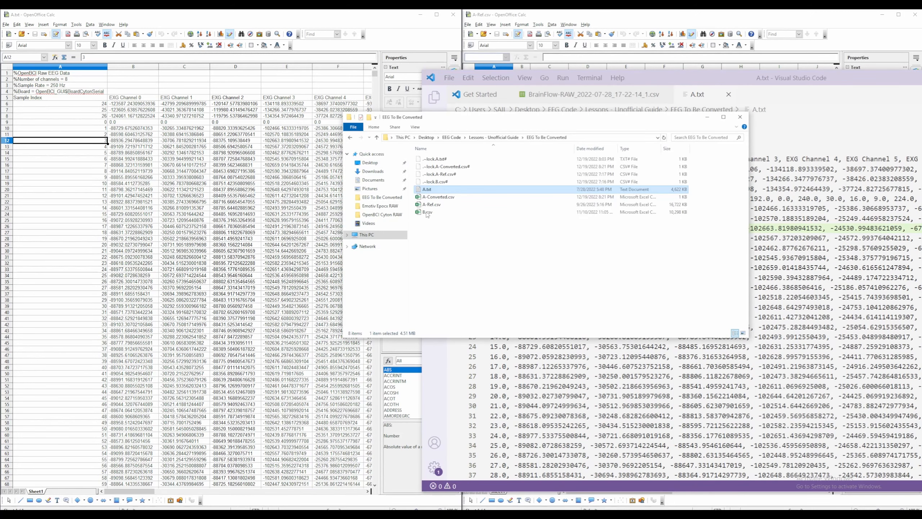
pyautogui.rightClick(435, 204)
pyautogui.moveTo(534, 274)
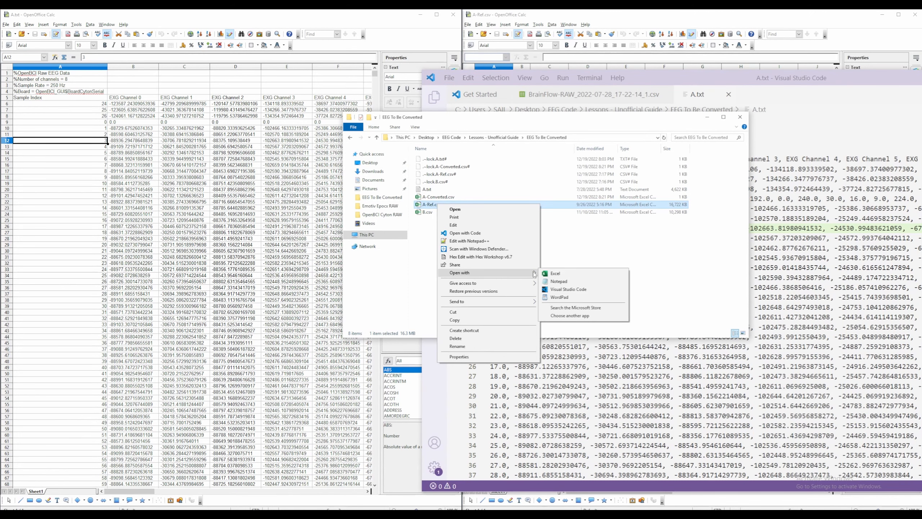
pyautogui.click(568, 289)
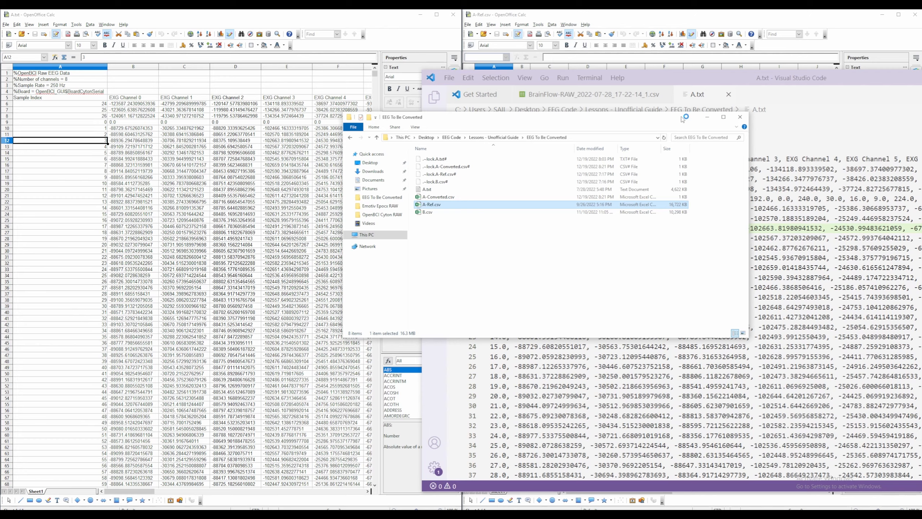
pyautogui.click(707, 120)
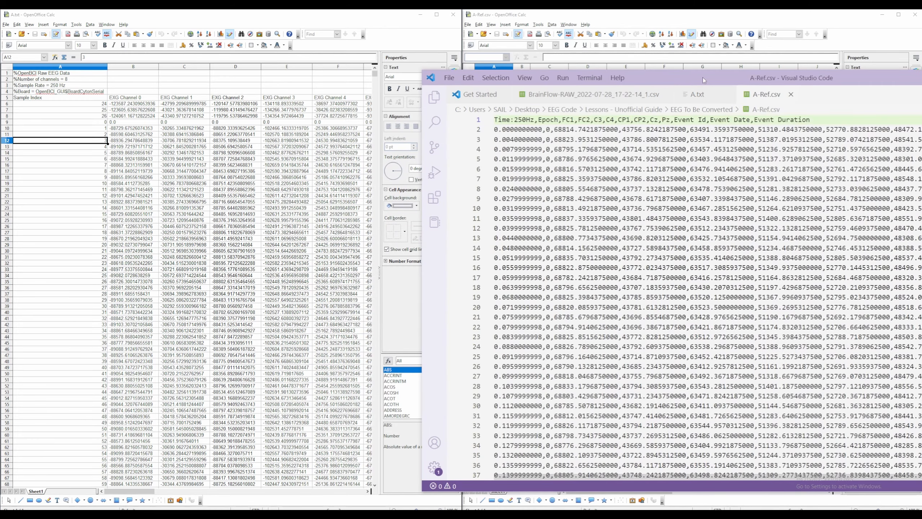
pyautogui.moveTo(703, 80); pyautogui.dragTo(209, 75)
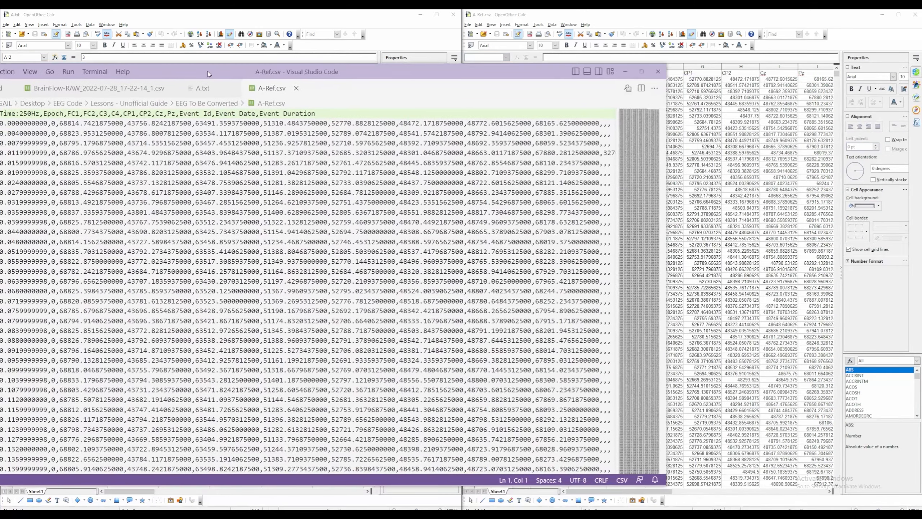
pyautogui.moveTo(666, 343); pyautogui.dragTo(274, 343)
pyautogui.moveTo(88, 72); pyautogui.dragTo(230, 77)
# Compare the first time value in the A-Ref.csv text with cell A2 of the A-Ref spreadsheet
pyautogui.click(159, 328)
pyautogui.click(160, 149)
pyautogui.click(146, 131)
pyautogui.moveTo(150, 131); pyautogui.dragTo(189, 131)
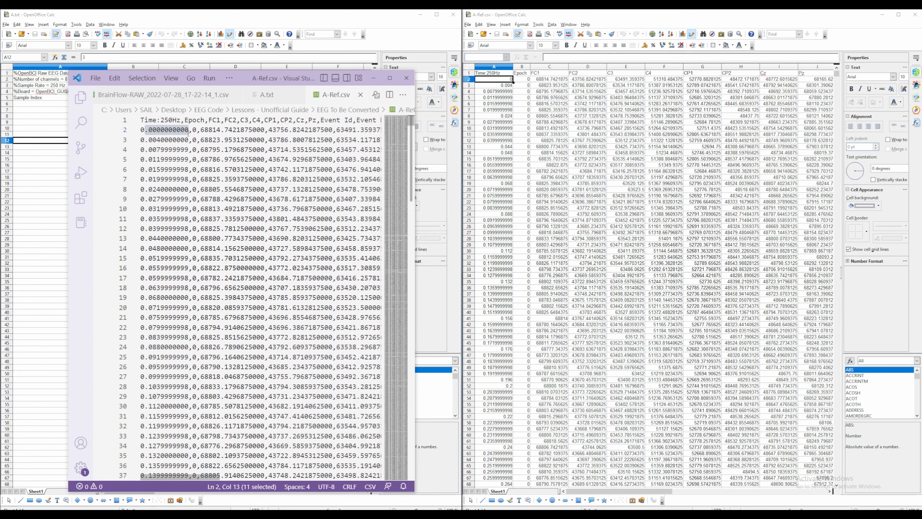
pyautogui.click(509, 79)
pyautogui.click(152, 179)
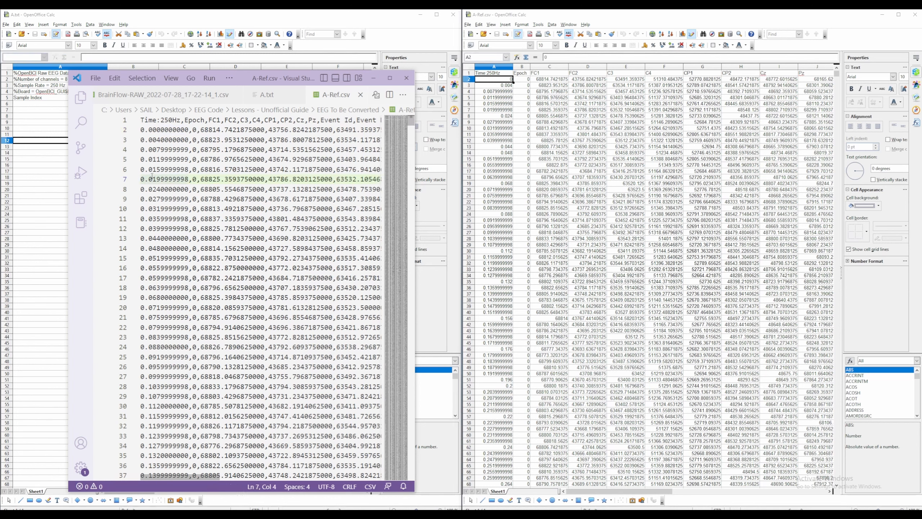
pyautogui.scroll(3, 547, 154)
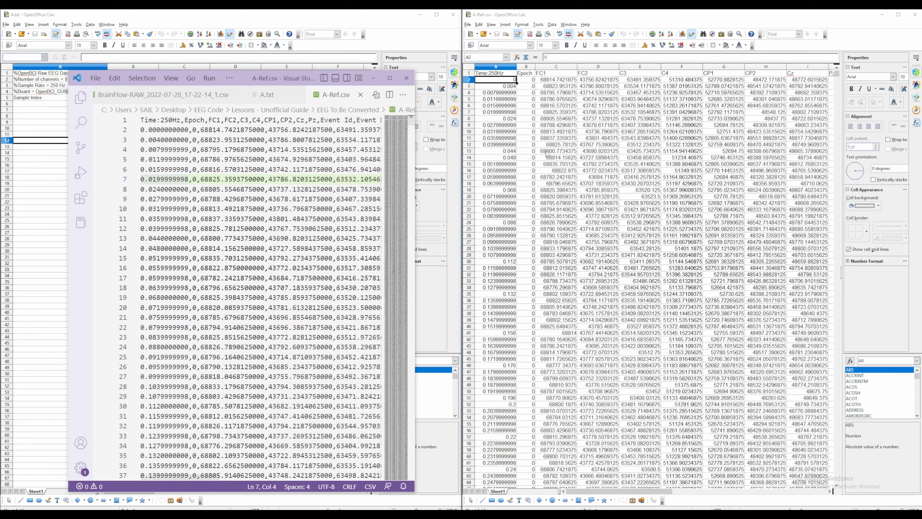
# Compare the decimal places of the time values on lines 2 and 7 of the A-Ref.csv text with the matching spreadsheet rows
pyautogui.click(201, 130)
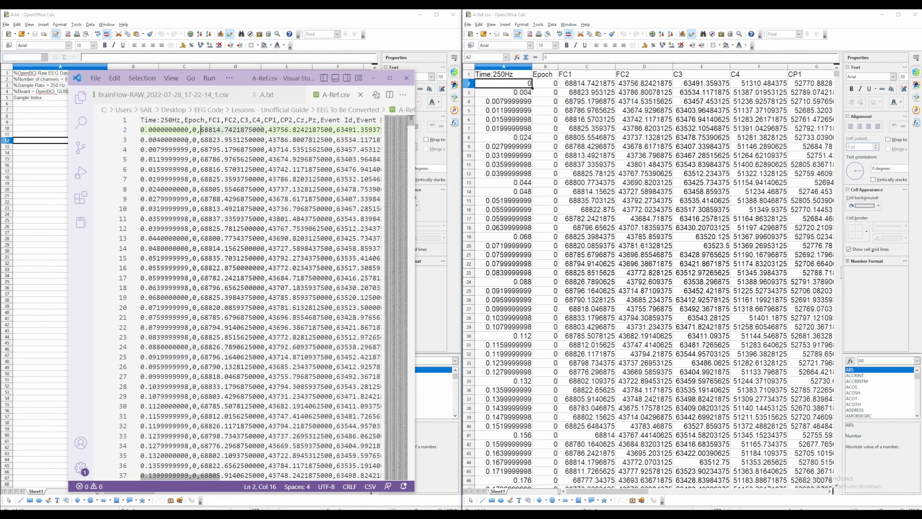
pyautogui.hotkey('ctrl', '=')
pyautogui.click(169, 142)
pyautogui.moveTo(157, 143); pyautogui.dragTo(163, 142)
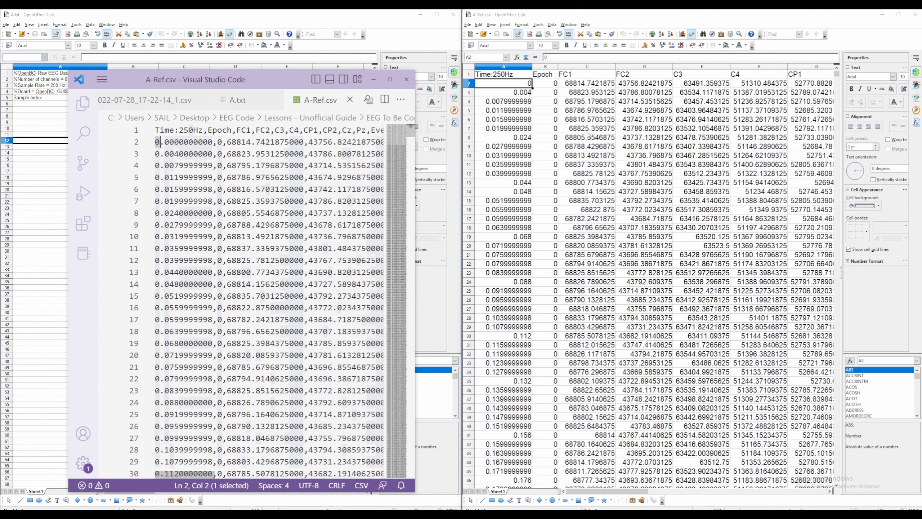
pyautogui.click(535, 23)
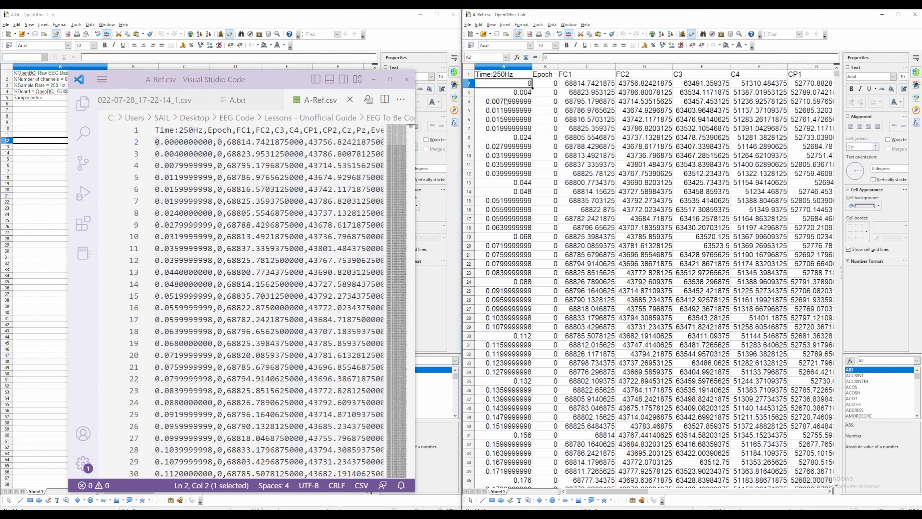
pyautogui.click(175, 201)
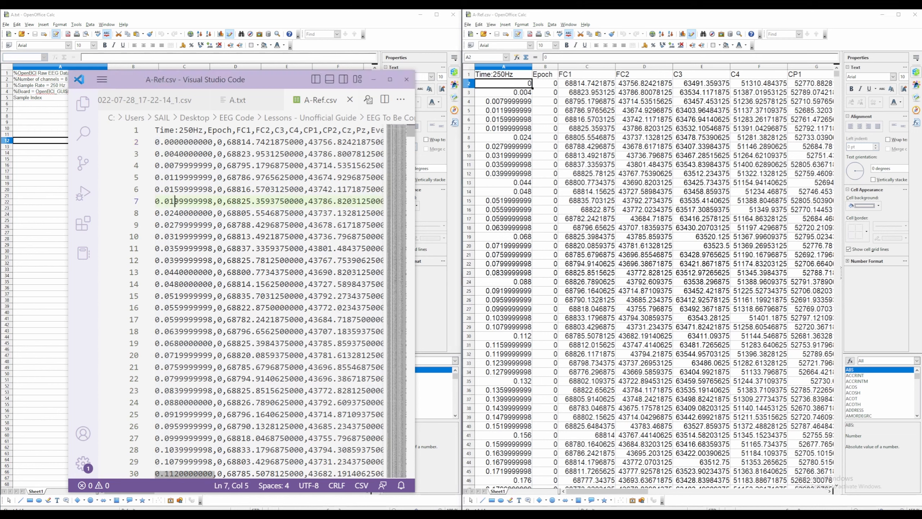
pyautogui.moveTo(160, 201); pyautogui.dragTo(202, 201)
pyautogui.click(525, 166)
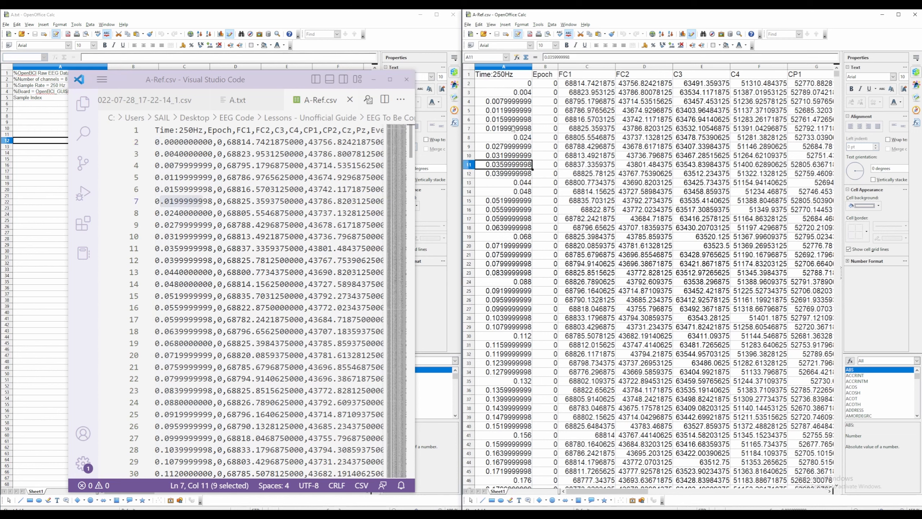
# Format the Time:250Hz column of the A-Ref spreadsheet as numbers with 10 decimal places
pyautogui.rightClick(506, 67)
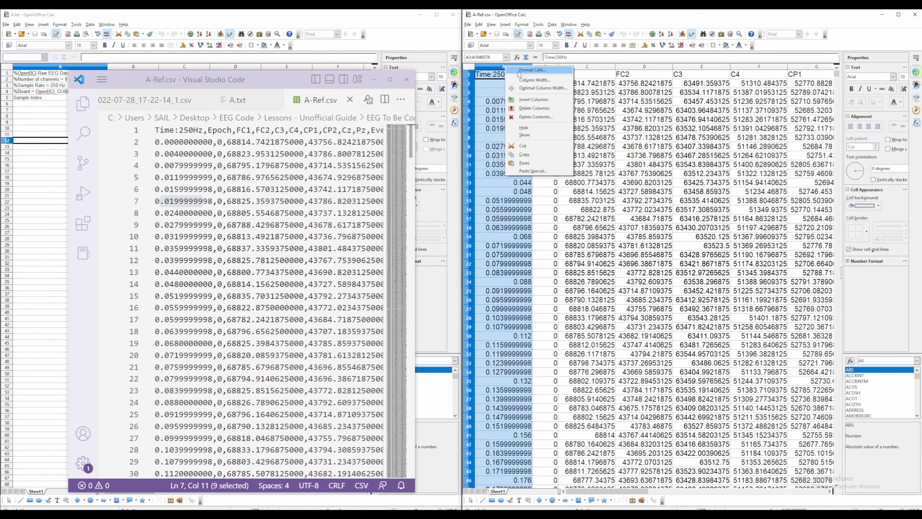
pyautogui.click(532, 69)
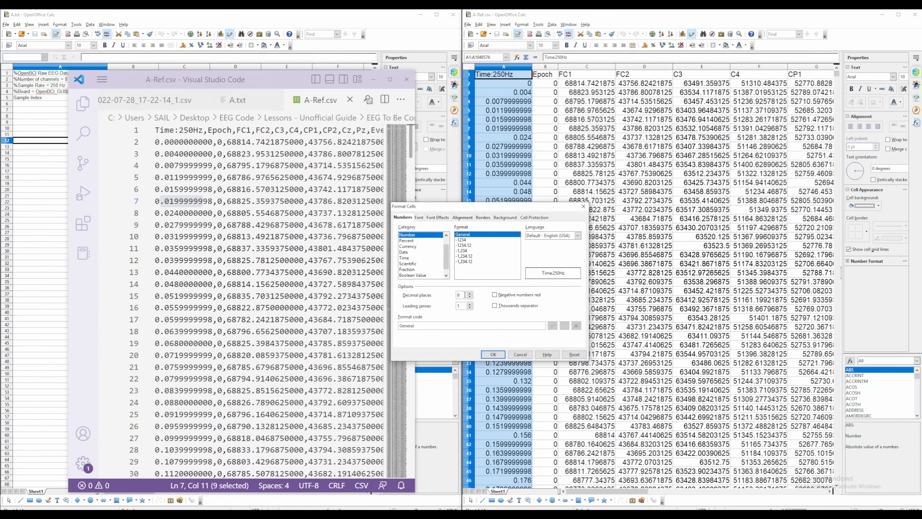
pyautogui.click(470, 294)
pyautogui.click(469, 293)
pyautogui.click(470, 293)
pyautogui.click(470, 294)
pyautogui.click(470, 294)
pyautogui.click(470, 293)
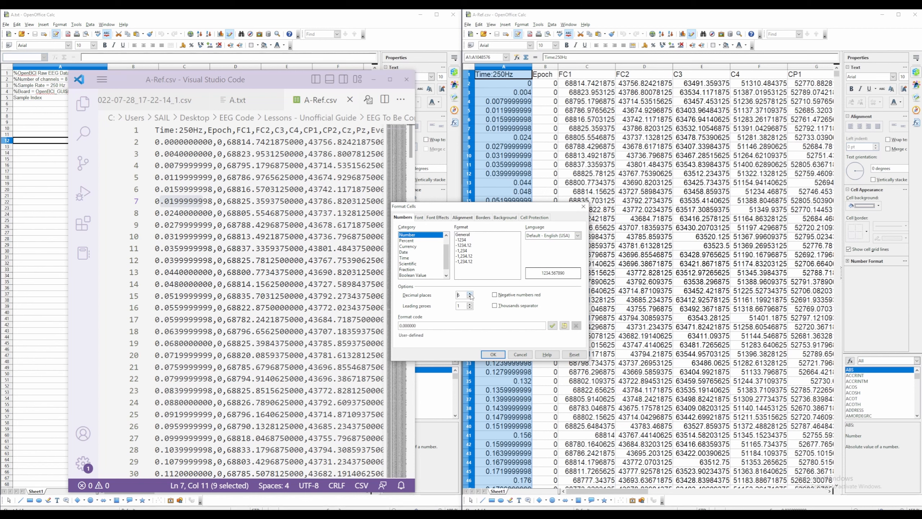
pyautogui.click(470, 295)
pyautogui.click(469, 294)
pyautogui.click(470, 294)
pyautogui.click(470, 295)
pyautogui.click(470, 295)
pyautogui.click(493, 354)
# Check the reformatted values in the Time:250Hz column and undo the number format change
pyautogui.click(509, 90)
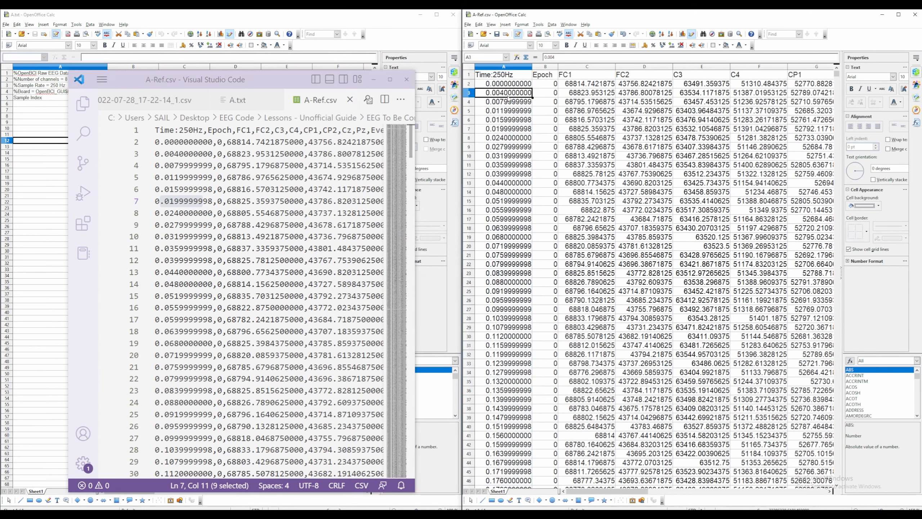
pyautogui.moveTo(506, 75); pyautogui.dragTo(505, 83)
pyautogui.click(501, 156)
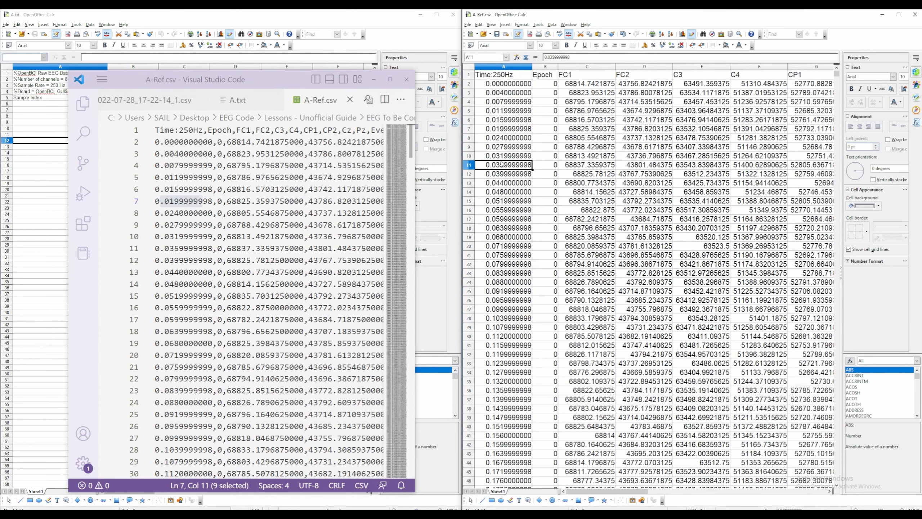
pyautogui.click(518, 87)
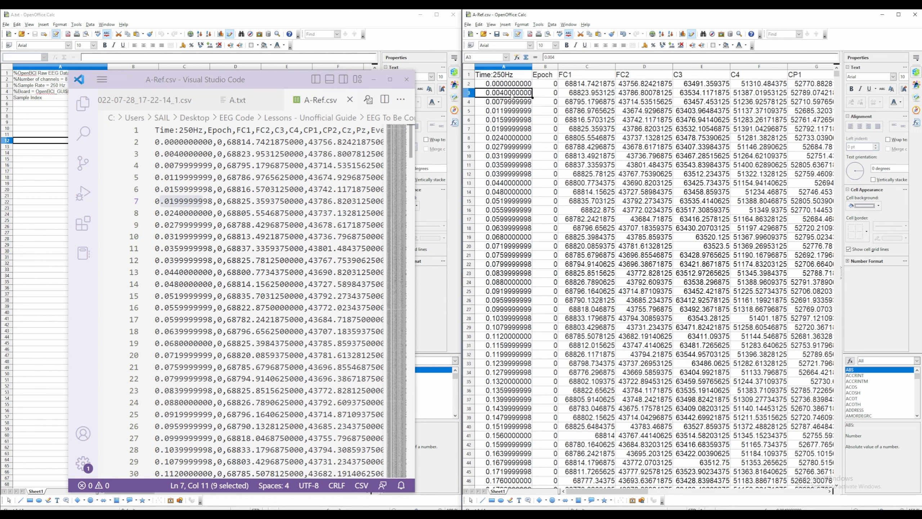
pyautogui.hotkey('ctrl', 'z')
# Compare how whole-millisecond and long decimal time values are written in the A-Ref spreadsheet and on lines 8 and 16 of its text
pyautogui.click(515, 128)
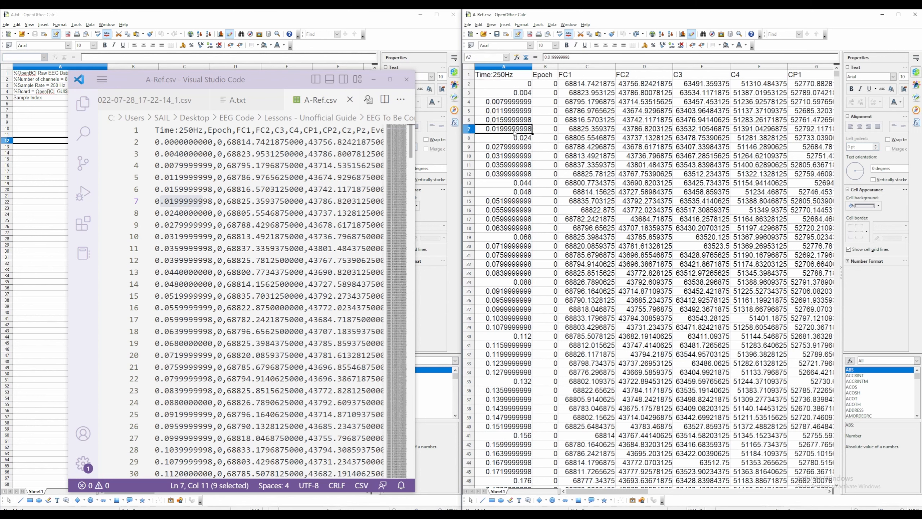
pyautogui.click(509, 175)
pyautogui.click(507, 193)
pyautogui.click(506, 201)
pyautogui.click(500, 229)
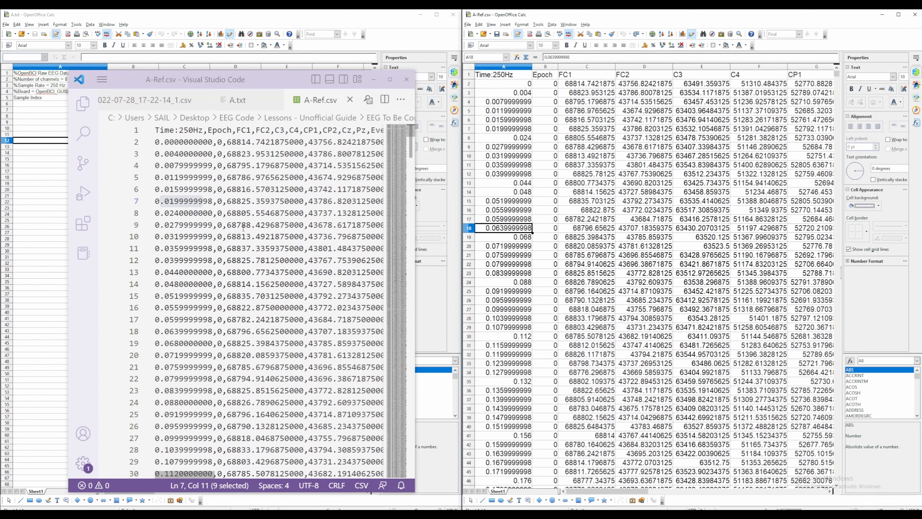
pyautogui.click(194, 213)
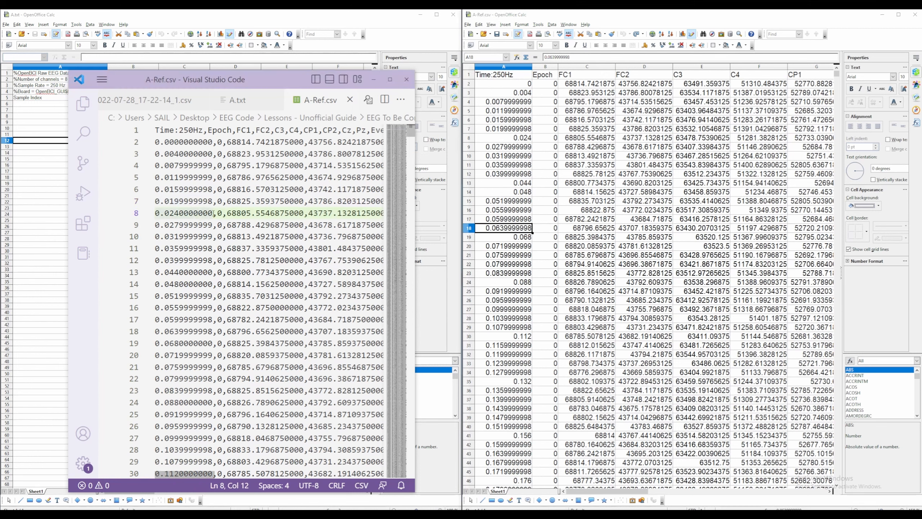
pyautogui.moveTo(213, 213); pyautogui.dragTo(155, 213)
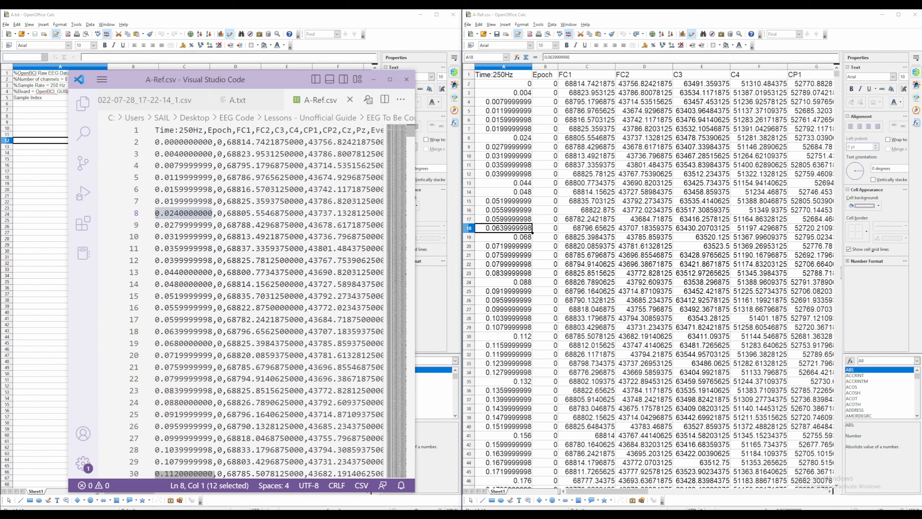
pyautogui.click(156, 213)
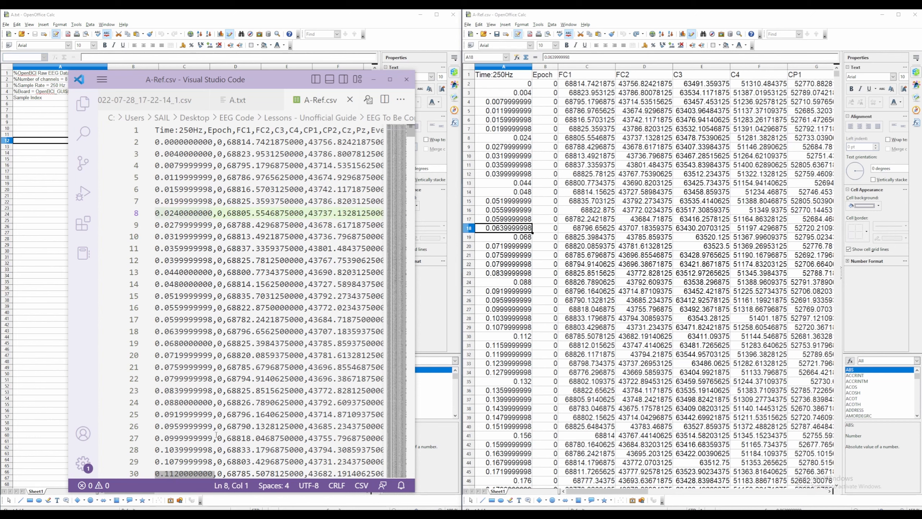
pyautogui.moveTo(193, 474)
pyautogui.mouseDown()
pyautogui.moveTo(233, 477)
pyautogui.moveTo(188, 477)
pyautogui.mouseUp()
pyautogui.click(212, 308)
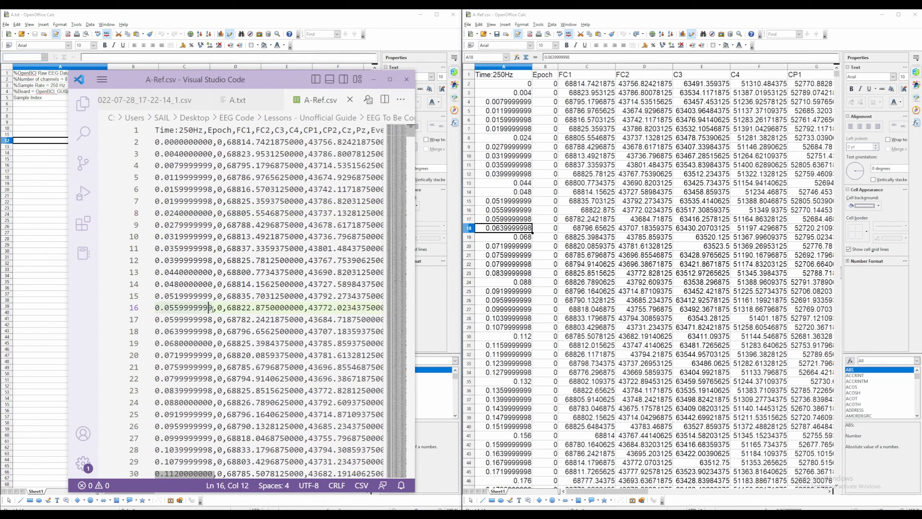
pyautogui.moveTo(213, 308); pyautogui.dragTo(155, 308)
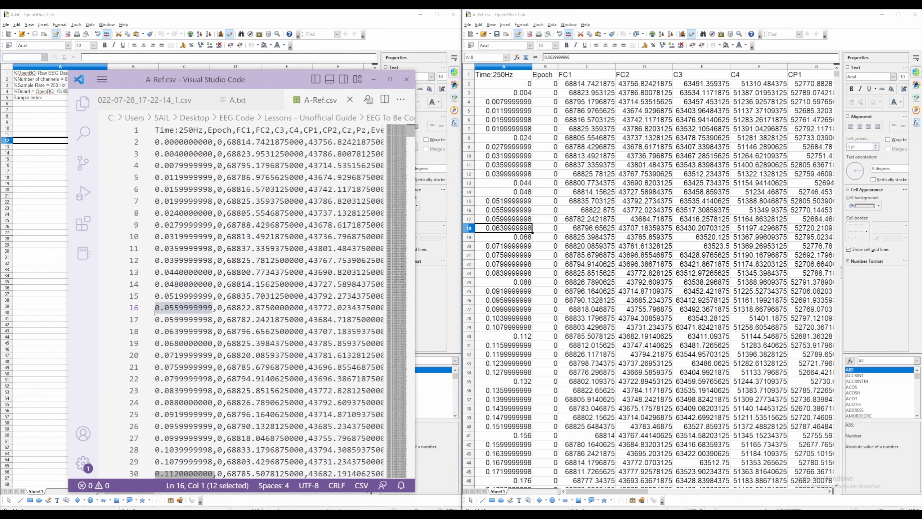
# Examine the digits of the time value on line 16 of the A-Ref.csv text and minimize the text editor
pyautogui.click(223, 308)
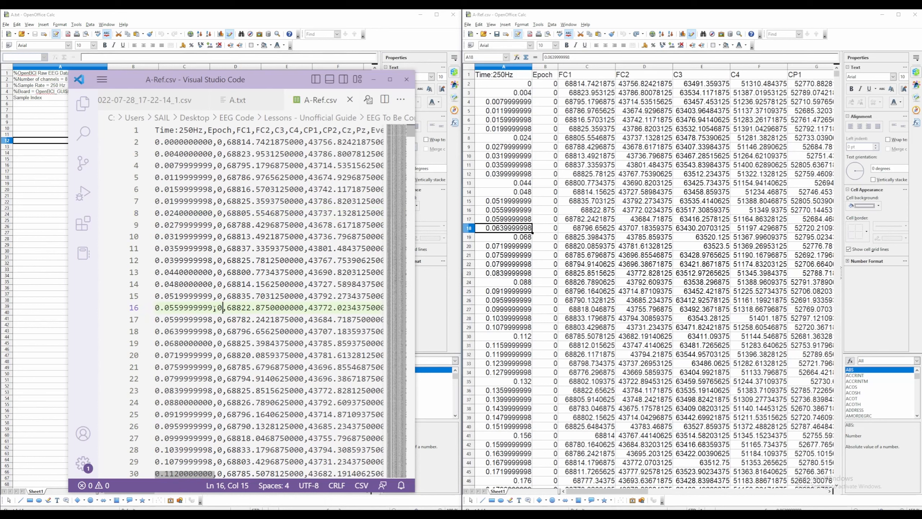
pyautogui.click(156, 307)
pyautogui.moveTo(156, 308); pyautogui.dragTo(214, 307)
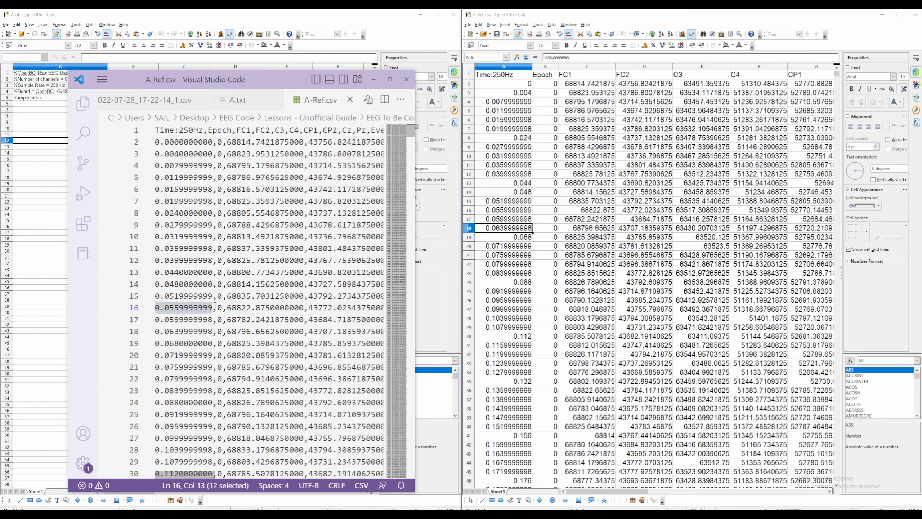
pyautogui.click(165, 308)
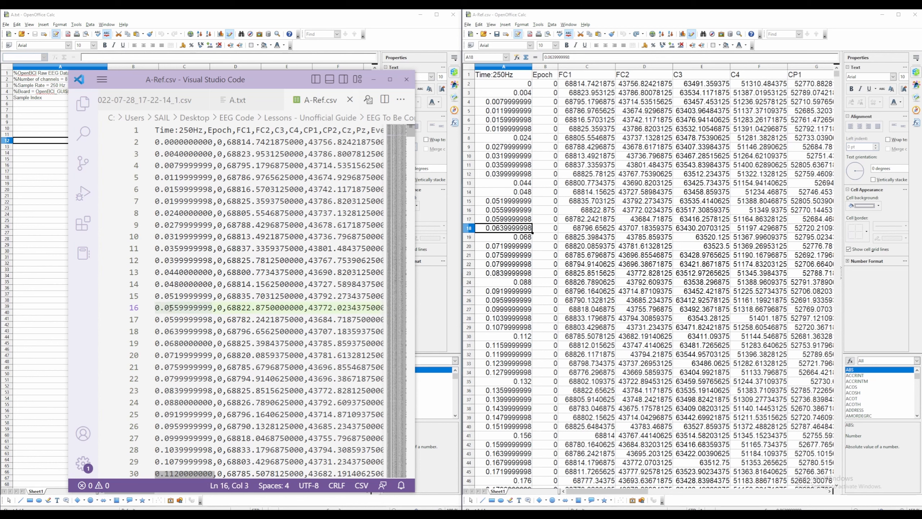
pyautogui.click(199, 308)
pyautogui.click(215, 309)
pyautogui.scroll(-6, 215, 311)
pyautogui.scroll(6, 215, 310)
pyautogui.click(374, 80)
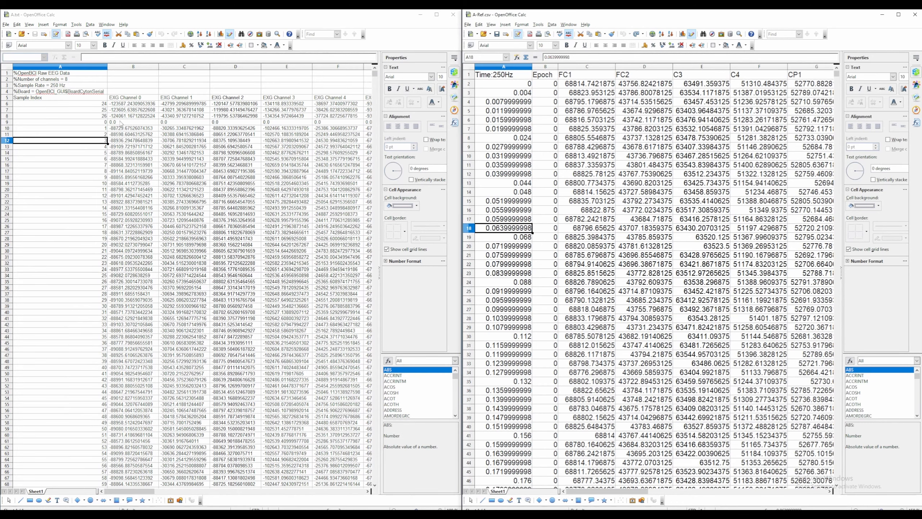
# Enlarge the A.txt sheet view and inspect the Event Id and Event Date values in row 5 of the A-Ref spreadsheet
pyautogui.scroll(2, 92, 122)
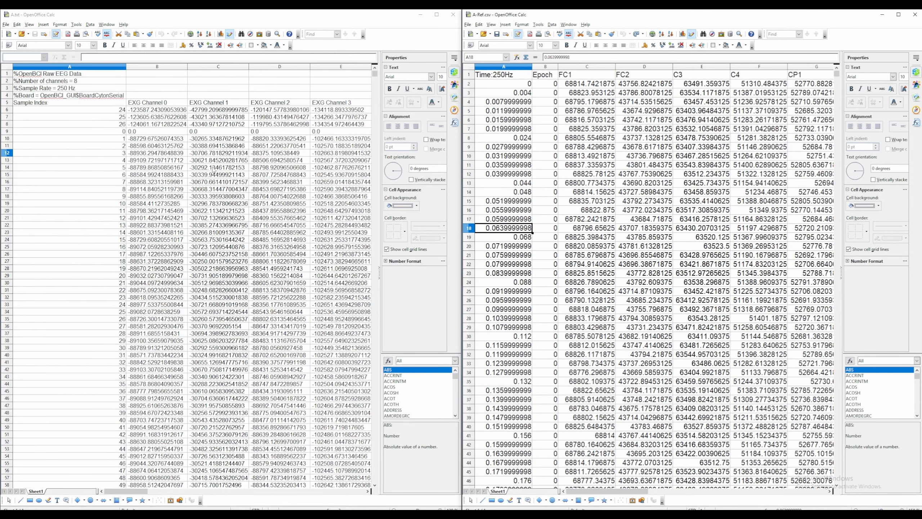
pyautogui.scroll(1, 247, 190)
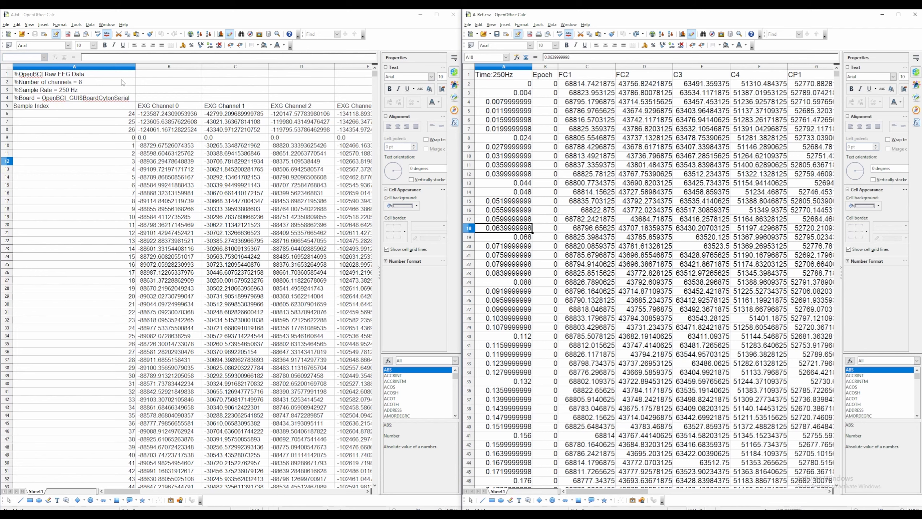
pyautogui.click(235, 114)
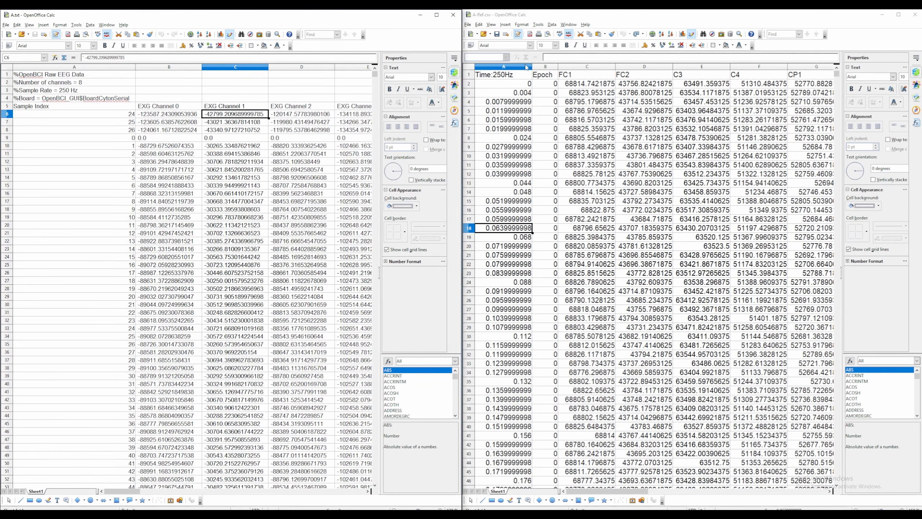
pyautogui.click(530, 119)
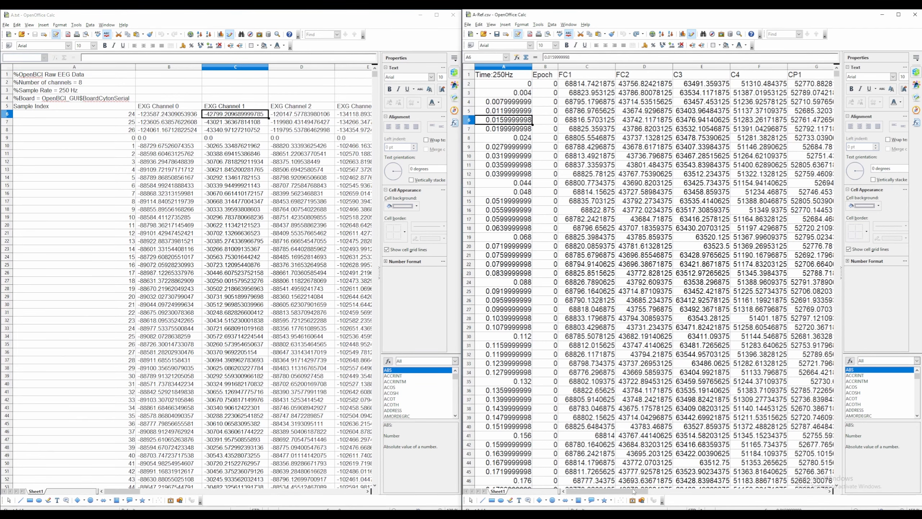
pyautogui.moveTo(634, 491); pyautogui.dragTo(743, 491)
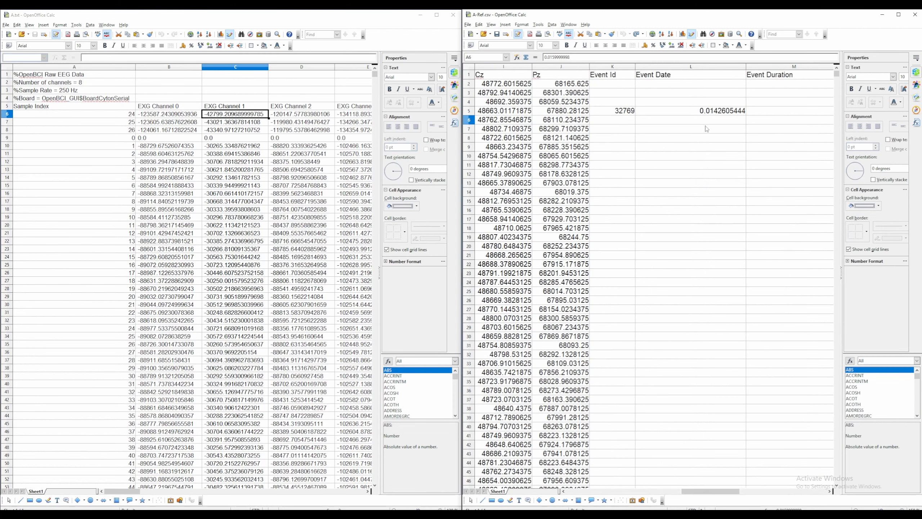
pyautogui.click(699, 113)
pyautogui.click(605, 115)
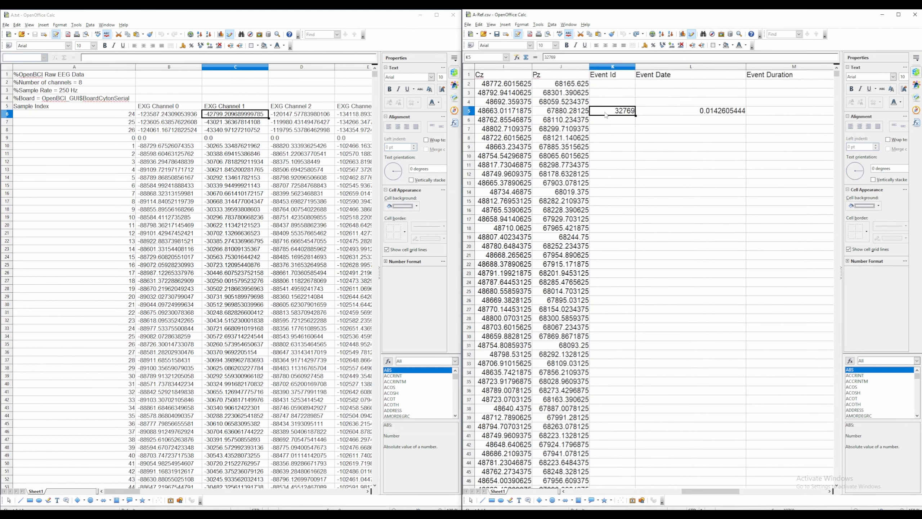
pyautogui.click(725, 113)
pyautogui.click(614, 111)
pyautogui.moveTo(728, 491); pyautogui.dragTo(613, 490)
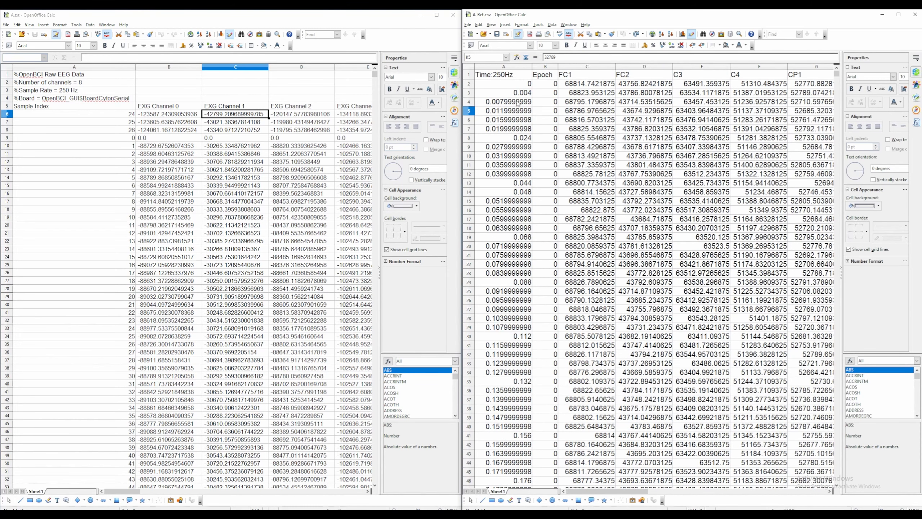
# Review the channel header, board, sample rate and number of channels lines at the start of the A.txt spreadsheet
pyautogui.hotkey('alt', 'Tab')
pyautogui.press('Up')
pyautogui.press('Left')
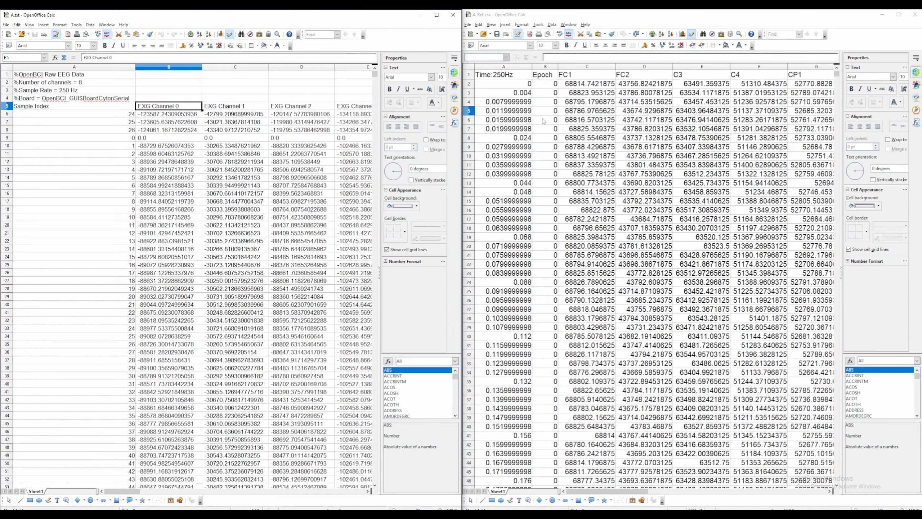
pyautogui.click(278, 123)
pyautogui.click(187, 123)
pyautogui.click(80, 98)
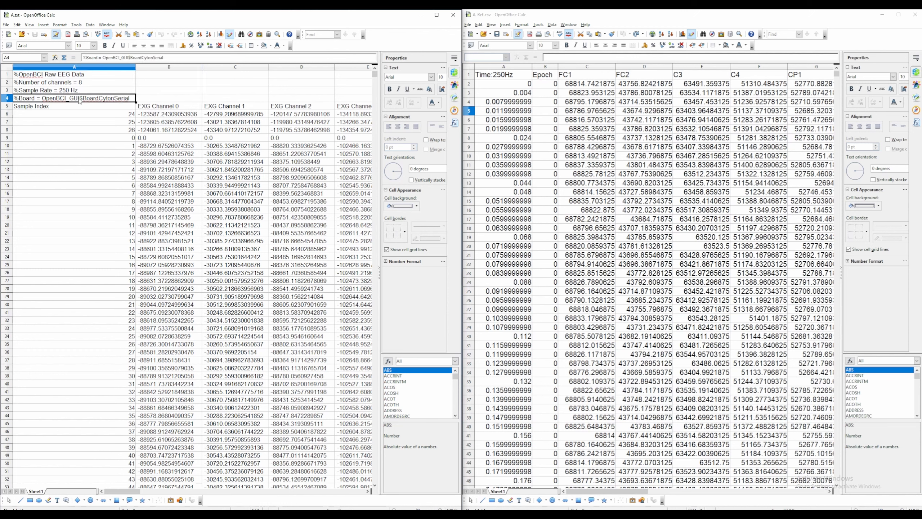
pyautogui.click(74, 93)
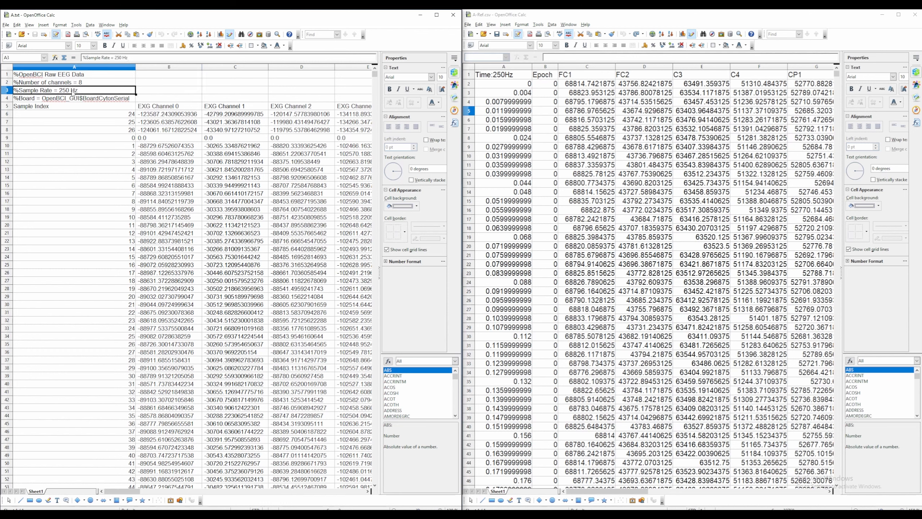
pyautogui.click(96, 84)
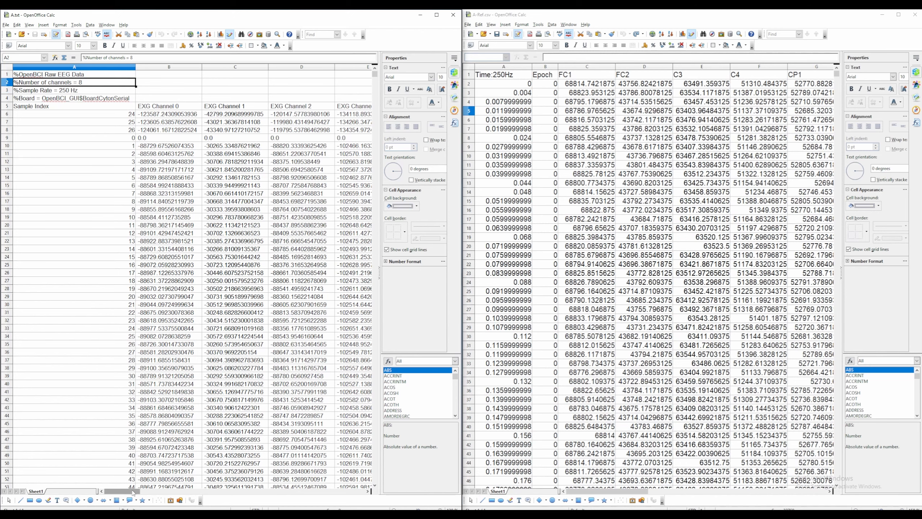
# Highlight the EXG Channel 0 to 7 columns in A.txt and the FC1 to Pz columns in A-Ref to compare their layout
pyautogui.scroll(-3, 282, 365)
pyautogui.scroll(-4, 282, 365)
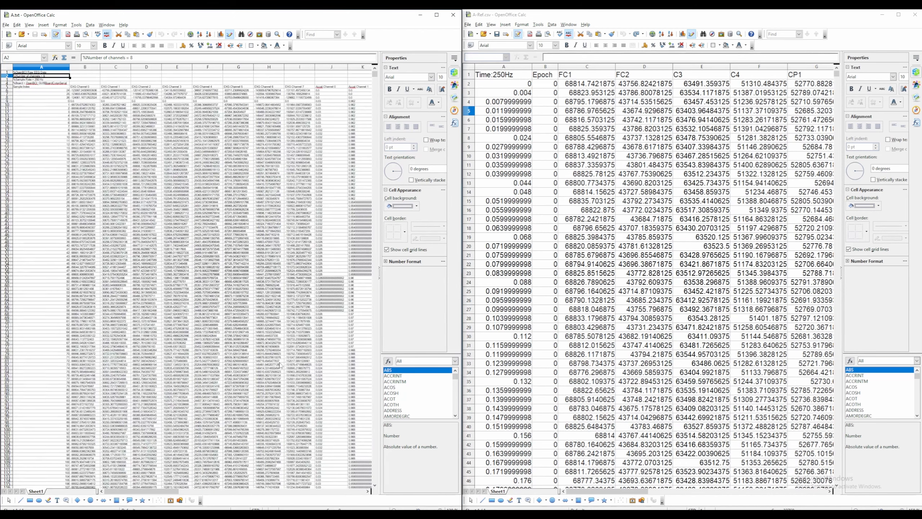
pyautogui.click(85, 67)
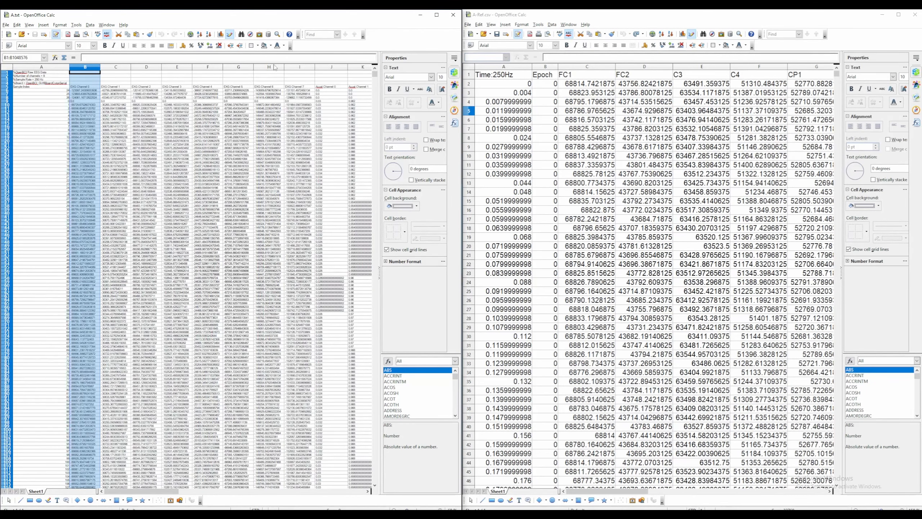
pyautogui.keyDown('shift'); pyautogui.click(300, 68); pyautogui.keyUp('shift')
pyautogui.click(601, 70)
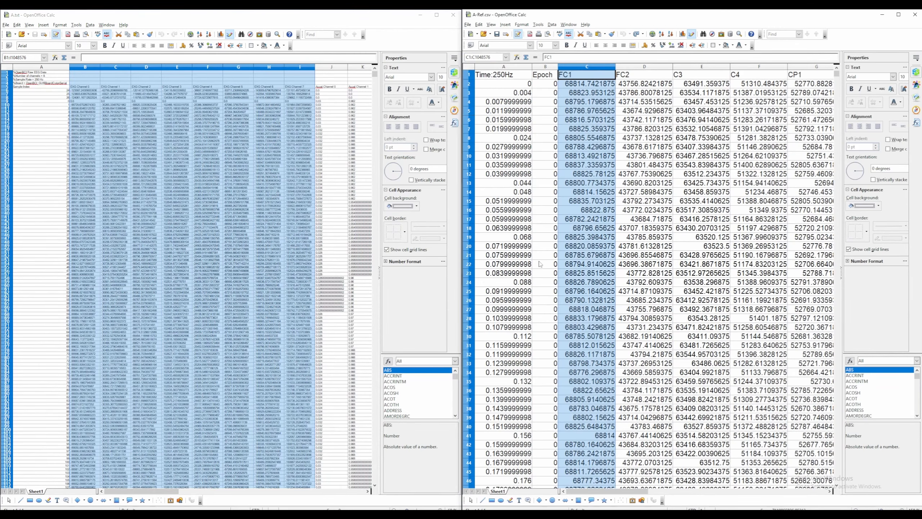
pyautogui.moveTo(609, 491); pyautogui.dragTo(688, 492)
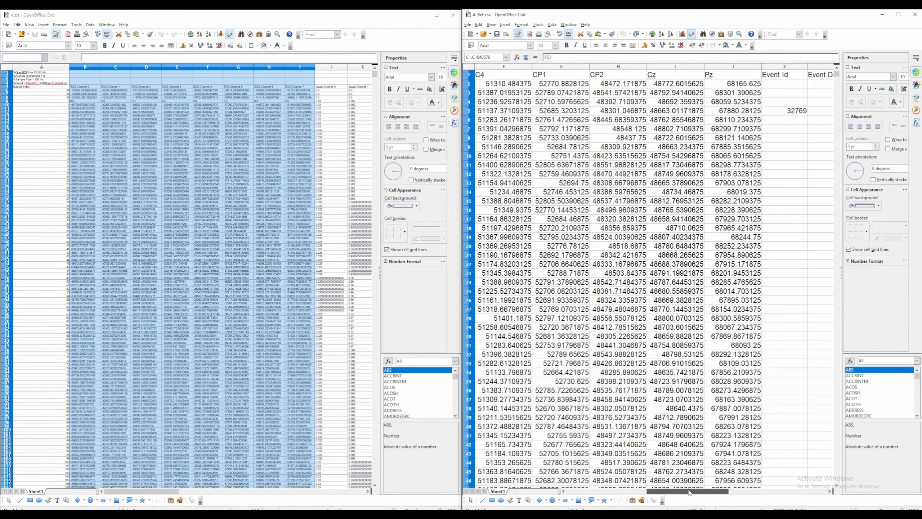
pyautogui.scroll(-3, 746, 335)
pyautogui.keyDown('shift'); pyautogui.click(689, 67); pyautogui.keyUp('shift')
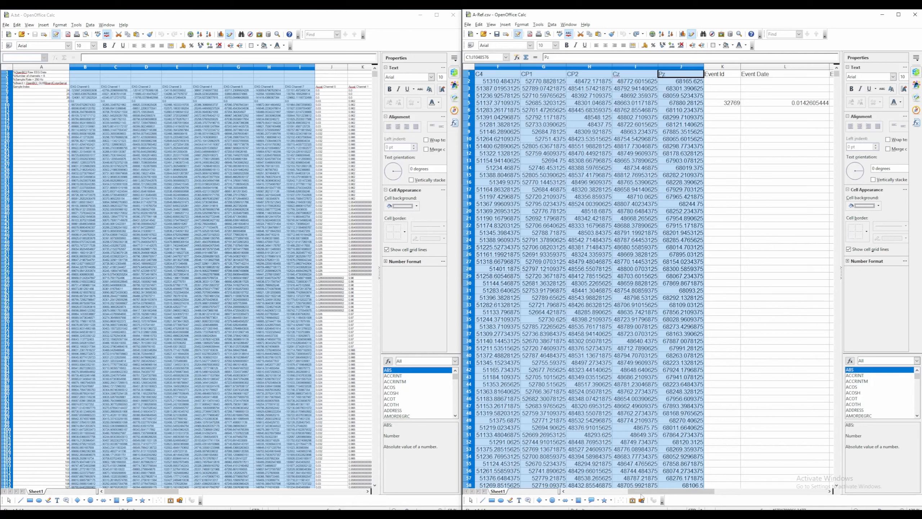
pyautogui.moveTo(665, 491); pyautogui.dragTo(618, 501)
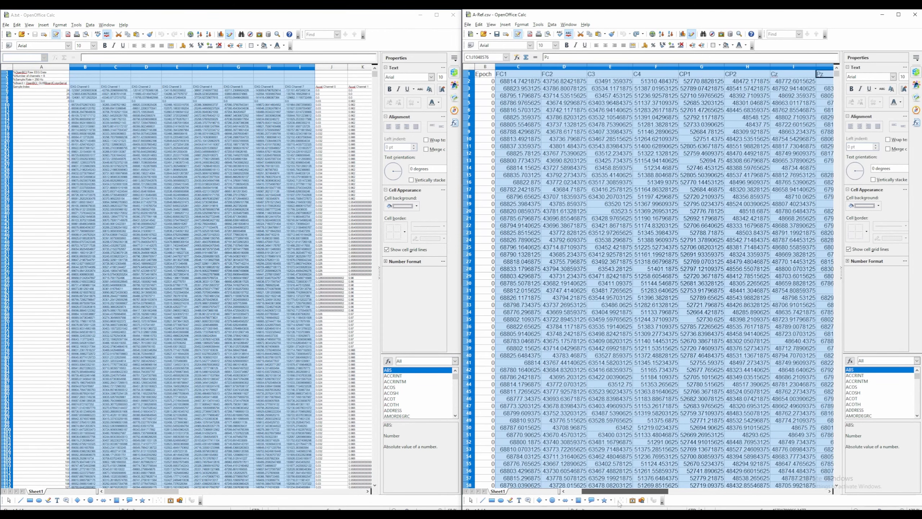
pyautogui.scroll(-2, 653, 411)
pyautogui.hscroll(-1, 660, 233)
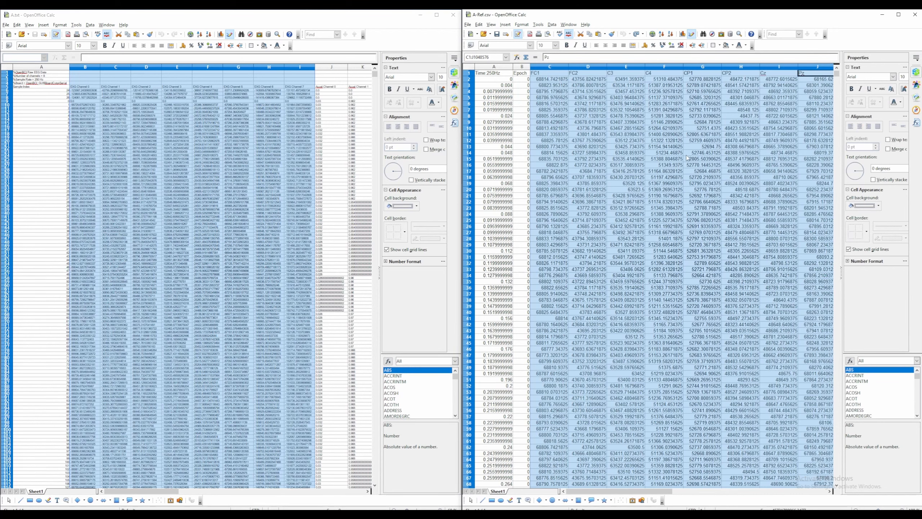
pyautogui.scroll(-2, 688, 159)
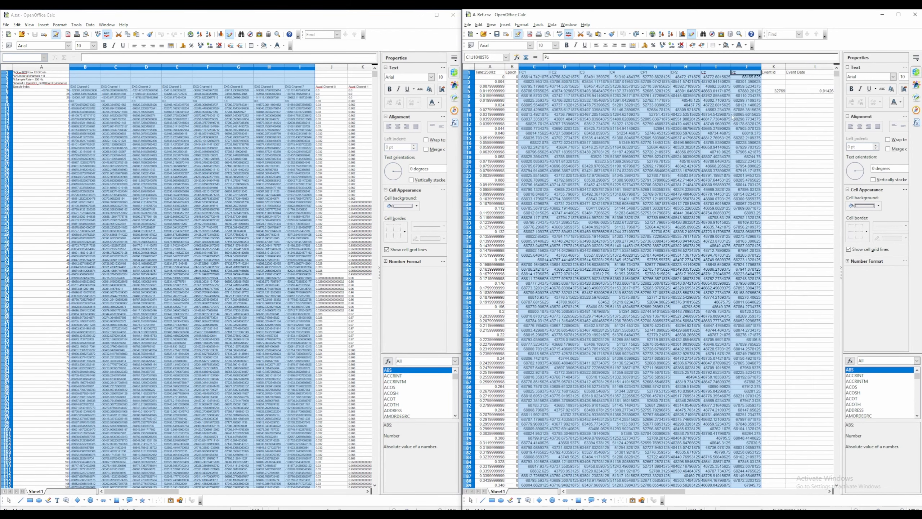
pyautogui.hscroll(3, 795, 131)
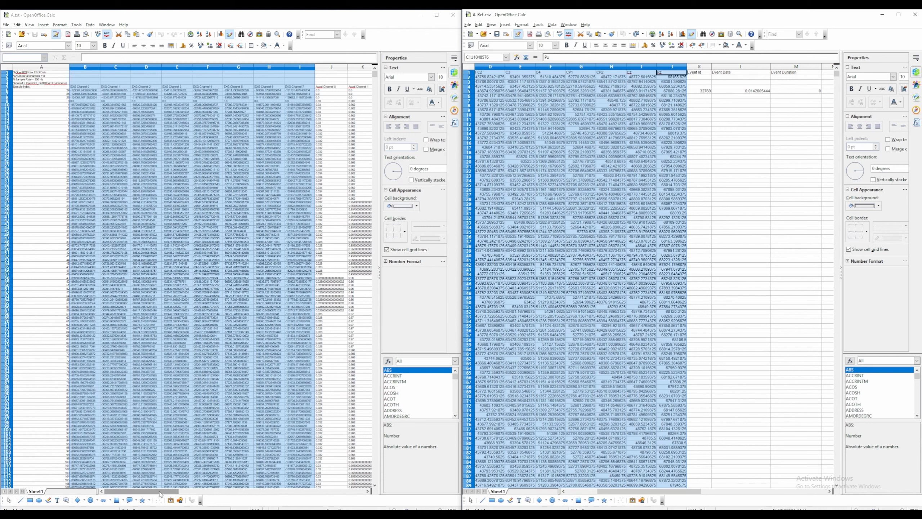
# Copy the EXG Channel 0 to 7 columns from A.txt into the A-Converted.csv spreadsheet, starting at cell A1
pyautogui.click(82, 70)
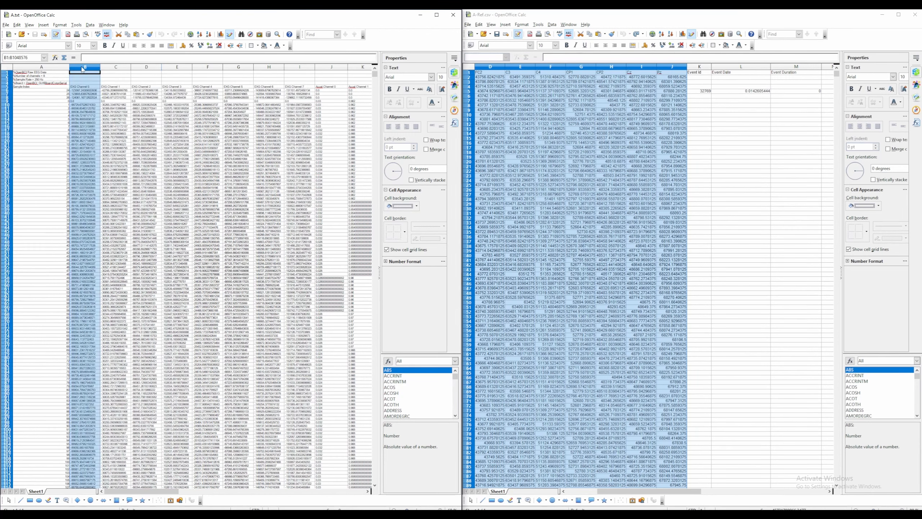
pyautogui.keyDown('shift'); pyautogui.click(305, 68); pyautogui.keyUp('shift')
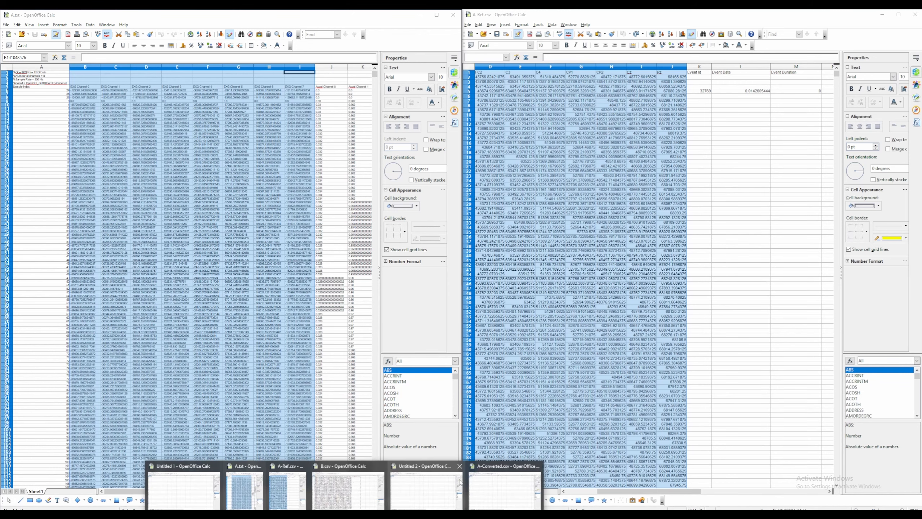
pyautogui.click(505, 490)
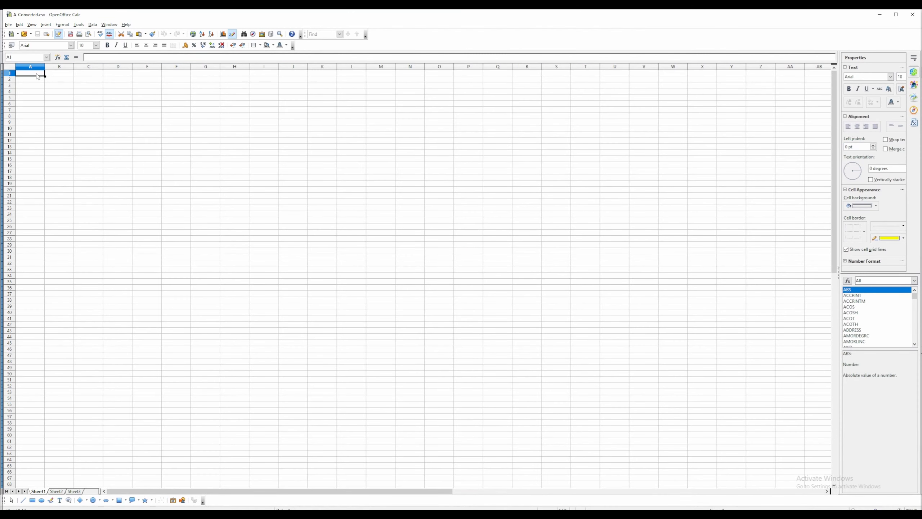
pyautogui.hotkey('ctrl', 'v')
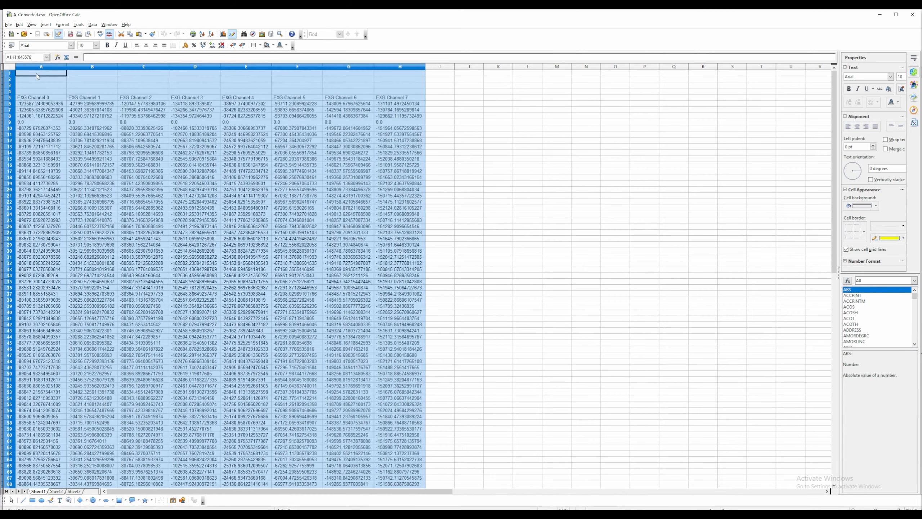
# Delete empty rows 1 to 4 above the channel headers in A-Converted.csv and move its window so the A.txt sheet is visible beside it
pyautogui.click(82, 91)
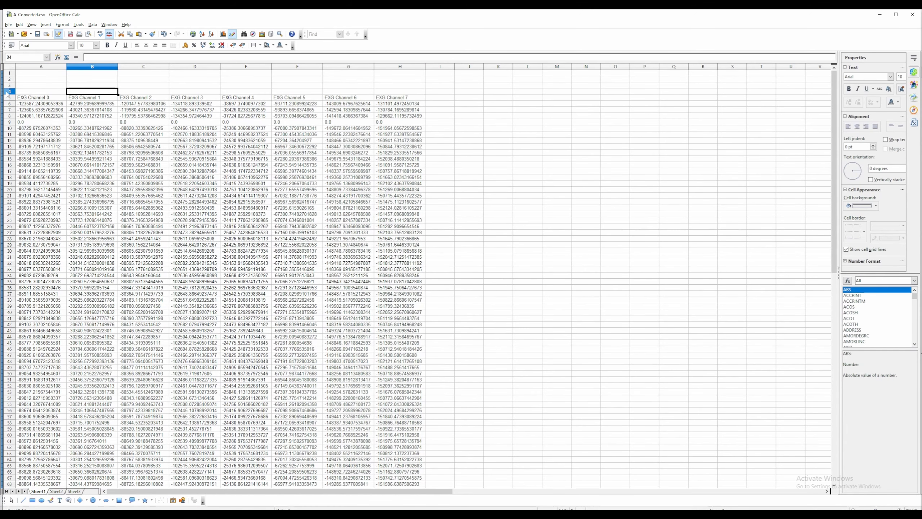
pyautogui.click(7, 92)
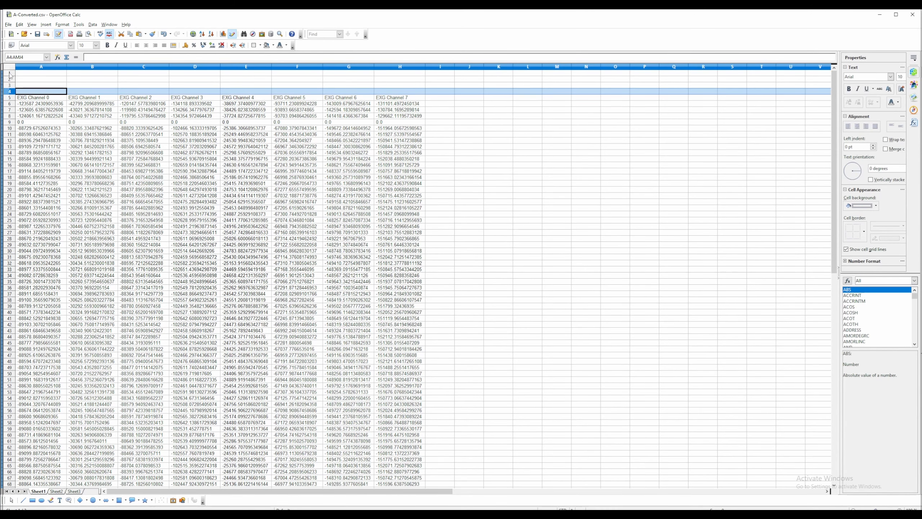
pyautogui.keyDown('shift'); pyautogui.click(9, 74); pyautogui.keyUp('shift')
pyautogui.press('Delete')
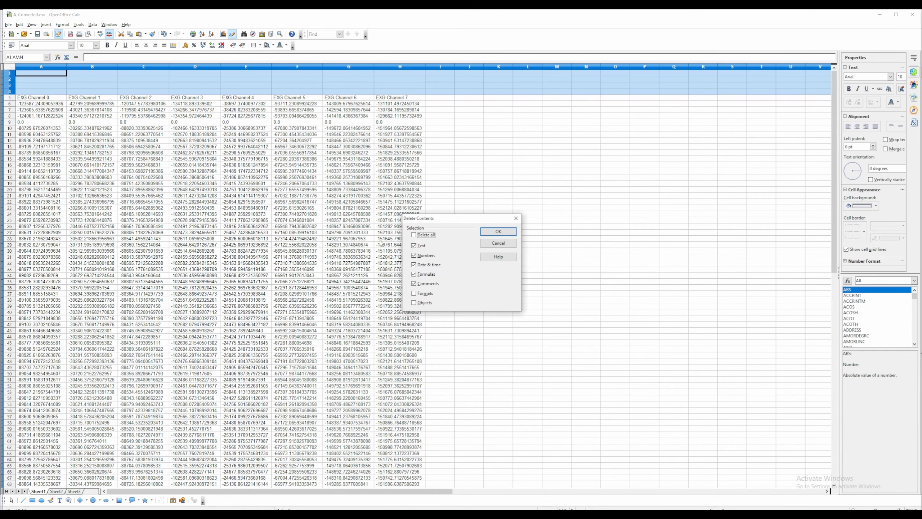
pyautogui.click(497, 232)
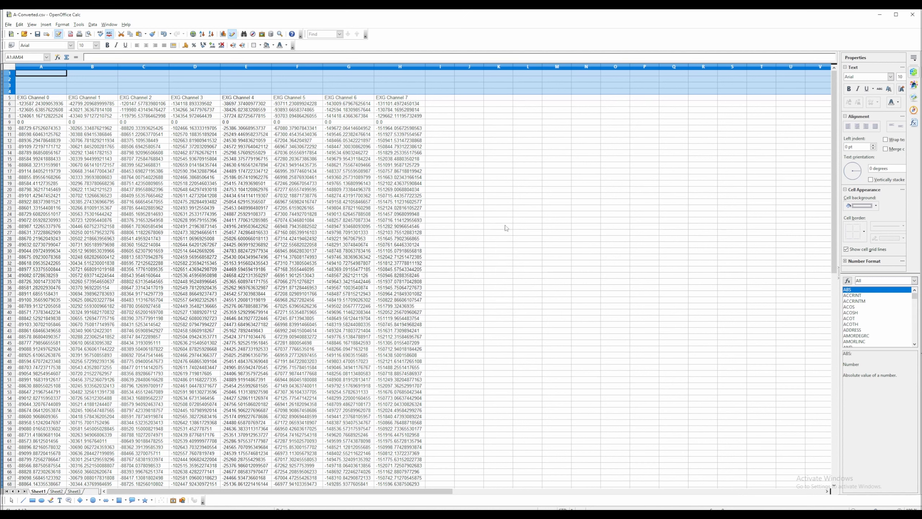
pyautogui.rightClick(7, 90)
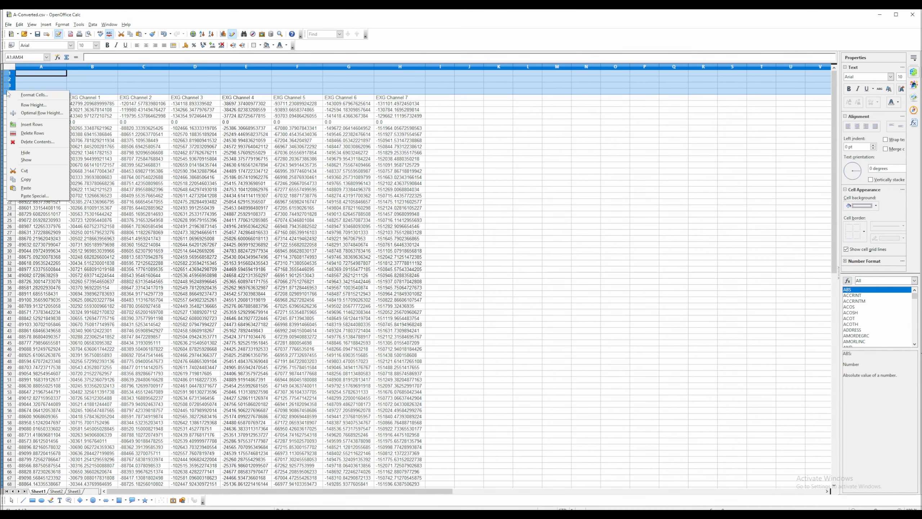
pyautogui.click(17, 134)
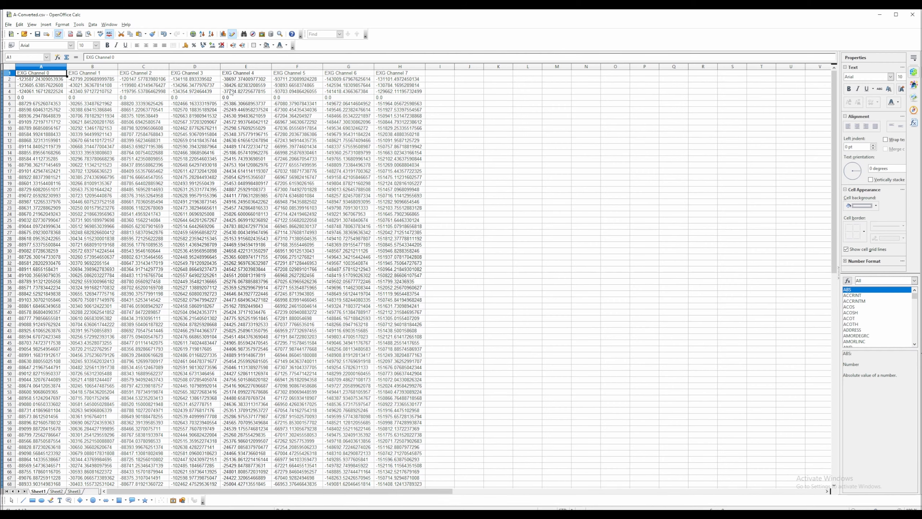
pyautogui.moveTo(165, 16); pyautogui.dragTo(468, 62)
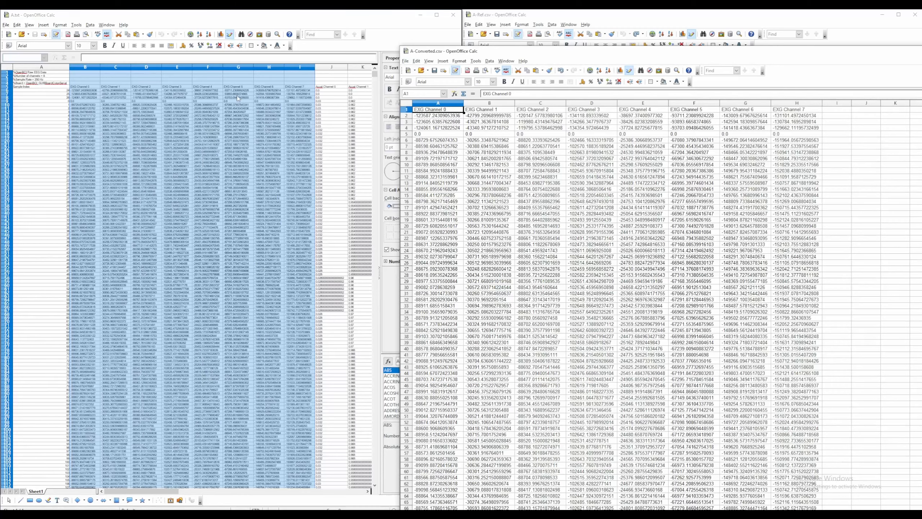
# Examine the A.txt header lines and its columns from Sample Index through Timestamp (Formatted)
pyautogui.scroll(2, 206, 95)
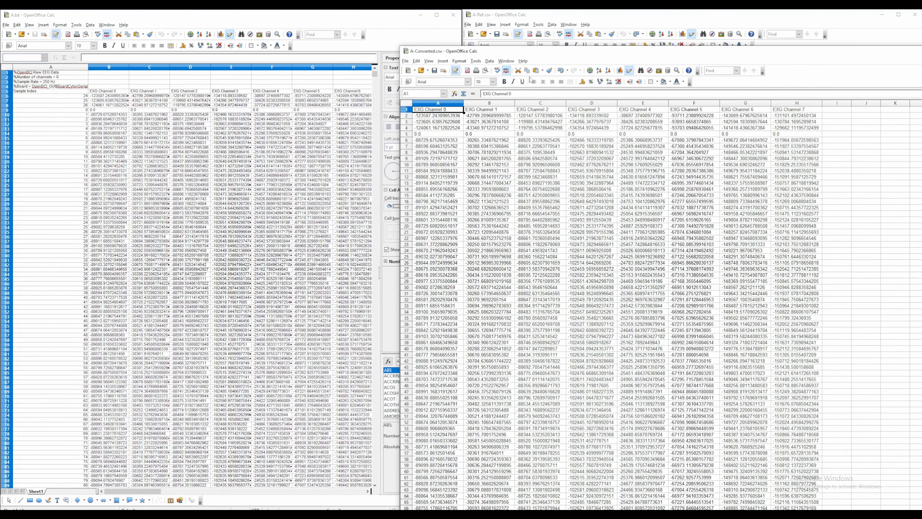
pyautogui.moveTo(533, 54); pyautogui.dragTo(534, 31)
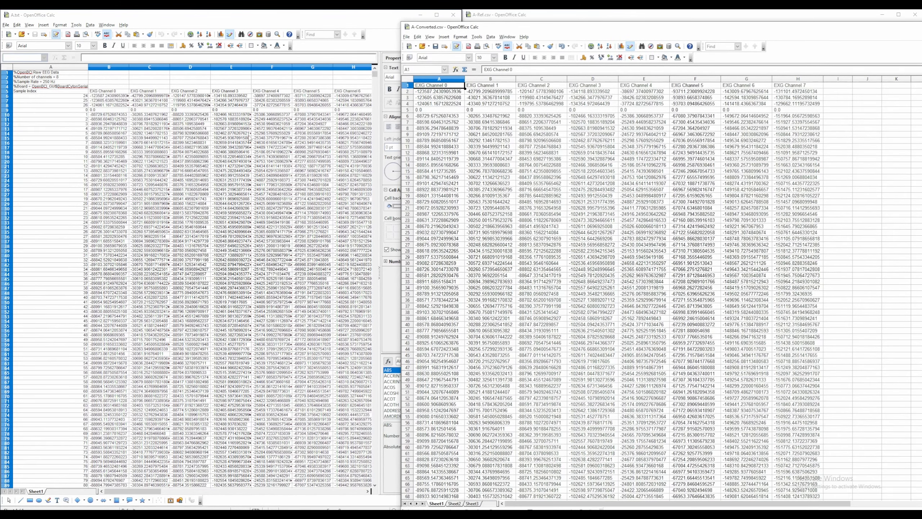
pyautogui.click(166, 119)
pyautogui.click(60, 91)
pyautogui.click(59, 74)
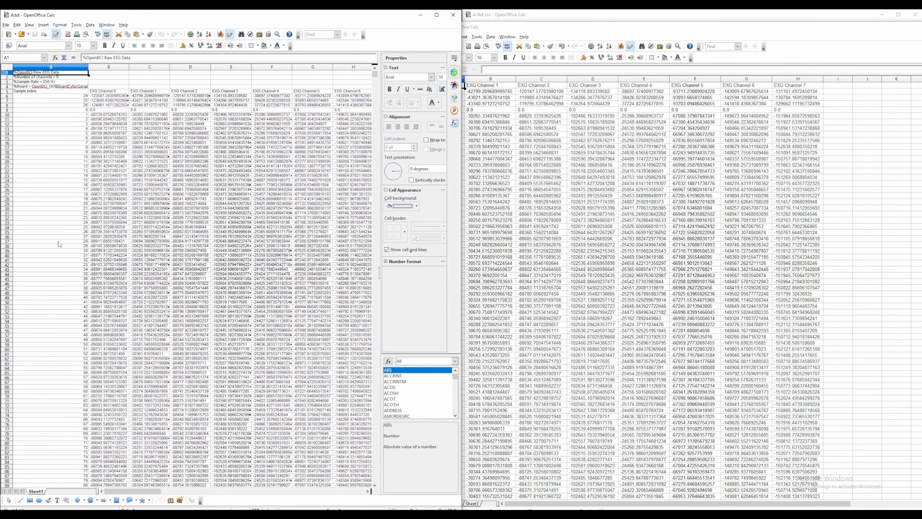
pyautogui.moveTo(147, 492); pyautogui.dragTo(258, 502)
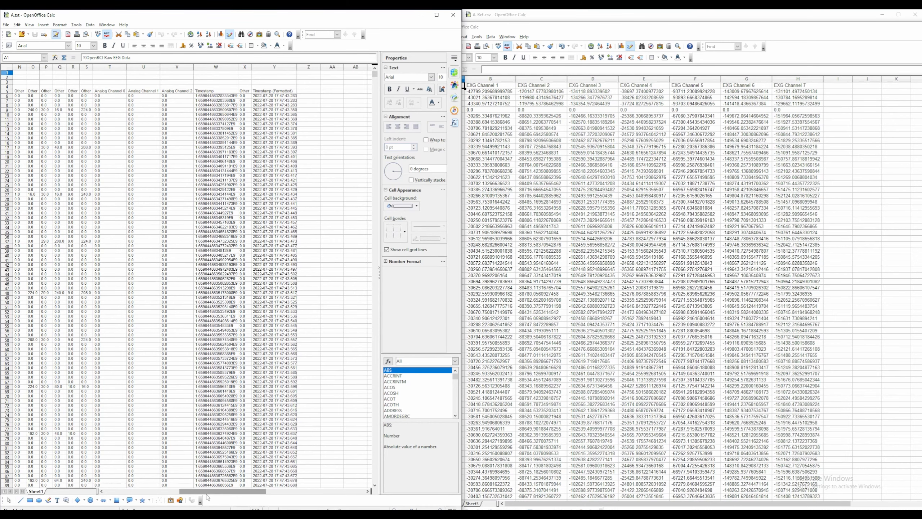
pyautogui.moveTo(208, 496); pyautogui.dragTo(91, 494)
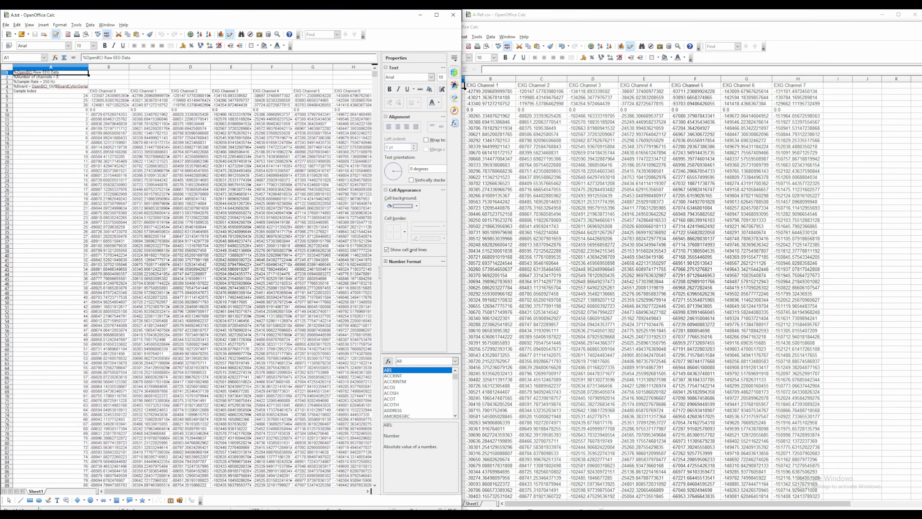
pyautogui.click(40, 92)
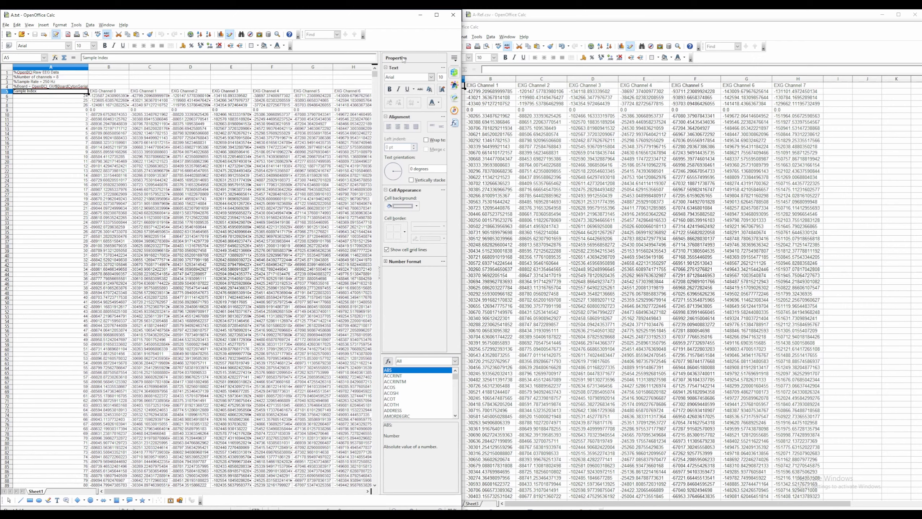
# Minimise the A.txt spreadsheet and dock the A-Converted.csv window side by side with A-Ref.csv
pyautogui.click(421, 15)
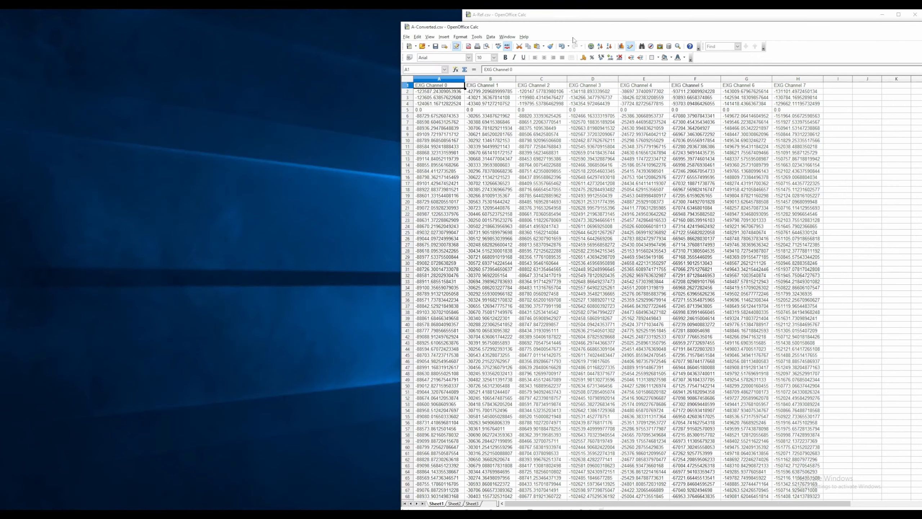
pyautogui.moveTo(585, 33); pyautogui.dragTo(282, 45)
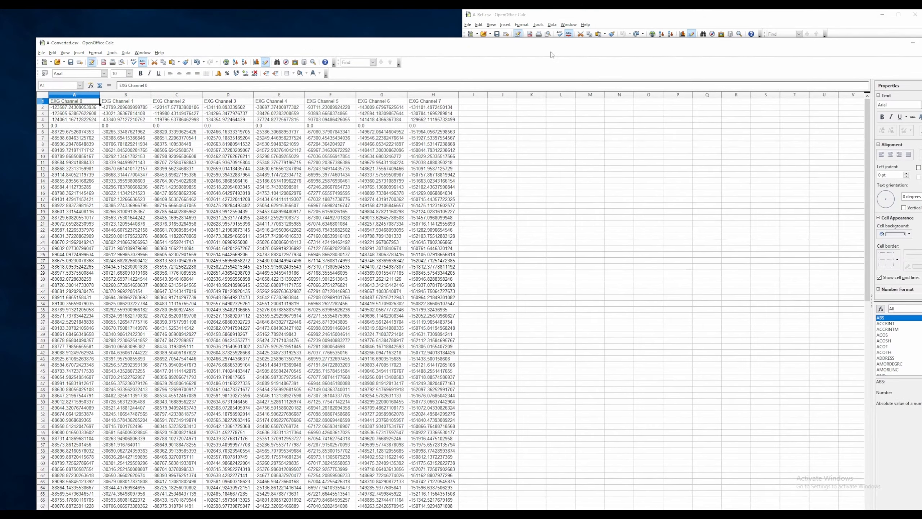
pyautogui.moveTo(470, 42); pyautogui.dragTo(1, 98)
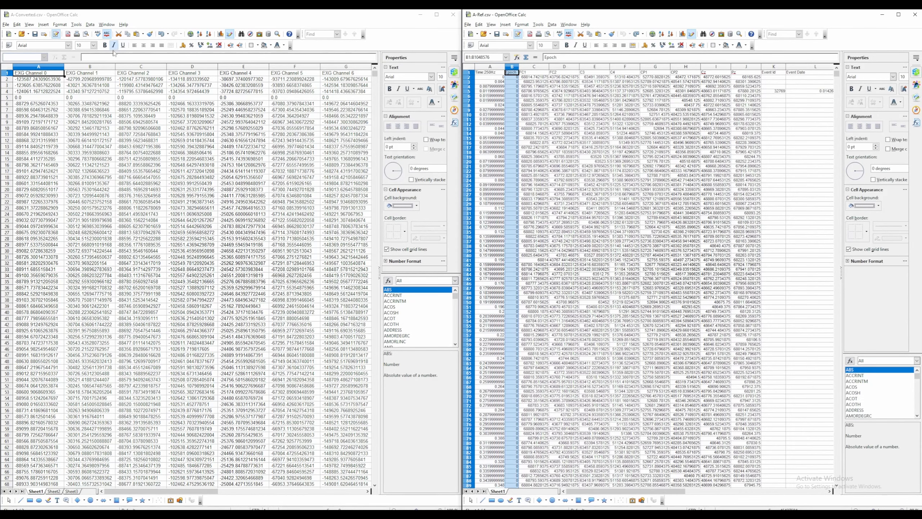
# Insert two empty columns before EXG Channel 0 in A-Converted.csv
pyautogui.click(22, 66)
pyautogui.rightClick(22, 67)
pyautogui.click(30, 96)
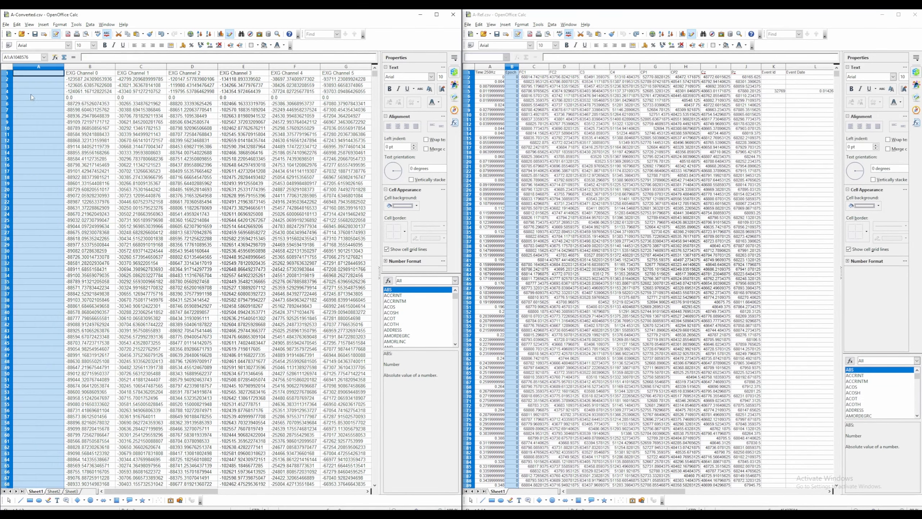
pyautogui.rightClick(37, 66)
pyautogui.click(43, 97)
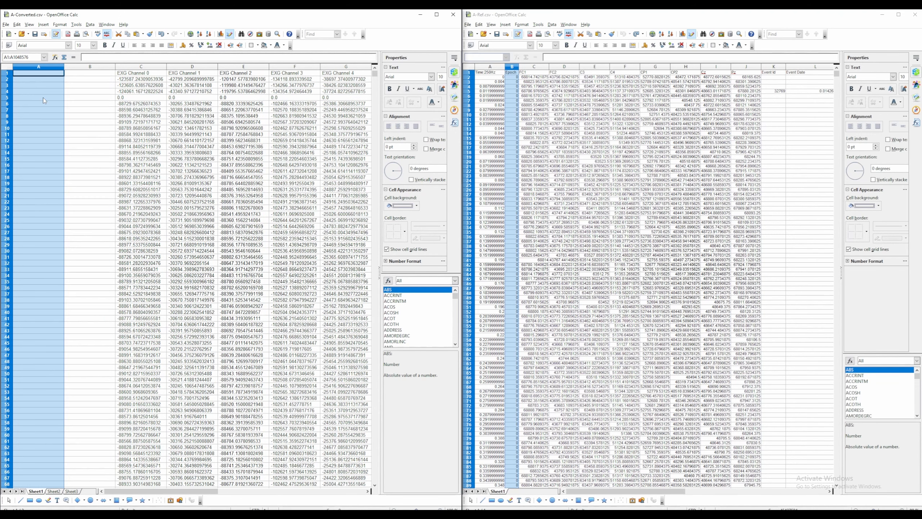
# Enter the headers Time:250Hz in cell A1 and Epoch in cell B1 of A-Converted.csv
pyautogui.click(97, 77)
pyautogui.click(43, 73)
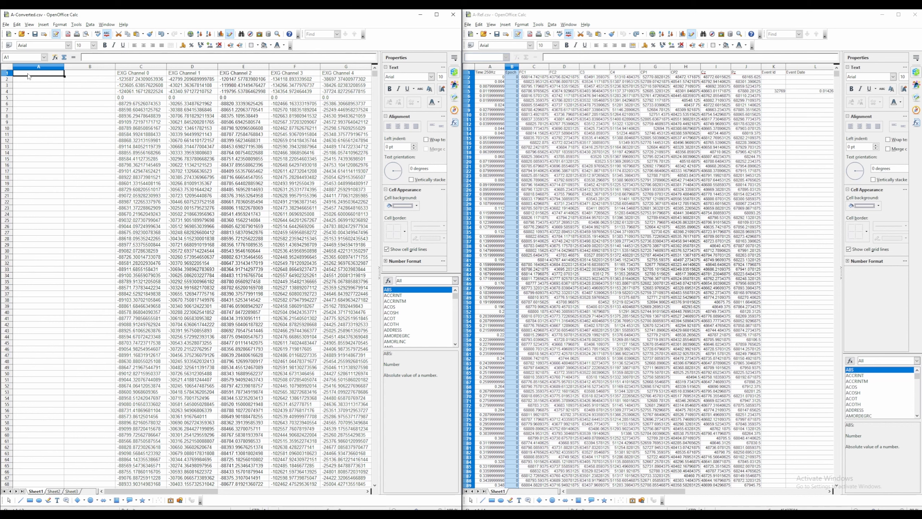
pyautogui.write('Time:250Hz')
pyautogui.click(77, 76)
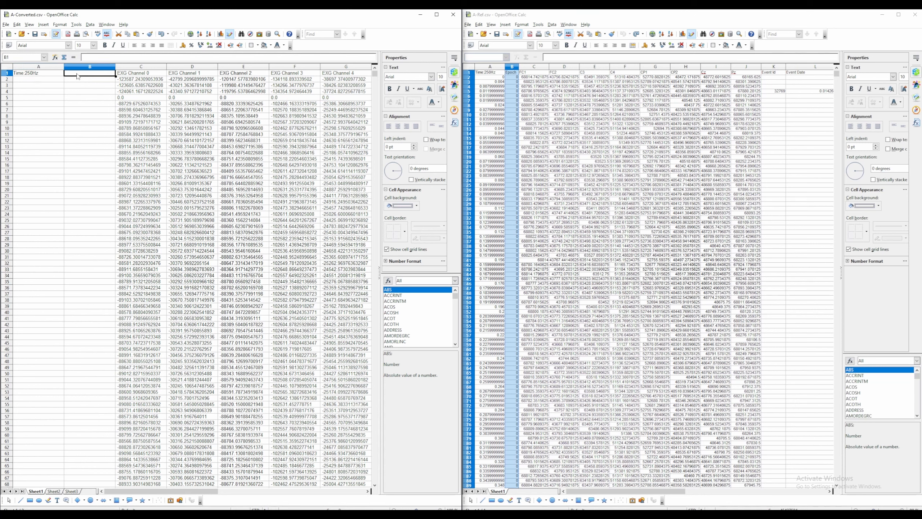
pyautogui.write('Epoch')
pyautogui.click(85, 80)
# Compare the event column headers in A-Ref.csv with the signal stream header line in OpenViBE's CSV File format description in the browser
pyautogui.hscroll(3, 302, 457)
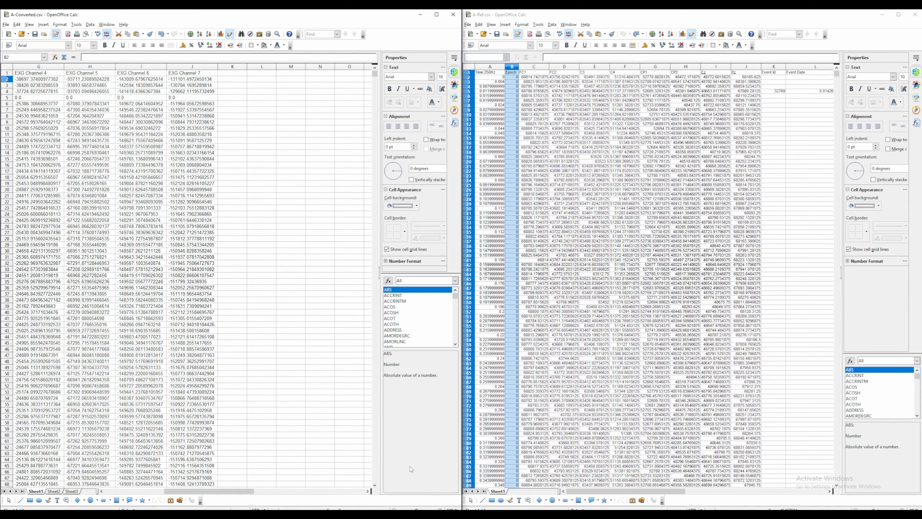
pyautogui.moveTo(598, 495); pyautogui.dragTo(680, 498)
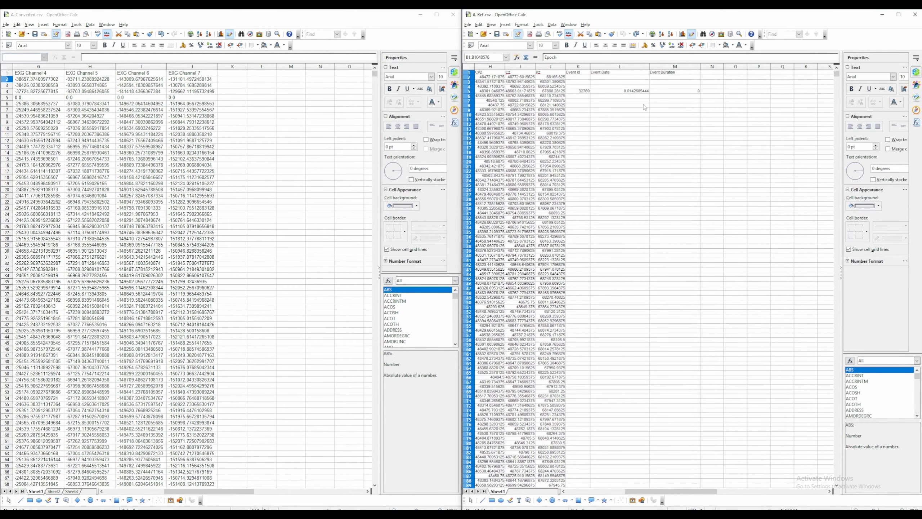
pyautogui.click(661, 74)
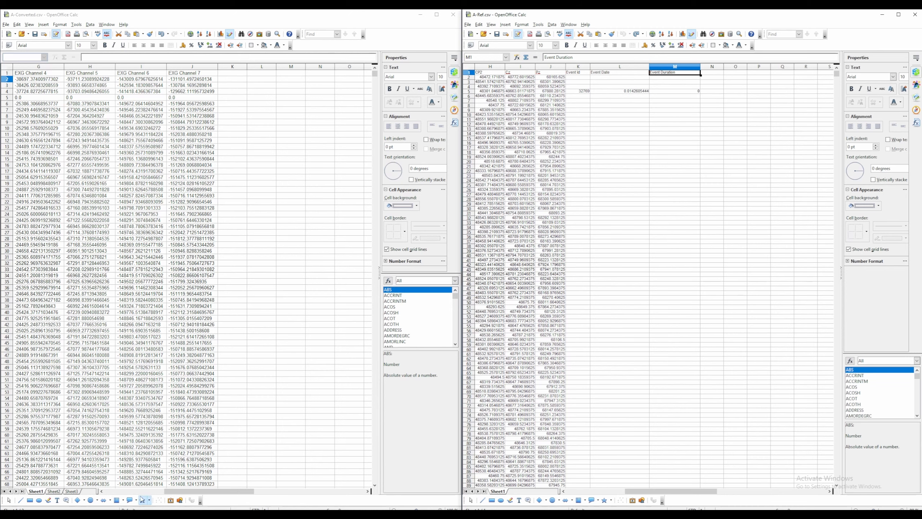
pyautogui.moveTo(98, 515)
pyautogui.click(79, 500)
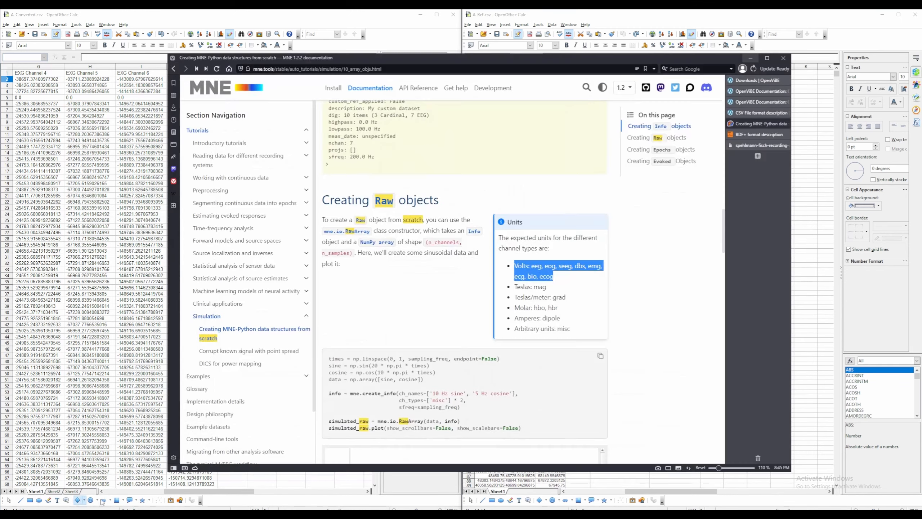
pyautogui.click(760, 113)
pyautogui.click(376, 177)
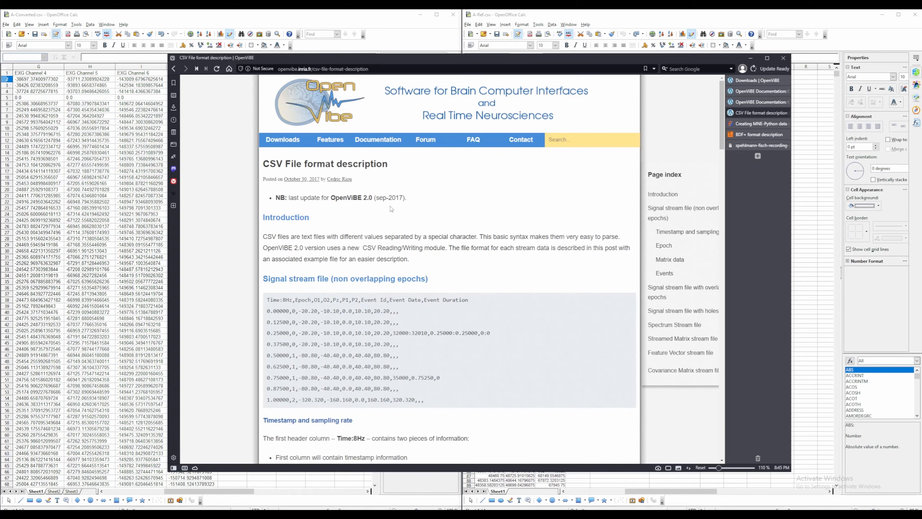
pyautogui.moveTo(473, 300); pyautogui.dragTo(266, 297)
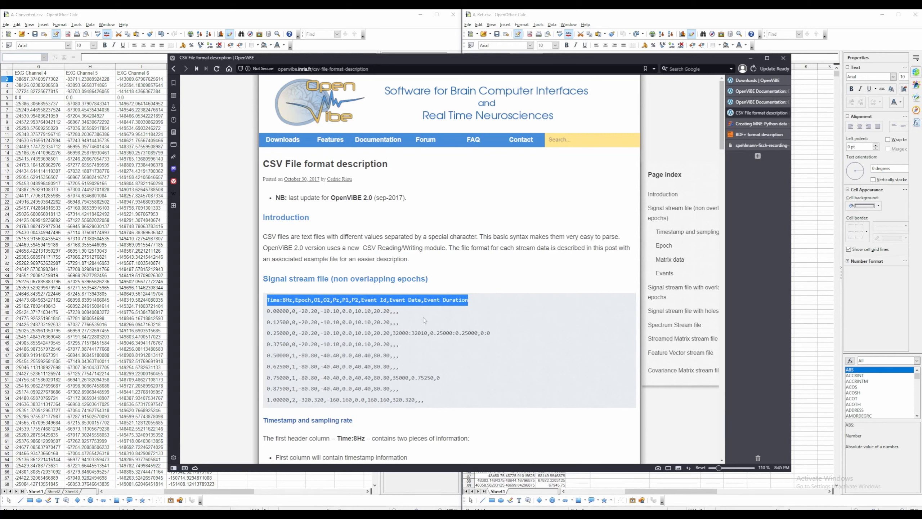
pyautogui.click(448, 303)
pyautogui.moveTo(467, 302); pyautogui.dragTo(364, 300)
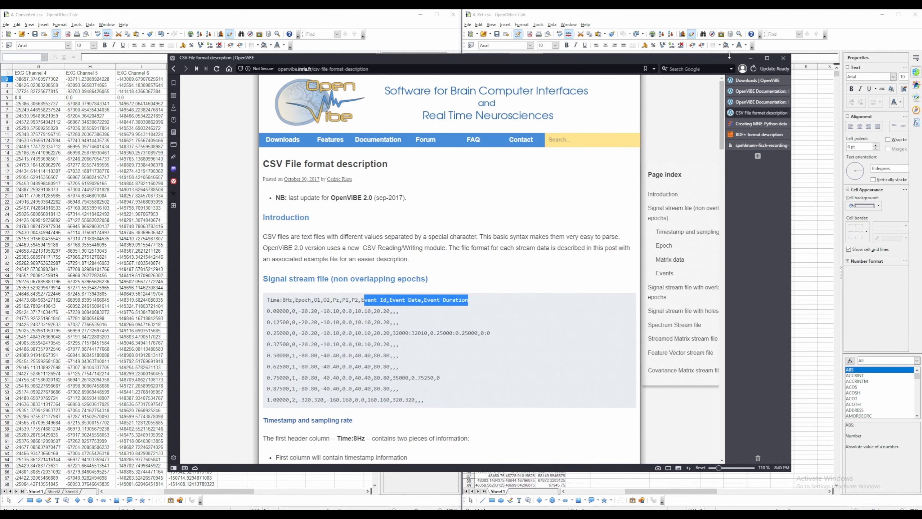
pyautogui.click(750, 57)
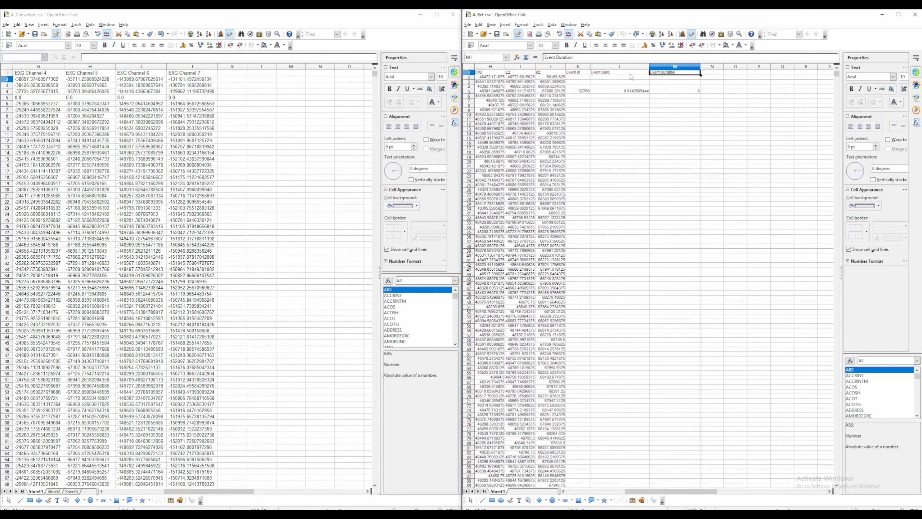
# Copy the Event Id, Event Date and Event Duration headers from A-Ref.csv into A-Converted.csv, starting at cell K1
pyautogui.moveTo(631, 77); pyautogui.dragTo(583, 75)
pyautogui.hotkey('ctrl', 'c')
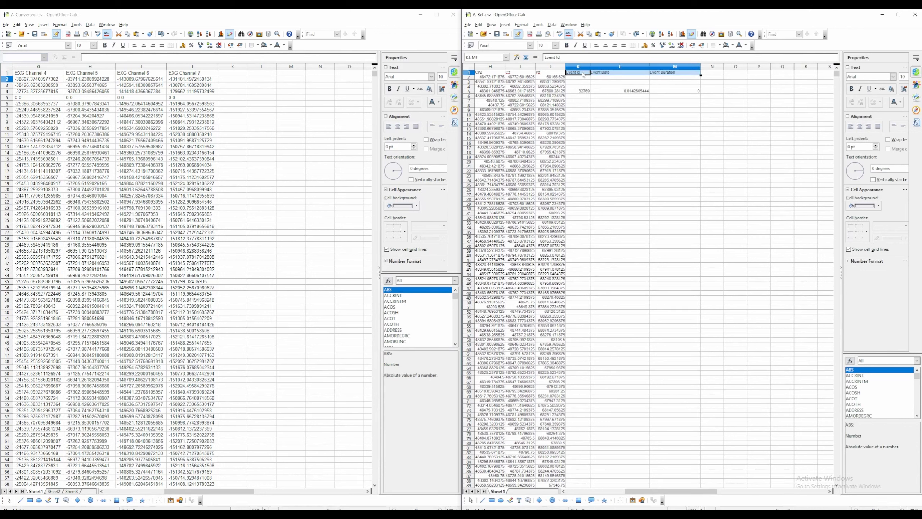
pyautogui.click(233, 74)
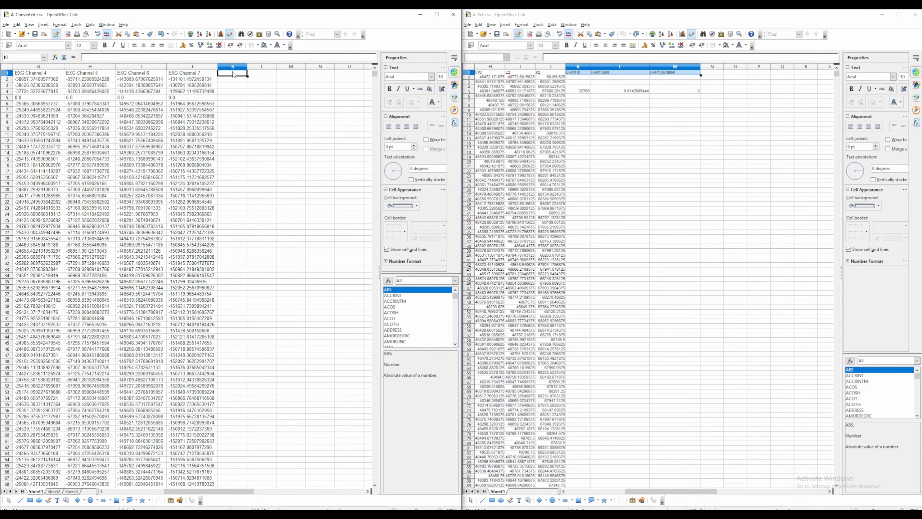
pyautogui.hotkey('ctrl', 'v')
pyautogui.press('Down')
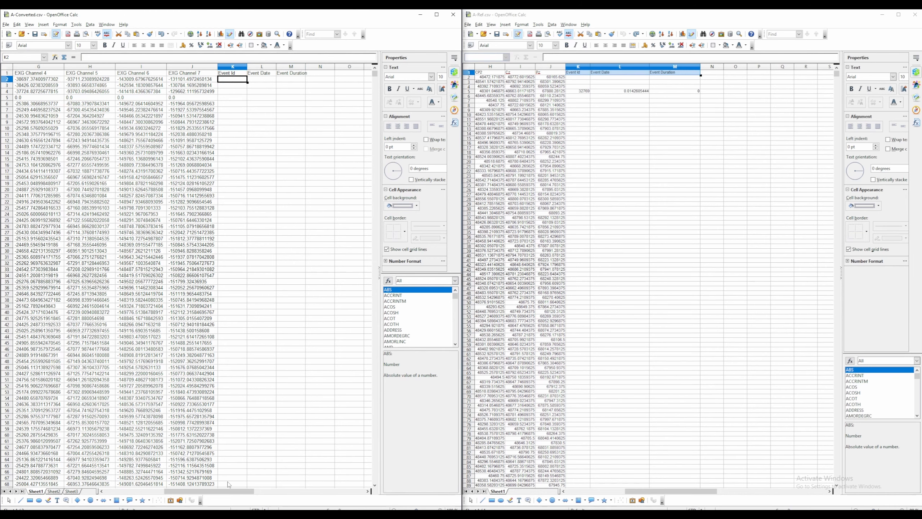
# Examine the Time:250Hz and Epoch values in the first columns of A-Ref.csv
pyautogui.moveTo(177, 491); pyautogui.dragTo(117, 492)
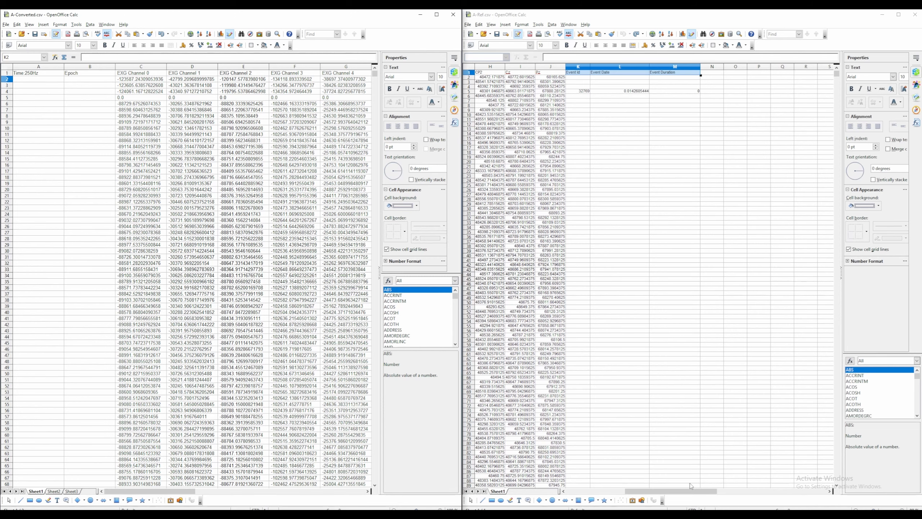
pyautogui.moveTo(690, 491); pyautogui.dragTo(632, 492)
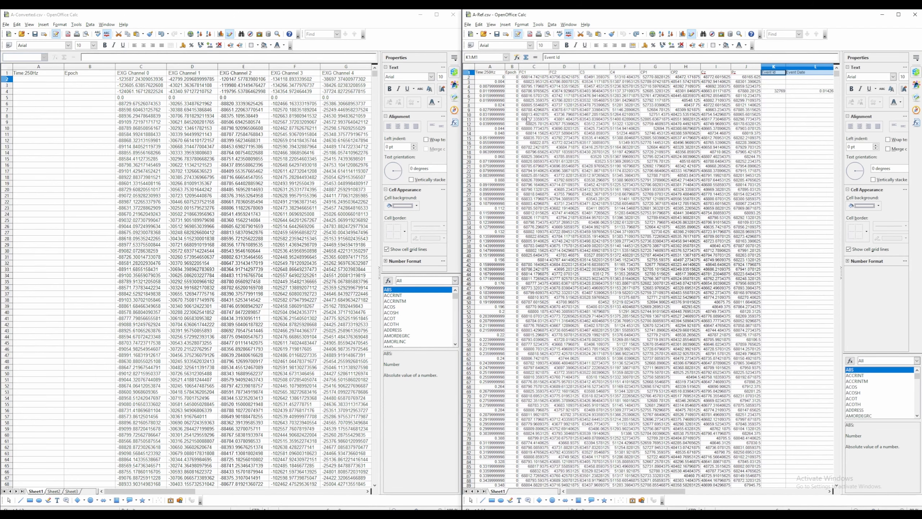
pyautogui.scroll(2, 486, 81)
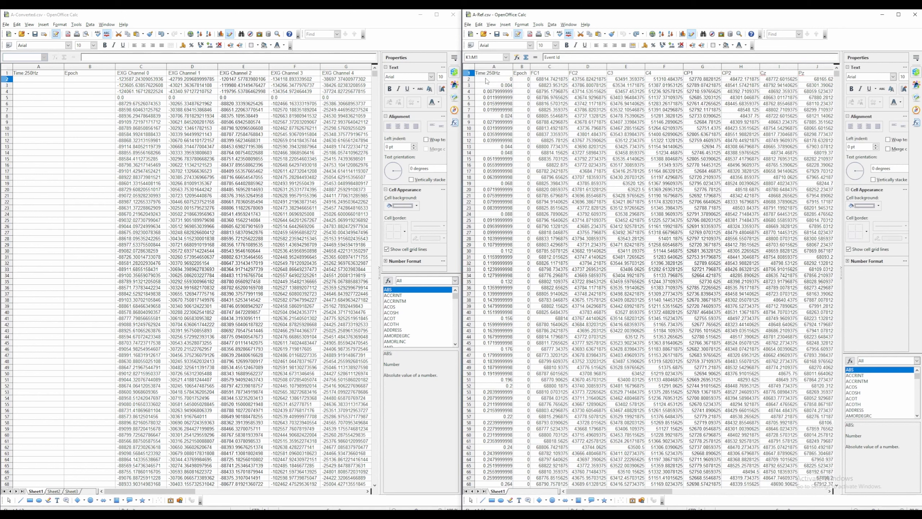
pyautogui.click(504, 85)
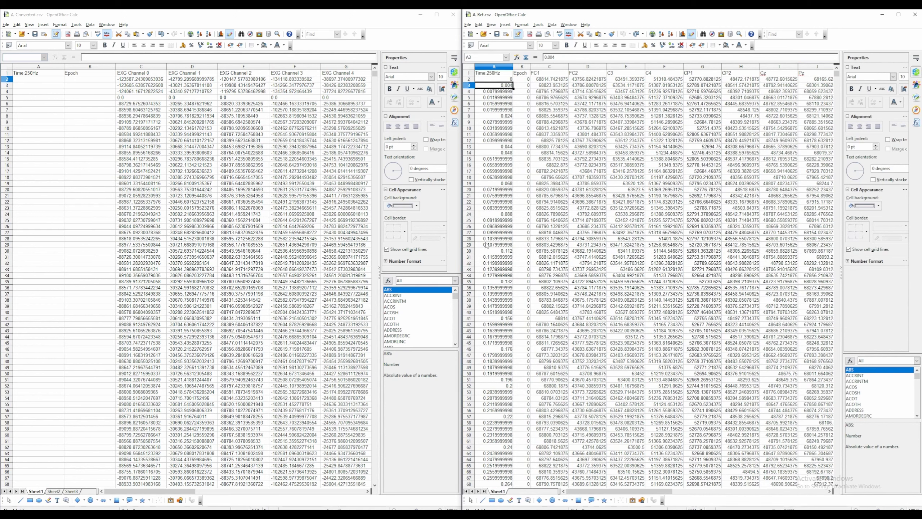
pyautogui.click(529, 81)
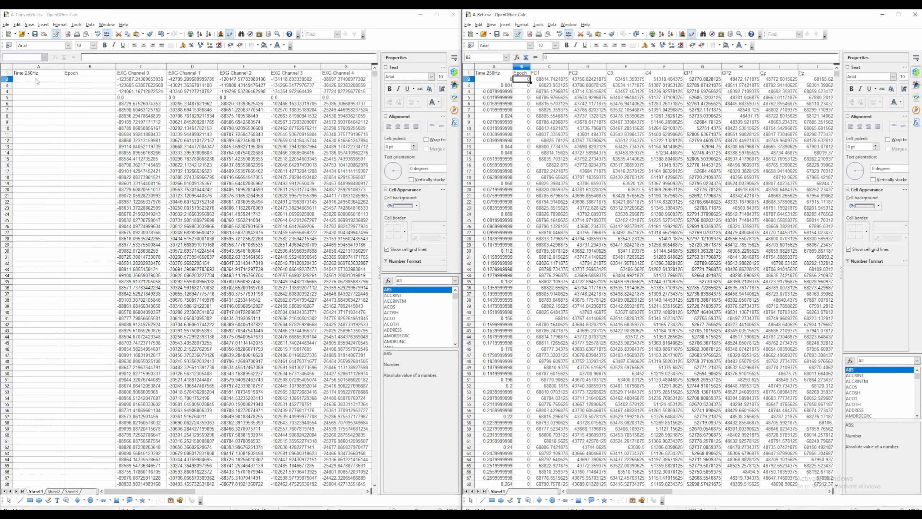
pyautogui.scroll(-2, 525, 370)
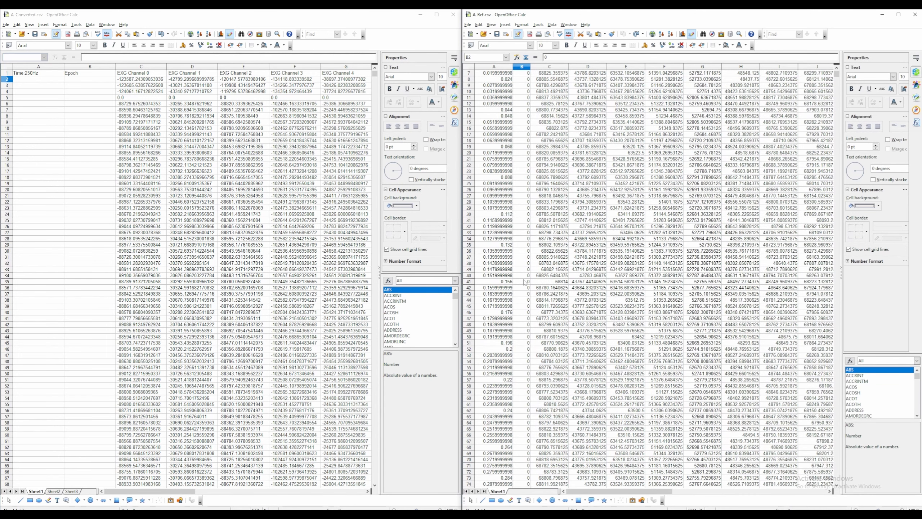
pyautogui.scroll(2, 518, 265)
# Insert an empty column before the Time:250Hz column in A-Converted.csv
pyautogui.click(40, 80)
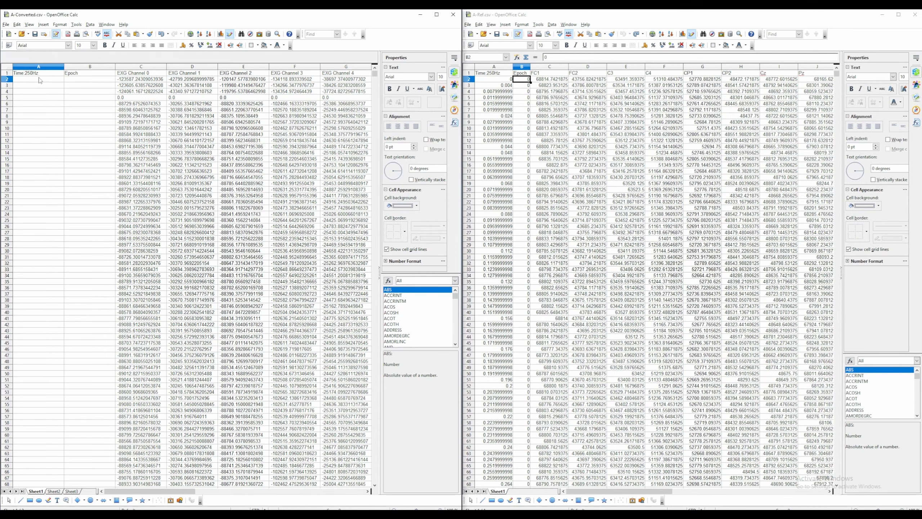
pyautogui.click(37, 68)
pyautogui.rightClick(38, 68)
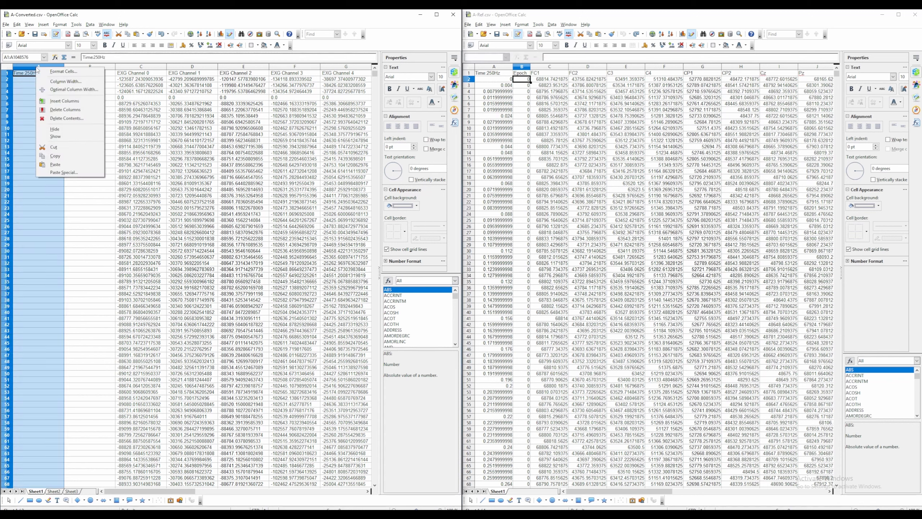
pyautogui.click(53, 103)
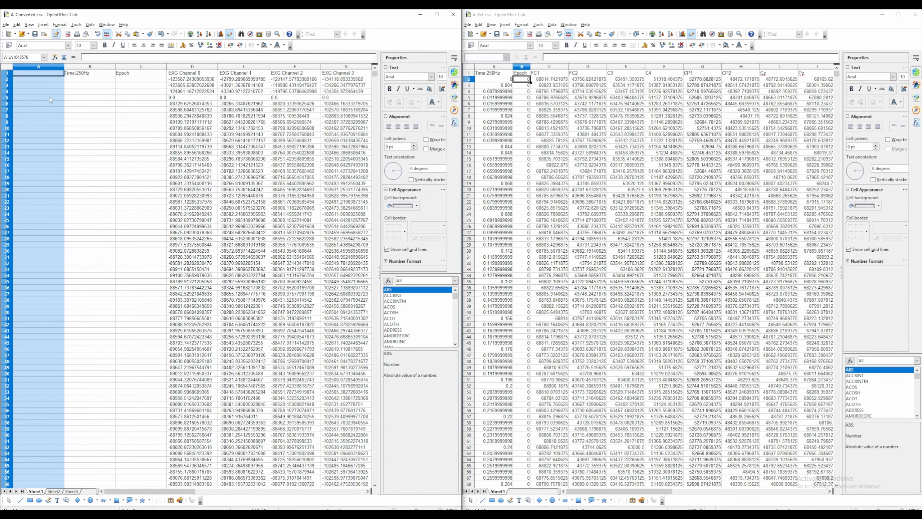
# Enter the counter values 0, 1 and 2 in cells A2 to A4 of A-Converted.csv
pyautogui.click(43, 85)
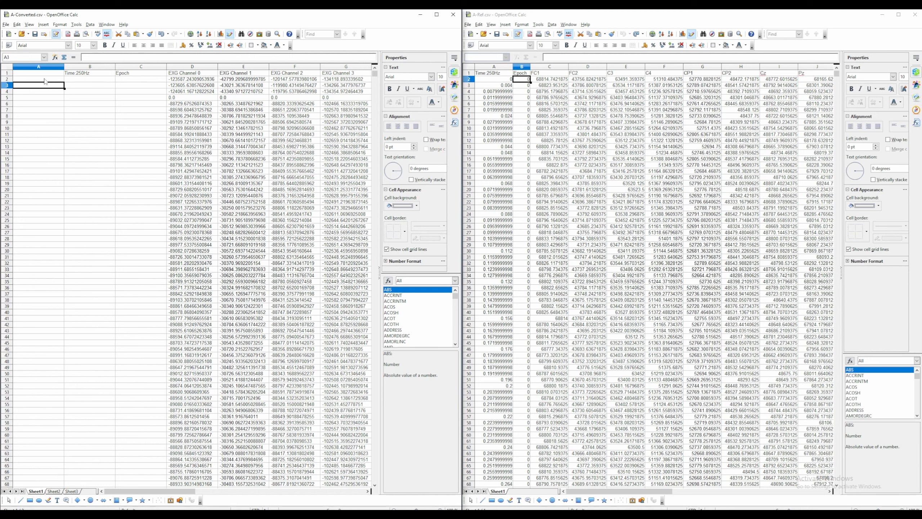
pyautogui.click(45, 80)
pyautogui.write('0')
pyautogui.click(53, 89)
pyautogui.write('1')
pyautogui.click(54, 94)
pyautogui.write('2')
pyautogui.click(58, 80)
pyautogui.click(57, 92)
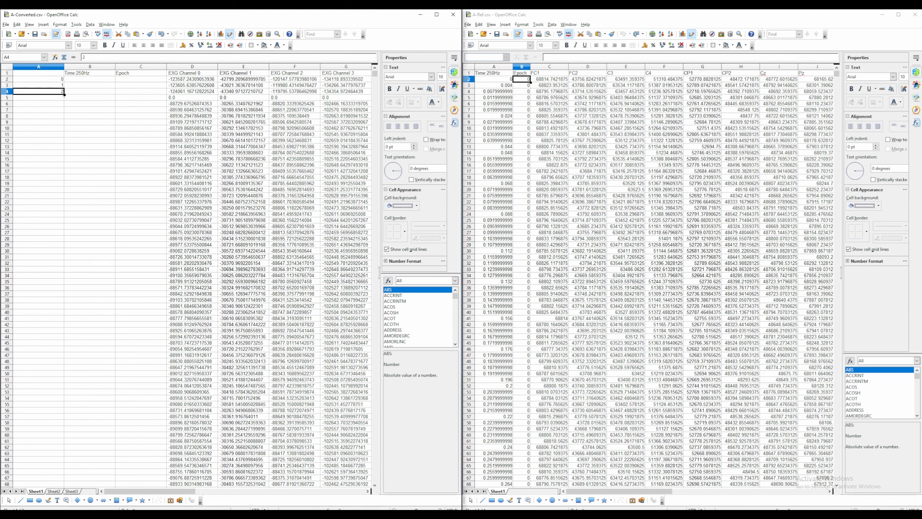
# Try filling the counter down column A of A-Converted.csv to row 69, and undo the fill and the starting counter values
pyautogui.moveTo(64, 95); pyautogui.dragTo(64, 424)
pyautogui.scroll(4, 67, 303)
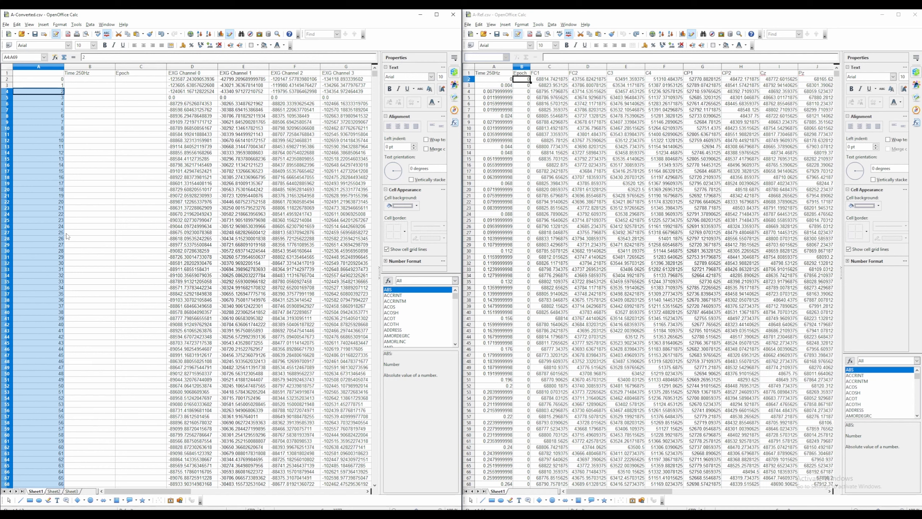
pyautogui.hotkey('ctrl', 'z')
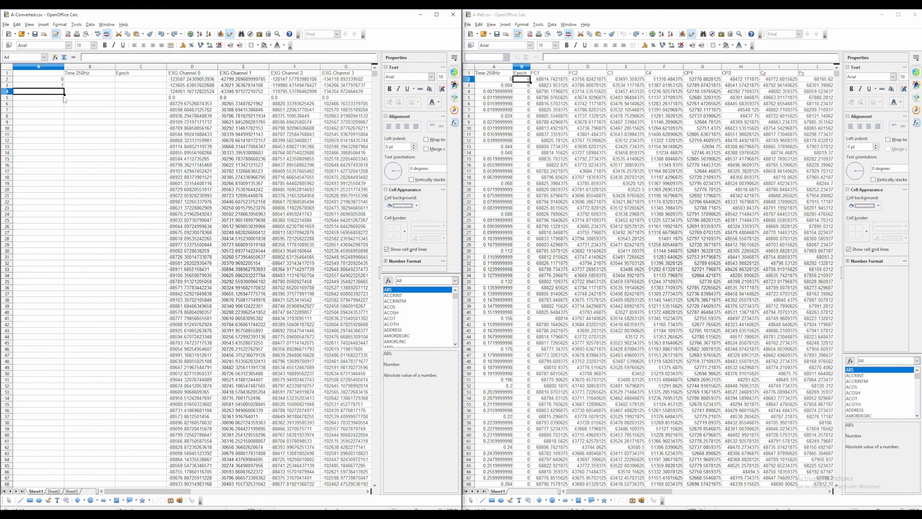
pyautogui.hotkey('ctrl', 'z')
pyautogui.hotkey('ctrl', 'z')
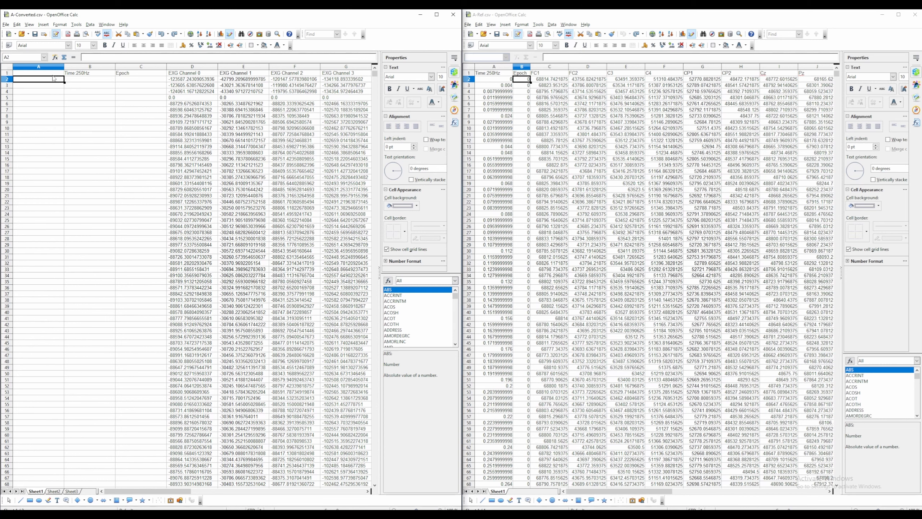
# Select cells in the empty column A of A-Converted.csv, extending upwards from cell A15790 in the last data row
pyautogui.hotkey('ctrl', 'Right')
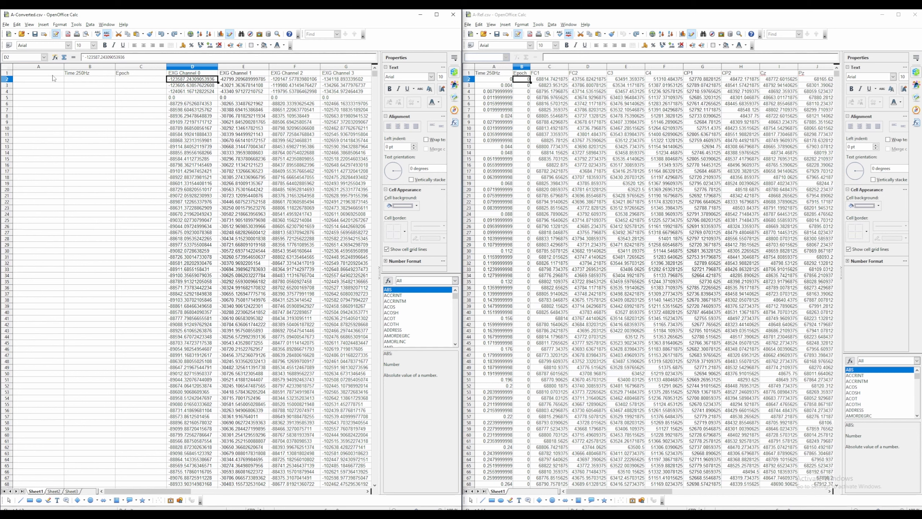
pyautogui.hotkey('ctrl', 'Left')
pyautogui.hotkey('ctrl', 'Right')
pyautogui.hotkey('ctrl', 'Down')
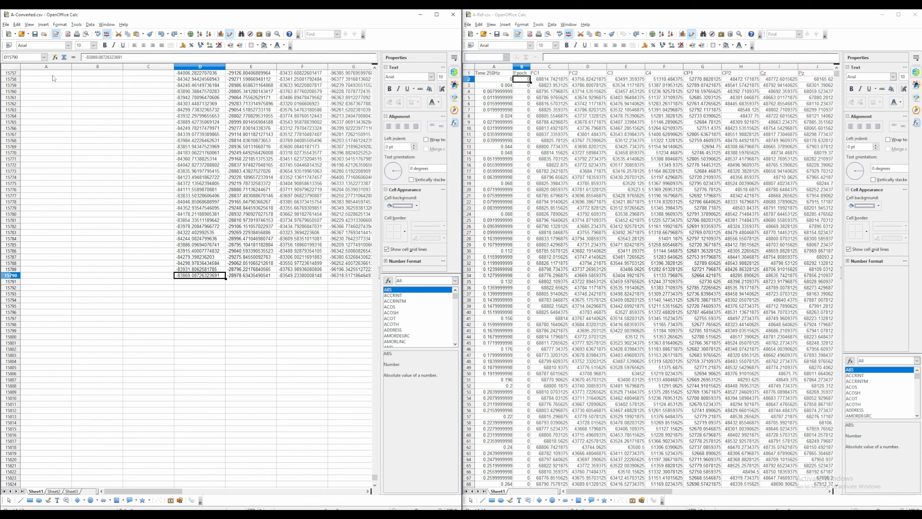
pyautogui.press('Left')
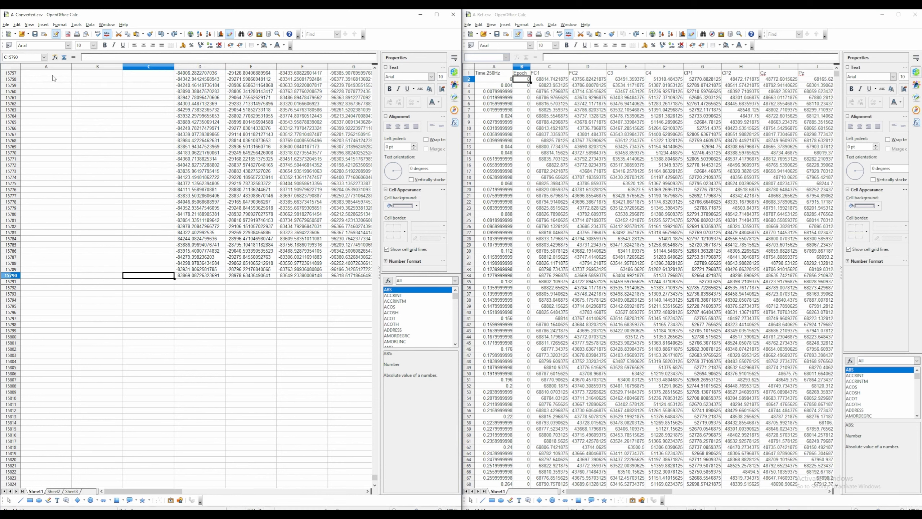
pyautogui.press('Left')
pyautogui.press('Left')
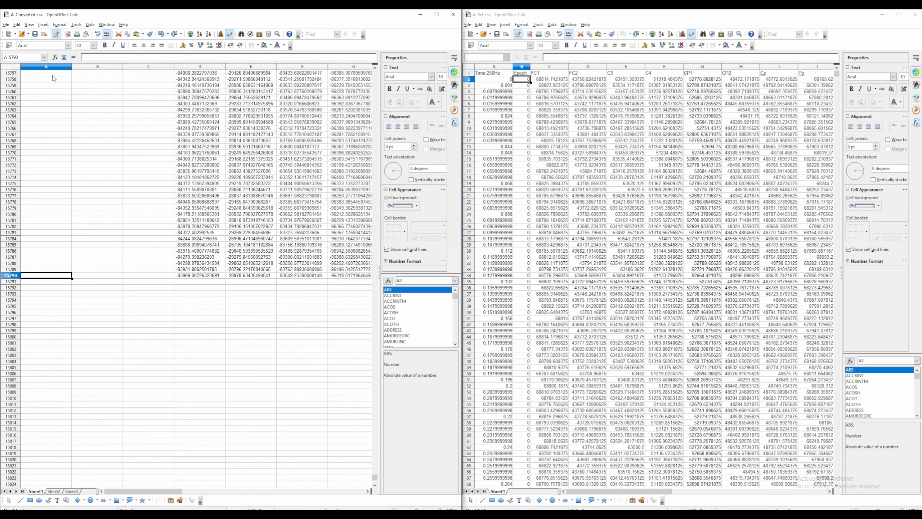
pyautogui.hotkey('shift', 'Up')
pyautogui.hotkey('shift', 'Up')
pyautogui.hotkey('shift', 'Up')
pyautogui.hotkey('shift', 'Up')
pyautogui.hotkey('shift', 'Down')
pyautogui.hotkey('shift', 'Down')
pyautogui.hotkey('shift', 'Down')
pyautogui.hotkey('shift', 'Down')
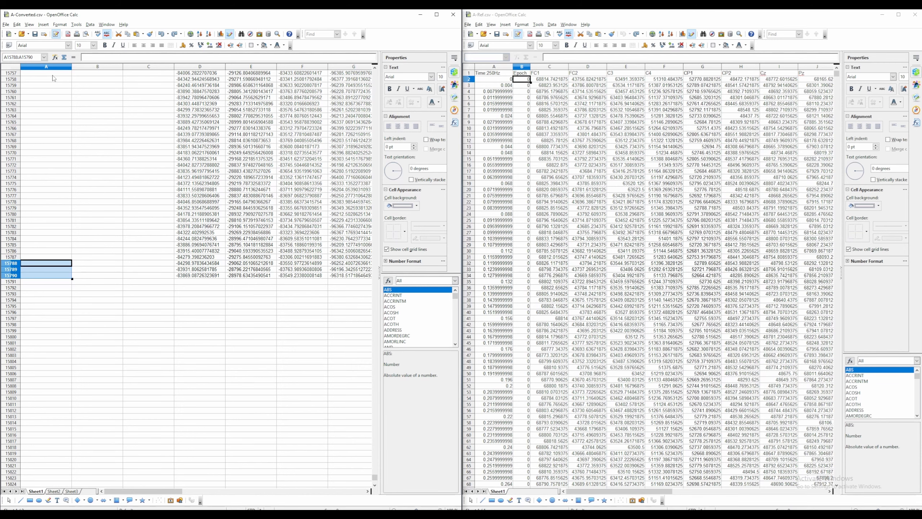
# Examine the extent of the data and the column headers in row 1 of A-Converted.csv
pyautogui.hotkey('ctrl', 'Up')
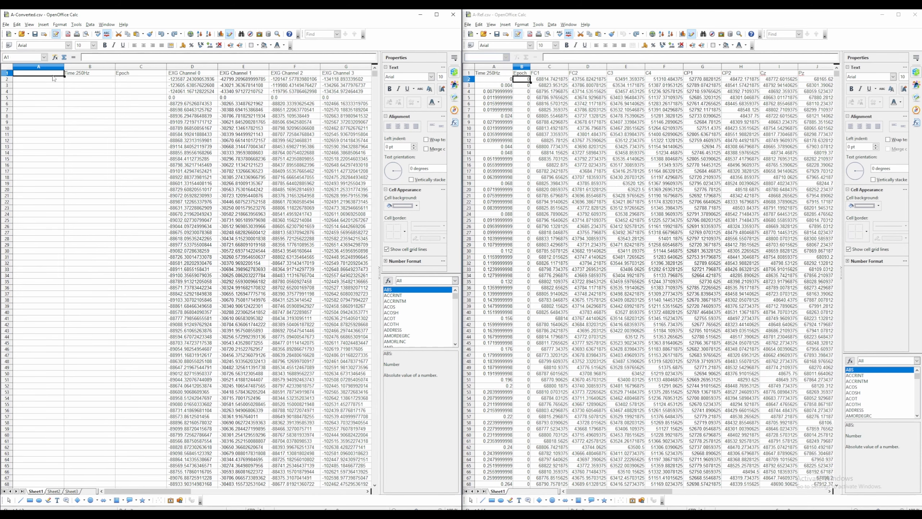
pyautogui.hotkey('ctrl', 'Down')
pyautogui.hotkey('ctrl', 'Up')
pyautogui.hotkey('ctrl', 'Right')
pyautogui.hotkey('ctrl', 'Right')
pyautogui.hotkey('ctrl', 'Right')
pyautogui.hotkey('ctrl', 'Left')
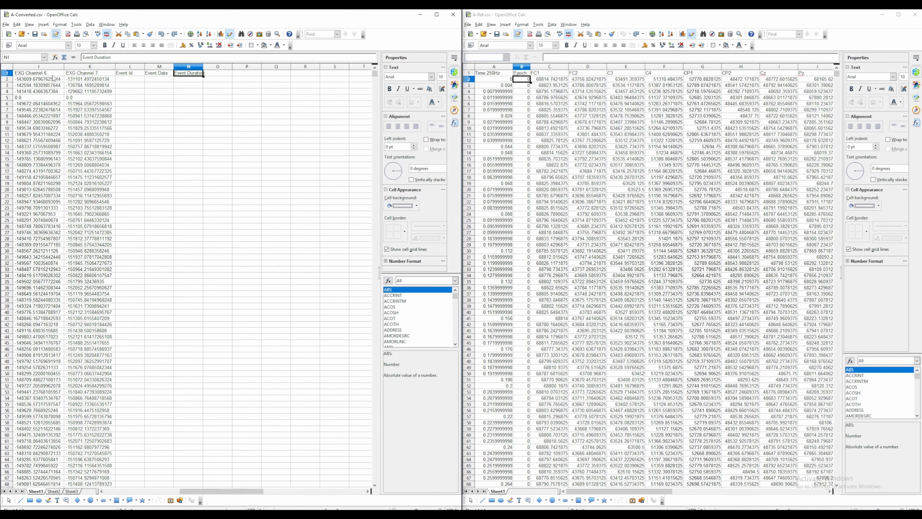
pyautogui.hotkey('ctrl', 'Left')
pyautogui.press('Left')
pyautogui.press('Right')
pyautogui.press('Right')
pyautogui.press('Right')
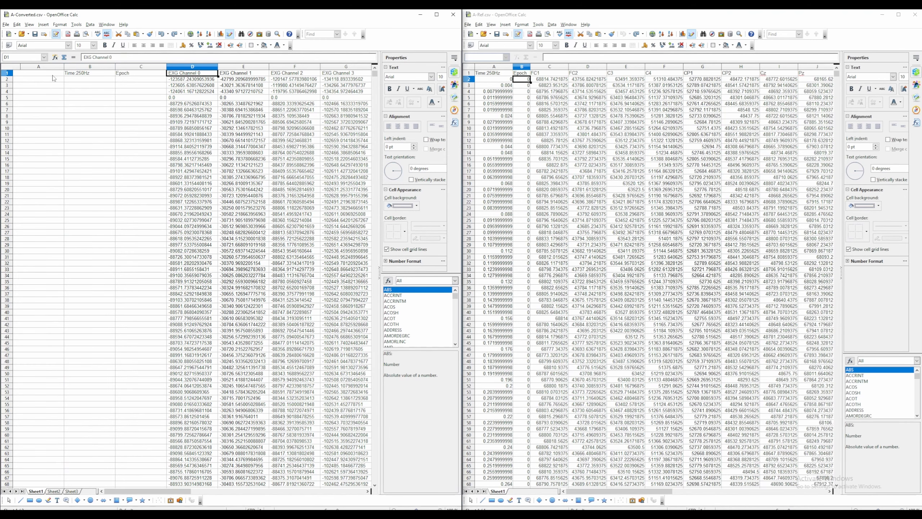
# Fill cells A2:A15790 of A-Converted.csv downward with a linear series starting at 0 with an increment of 1
pyautogui.hotkey('ctrl', 'Down')
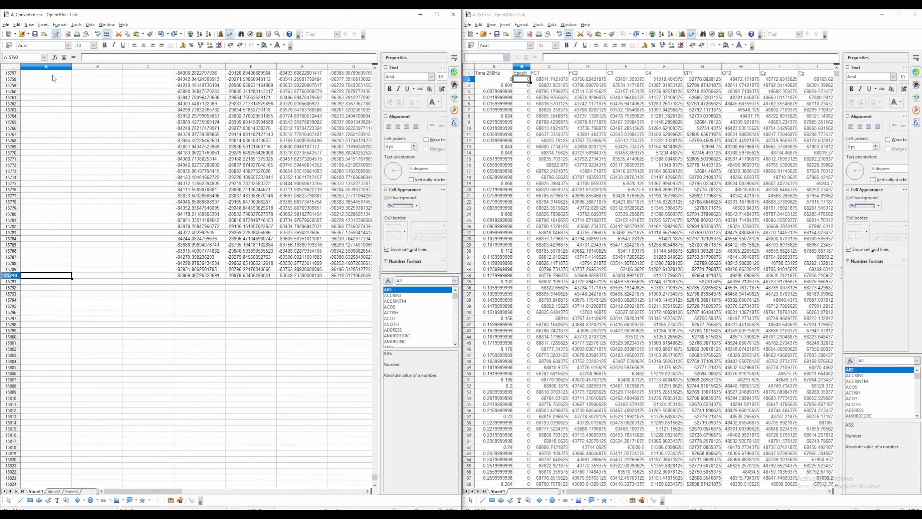
pyautogui.hotkey('ctrl', 'shift', 'Home')
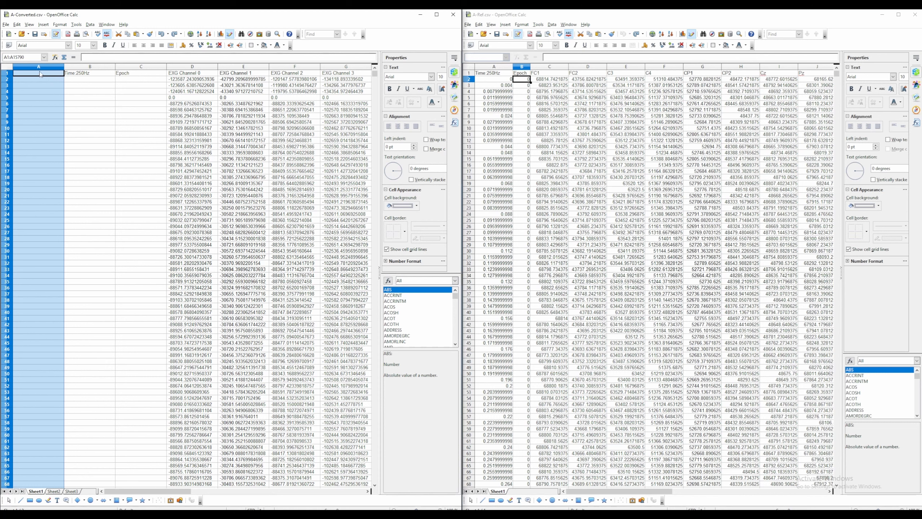
pyautogui.keyDown('ctrl'); pyautogui.click(42, 74); pyautogui.keyUp('ctrl')
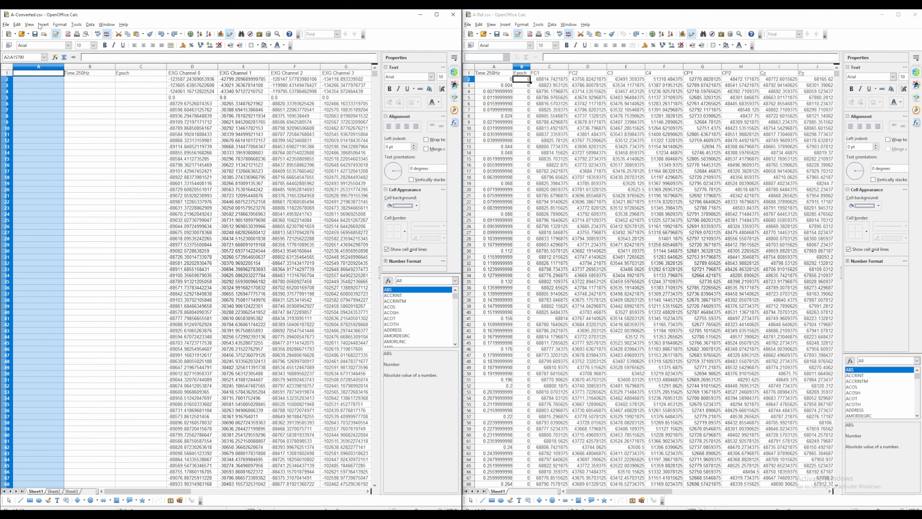
pyautogui.click(21, 25)
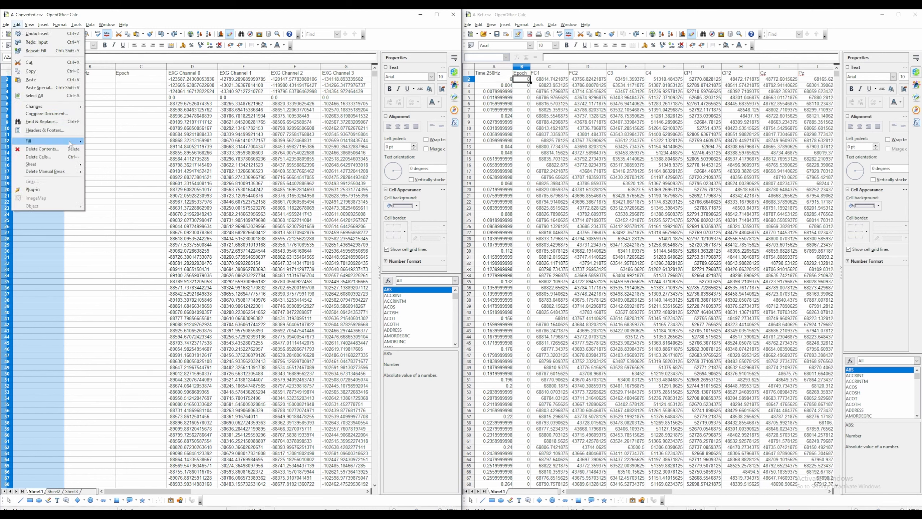
pyautogui.moveTo(73, 141)
pyautogui.click(103, 176)
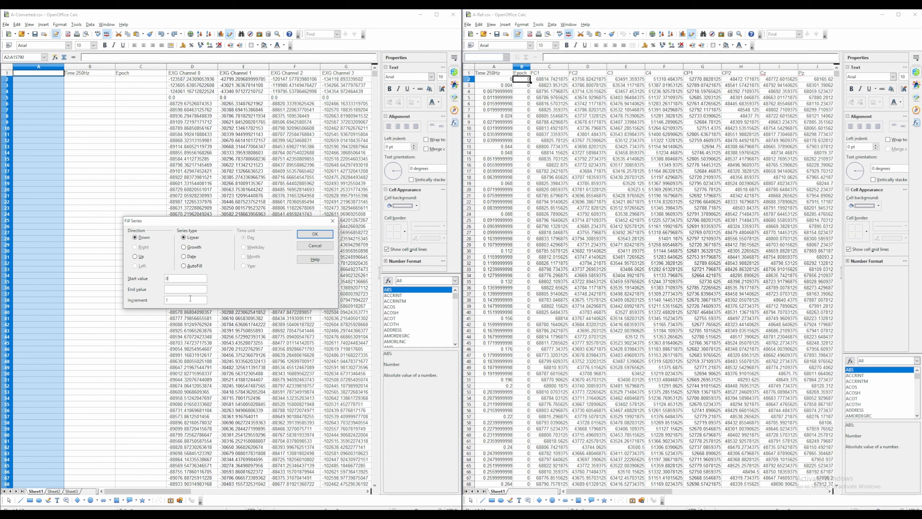
pyautogui.click(314, 235)
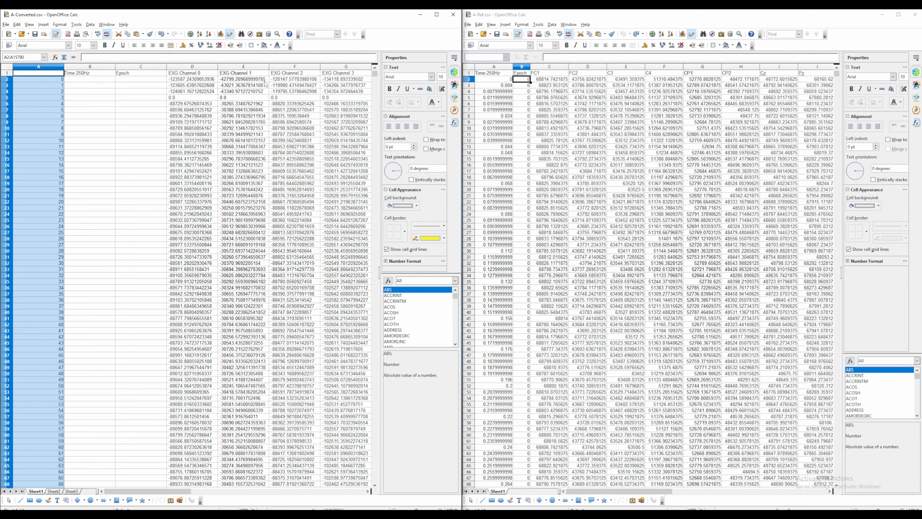
# Compare the new index series in A-Converted.csv with the time values in the Time 250Hz column of A-Ref.csv
pyautogui.moveTo(374, 74); pyautogui.dragTo(249, 96)
pyautogui.click(49, 80)
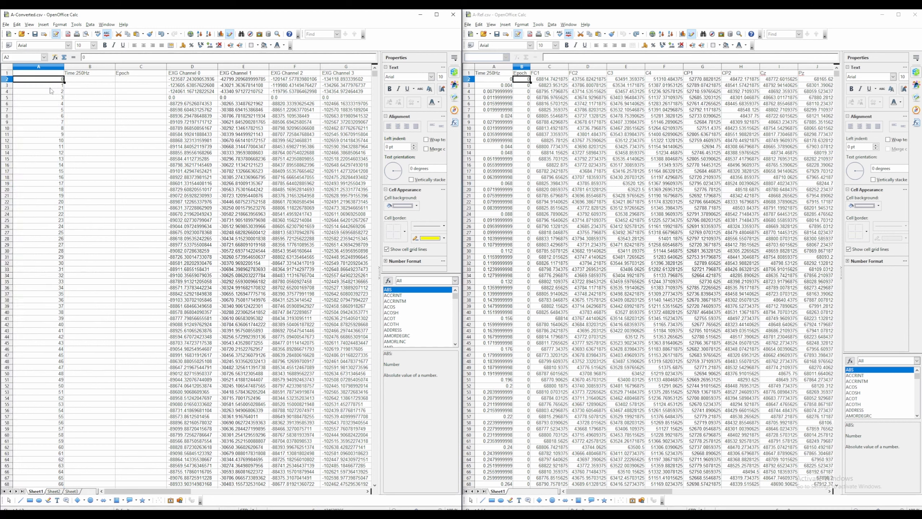
pyautogui.click(510, 87)
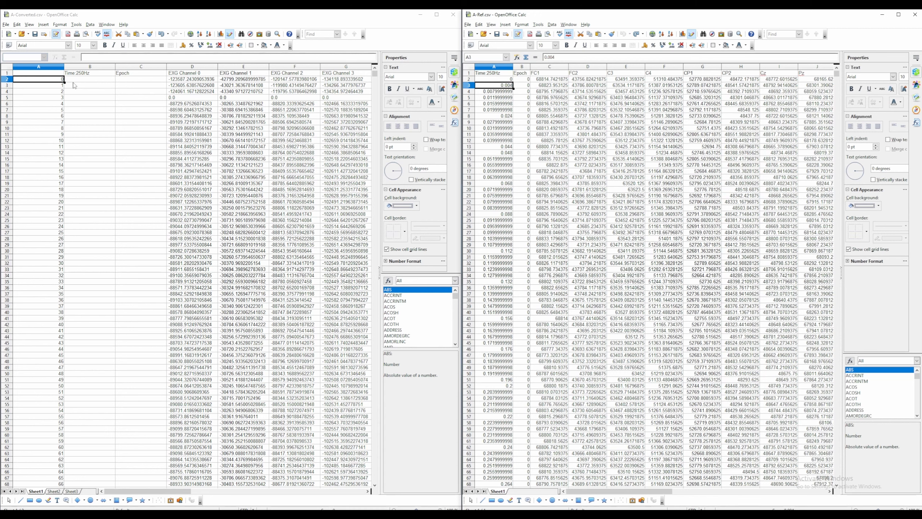
pyautogui.click(84, 80)
pyautogui.click(36, 81)
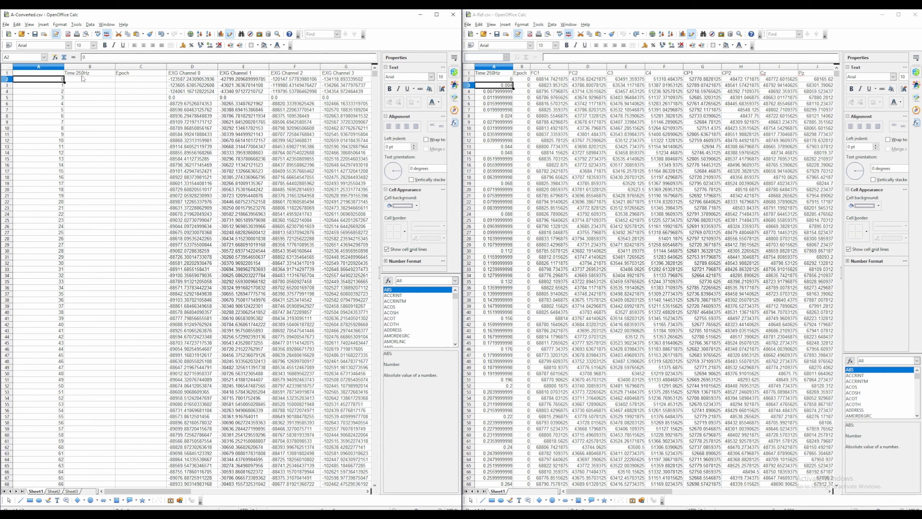
pyautogui.click(81, 74)
pyautogui.click(93, 82)
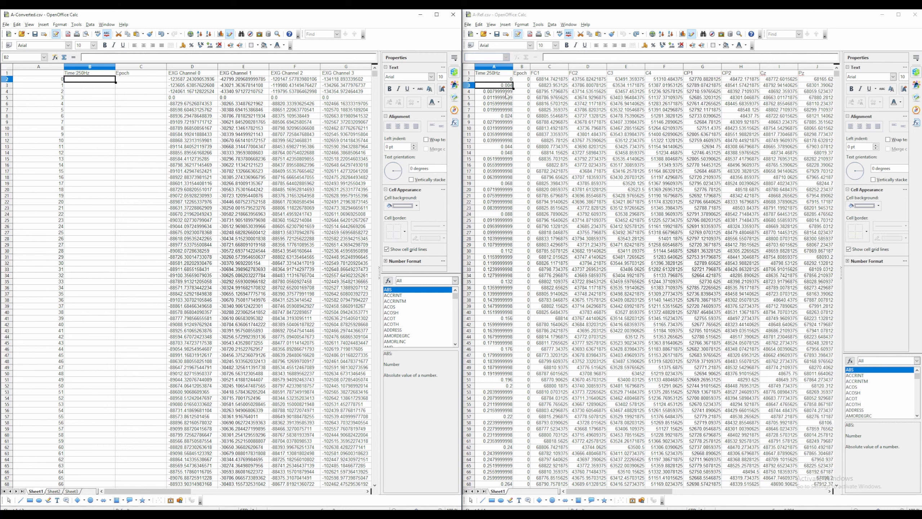
pyautogui.click(498, 122)
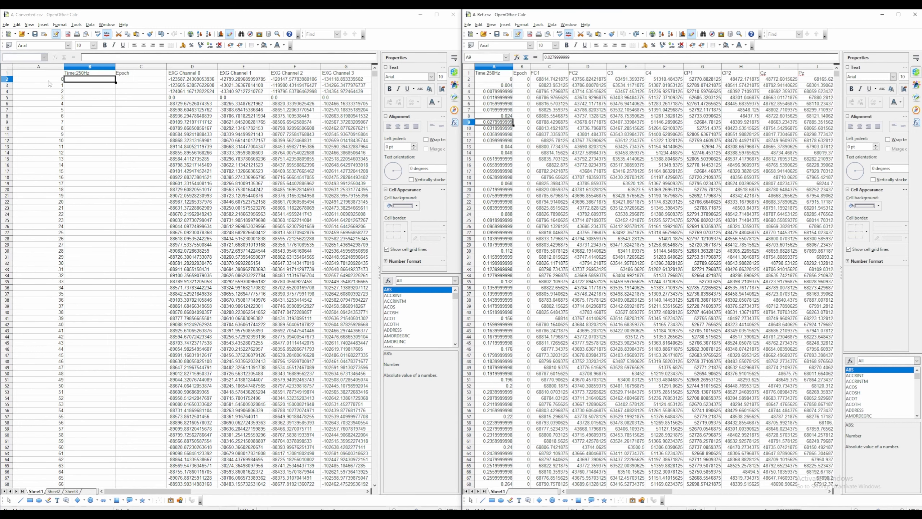
# Enter the formula =A2/250 in cell B2 under the Time 250Hz header of A-Converted.csv and check its reference
pyautogui.click(78, 80)
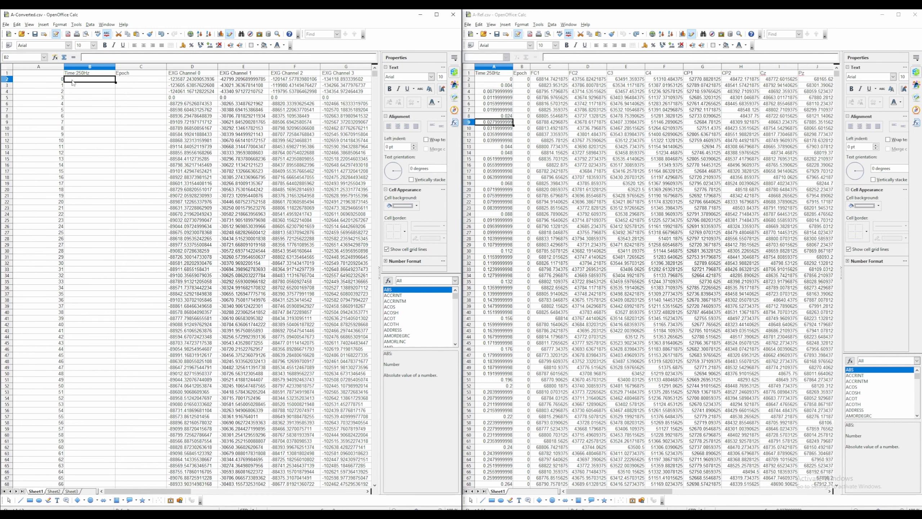
pyautogui.click(92, 57)
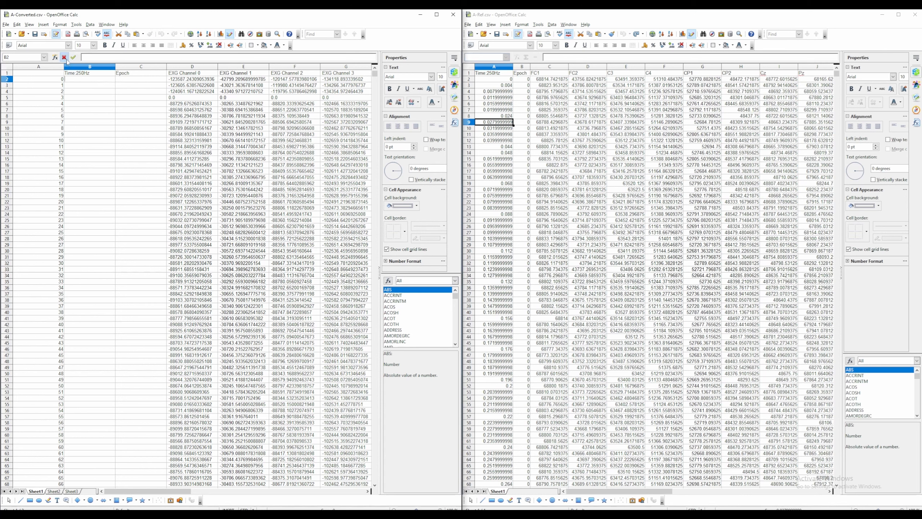
pyautogui.write('=')
pyautogui.click(43, 82)
pyautogui.click(78, 80)
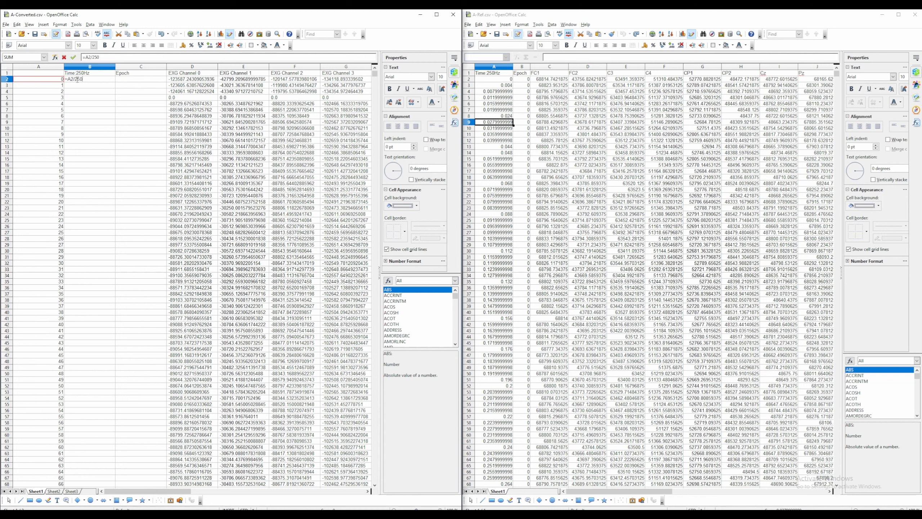
pyautogui.write('/250')
pyautogui.click(73, 57)
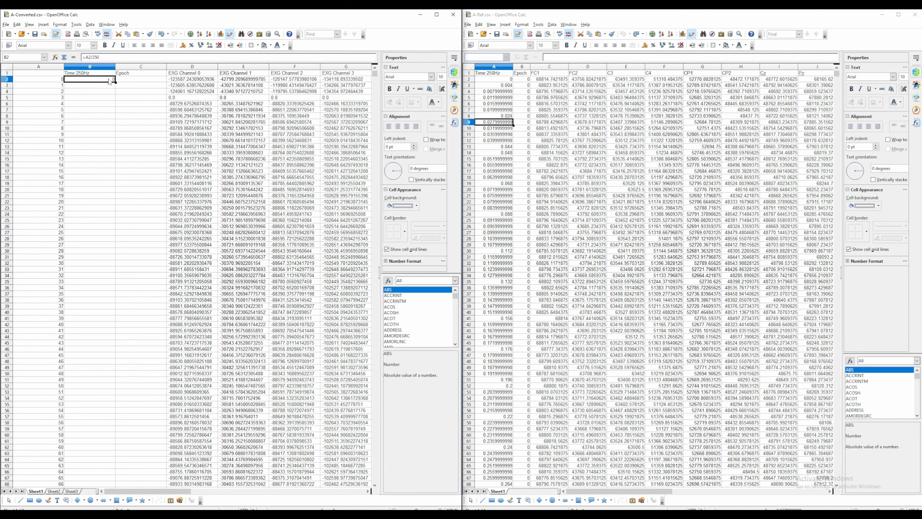
pyautogui.click(101, 58)
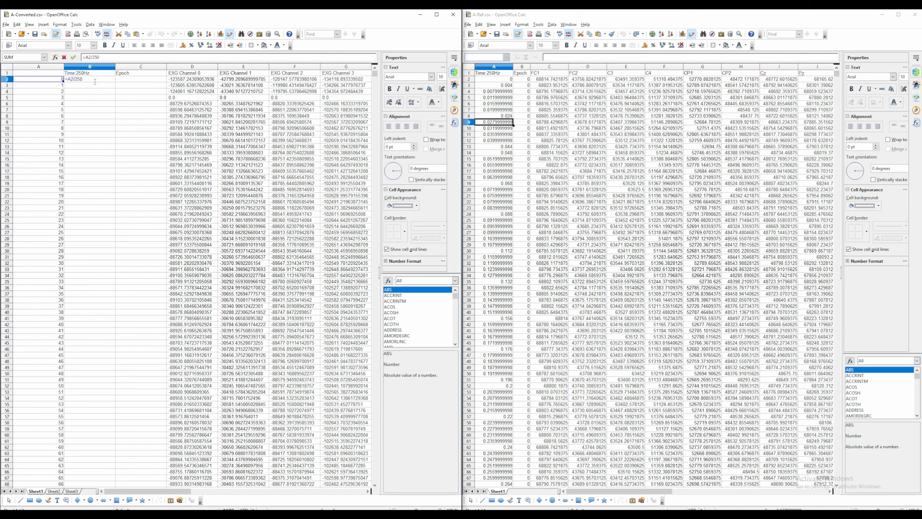
pyautogui.click(77, 116)
pyautogui.press('Escape')
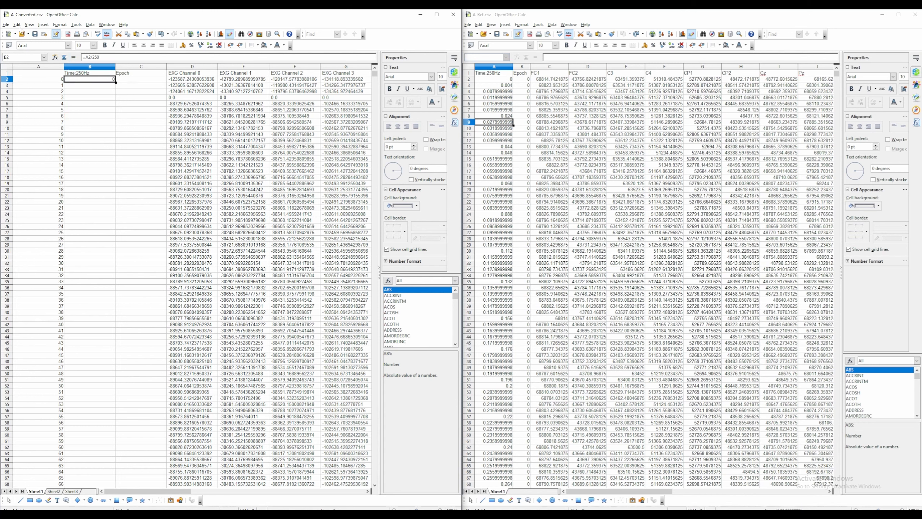
# Copy the B2 formula down the Time 250Hz column through the last data row, B15790
pyautogui.click(17, 25)
pyautogui.click(30, 72)
pyautogui.click(109, 88)
pyautogui.press('Up')
pyautogui.press('Left')
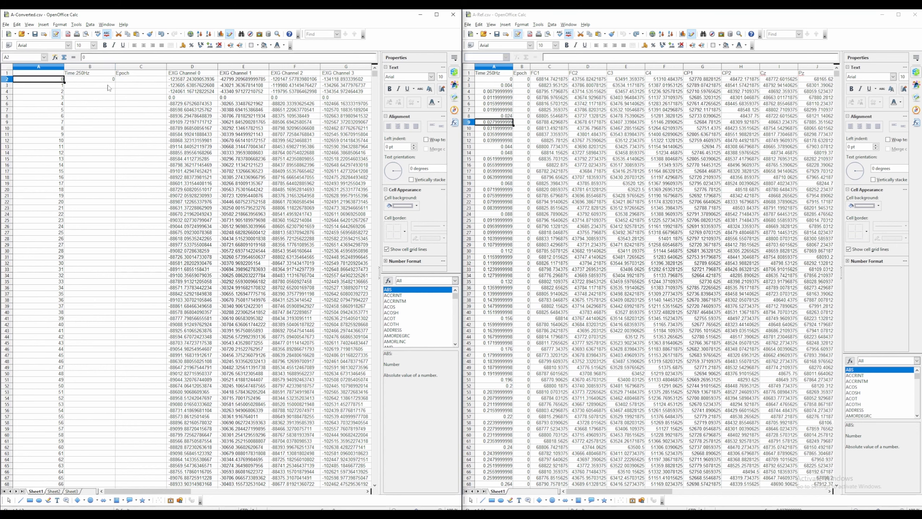
pyautogui.hotkey('ctrl', 'Down')
pyautogui.press('Right')
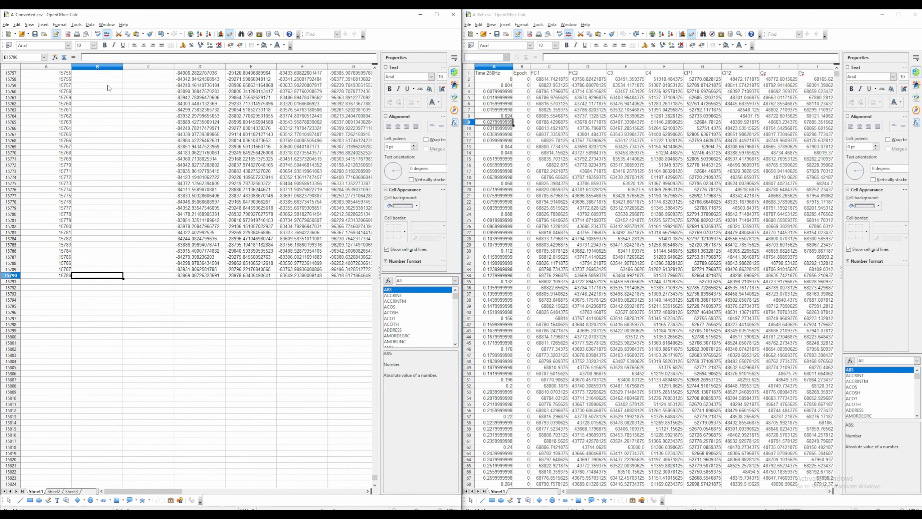
pyautogui.hotkey('ctrl', 'shift', 'Up')
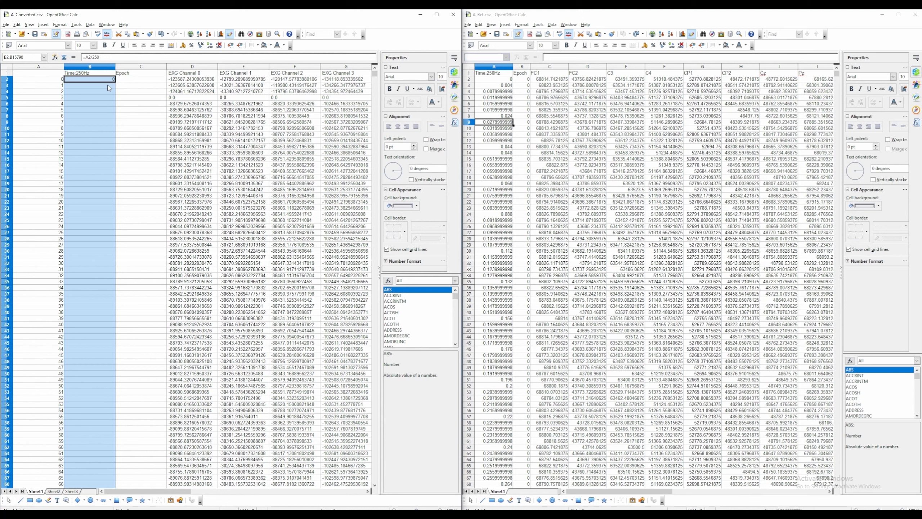
pyautogui.hotkey('ctrl', 'd')
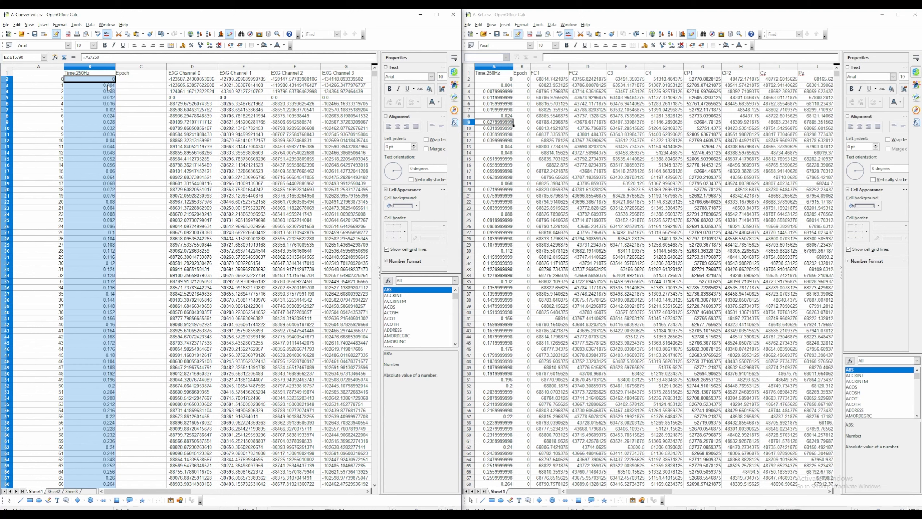
# Check the formulas in various filled cells of the Time 250Hz column to verify their row references
pyautogui.click(91, 94)
pyautogui.click(92, 112)
pyautogui.click(92, 148)
pyautogui.click(88, 189)
pyautogui.click(83, 86)
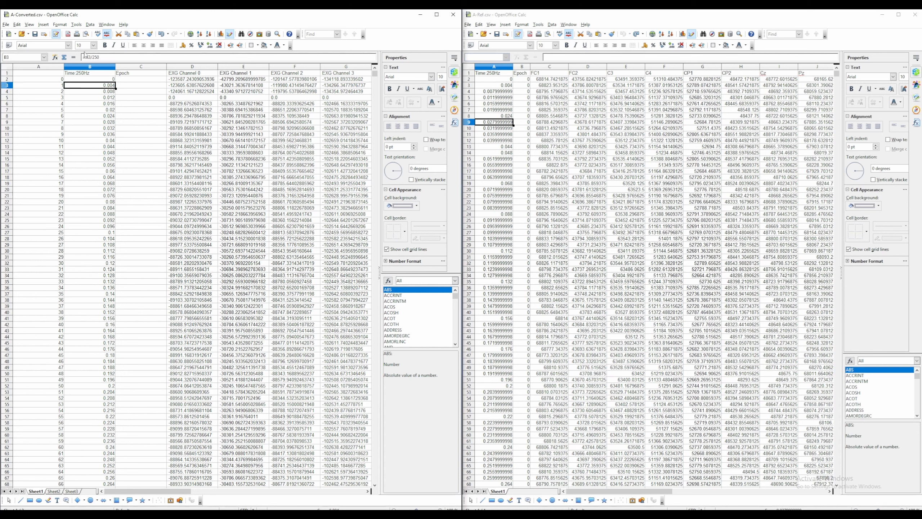
pyautogui.click(90, 79)
pyautogui.click(87, 92)
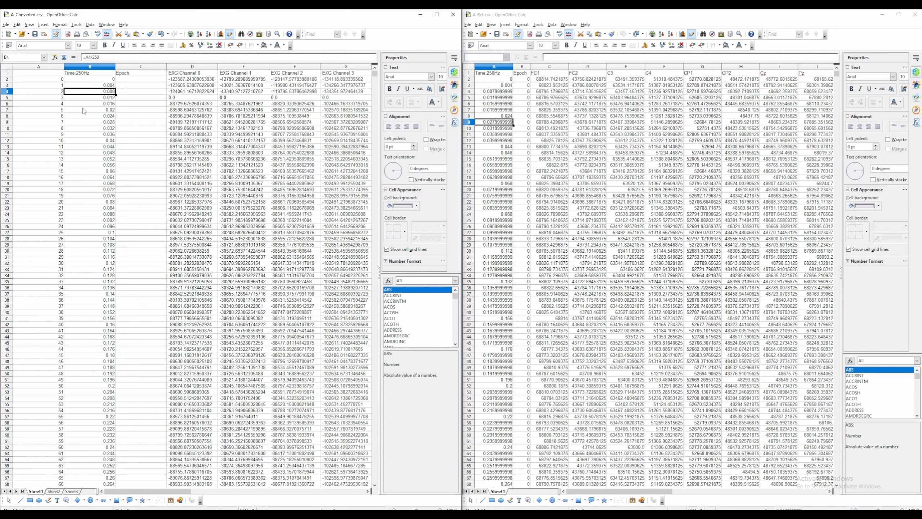
pyautogui.click(83, 122)
pyautogui.click(86, 178)
pyautogui.click(88, 80)
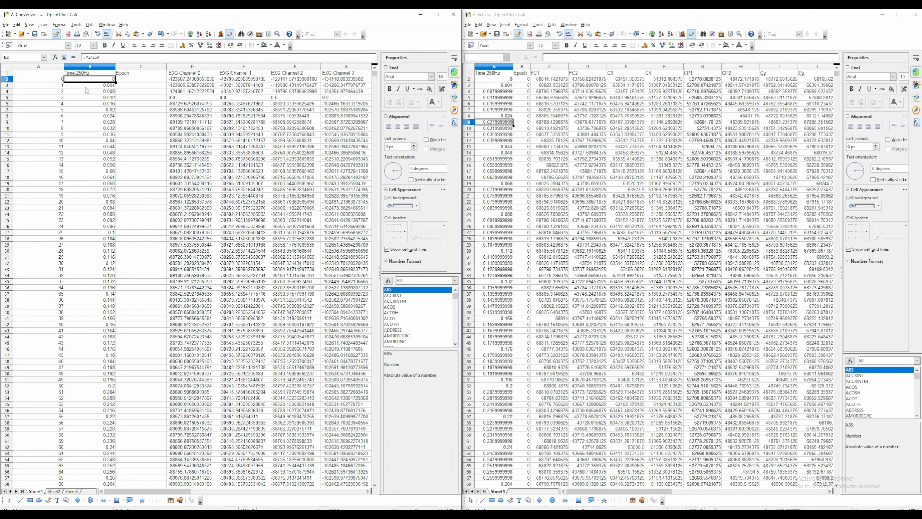
pyautogui.click(86, 86)
pyautogui.click(85, 98)
pyautogui.click(75, 160)
pyautogui.click(82, 215)
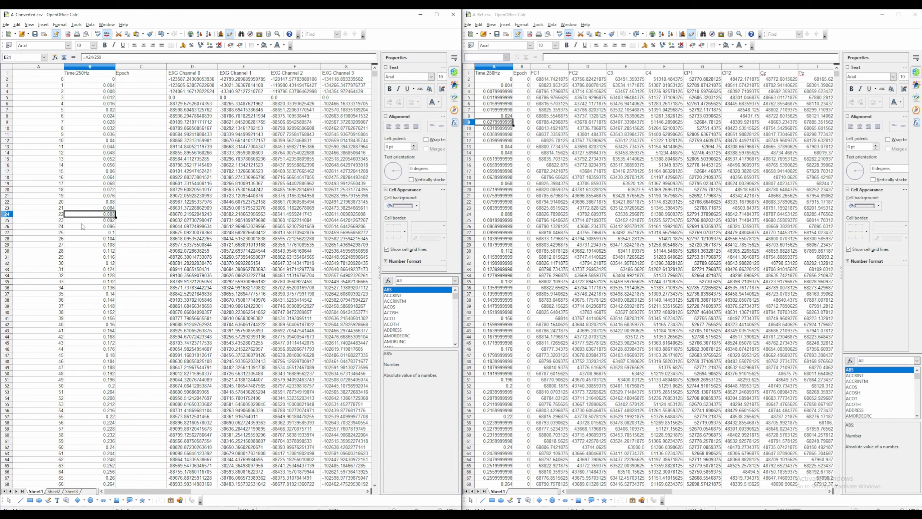
pyautogui.click(78, 319)
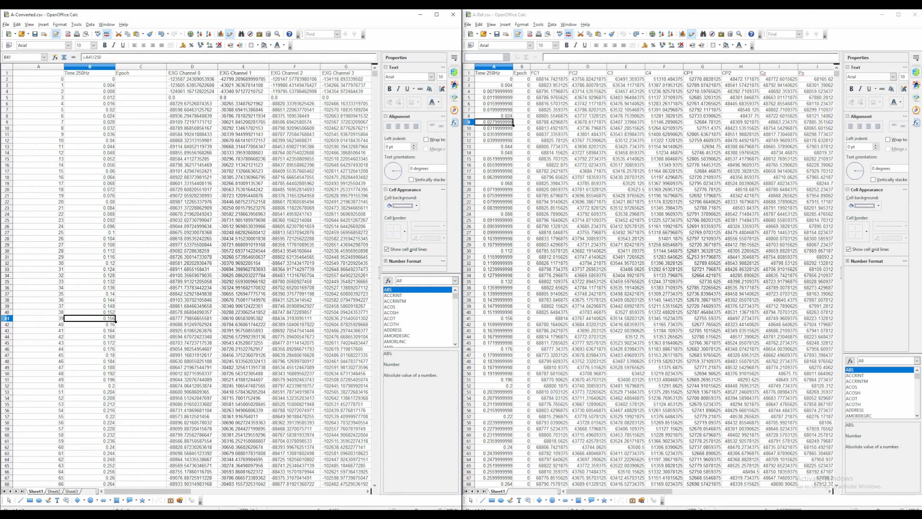
# Compare the time value in row 416 of A-Ref.csv with the index and time in row 416 of A-Converted.csv
pyautogui.moveTo(837, 73)
pyautogui.mouseDown()
pyautogui.moveTo(837, 131)
pyautogui.moveTo(837, 77)
pyautogui.mouseUp()
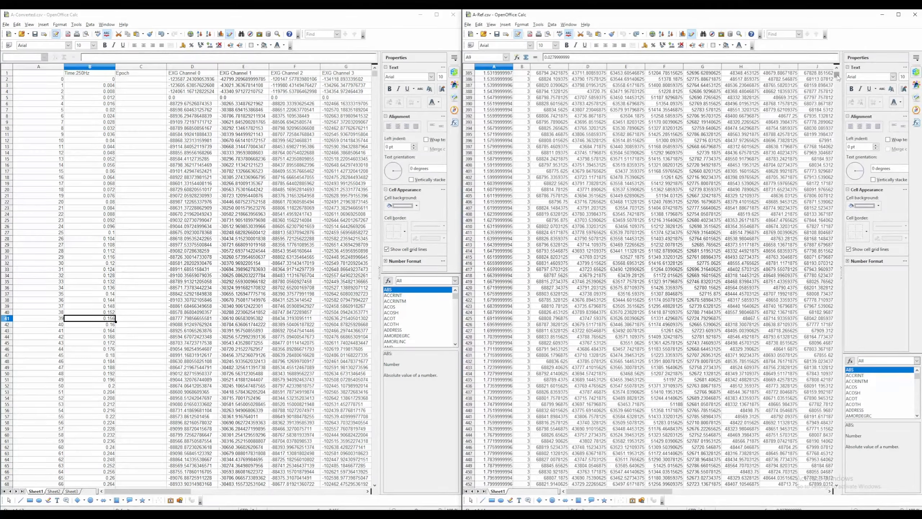
pyautogui.click(470, 263)
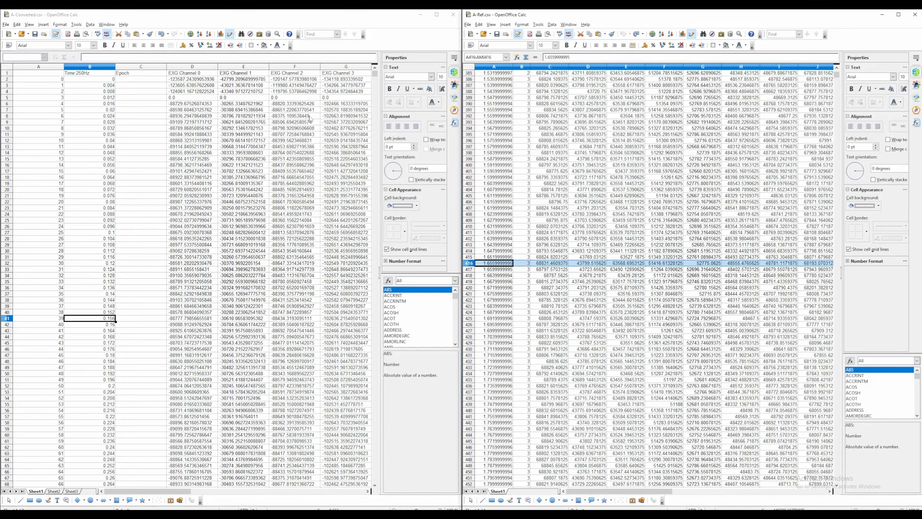
pyautogui.moveTo(375, 73); pyautogui.dragTo(374, 87)
pyautogui.scroll(6, 75, 125)
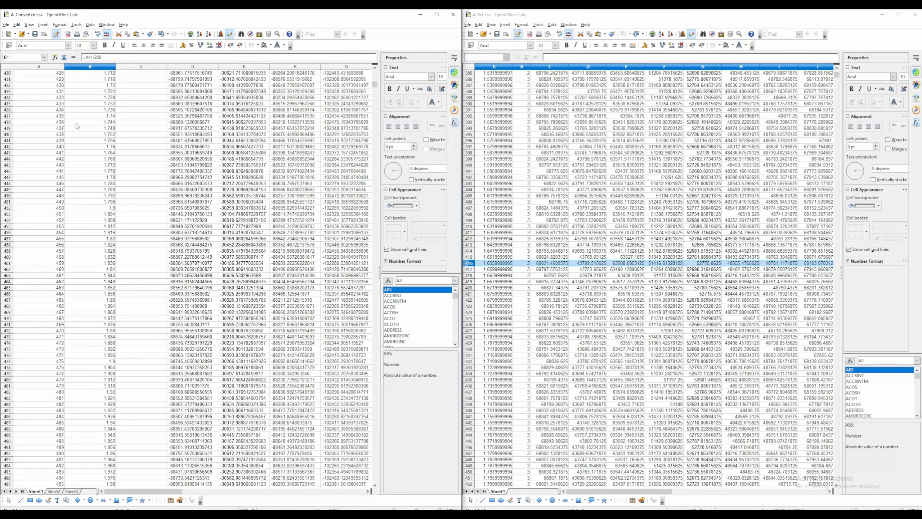
pyautogui.scroll(7, 57, 147)
pyautogui.scroll(-2, 50, 250)
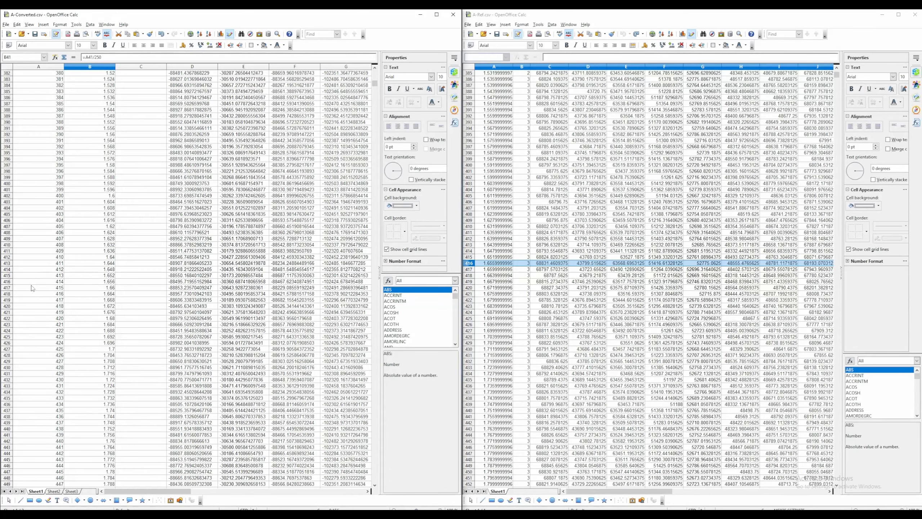
pyautogui.click(28, 282)
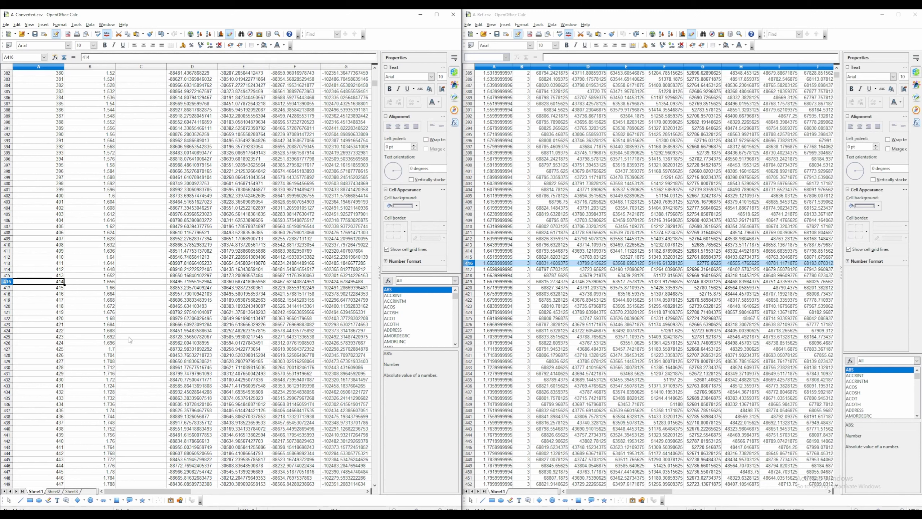
pyautogui.click(100, 282)
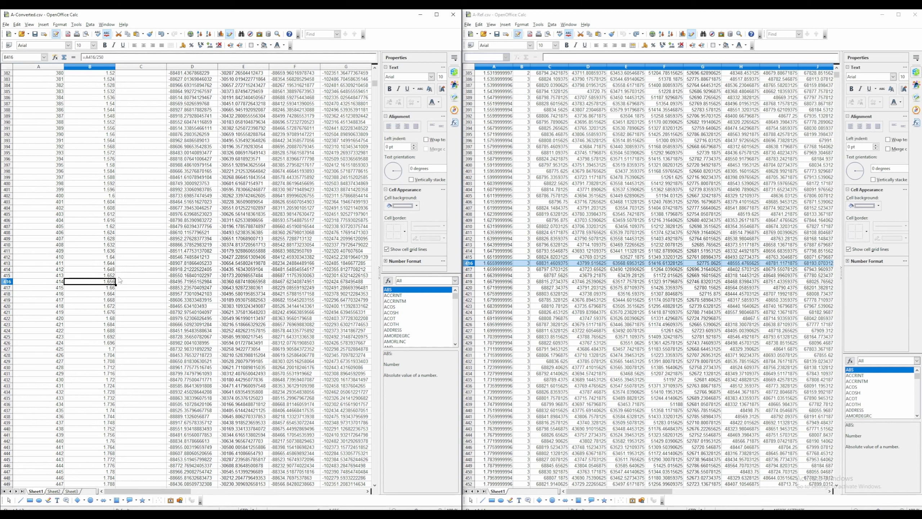
# Compare the row 416 times in both files, and format A-Converted.csv's Time 250Hz column as numbers with 7 decimal places
pyautogui.click(496, 265)
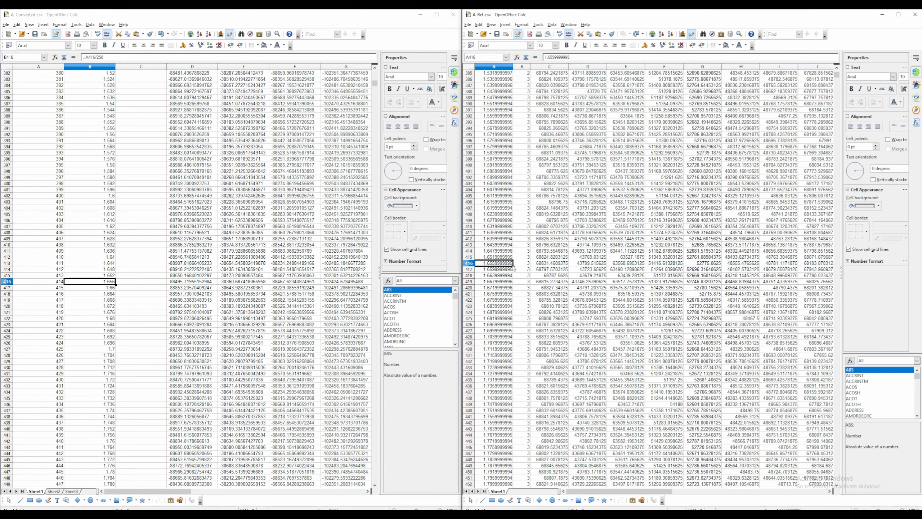
pyautogui.click(104, 283)
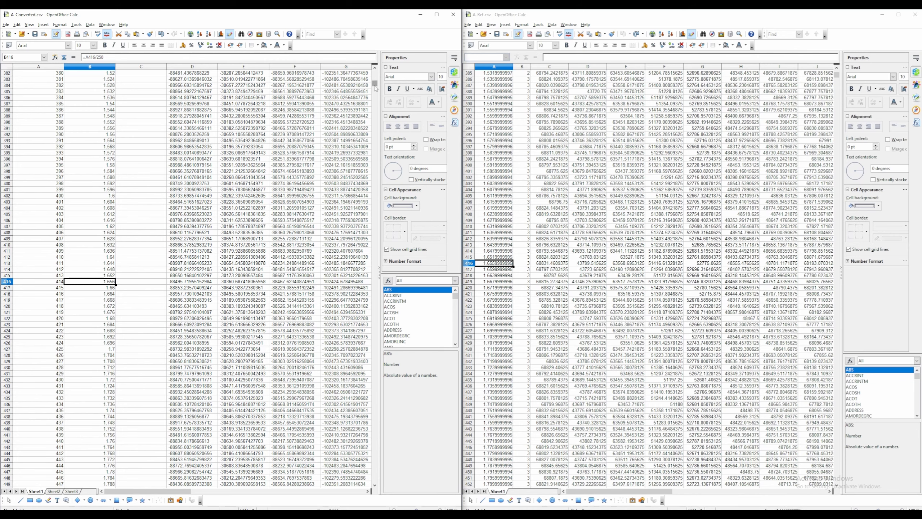
pyautogui.moveTo(376, 83); pyautogui.dragTo(376, 74)
pyautogui.click(91, 67)
pyautogui.rightClick(91, 68)
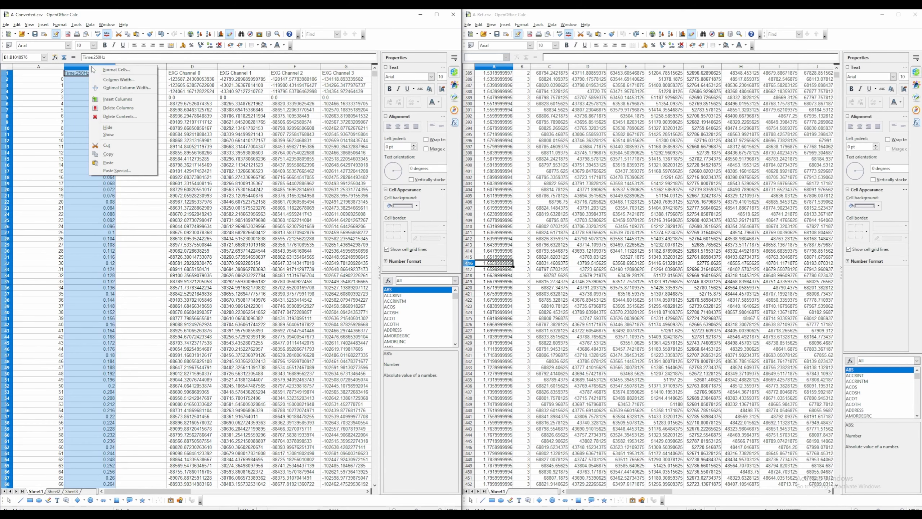
pyautogui.click(105, 75)
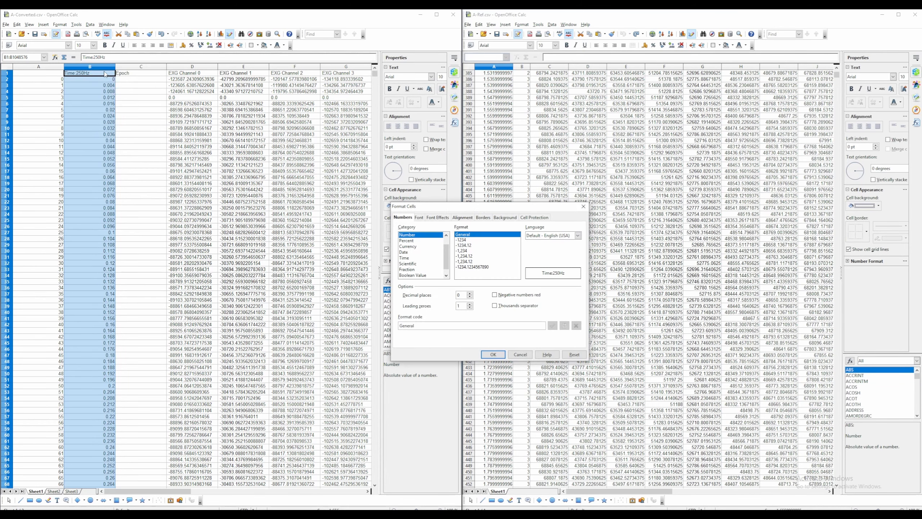
pyautogui.click(470, 294)
pyautogui.click(470, 294)
pyautogui.click(470, 293)
pyautogui.click(470, 294)
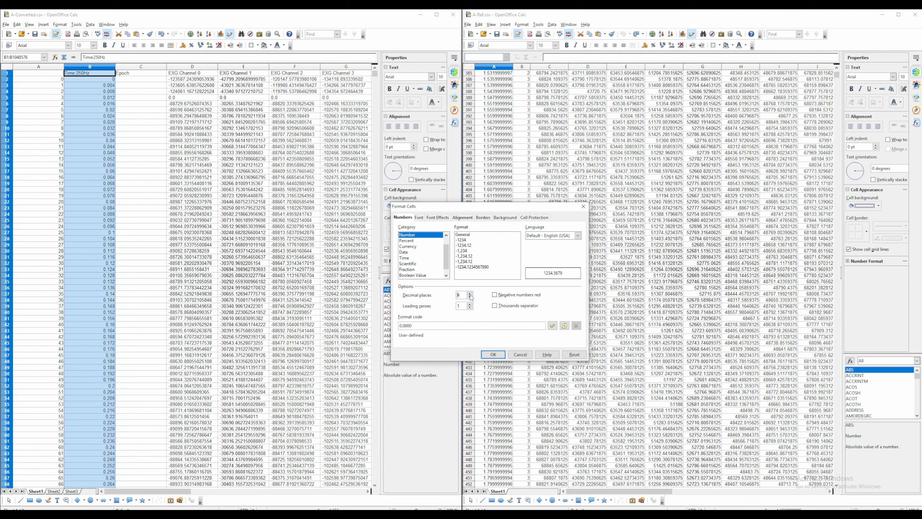
pyautogui.click(487, 354)
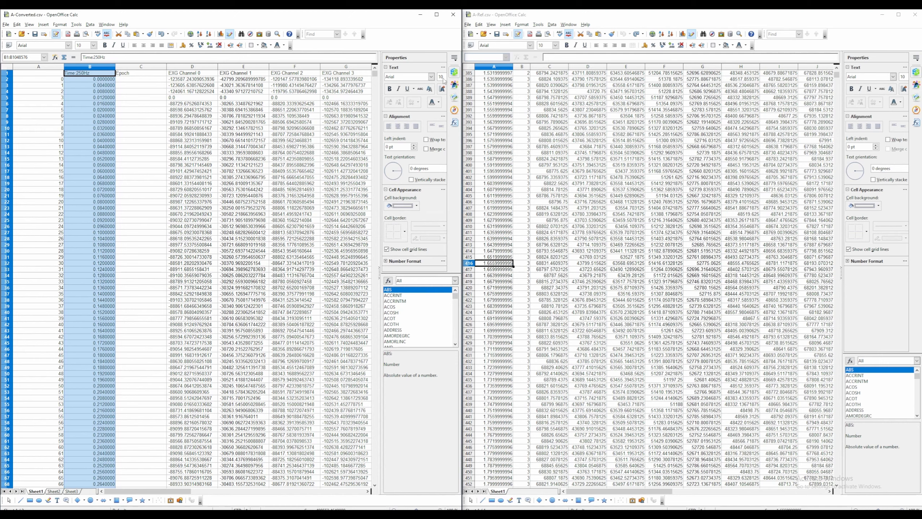
# Inspect the full stored time values in several cells among the first rows of A-Ref.csv's Time 250Hz column
pyautogui.scroll(5, 503, 84)
pyautogui.moveTo(836, 74); pyautogui.dragTo(835, 61)
pyautogui.click(502, 128)
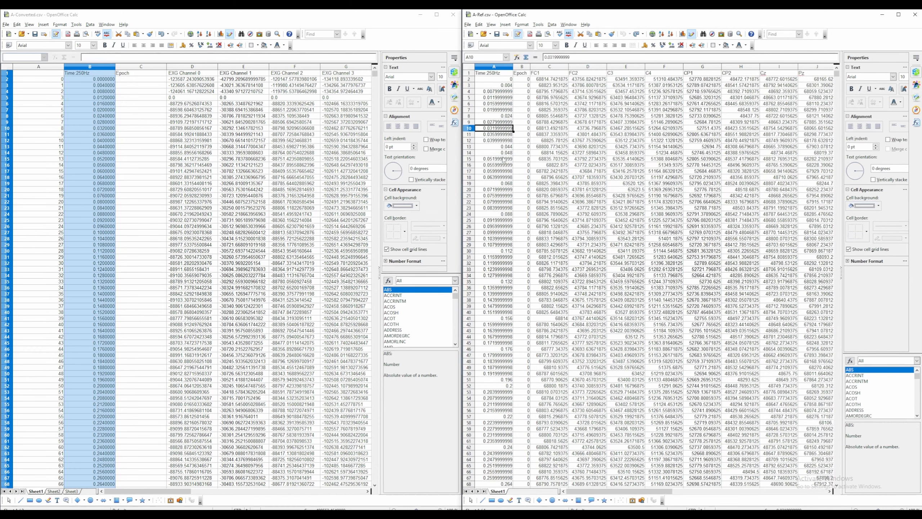
pyautogui.click(504, 171)
pyautogui.click(496, 238)
pyautogui.click(498, 282)
pyautogui.click(502, 250)
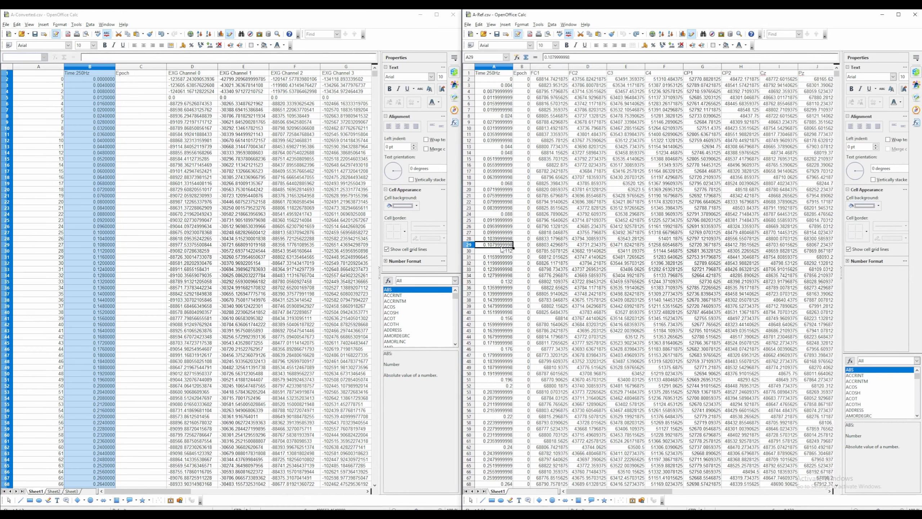
pyautogui.click(508, 197)
pyautogui.click(510, 160)
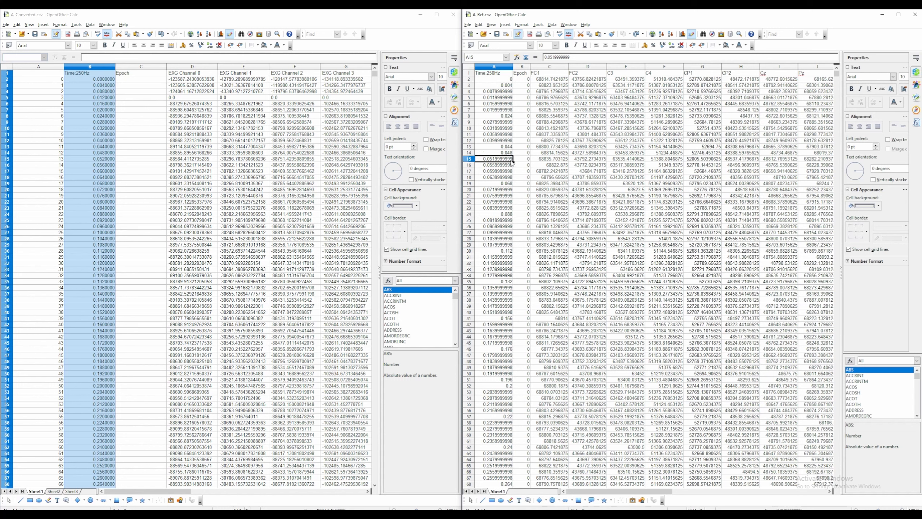
pyautogui.click(505, 177)
pyautogui.click(502, 209)
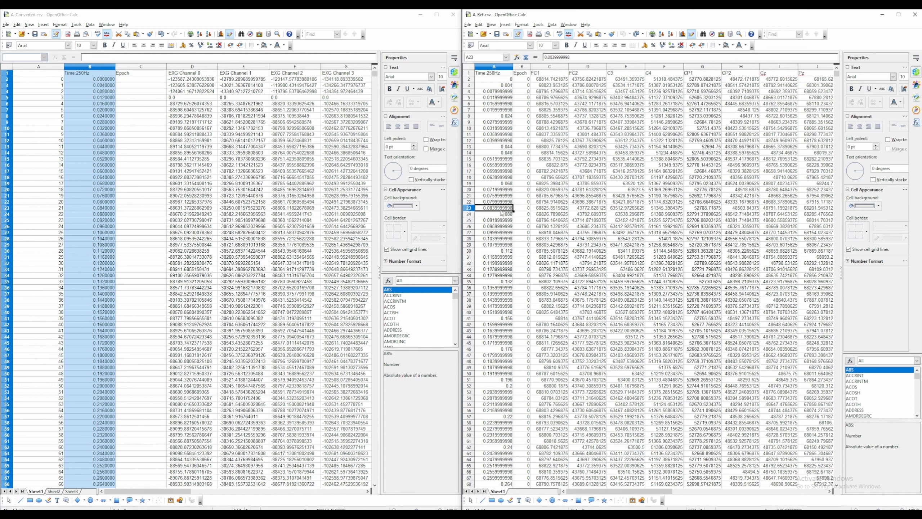
# Switch to the OpenViBE Acquisition Server and review the available options for sample count per sent block
pyautogui.click(135, 82)
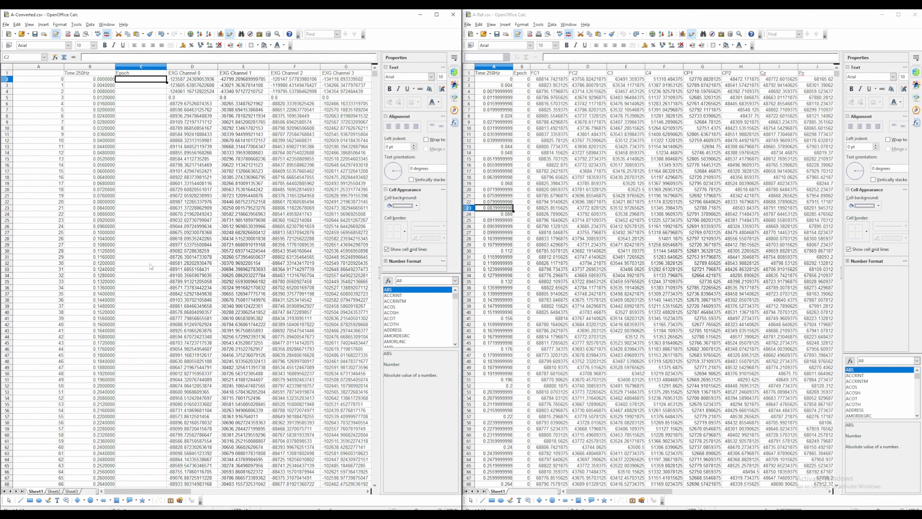
pyautogui.click(320, 510)
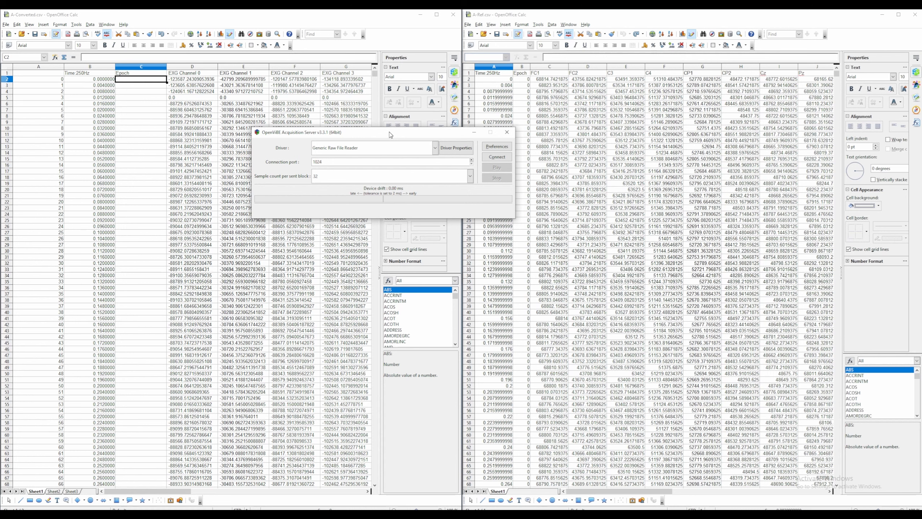
pyautogui.click(471, 176)
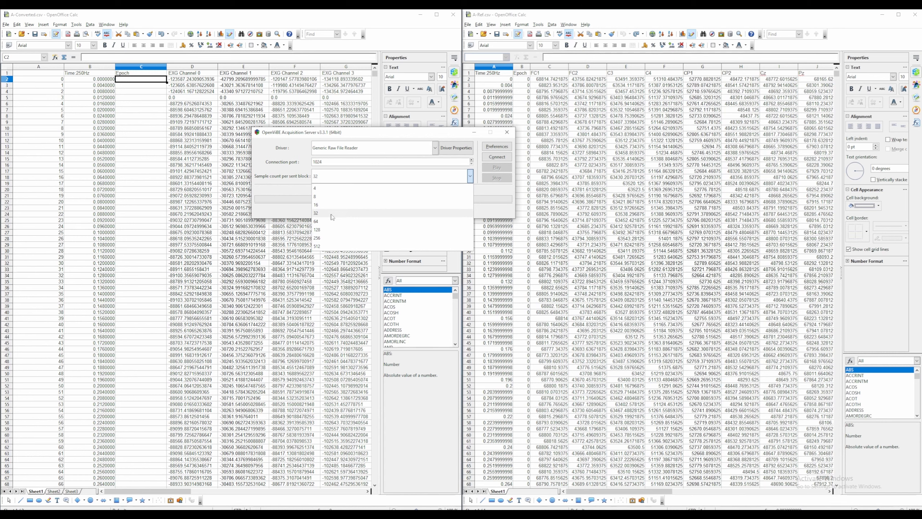
pyautogui.click(521, 287)
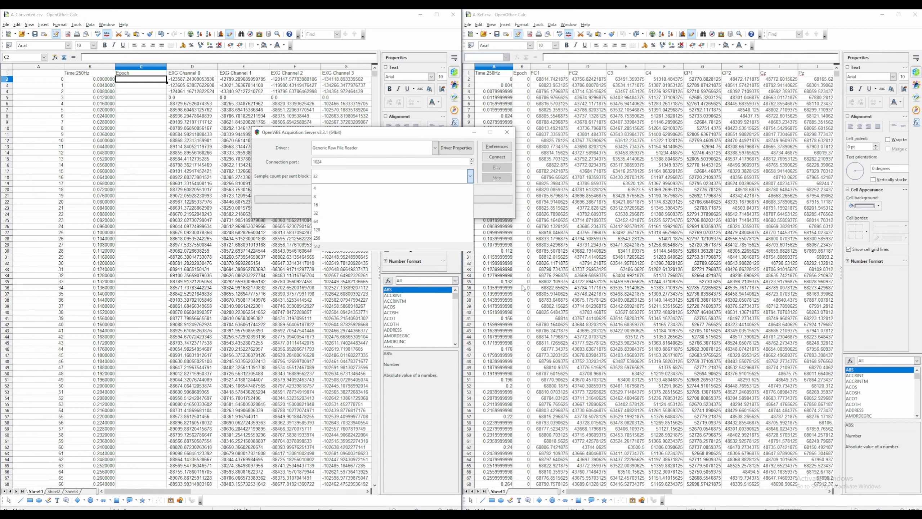
pyautogui.click(521, 288)
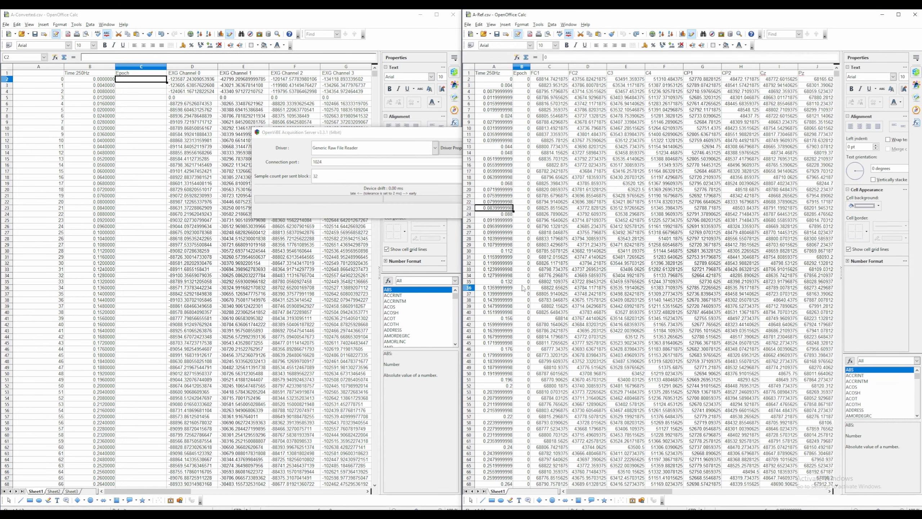
# Select the first block of epoch 0 cells, B2 through B129, in A-Ref.csv
pyautogui.click(525, 79)
pyautogui.scroll(-17, 524, 246)
pyautogui.scroll(-13, 524, 246)
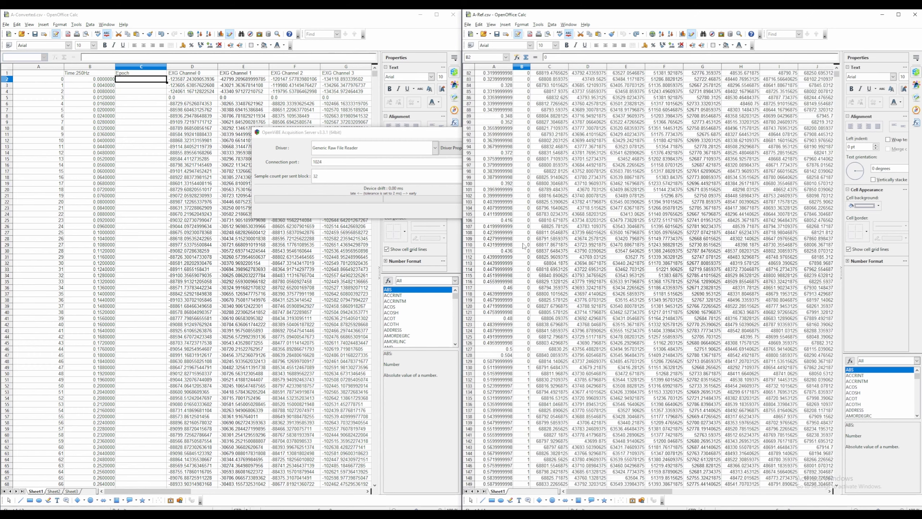
pyautogui.keyDown('shift'); pyautogui.click(521, 307); pyautogui.keyUp('shift')
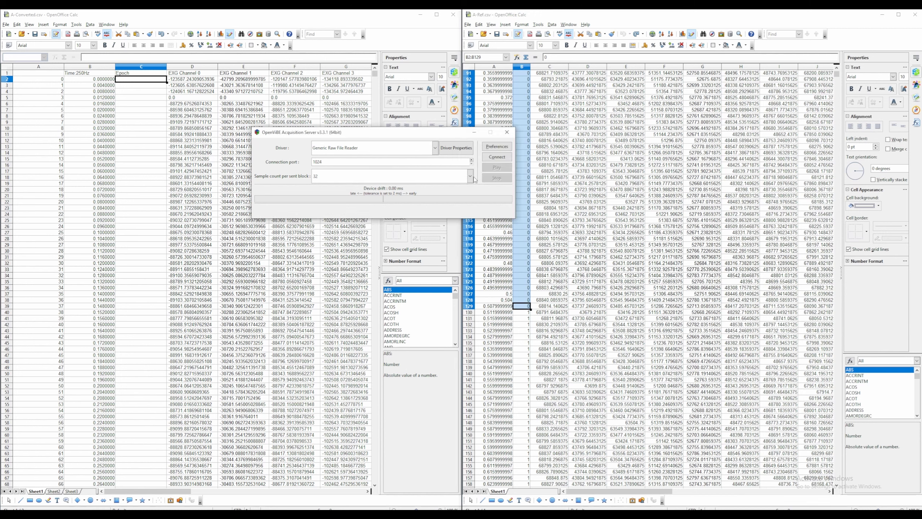
# Set the sample count per sent block to 128 in the OpenViBE Acquisition Server and minimize its window
pyautogui.click(471, 176)
pyautogui.click(359, 229)
pyautogui.click(474, 134)
# Examine how the sample index relates to Time 250Hz in A-Converted.csv, from row 2 to the one-second mark around row 252
pyautogui.click(126, 80)
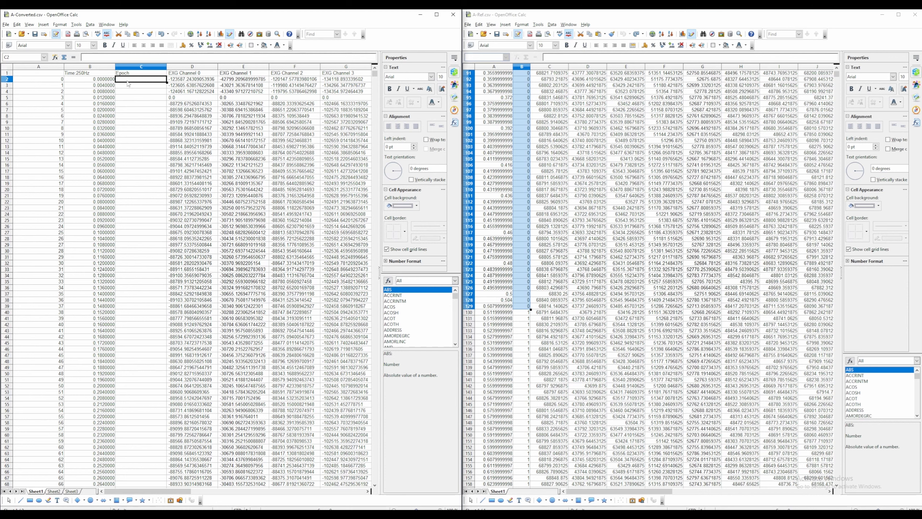
pyautogui.click(82, 80)
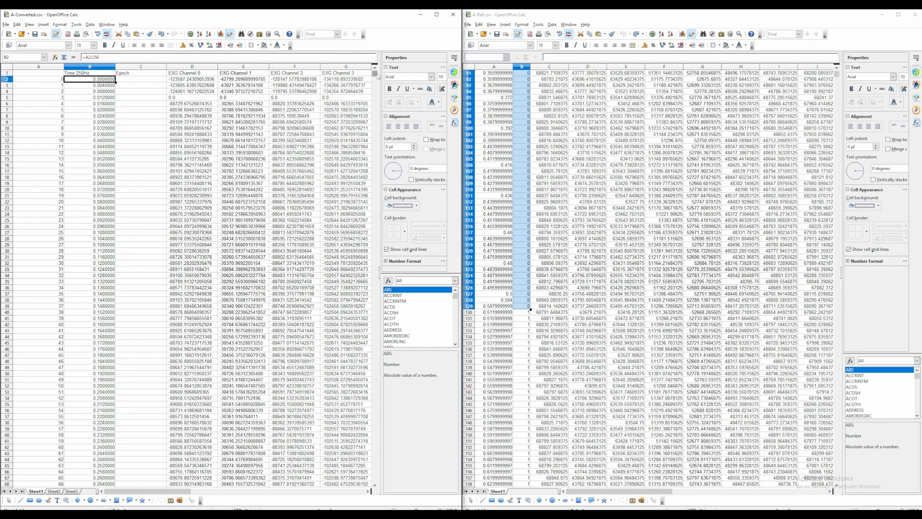
pyautogui.click(59, 81)
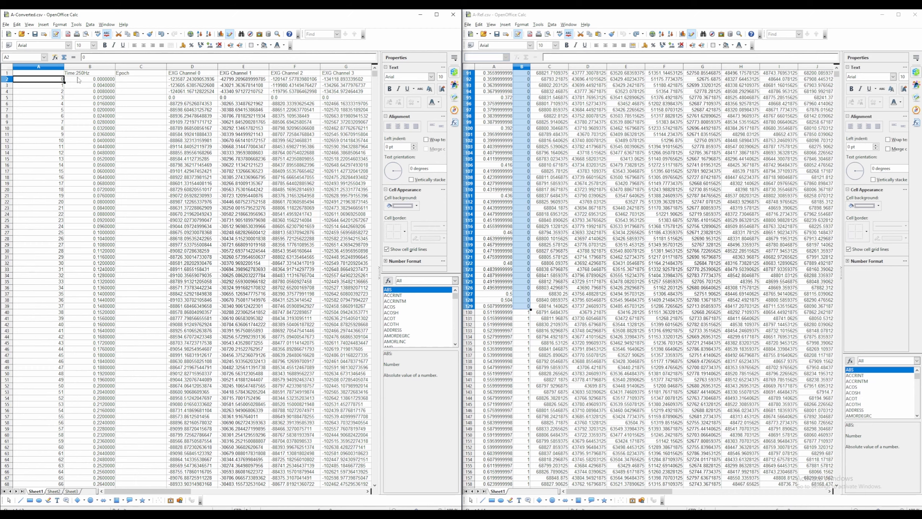
pyautogui.click(80, 73)
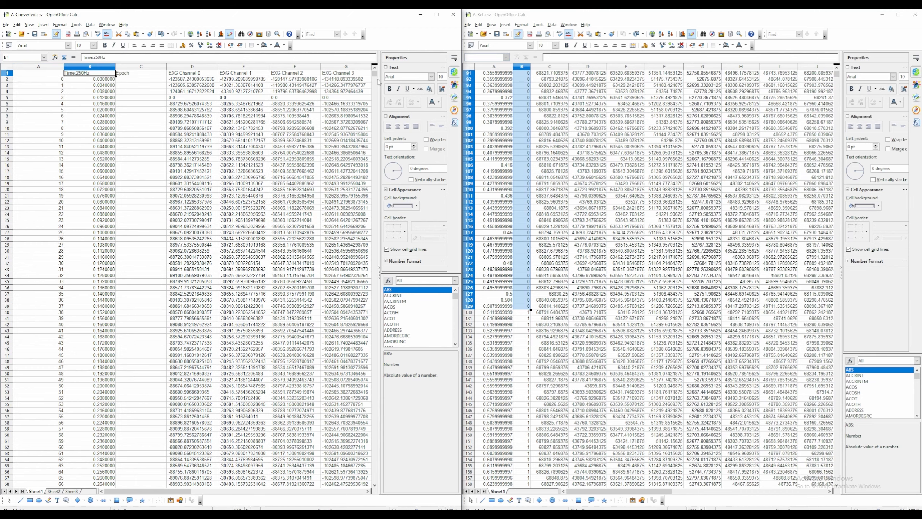
pyautogui.moveTo(376, 74); pyautogui.dragTo(385, 82)
pyautogui.scroll(4, 77, 204)
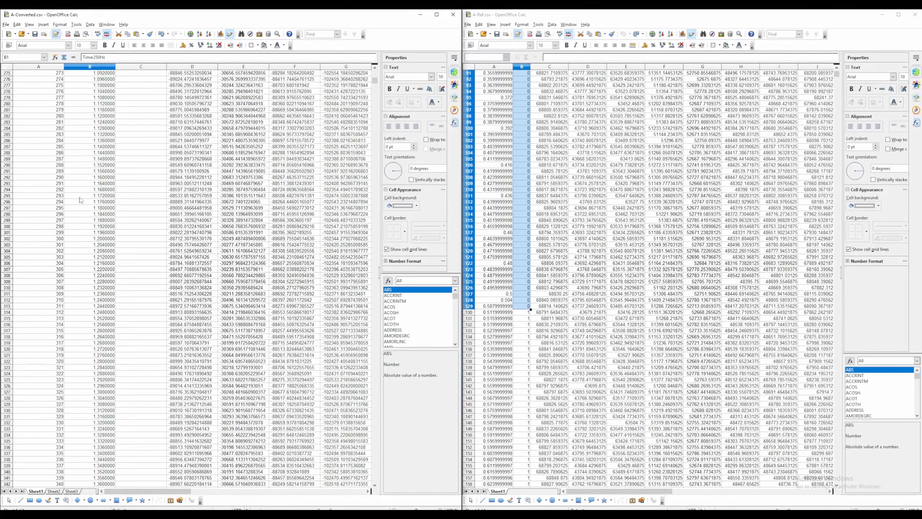
pyautogui.scroll(10, 93, 184)
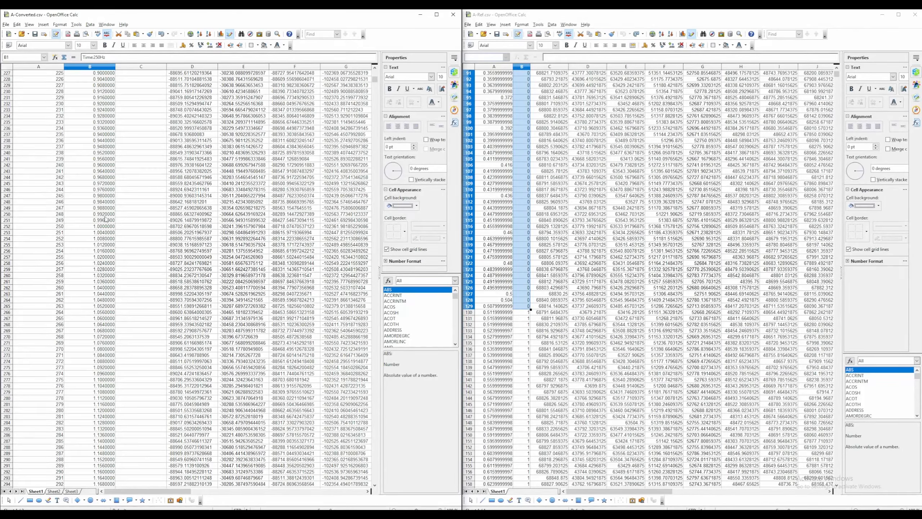
pyautogui.click(102, 228)
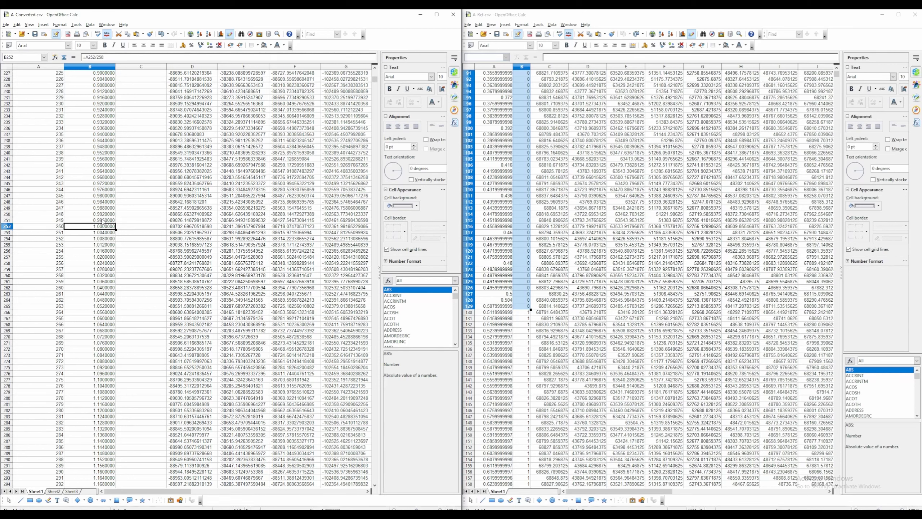
pyautogui.click(95, 222)
pyautogui.click(99, 228)
pyautogui.click(102, 234)
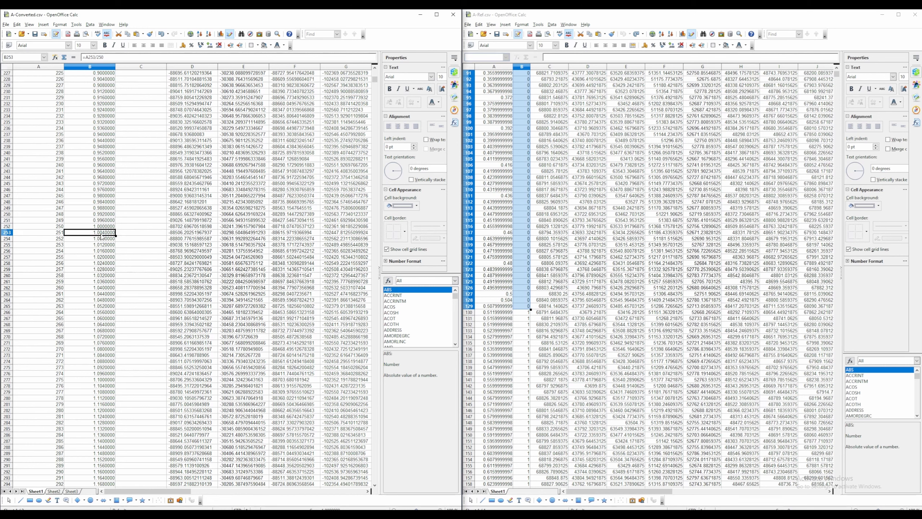
pyautogui.click(131, 214)
pyautogui.click(96, 178)
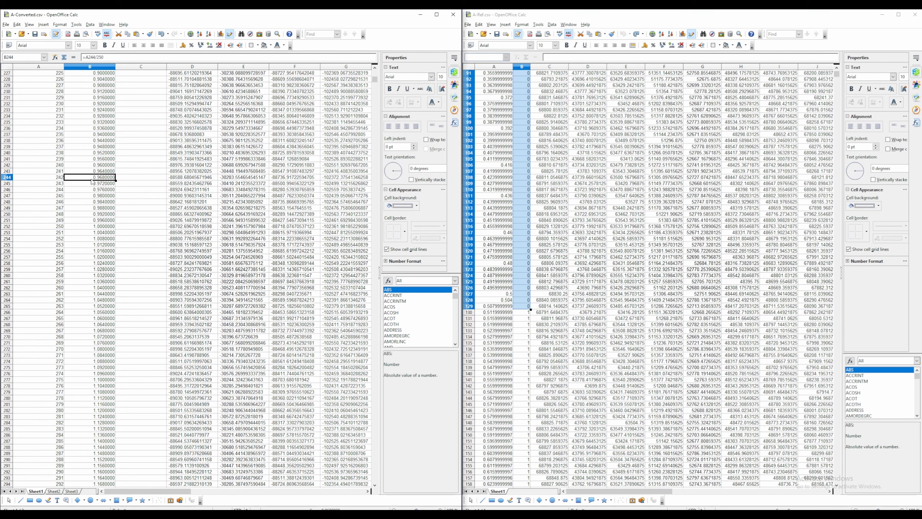
pyautogui.doubleClick(89, 177)
pyautogui.click(87, 165)
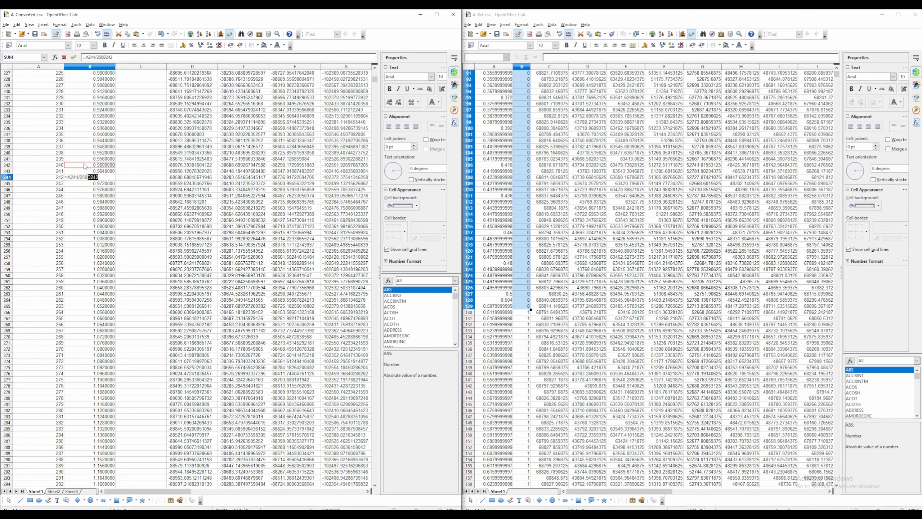
pyautogui.press('Escape')
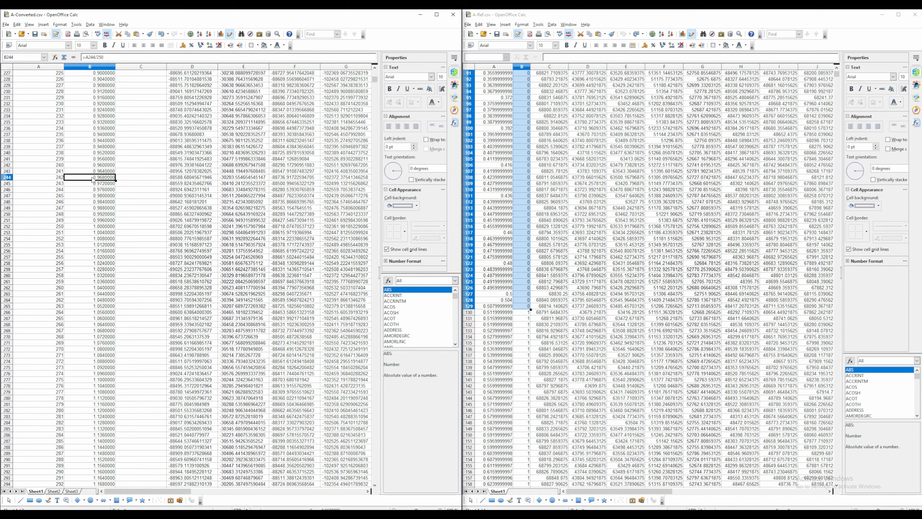
# Enter the formula =A2/32 in cell C2 under the Epoch header of A-Converted.csv
pyautogui.scroll(3, 93, 180)
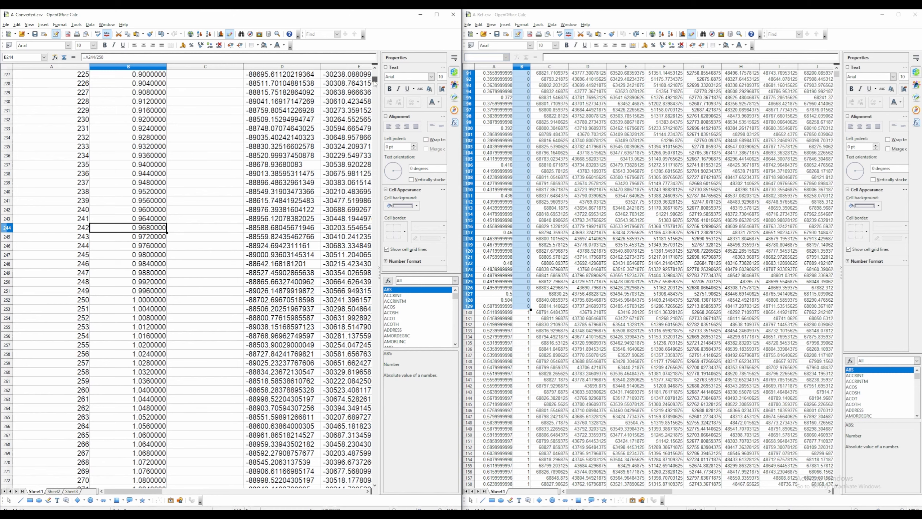
pyautogui.moveTo(376, 81); pyautogui.dragTo(375, 74)
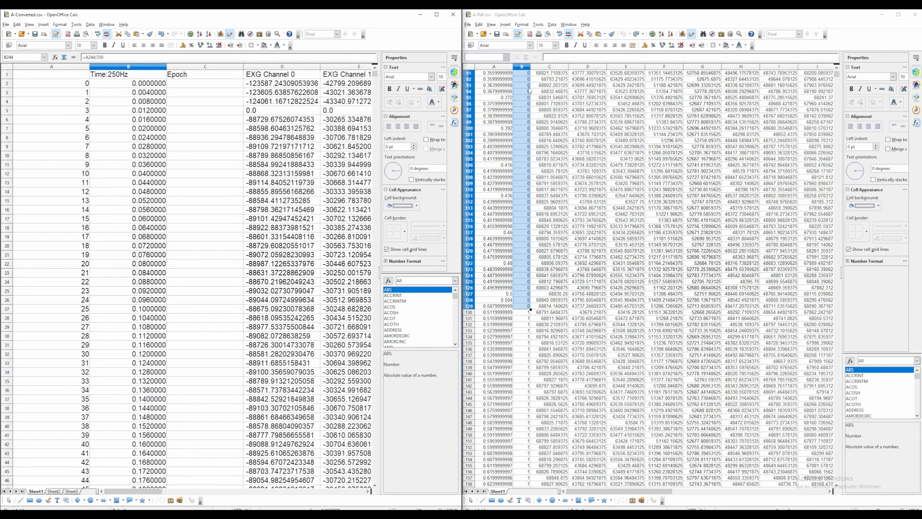
pyautogui.moveTo(837, 74); pyautogui.dragTo(837, 72)
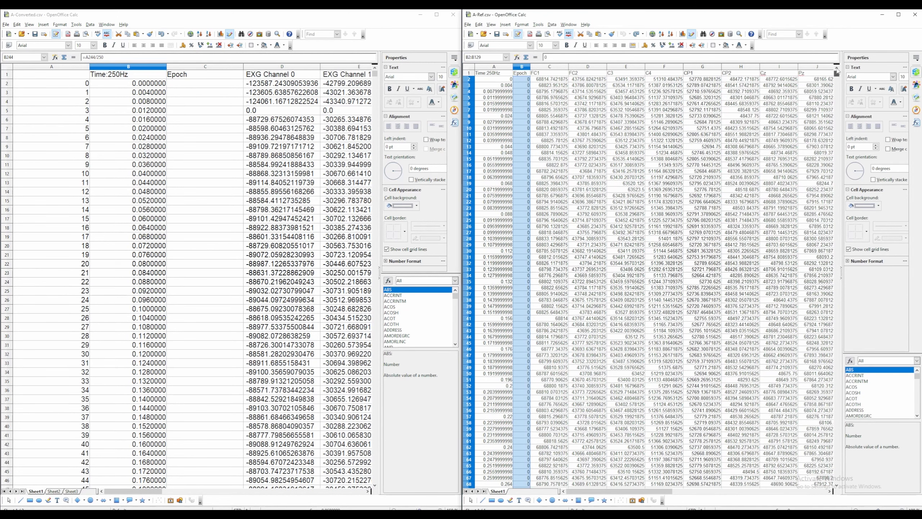
pyautogui.click(185, 82)
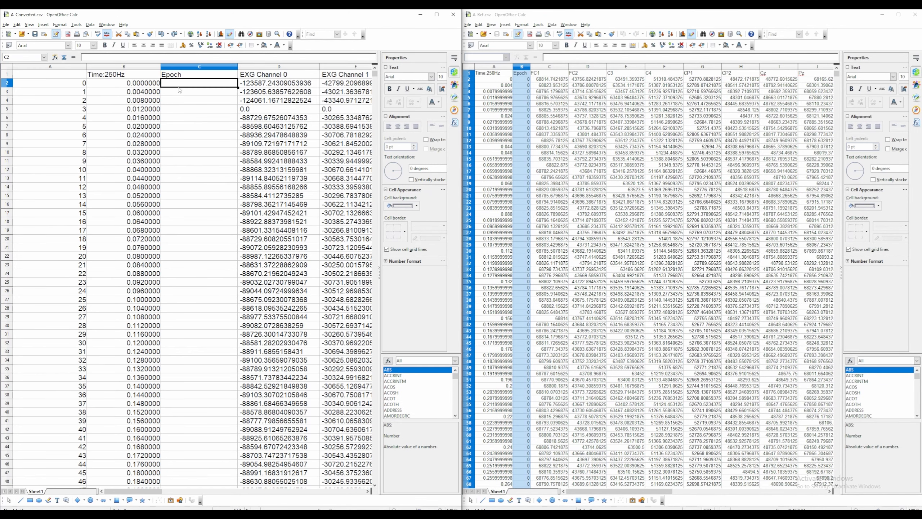
pyautogui.click(81, 85)
pyautogui.click(159, 87)
pyautogui.click(185, 86)
pyautogui.write('=')
pyautogui.click(75, 83)
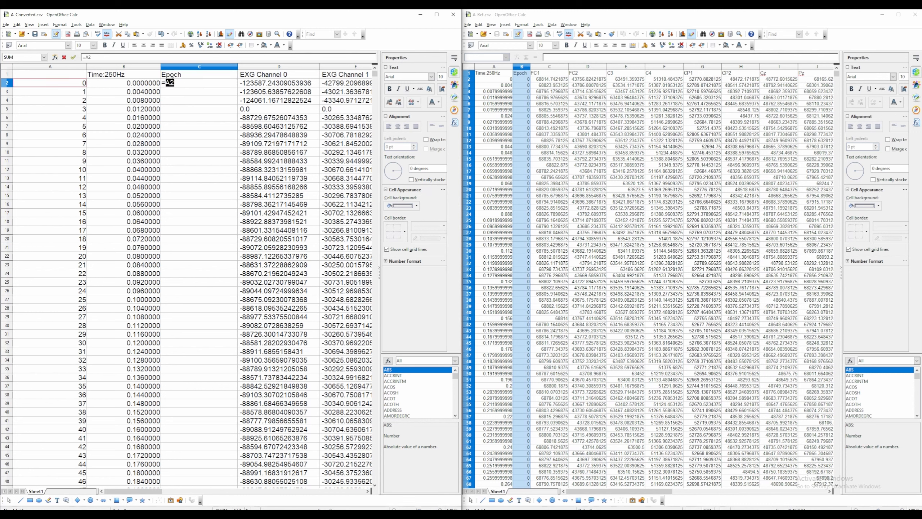
pyautogui.click(186, 84)
pyautogui.write('/32')
pyautogui.click(73, 57)
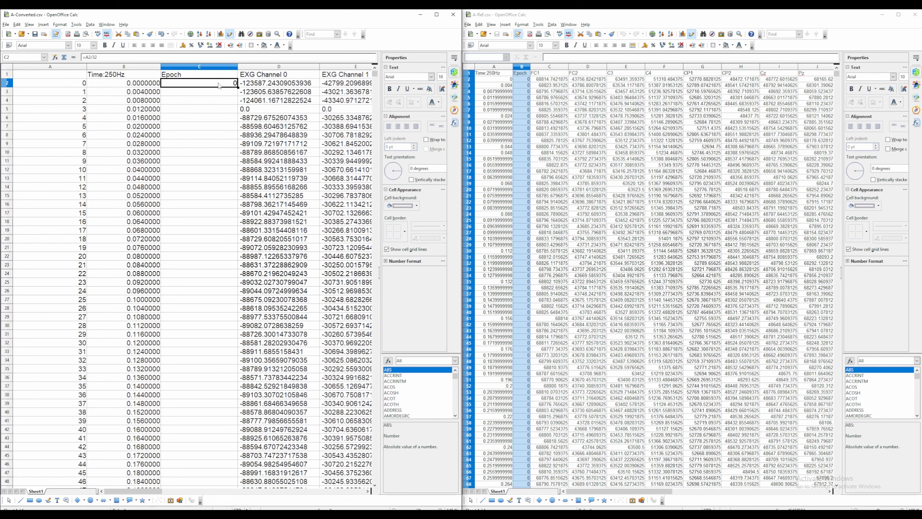
# Try filling the C2 formula down the Epoch column to C20, and undo the fill
pyautogui.moveTo(238, 88); pyautogui.dragTo(236, 242)
pyautogui.hotkey('ctrl', 'z')
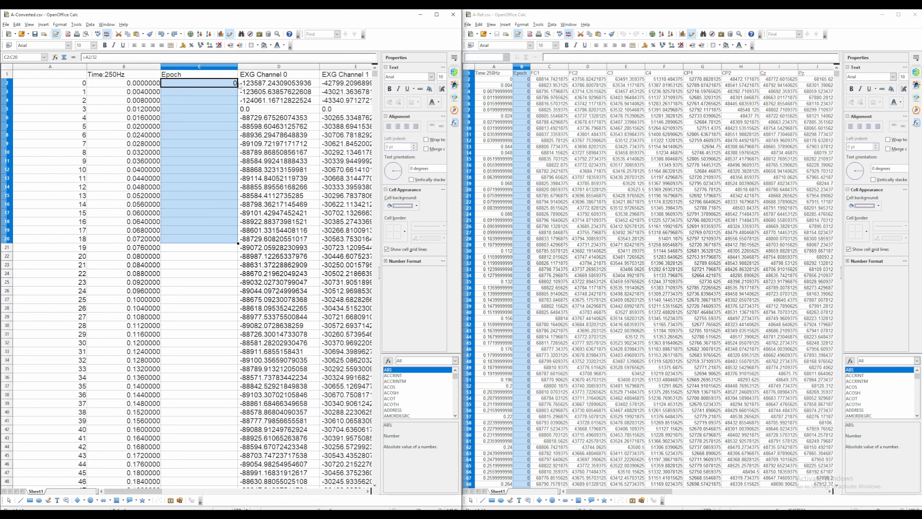
# Fill the =A2/32 formula from C2 down the whole Epoch column of A-Converted.csv
pyautogui.click(235, 86)
pyautogui.doubleClick(238, 87)
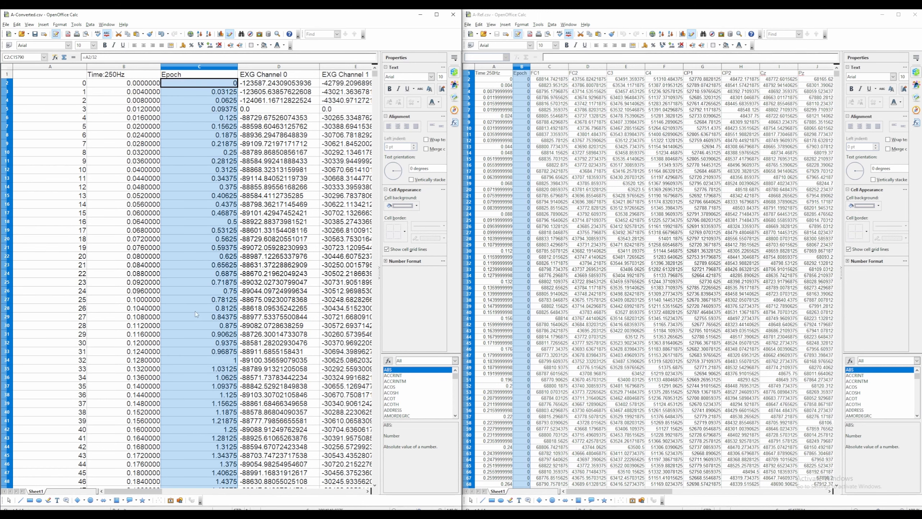
pyautogui.click(214, 250)
pyautogui.click(215, 353)
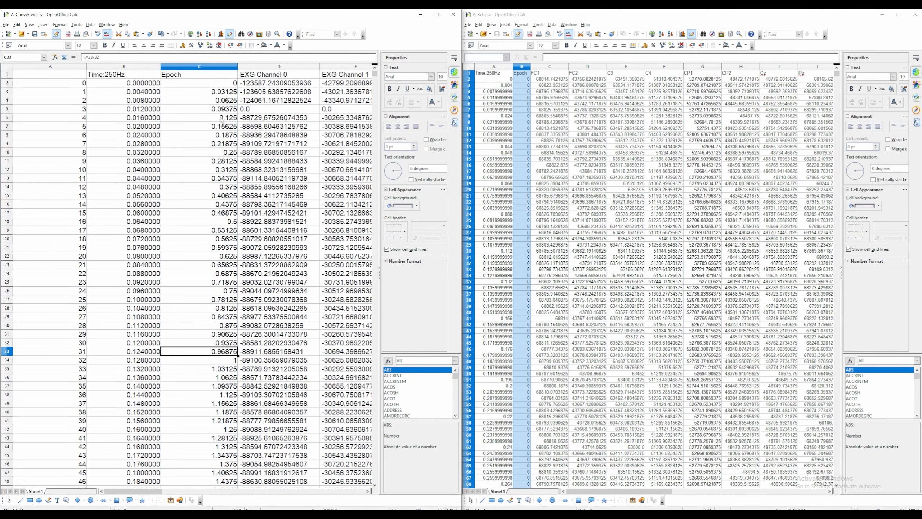
# Examine how the Epoch values in A-Converted.csv progress from sample index 0 to index 32
pyautogui.click(217, 84)
pyautogui.click(215, 92)
pyautogui.click(213, 100)
pyautogui.moveTo(209, 127); pyautogui.dragTo(204, 179)
pyautogui.click(204, 179)
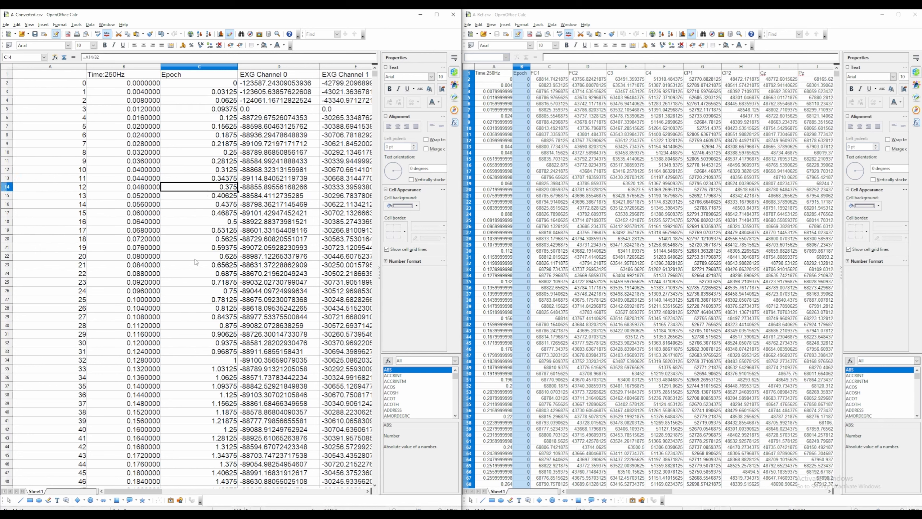
pyautogui.click(205, 353)
pyautogui.click(203, 92)
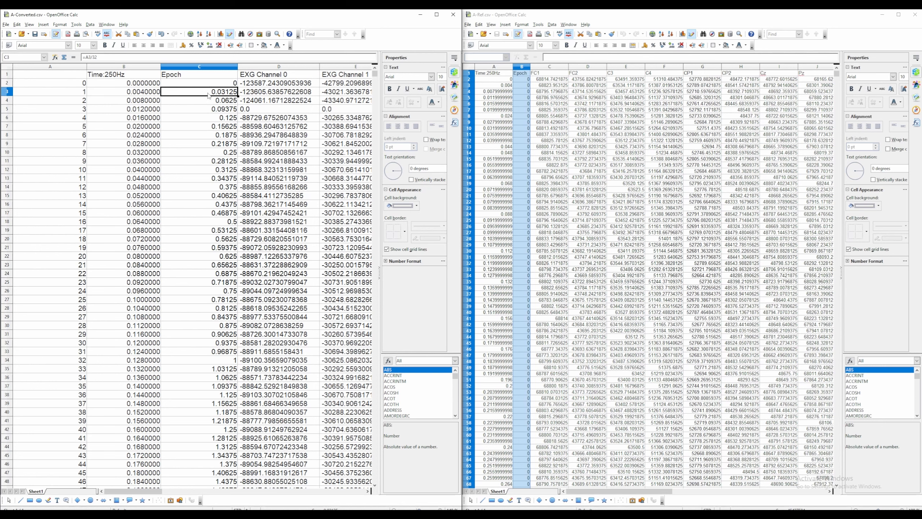
pyautogui.click(185, 352)
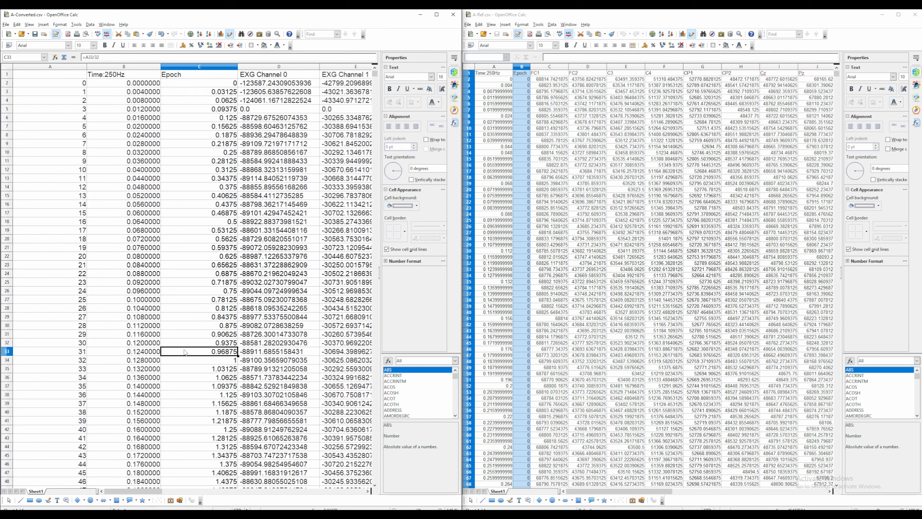
pyautogui.click(54, 354)
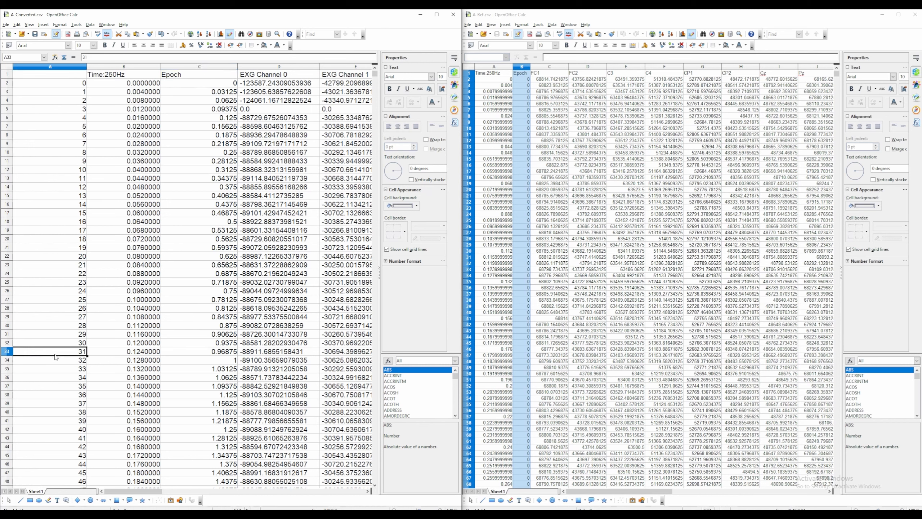
pyautogui.click(63, 84)
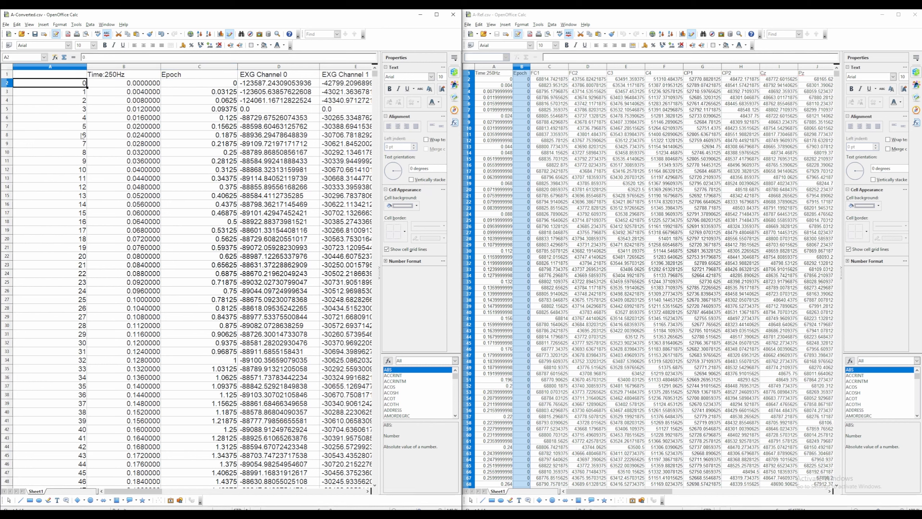
pyautogui.click(220, 352)
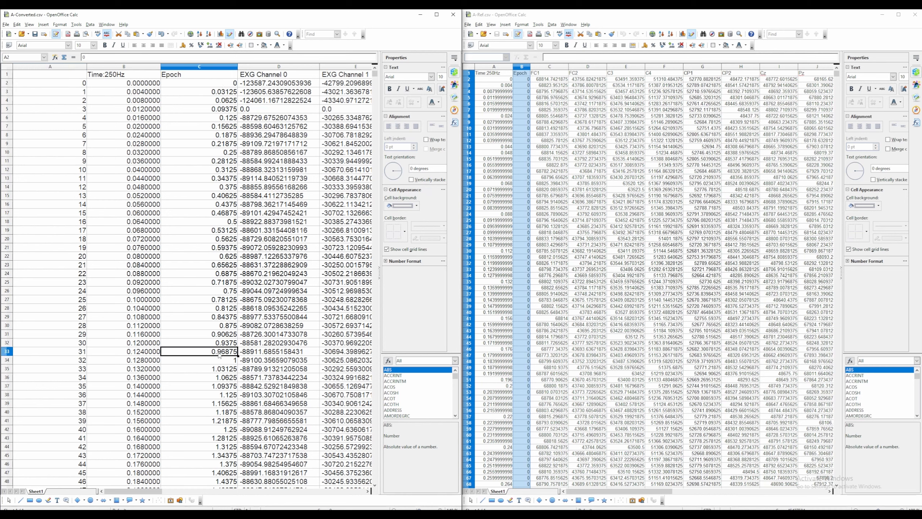
pyautogui.click(219, 360)
pyautogui.click(71, 361)
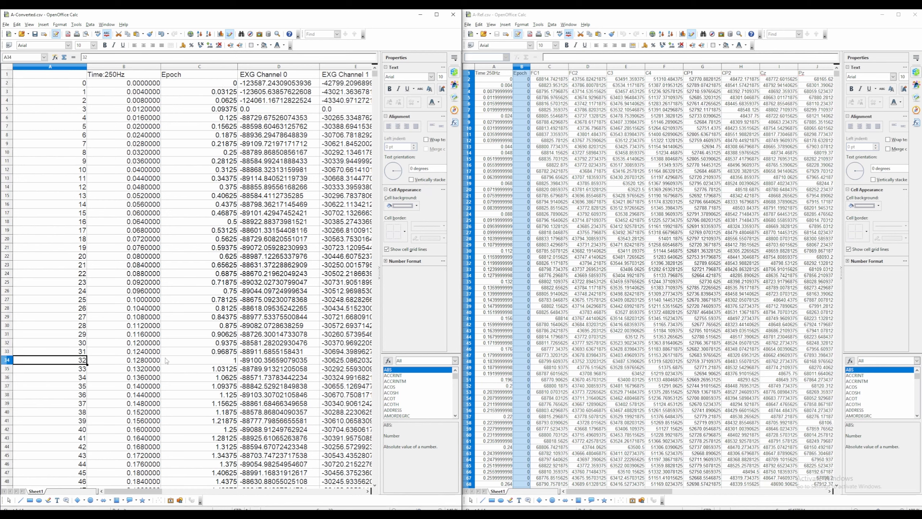
# Examine the rows at sample index 32, 64 and 96 and compare the fractional Epoch values with the Epoch column of A-Ref.csv
pyautogui.click(202, 360)
pyautogui.scroll(-12, 201, 363)
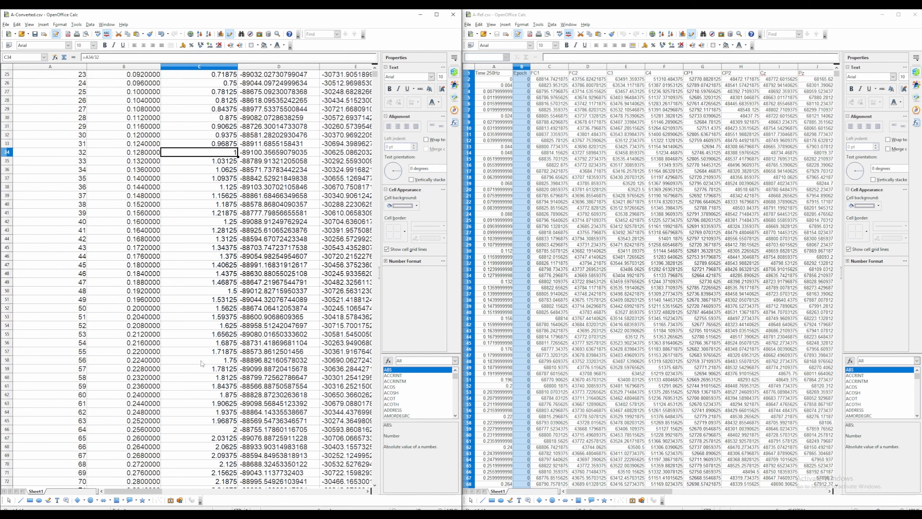
pyautogui.click(213, 325)
pyautogui.scroll(-11, 214, 320)
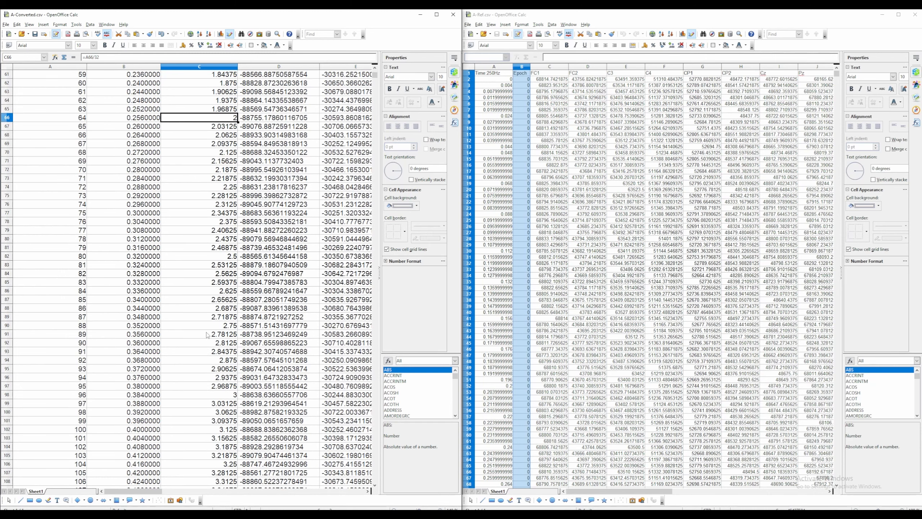
pyautogui.click(214, 316)
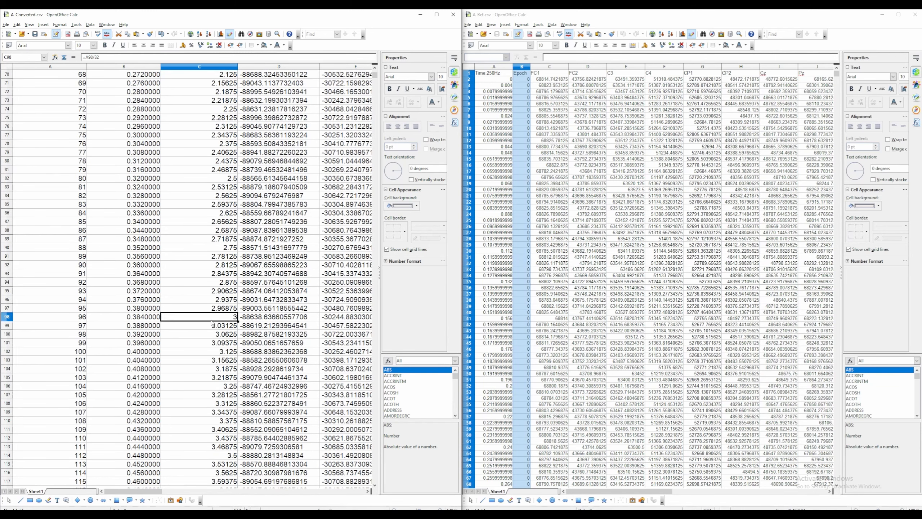
pyautogui.scroll(16, 213, 321)
pyautogui.scroll(7, 214, 280)
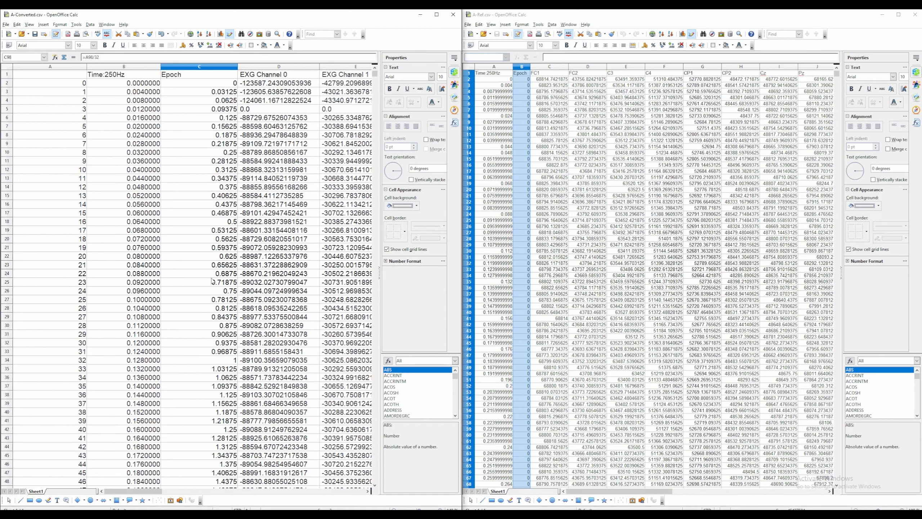
pyautogui.click(215, 94)
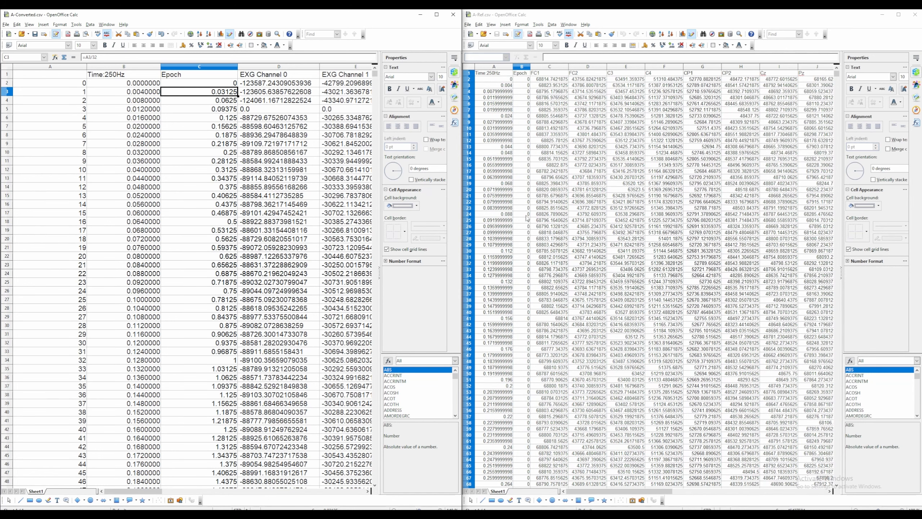
pyautogui.click(522, 116)
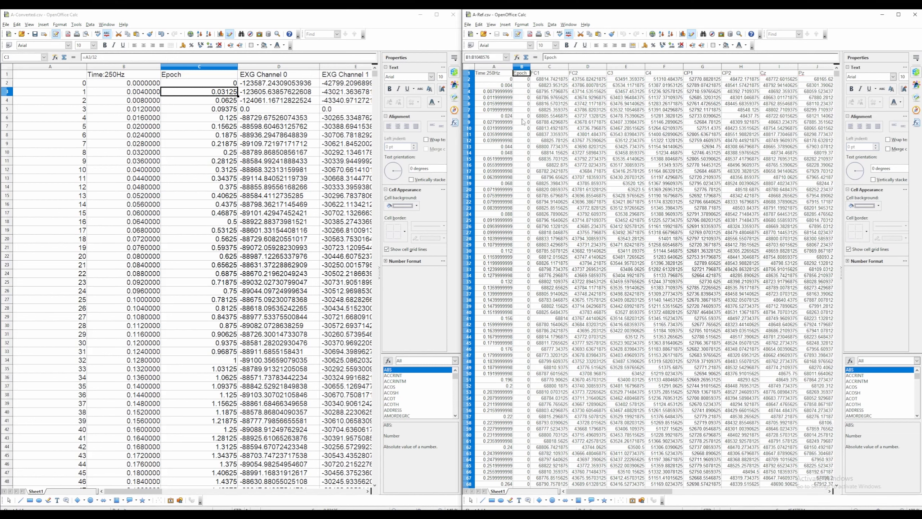
# Undo both the Epoch column fill and the division formula in C2 of A-Converted.csv
pyautogui.click(188, 86)
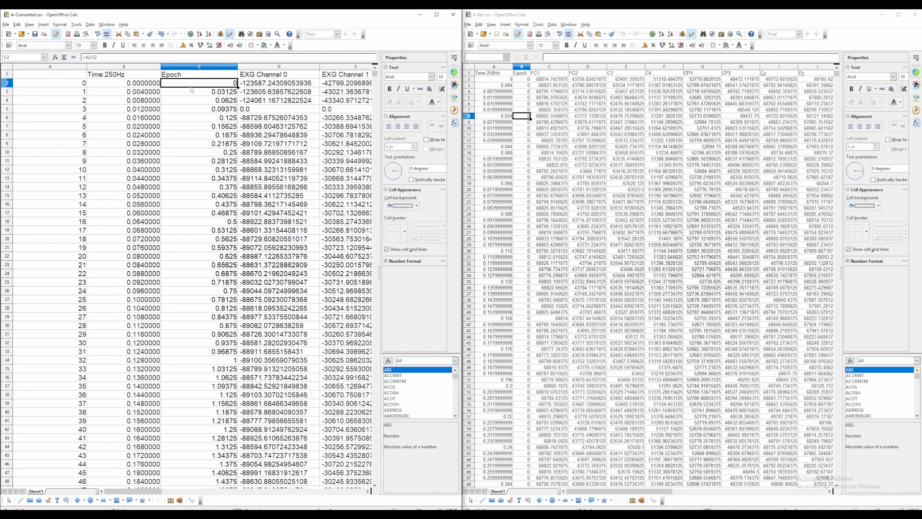
pyautogui.hotkey('ctrl', 'shift', 'Down')
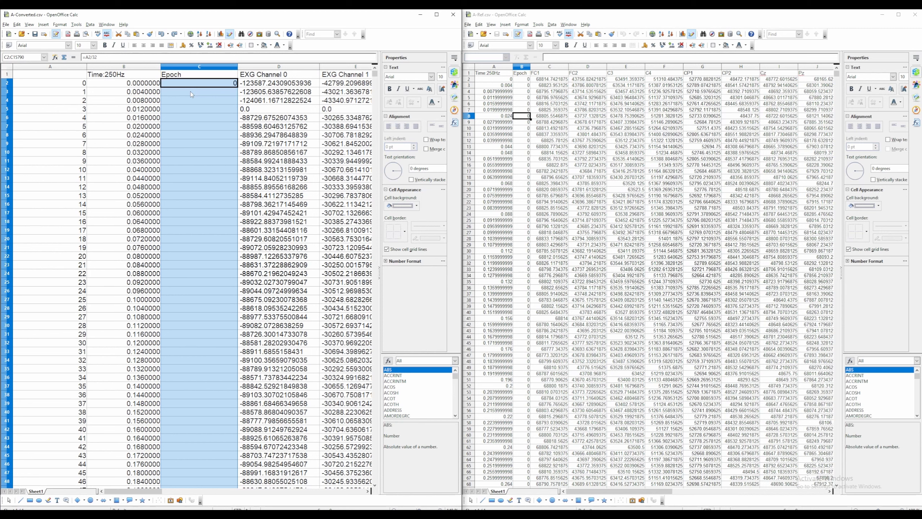
pyautogui.hotkey('ctrl', 'z')
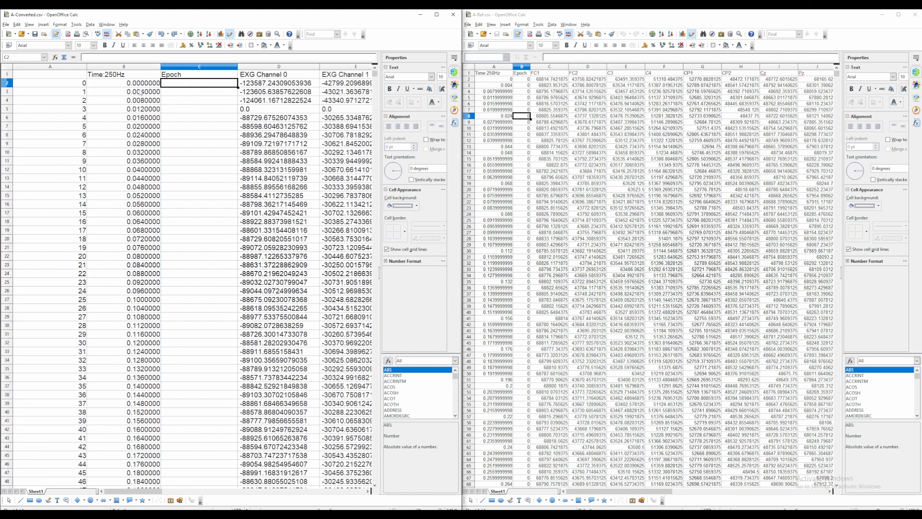
# Highlight the decimal part and the whole-number part of the value in cell D4 under EXG Channel 0, in turn
pyautogui.click(271, 103)
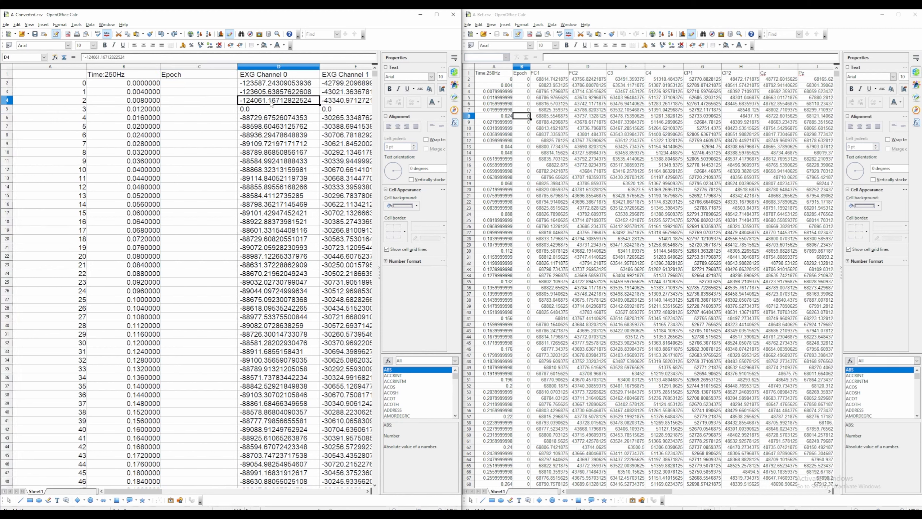
pyautogui.doubleClick(271, 103)
pyautogui.click(267, 100)
pyautogui.moveTo(270, 100); pyautogui.dragTo(318, 101)
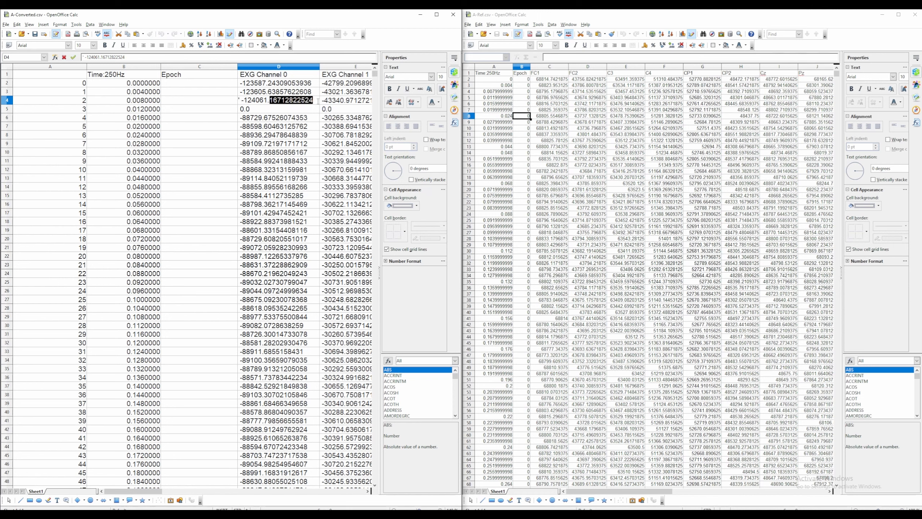
pyautogui.click(271, 100)
pyautogui.moveTo(268, 100); pyautogui.dragTo(239, 100)
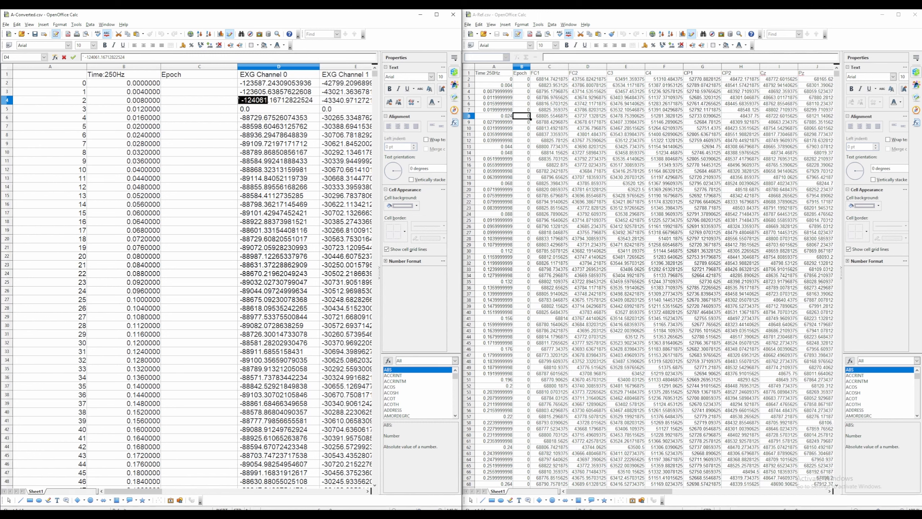
# Insert the QUOTIENT function into cell C2 under the Epoch header of A-Converted.csv
pyautogui.click(186, 85)
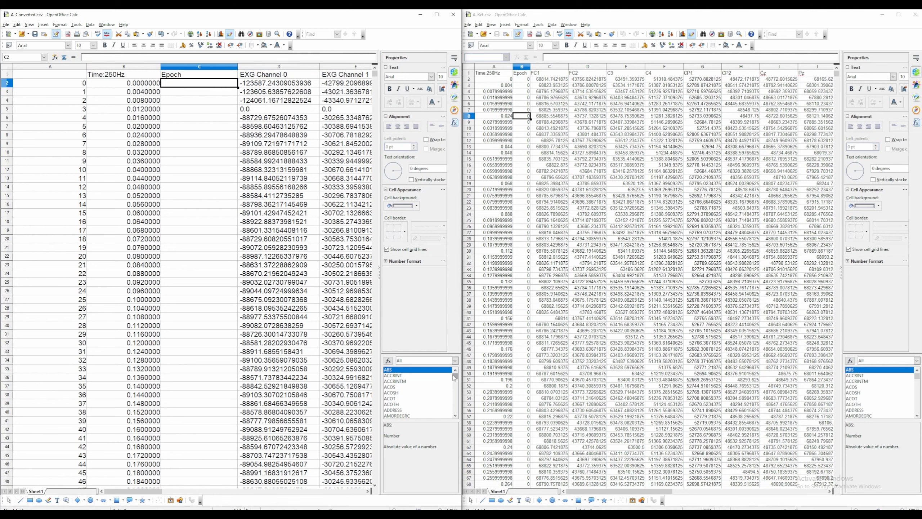
pyautogui.moveTo(456, 376); pyautogui.dragTo(456, 397)
pyautogui.click(428, 395)
pyautogui.press('q')
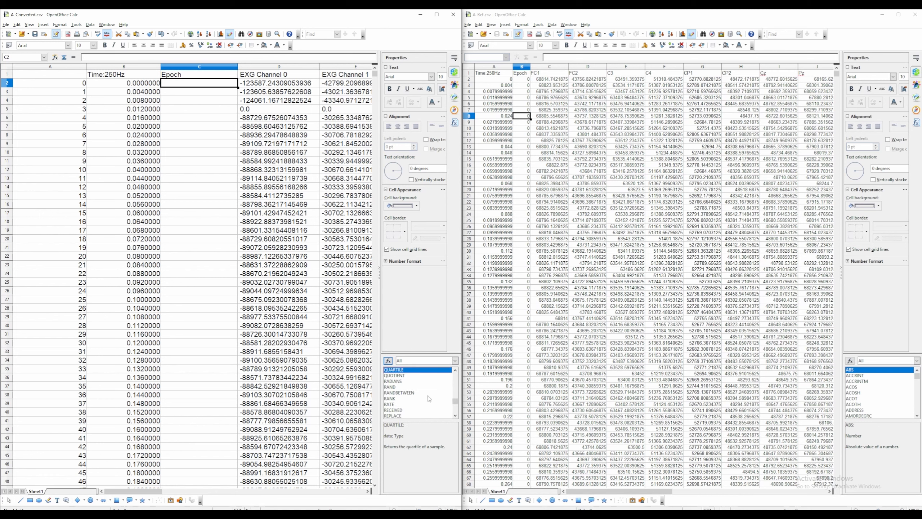
pyautogui.click(404, 375)
pyautogui.doubleClick(404, 378)
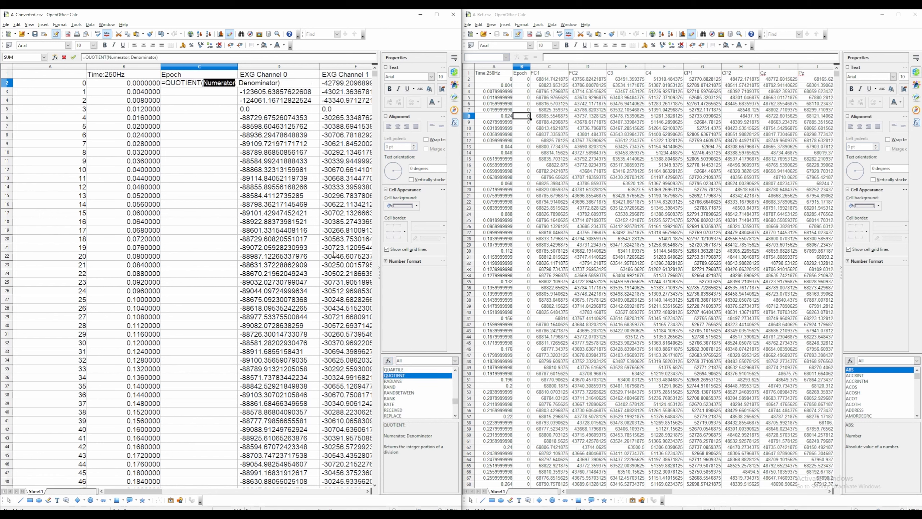
# Complete the C2 formula as =QUOTIENT(A2; 32), using the sample index as numerator and 32 as denominator
pyautogui.click(75, 85)
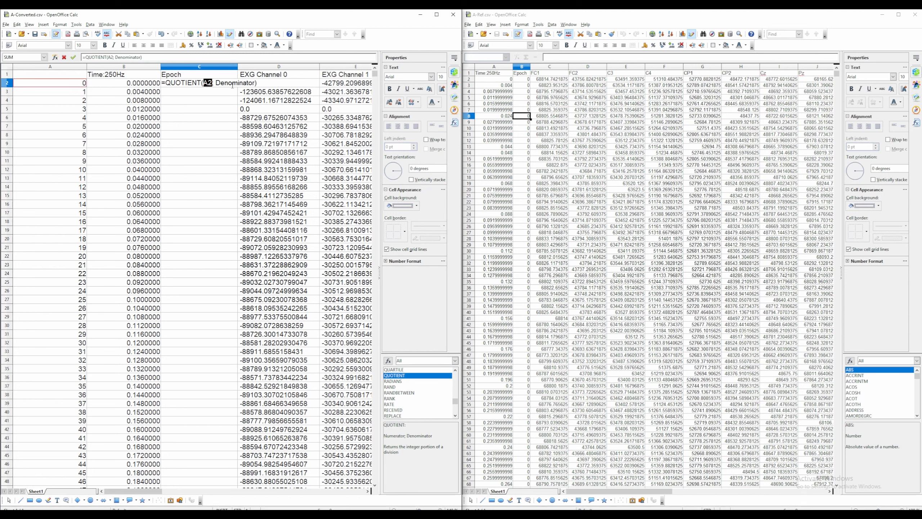
pyautogui.press('Right')
pyautogui.press('Right')
pyautogui.press('Right')
pyautogui.press('Right')
pyautogui.press('Right')
pyautogui.press('Right')
pyautogui.press('Right')
pyautogui.press('Right')
pyautogui.press('Right')
pyautogui.press('Right')
pyautogui.press('Right')
pyautogui.press('Right')
pyautogui.press('Right')
pyautogui.press('Right')
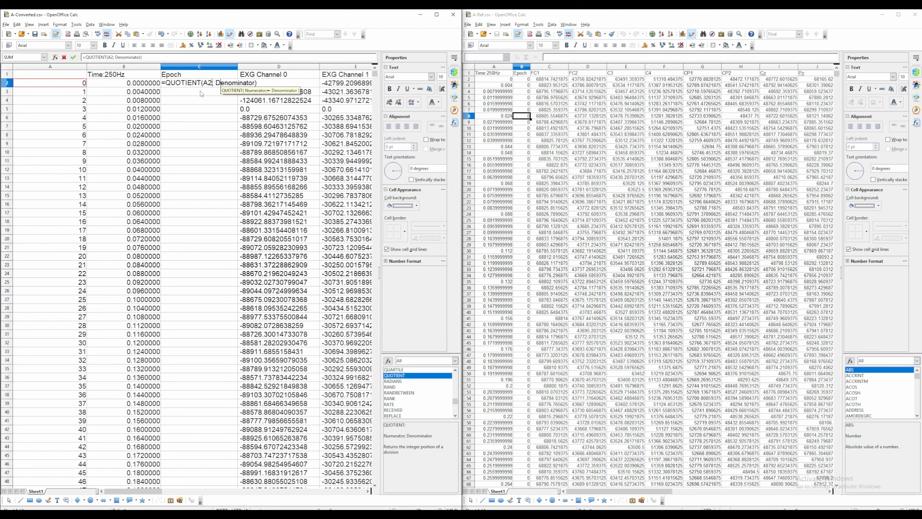
pyautogui.press('BackSpace')
pyautogui.press('BackSpace')
pyautogui.press('BackSpace')
pyautogui.press('BackSpace')
pyautogui.press('BackSpace')
pyautogui.press('BackSpace')
pyautogui.press('BackSpace')
pyautogui.press('BackSpace')
pyautogui.press('BackSpace')
pyautogui.press('BackSpace')
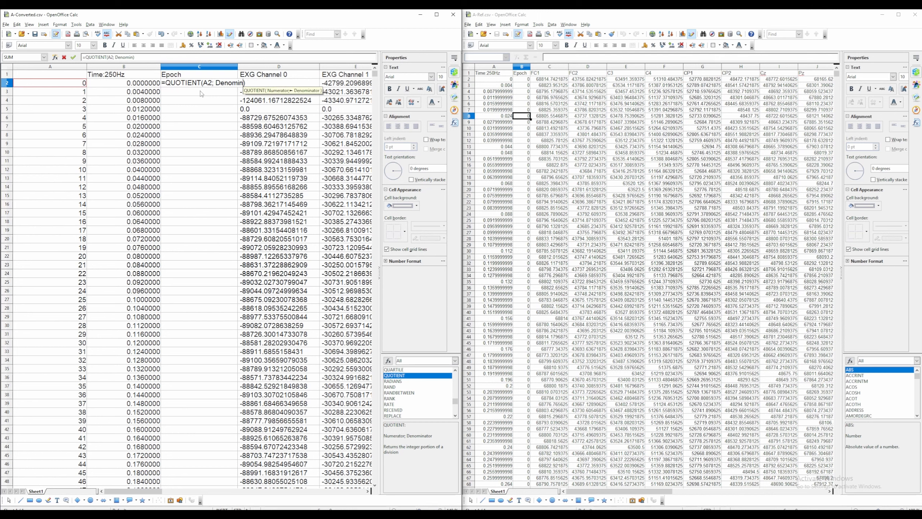
pyautogui.press('BackSpace')
pyautogui.write('32')
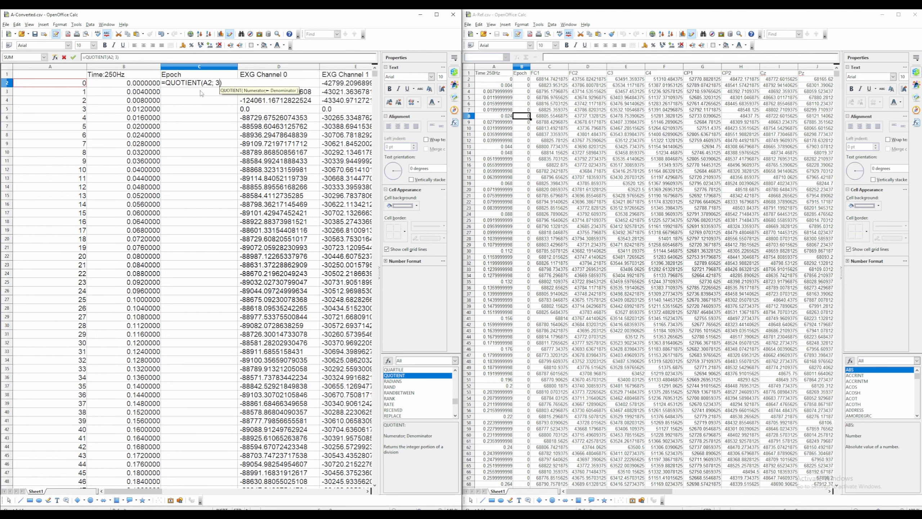
pyautogui.click(74, 57)
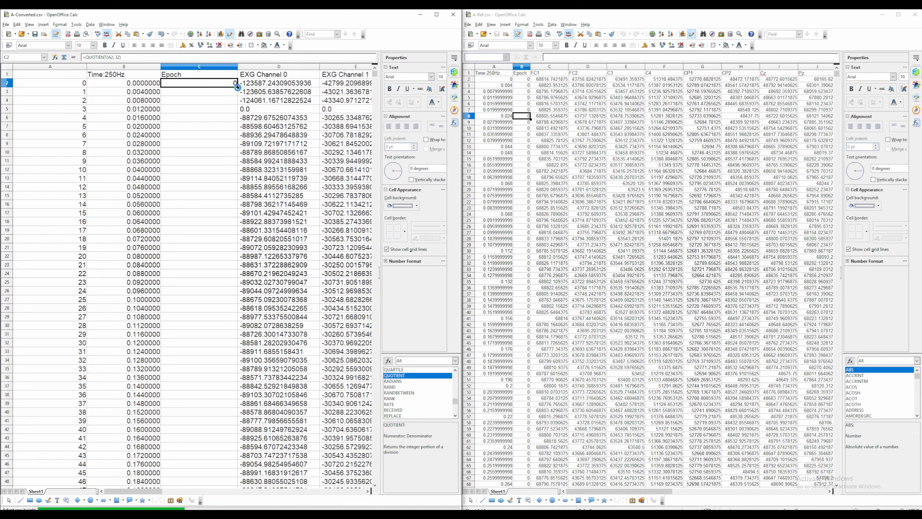
# Fill the QUOTIENT formula from C2 down the whole Epoch column of A-Converted.csv
pyautogui.doubleClick(237, 87)
pyautogui.scroll(-1, 217, 216)
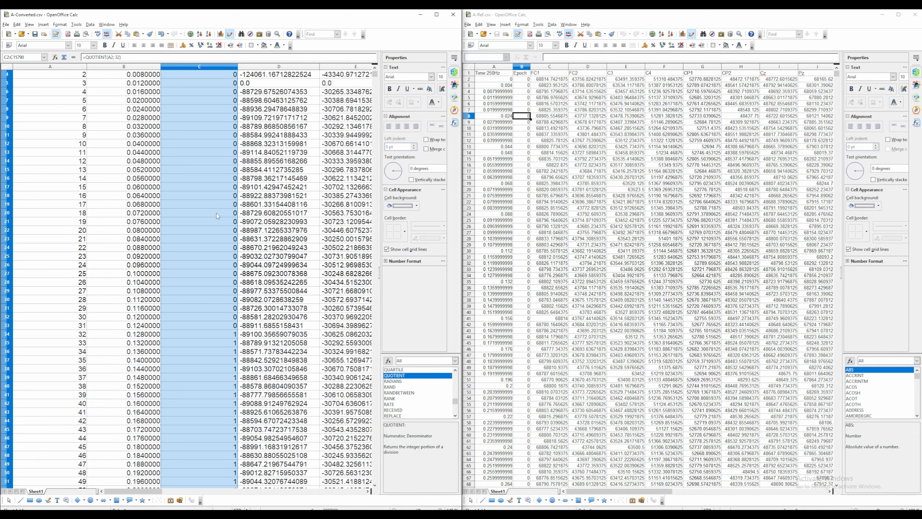
pyautogui.click(216, 323)
pyautogui.scroll(1, 214, 325)
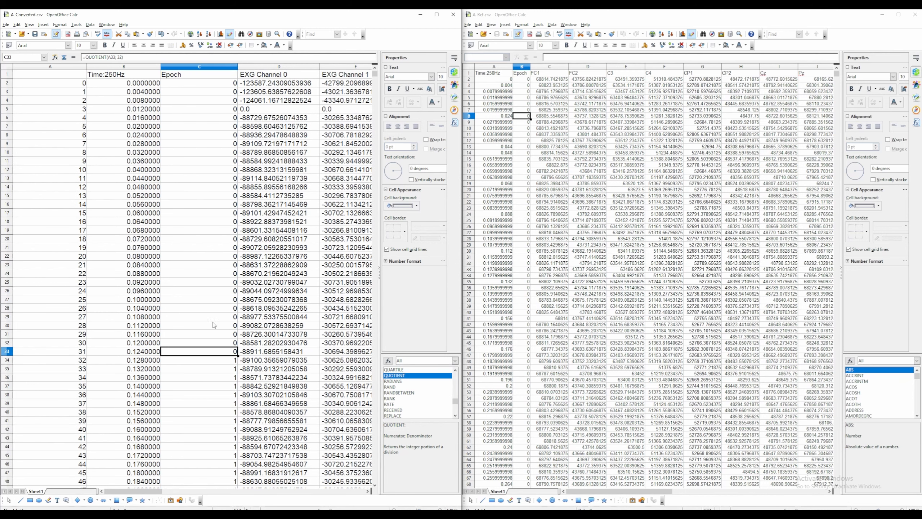
# Examine the filled Epoch column of A-Converted.csv for where the epoch number changes relative to the sample index
pyautogui.click(215, 88)
pyautogui.click(205, 353)
pyautogui.click(200, 361)
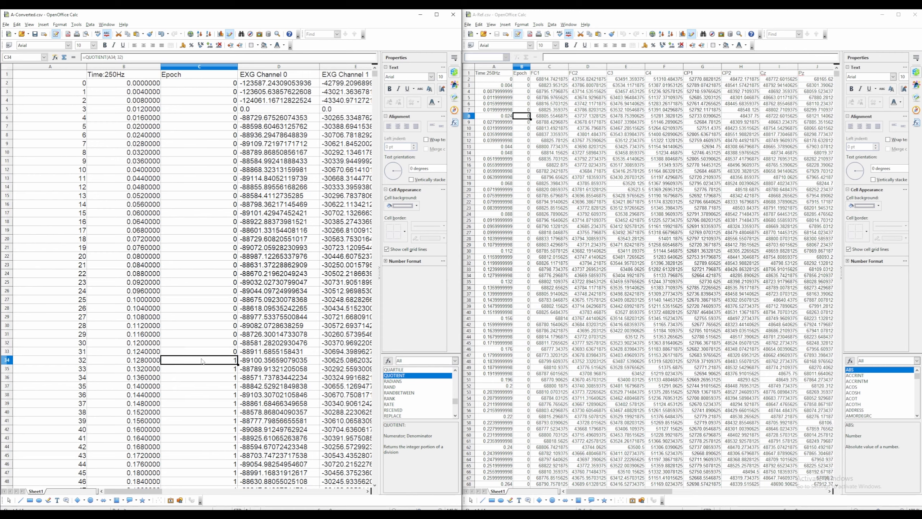
pyautogui.scroll(-9, 202, 362)
pyautogui.scroll(-3, 202, 362)
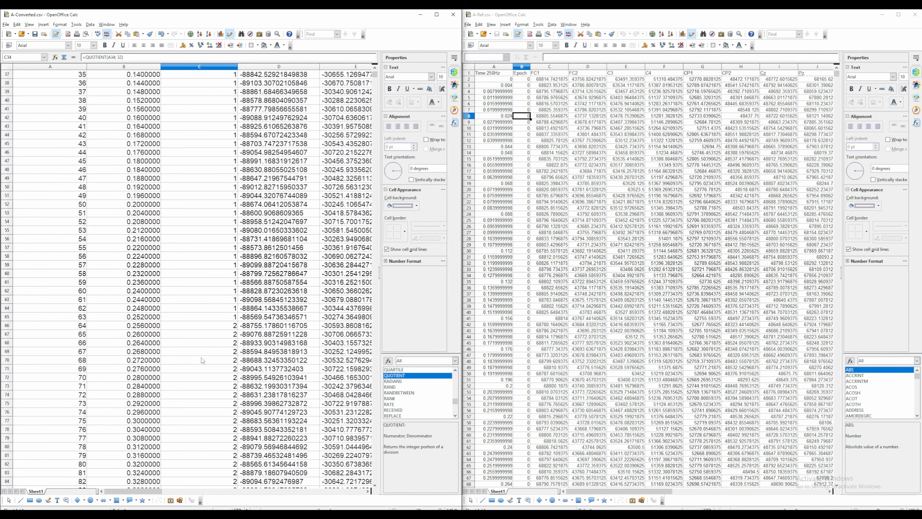
pyautogui.click(197, 318)
pyautogui.scroll(-1, 196, 318)
pyautogui.click(200, 299)
pyautogui.scroll(-10, 198, 301)
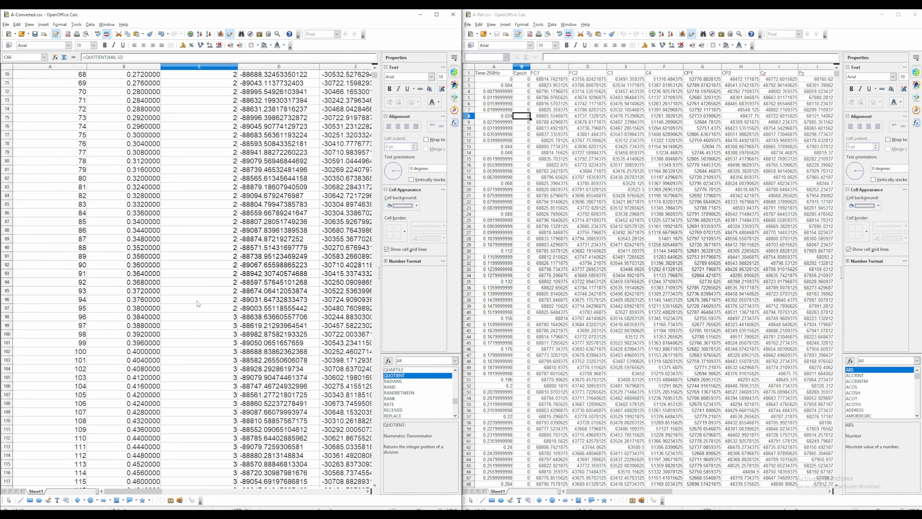
pyautogui.click(198, 304)
pyautogui.scroll(-20, 198, 305)
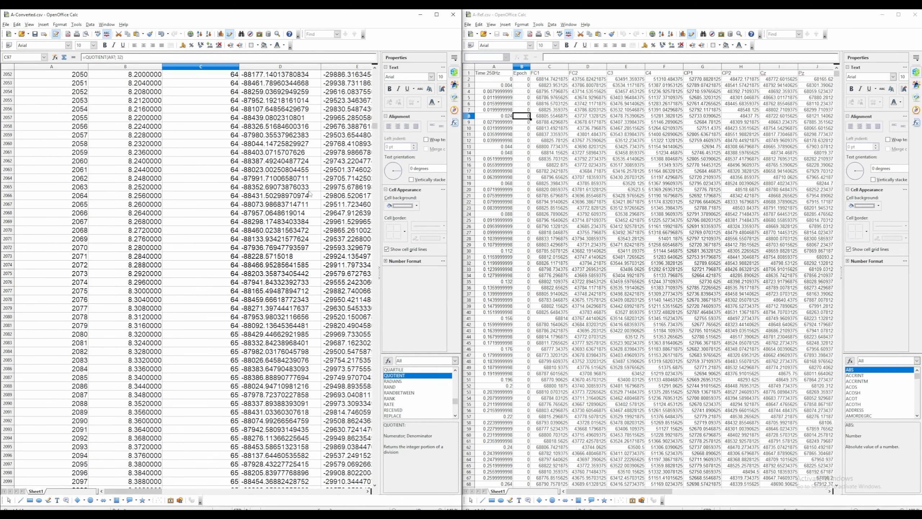
# Examine the end of the Epoch column in A-Converted.csv, comparing the rows of the final epoch with those of the one before
pyautogui.click(214, 265)
pyautogui.hotkey('ctrl', 'Down')
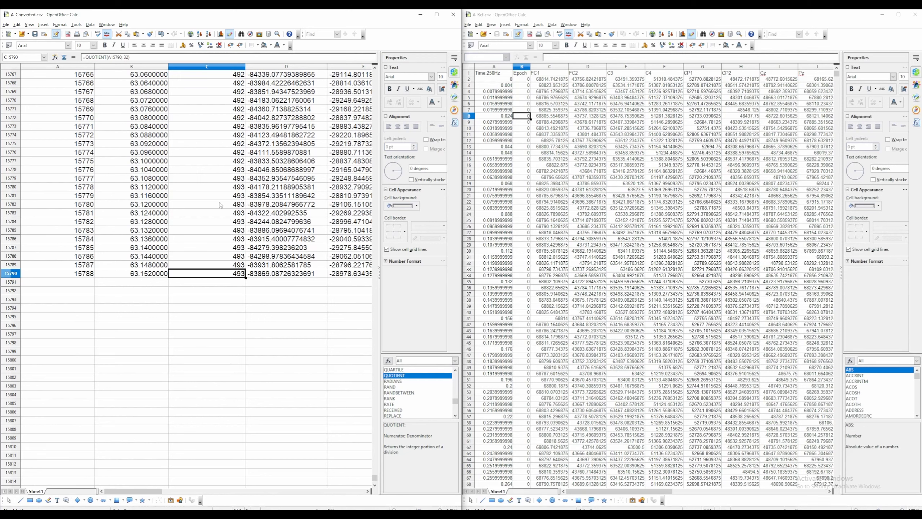
pyautogui.click(233, 171)
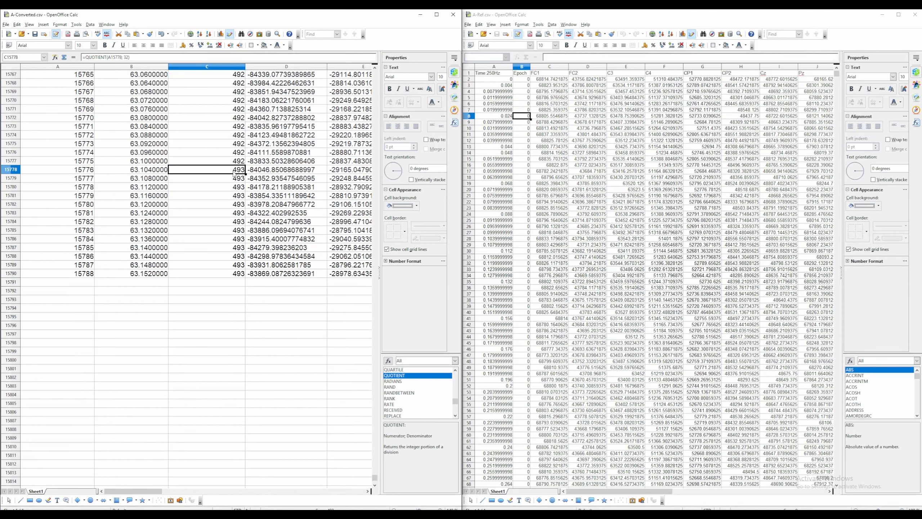
pyautogui.click(231, 276)
pyautogui.click(232, 172)
pyautogui.click(221, 273)
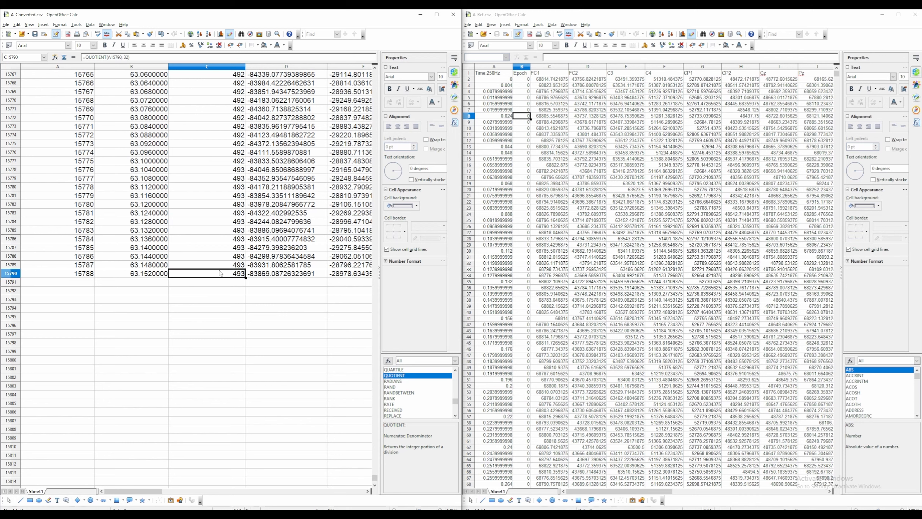
pyautogui.click(231, 170)
pyautogui.click(196, 276)
pyautogui.click(222, 178)
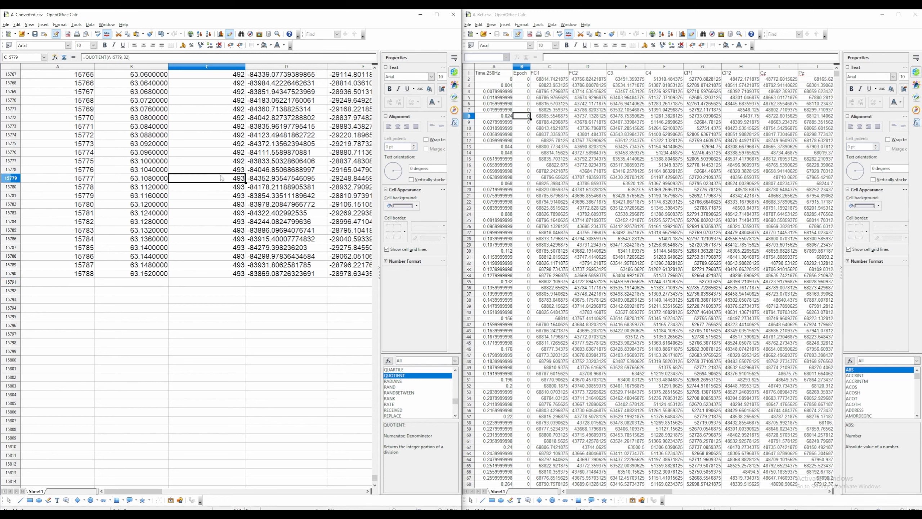
pyautogui.click(221, 274)
pyautogui.click(223, 178)
pyautogui.click(217, 104)
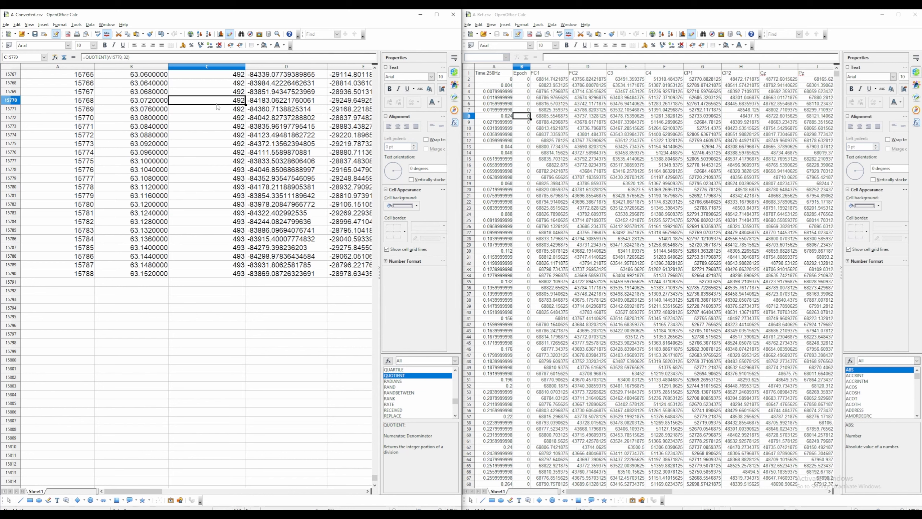
pyautogui.click(159, 104)
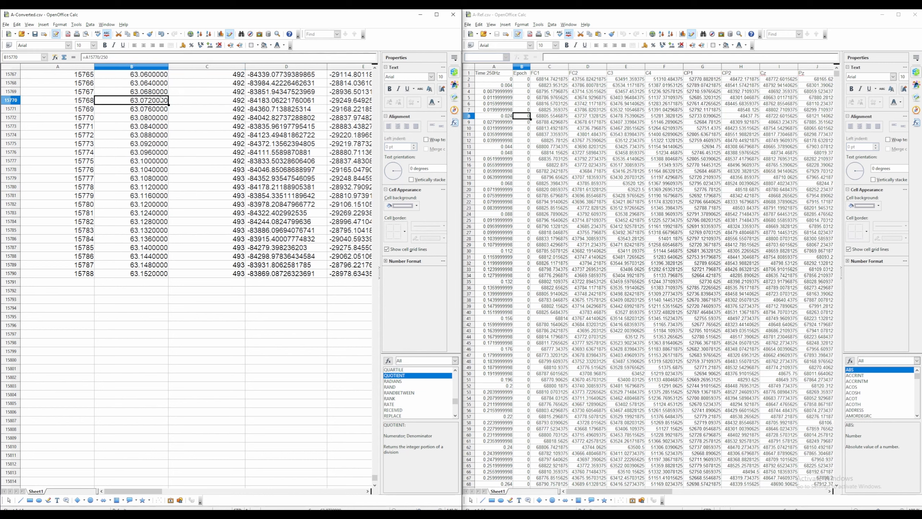
pyautogui.scroll(11, 216, 127)
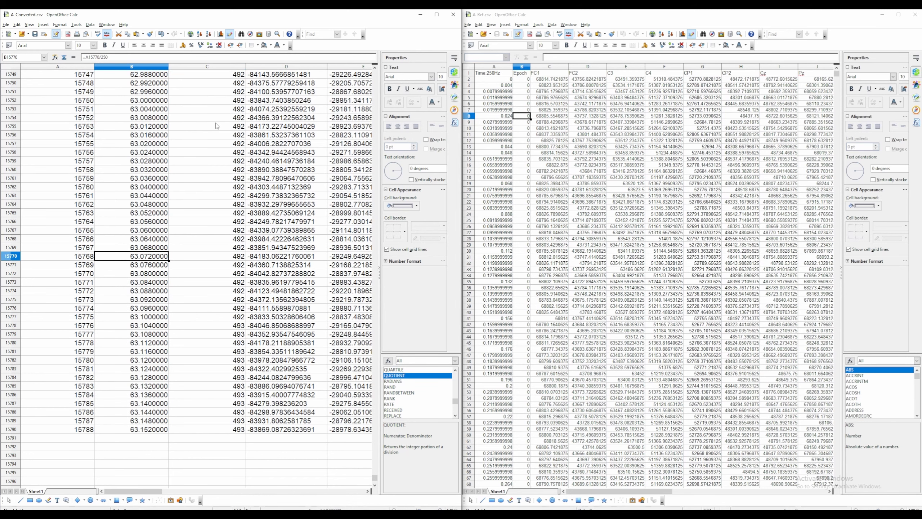
pyautogui.click(215, 127)
pyautogui.click(126, 92)
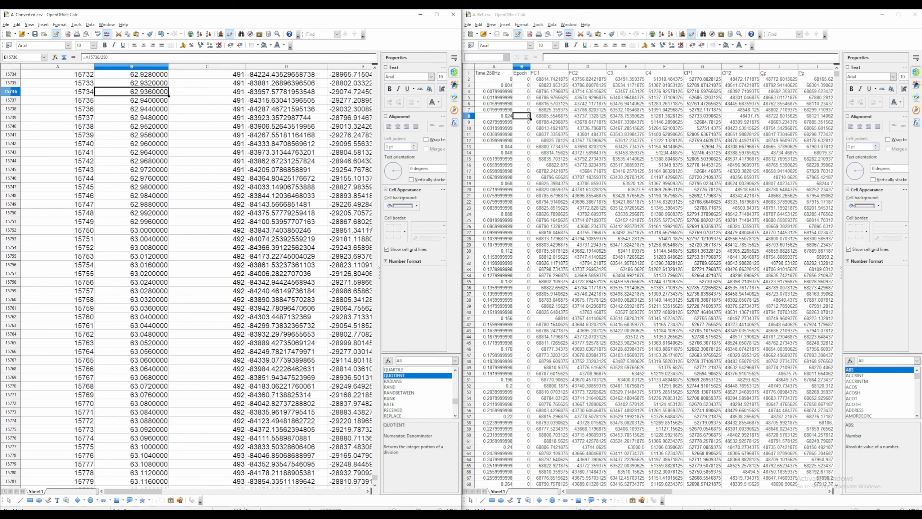
# Return to the first rows of A-Converted.csv and save the file with its filled Time:250Hz and Epoch columns
pyautogui.moveTo(374, 478); pyautogui.dragTo(374, 72)
pyautogui.click(50, 67)
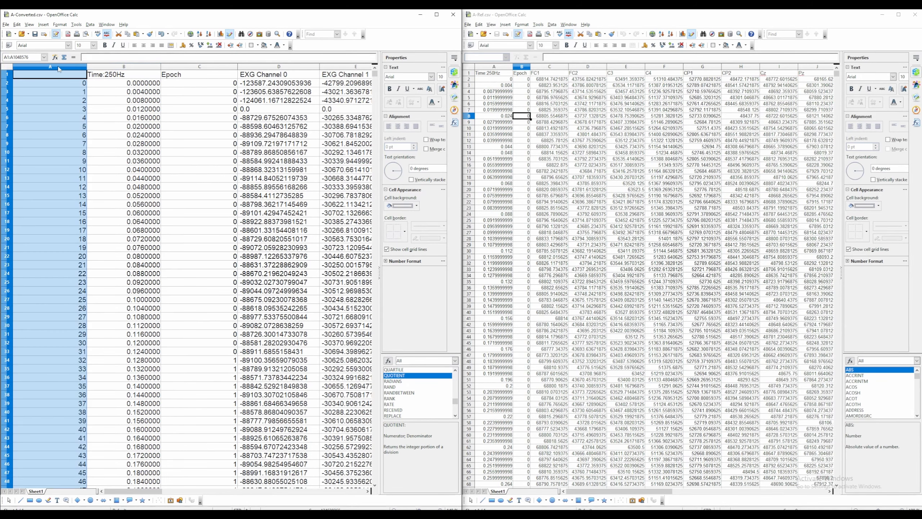
pyautogui.click(55, 91)
pyautogui.click(135, 99)
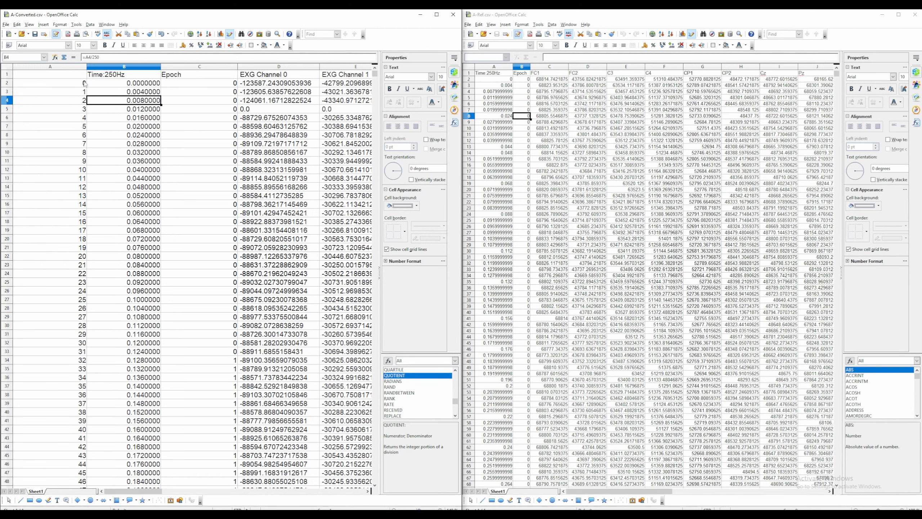
pyautogui.click(6, 25)
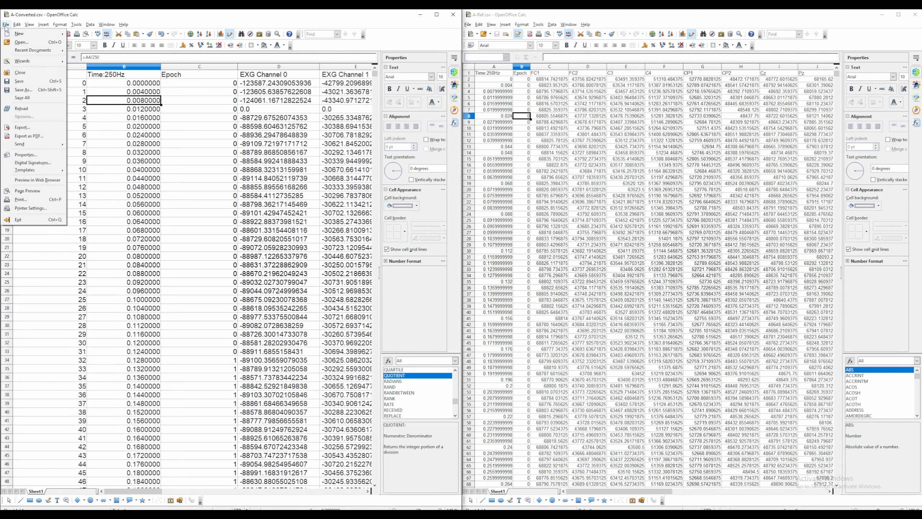
pyautogui.click(33, 83)
pyautogui.click(199, 100)
# Open A-Converted.csv from the EEG To Be Converted folder in Visual Studio Code and inspect its saved columns as text
pyautogui.click(145, 514)
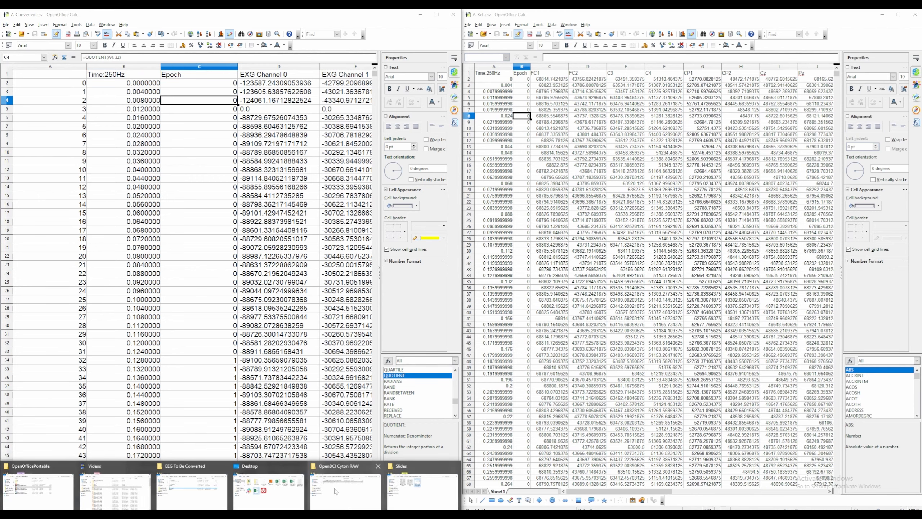
pyautogui.click(192, 491)
pyautogui.click(438, 196)
pyautogui.rightClick(439, 197)
pyautogui.moveTo(489, 265)
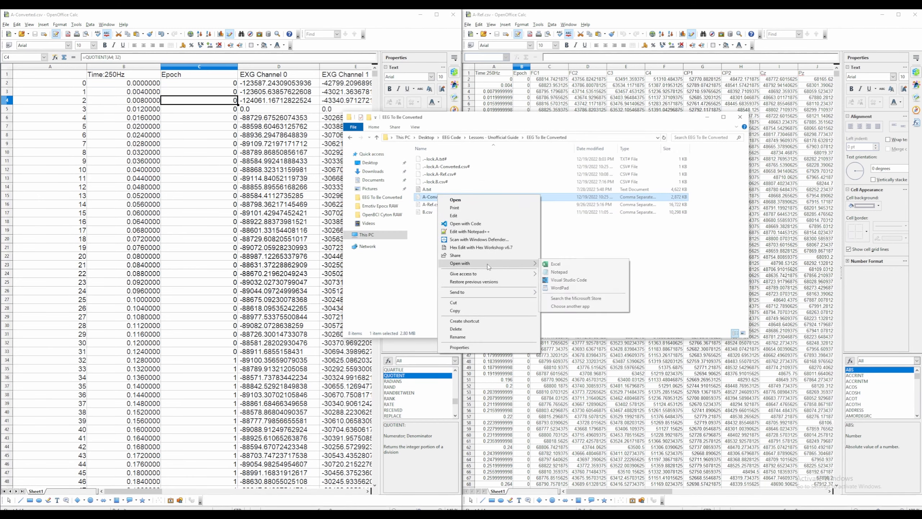
pyautogui.click(564, 280)
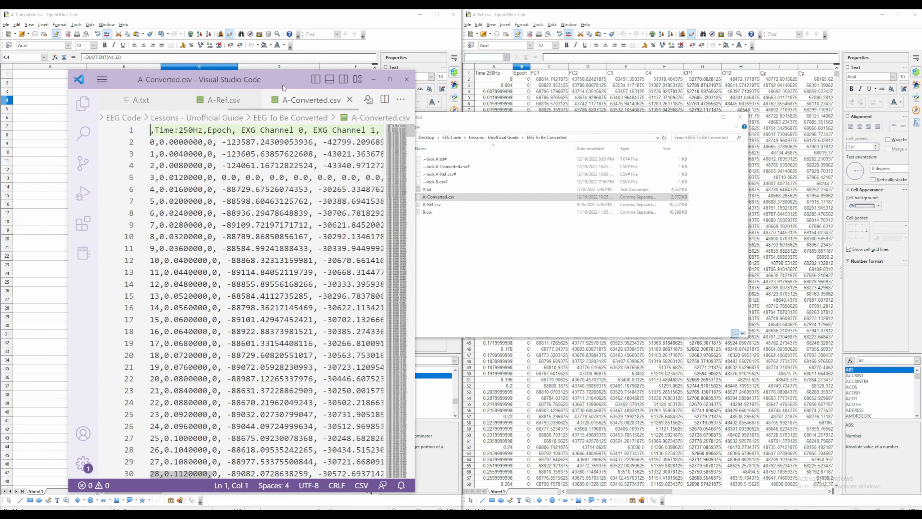
pyautogui.click(390, 80)
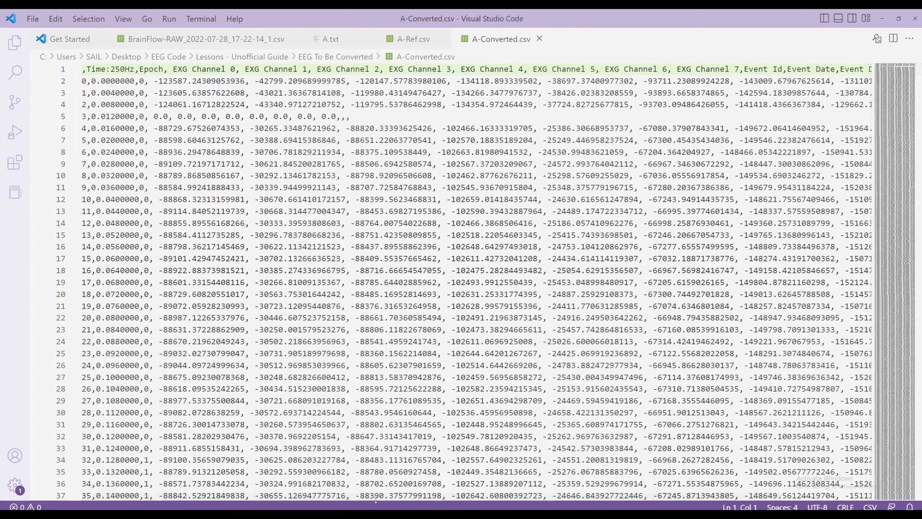
pyautogui.moveTo(375, 497); pyautogui.dragTo(443, 507)
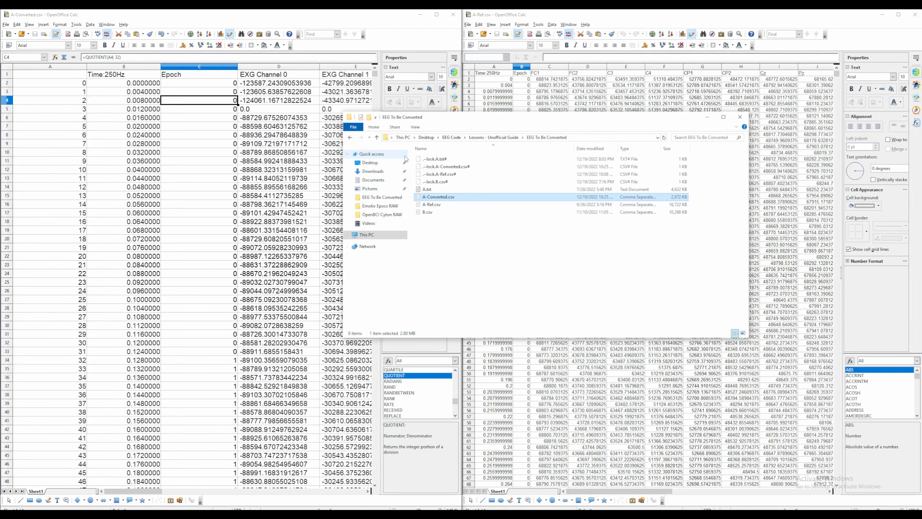
# Close A-Converted.csv in OpenOffice Calc and reopen it from the recent documents as comma-separated text
pyautogui.click(453, 15)
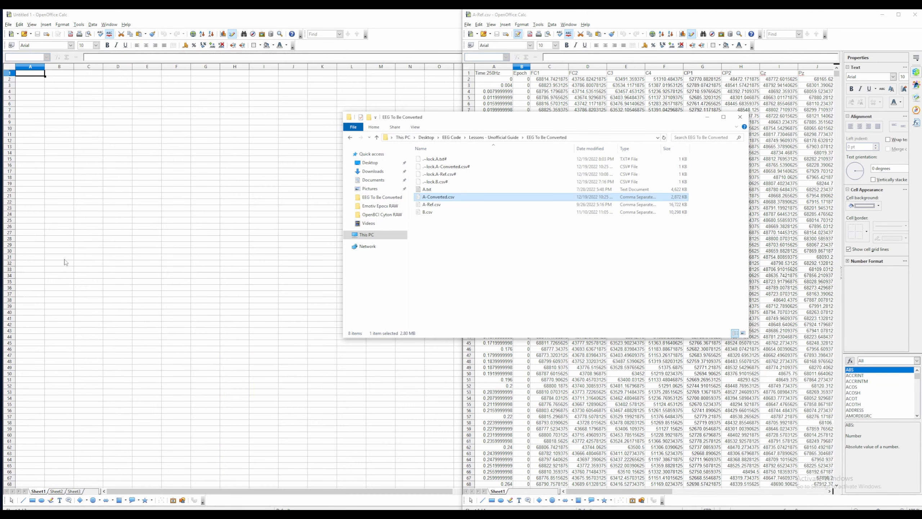
pyautogui.click(8, 25)
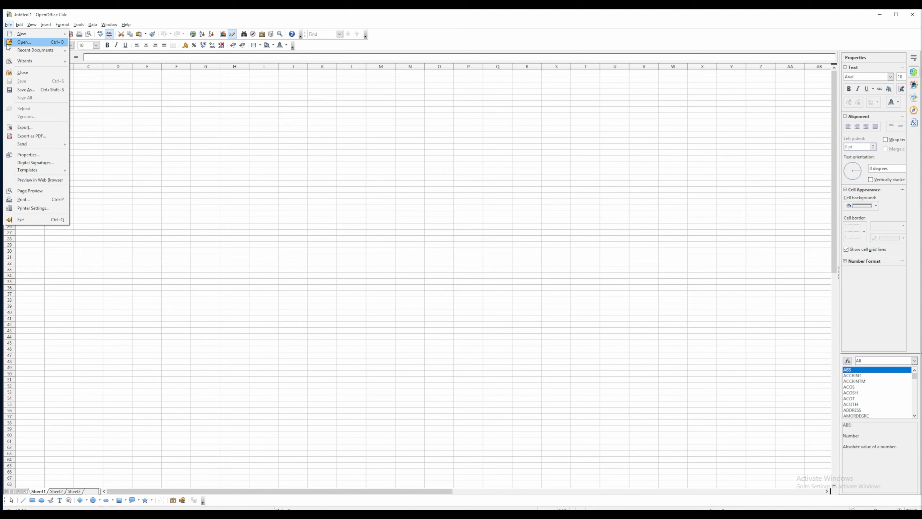
pyautogui.moveTo(50, 53)
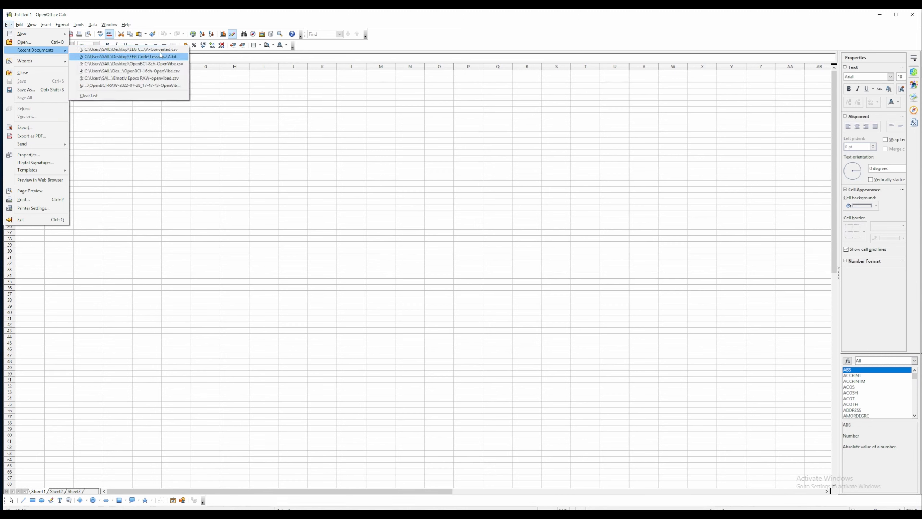
pyautogui.click(94, 55)
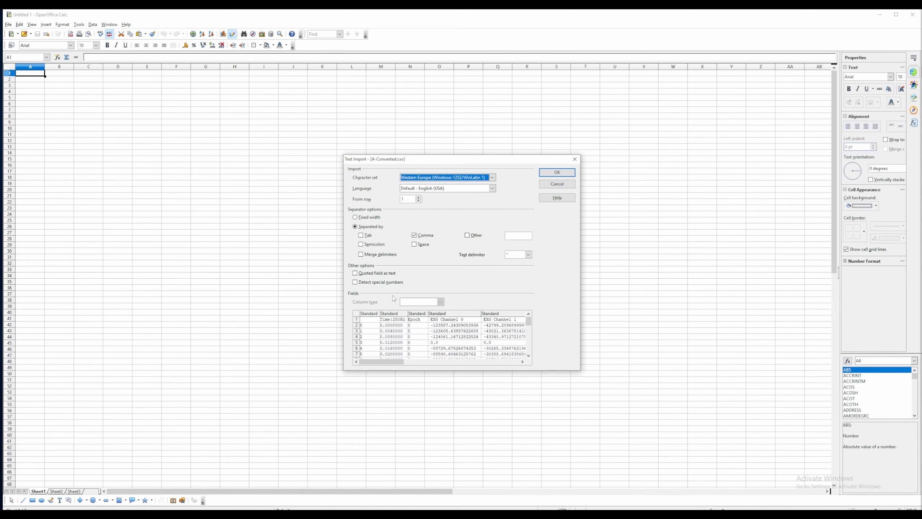
pyautogui.click(546, 175)
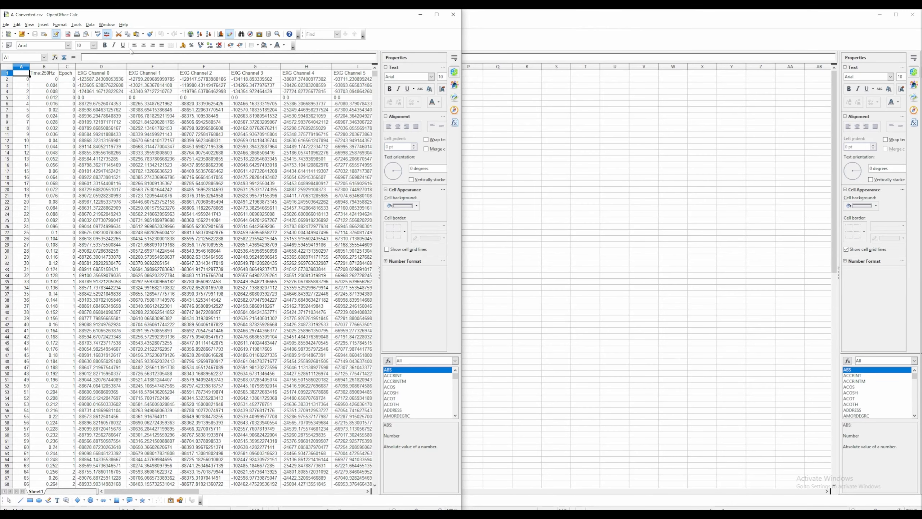
# Delete the entire unnamed sample-index column A from A-Converted.csv, making Time:250Hz the first column
pyautogui.click(22, 68)
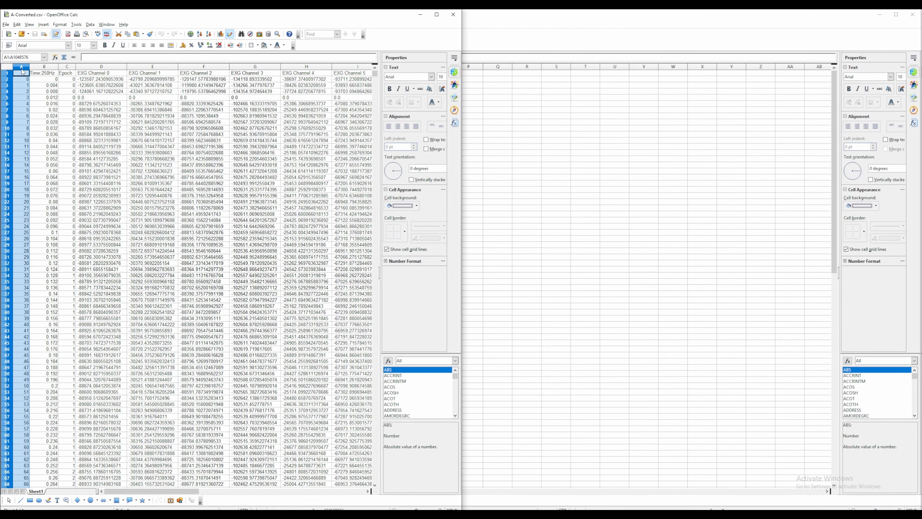
pyautogui.press('Delete')
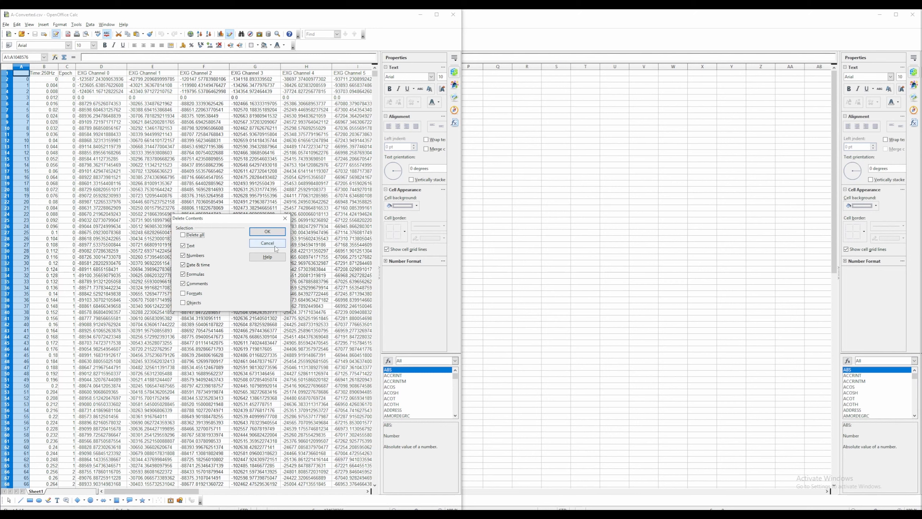
pyautogui.click(268, 242)
pyautogui.rightClick(21, 75)
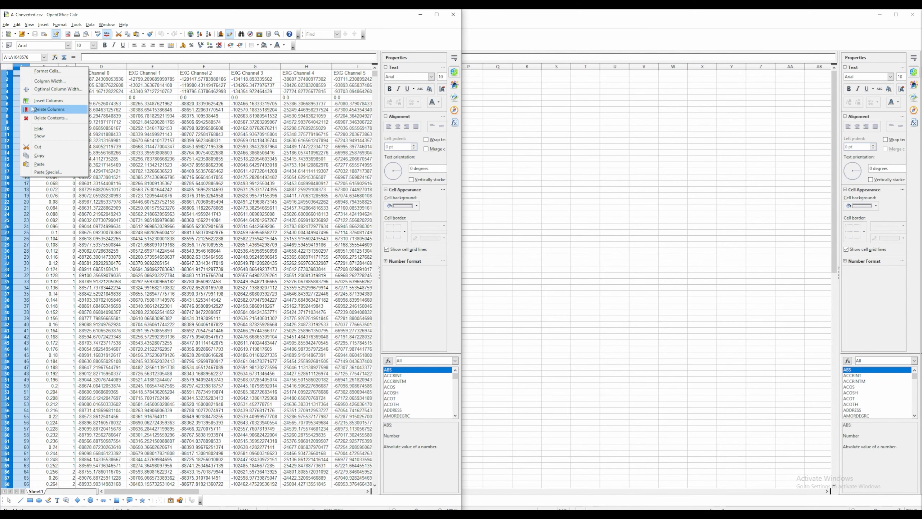
pyautogui.click(49, 109)
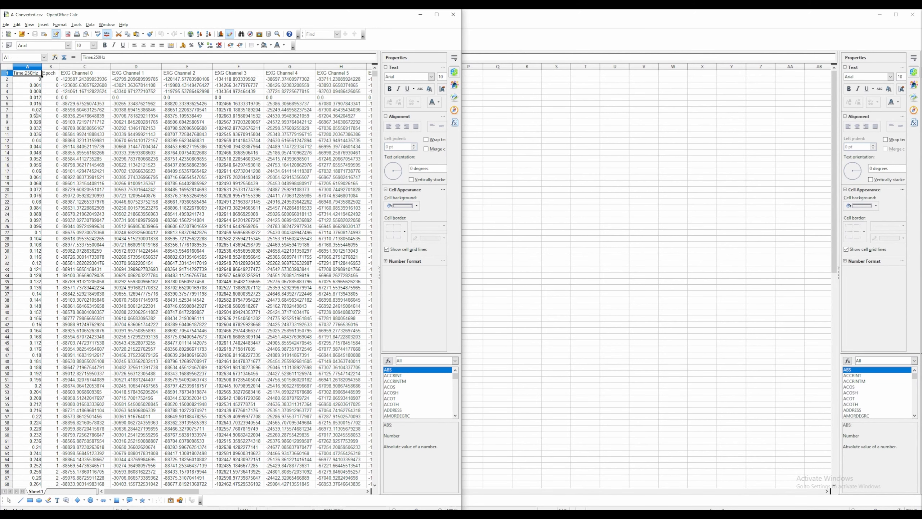
# Look over the remaining columns of A-Converted.csv and save the file without the sample-index column
pyautogui.click(259, 80)
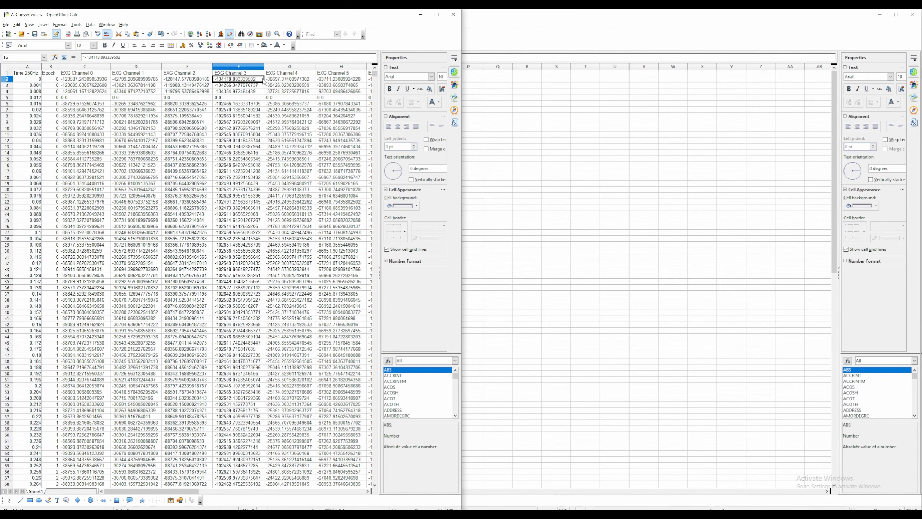
pyautogui.moveTo(140, 492); pyautogui.dragTo(91, 254)
pyautogui.click(5, 24)
pyautogui.click(19, 81)
# Switch to OpenViBE Designer and set the CSV File Reader's filename to A-Converted.csv in the EEG To Be Converted folder
pyautogui.click(341, 514)
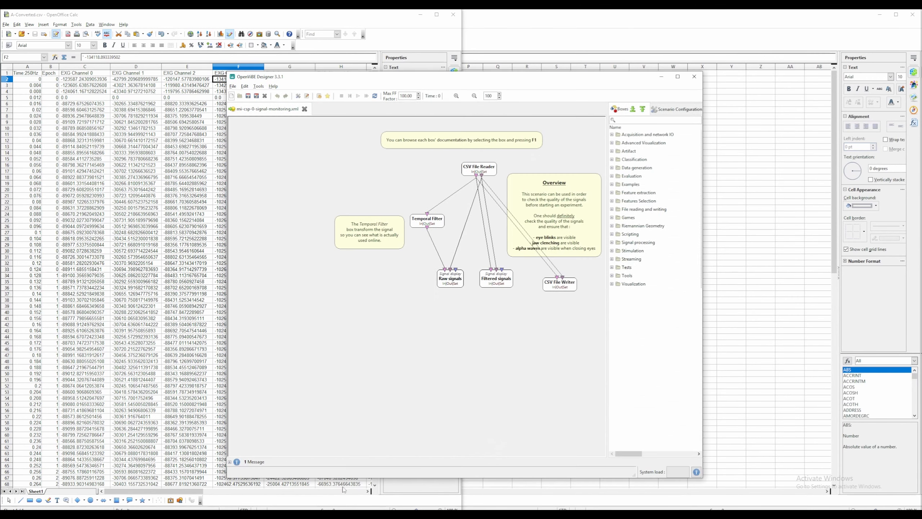
pyautogui.moveTo(492, 163); pyautogui.dragTo(515, 151)
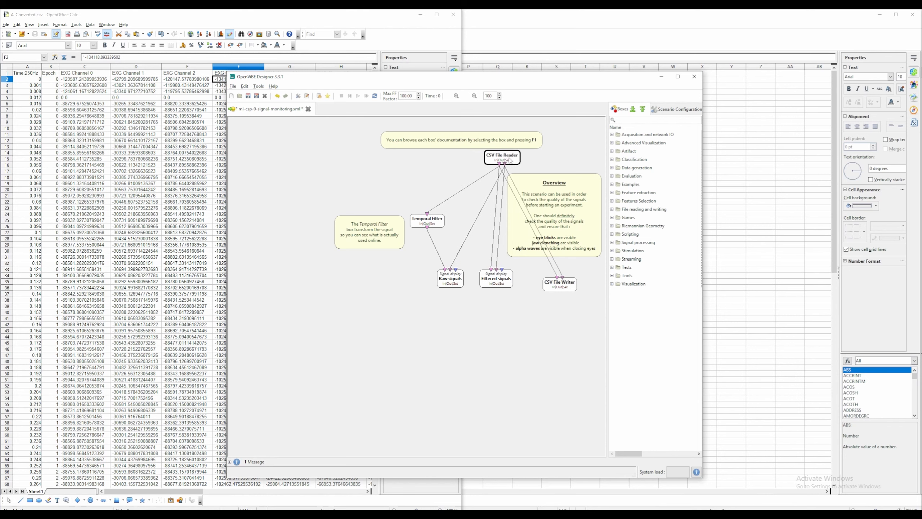
pyautogui.doubleClick(510, 160)
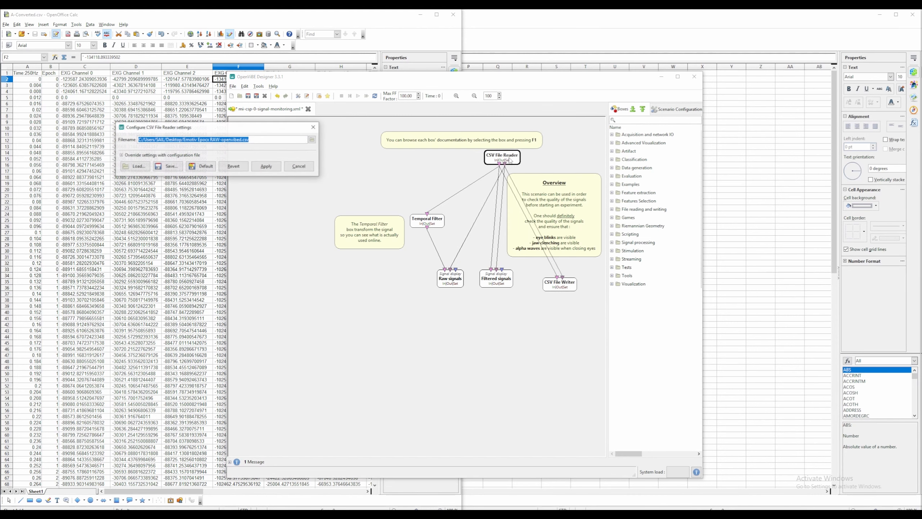
pyautogui.click(312, 139)
pyautogui.doubleClick(213, 191)
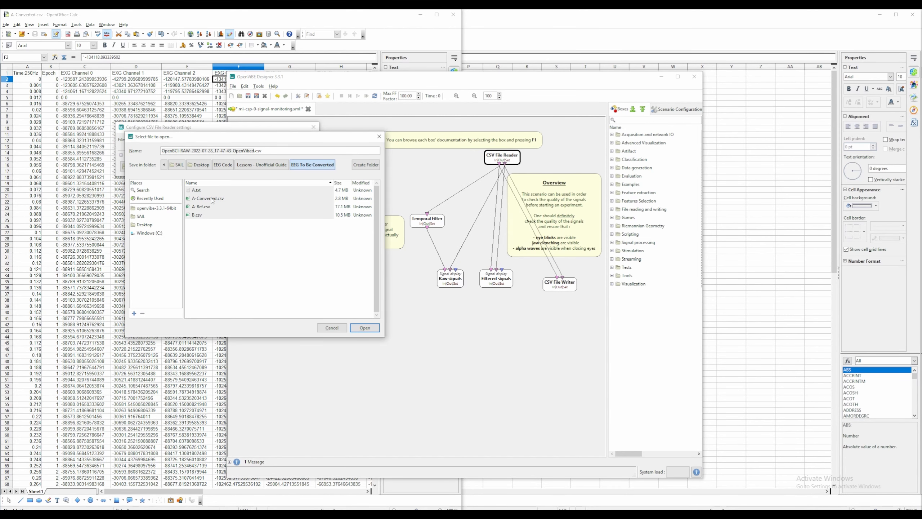
pyautogui.click(213, 200)
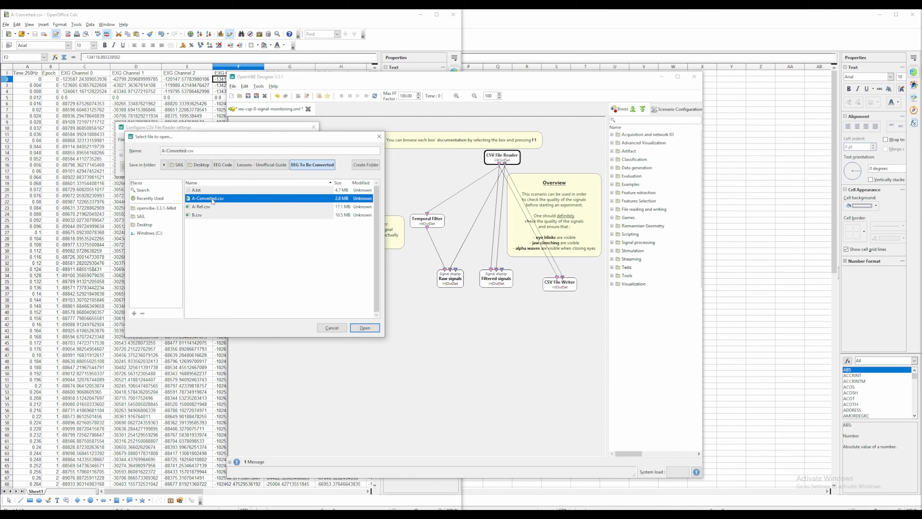
pyautogui.doubleClick(213, 199)
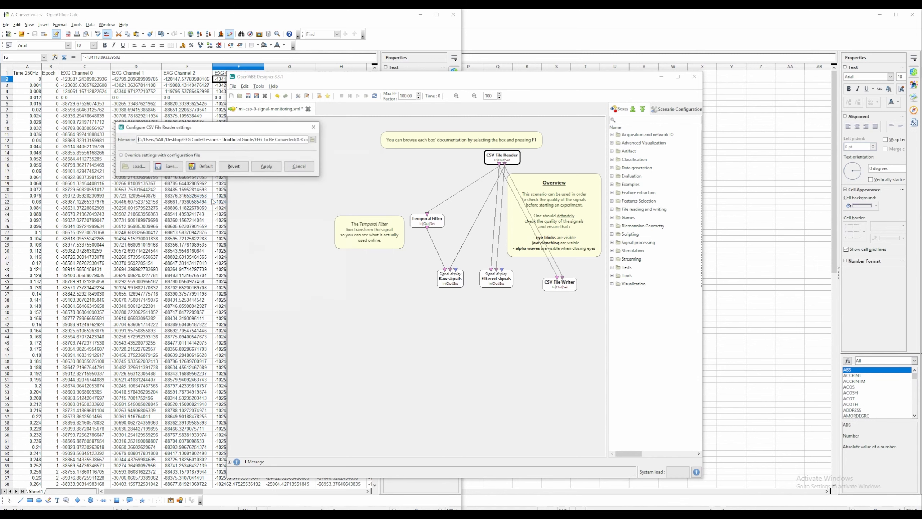
pyautogui.click(270, 168)
# Shift the CSV File Reader box slightly right and the Temporal Filter box slightly up and right in the scenario
pyautogui.moveTo(511, 157)
pyautogui.mouseDown()
pyautogui.moveTo(517, 152)
pyautogui.moveTo(505, 155)
pyautogui.mouseUp()
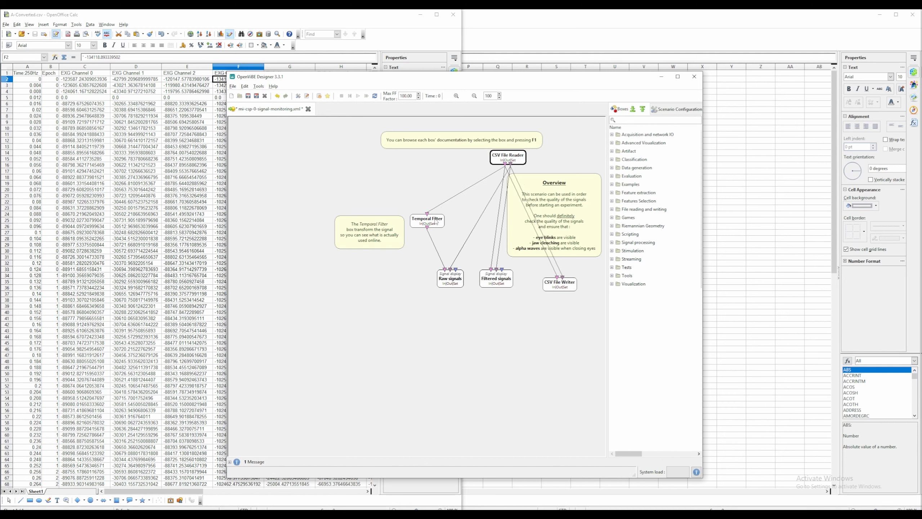
pyautogui.moveTo(436, 221)
pyautogui.mouseDown()
pyautogui.moveTo(448, 201)
pyautogui.moveTo(441, 209)
pyautogui.mouseUp()
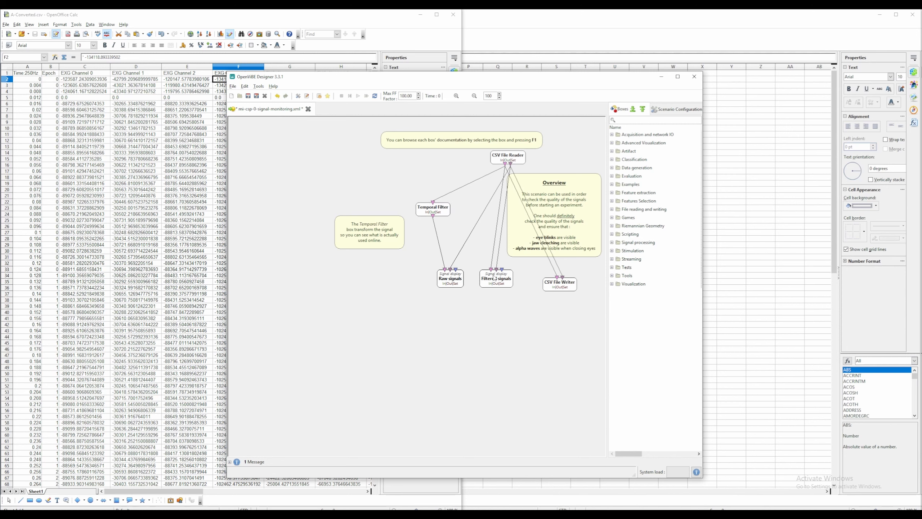
# Set the CSV File Writer's output filename to A-Converted-THROUGH-OPENVIBE.csv in the EEG To Be Converted folder
pyautogui.click(569, 289)
pyautogui.rightClick(568, 289)
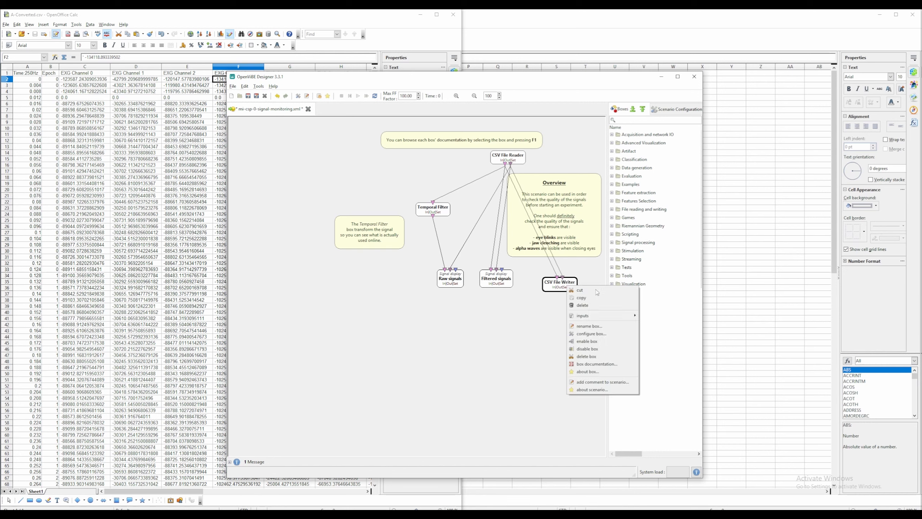
pyautogui.click(592, 334)
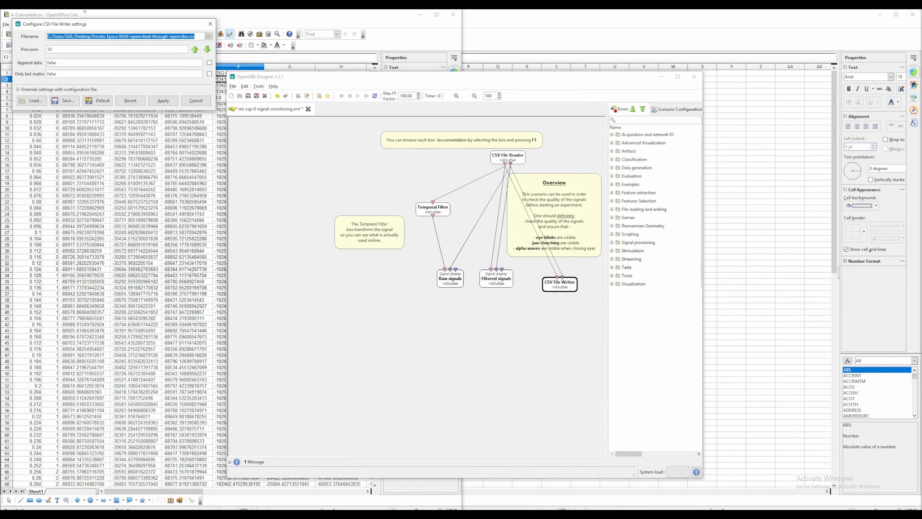
pyautogui.click(210, 36)
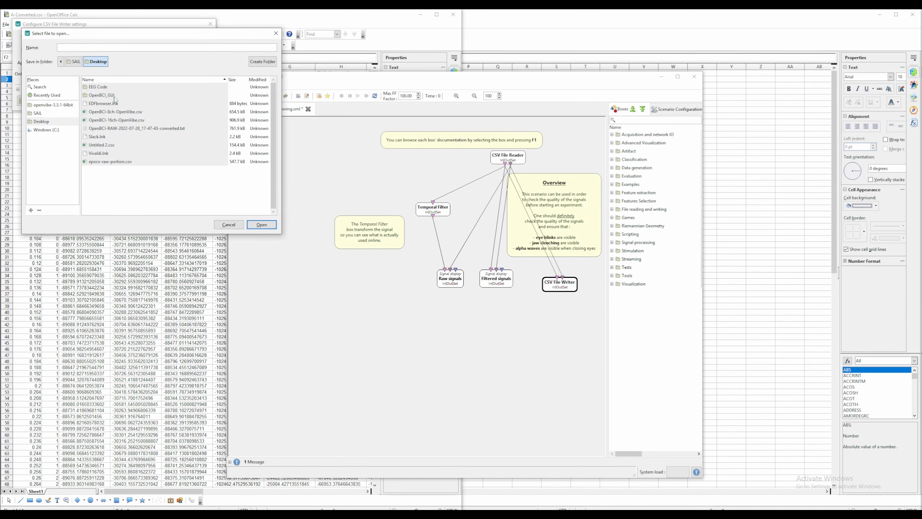
pyautogui.doubleClick(102, 87)
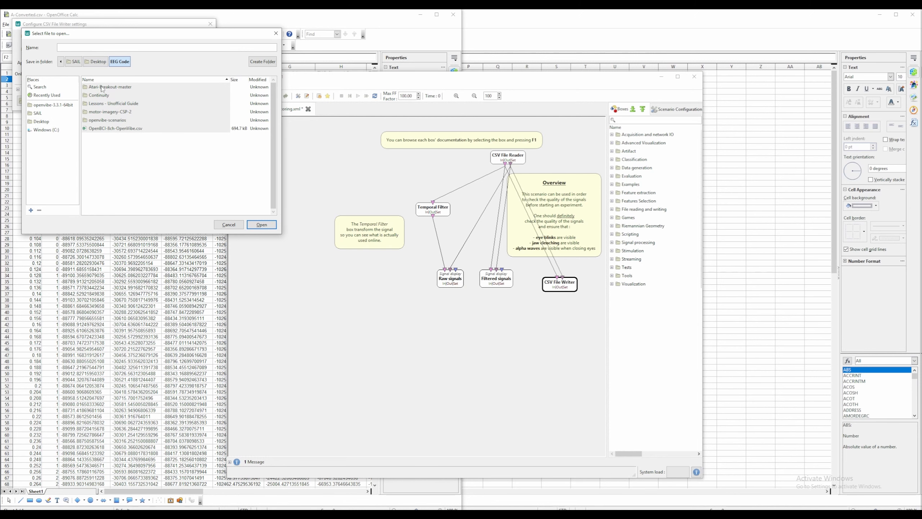
pyautogui.doubleClick(107, 104)
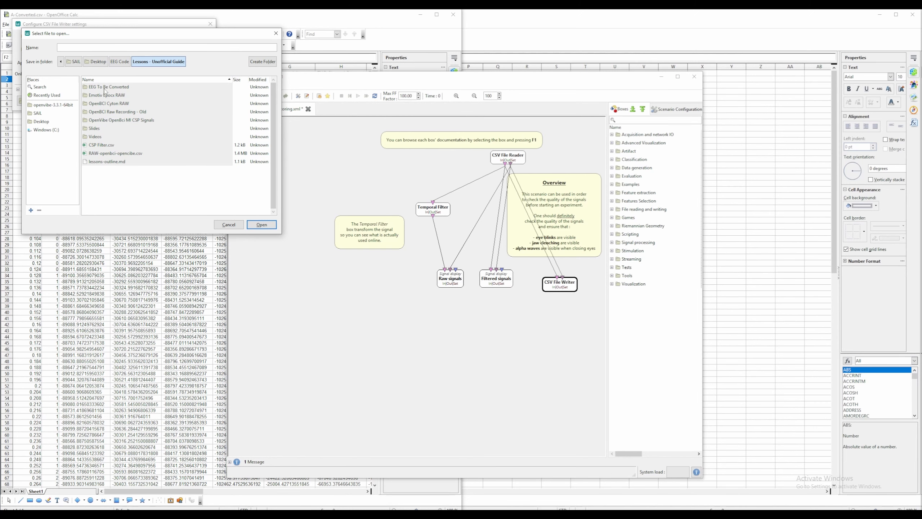
pyautogui.doubleClick(105, 88)
pyautogui.click(95, 95)
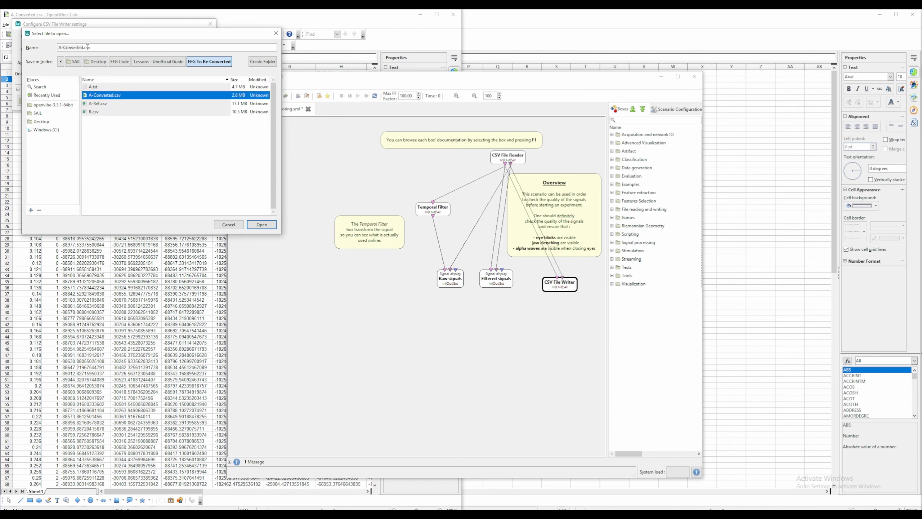
pyautogui.click(87, 47)
pyautogui.click(82, 47)
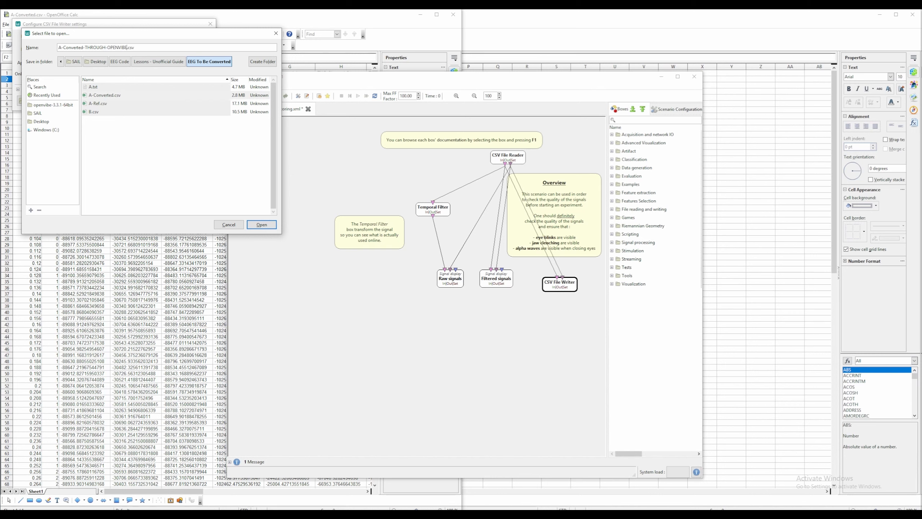
pyautogui.click(264, 225)
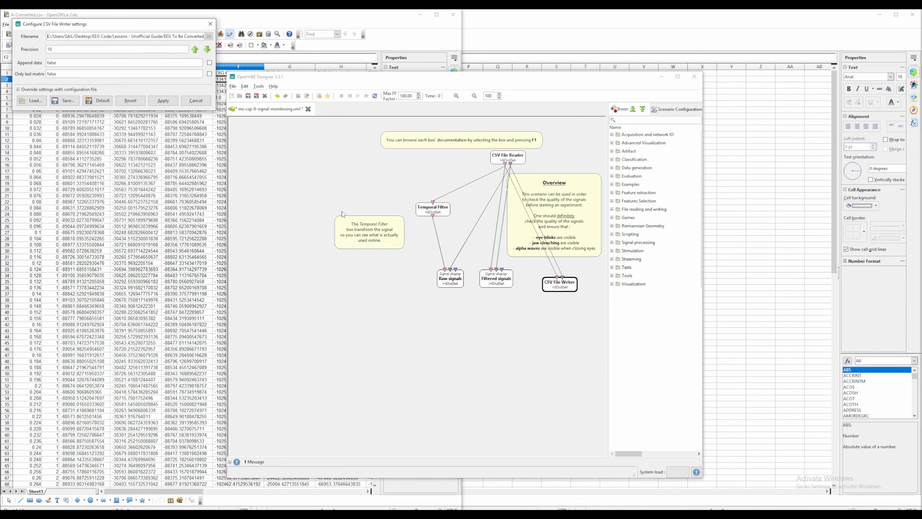
pyautogui.click(172, 103)
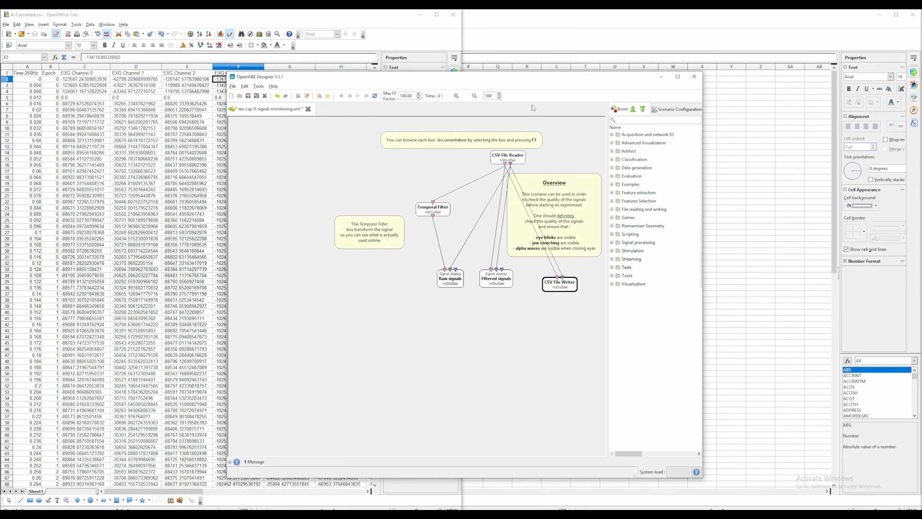
# Play the scenario to display the raw and filtered signals, and finish the run at the fastest possible speed
pyautogui.click(358, 96)
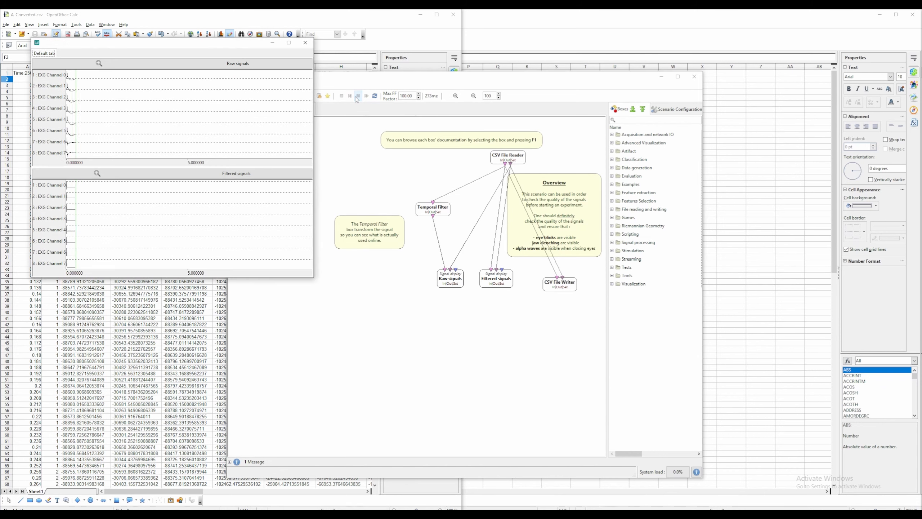
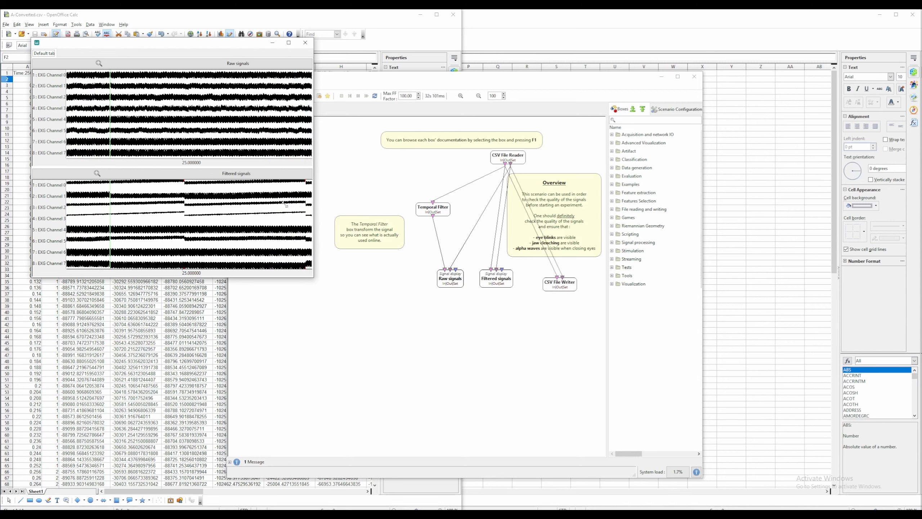
pyautogui.moveTo(220, 43); pyautogui.dragTo(370, 126)
pyautogui.click(366, 96)
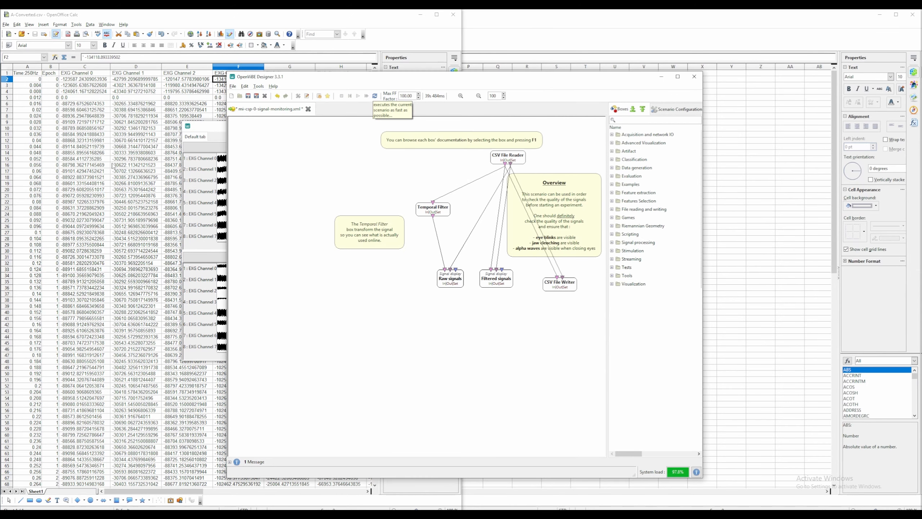
# Expand the message log and examine the CSV File Reader's error description
pyautogui.click(231, 462)
pyautogui.moveTo(318, 460); pyautogui.dragTo(569, 465)
pyautogui.moveTo(579, 462); pyautogui.dragTo(451, 464)
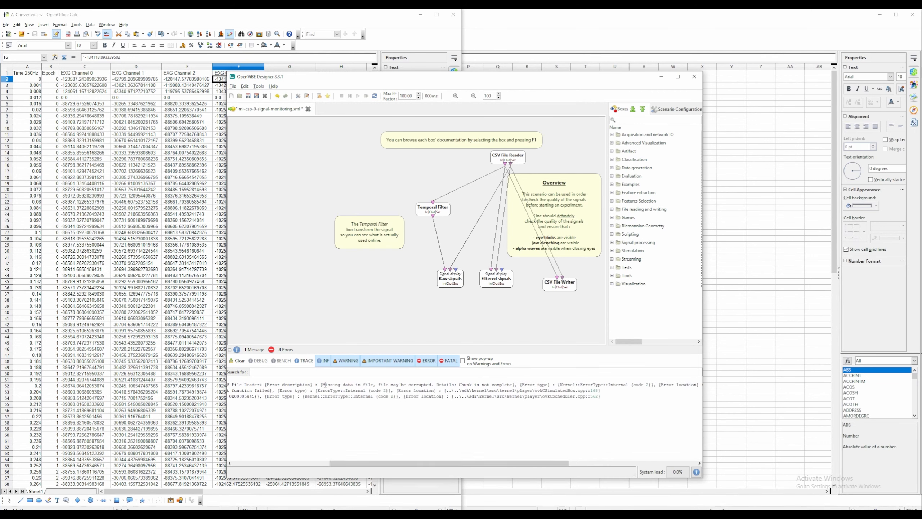
pyautogui.moveTo(323, 385); pyautogui.dragTo(520, 385)
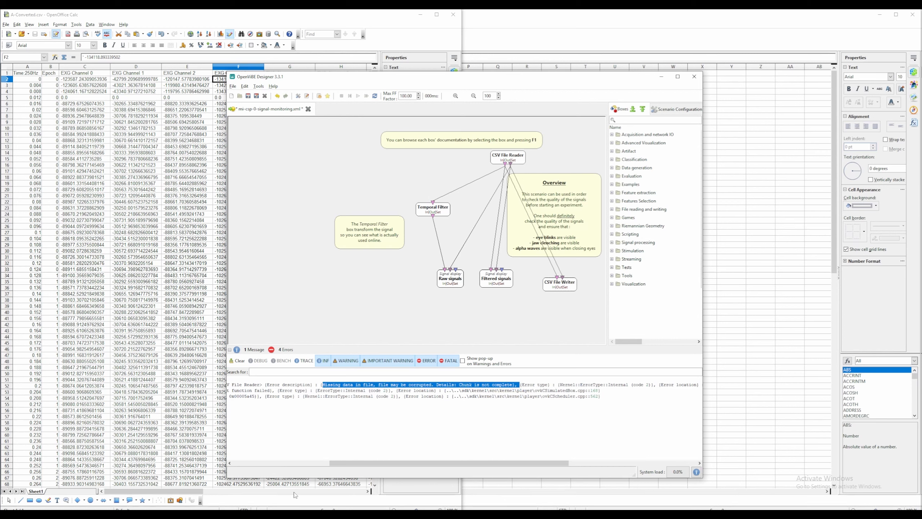
# Switch to A-Converted.csv in Visual Studio Code and examine the final rows of the recording
pyautogui.moveTo(98, 510)
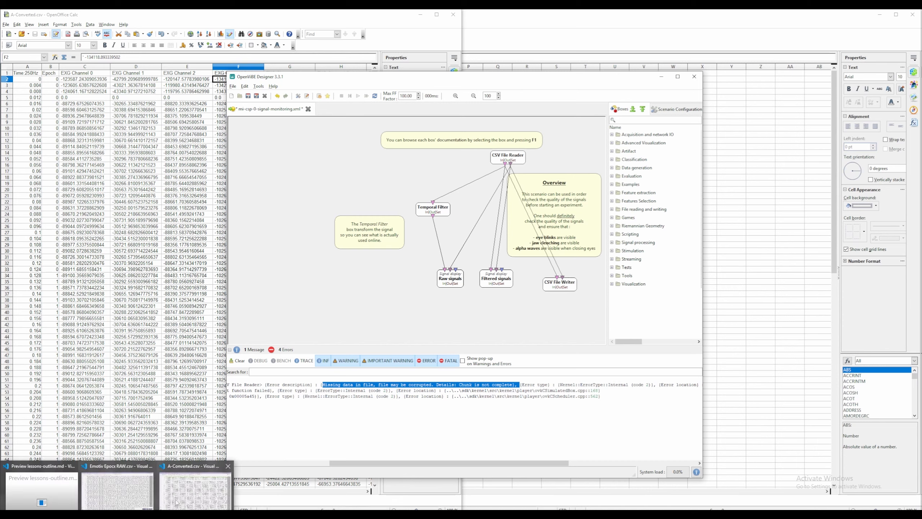
pyautogui.click(217, 493)
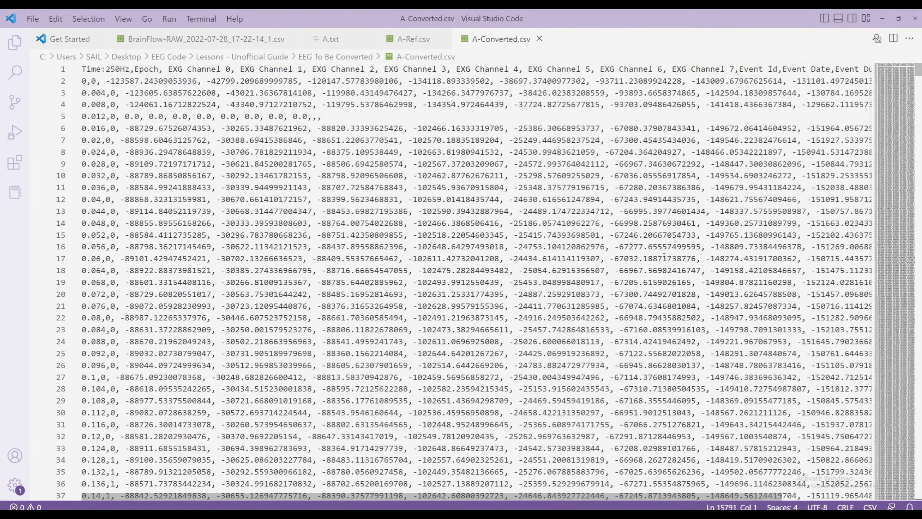
pyautogui.hotkey('ctrl', '-')
pyautogui.hotkey('ctrl', '-')
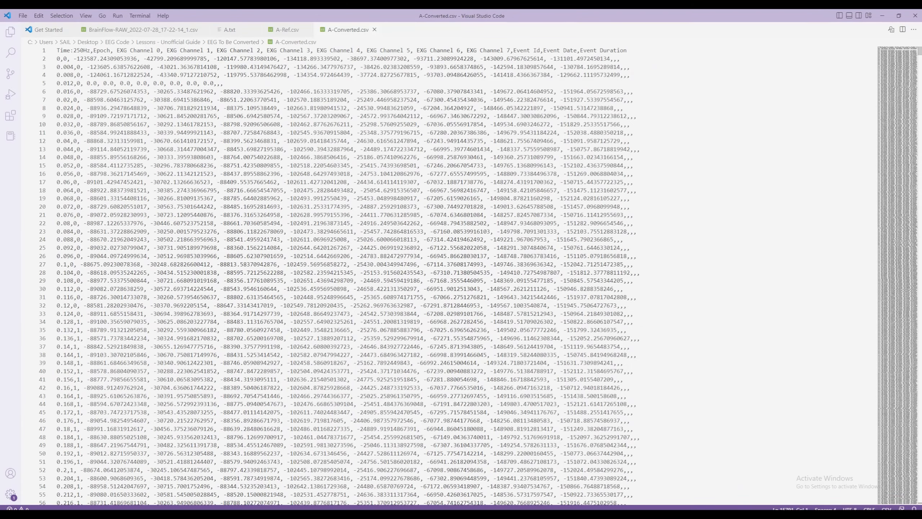
pyautogui.moveTo(920, 55); pyautogui.dragTo(920, 494)
pyautogui.scroll(-15, 472, 246)
pyautogui.rightClick(467, 250)
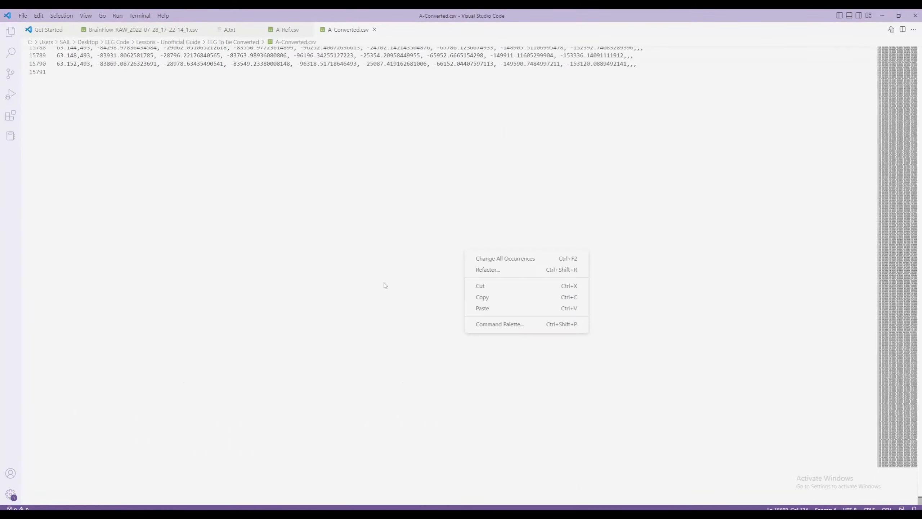
pyautogui.scroll(12, 385, 285)
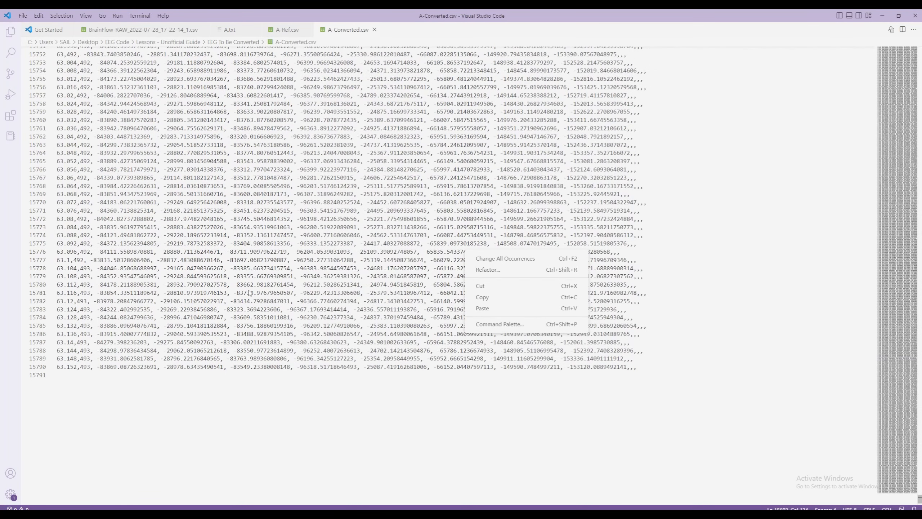
# Delete the incomplete epoch 493 rows, from time 63.104 through 63.152, and the extra blank line left behind
pyautogui.click(80, 247)
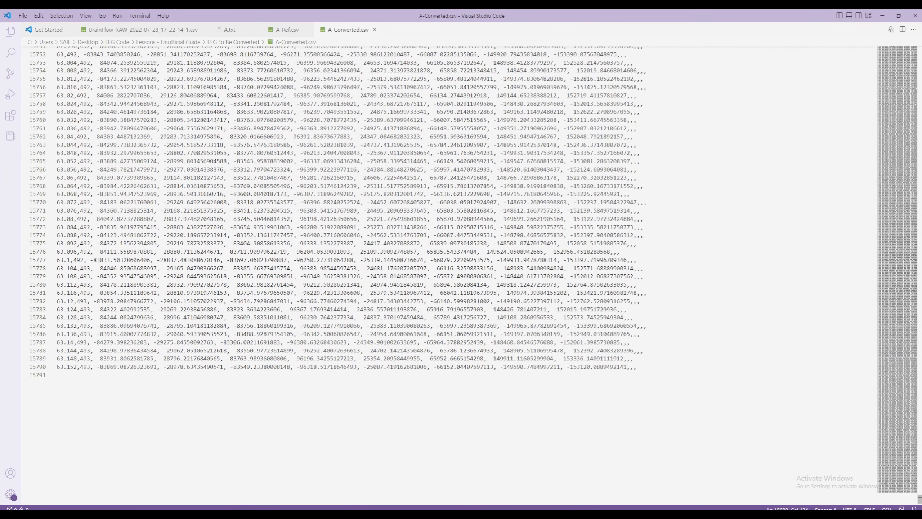
pyautogui.click(64, 260)
pyautogui.click(650, 372)
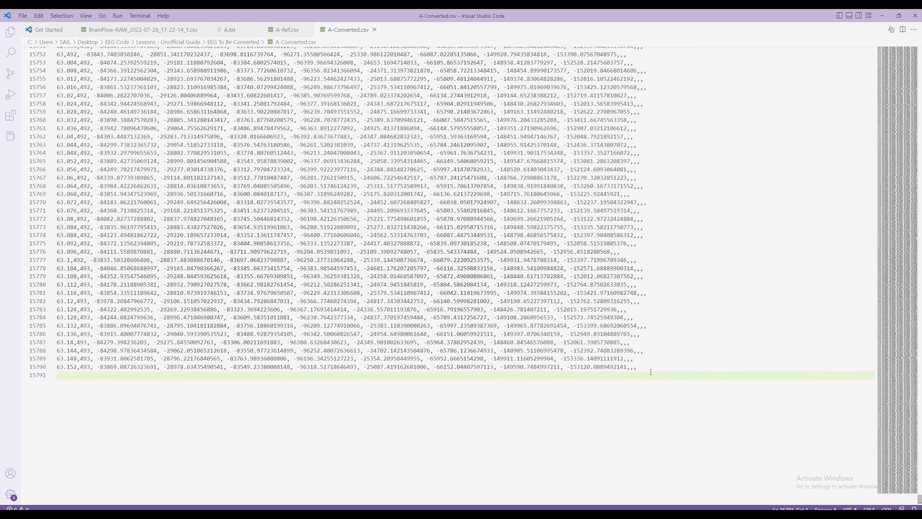
pyautogui.moveTo(651, 372); pyautogui.dragTo(30, 267)
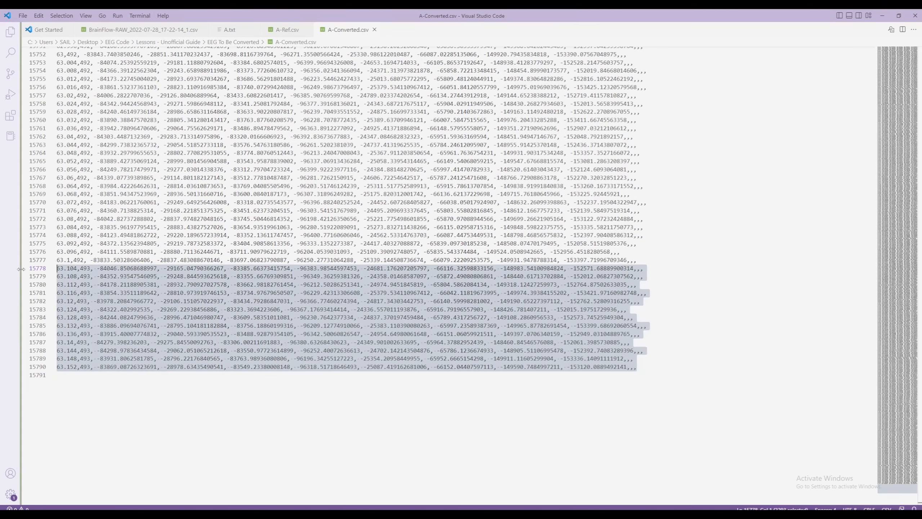
pyautogui.press('Delete')
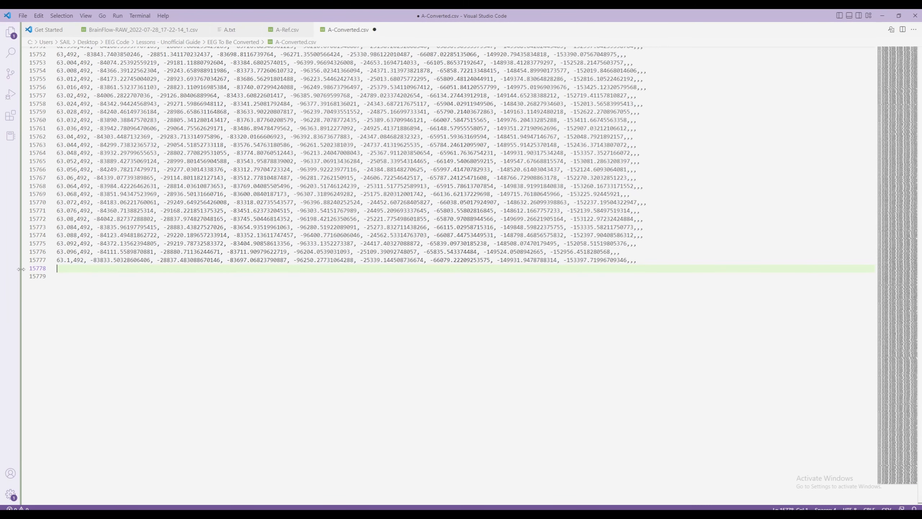
pyautogui.press('BackSpace')
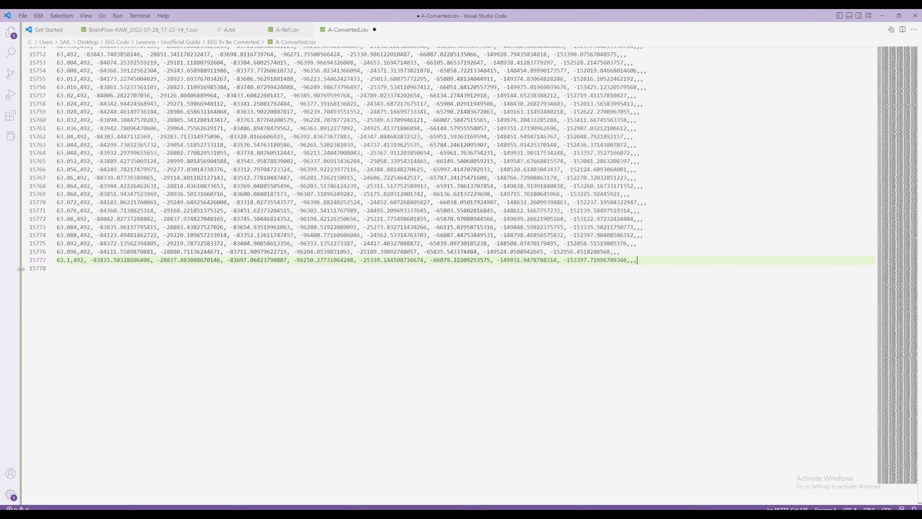
# Save the trimmed recording as A-Converted-chunked.csv in the EEG To Be Converted folder
pyautogui.hotkey('ctrl', 's')
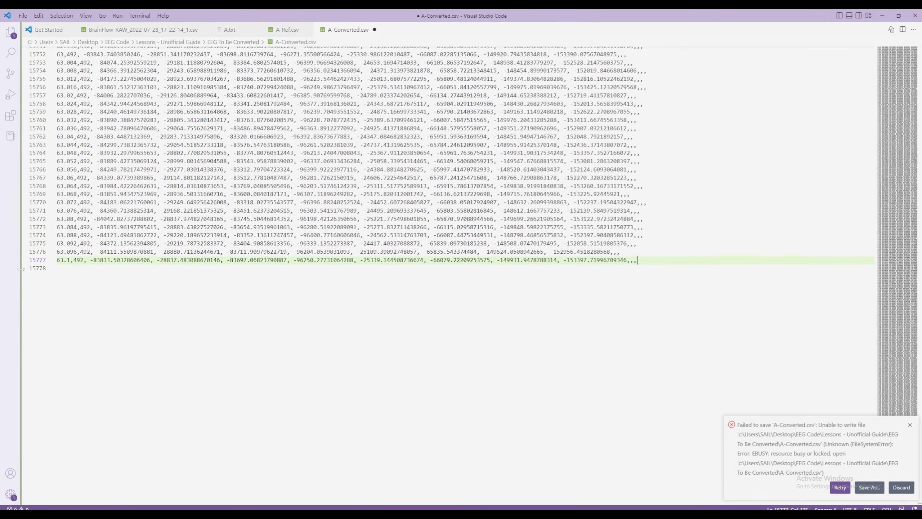
pyautogui.click(23, 15)
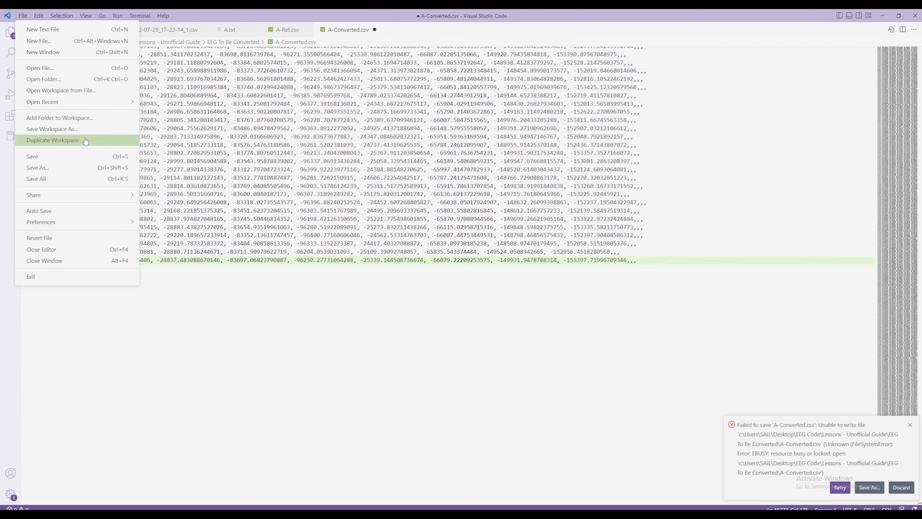
pyautogui.click(68, 169)
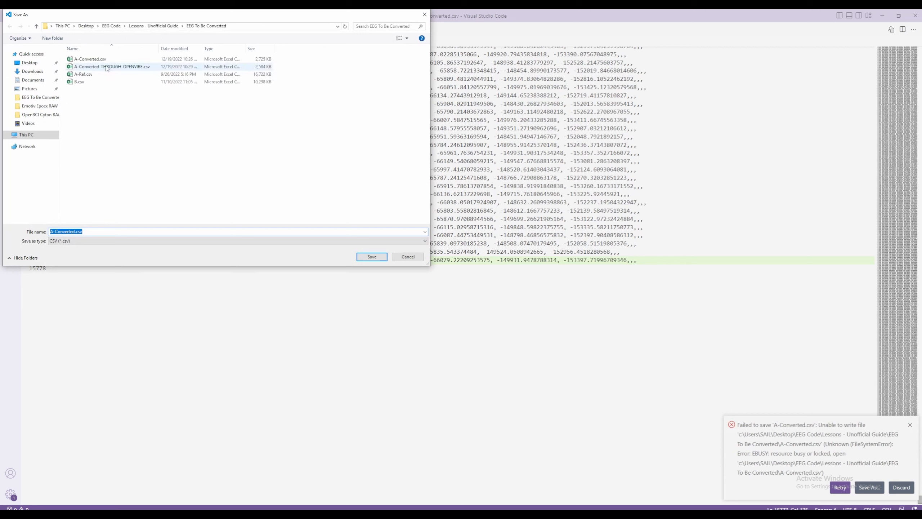
pyautogui.click(97, 59)
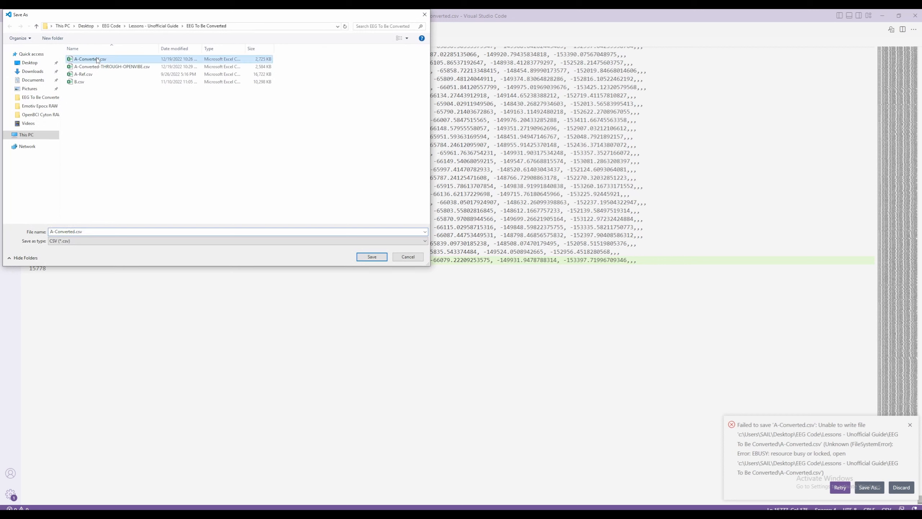
pyautogui.click(74, 233)
pyautogui.click(75, 233)
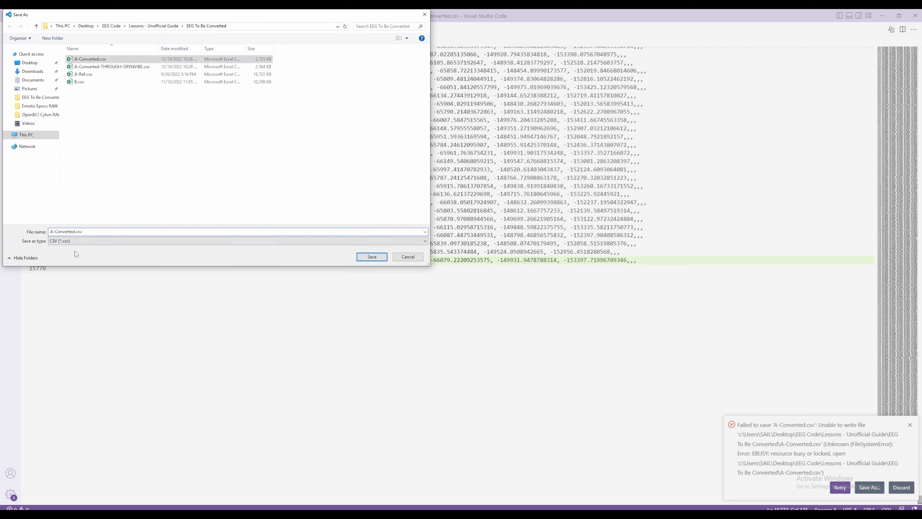
pyautogui.write('-chunked')
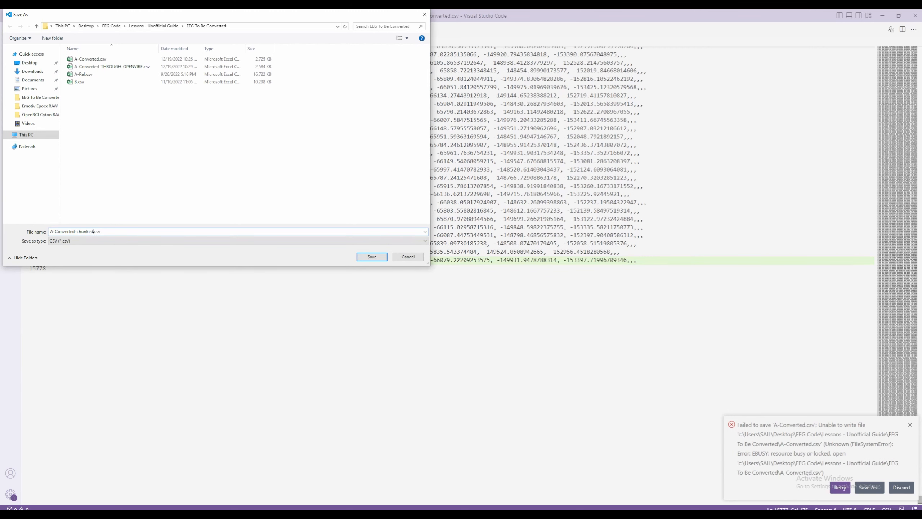
pyautogui.click(377, 258)
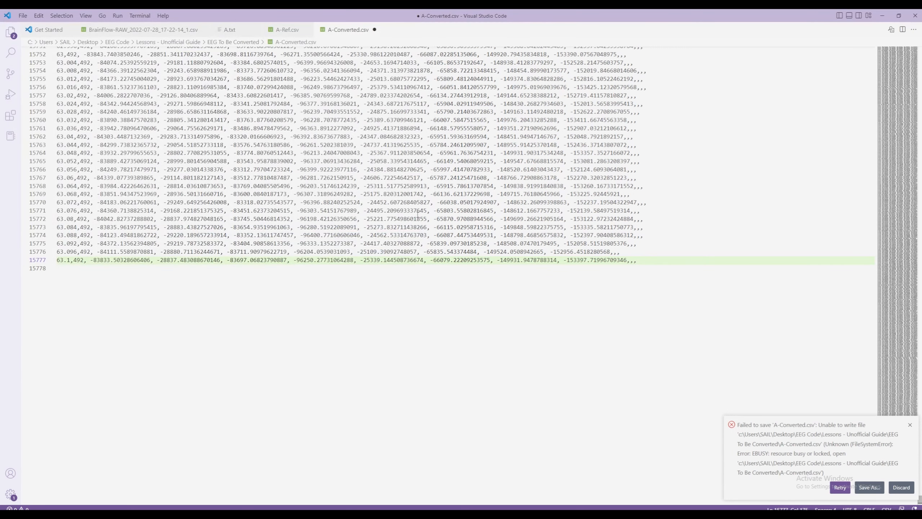
# Switch to OpenViBE Designer and set the CSV File Reader's input file to A-Converted-chunked.csv in the EEG To Be Converted folder
pyautogui.click(883, 16)
pyautogui.doubleClick(506, 160)
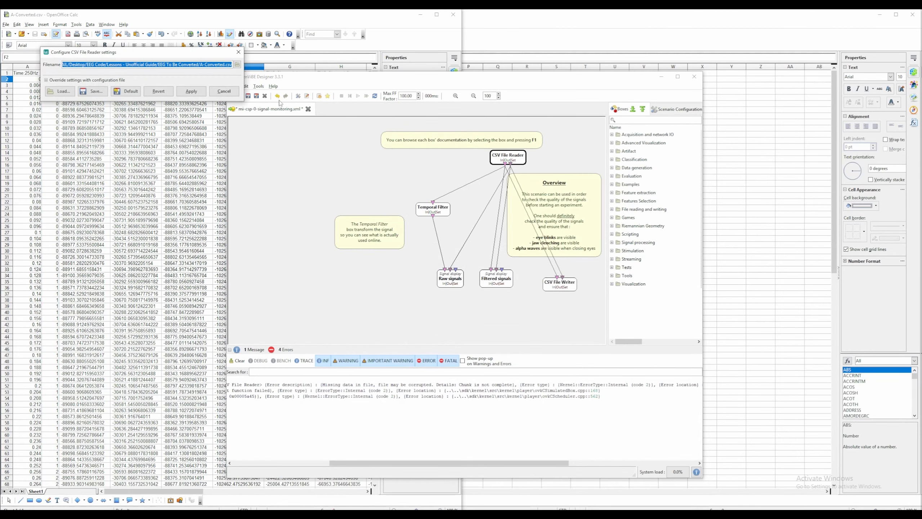
pyautogui.click(237, 64)
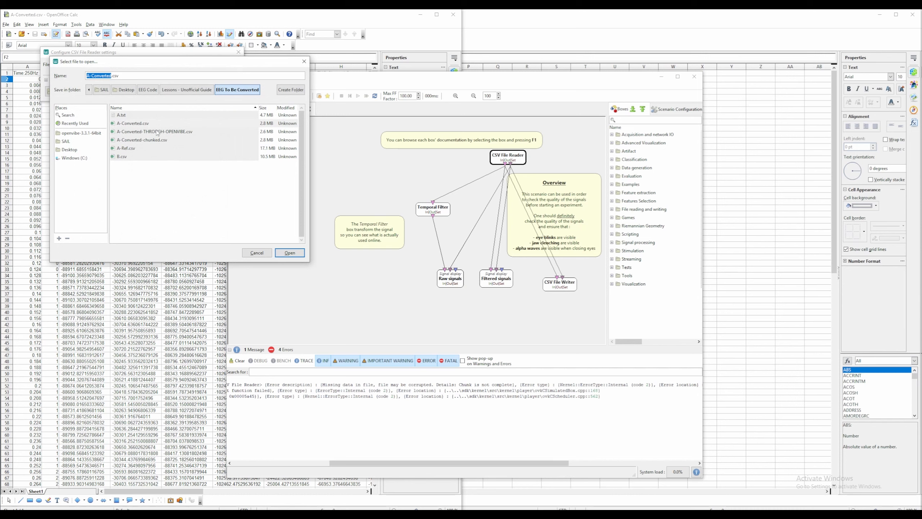
pyautogui.click(147, 142)
pyautogui.click(290, 253)
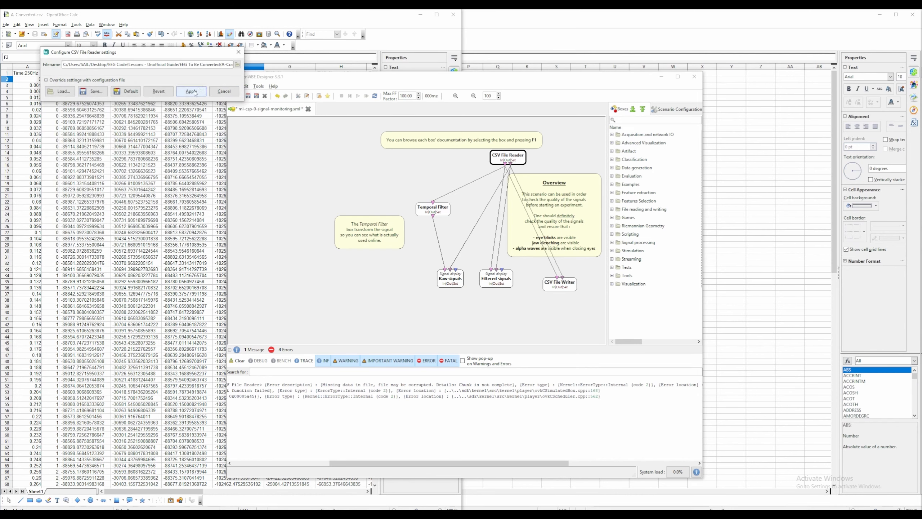
pyautogui.click(194, 92)
# Play the scenario in fast-forward through the whole recording, stop it, and check the start of the message log
pyautogui.click(358, 96)
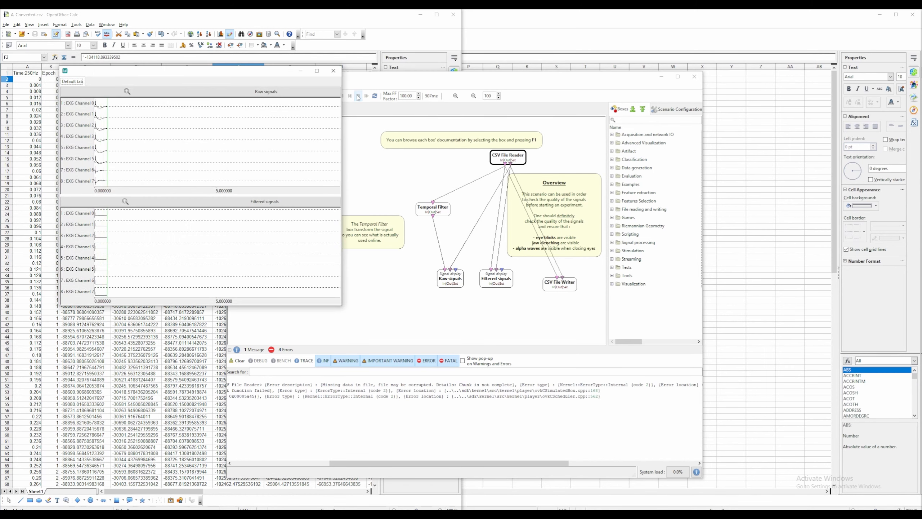
pyautogui.click(367, 96)
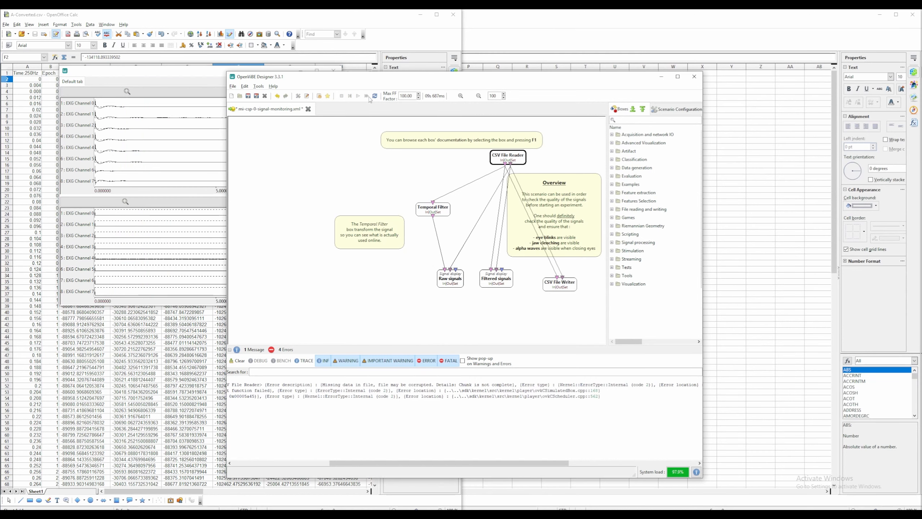
pyautogui.click(187, 73)
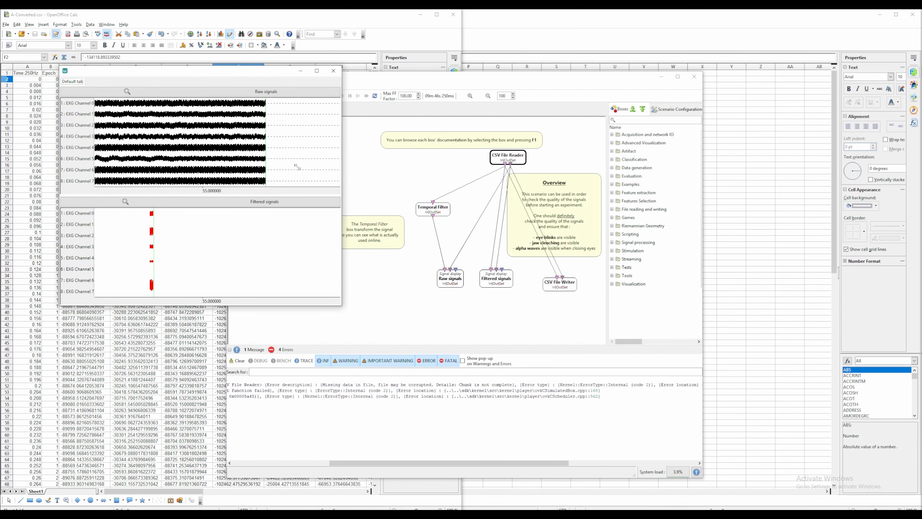
pyautogui.moveTo(282, 76); pyautogui.dragTo(318, 120)
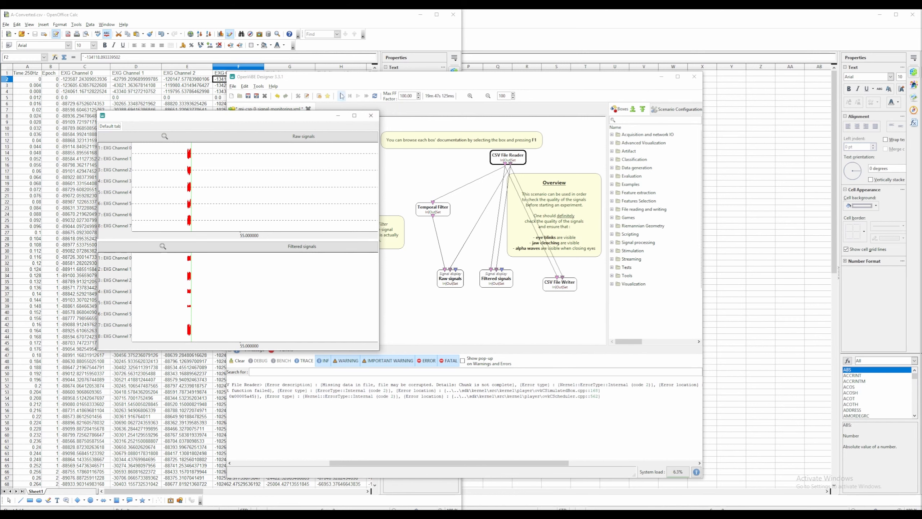
pyautogui.click(342, 95)
pyautogui.moveTo(357, 463); pyautogui.dragTo(260, 463)
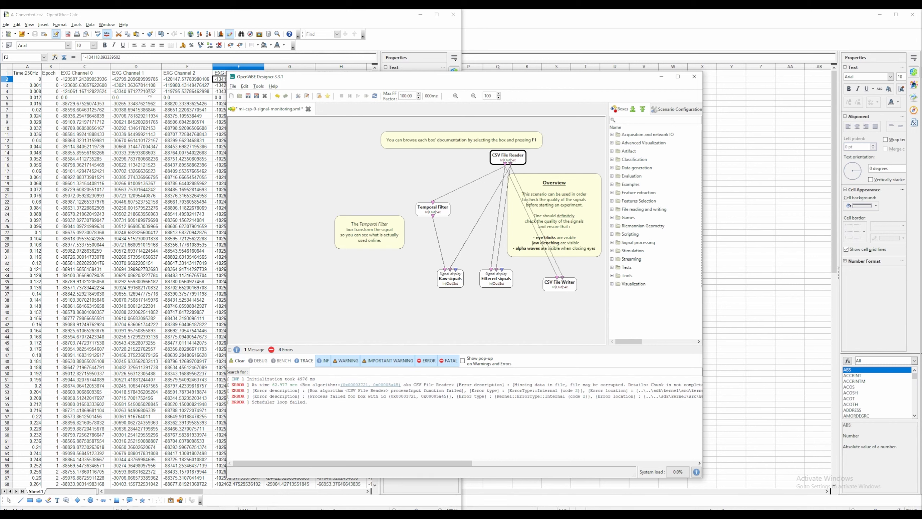
# Switch to B.csv in OpenOffice Calc and examine its Timestamp and EEG channel columns
pyautogui.click(187, 140)
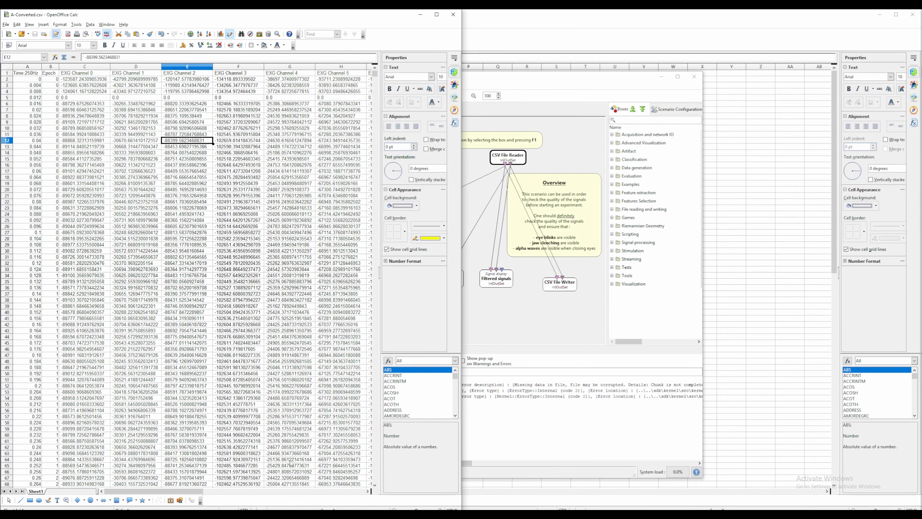
pyautogui.moveTo(343, 513)
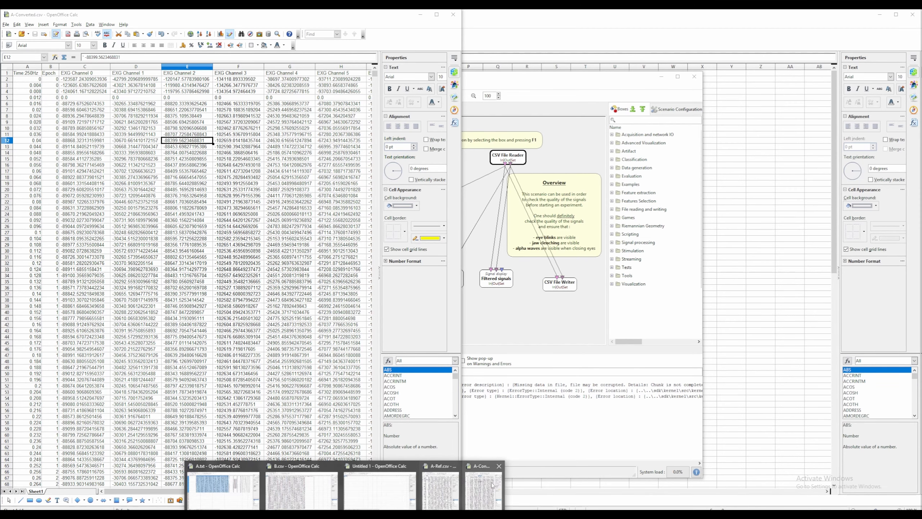
pyautogui.click(302, 493)
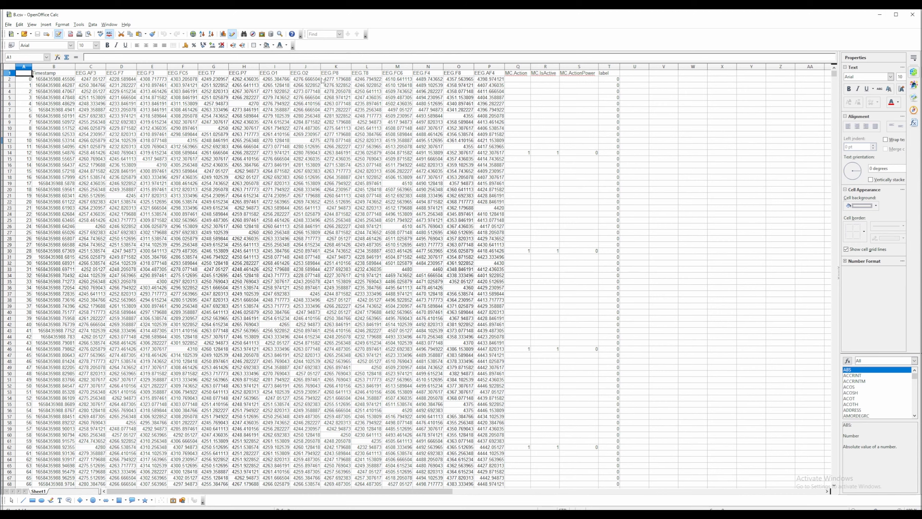
pyautogui.keyDown('ctrl'); pyautogui.scroll(2, 309, 81); pyautogui.keyUp('ctrl')
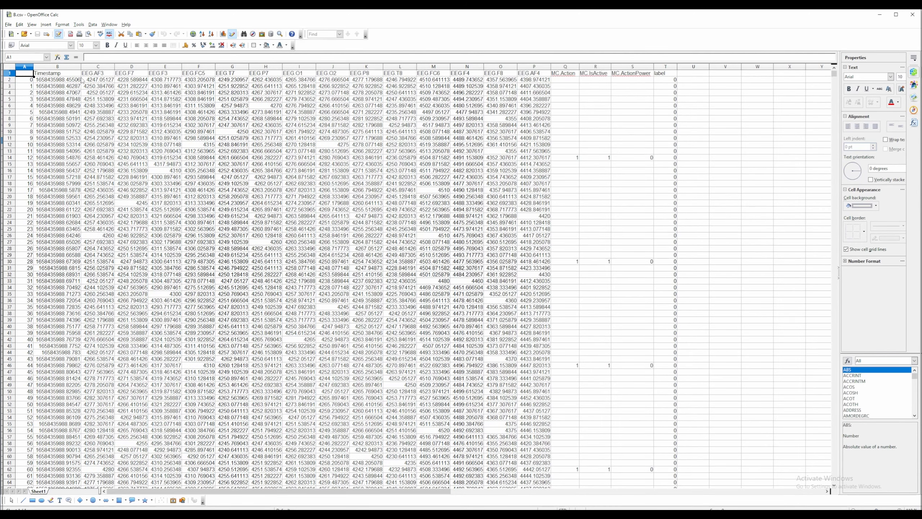
pyautogui.rightClick(80, 92)
pyautogui.click(178, 91)
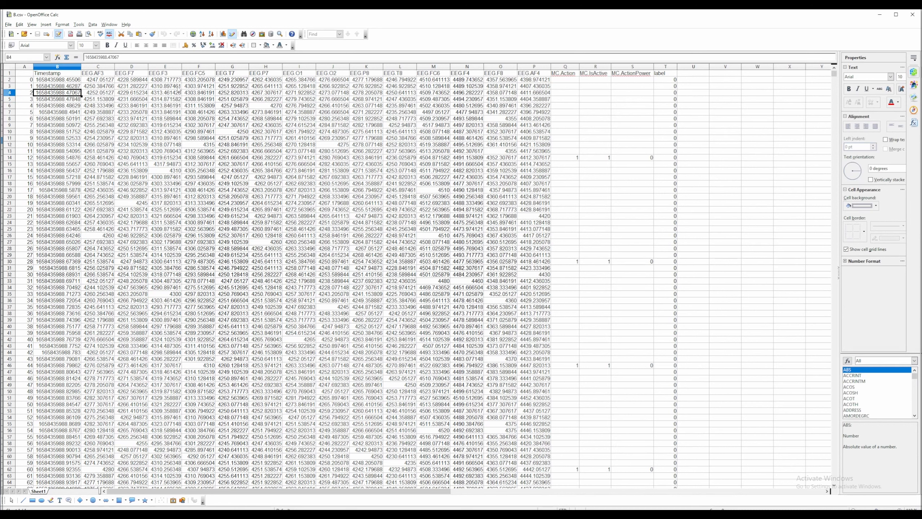
pyautogui.click(74, 75)
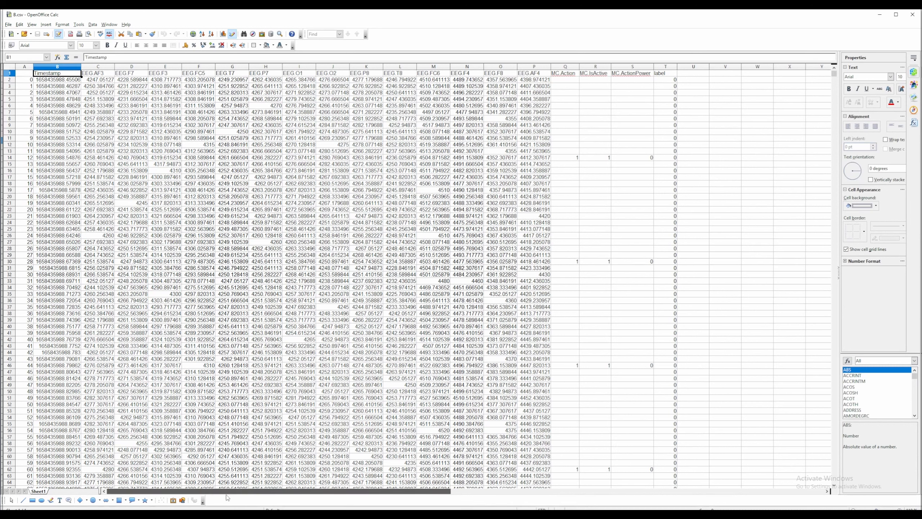
pyautogui.click(245, 127)
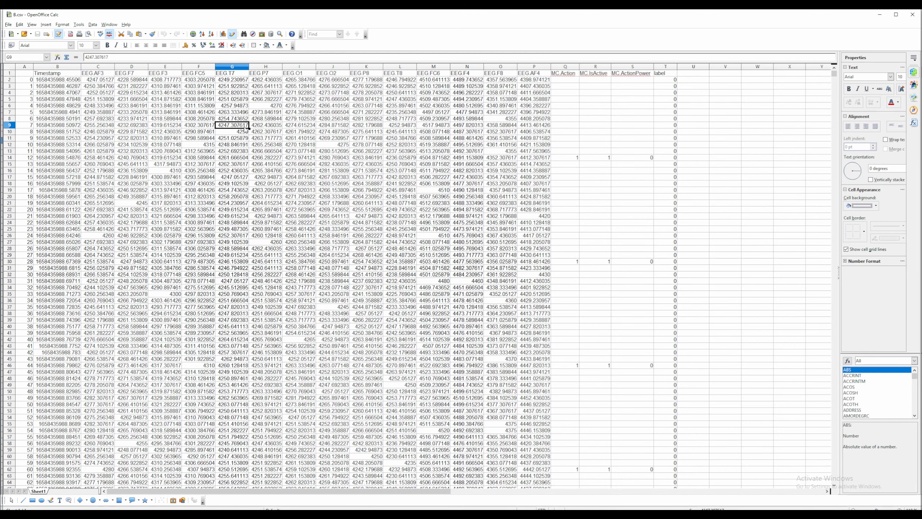
pyautogui.scroll(1, 246, 129)
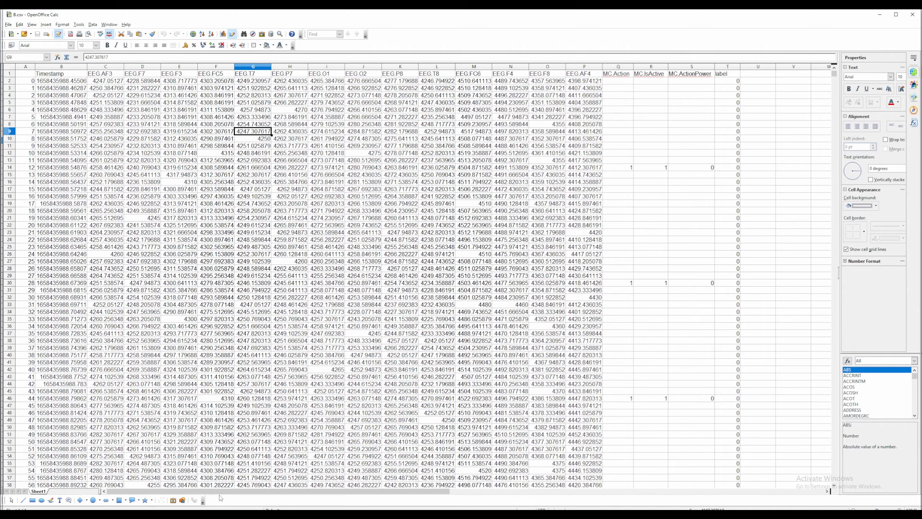
# Examine the values in the label column of B.csv, including rows farther down the sheet
pyautogui.moveTo(834, 73)
pyautogui.mouseDown()
pyautogui.moveTo(835, 478)
pyautogui.moveTo(835, 73)
pyautogui.mouseUp()
pyautogui.click(732, 75)
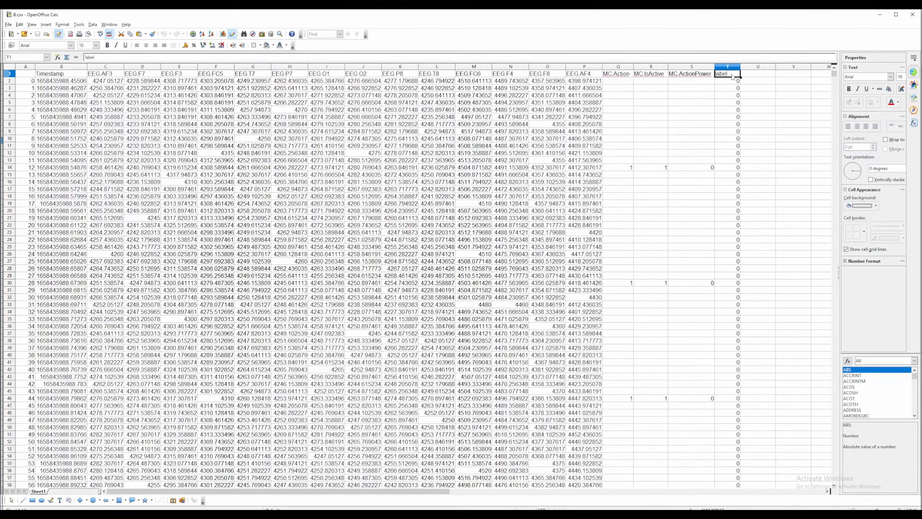
pyautogui.click(732, 95)
pyautogui.click(728, 167)
pyautogui.click(731, 312)
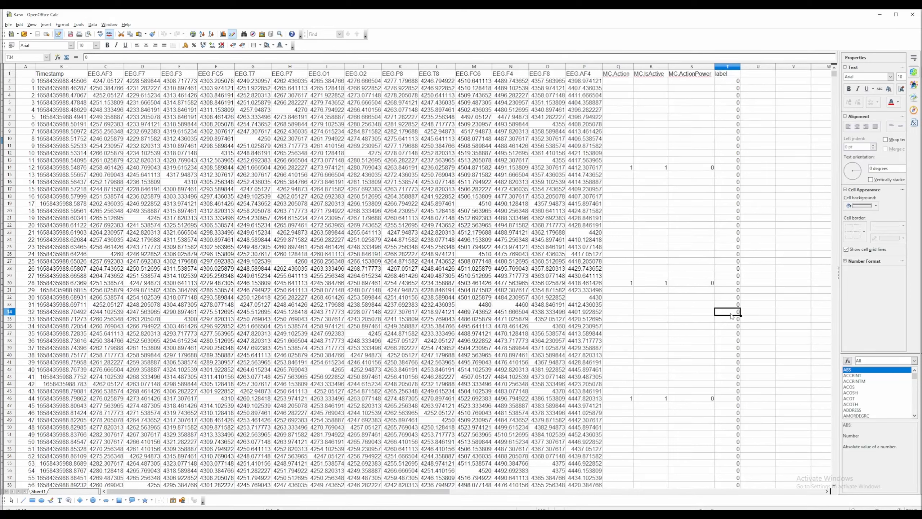
pyautogui.click(729, 371)
pyautogui.click(731, 374)
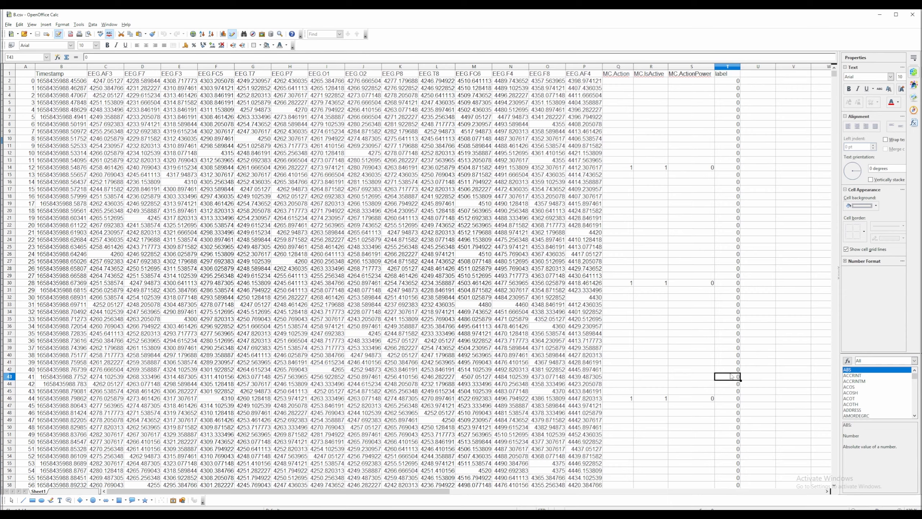
pyautogui.scroll(-10, 731, 374)
pyautogui.click(731, 372)
pyautogui.scroll(4, 731, 373)
pyautogui.scroll(7, 732, 375)
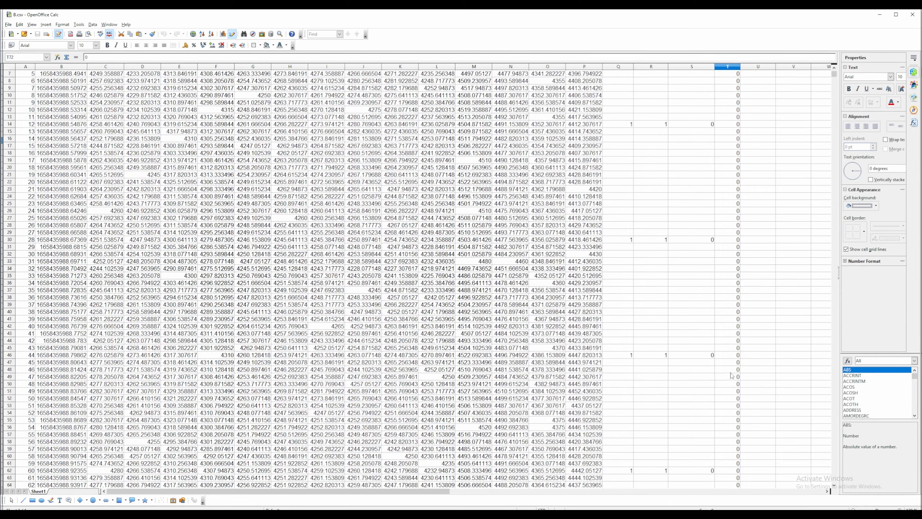
pyautogui.click(730, 370)
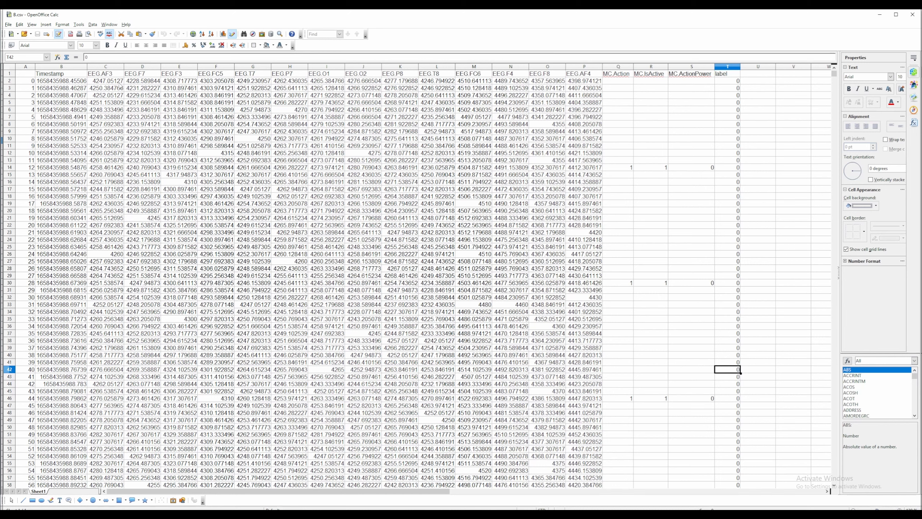
# Save a copy of B.csv as B-converted.csv in the EEG To Be Converted folder, keeping the Text CSV format
pyautogui.click(10, 25)
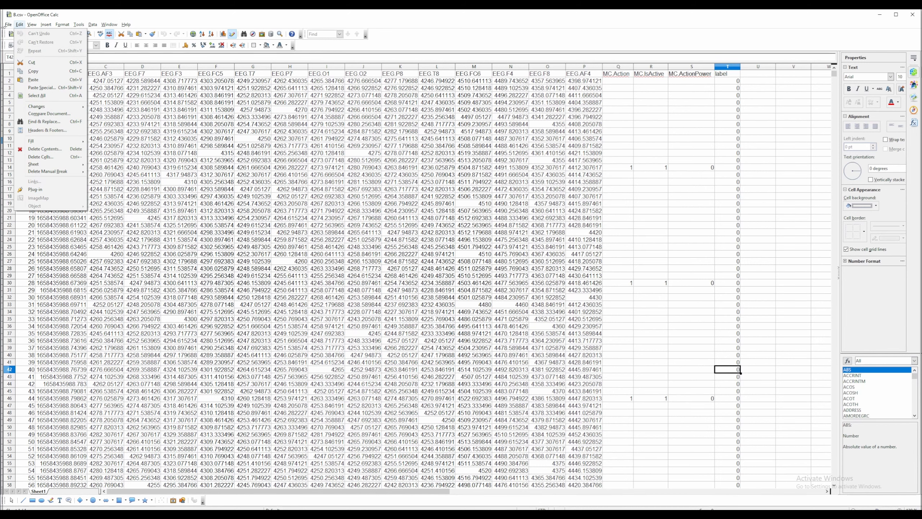
pyautogui.click(13, 90)
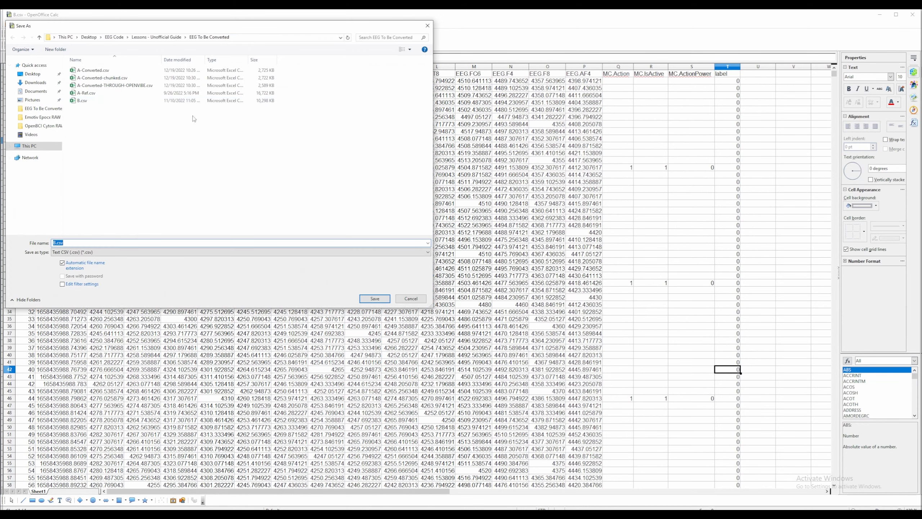
pyautogui.click(54, 243)
pyautogui.write('-converted')
pyautogui.click(363, 299)
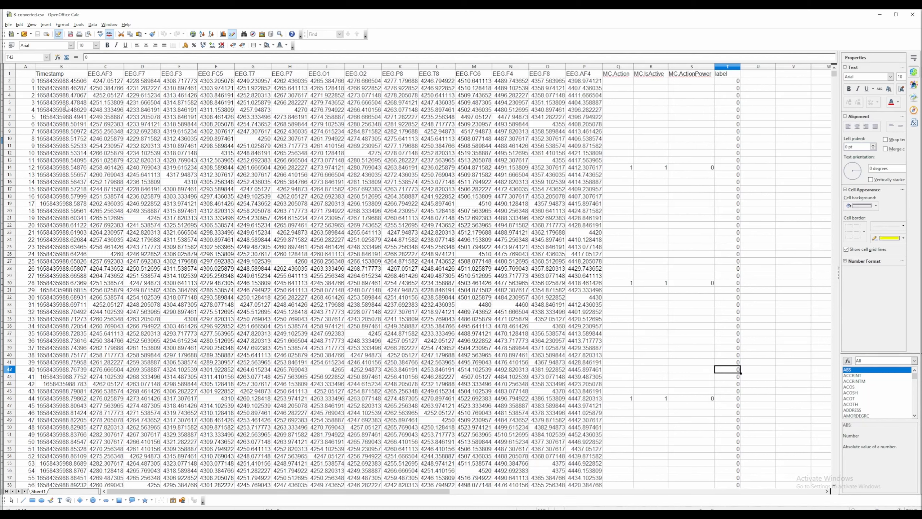
# Delete the MC.Action, MC.IsActive, MC.ActionPower and label columns from B-converted.csv
pyautogui.click(556, 126)
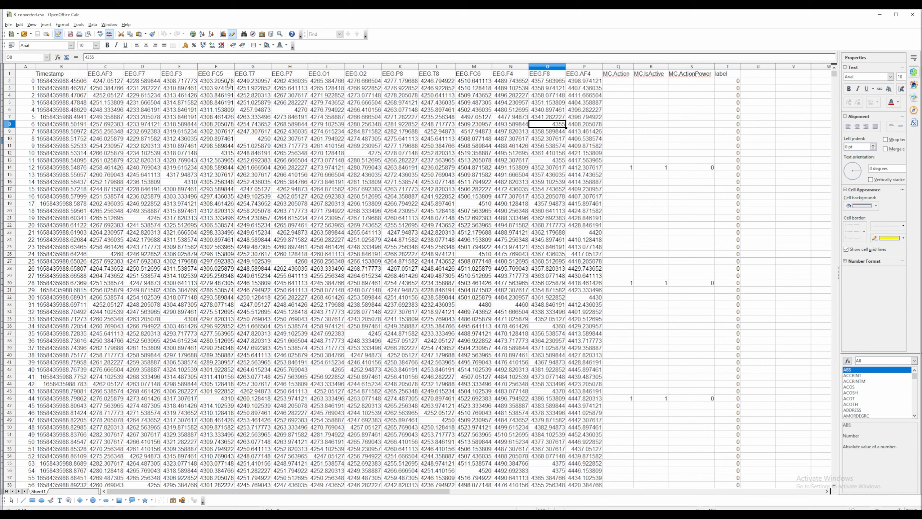
pyautogui.click(104, 70)
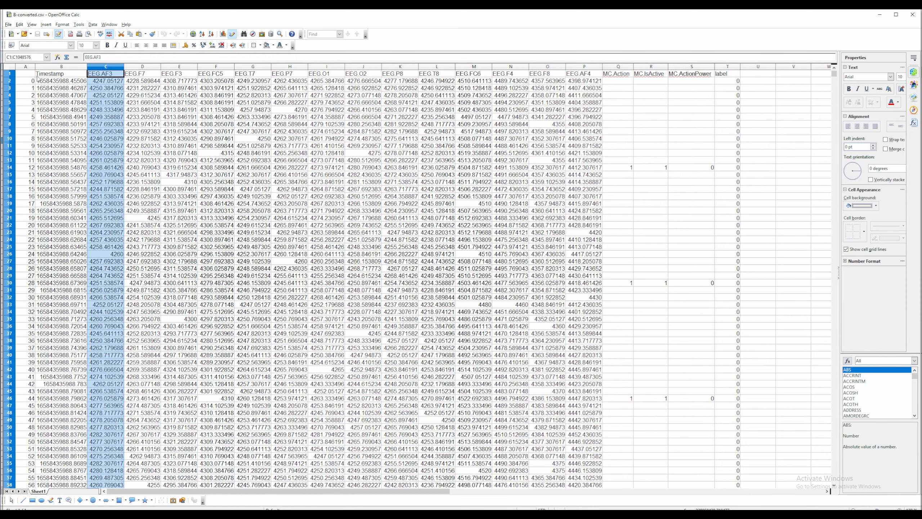
pyautogui.click(48, 81)
pyautogui.click(27, 82)
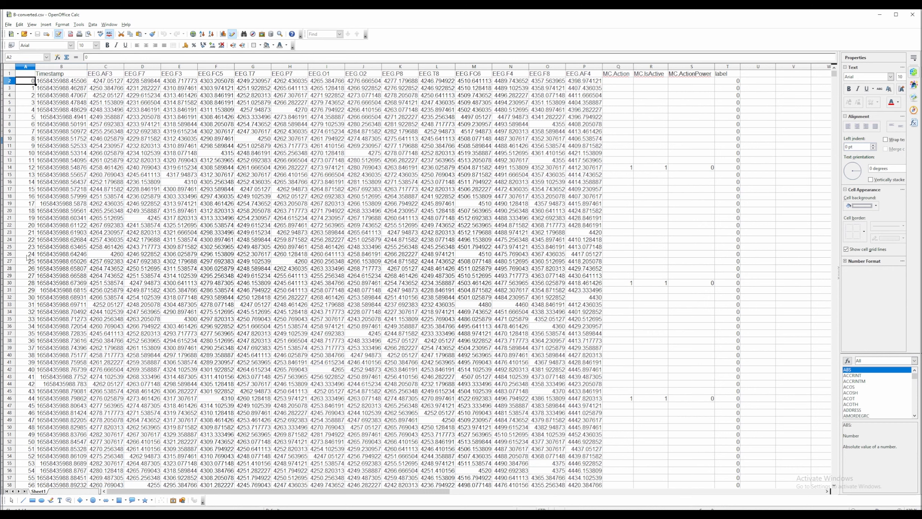
pyautogui.click(621, 67)
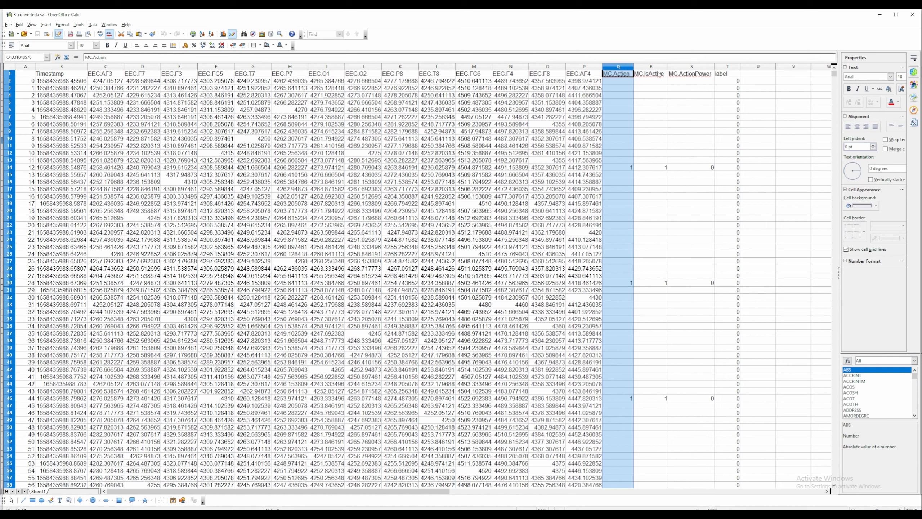
pyautogui.keyDown('shift'); pyautogui.click(728, 67); pyautogui.keyUp('shift')
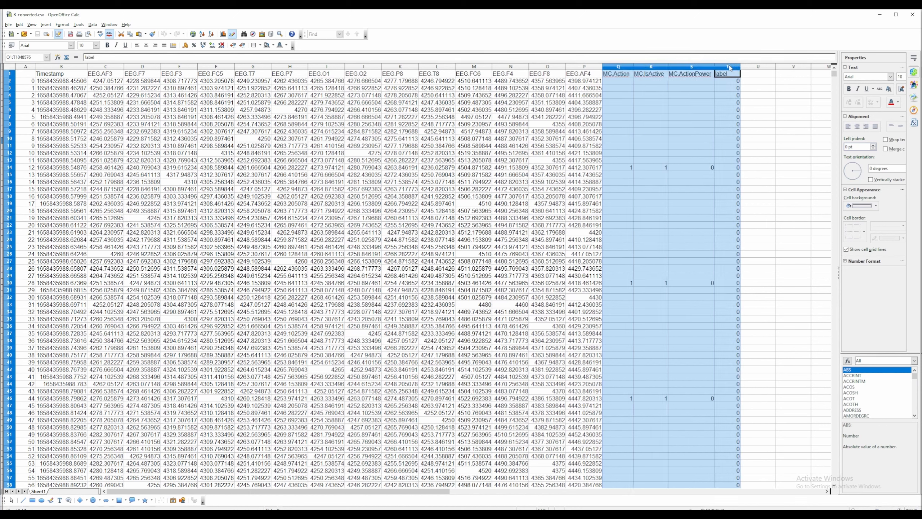
pyautogui.press('BackSpace')
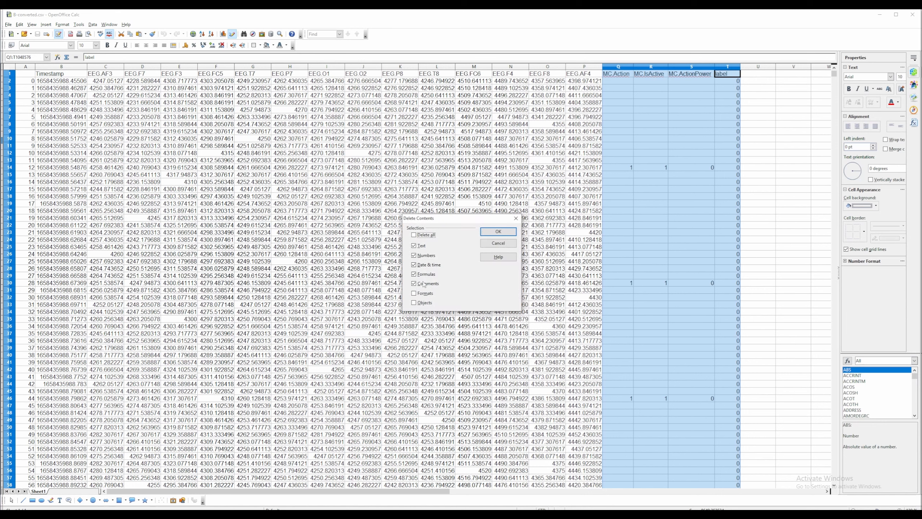
pyautogui.click(498, 243)
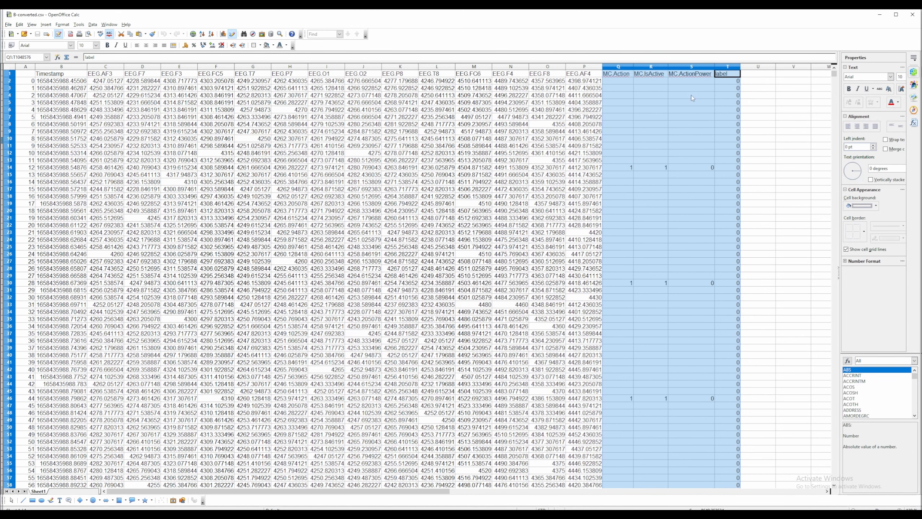
pyautogui.rightClick(619, 67)
pyautogui.click(648, 109)
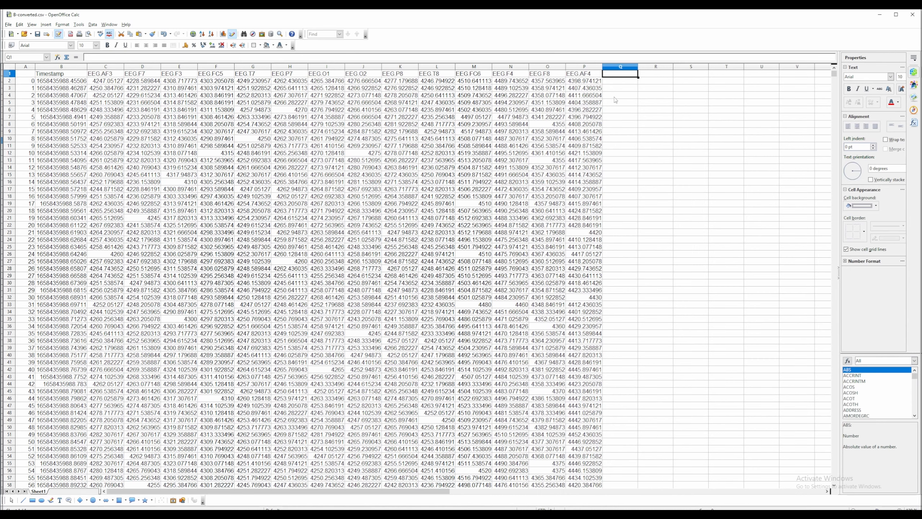
# Copy the Event Id, Event Date and Event Duration headers from A-Converted.csv into B-converted.csv, starting at cell Q1
pyautogui.hotkey('alt', 'Tab')
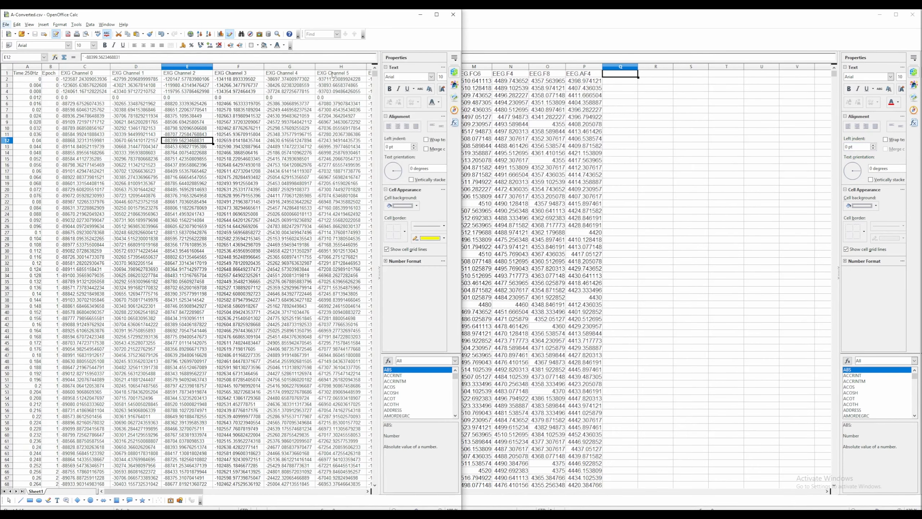
pyautogui.moveTo(186, 492); pyautogui.dragTo(273, 483)
pyautogui.moveTo(177, 73); pyautogui.dragTo(242, 78)
pyautogui.hotkey('ctrl', 'c')
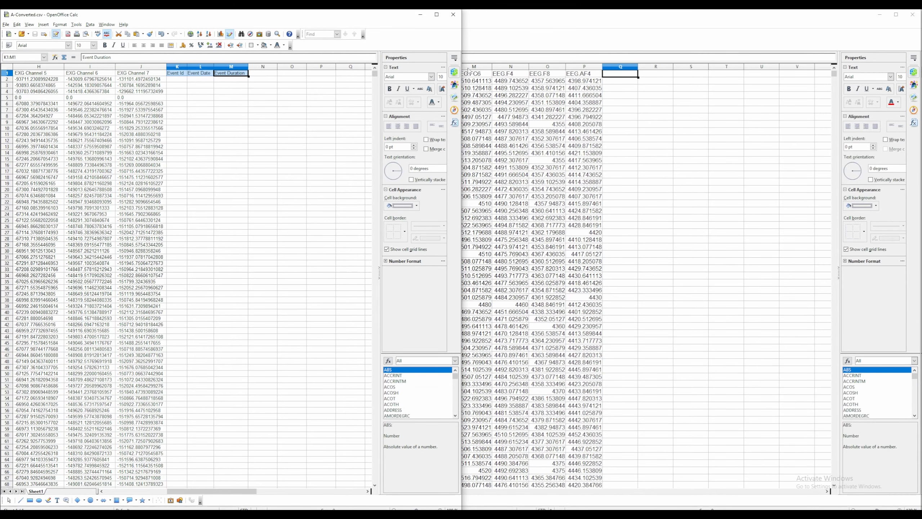
pyautogui.click(614, 77)
pyautogui.hotkey('ctrl', 'v')
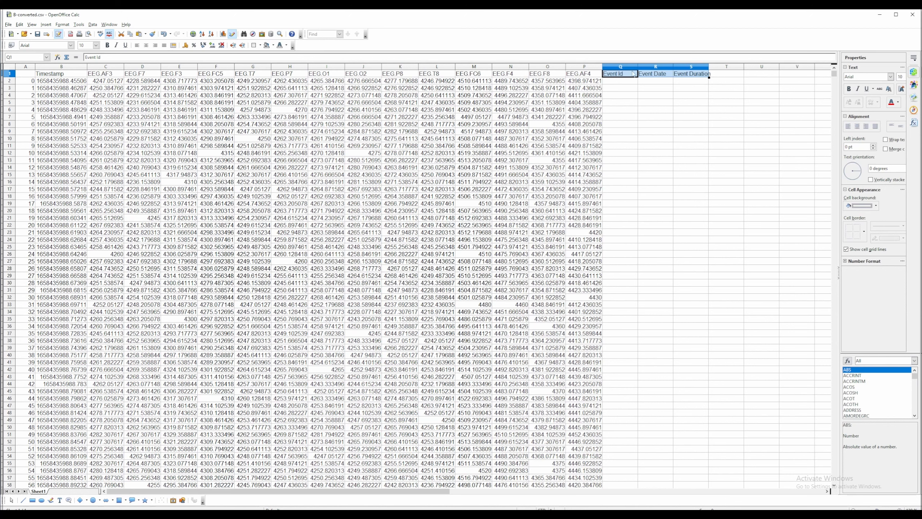
# Review the column headers in row 1 of B-converted.csv, from EEG.AF3 through Event Id
pyautogui.click(634, 75)
pyautogui.click(526, 77)
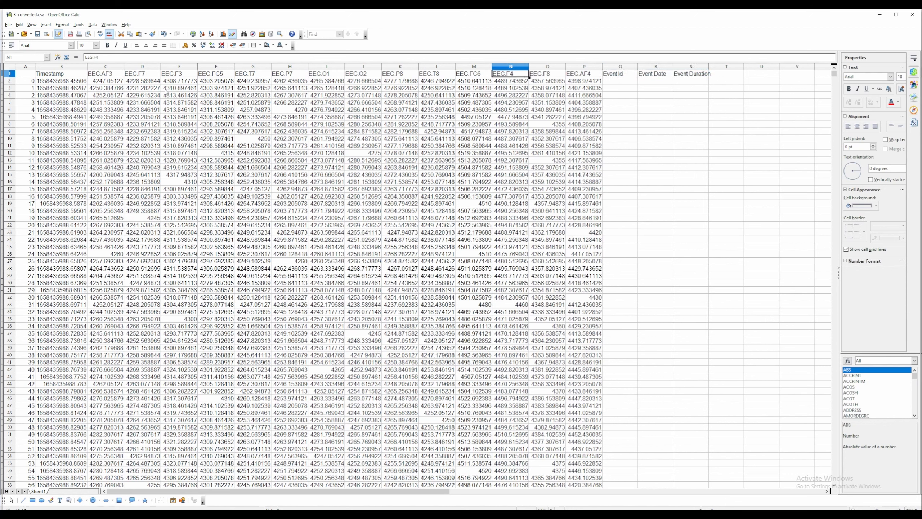
pyautogui.click(170, 75)
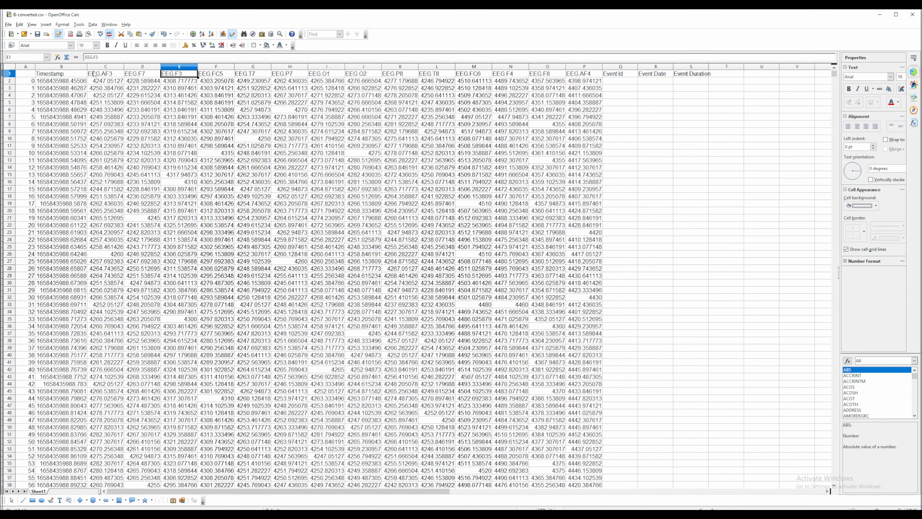
pyautogui.click(96, 74)
pyautogui.click(140, 74)
pyautogui.click(194, 76)
pyautogui.click(219, 74)
pyautogui.click(258, 75)
pyautogui.click(301, 76)
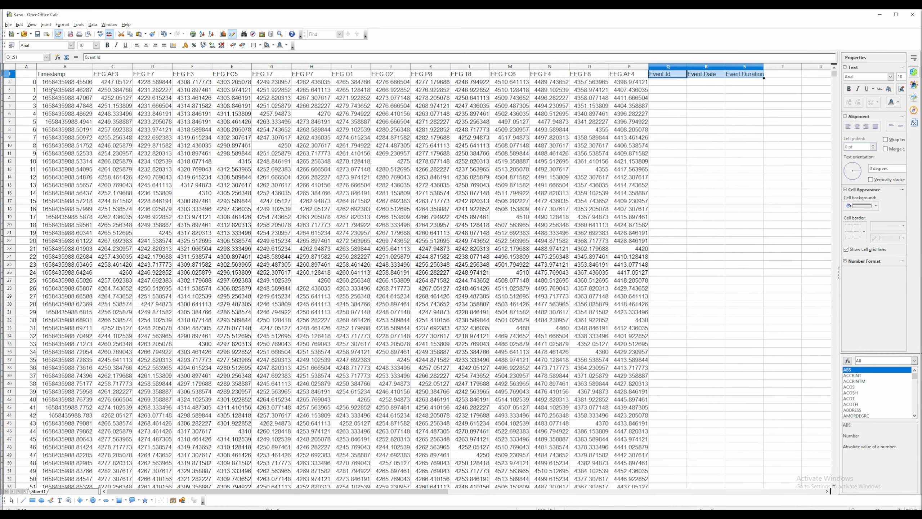
# Rename the Timestamp header in B1 to Time:128Hz
pyautogui.click(82, 77)
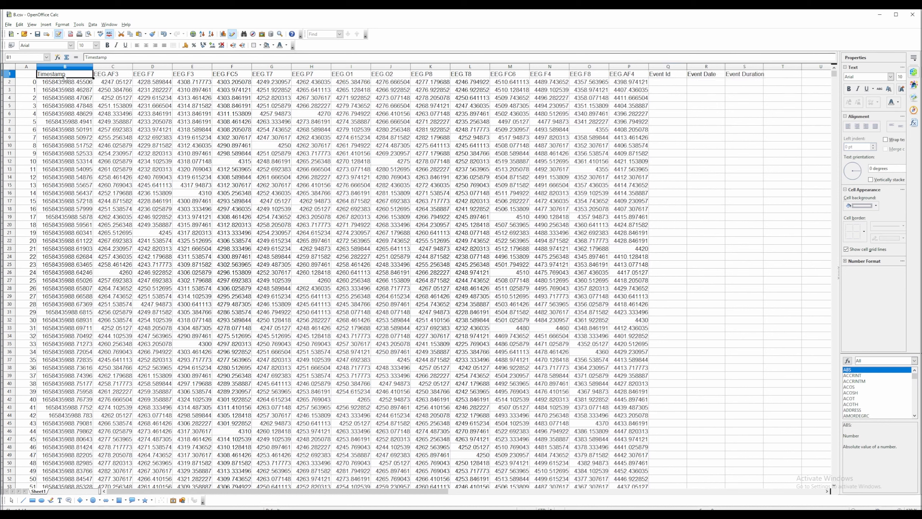
pyautogui.doubleClick(68, 73)
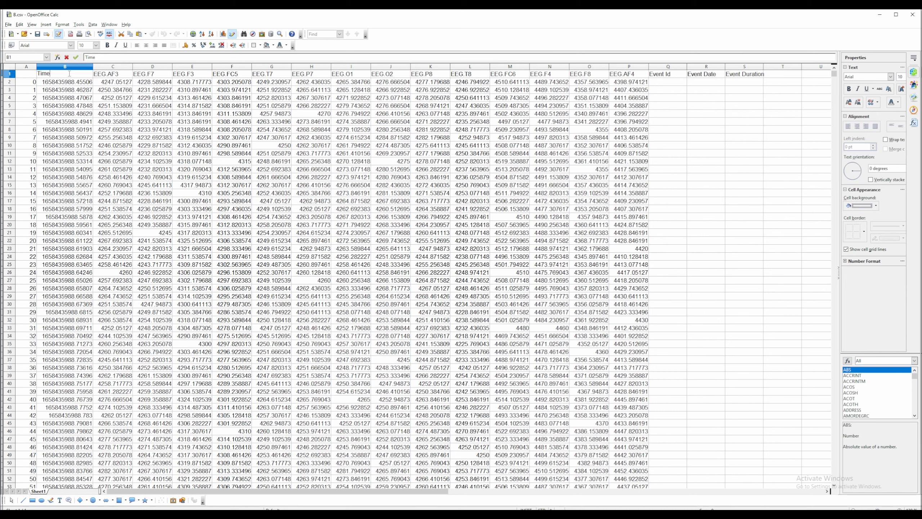
pyautogui.write('8Hz')
pyautogui.click(76, 57)
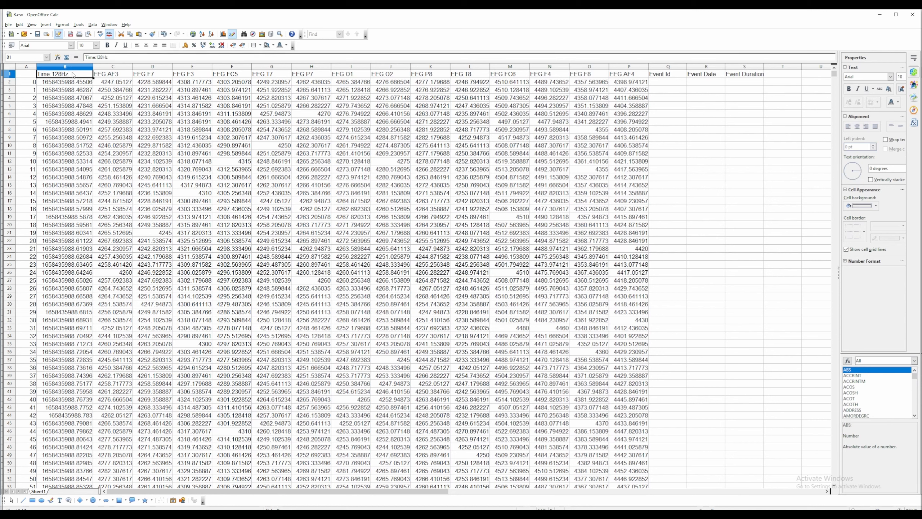
# Subtract the first timestamp, B2, from every value in B2:B53336 using Paste Special with Paste all and Subtract
pyautogui.click(71, 85)
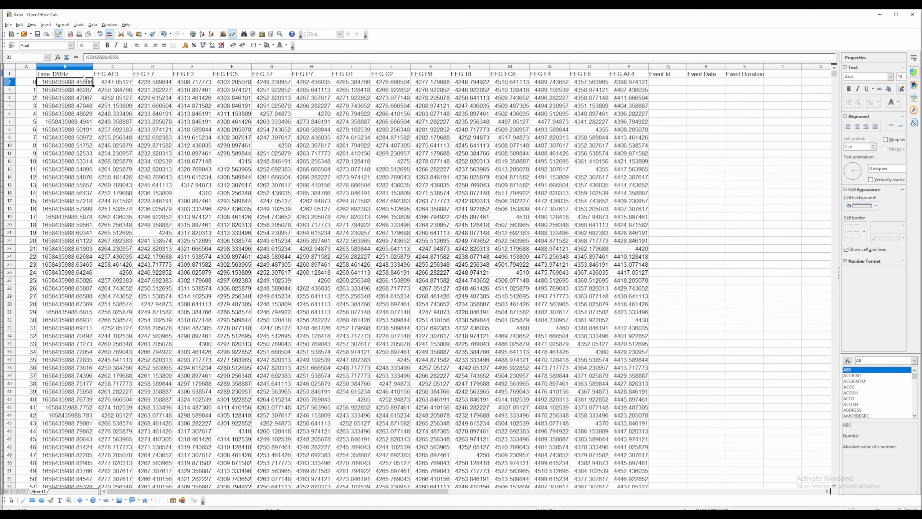
pyautogui.press('Down')
pyautogui.click(69, 82)
pyautogui.hotkey('ctrl', 'shift', 'Down')
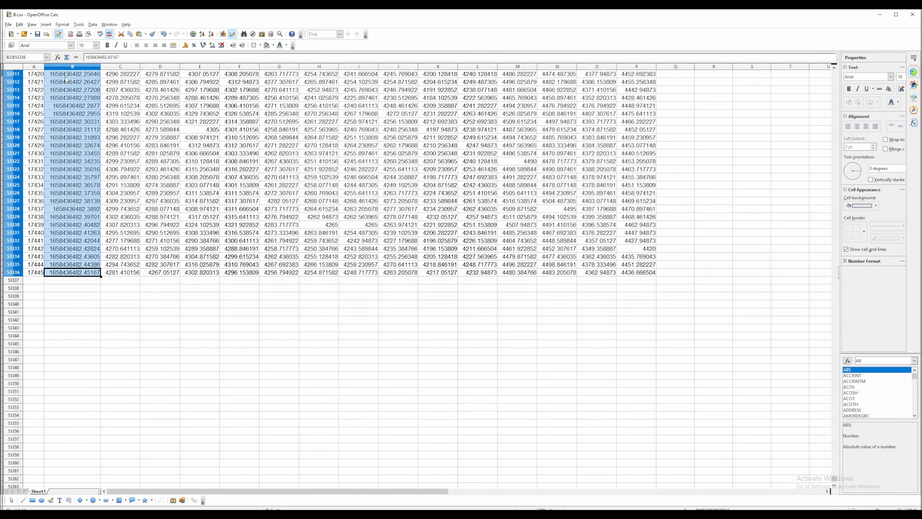
pyautogui.rightClick(66, 79)
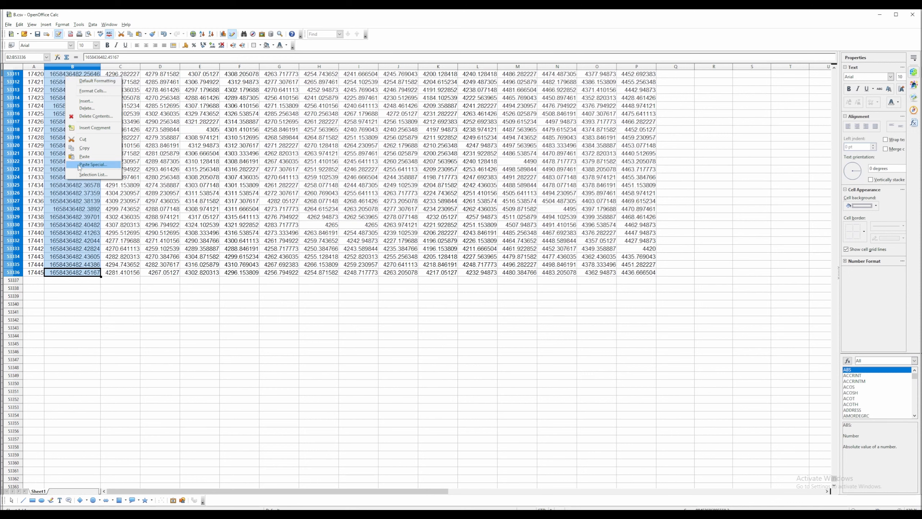
pyautogui.click(91, 165)
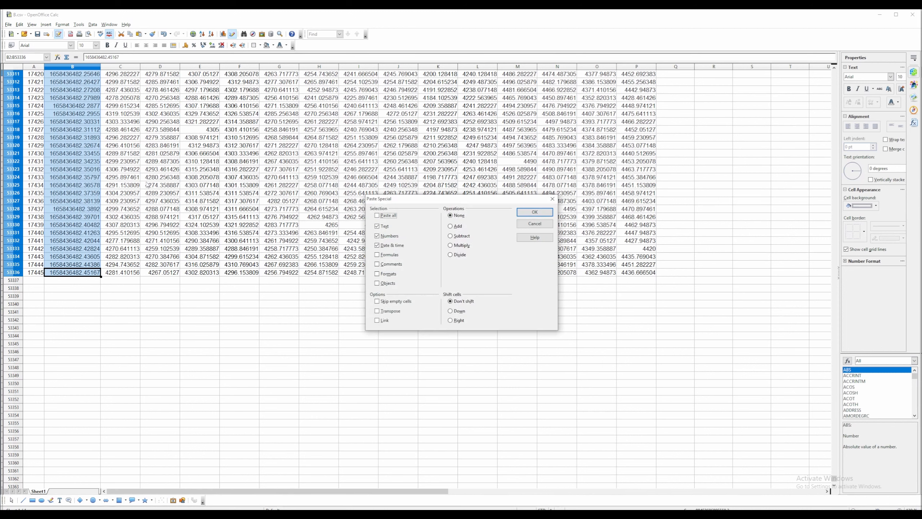
pyautogui.click(454, 236)
pyautogui.click(378, 216)
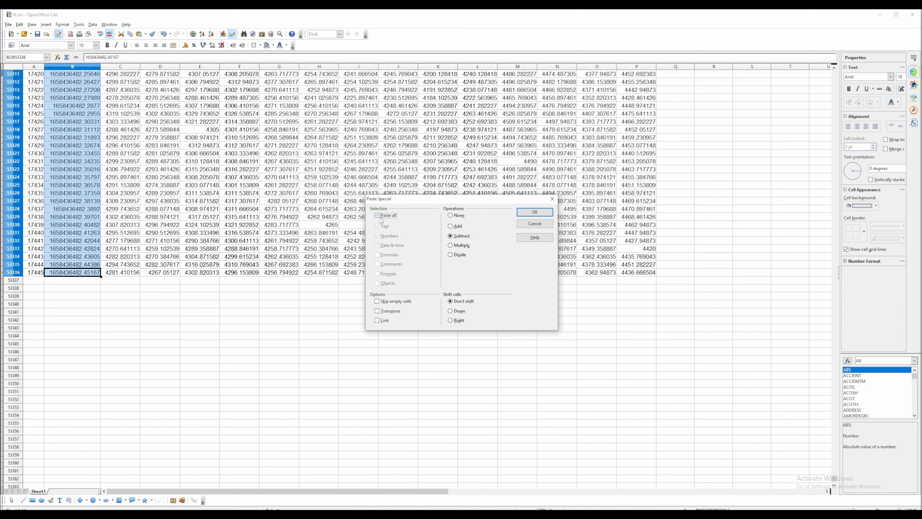
pyautogui.click(535, 212)
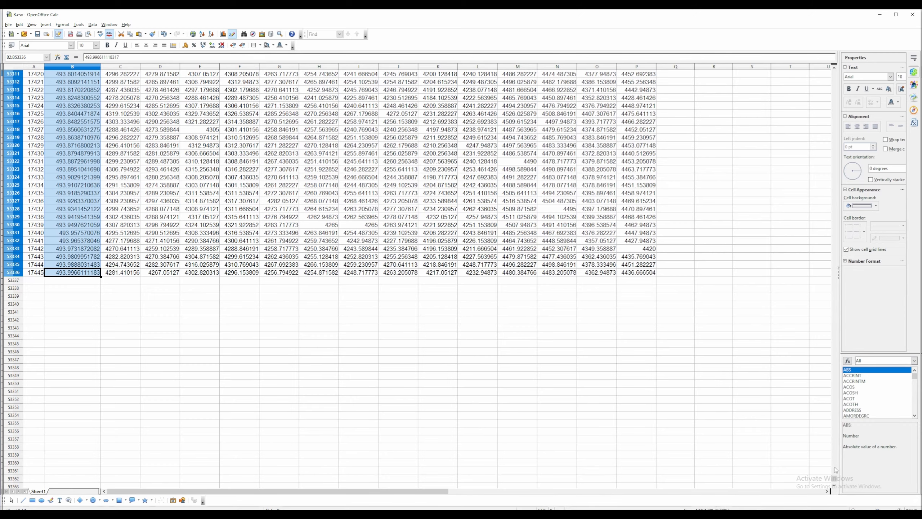
# Check the first time values in column B and insert an empty column before EEG.AF3
pyautogui.moveTo(836, 478); pyautogui.dragTo(880, 29)
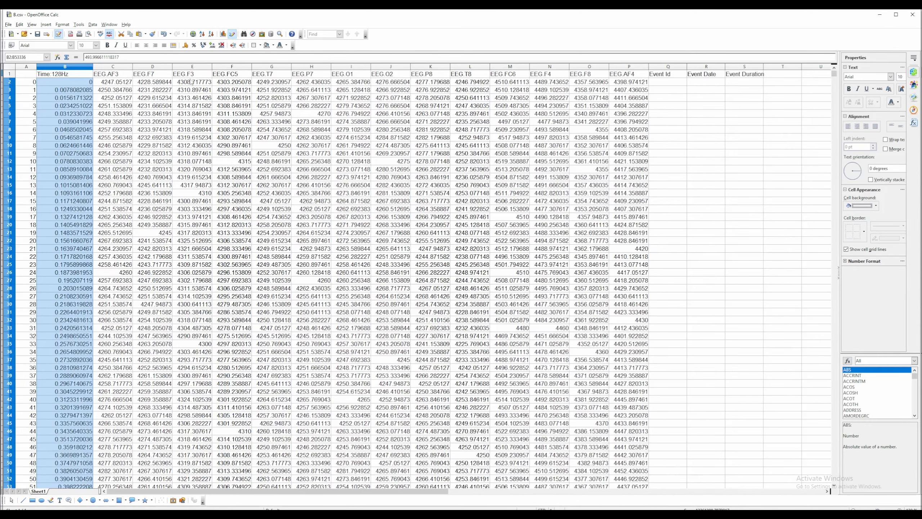
pyautogui.click(77, 98)
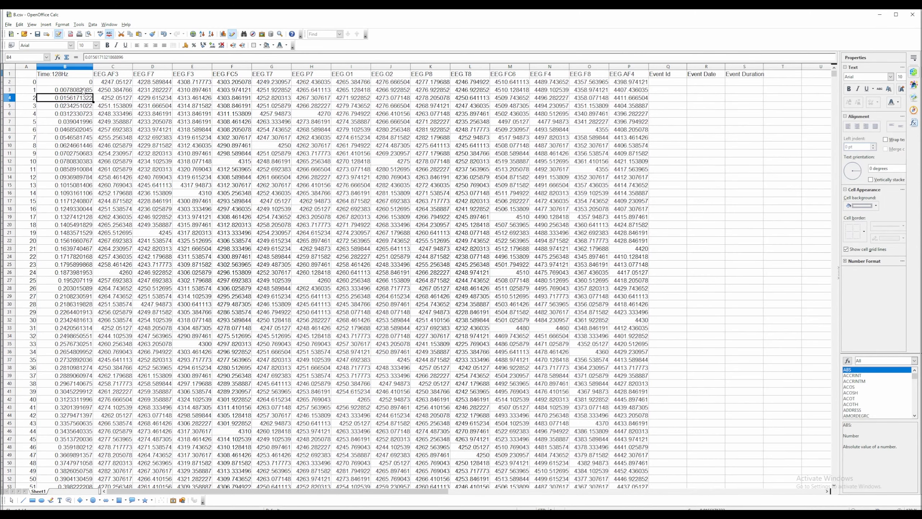
pyautogui.click(84, 88)
pyautogui.click(84, 83)
pyautogui.click(75, 113)
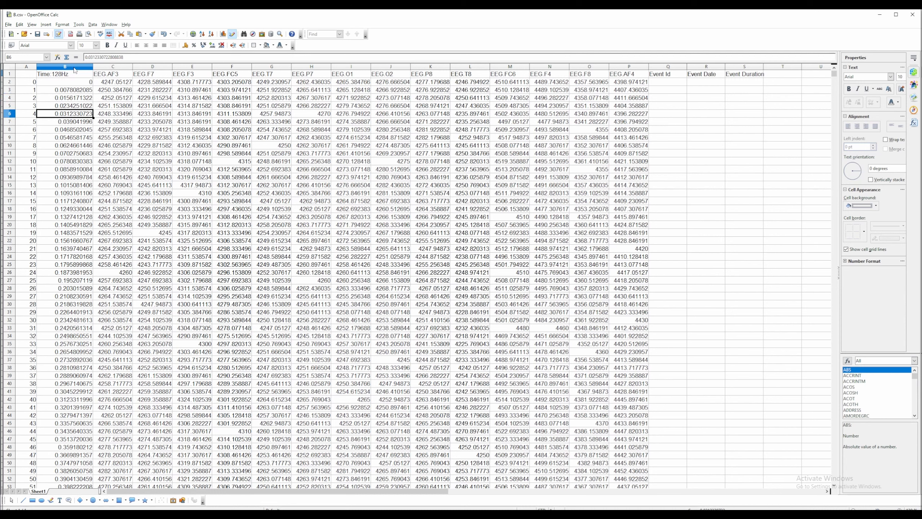
pyautogui.click(116, 68)
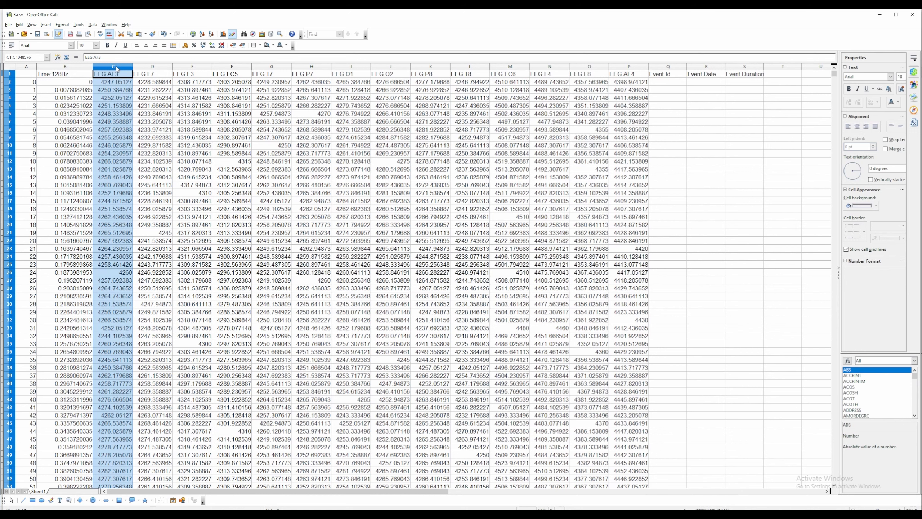
pyautogui.rightClick(117, 69)
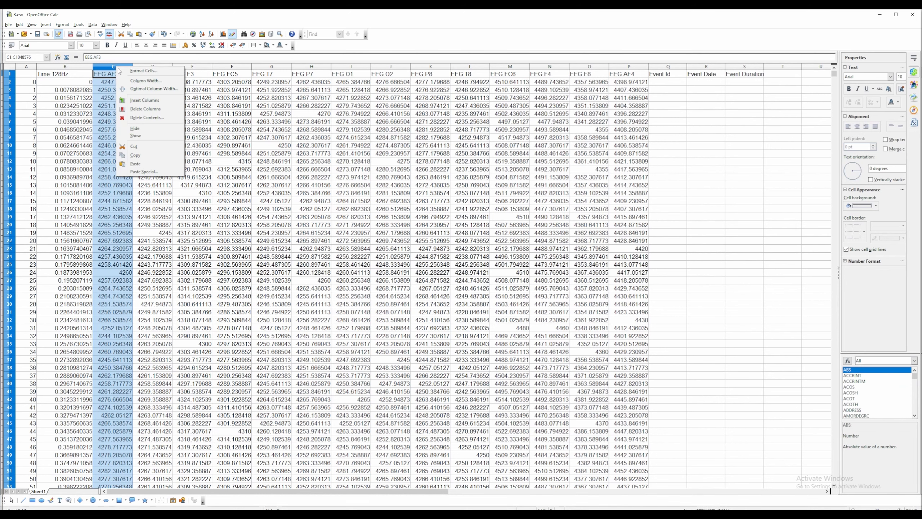
pyautogui.click(156, 104)
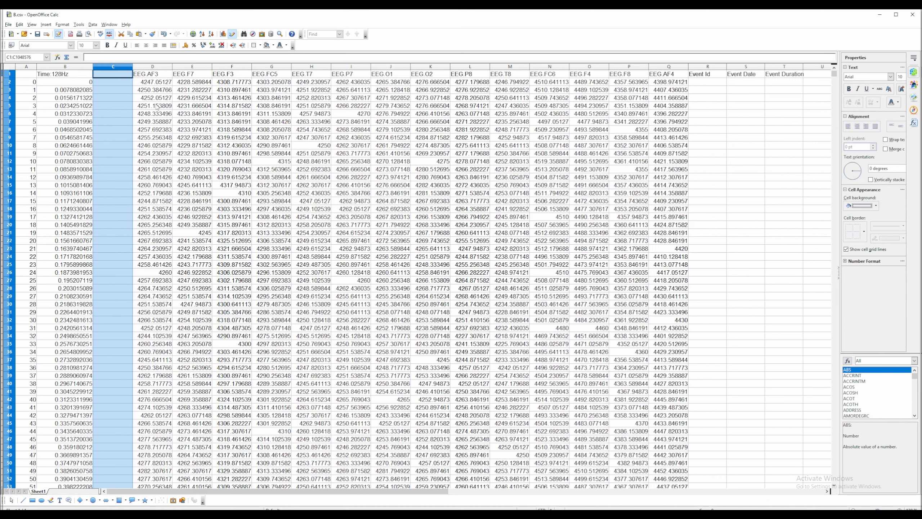
# Enter the formula =QUOTIENT(A2; 32) in cell C2 of the new column
pyautogui.click(111, 86)
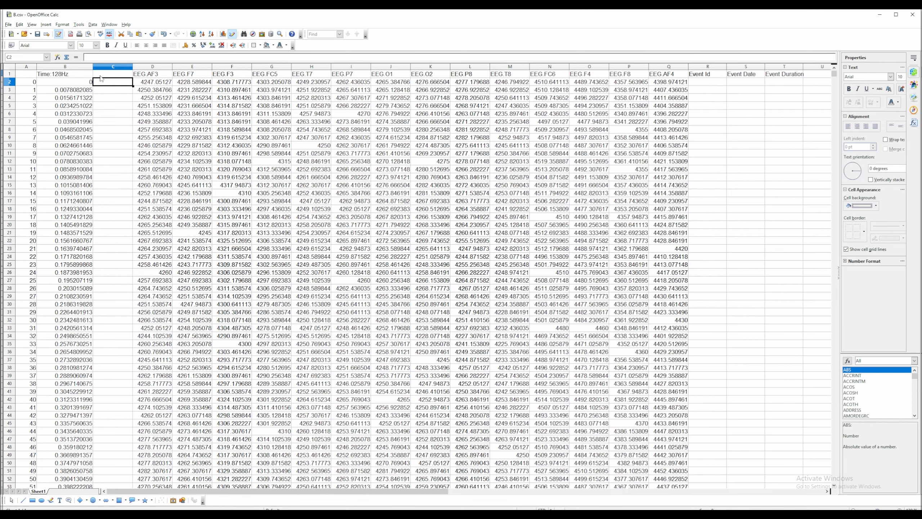
pyautogui.click(864, 376)
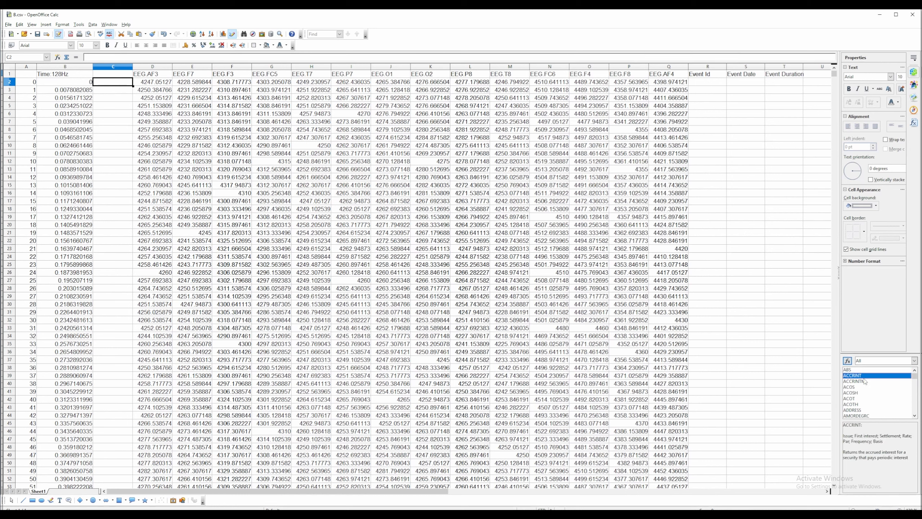
pyautogui.press('q')
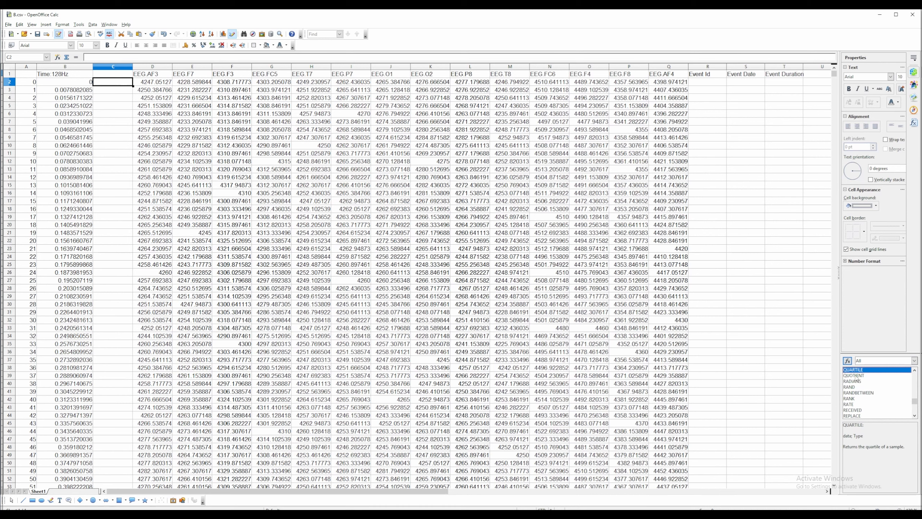
pyautogui.doubleClick(857, 377)
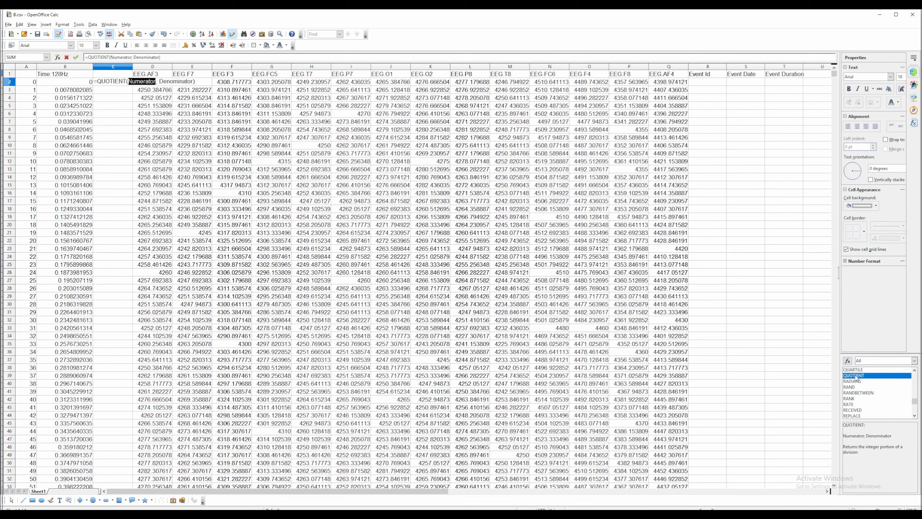
pyautogui.click(30, 82)
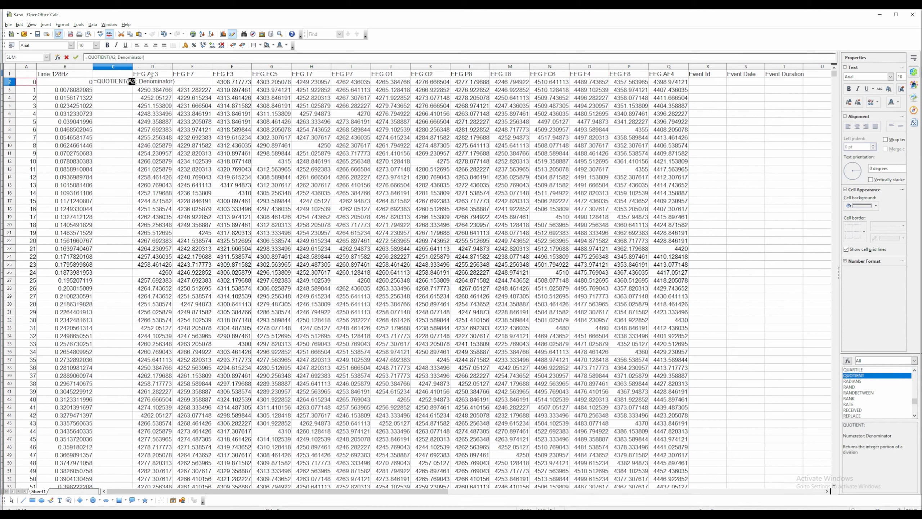
pyautogui.moveTo(173, 82); pyautogui.dragTo(140, 83)
pyautogui.write('32')
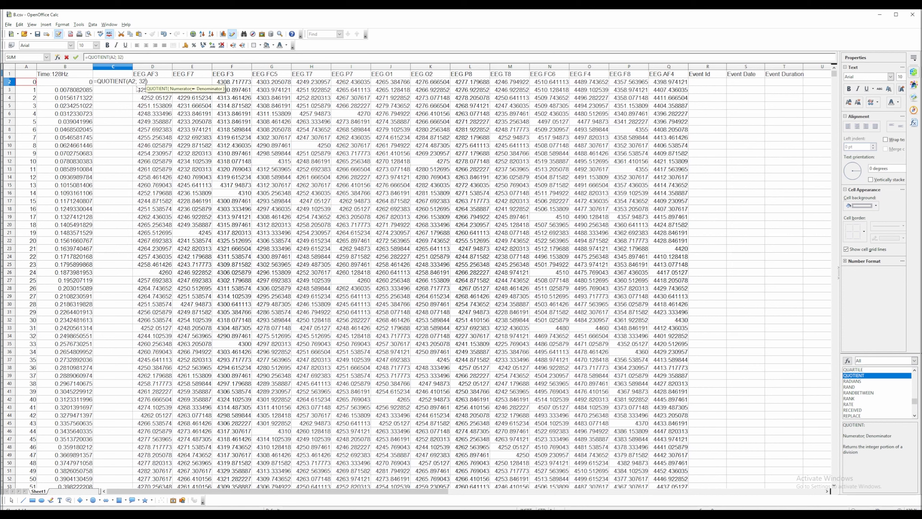
pyautogui.click(77, 57)
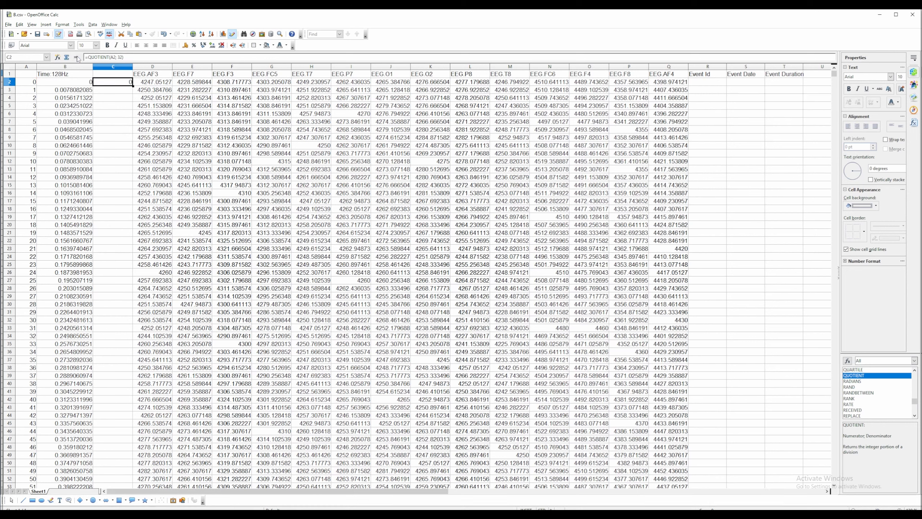
# Fill the QUOTIENT formula down column C to the last data row and check the results at both ends
pyautogui.doubleClick(133, 86)
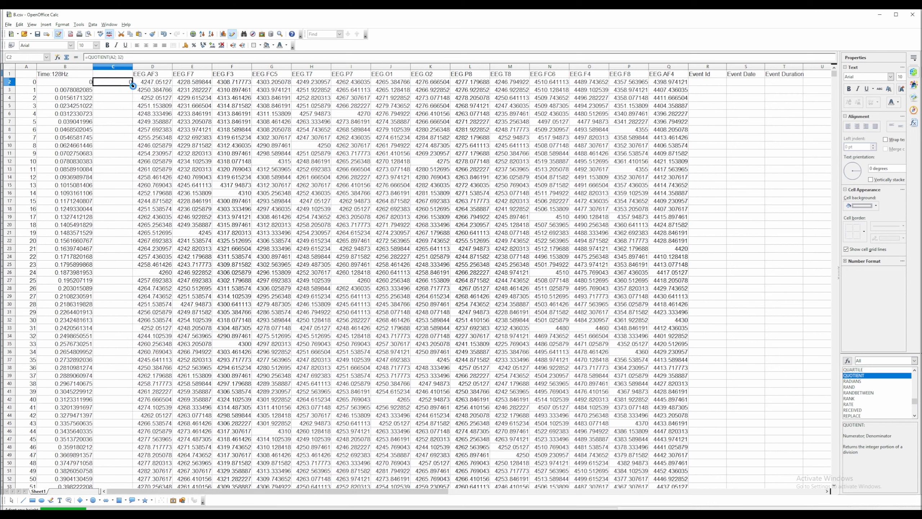
pyautogui.scroll(-10, 133, 86)
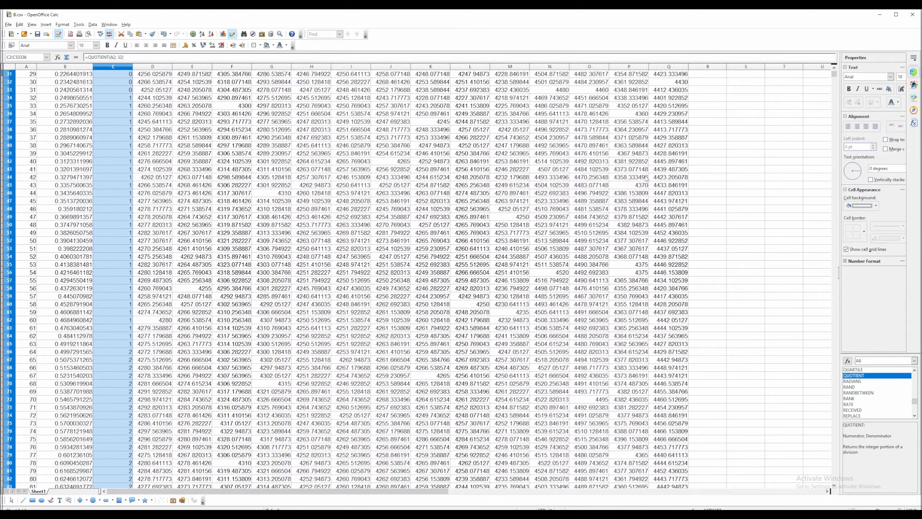
pyautogui.moveTo(835, 74); pyautogui.dragTo(809, 476)
pyautogui.hotkey('ctrl', 'Down')
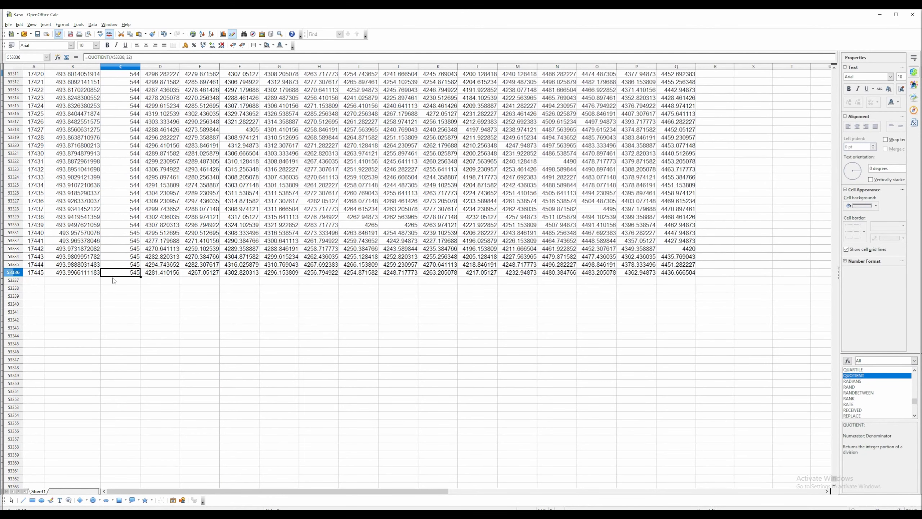
pyautogui.press('Left')
pyautogui.press('Left')
pyautogui.press('Right')
pyautogui.press('Right')
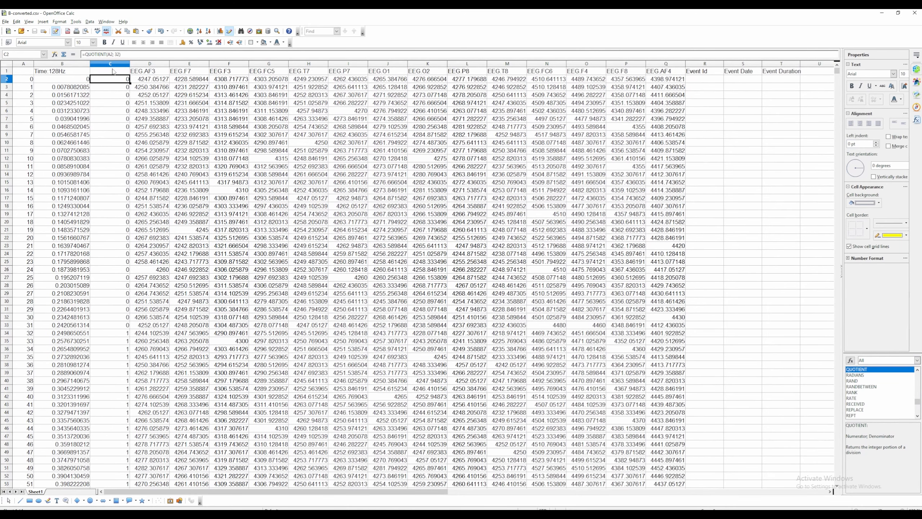
pyautogui.press('Down')
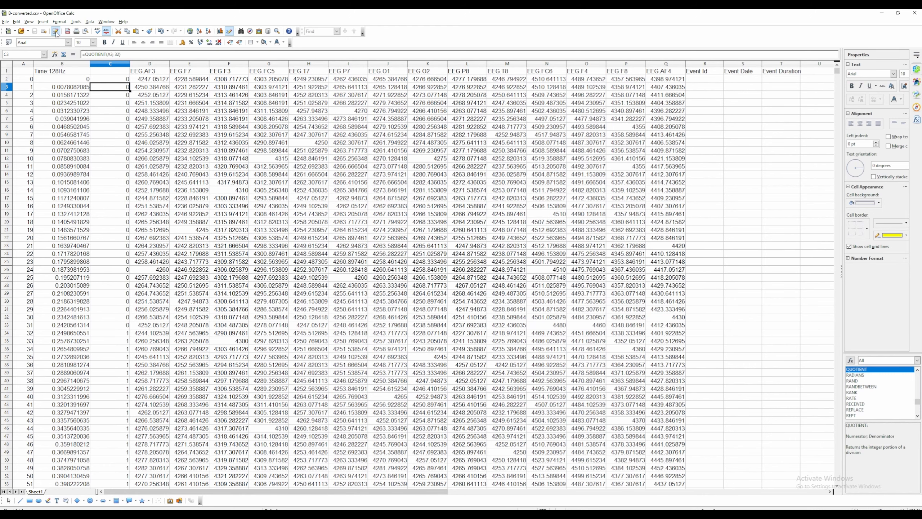
# Switch B-converted.csv to read-only and back to edit mode, and check the contents of the column C cells
pyautogui.click(56, 32)
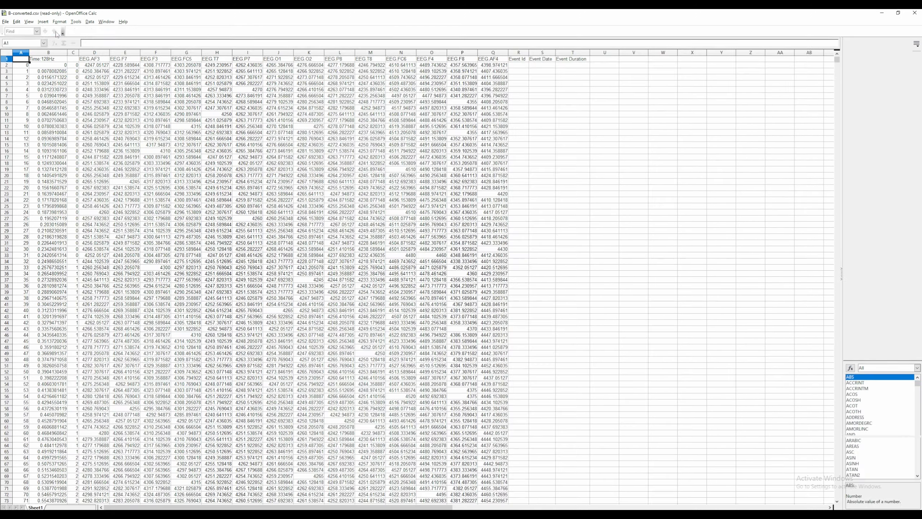
pyautogui.click(56, 53)
pyautogui.click(56, 80)
pyautogui.press('Right')
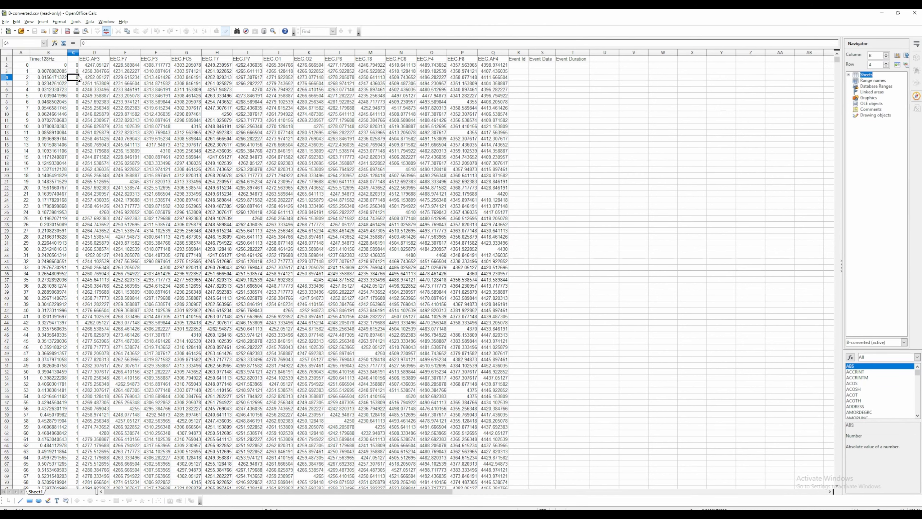
pyautogui.click(54, 31)
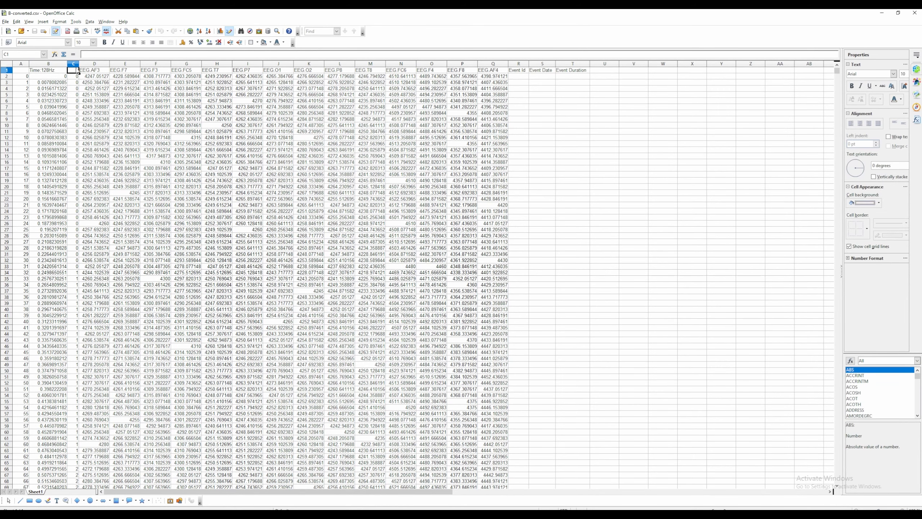
pyautogui.click(76, 63)
pyautogui.click(21, 65)
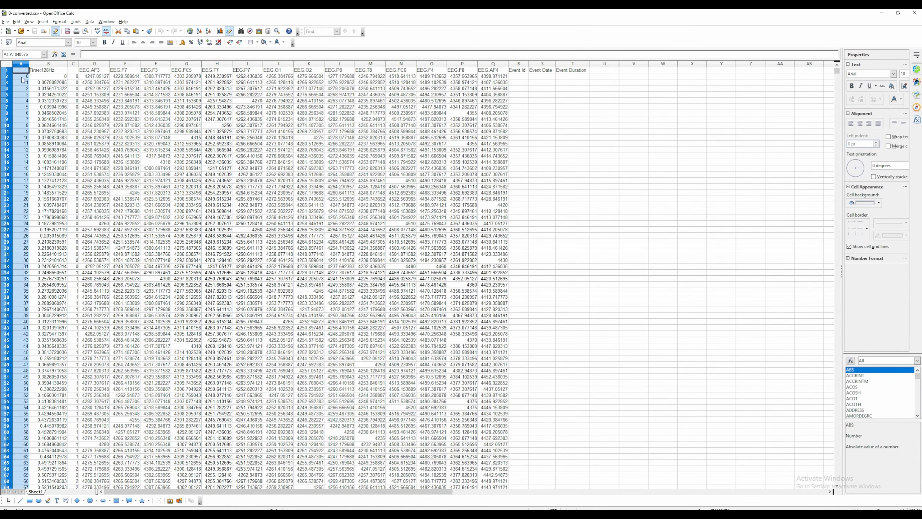
pyautogui.click(73, 119)
pyautogui.click(76, 144)
pyautogui.click(74, 199)
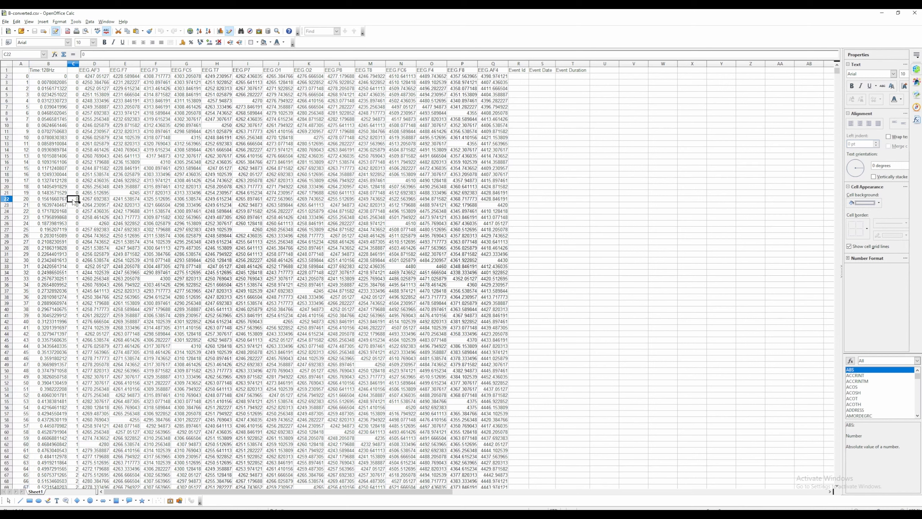
# Delete the sample-number column A so that Time:128Hz becomes the first column, and save B-converted.csv
pyautogui.click(73, 334)
pyautogui.click(24, 334)
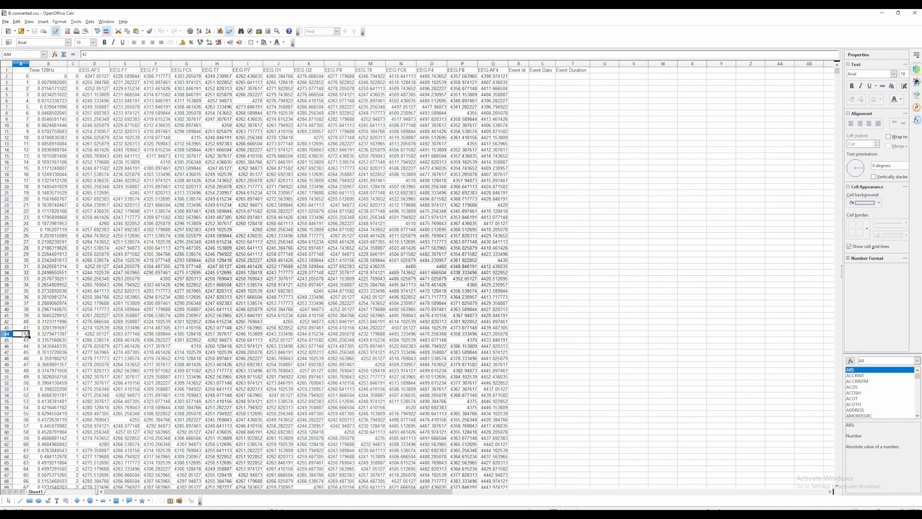
pyautogui.click(21, 290)
pyautogui.click(21, 67)
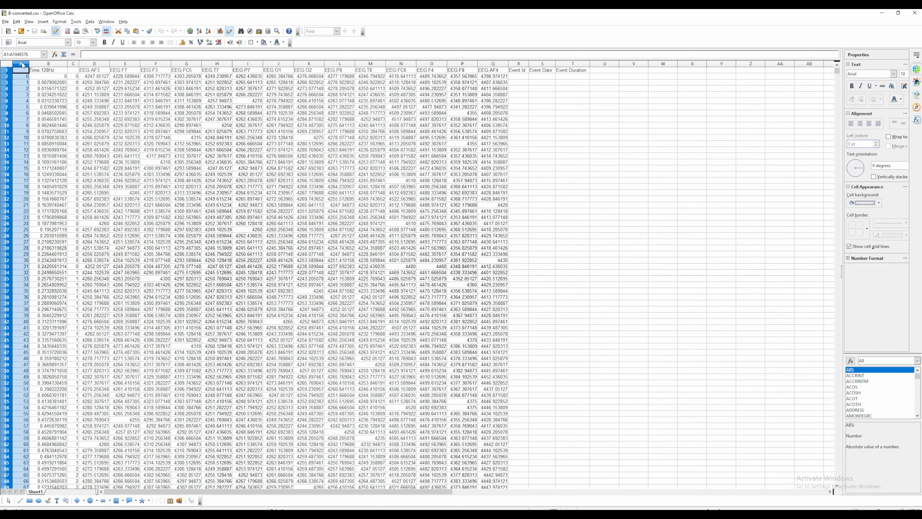
pyautogui.rightClick(22, 66)
pyautogui.click(38, 105)
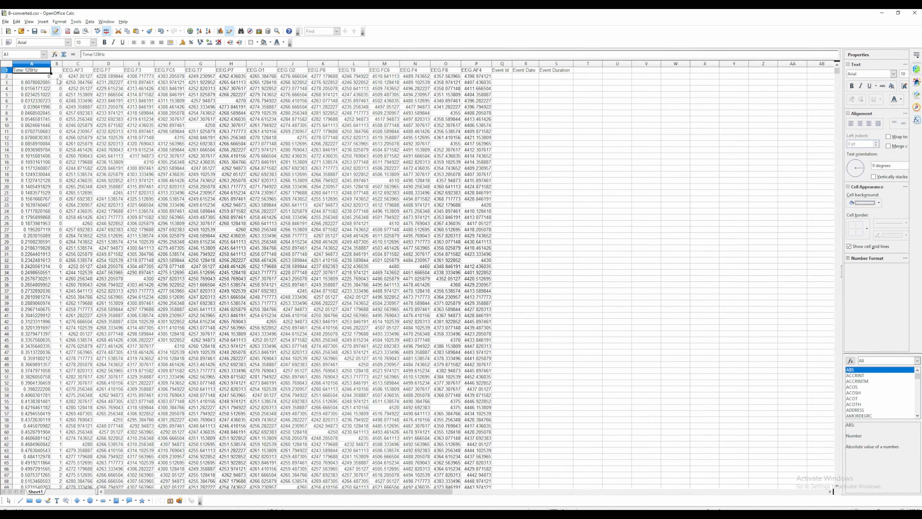
pyautogui.click(79, 71)
pyautogui.click(568, 73)
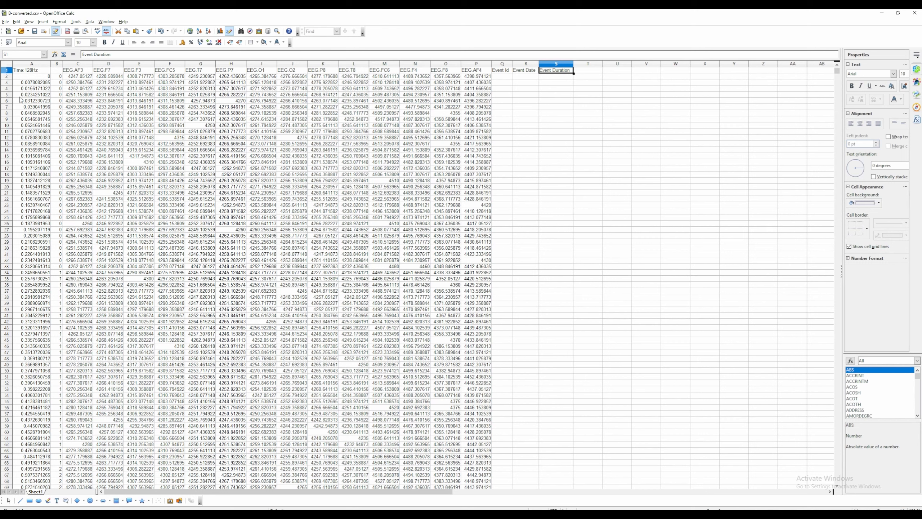
pyautogui.hotkey('ctrl', 's')
# Switch to OpenViBE Designer and set the CSV File Reader's filename to B-converted.csv from the EEG To Be Converted folder
pyautogui.hotkey('alt', 'Tab')
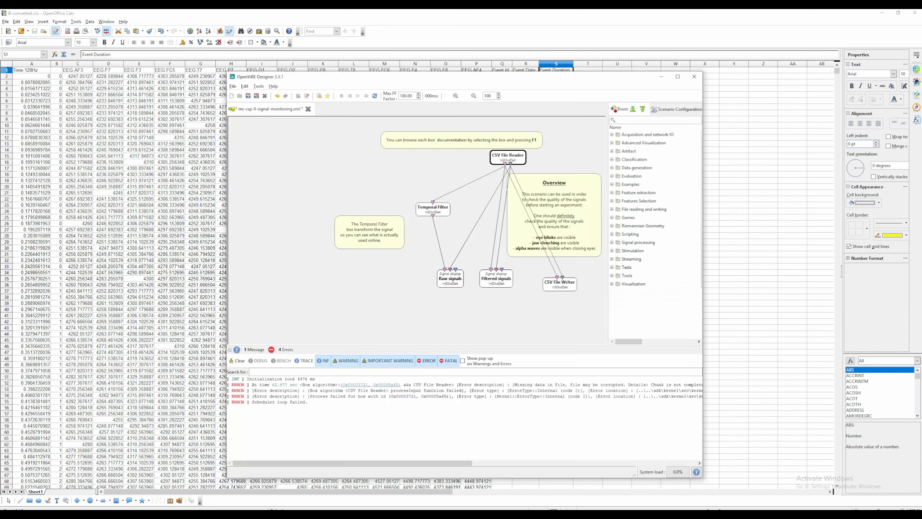
pyautogui.doubleClick(520, 158)
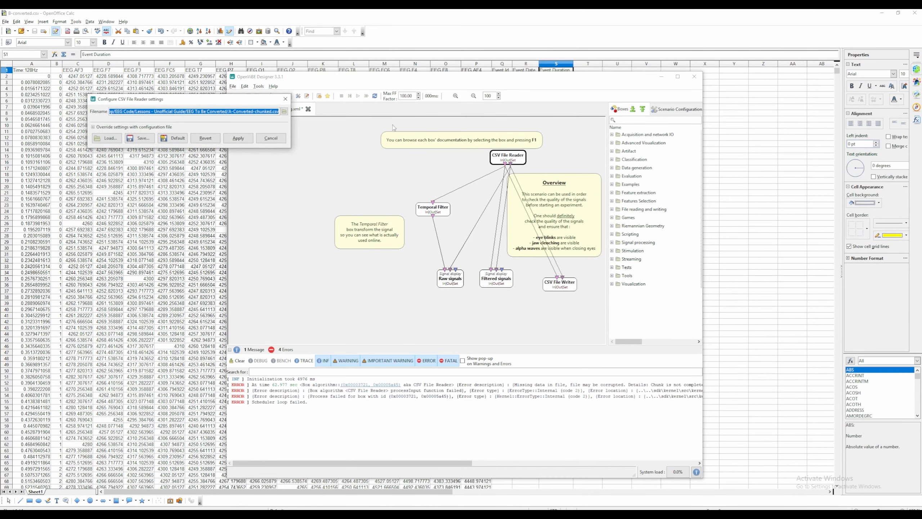
pyautogui.click(287, 116)
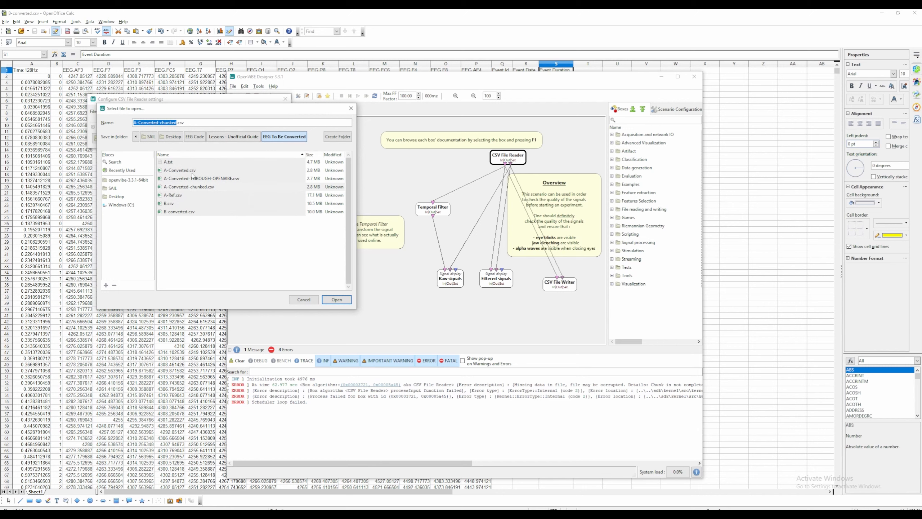
pyautogui.click(180, 212)
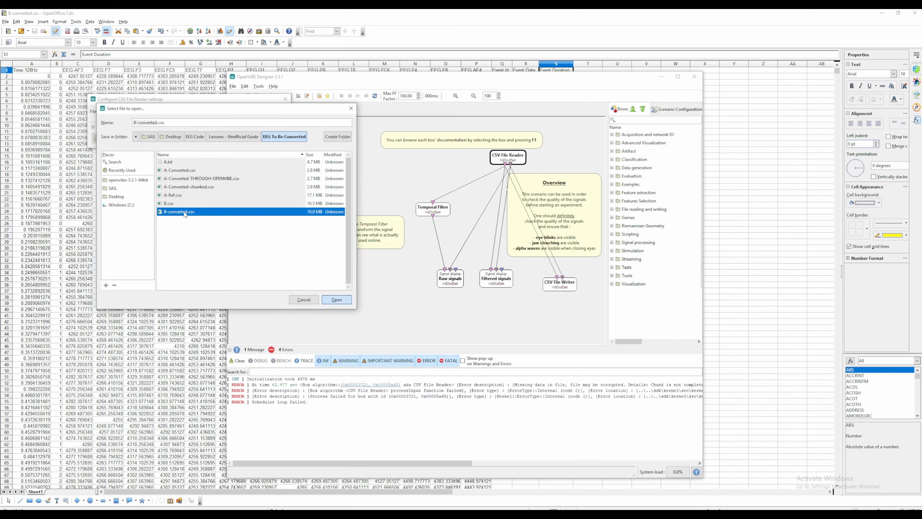
pyautogui.click(336, 300)
pyautogui.click(270, 138)
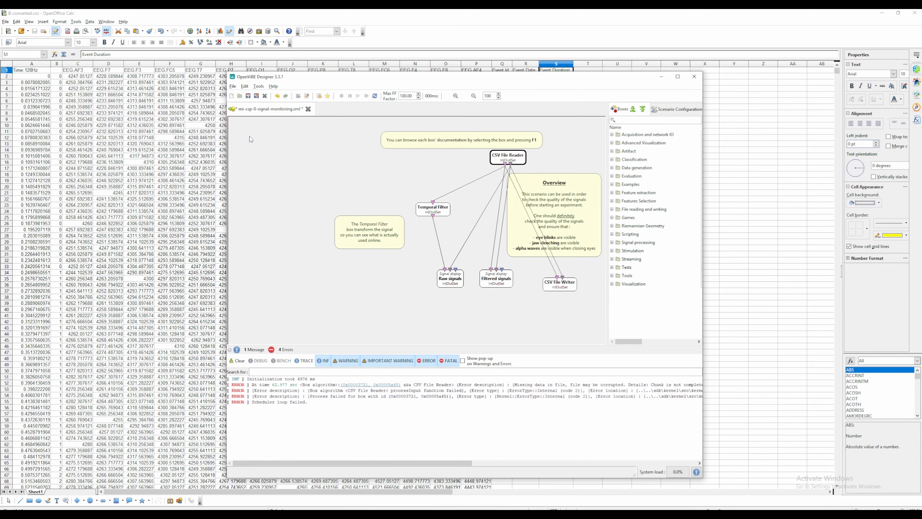
pyautogui.moveTo(426, 207); pyautogui.dragTo(431, 207)
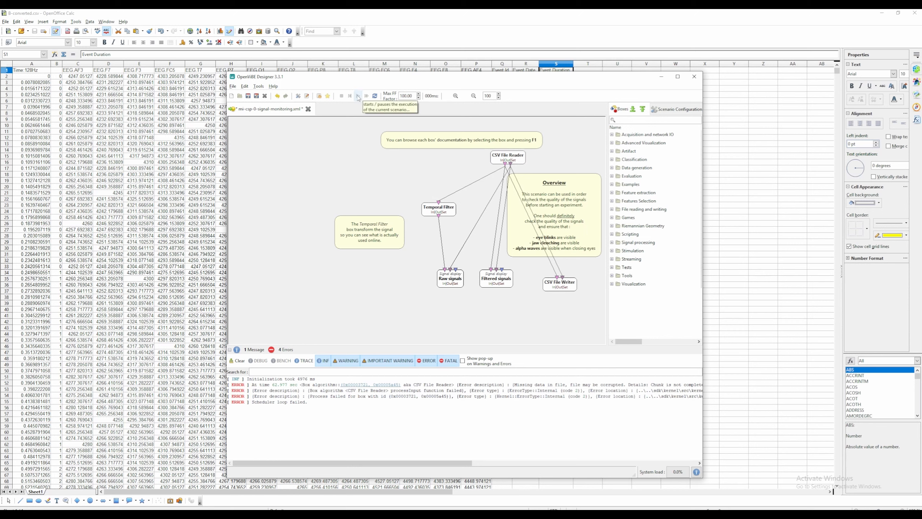
# Set the CSV File Writer's output filename to B-Converted-THROUGH-OPENVIBE.csv and apply the settings
pyautogui.doubleClick(569, 288)
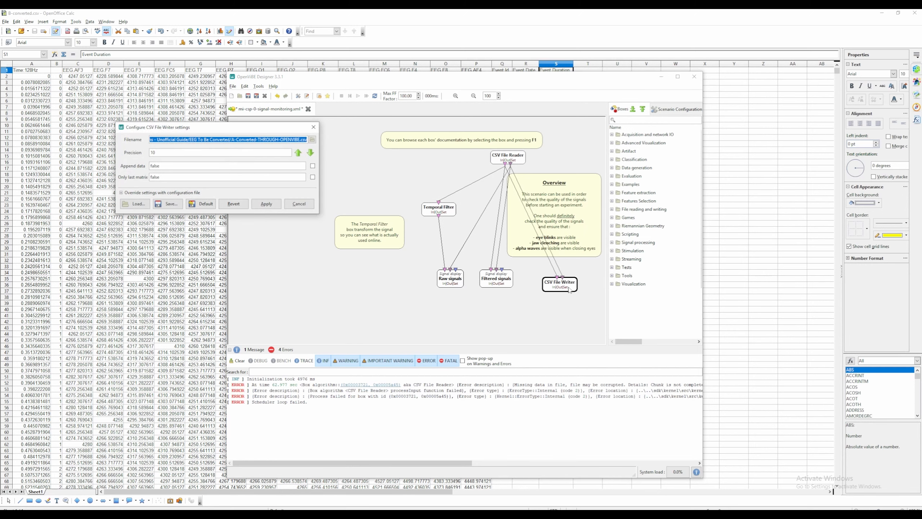
pyautogui.click(312, 140)
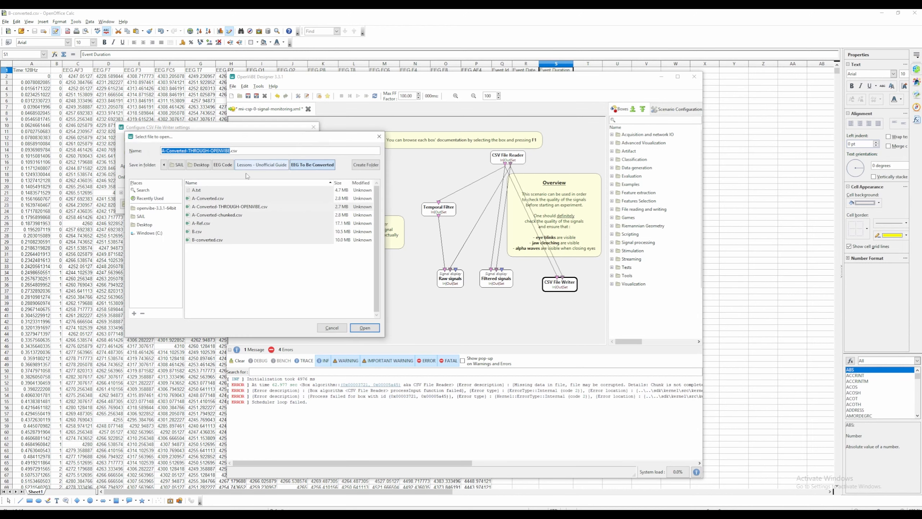
pyautogui.click(214, 150)
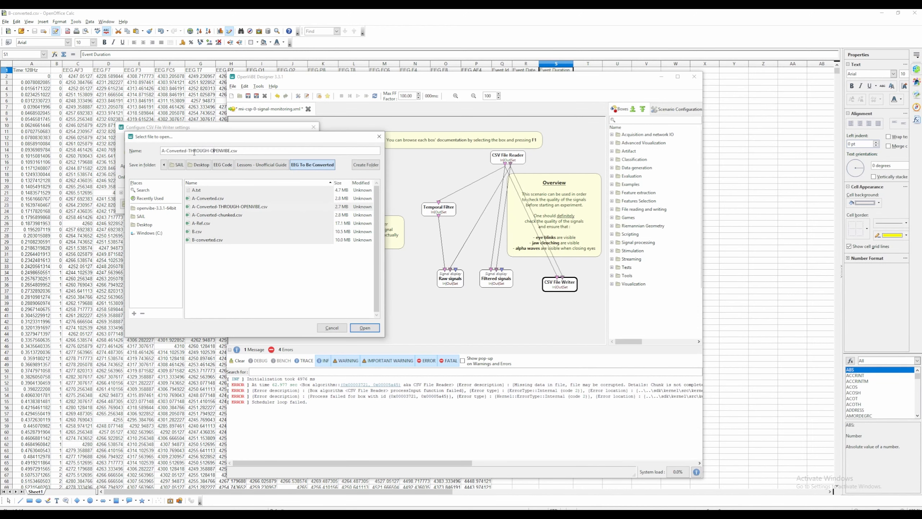
pyautogui.moveTo(164, 151); pyautogui.dragTo(156, 155)
pyautogui.click(166, 151)
pyautogui.click(163, 151)
pyautogui.press('Delete')
pyautogui.write('B')
pyautogui.click(253, 263)
pyautogui.click(365, 328)
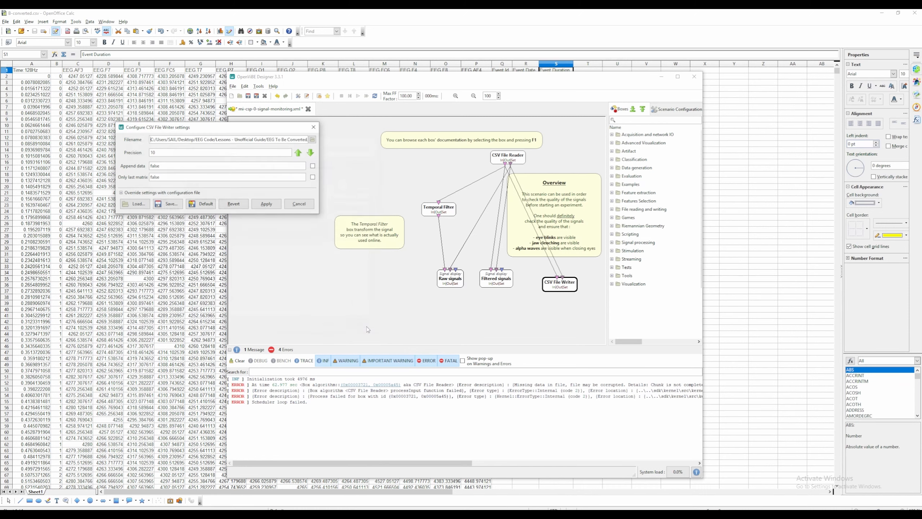
pyautogui.click(266, 204)
# Run the scenario, examine the error log, and check the filename set in the CSV File Reader
pyautogui.click(358, 96)
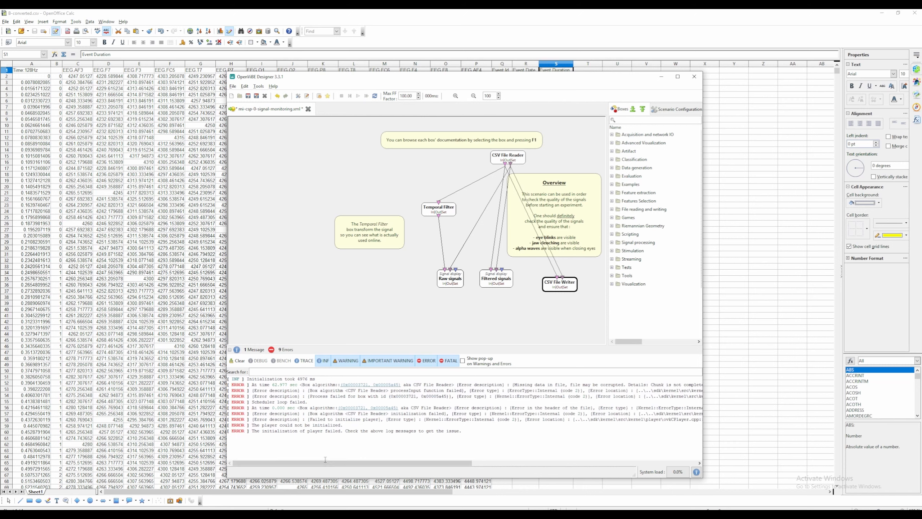
pyautogui.moveTo(331, 464); pyautogui.dragTo(222, 457)
pyautogui.doubleClick(508, 157)
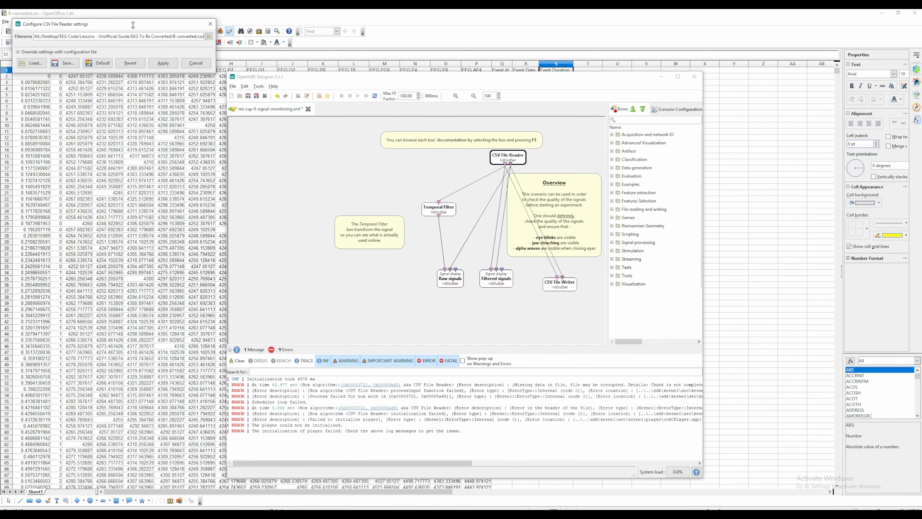
pyautogui.moveTo(133, 25); pyautogui.dragTo(182, 34)
# Close B-converted.csv in OpenOffice Calc and run the OpenViBE scenario again
pyautogui.click(245, 74)
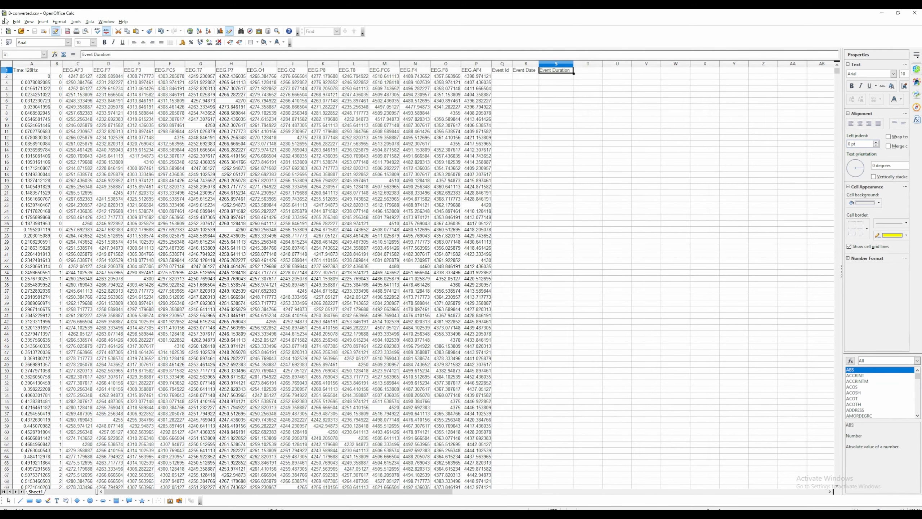
pyautogui.click(916, 13)
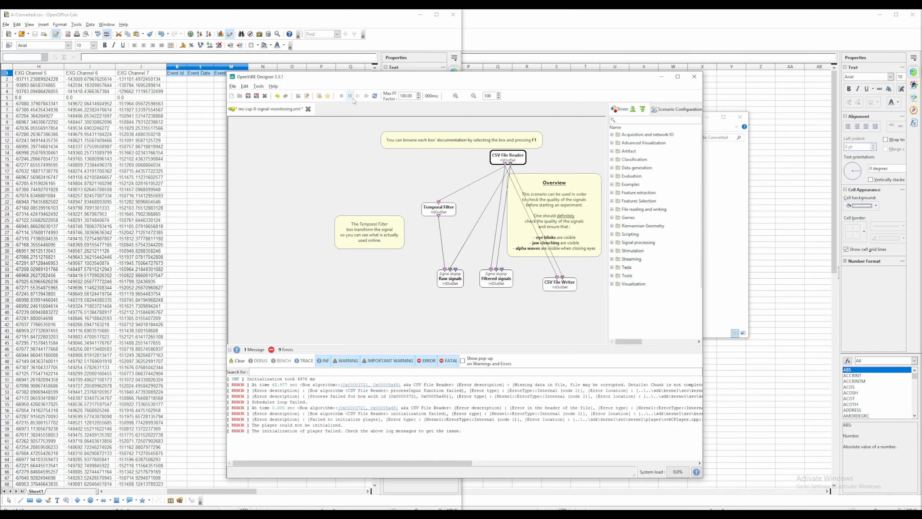
pyautogui.click(359, 96)
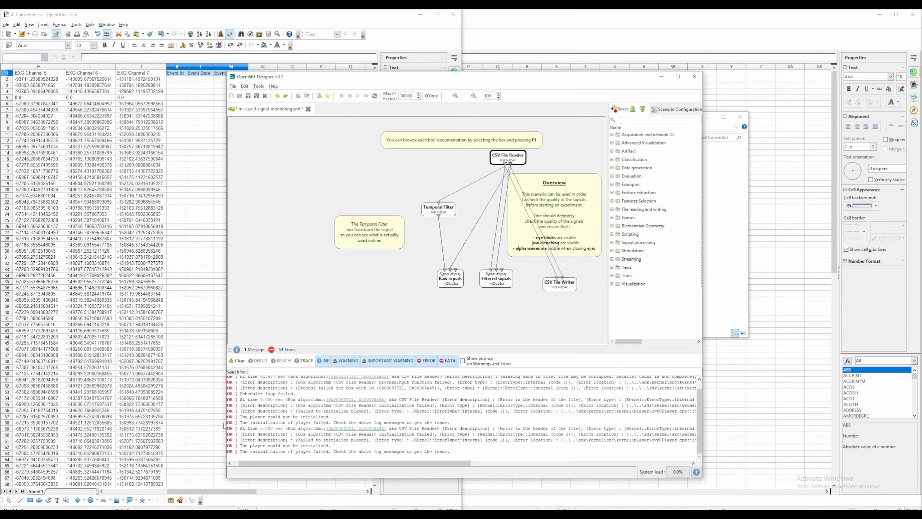
# Open B-converted.csv from the EEG To Be Converted folder in Visual Studio Code
pyautogui.click(740, 198)
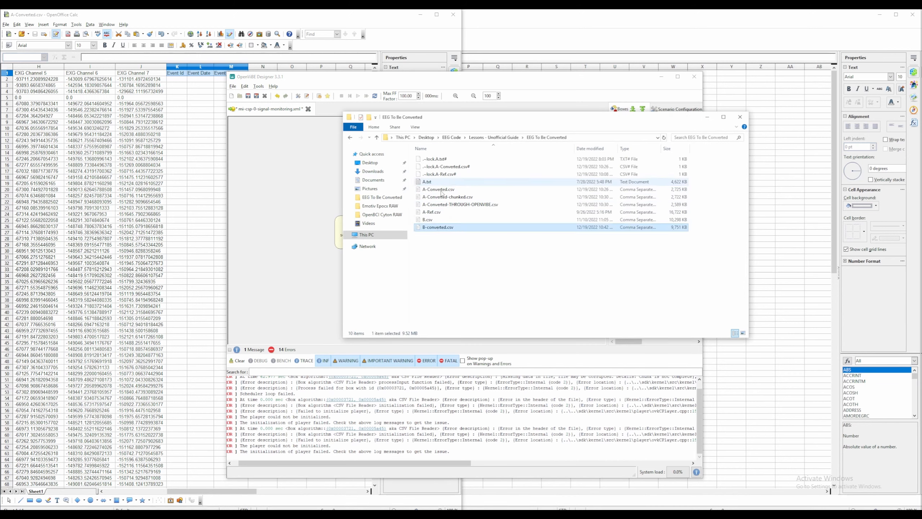
pyautogui.rightClick(437, 227)
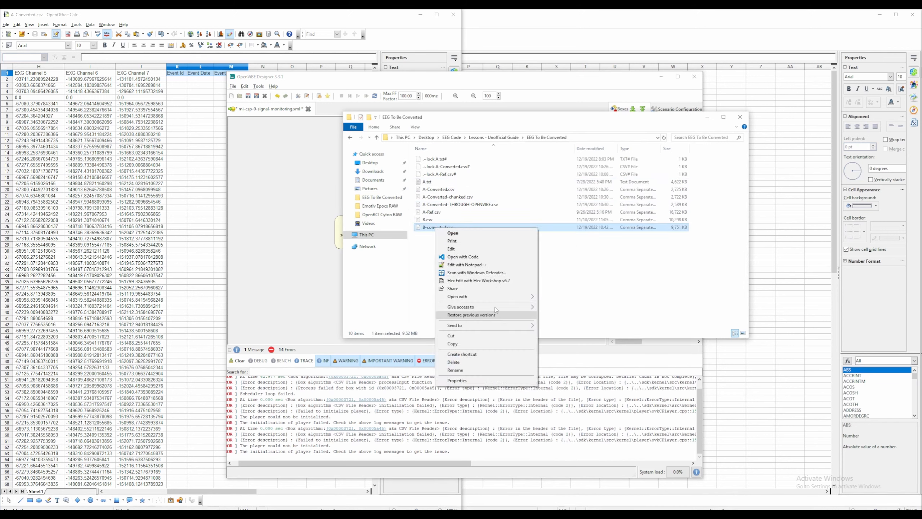
pyautogui.click(479, 257)
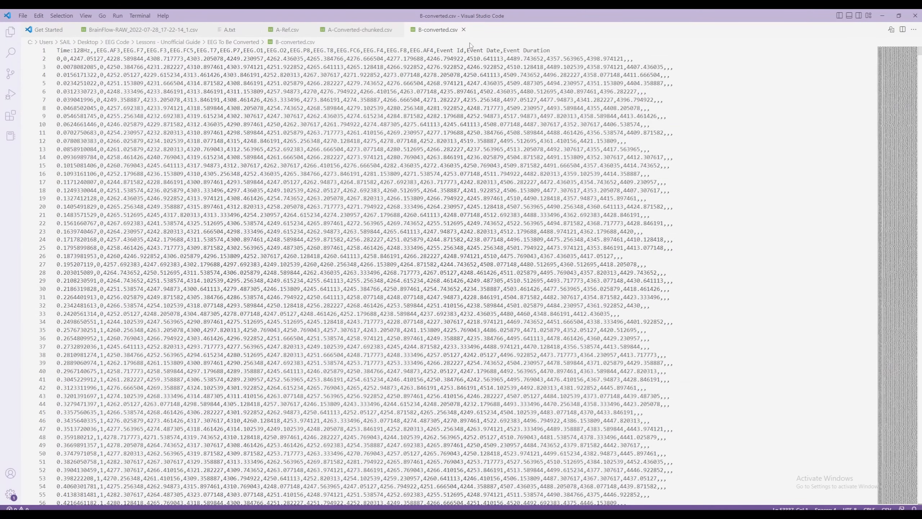
# Add the missing column name Epoch after Time:128Hz in the header line and save the file
pyautogui.click(93, 50)
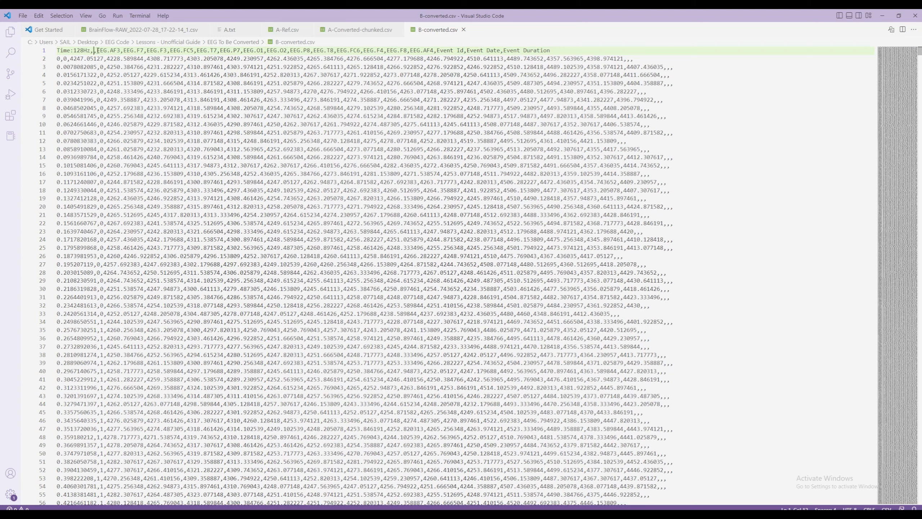
pyautogui.write('Epoc')
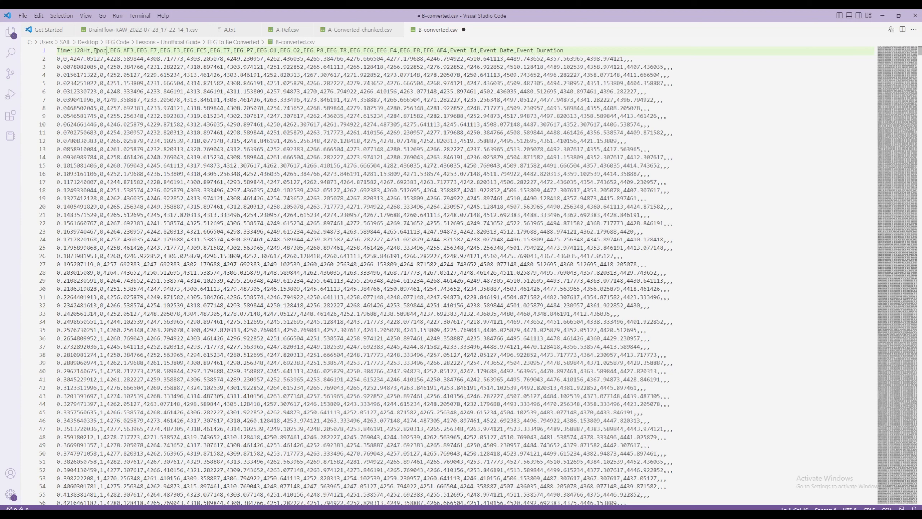
pyautogui.write('h')
pyautogui.click(77, 59)
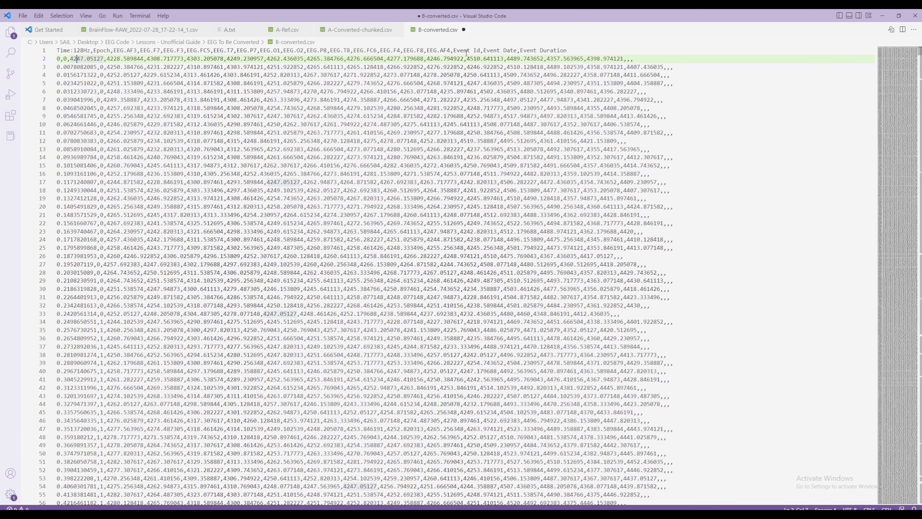
pyautogui.hotkey('ctrl', 's')
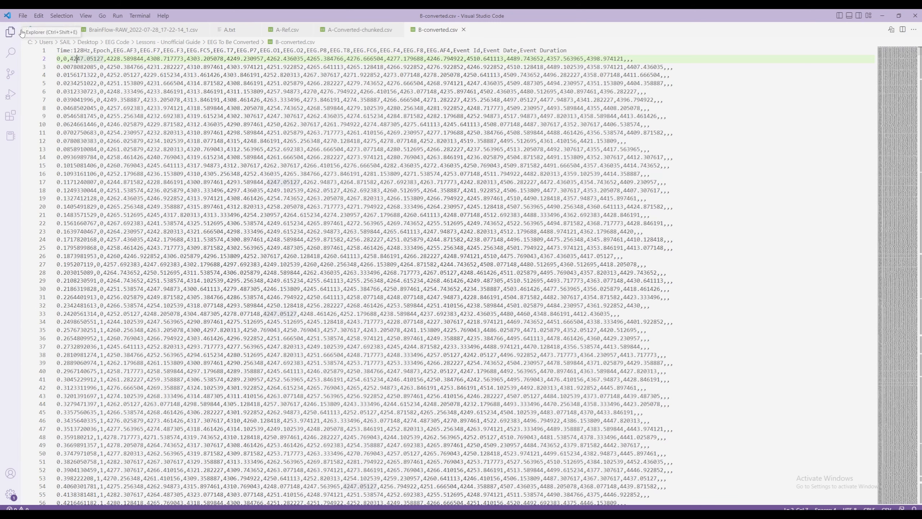
pyautogui.click(164, 67)
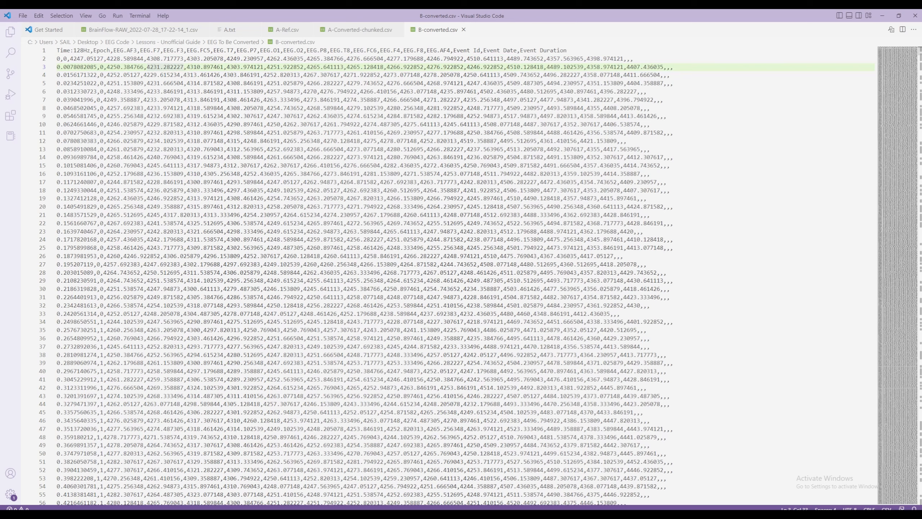
# Switch to OpenViBE Designer, run the scenario with the edited header, and examine the error log
pyautogui.click(360, 516)
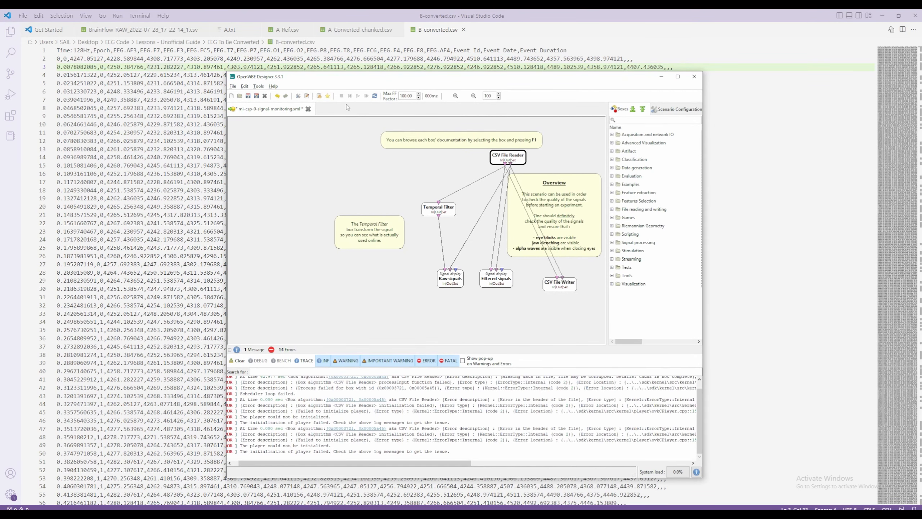
pyautogui.click(358, 96)
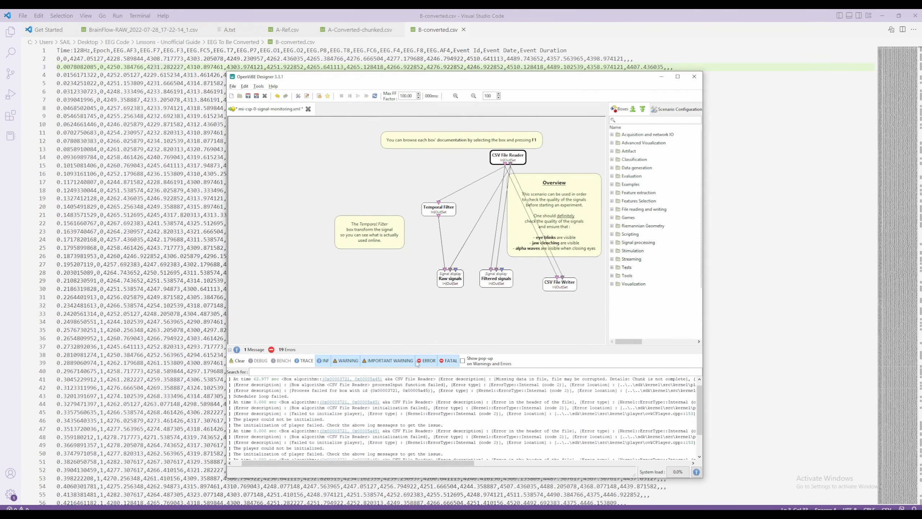
pyautogui.moveTo(419, 464); pyautogui.dragTo(338, 480)
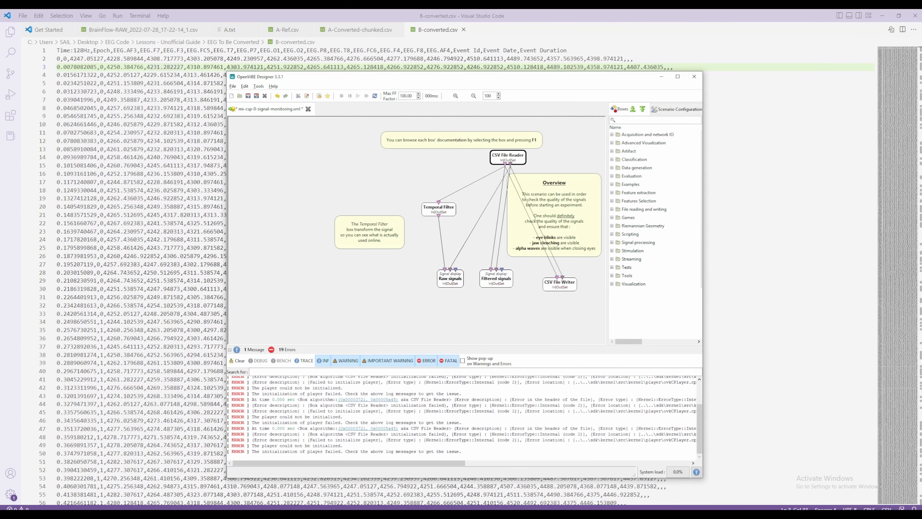
# Switch to Visual Studio Code and remove the prefix "EEG." from all channel names in the B-converted.csv header by replacing all occurrences with nothing
pyautogui.click(586, 50)
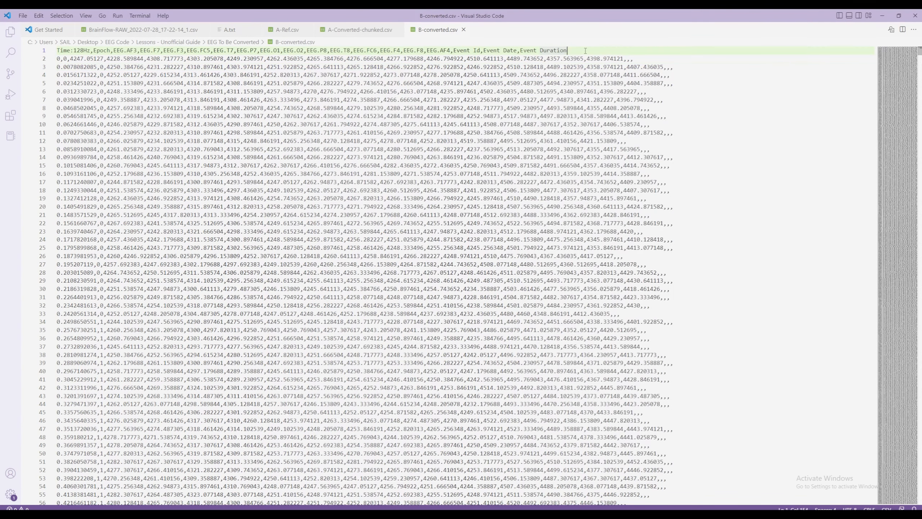
pyautogui.hotkey('ctrl', 'f')
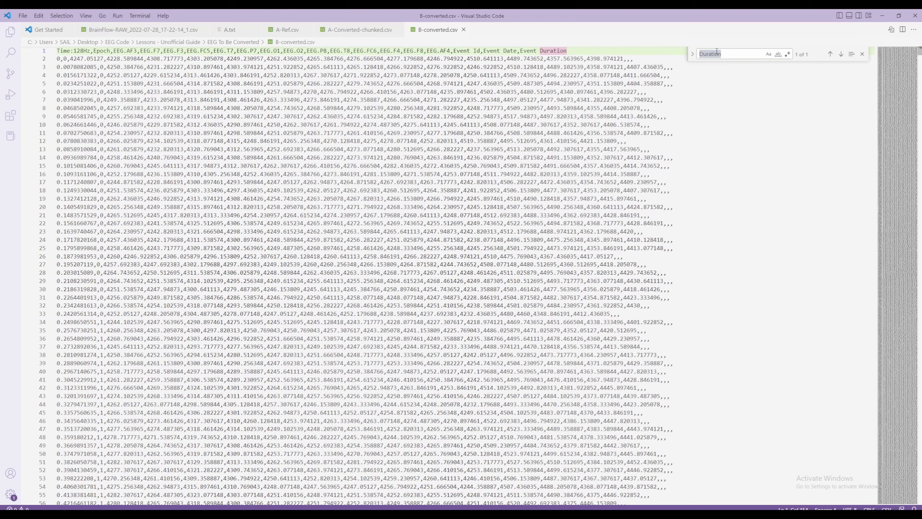
pyautogui.write('EEG.')
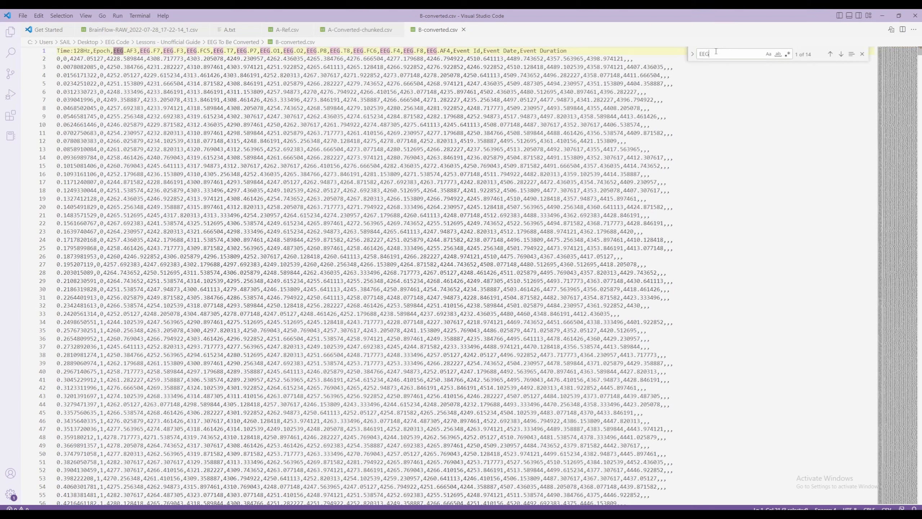
pyautogui.click(693, 55)
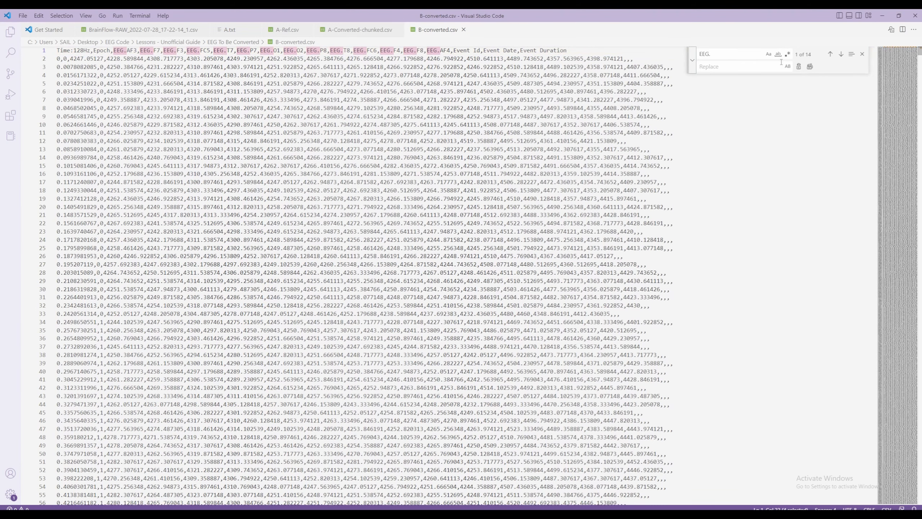
pyautogui.click(810, 67)
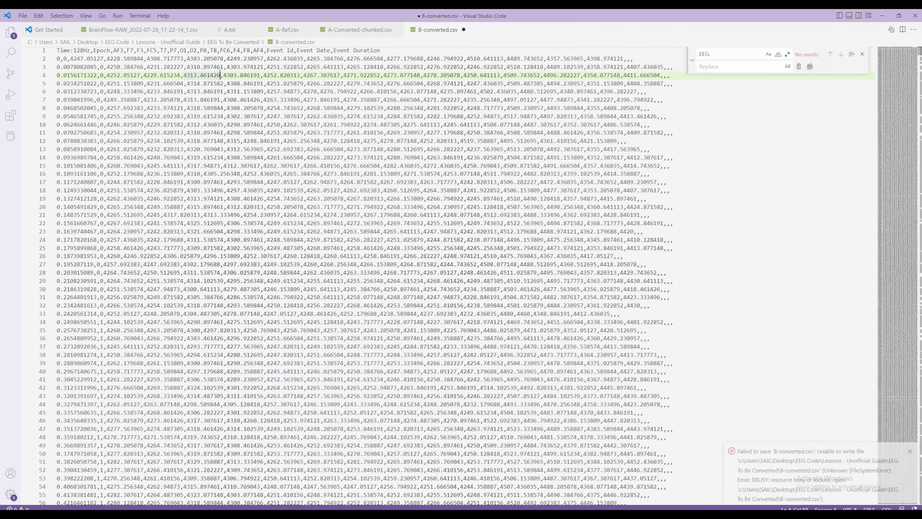
# Undo the removal of the "EEG." prefix from the channel names in the B-converted.csv header
pyautogui.click(586, 51)
pyautogui.hotkey('ctrl', 'z')
pyautogui.press('Escape')
# Replace all occurrences of "EEG." in the header with nothing and save over B-converted.csv in the EEG To Be Converted folder
pyautogui.hotkey('ctrl', 'f')
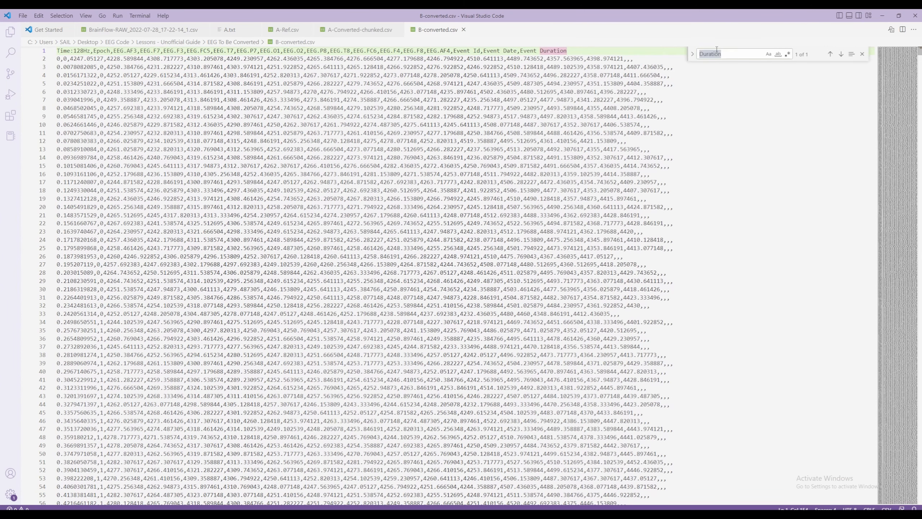
pyautogui.write('EE')
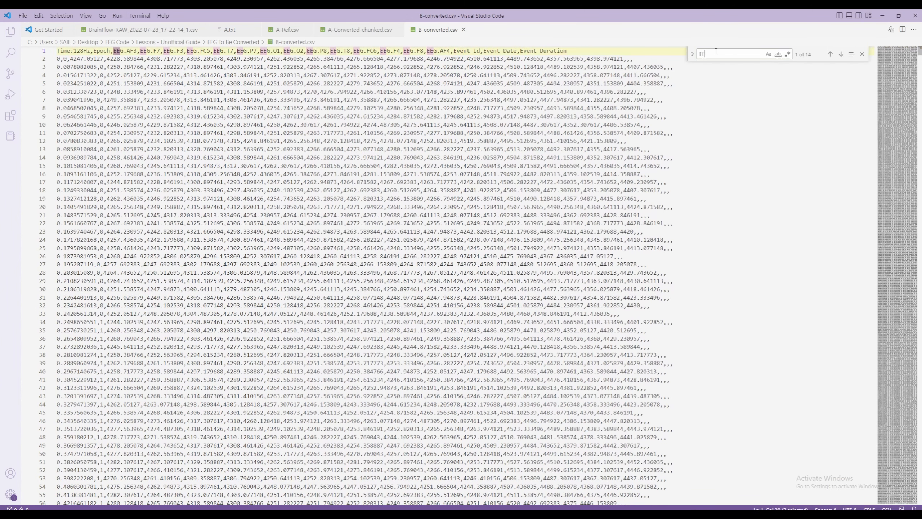
pyautogui.write('G.')
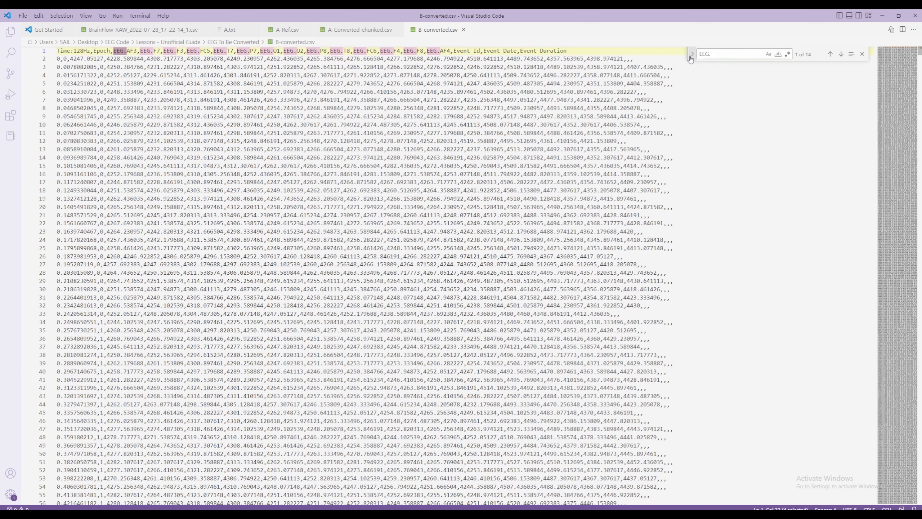
pyautogui.click(693, 54)
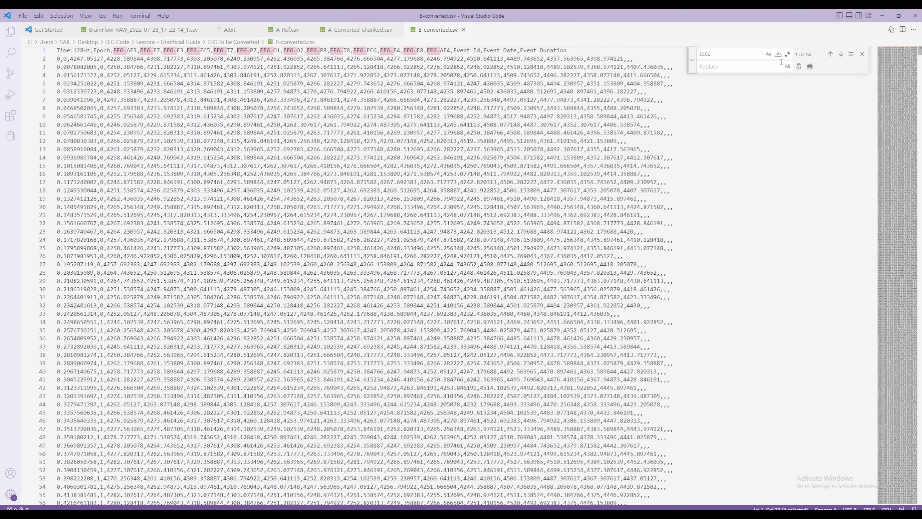
pyautogui.click(810, 67)
pyautogui.click(221, 75)
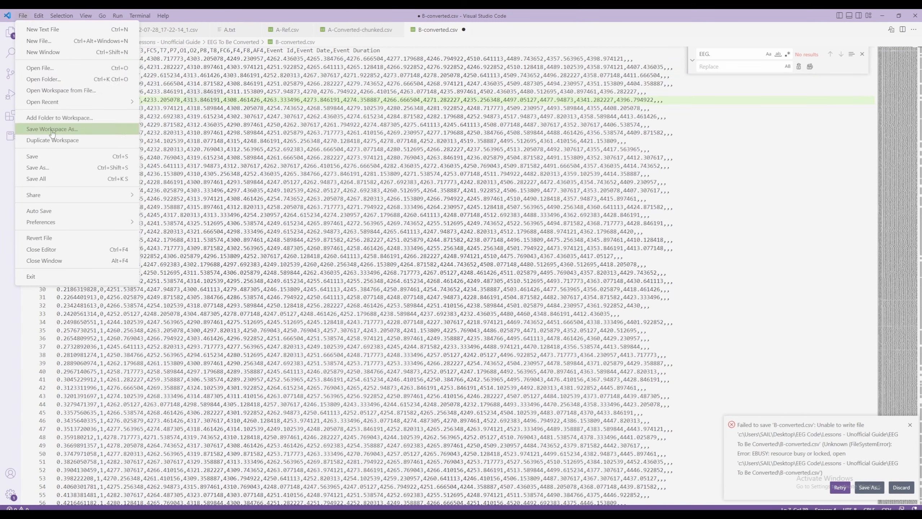
pyautogui.click(59, 168)
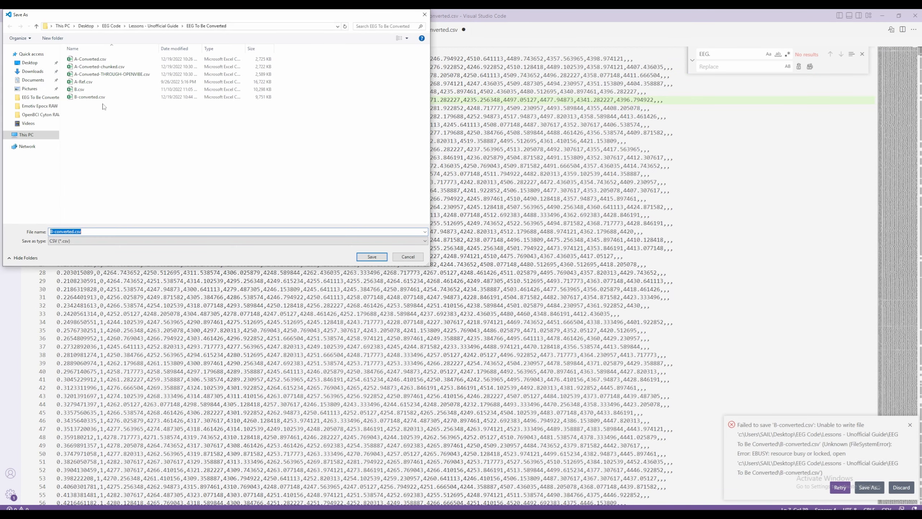
pyautogui.press('Return')
# Switch to OpenViBE Designer, run the scenario, and enlarge the signal display window until all 14 channels fit
pyautogui.click(324, 514)
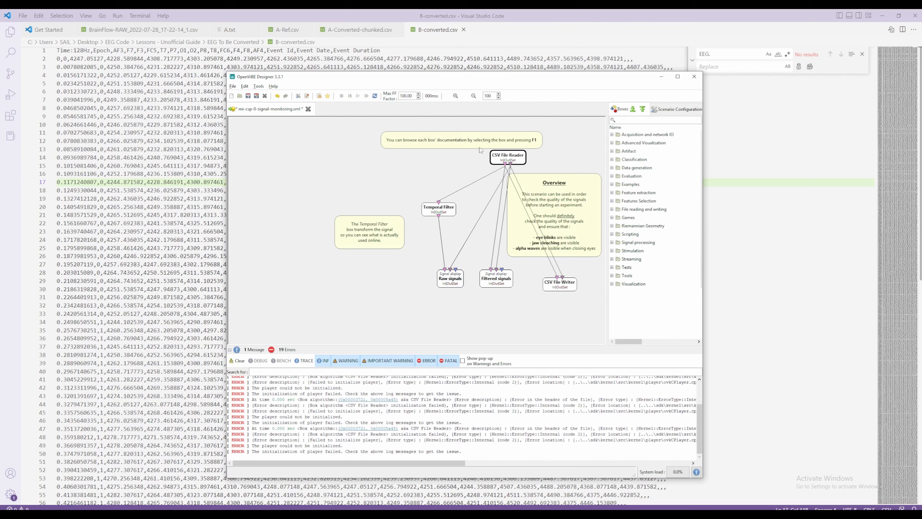
pyautogui.click(358, 95)
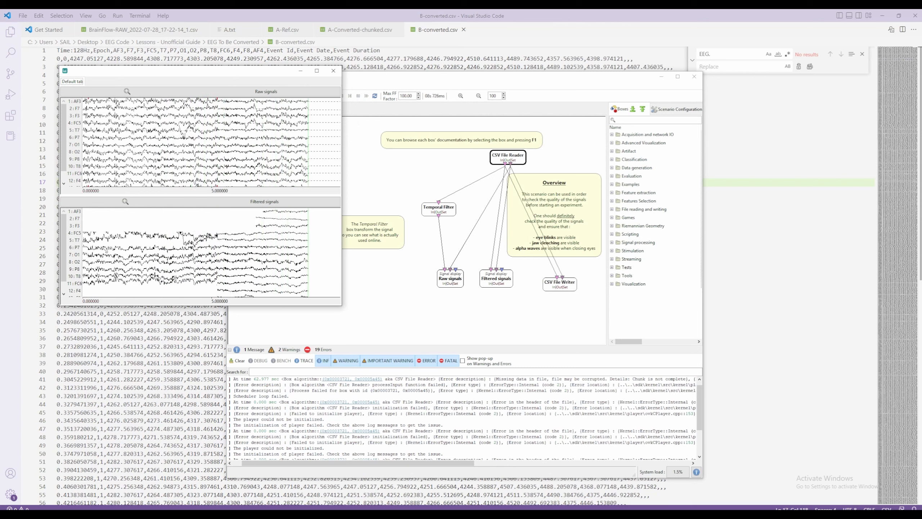
pyautogui.scroll(-1, 155, 276)
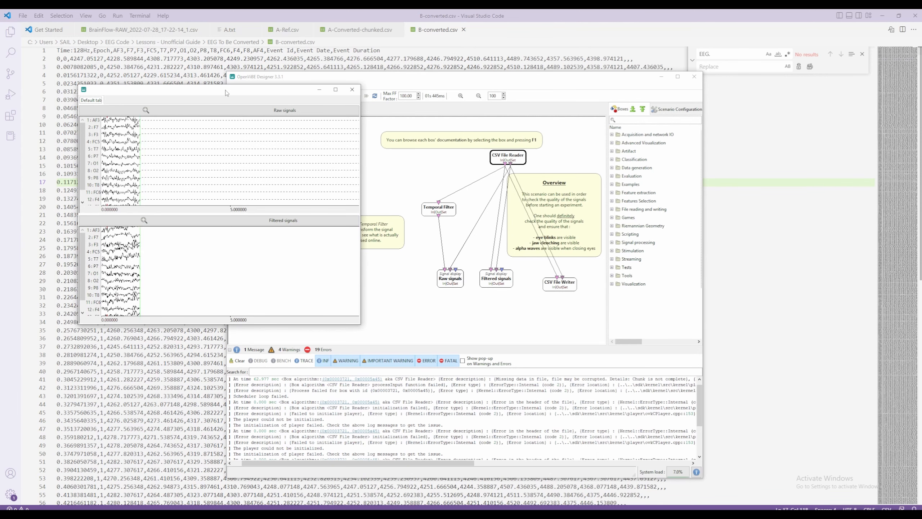
pyautogui.moveTo(228, 93); pyautogui.dragTo(396, 106)
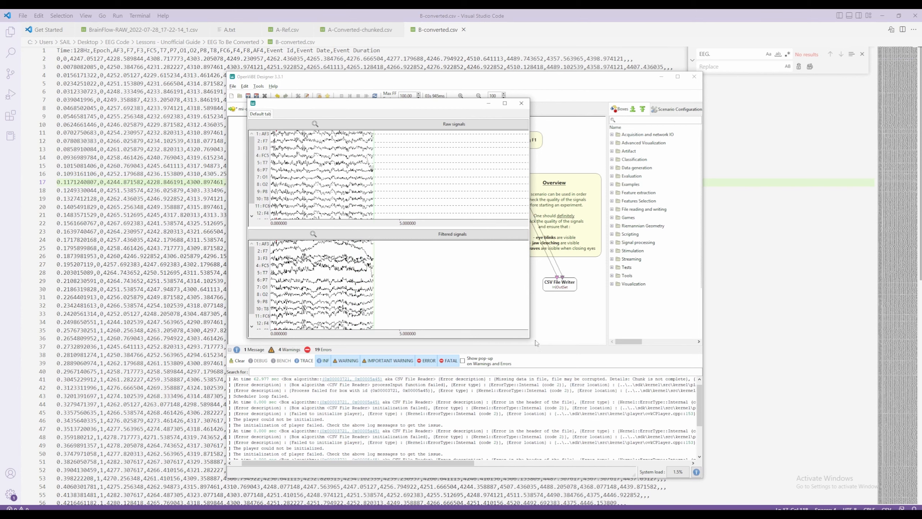
pyautogui.moveTo(531, 339); pyautogui.dragTo(673, 431)
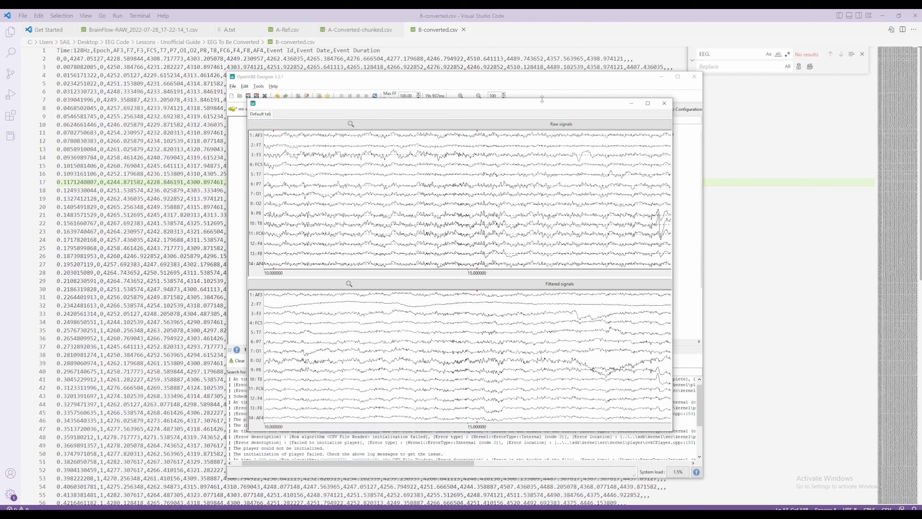
# Close the signal display window and stop the scenario execution
pyautogui.moveTo(534, 107); pyautogui.dragTo(399, 85)
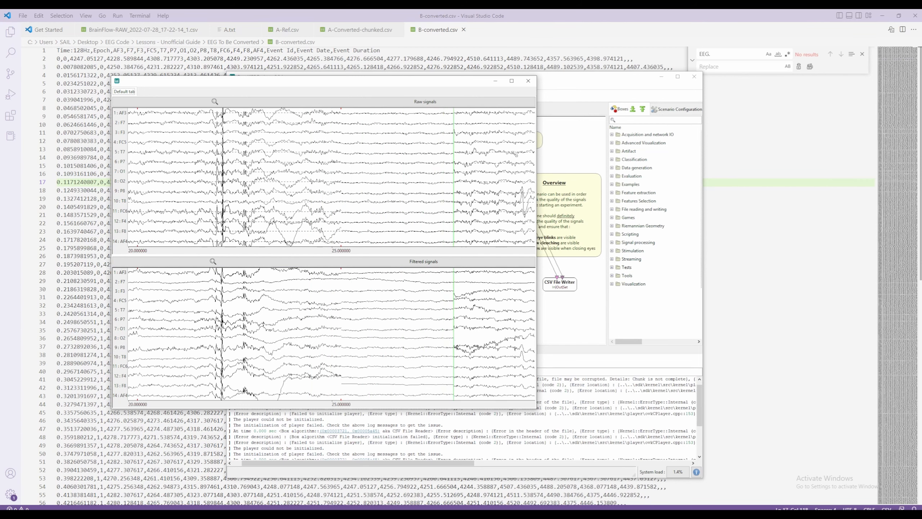
pyautogui.click(529, 81)
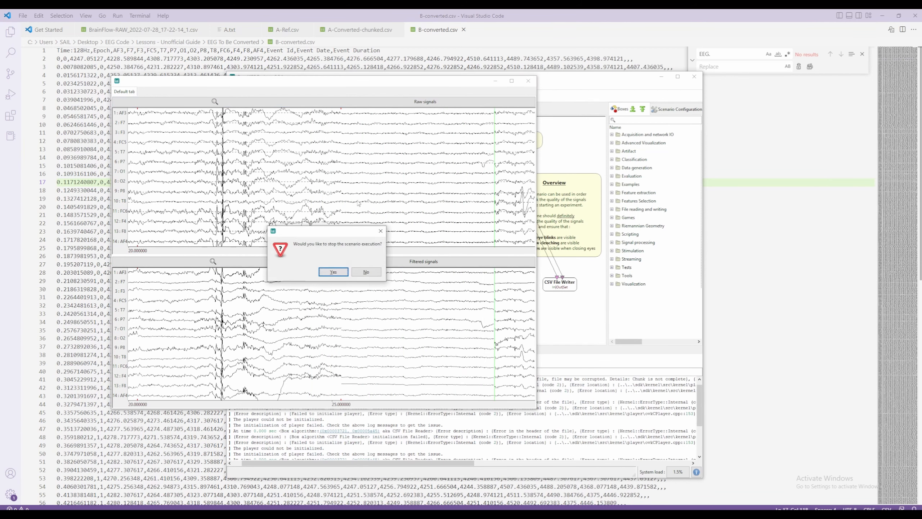
pyautogui.click(327, 273)
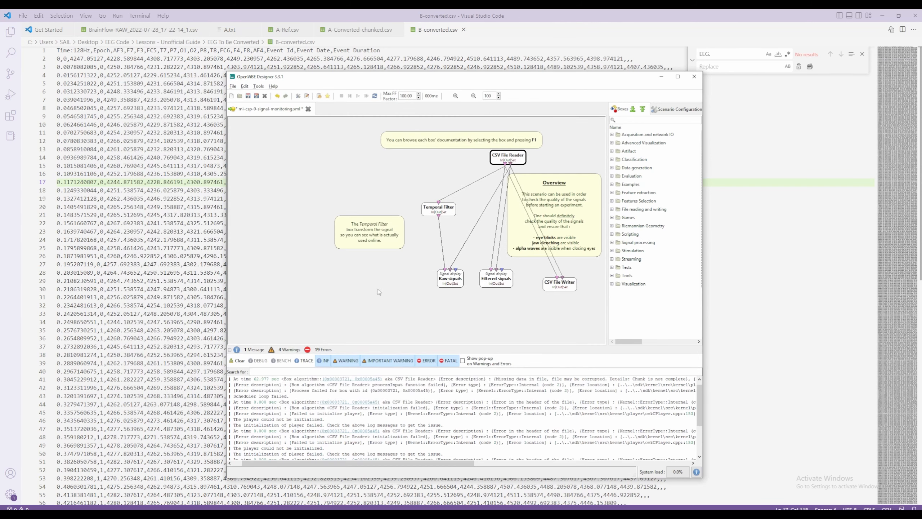
# Open A-Converted-THROUGH-OPENVIBE.csv from the EEG To Be Converted folder in Visual Studio Code
pyautogui.click(116, 514)
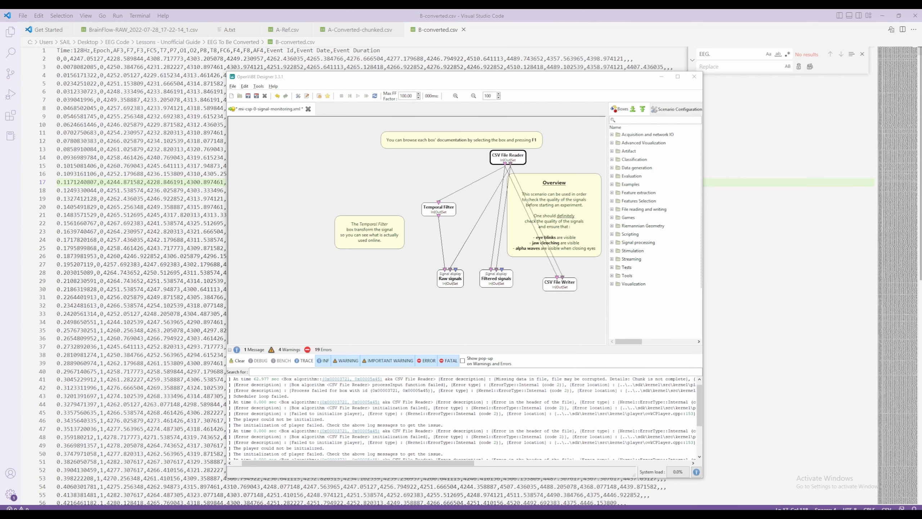
pyautogui.click(203, 484)
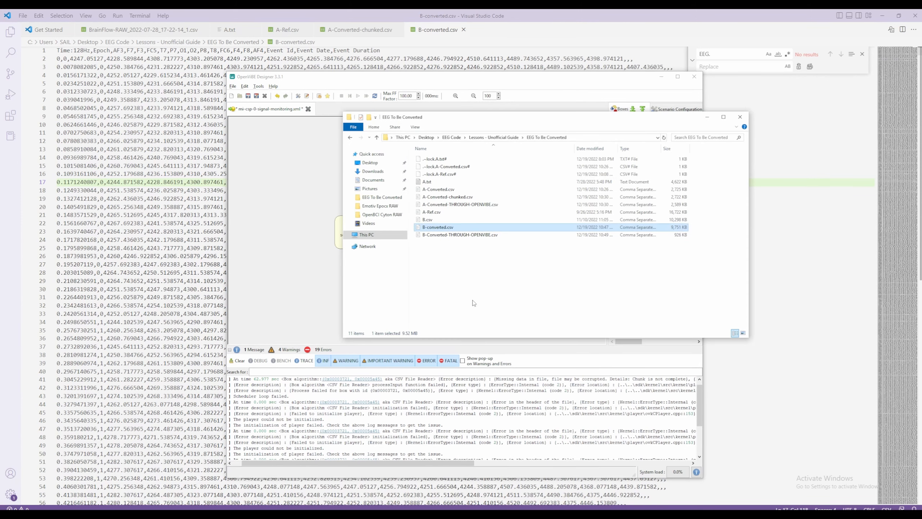
pyautogui.click(451, 206)
pyautogui.rightClick(454, 206)
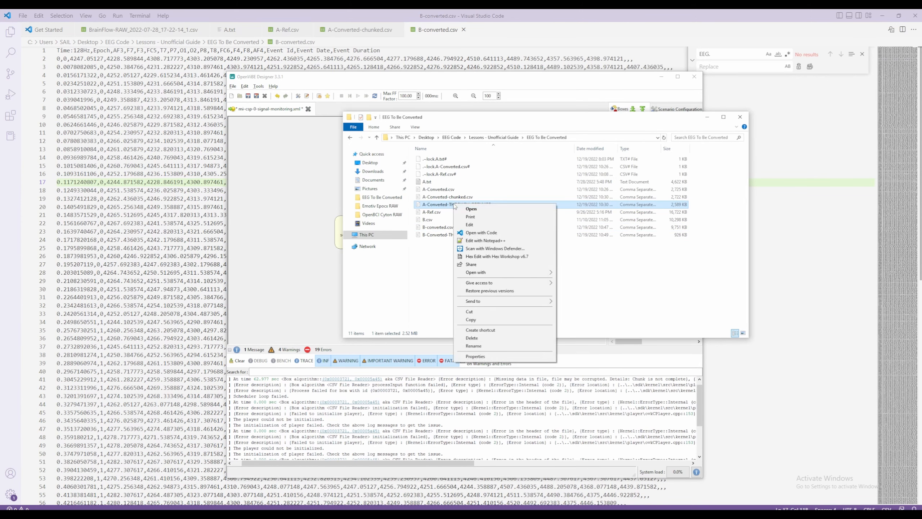
pyautogui.moveTo(500, 275)
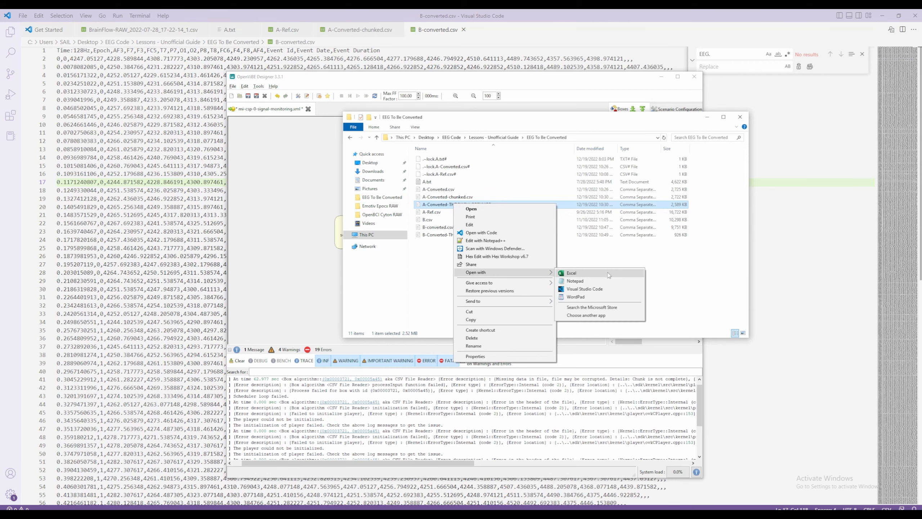
pyautogui.click(585, 289)
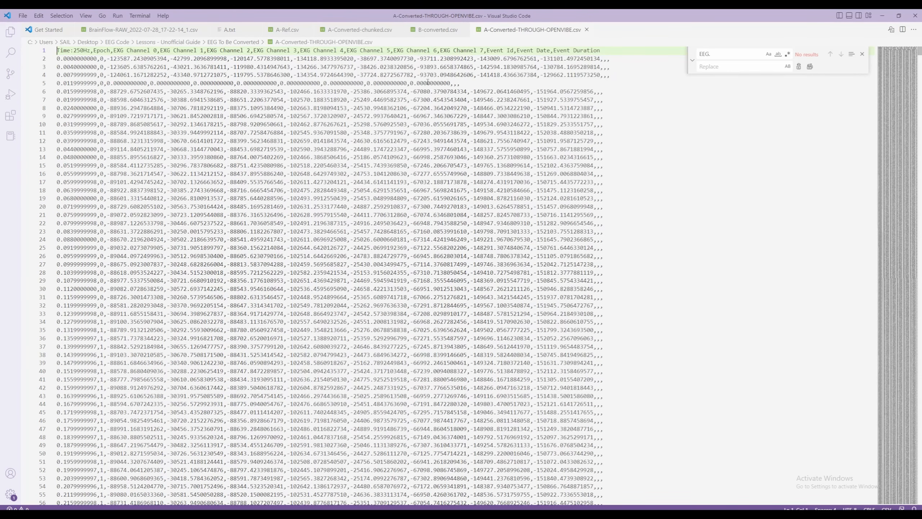
# Examine the header and the first data rows of A-Converted-THROUGH-OPENVIBE.csv
pyautogui.click(427, 83)
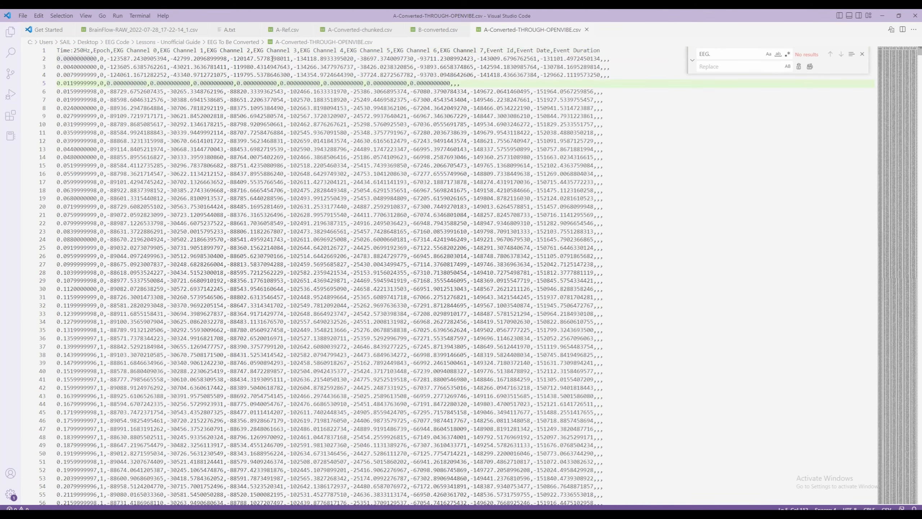
pyautogui.click(241, 58)
pyautogui.click(112, 91)
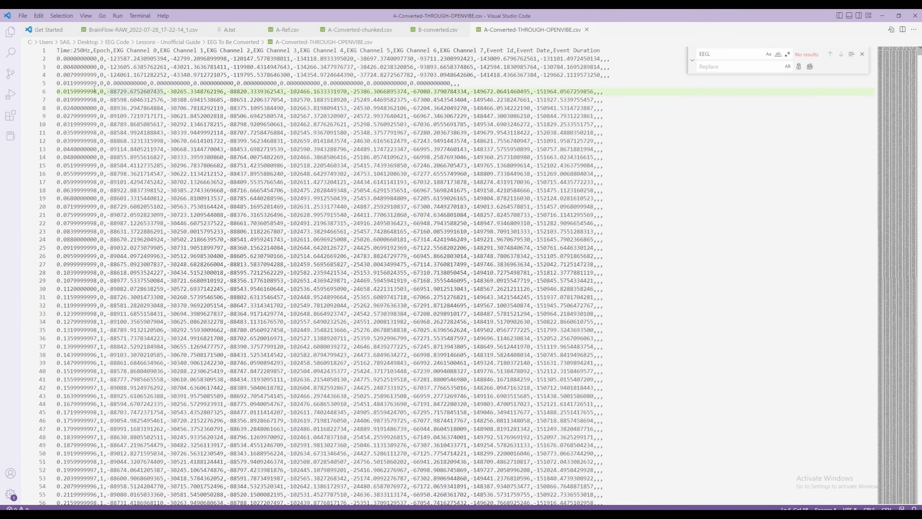
pyautogui.scroll(-2, 95, 90)
pyautogui.scroll(3, 95, 89)
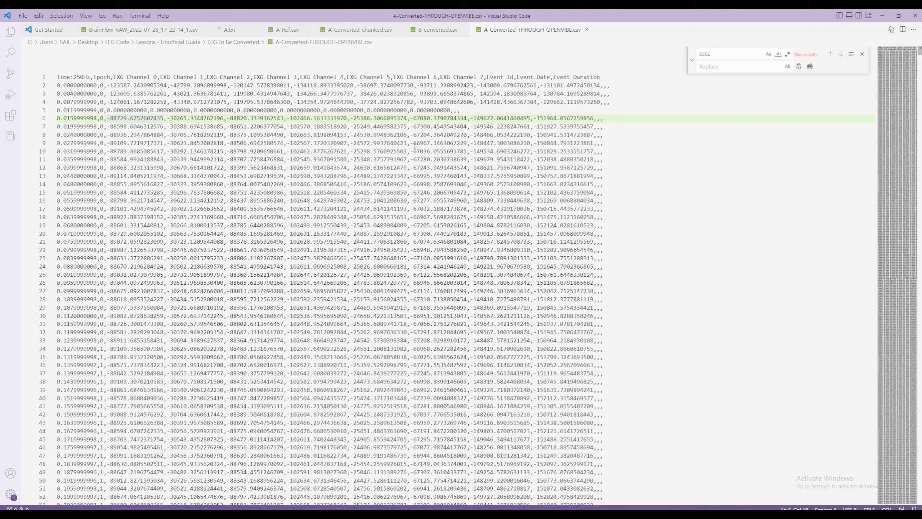
pyautogui.click(195, 110)
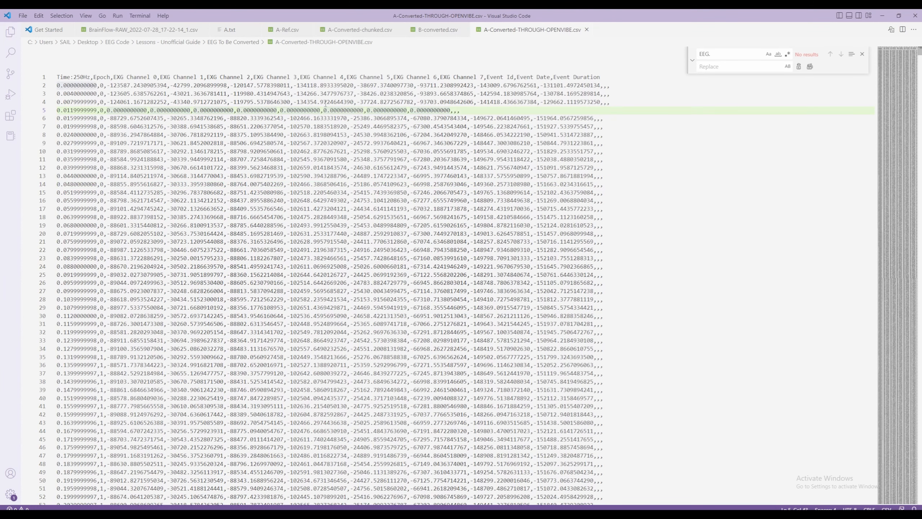
# Split A-Converted-chunked.csv into an editor beside A-Converted-THROUGH-OPENVIBE.csv and close the find and replace widget
pyautogui.click(338, 32)
pyautogui.rightClick(338, 31)
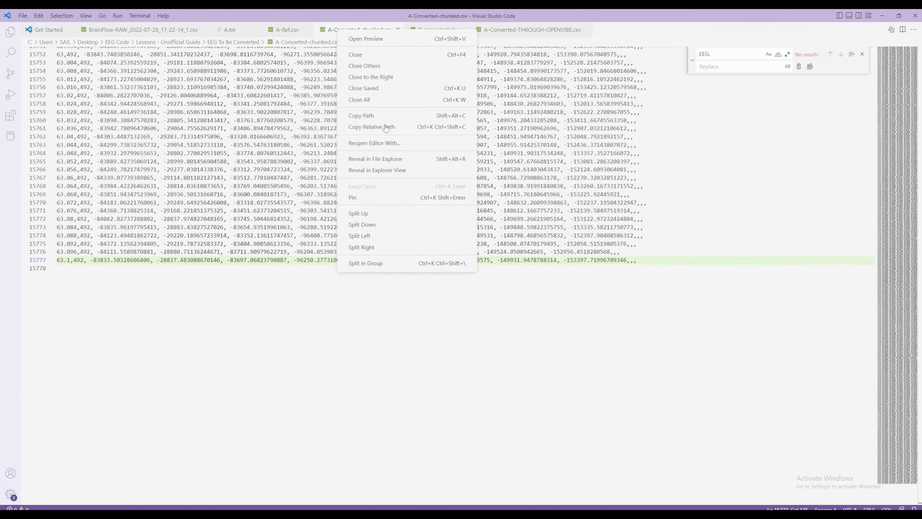
pyautogui.click(362, 247)
pyautogui.click(366, 29)
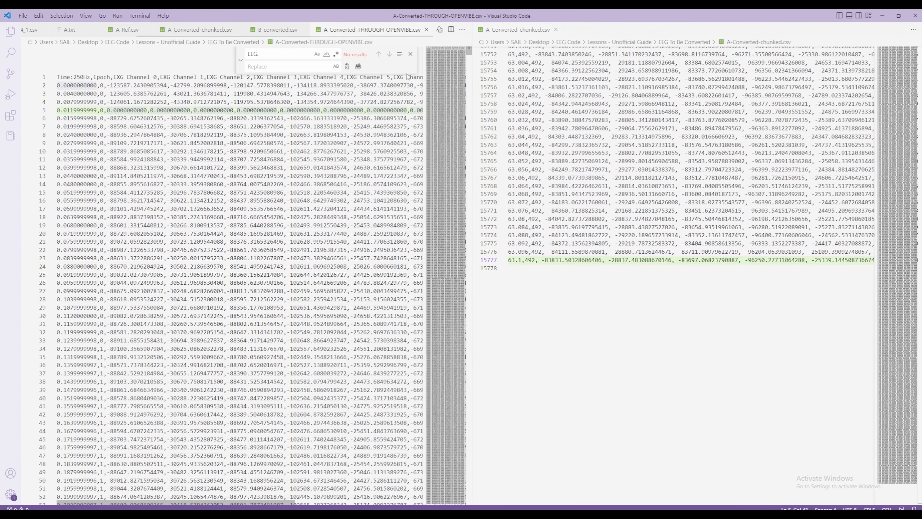
pyautogui.click(411, 55)
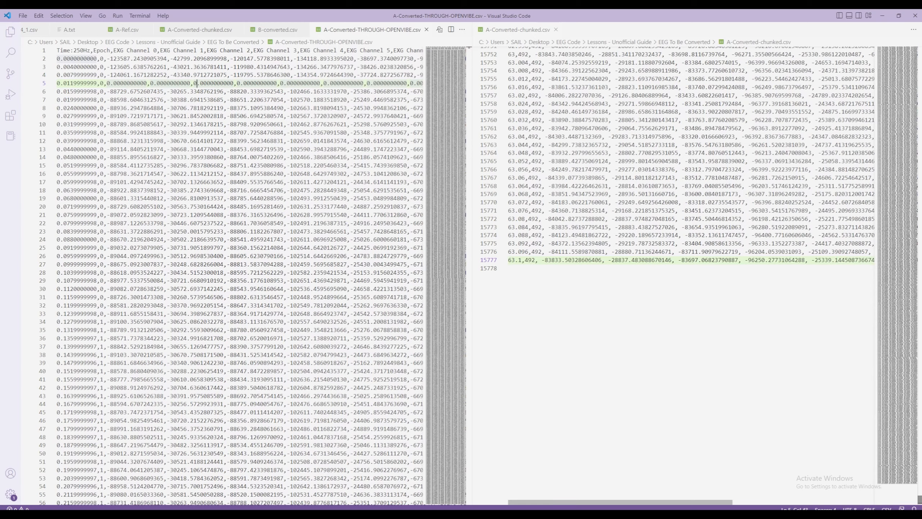
# Compare the time values and number formatting in the first 25 lines of A-Converted-THROUGH-OPENVIBE.csv and A-Converted-chunked.csv
pyautogui.moveTo(920, 499); pyautogui.dragTo(915, 43)
pyautogui.click(534, 58)
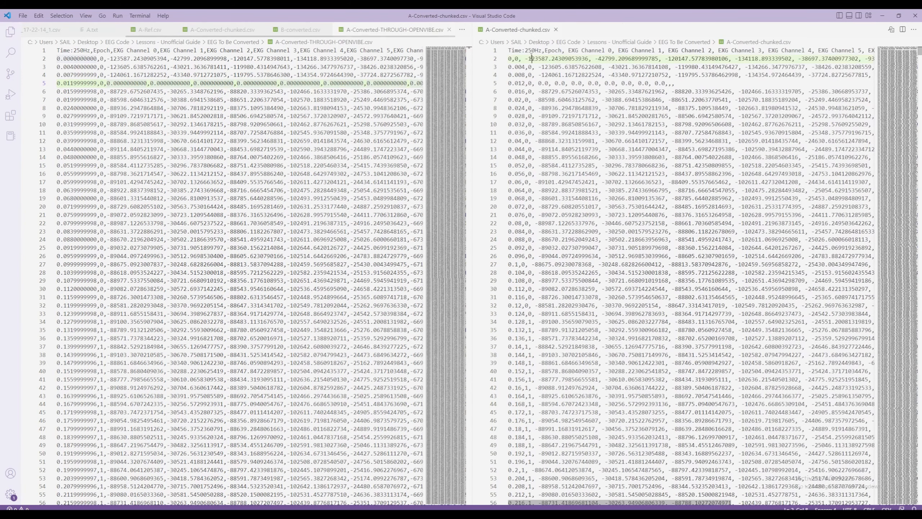
pyautogui.click(155, 58)
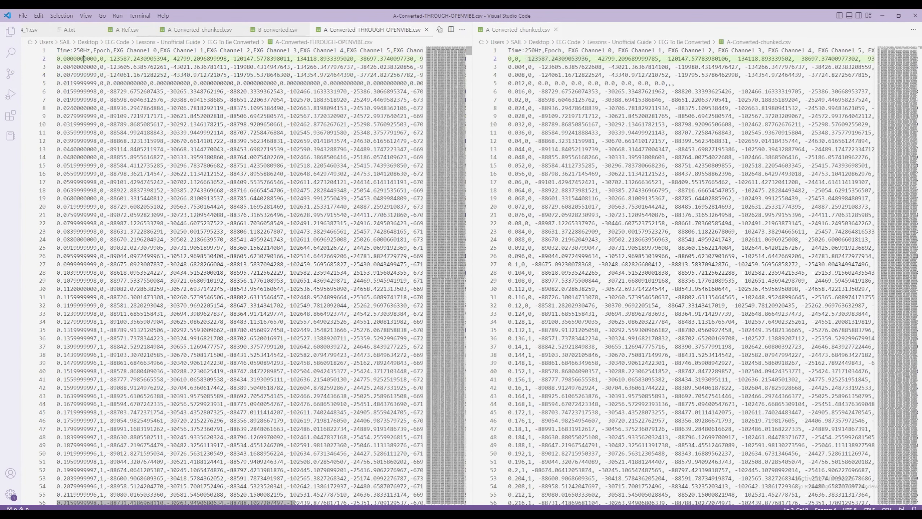
pyautogui.click(63, 67)
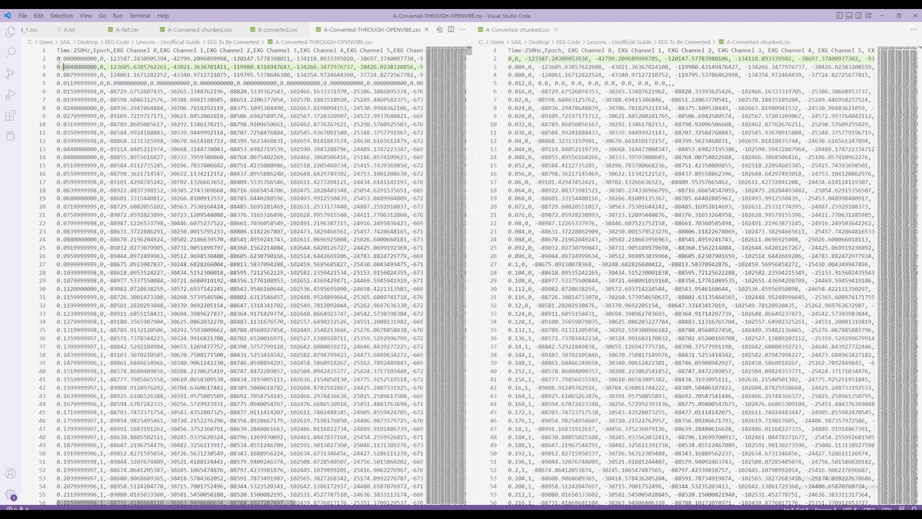
pyautogui.moveTo(58, 59); pyautogui.dragTo(98, 58)
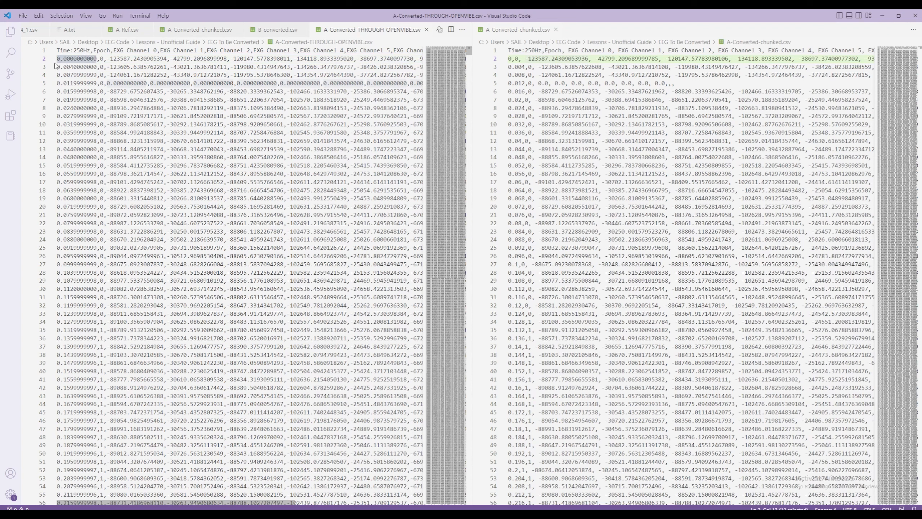
pyautogui.click(98, 59)
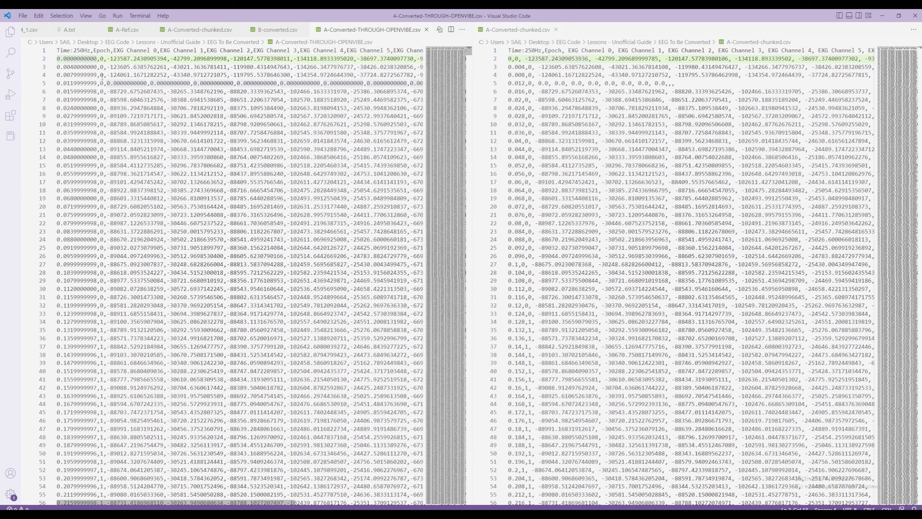
pyautogui.click(105, 116)
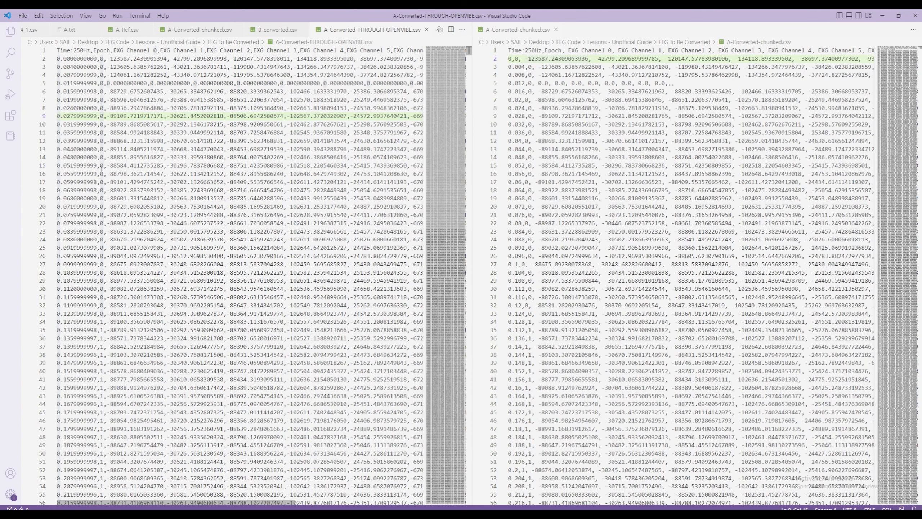
pyautogui.click(110, 248)
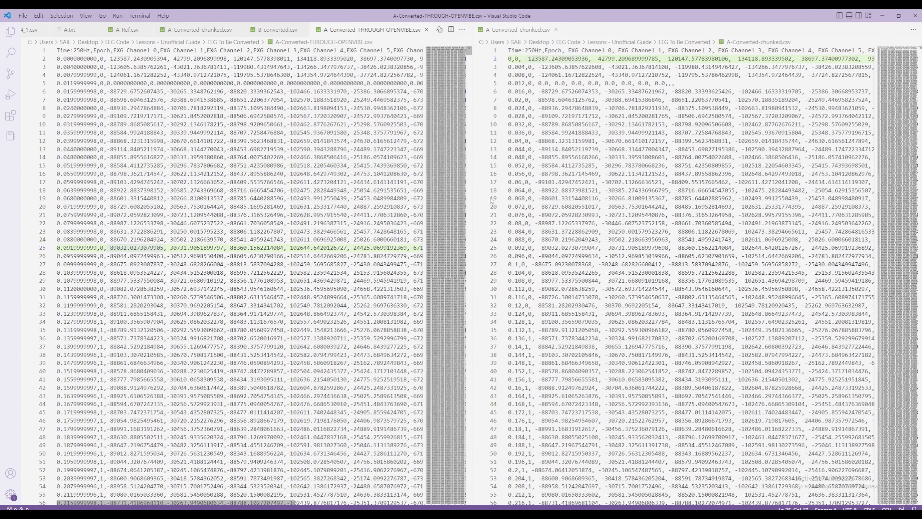
# Compare the time value on line 50 in both files
pyautogui.scroll(-4, 492, 199)
pyautogui.scroll(4, 521, 321)
pyautogui.scroll(-4, 522, 321)
pyautogui.click(518, 367)
pyautogui.scroll(-4, 66, 362)
pyautogui.click(65, 365)
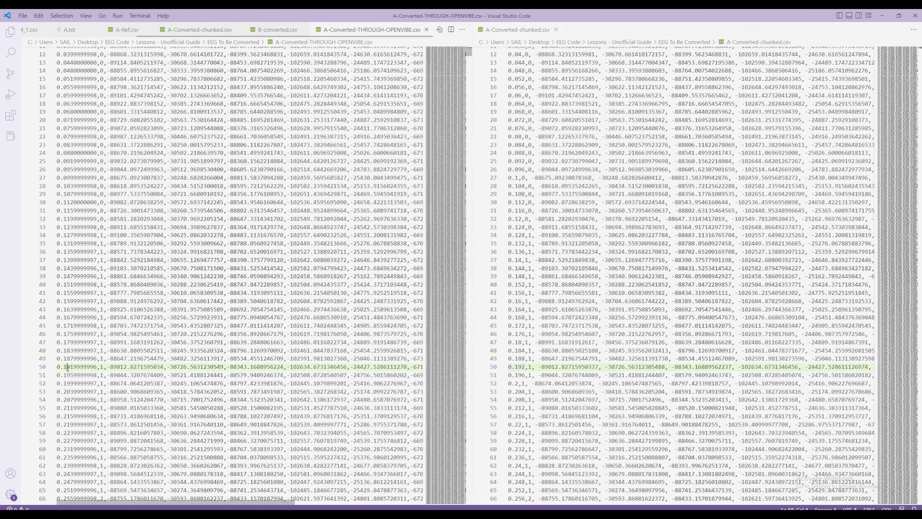
pyautogui.click(526, 368)
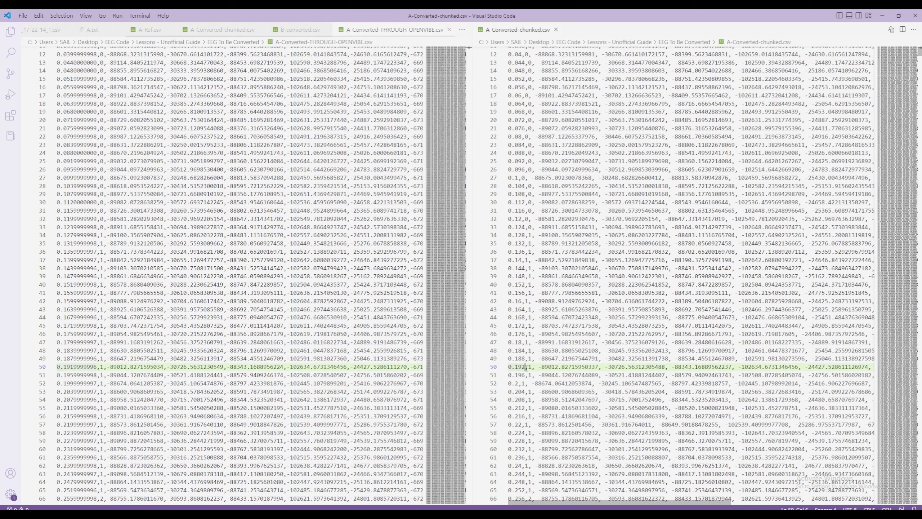
# Compare the decimal digits of the time values on lines 49 and 50 of A-Converted-THROUGH-OPENVIBE.csv with those in A-Converted-chunked.csv
pyautogui.moveTo(527, 368); pyautogui.dragTo(519, 368)
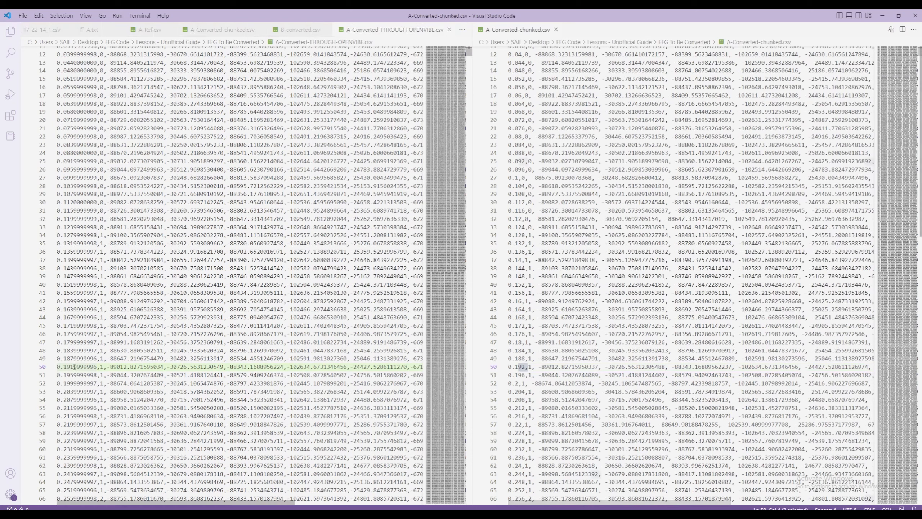
pyautogui.click(97, 368)
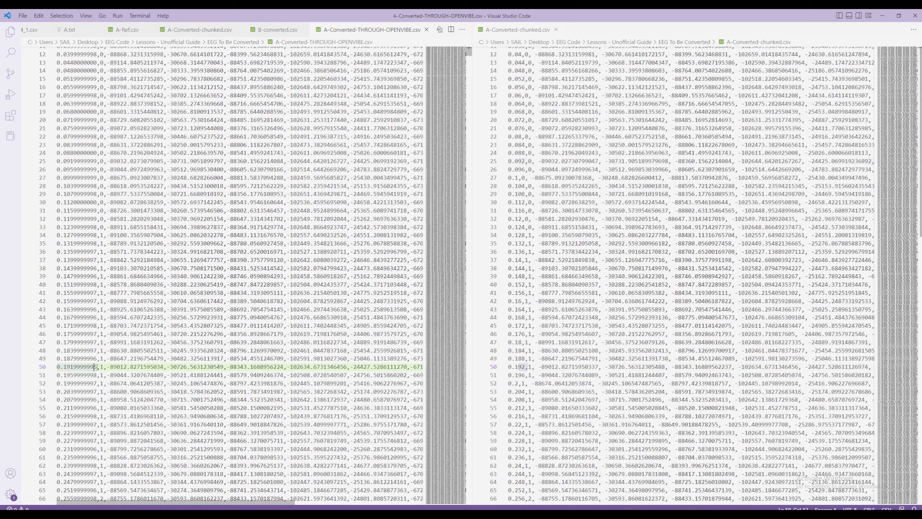
pyautogui.moveTo(97, 367); pyautogui.dragTo(64, 368)
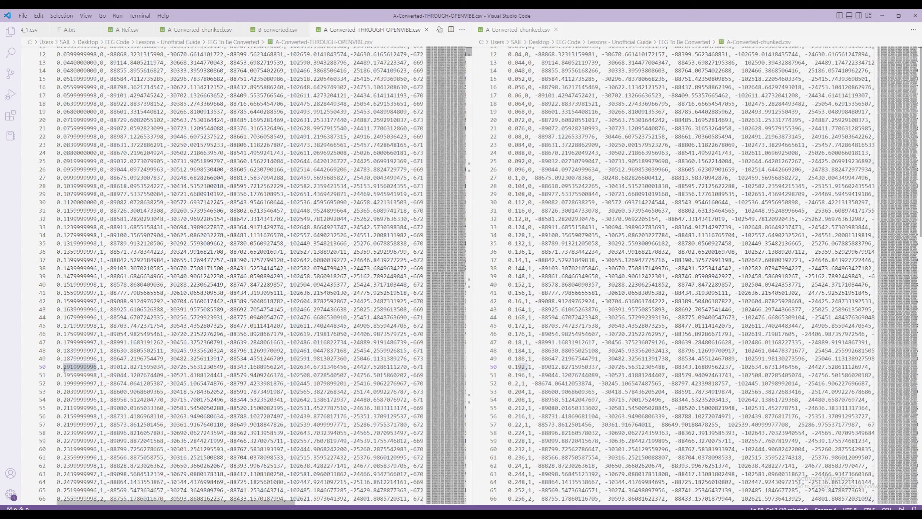
pyautogui.click(87, 350)
pyautogui.click(95, 368)
pyautogui.click(58, 369)
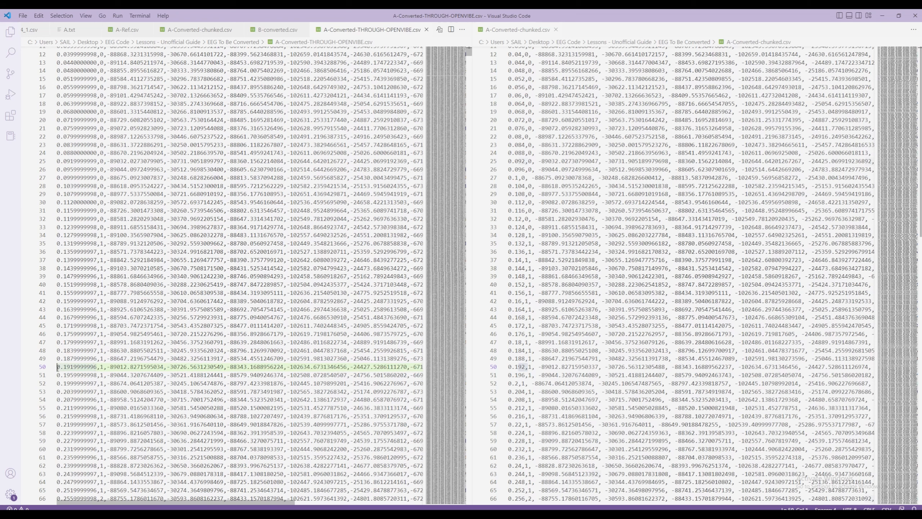
pyautogui.click(97, 367)
pyautogui.click(64, 358)
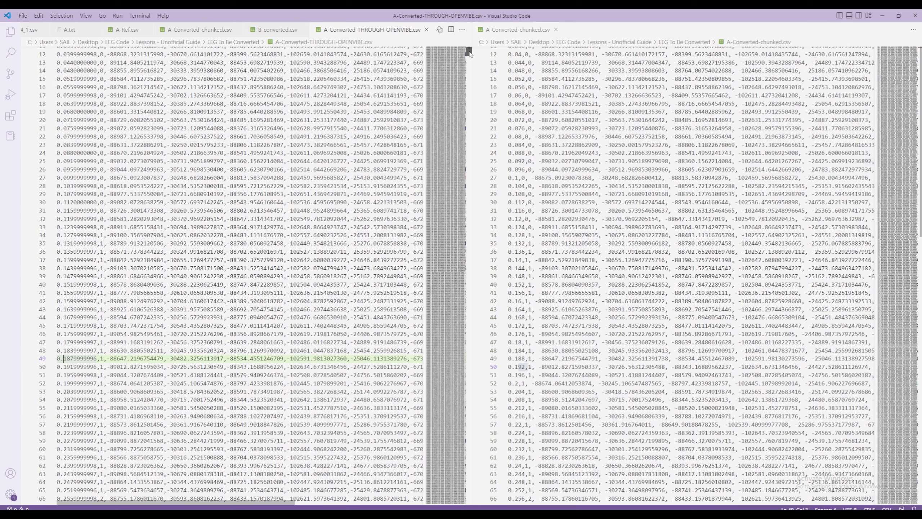
# Return both files to their first line and examine the rounding of the time values between lines 3 and 33 of A-Converted-THROUGH-OPENVIBE.csv
pyautogui.moveTo(469, 52); pyautogui.dragTo(470, 48)
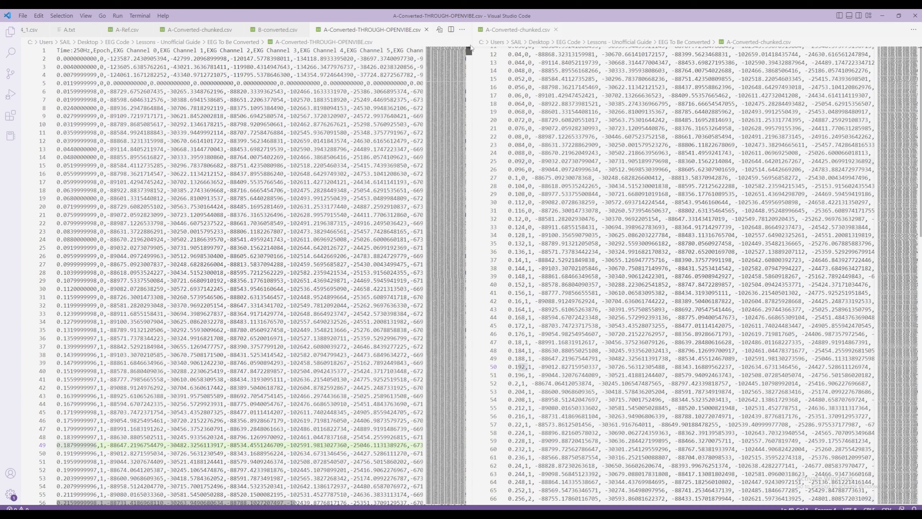
pyautogui.scroll(4, 653, 83)
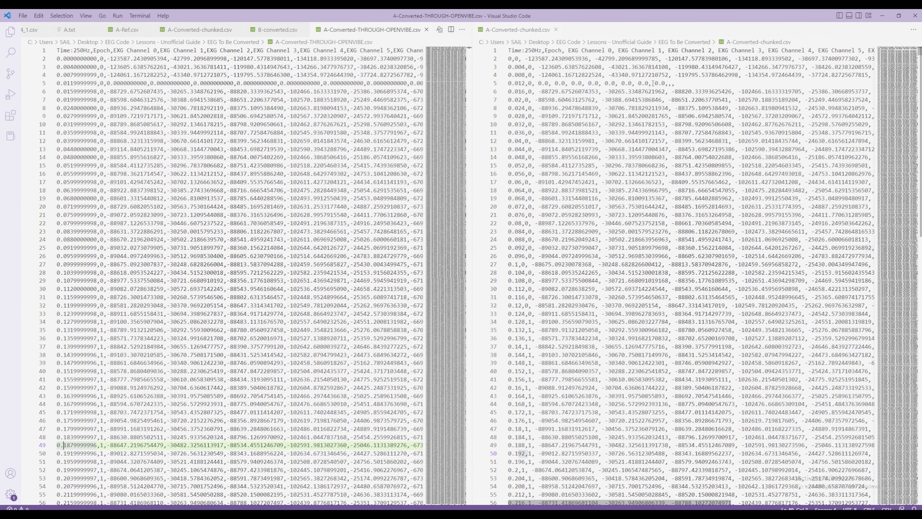
pyautogui.click(190, 116)
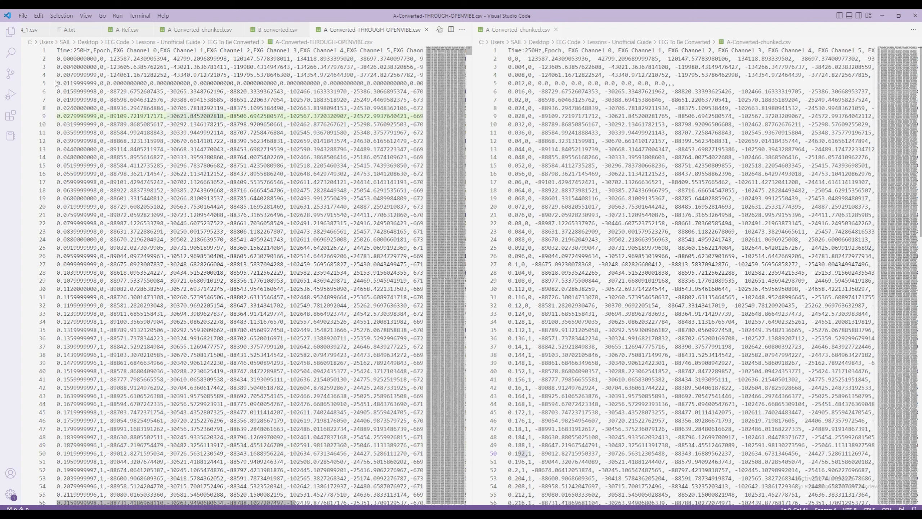
pyautogui.click(104, 75)
pyautogui.click(101, 313)
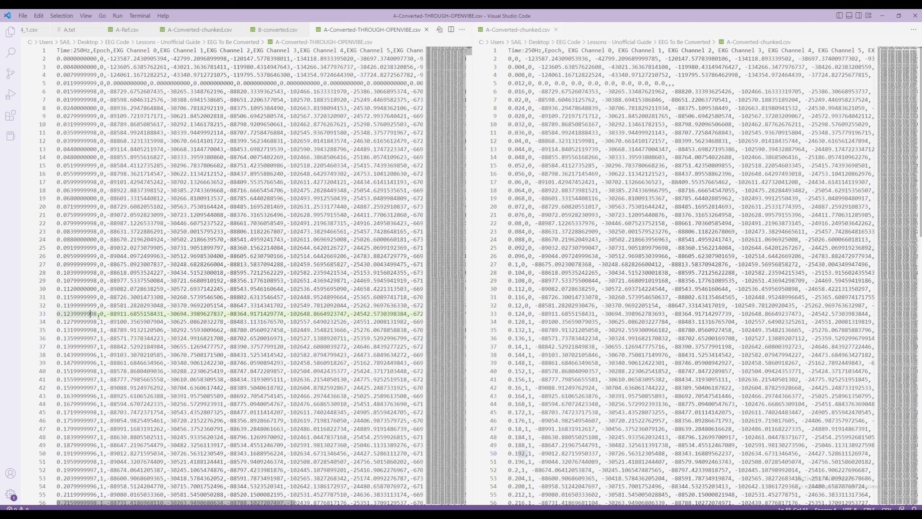
pyautogui.moveTo(97, 314); pyautogui.dragTo(77, 313)
pyautogui.click(66, 240)
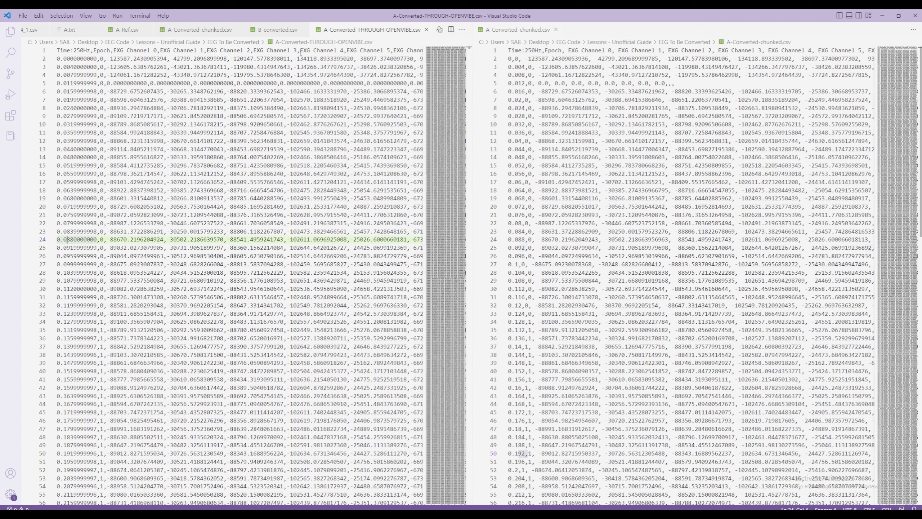
pyautogui.click(247, 190)
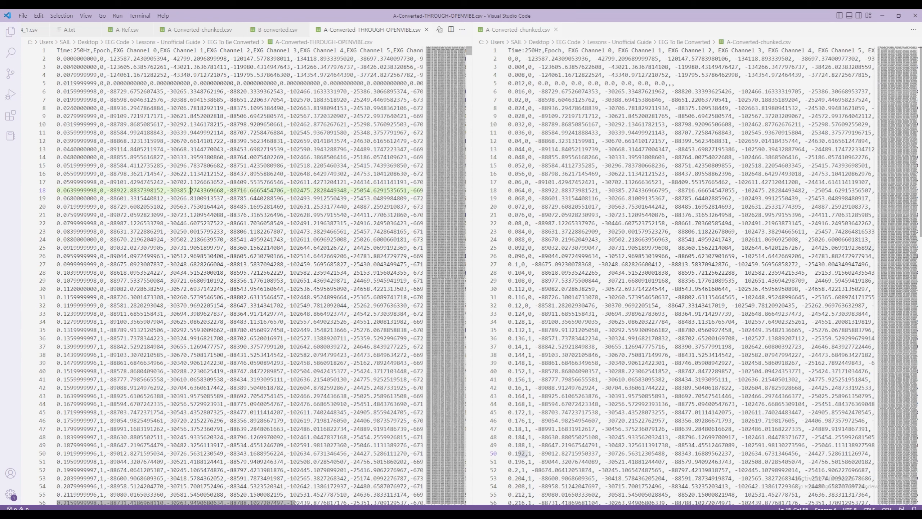
pyautogui.click(138, 83)
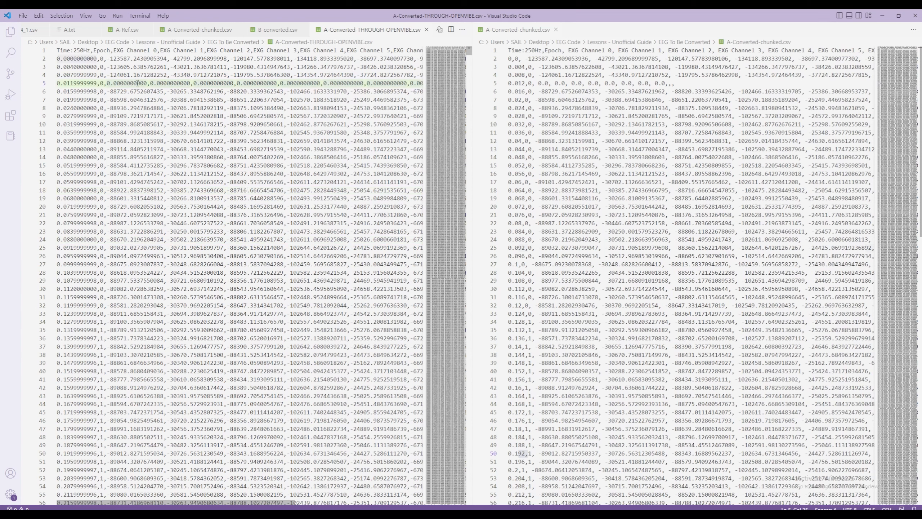
pyautogui.click(104, 68)
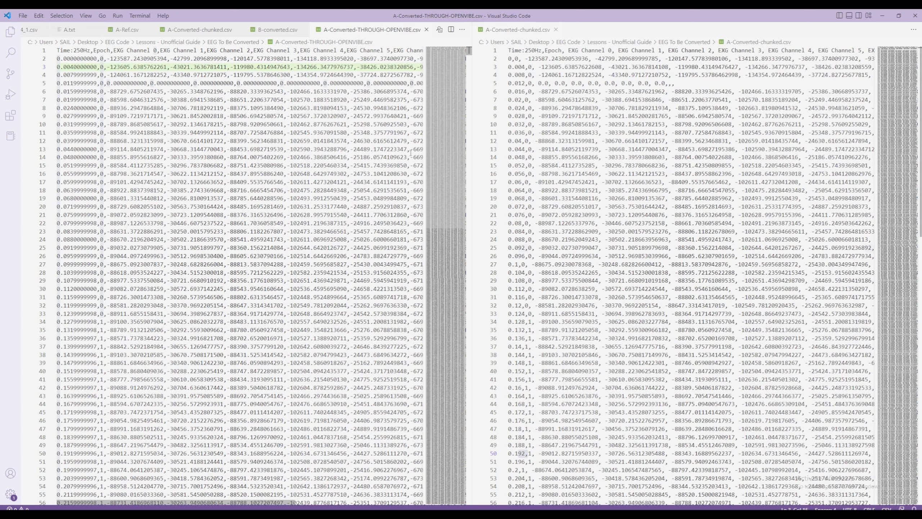
# Clear the desktop of other windows and bring up only the lessons-outline.md preview to review the lesson outline
pyautogui.moveTo(117, 509)
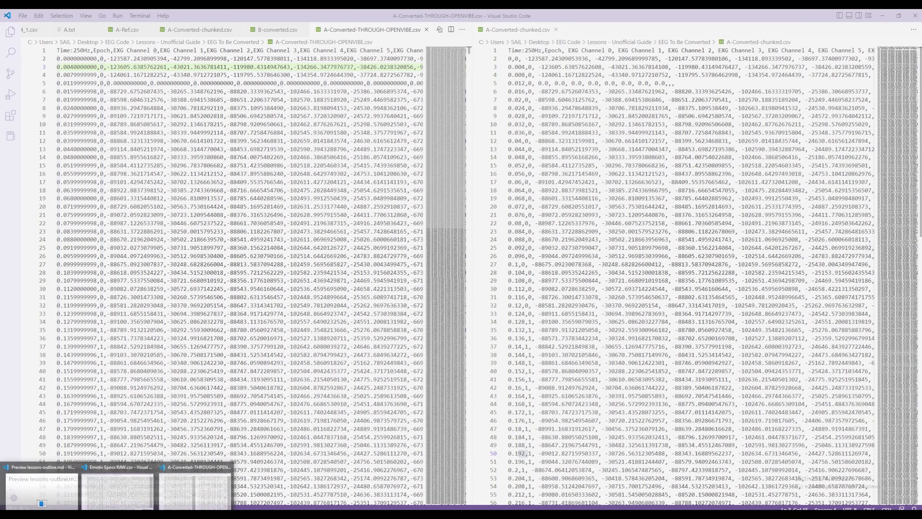
pyautogui.click(114, 485)
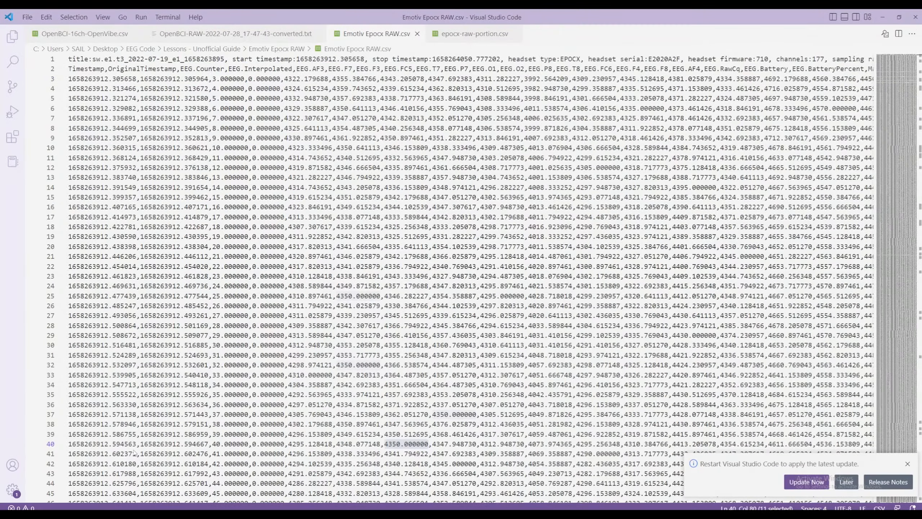
pyautogui.click(210, 32)
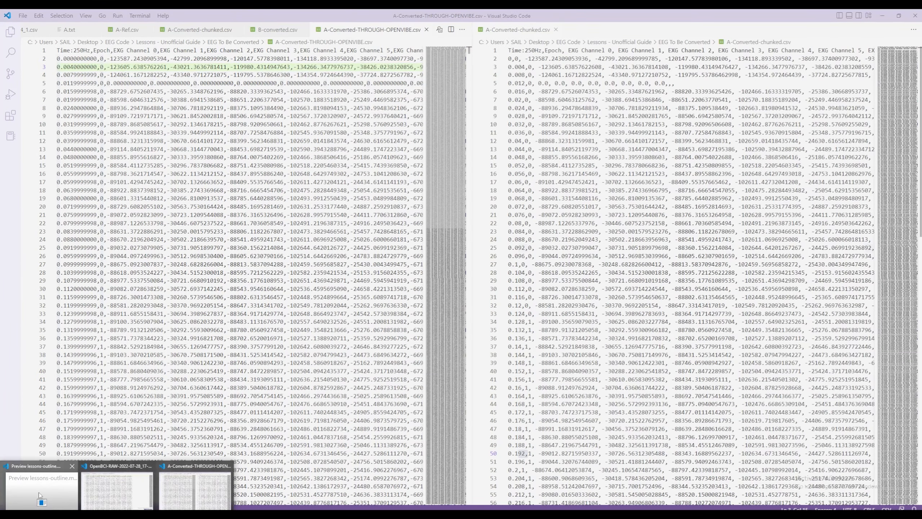
pyautogui.click(41, 497)
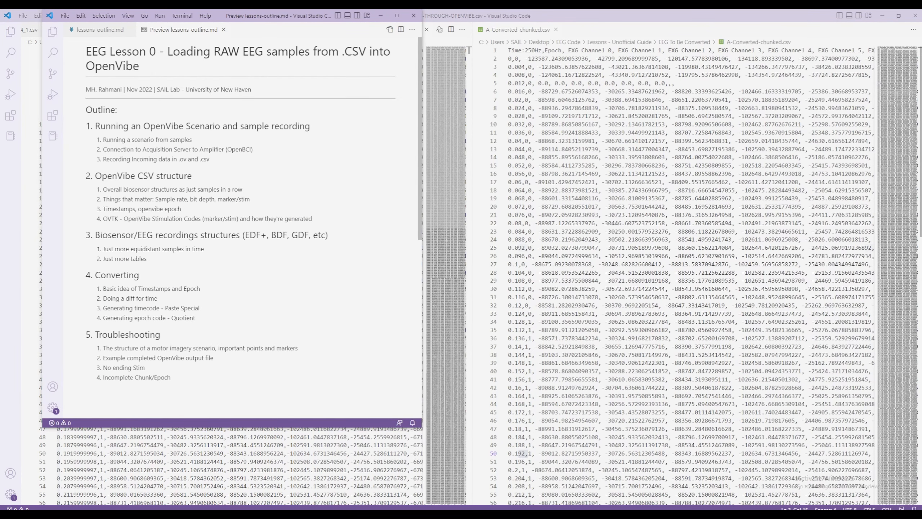
pyautogui.click(920, 515)
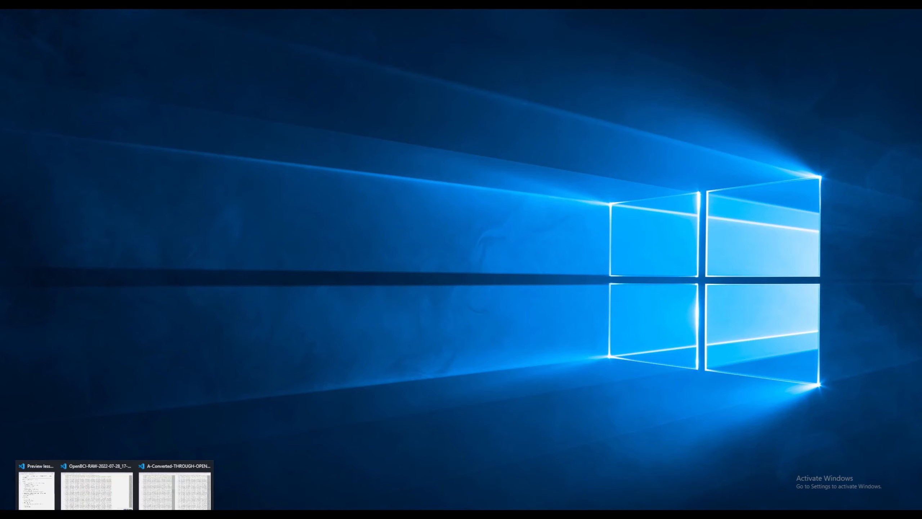
pyautogui.click(17, 486)
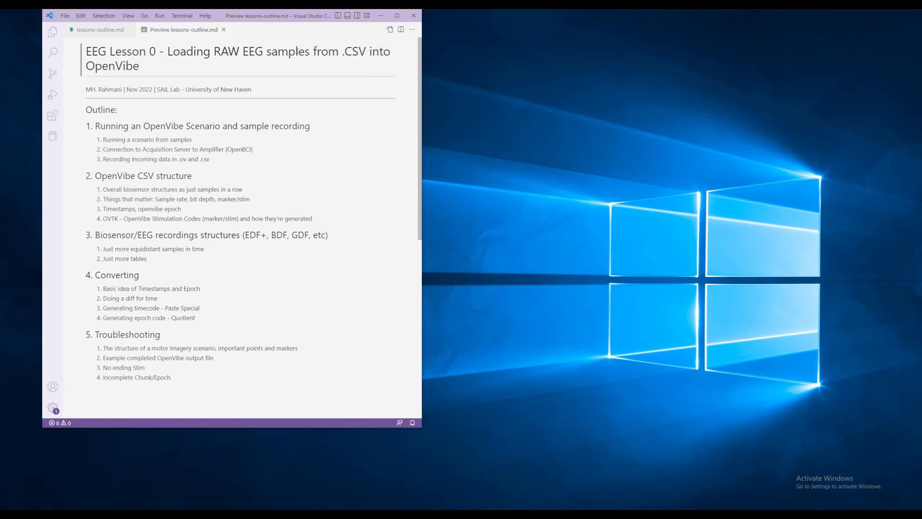